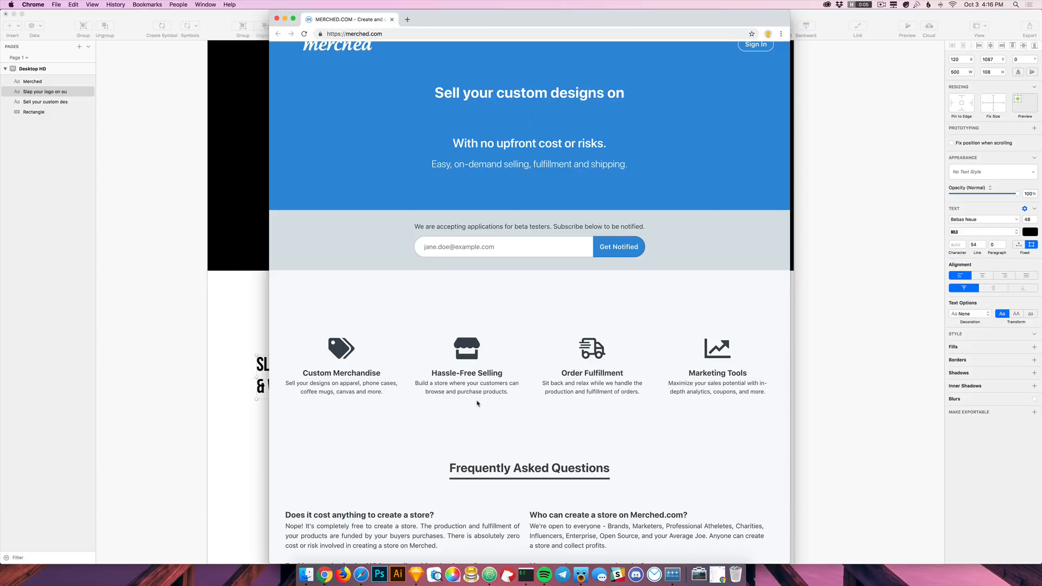
Step: Check the Merched page's feature list, switch to Sketch, and duplicate the "Slap your logo" headline below the original at Y 1420
scroll(480, 403, down, 3)
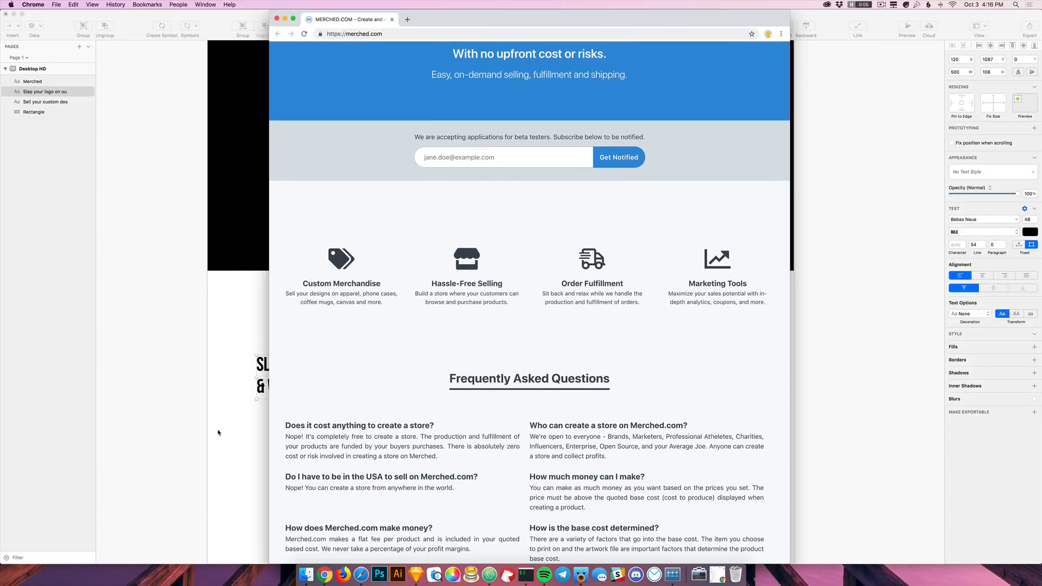
click(218, 433)
scroll(543, 465, down, 4)
alt+drag(384, 288, 382, 423)
scroll(687, 373, down, 1)
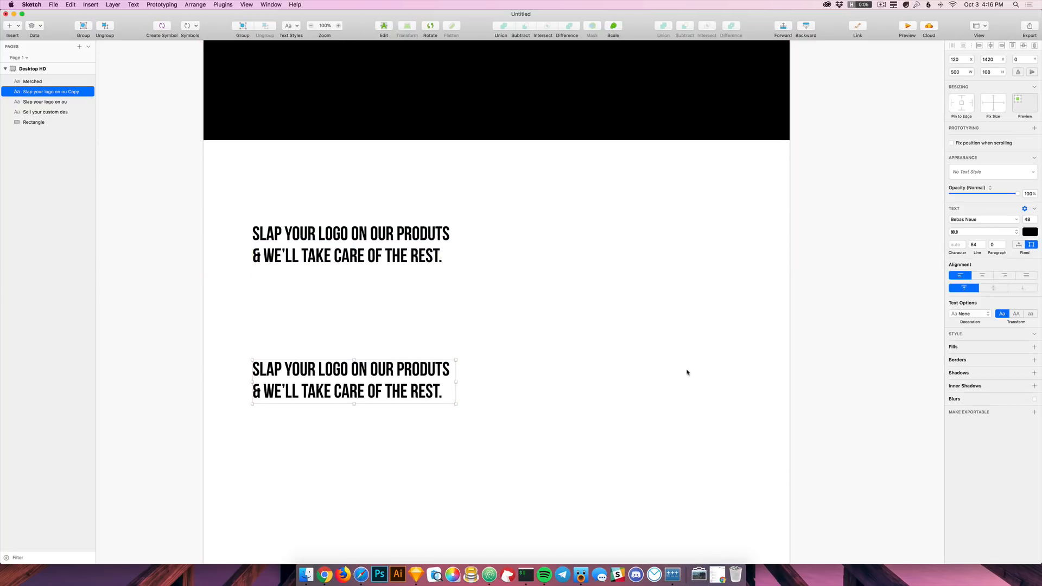
Step: Replace the duplicated headline's text with "YOUR MERCHANDISE BECOMES AN INSTANT STORE"
double_click(378, 387)
text(YOUR )
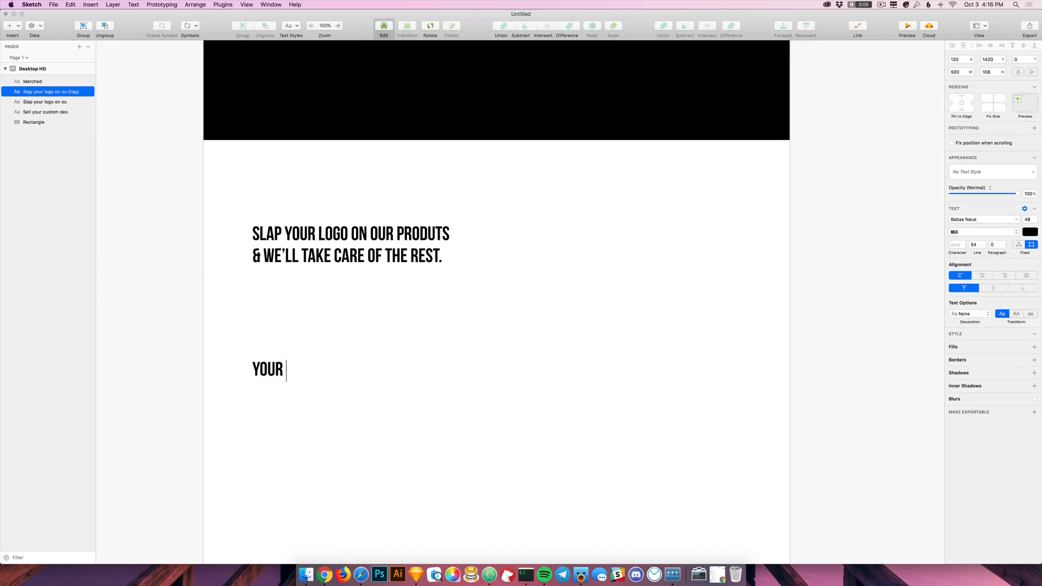
text(MERCHAN)
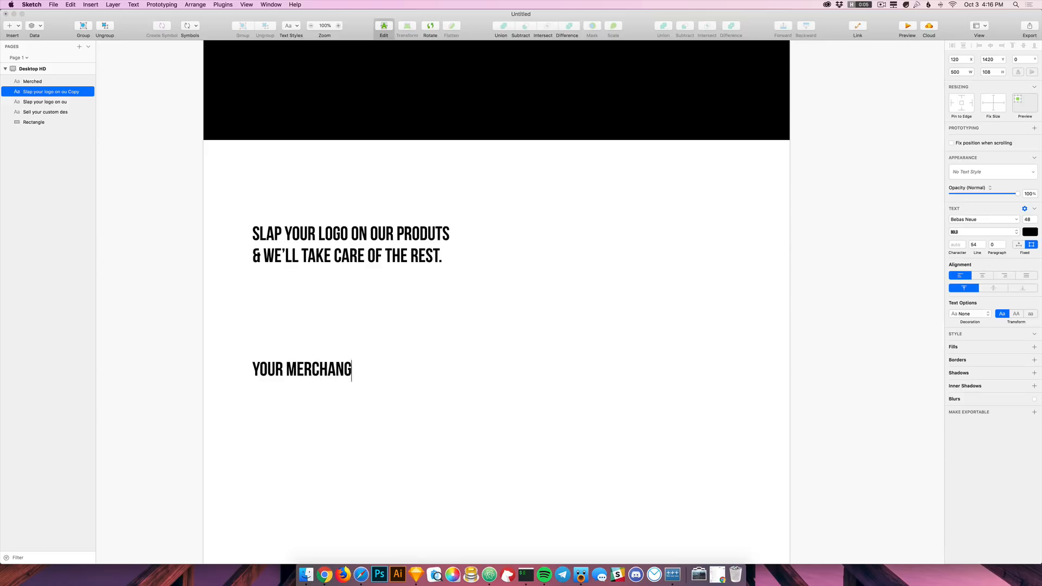
text(DISE BCO)
key(BackSpace)
key(BackSpace)
text(ECOMES AN INSTAND)
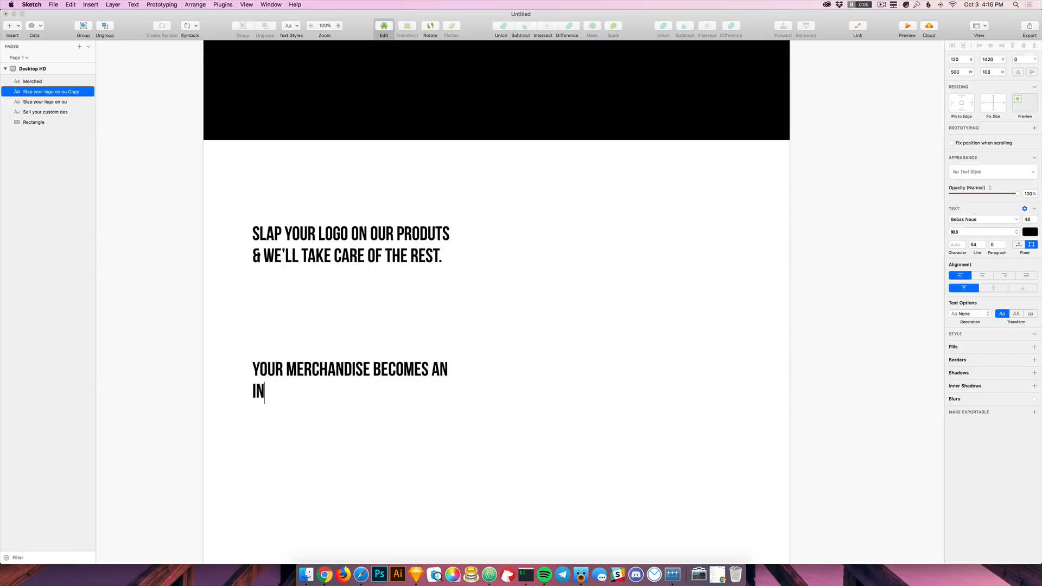
key(BackSpace)
text(T STORE)
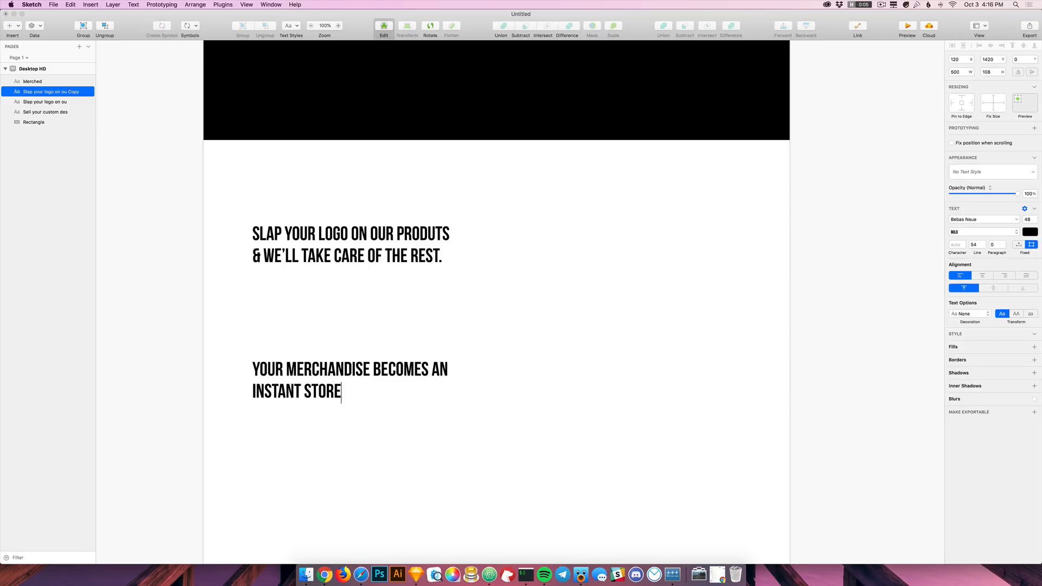
Step: Append "FOR YOUR CUSTOMERS" to the merchandise headline and widen its text box to about 558 px so it fits two lines
key(super+Tab)
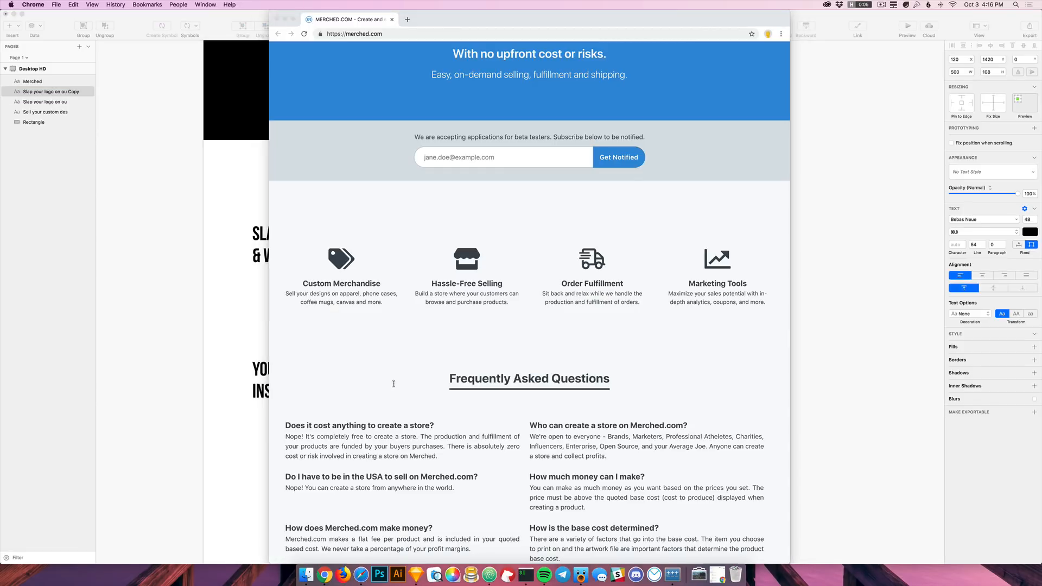
key(super+Tab)
text(E)
text( FO)
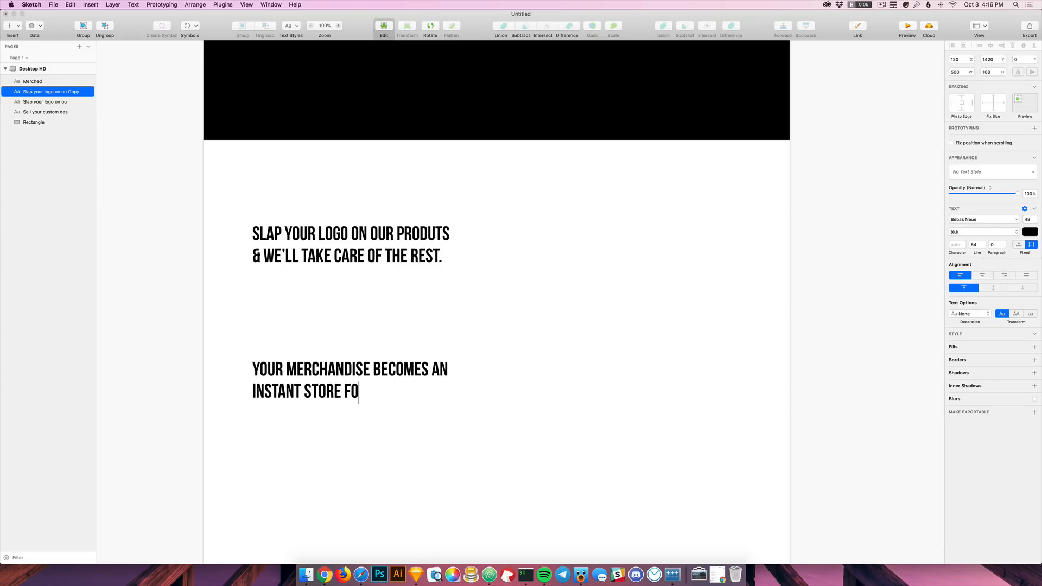
text(R YOUR CUSTOMERS)
key(Escape)
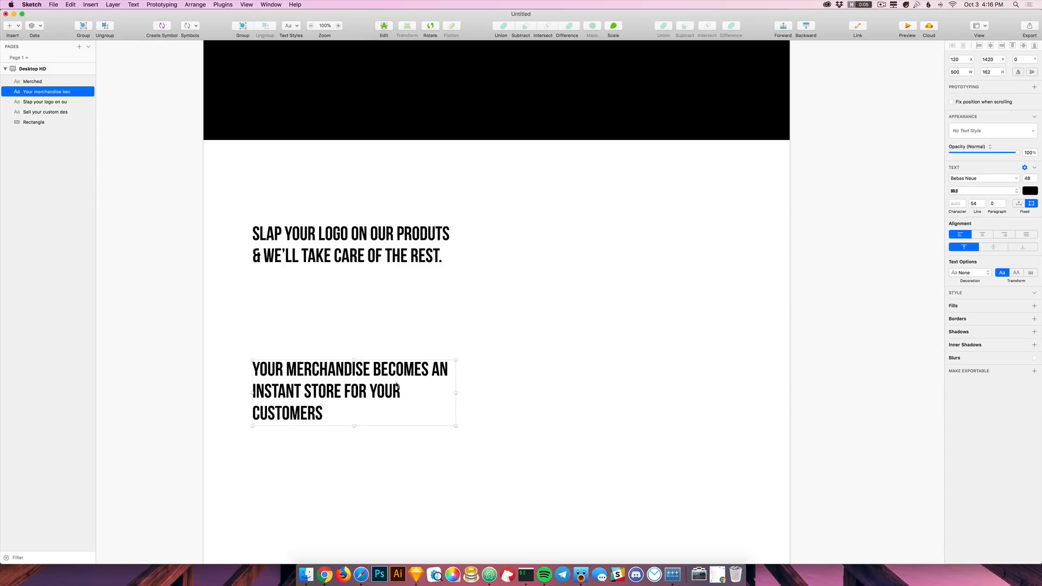
drag(456, 393, 480, 393)
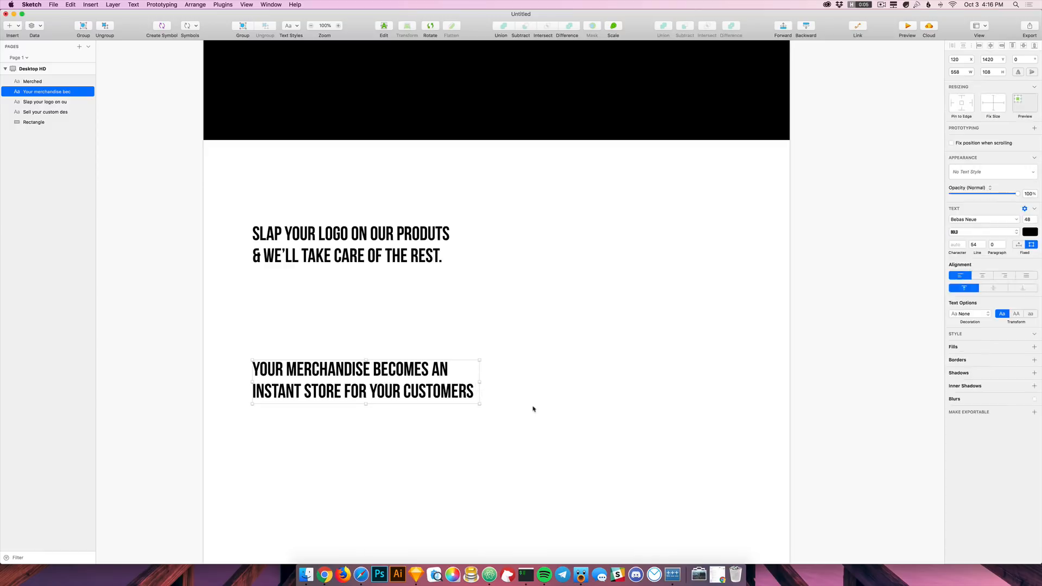
Step: Duplicate the merchandise headline diagonally below itself at about X 416, Y 1641, and check the website's feature wording
alt+drag(352, 377, 473, 469)
key(super+Tab)
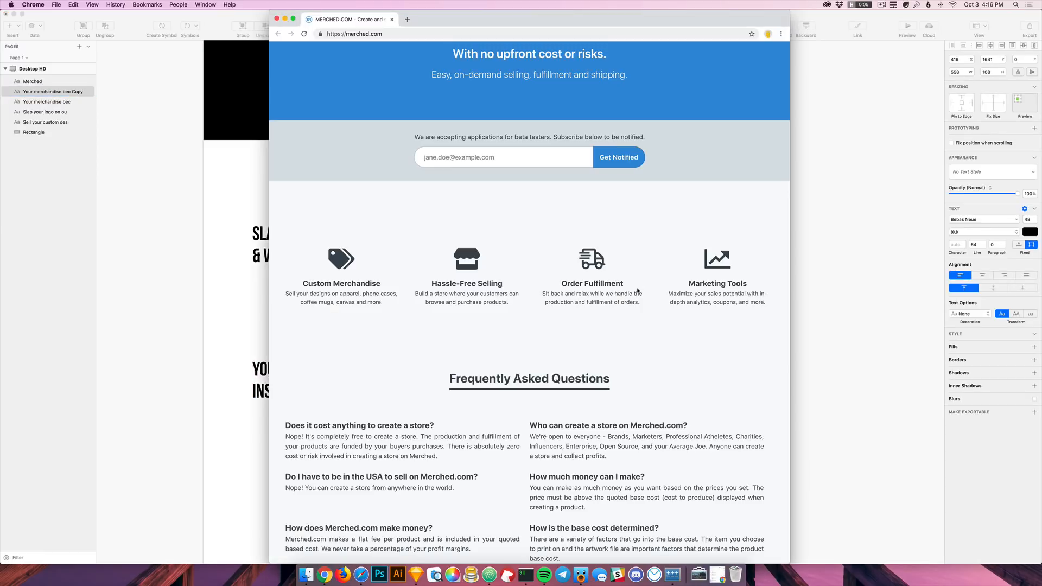
key(super+Tab)
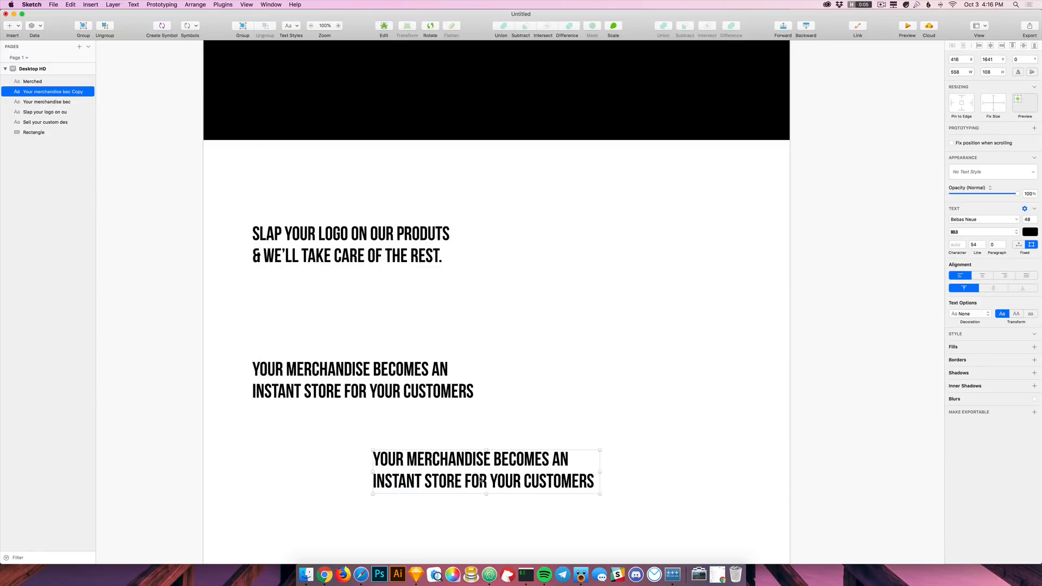
key(super+a)
click(531, 517)
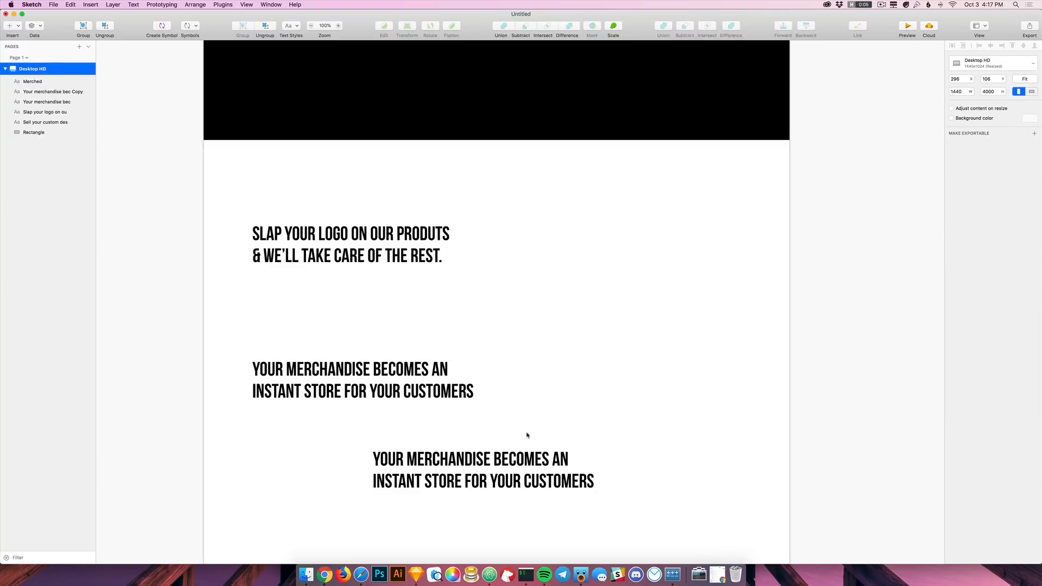
Step: Replace the new copy's text with "WE TAKE CARE OF ALL THE ORDER FULFILLMENT AND PRODUCITON."
click(510, 456)
double_click(510, 456)
key(super+a)
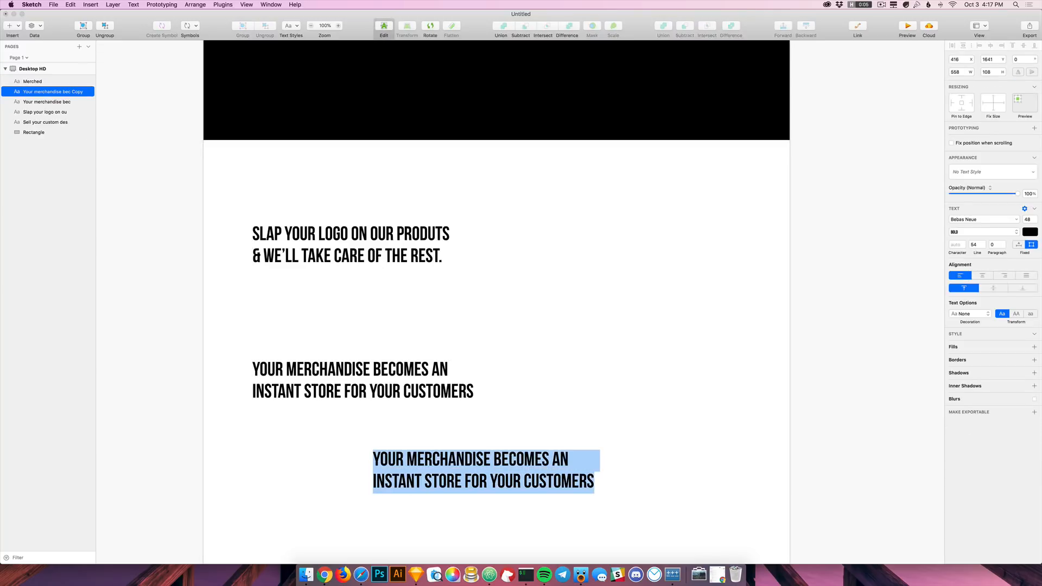
text(WE TAKE CARE OF ALL THE ORDER FULFILLMENT)
key(super+Tab)
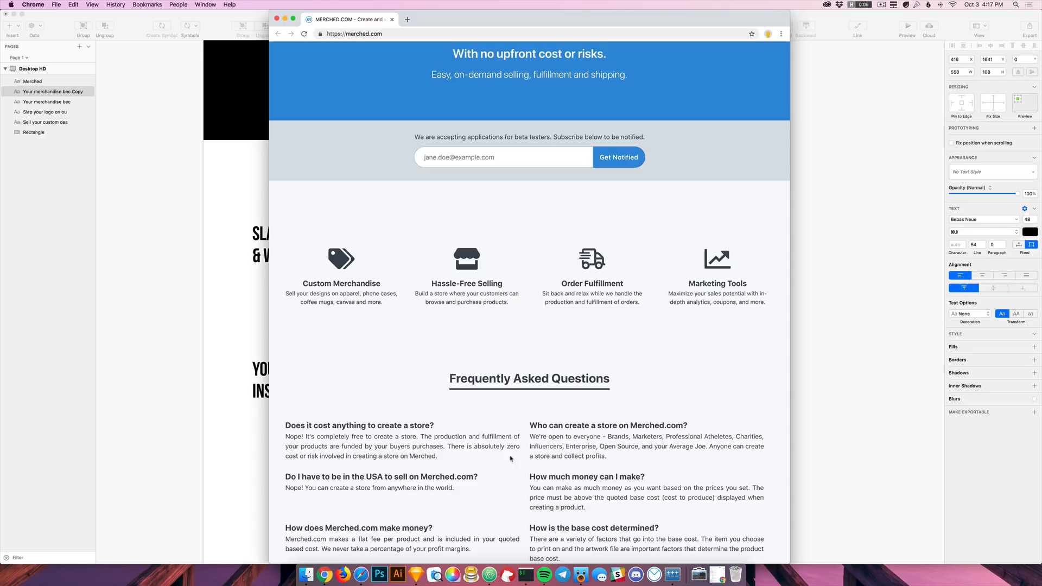
key(super+Tab)
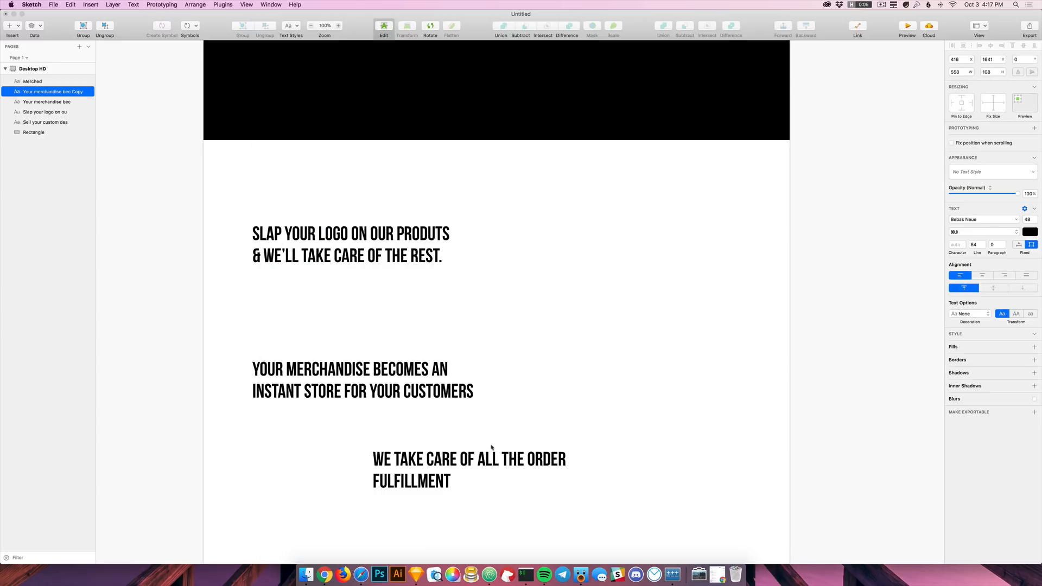
text(AND PRODUCITON.)
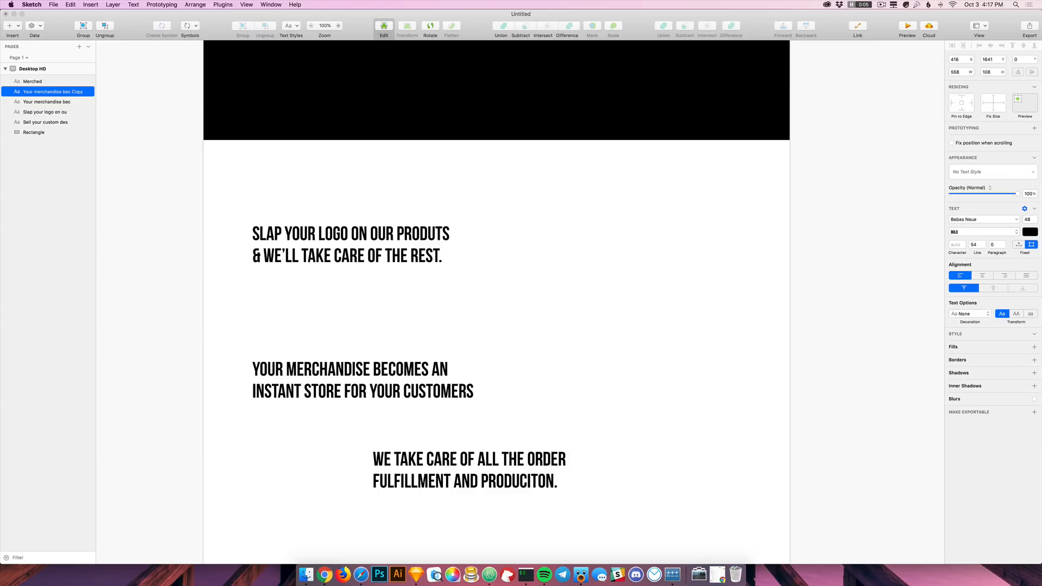
Step: Correct the order fulfillment headline's last word to "PRODUCTION.", check the website wording, and finish editing the text
click(532, 487)
key(BackSpace)
key(Right)
text(I)
key(super+Tab)
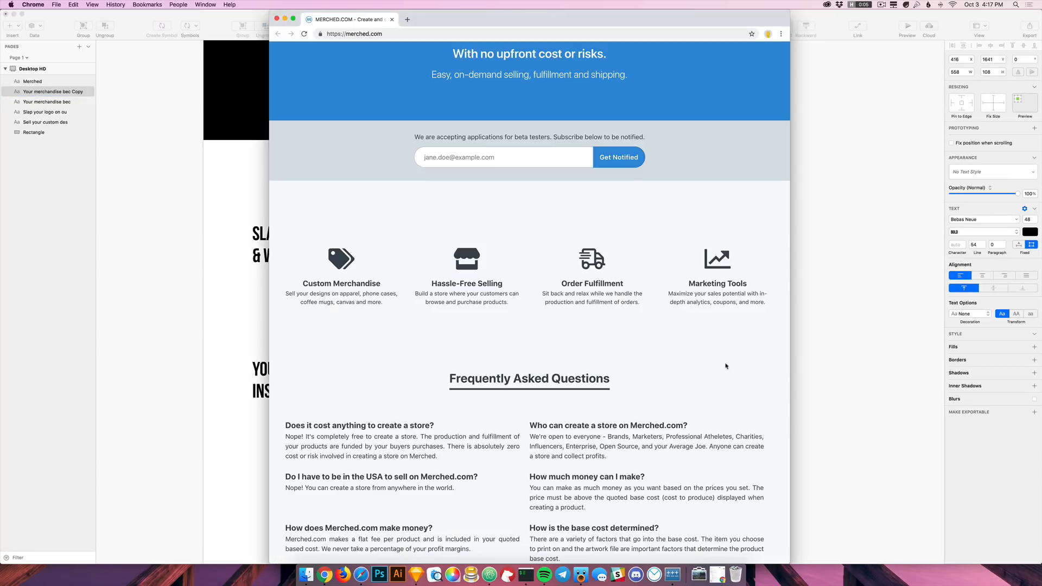
key(super+Tab)
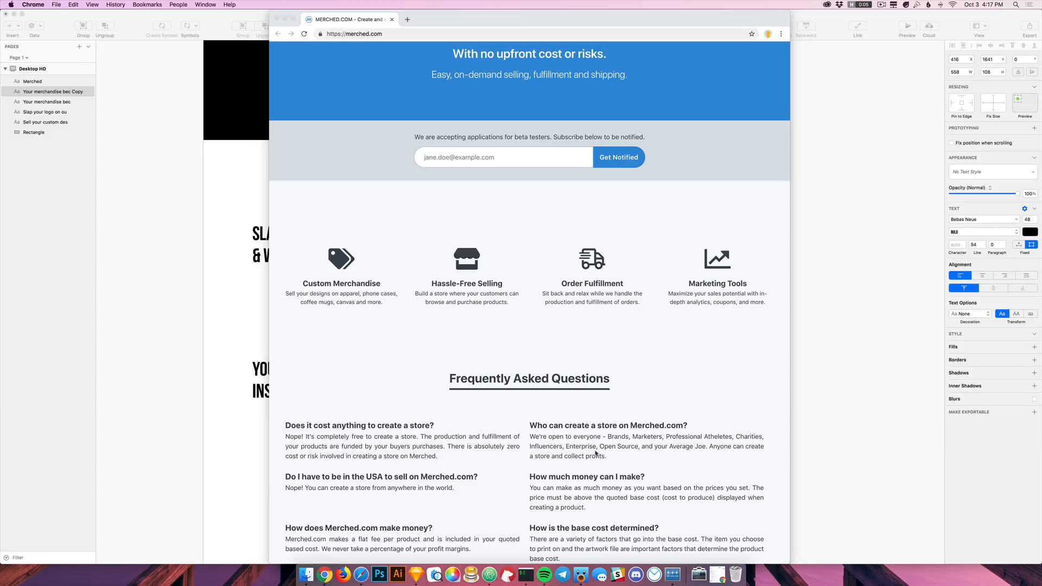
click(623, 497)
scroll(625, 469, down, 1)
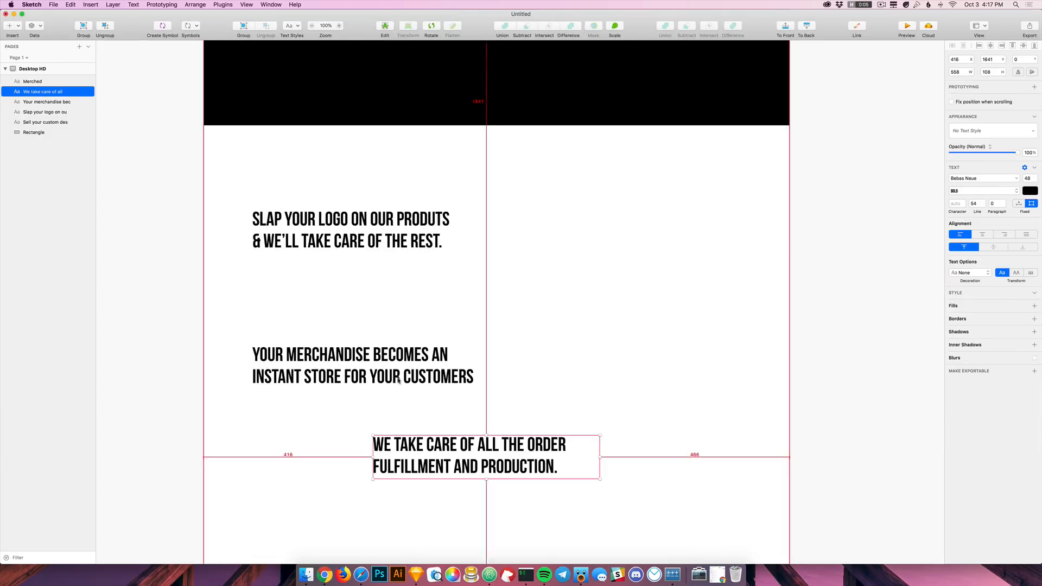
Step: Move the merchandise and order fulfillment headlines up into a diagonal, and duplicate the latter at about X 606, Y 1630
drag(399, 379, 429, 317)
drag(490, 471, 566, 468)
Step: Replace the lowest headline's text with "SIT BACK AND", checking the Merched page for wording
double_click(561, 455)
key(super+Tab)
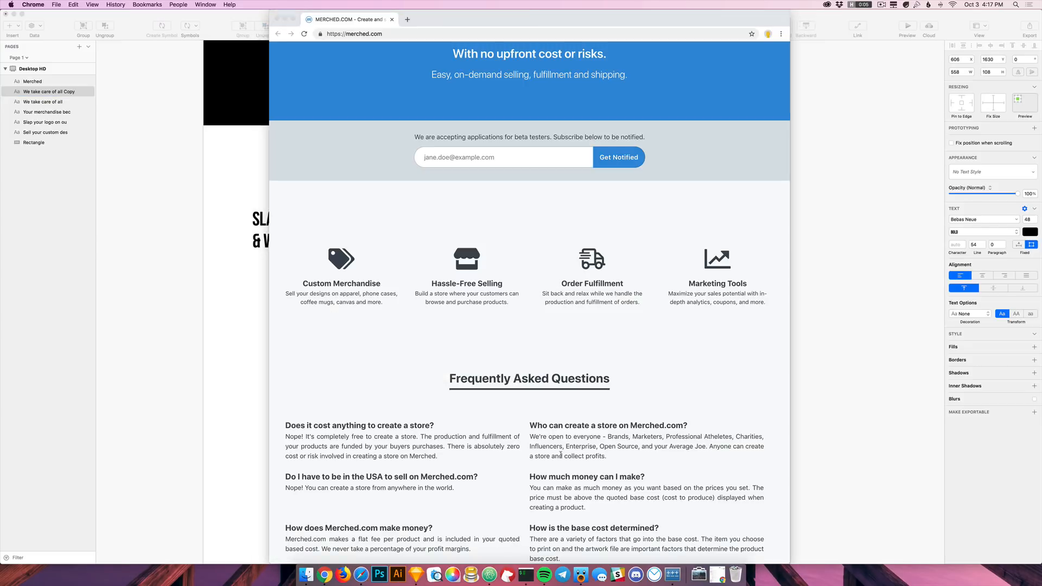
key(super+Tab)
text(SITE BACK)
key(BackSpace)
key(BackSpace)
key(BackSpace)
key(BackSpace)
key(BackSpace)
key(BackSpace)
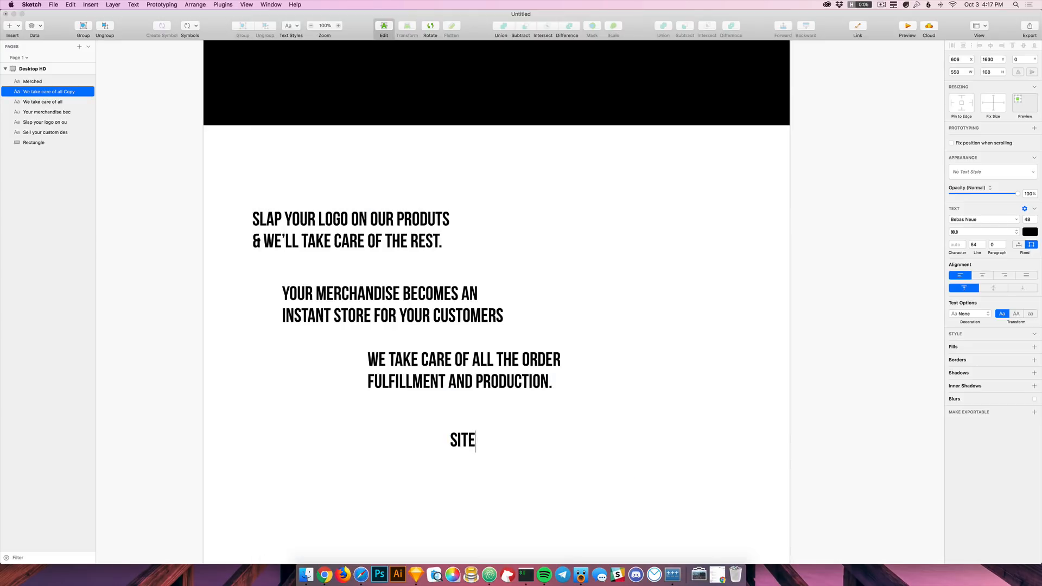
text(HACK AND)
key(BackSpace)
key(BackSpace)
key(BackSpace)
key(BackSpace)
key(BackSpace)
key(BackSpace)
key(BackSpace)
key(BackSpace)
text(BACK AND)
Step: Recheck the website's marketing tools text and continue the lowest headline with "WATCH YOUR ANALYTICS AND REPOR"
key(super+Tab)
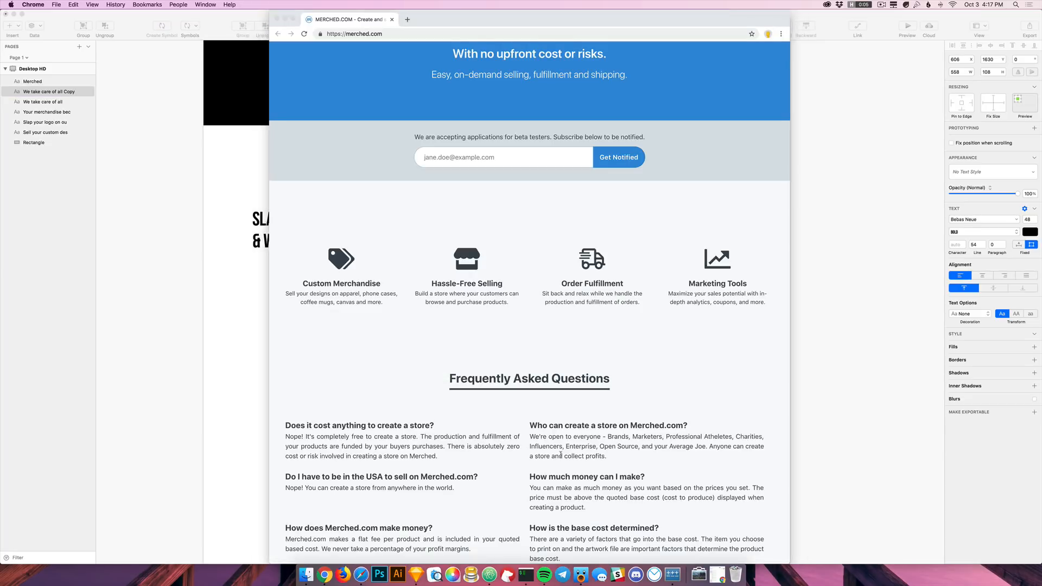
key(super+Tab)
text(WATCH YOU)
key(BackSpace)
key(BackSpace)
key(BackSpace)
key(BackSpace)
key(BackSpace)
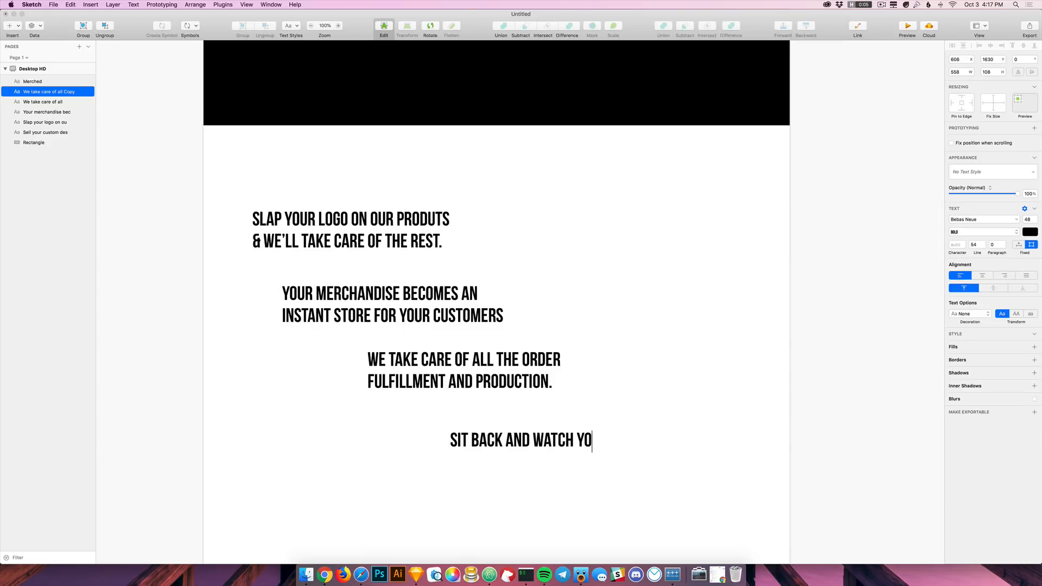
text(H YOUR ANALYTICS)
key(Return)
text(AND REPOS)
key(BackSpace)
text(R)
Step: Replace the "AND" following "SIT BACK" in the lowest headline with a comma
key(Up)
key(Left)
key(shift+Right)
key(shift+Right)
key(shift+Right)
key(shift+Right)
key(BackSpace)
key(BackSpace)
text(,)
Step: Replace "WATCH" in the lowest headline with "KEEP AN EYE ON" and insert "REPORTS WITH" before "ANALYTICS"
key(shift+Right)
key(shift+Right)
key(shift+Right)
key(shift+Right)
key(shift+Right)
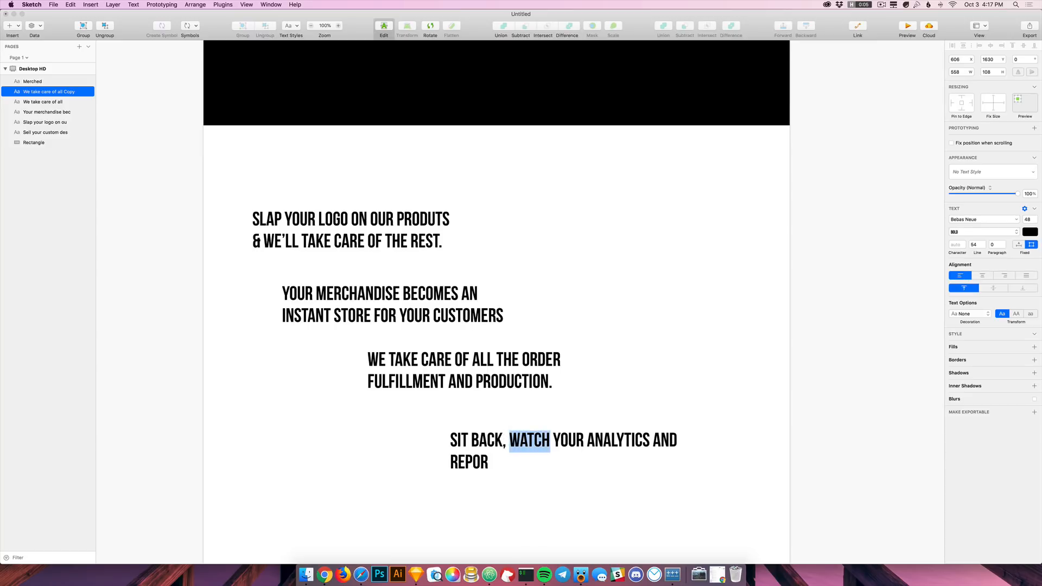
text(KEEP AN EYE ON YOUR)
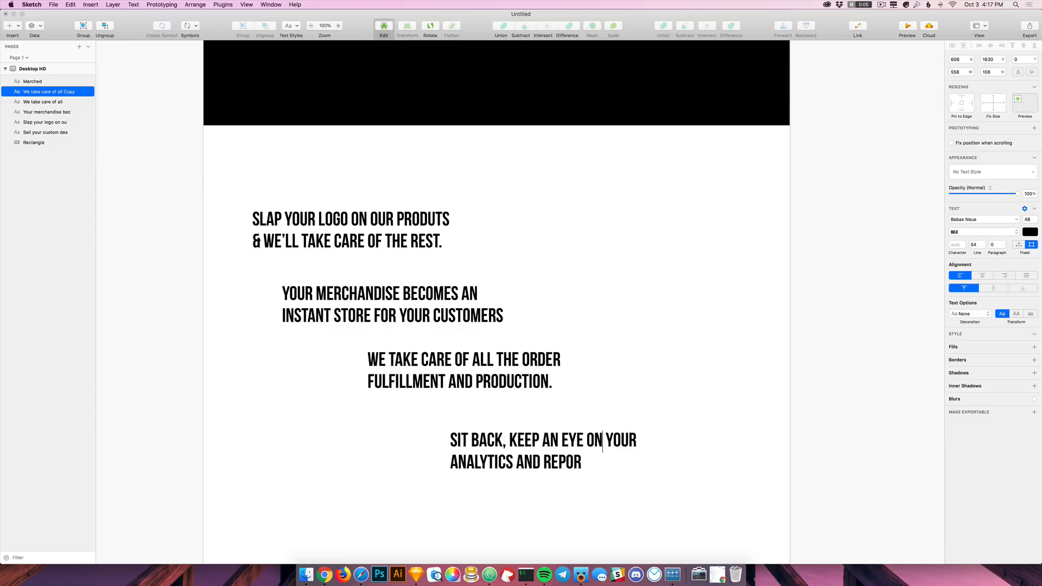
key(super+Right)
text(REPORTS WITH)
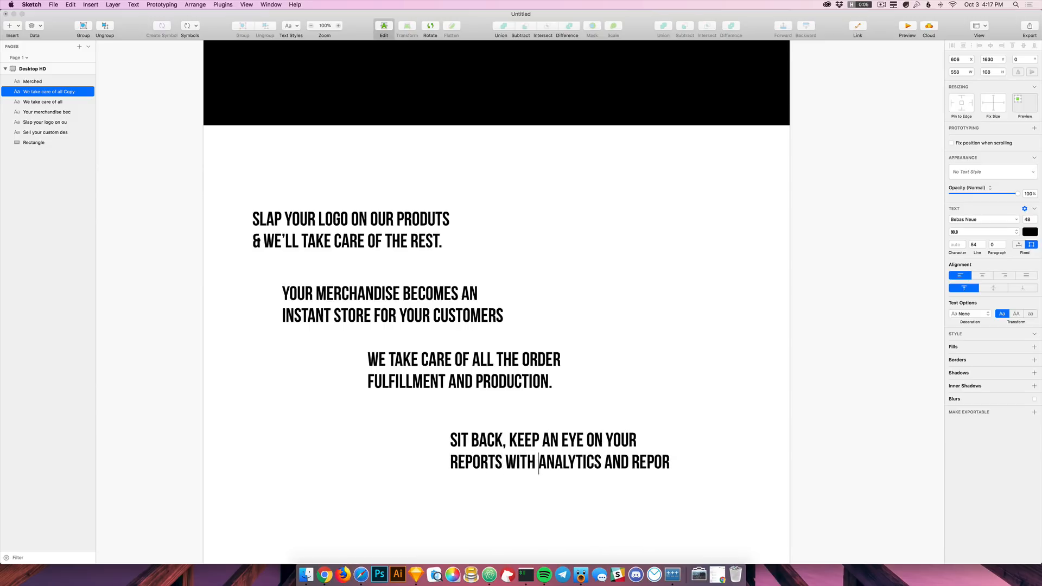
Step: Replace the unfinished "REPOR" ending the lowest headline with "CHARTS" and compare it with the website's wording
key(BackSpace)
key(BackSpace)
key(BackSpace)
key(BackSpace)
key(BackSpace)
text(CHARTS)
key(super+Tab)
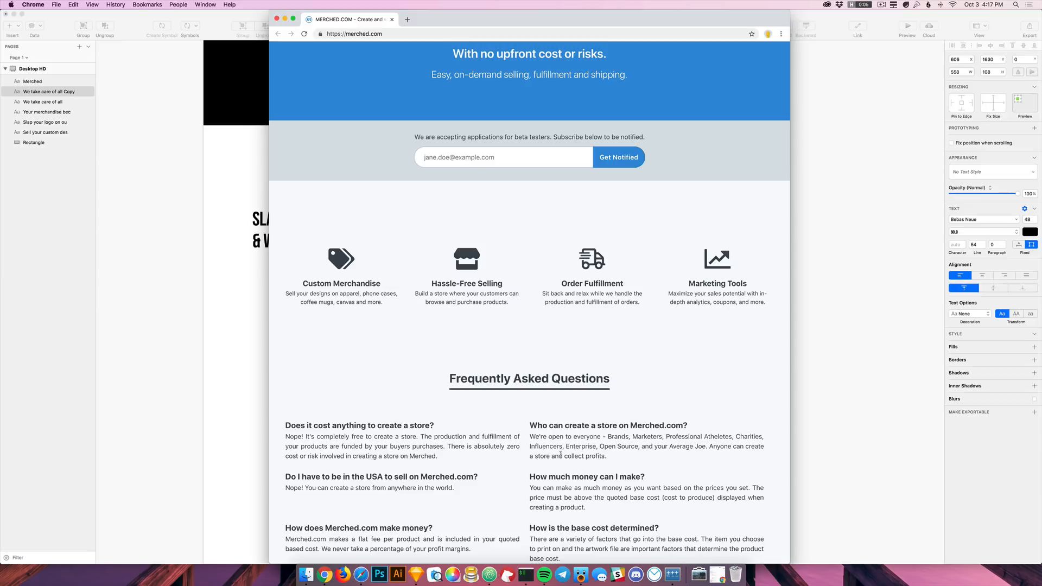
key(super+Tab)
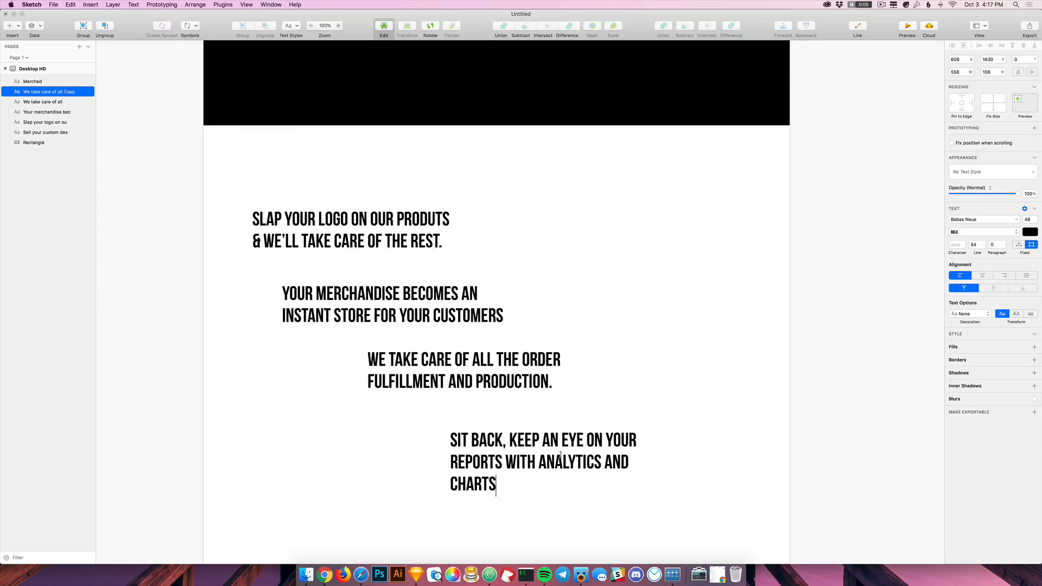
Step: Replace "KEEP AN EYE ON YOUR REPORTS WITH" in the lowest headline with "USE OUR"
drag(514, 437, 535, 458)
key(BackSpace)
key(BackSpace)
key(BackSpace)
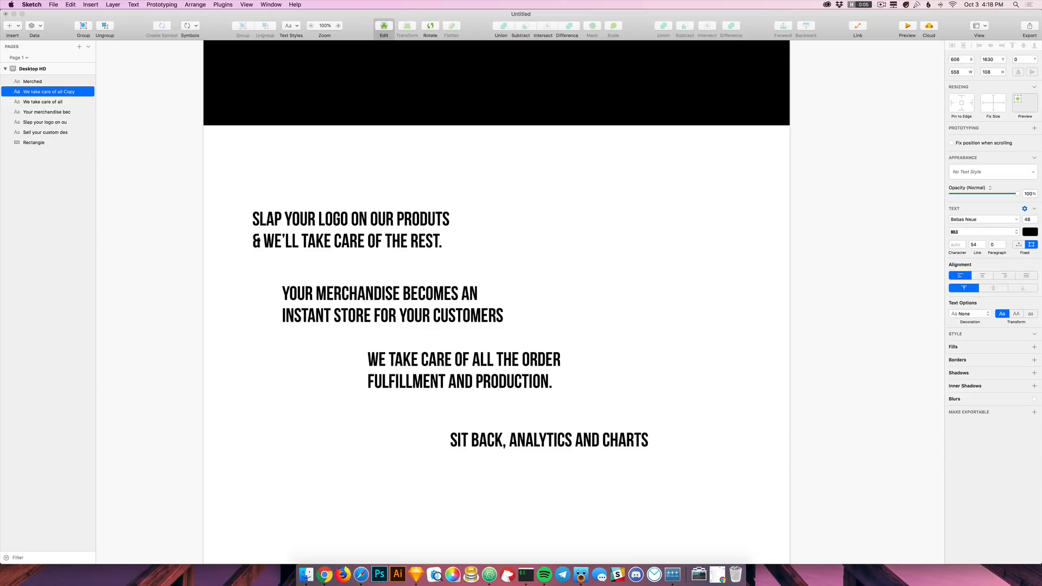
text(use our)
Step: Append ", CREATE COUPONS, AND MORE." to the lowest headline and finish editing the text
key(Down)
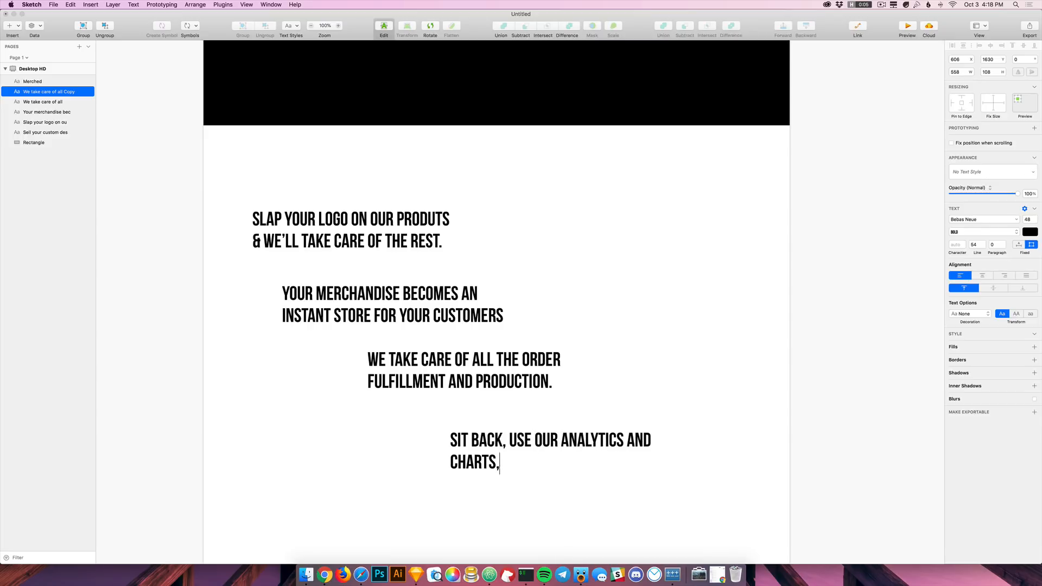
text(, CREATE )
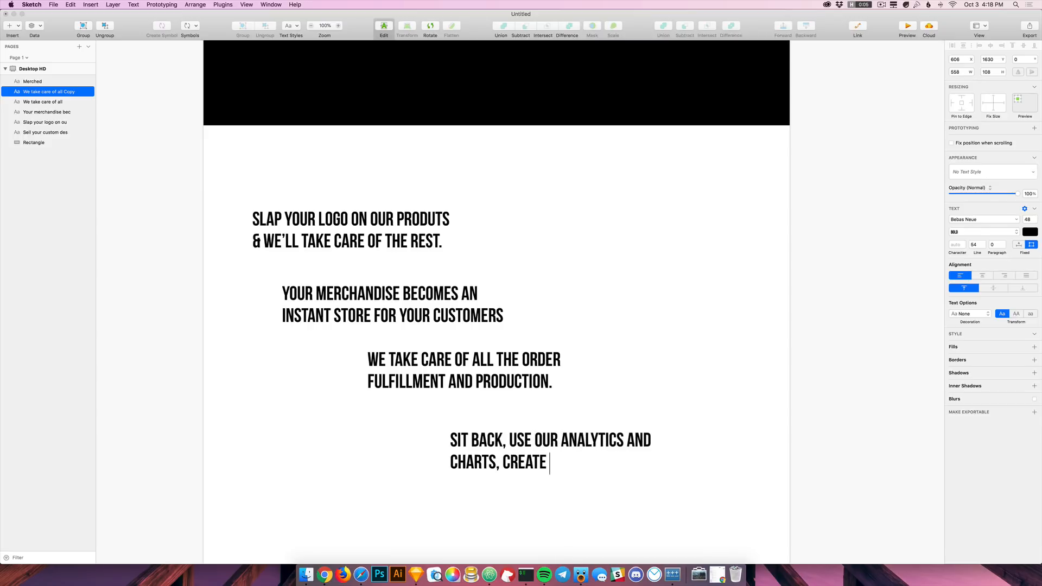
text(COUPONS, AND MORE.)
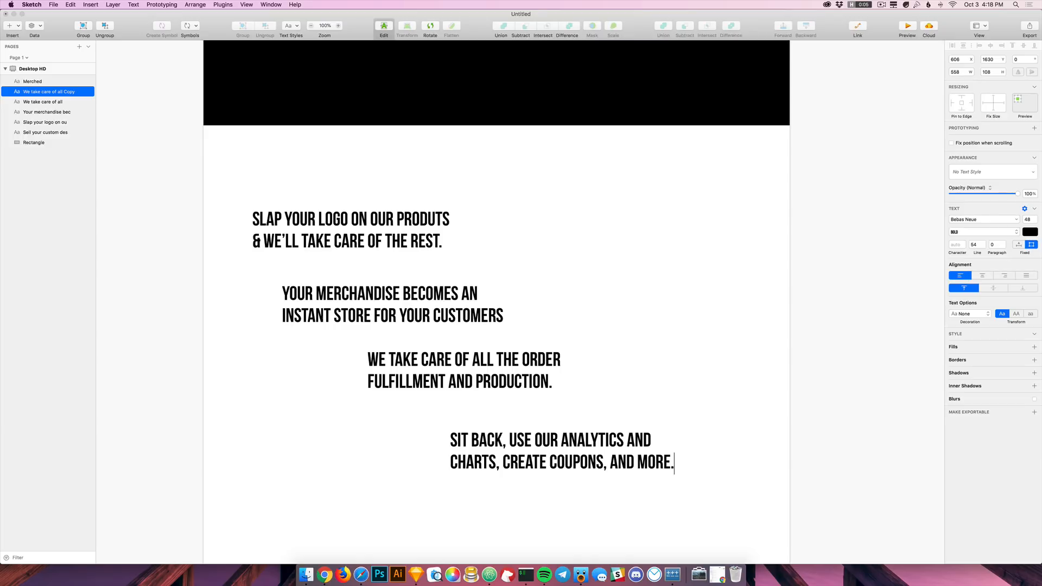
click(669, 359)
click(668, 359)
scroll(661, 343, down, 1)
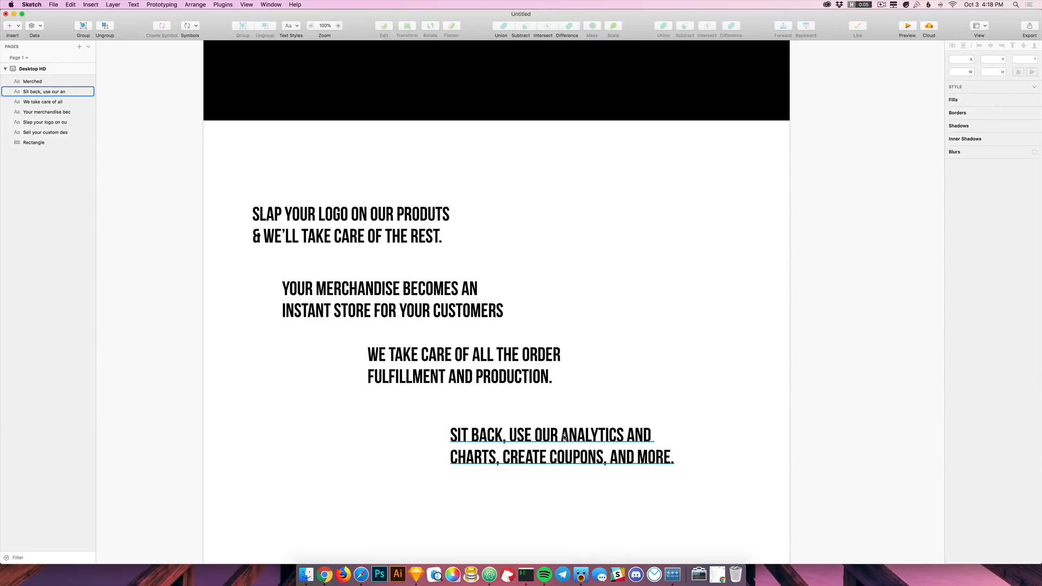
Step: Move the lower three headlines further down and to the right to form a wider diagonal cascade beneath the "Slap your logo" headline
drag(563, 433, 599, 473)
drag(538, 406, 566, 434)
drag(454, 334, 470, 348)
click(368, 244)
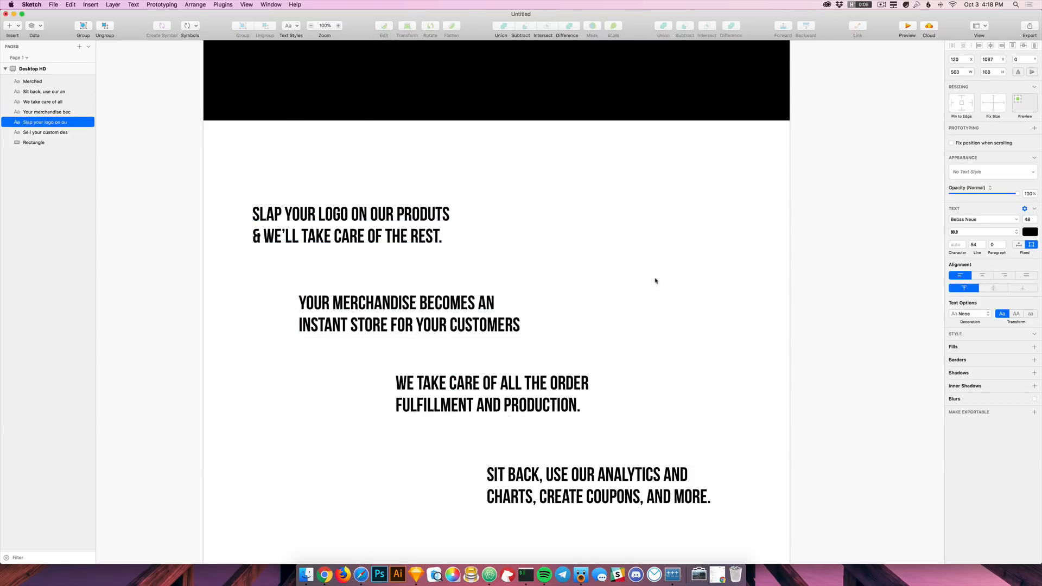
Step: Switch to Chrome and open the Envato Elements website in a new browser tab
click(656, 281)
scroll(651, 310, up, 10)
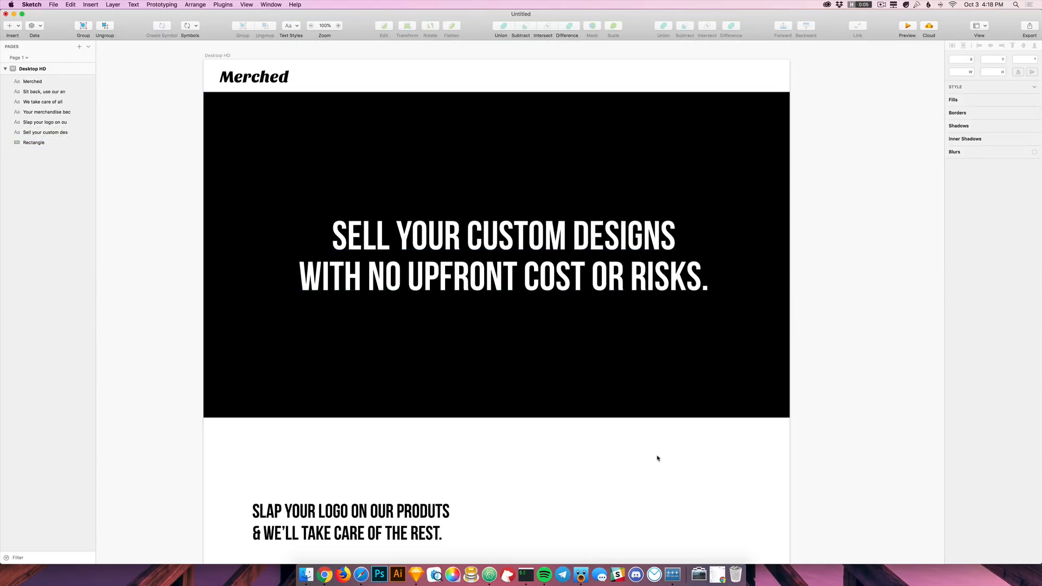
scroll(415, 442, down, 1)
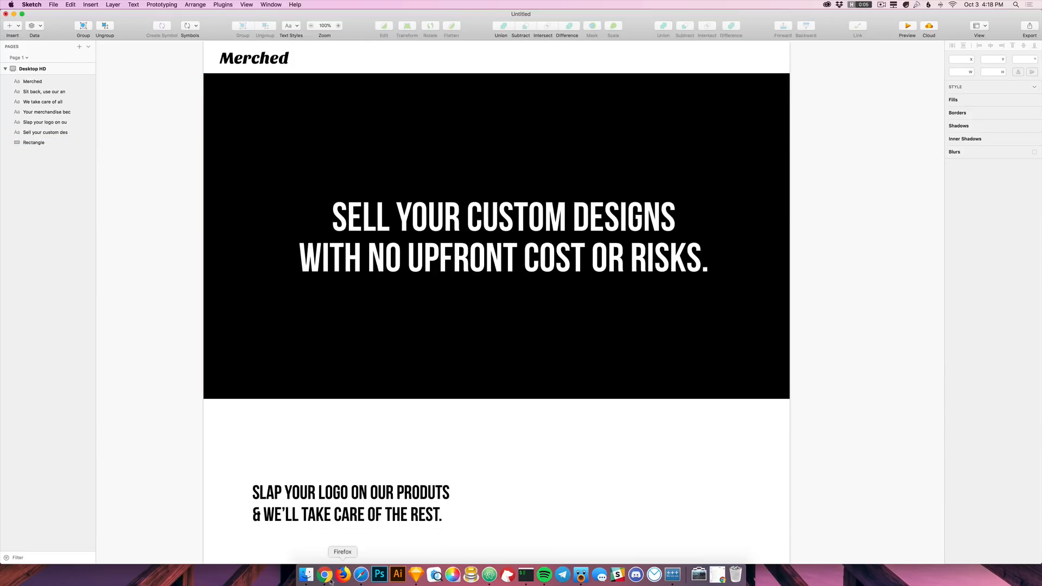
click(325, 575)
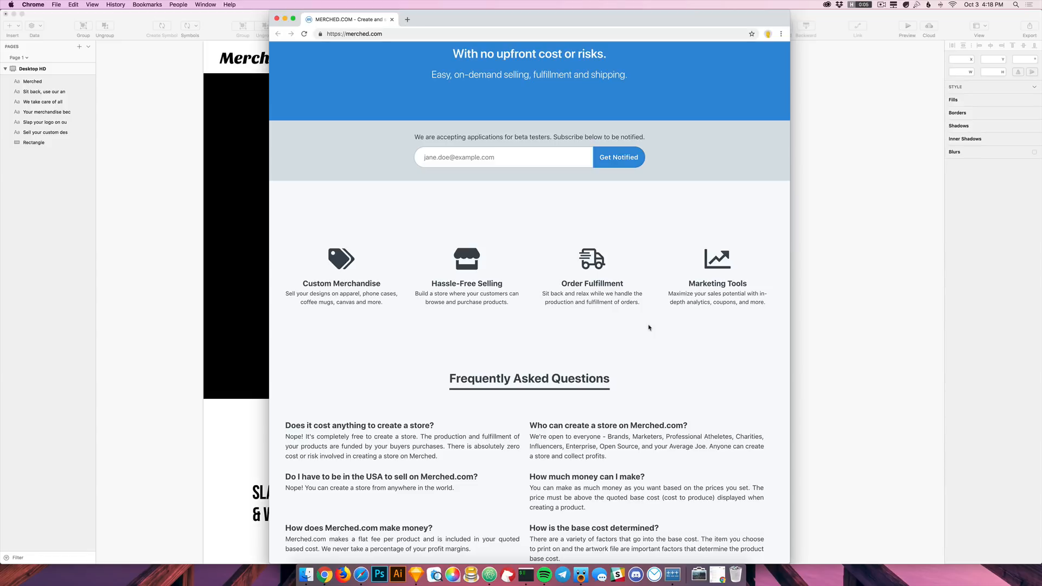
key(super+t)
text(enva)
key(super+a)
text(elem)
key(Return)
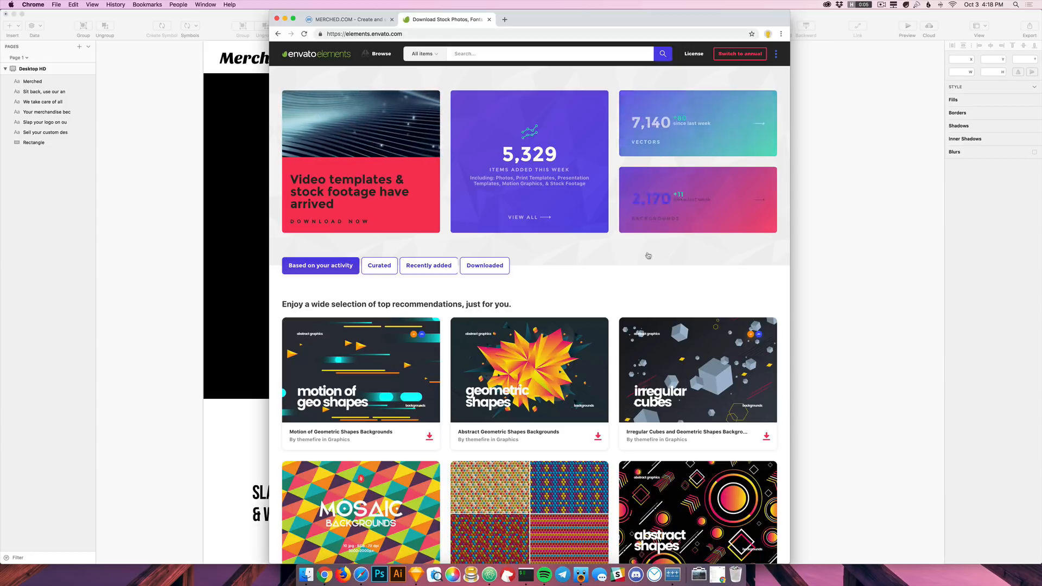
Step: Find Abstract Rounded Shapes Backgrounds among the Envato Elements recommendations and download it under the Merched project
scroll(568, 398, down, 5)
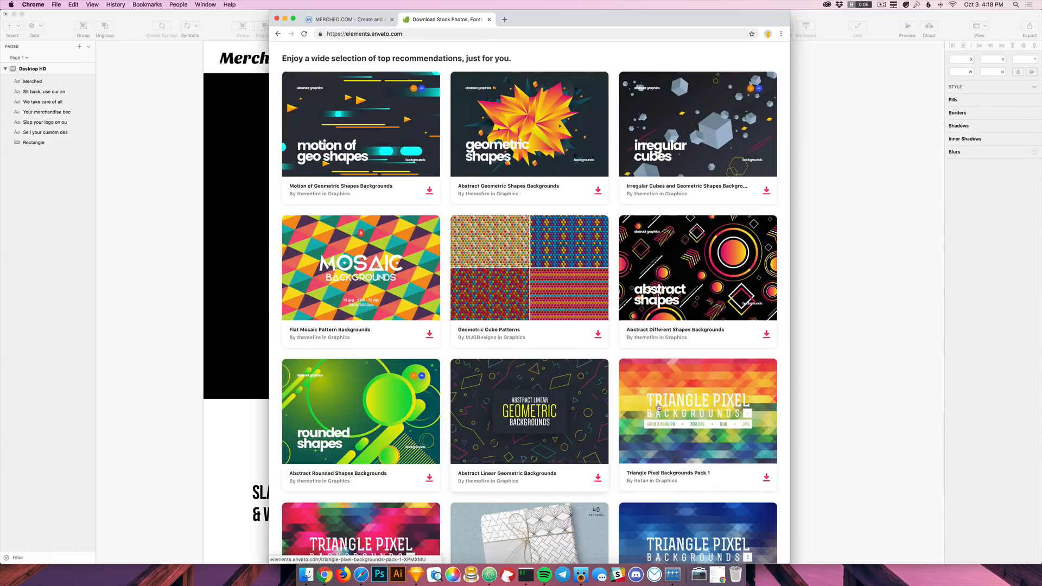
scroll(606, 373, down, 3)
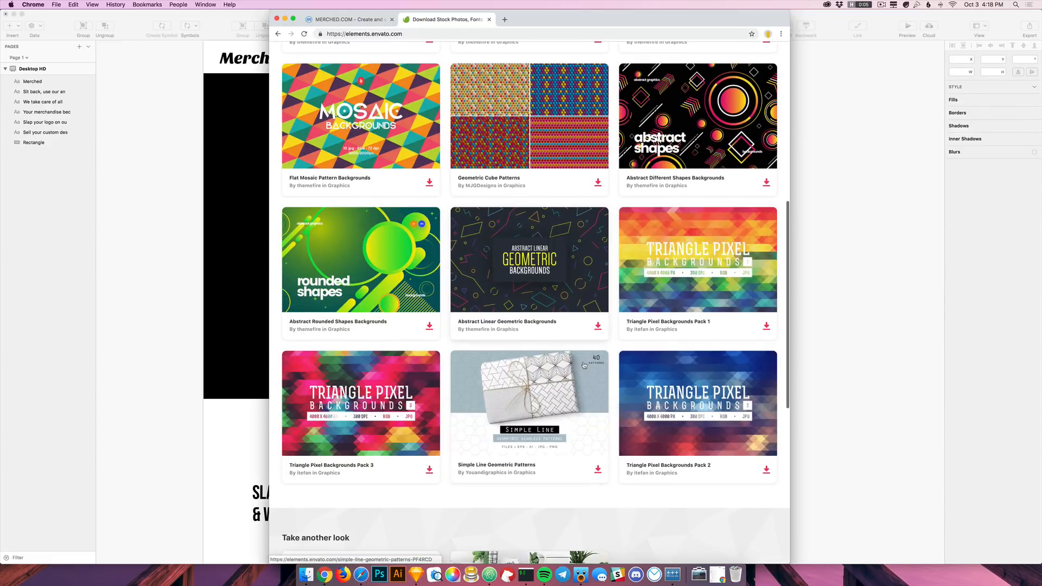
scroll(576, 353, up, 1)
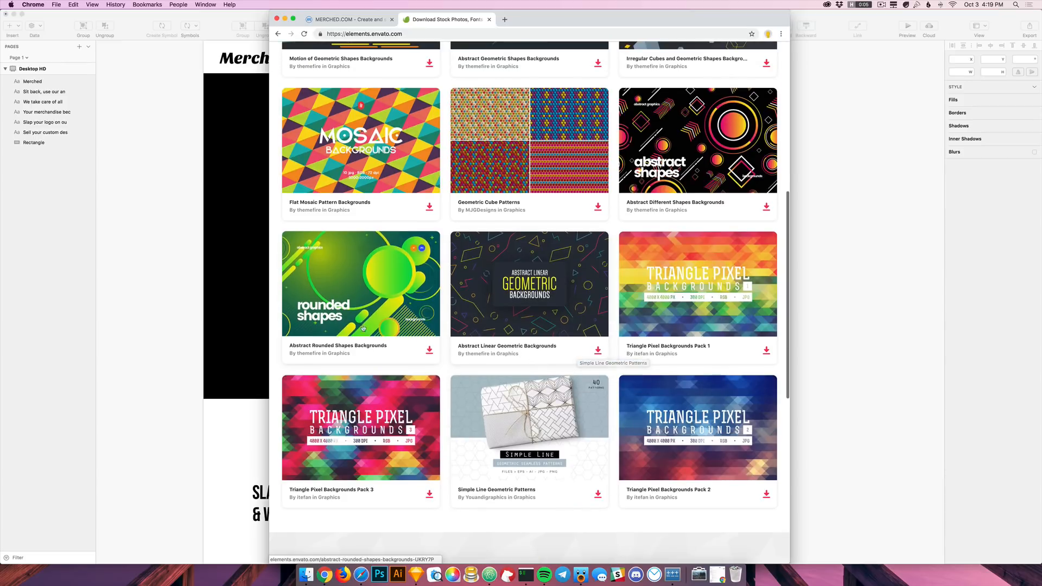
click(429, 350)
click(477, 302)
click(535, 395)
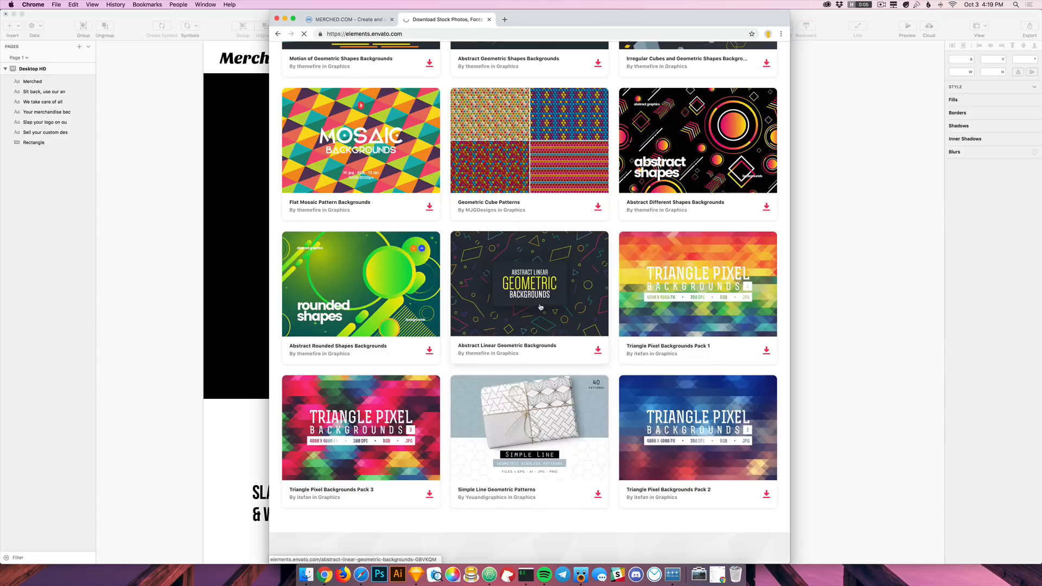
Step: Open Simple Line Geometric Patterns, add it to the Merched project with a download, and return to the Envato Elements homepage
click(548, 413)
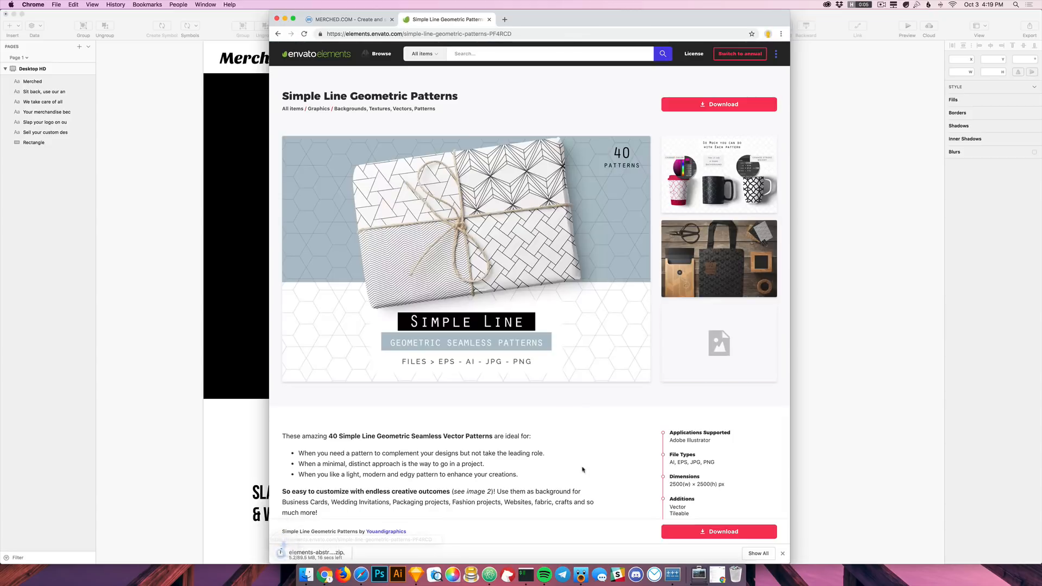
click(751, 109)
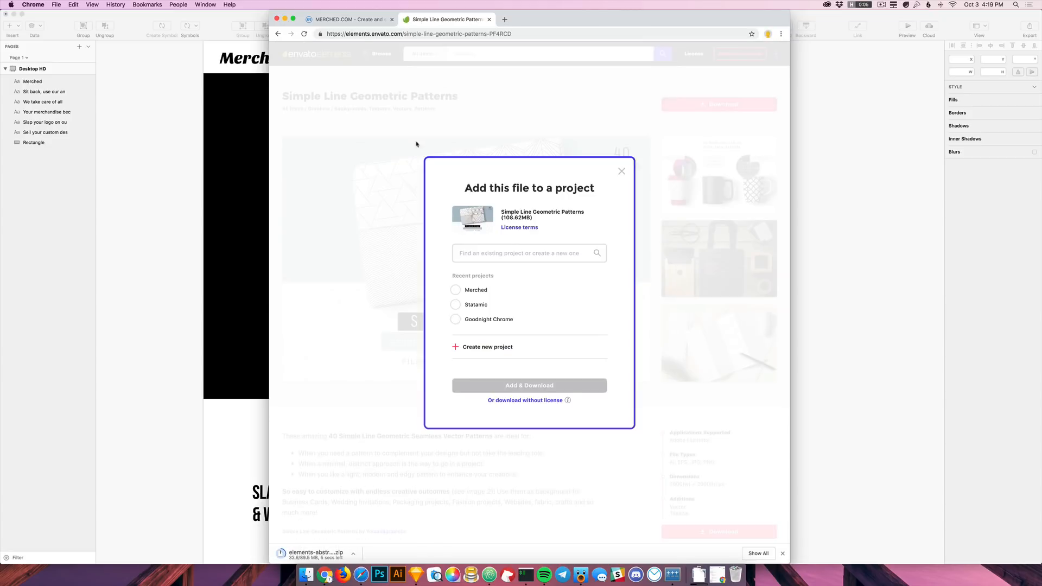
click(475, 294)
click(528, 385)
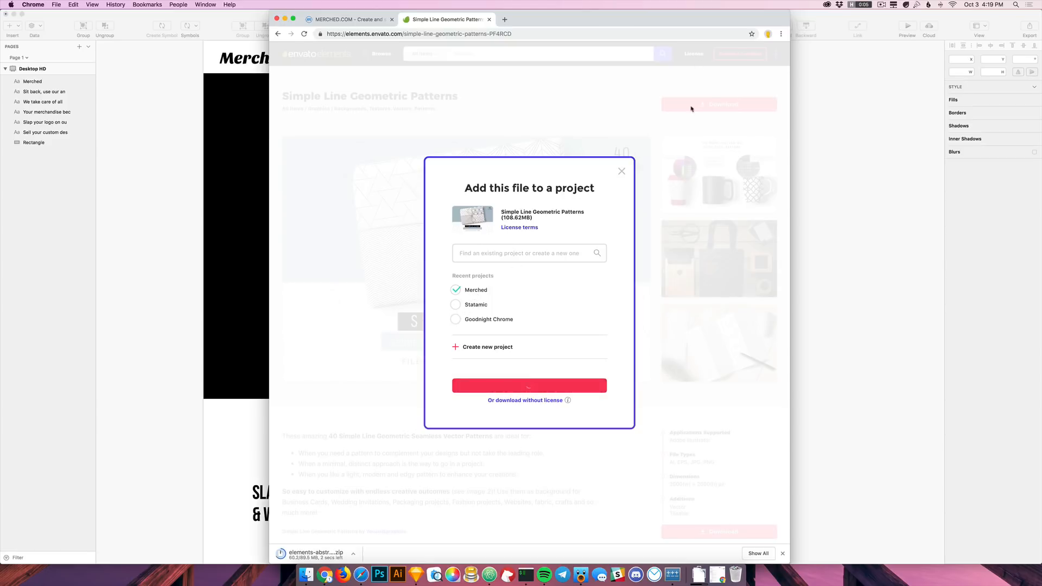
scroll(605, 110, left, 5)
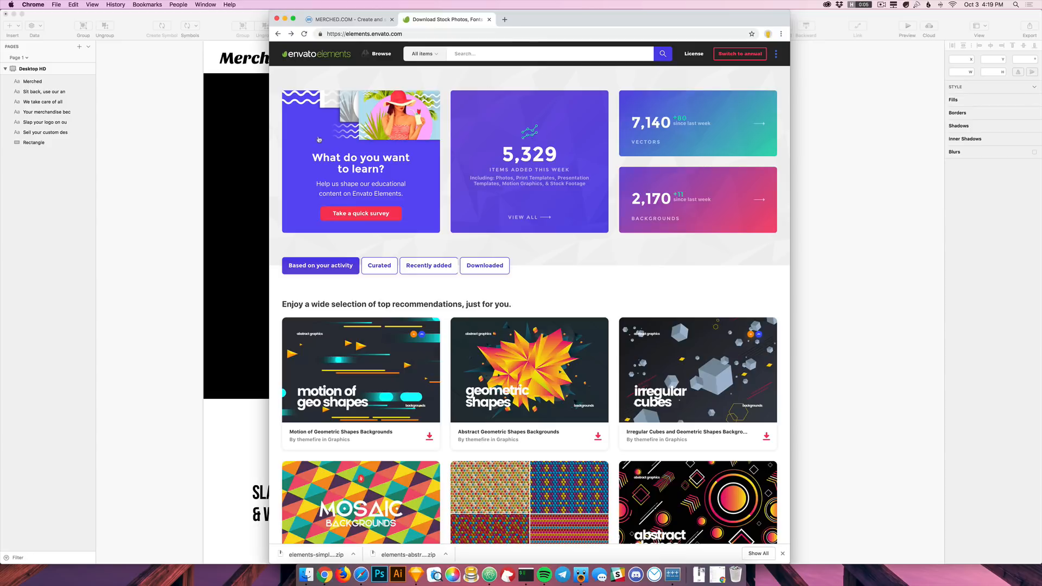
click(242, 531)
click(321, 583)
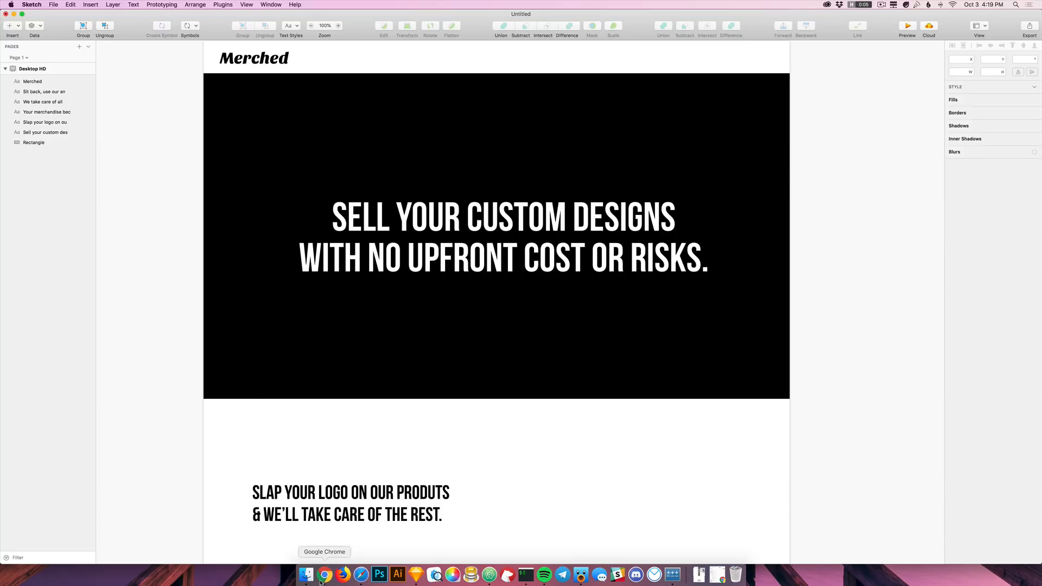
click(351, 20)
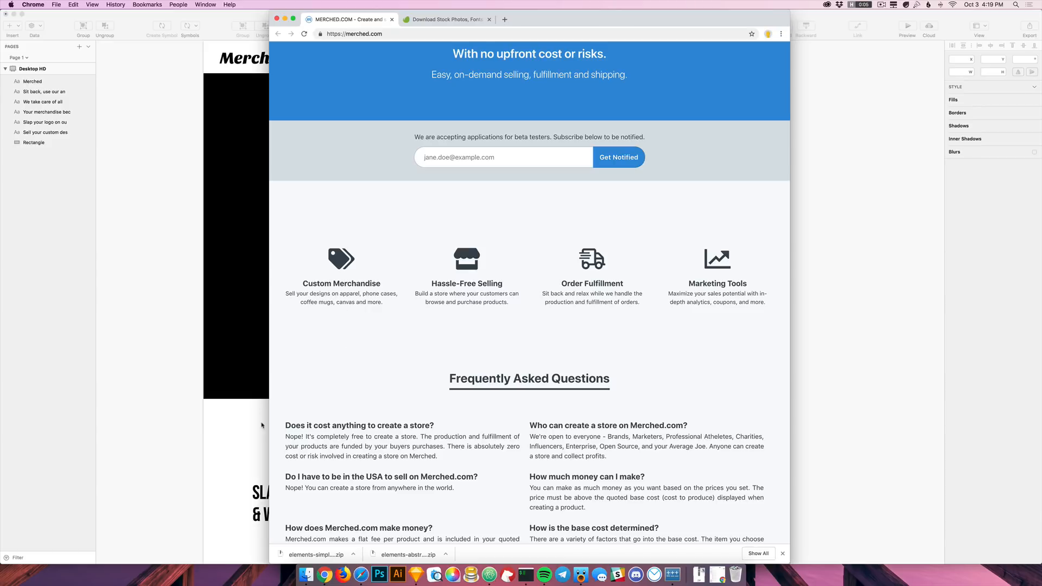
click(456, 19)
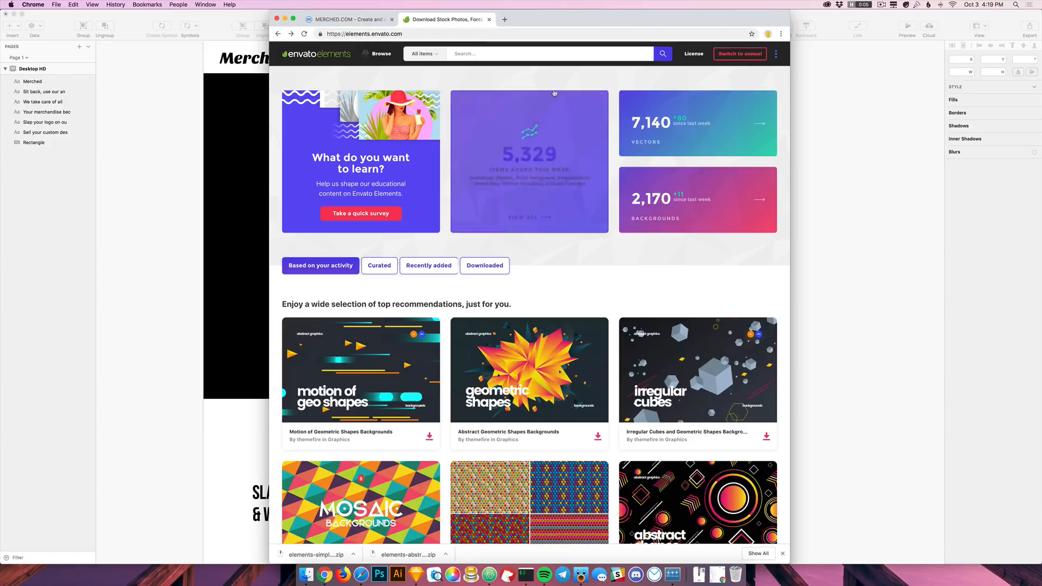
Step: Search Envato Elements for "t shirt" and open the grey Men T-shirt item from the 3D results
click(543, 53)
text(t shirt)
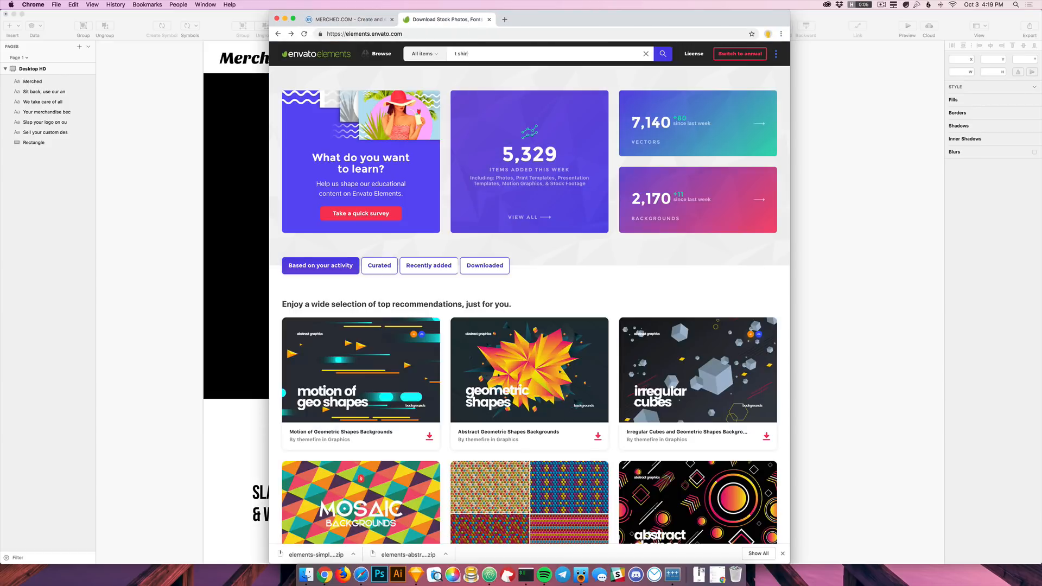
key(Return)
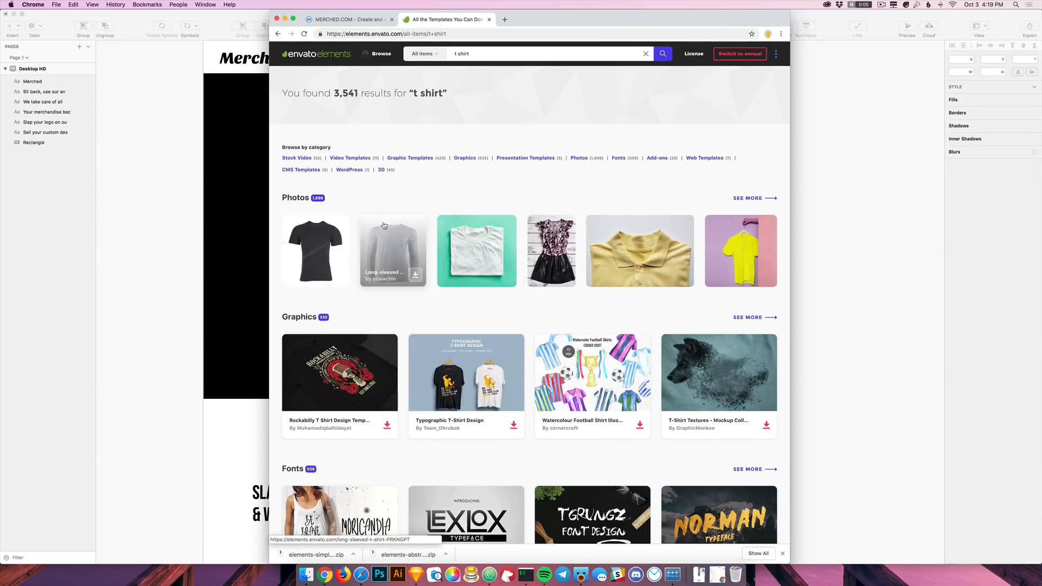
scroll(454, 252, down, 10)
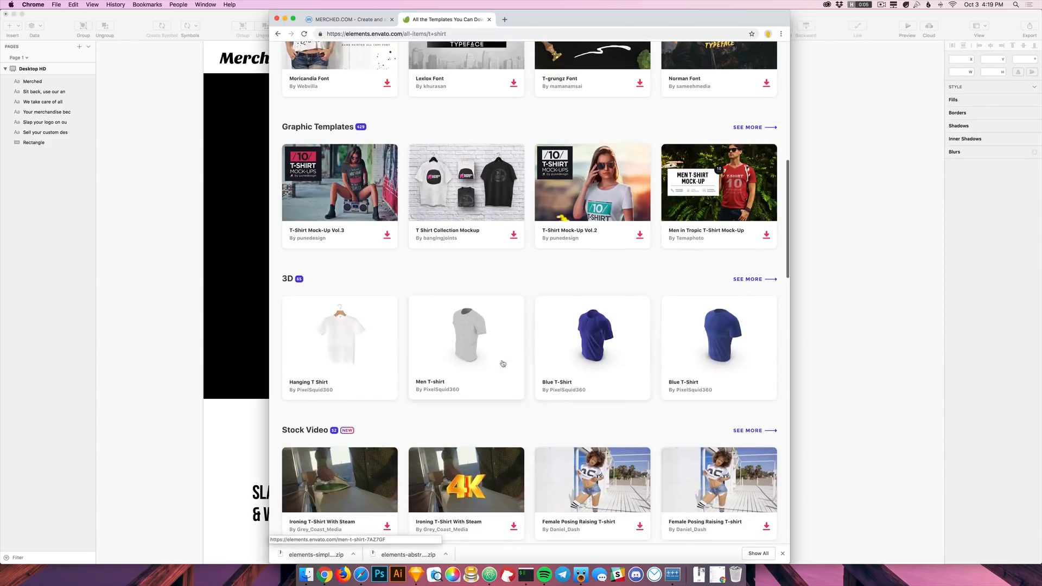
scroll(496, 345, down, 5)
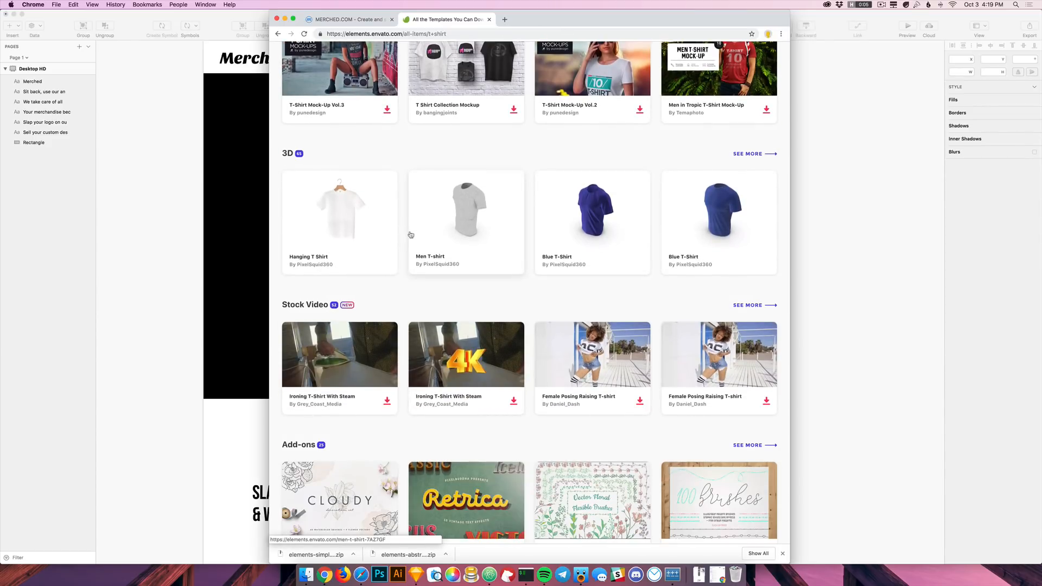
click(483, 232)
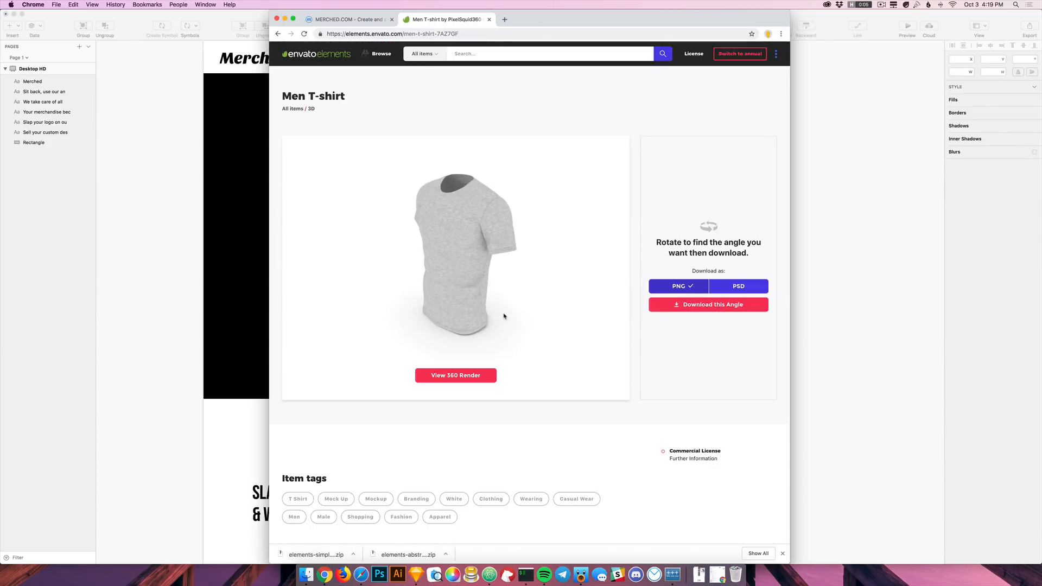
scroll(563, 418, down, 4)
scroll(562, 405, up, 4)
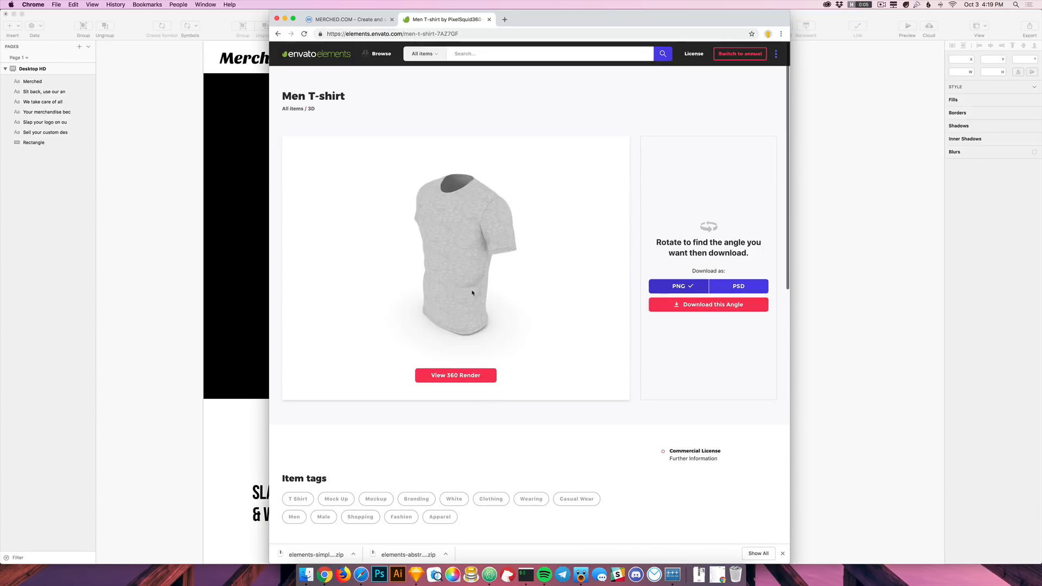
Step: Rotate the Men T-shirt 360 render to a straight front view and download that angle as PNG under the Merched project
click(477, 372)
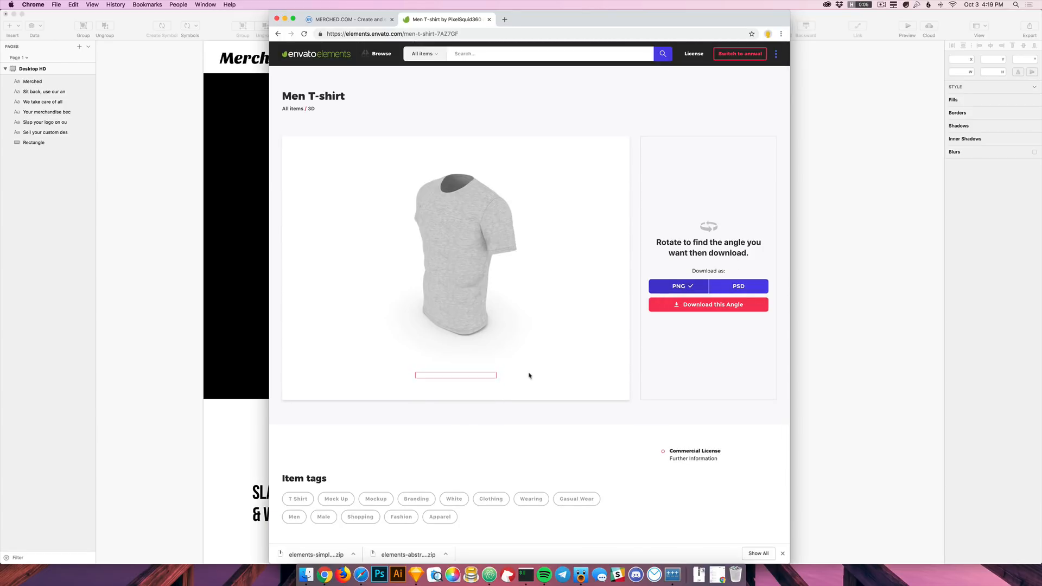
drag(505, 276, 478, 264)
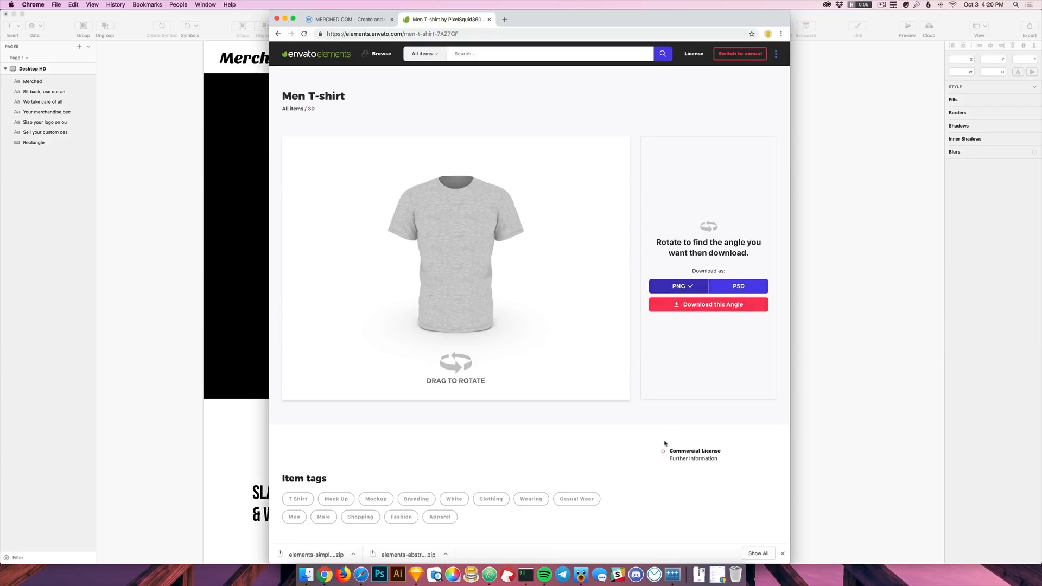
click(711, 312)
click(484, 292)
click(528, 387)
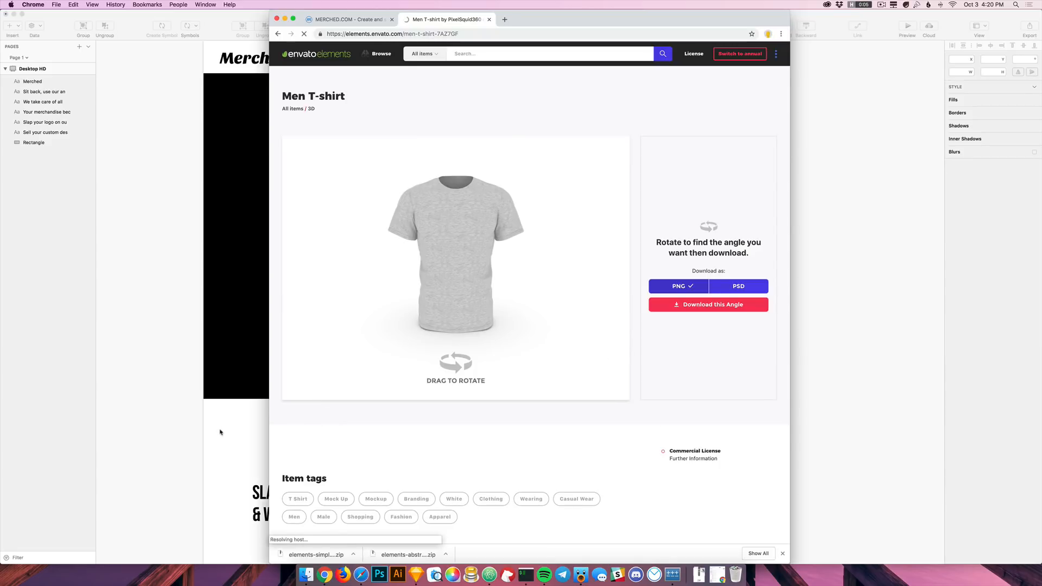
Step: Switch to Sketch and place the downloaded T-shirt PNG on the artboard, horizontally centred over the black hero section's lower half
click(247, 451)
click(699, 574)
click(671, 537)
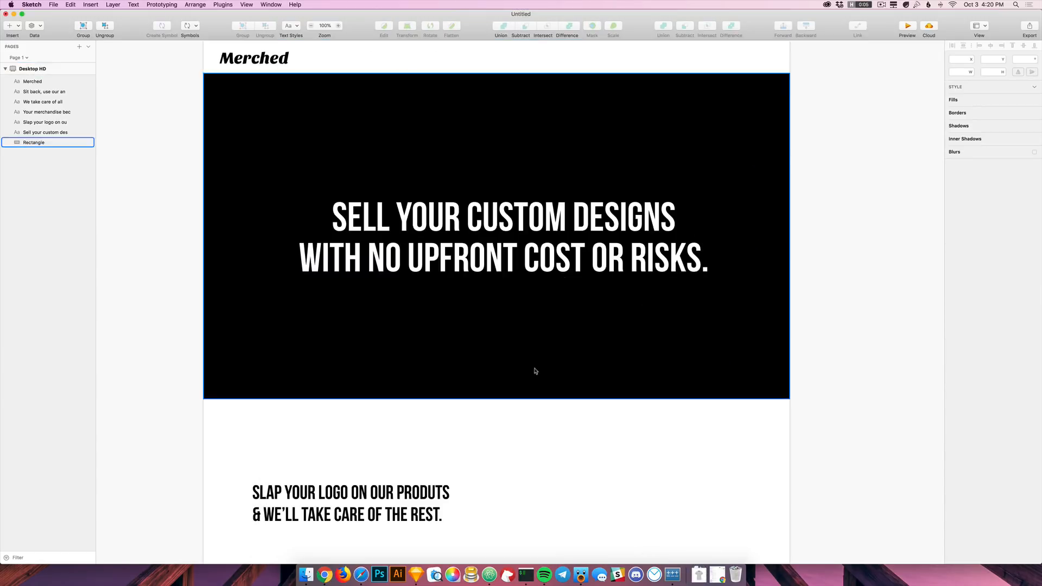
drag(532, 392, 501, 370)
click(856, 430)
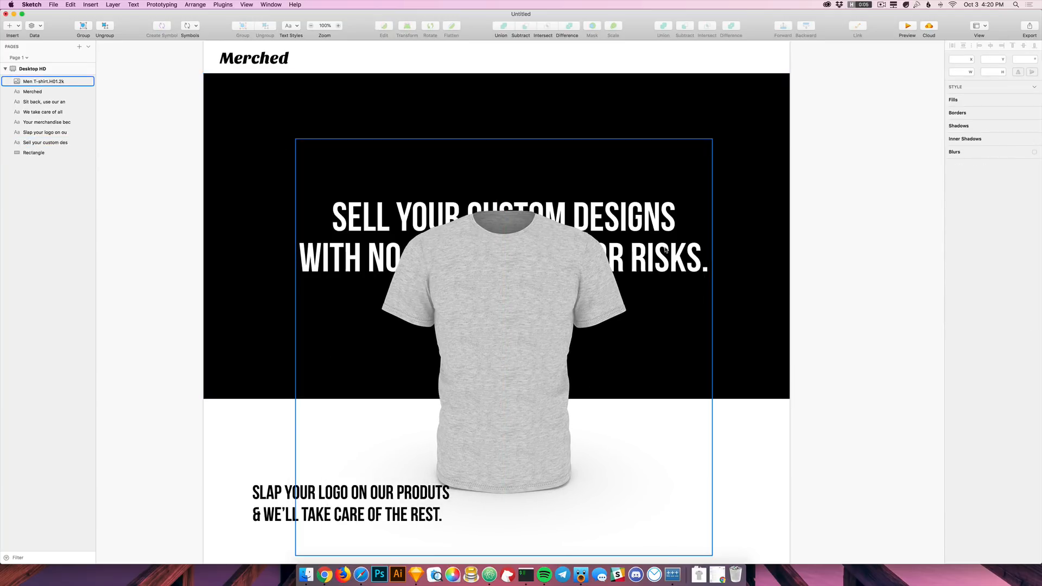
Step: Send the T-shirt image backward until it sits behind all the text layers, just above the black rectangle
click(571, 310)
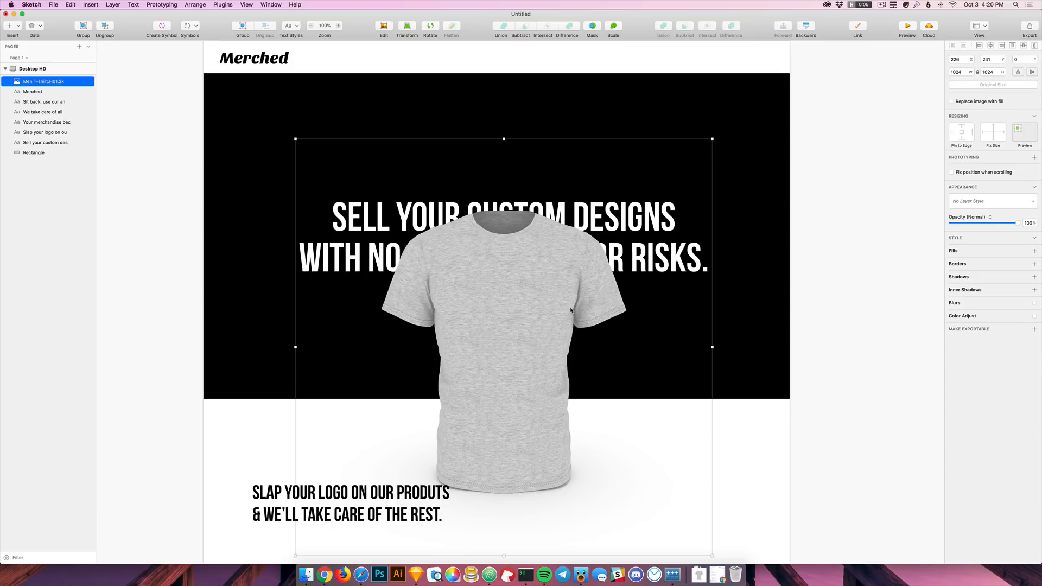
key(super+bracketleft)
key(super+bracketleft)
key(super+bracketleft)
key(super+bracketleft)
key(super+bracketleft)
key(super+bracketleft)
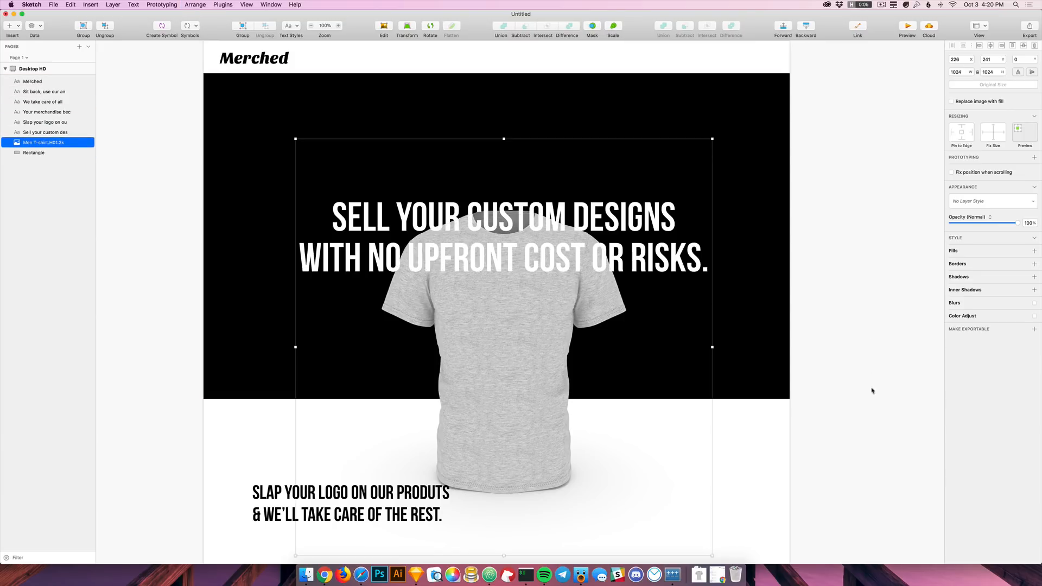
Step: Move the "Sell your custom designs" headline up to the T-shirt's collar and bring the T-shirt two layers forward, overlapping the headline
drag(562, 243, 562, 185)
click(517, 300)
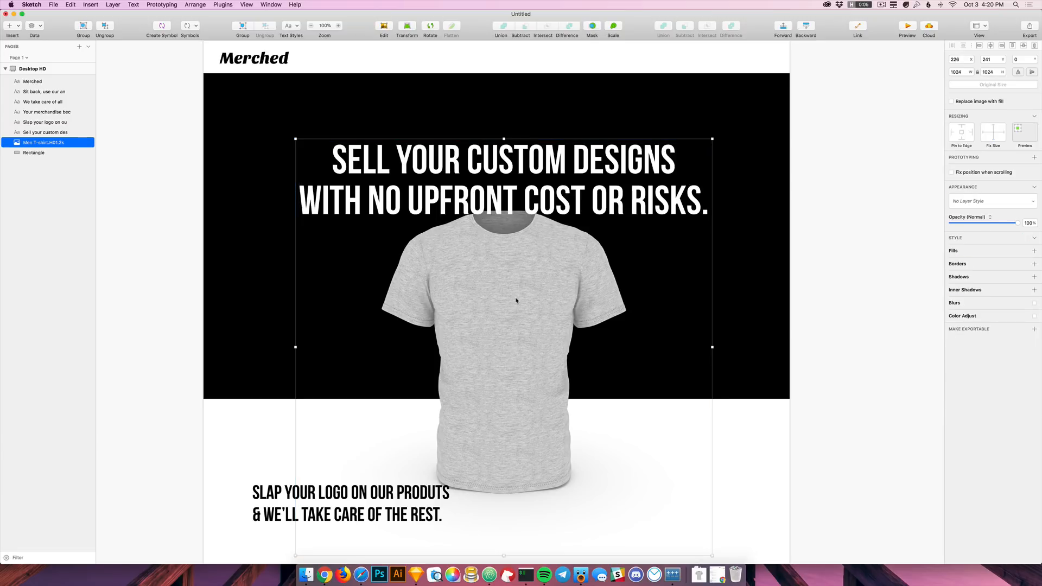
key(super+bracketright)
key(super+bracketright)
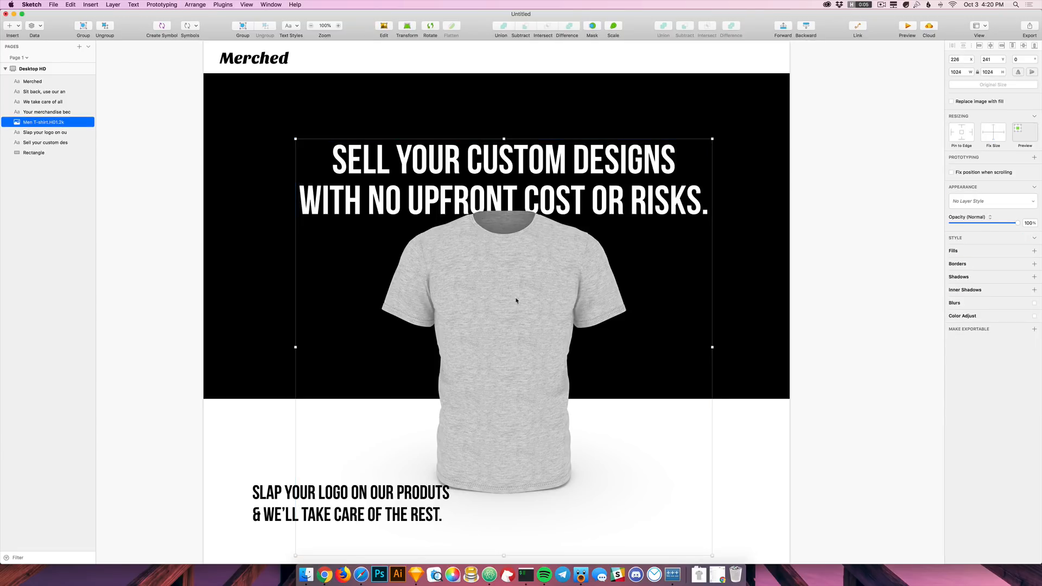
Step: Shift the T-shirt image slightly upward to Y 236 so its collar overlaps the hero headline a little more
click(820, 508)
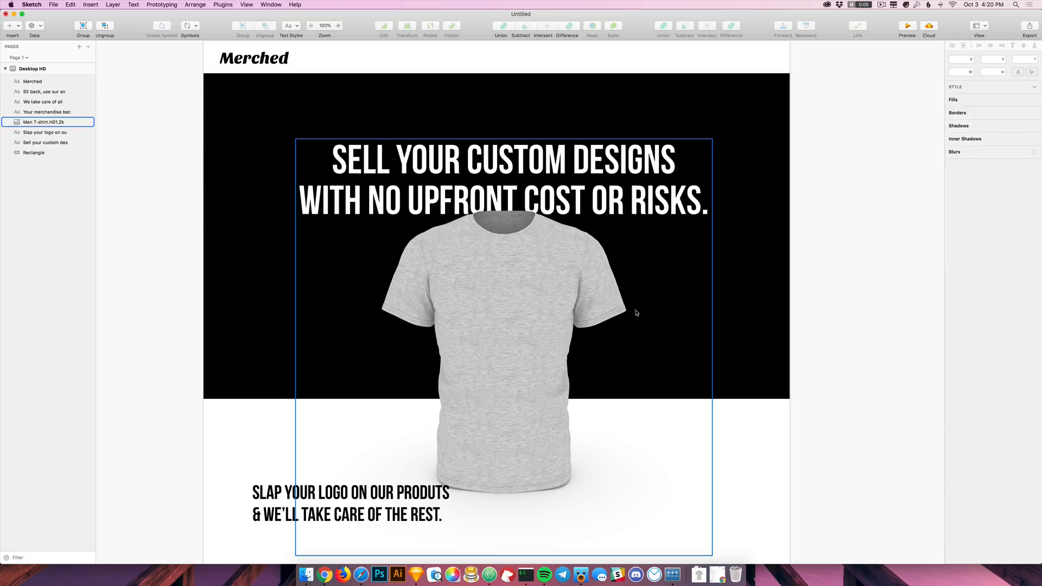
scroll(794, 310, down, 2)
scroll(794, 310, up, 2)
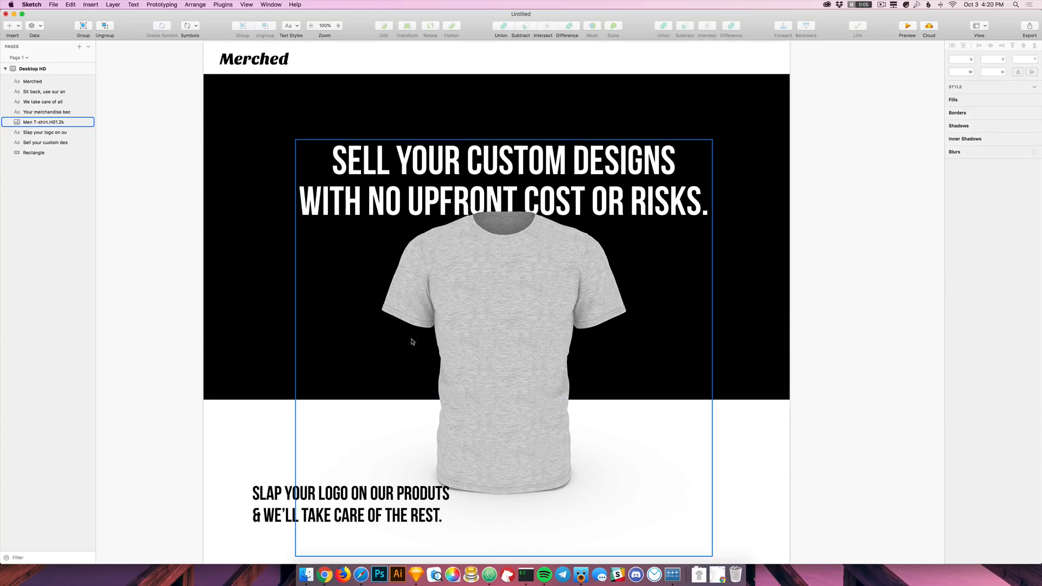
drag(473, 344, 472, 341)
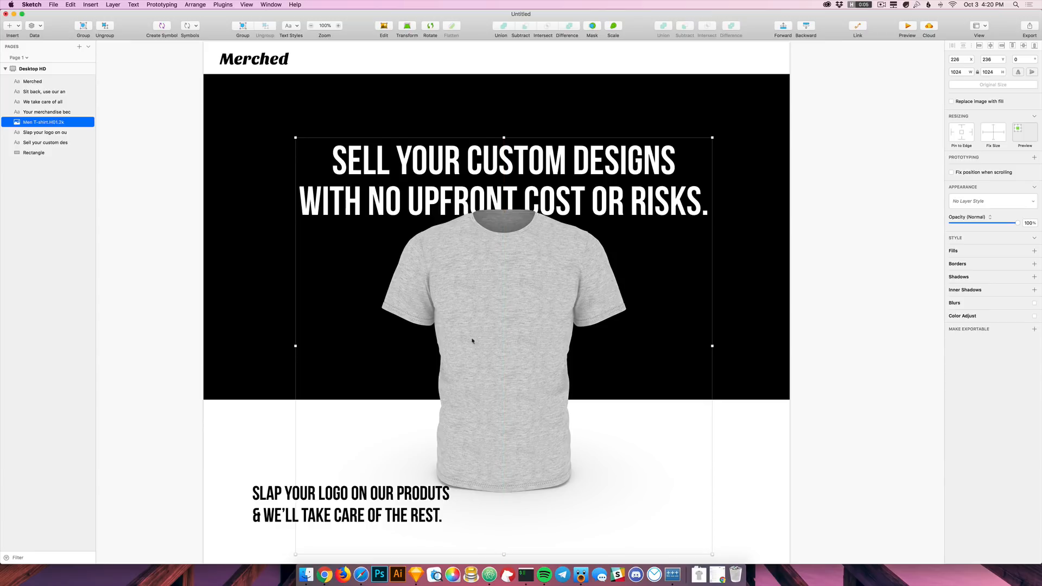
click(841, 256)
Step: Lock the T-shirt image layer
scroll(624, 396, down, 5)
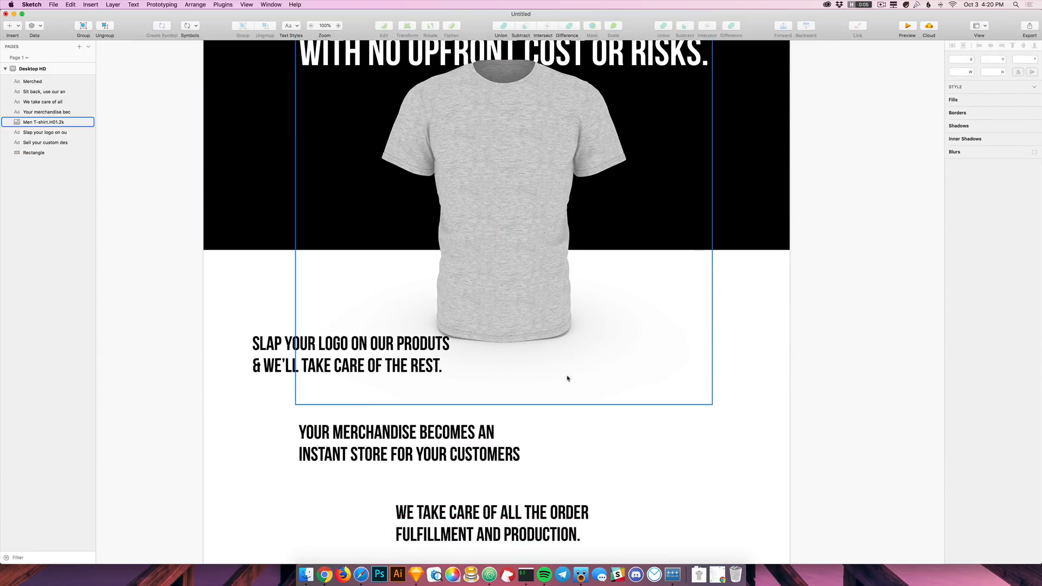
click(534, 305)
right_click(63, 121)
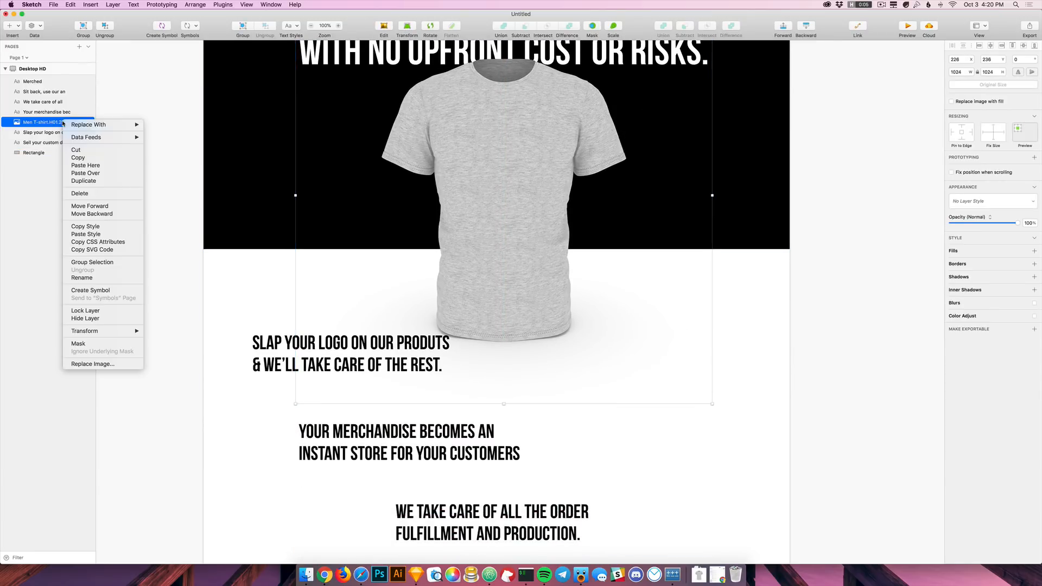
click(89, 312)
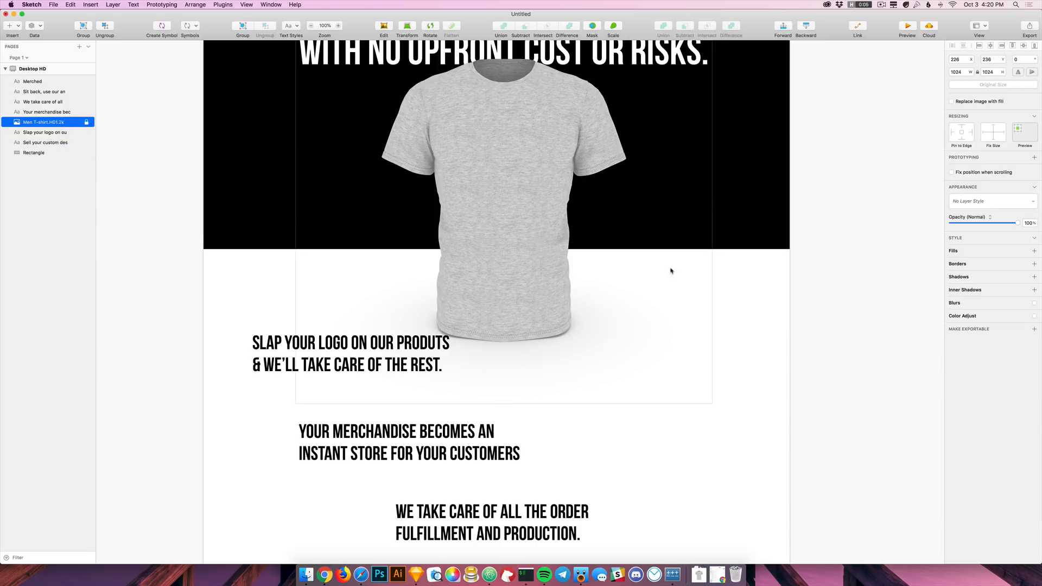
Step: Move the "Slap your logo" headline down to X 104, Y 1152, just below the T-shirt's bottom edge
scroll(825, 339, up, 2)
scroll(800, 365, down, 5)
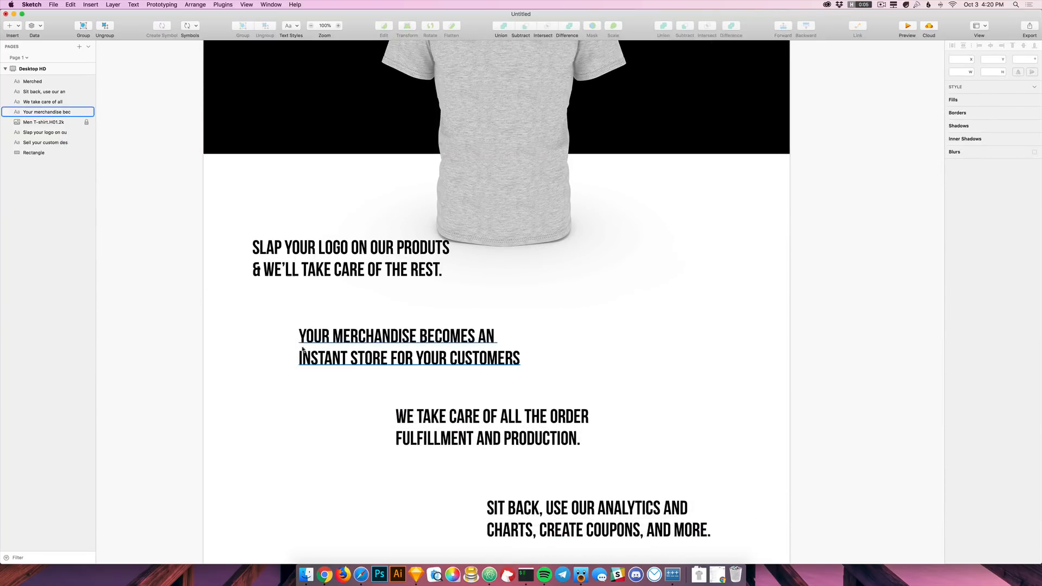
drag(374, 276, 367, 302)
scroll(676, 345, down, 2)
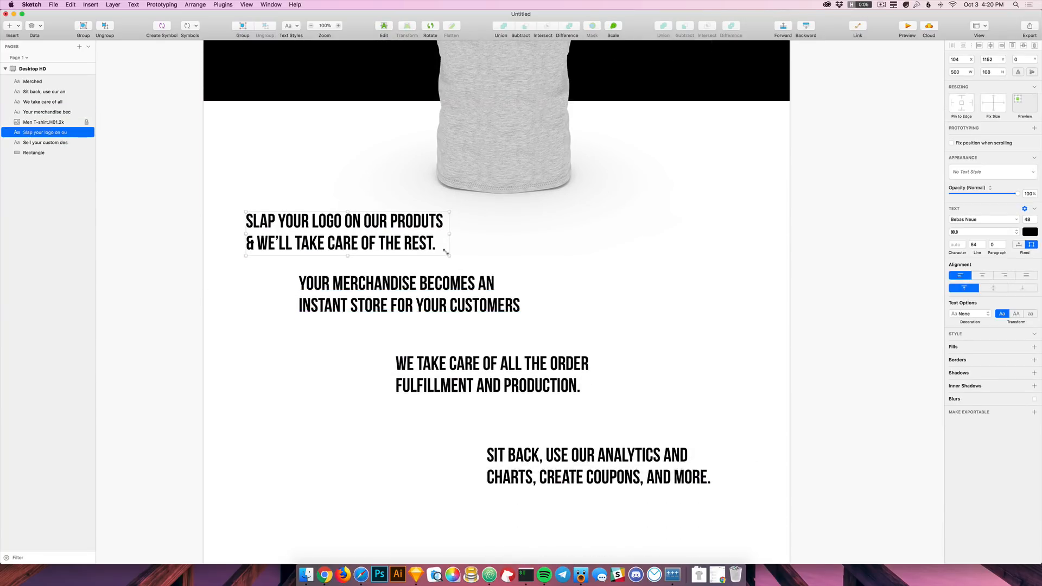
Step: Select the "Your merchandise", "We take care" and "Sit back" headlines together and move them further down the artboard
click(463, 300)
shift+click(497, 380)
shift+click(601, 458)
scroll(726, 261, down, 2)
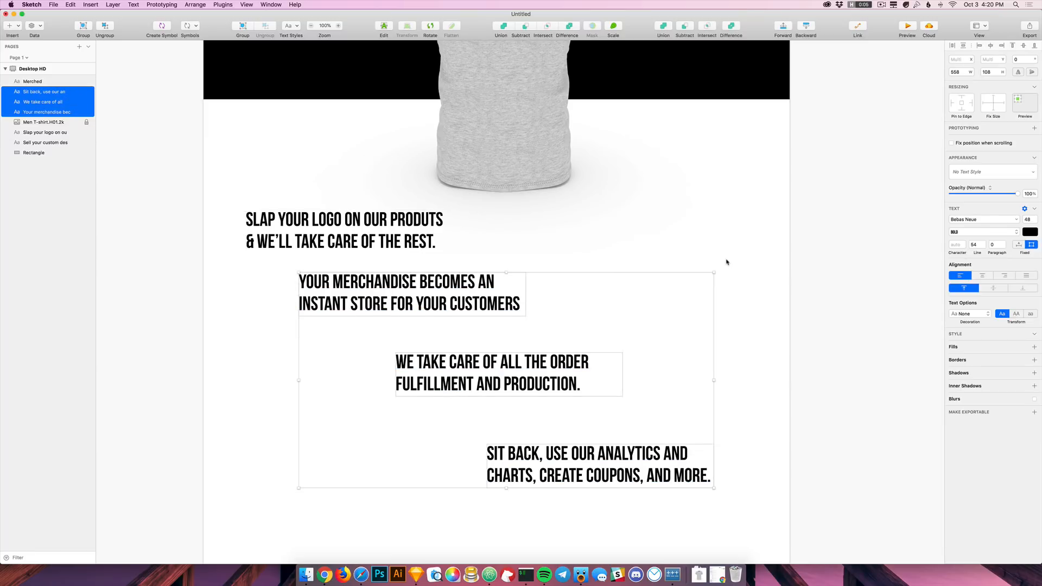
drag(423, 256, 428, 364)
click(596, 220)
Step: Add a "youyr logo here" text label on the black area to the right of the T-shirt's sleeve
scroll(646, 260, up, 12)
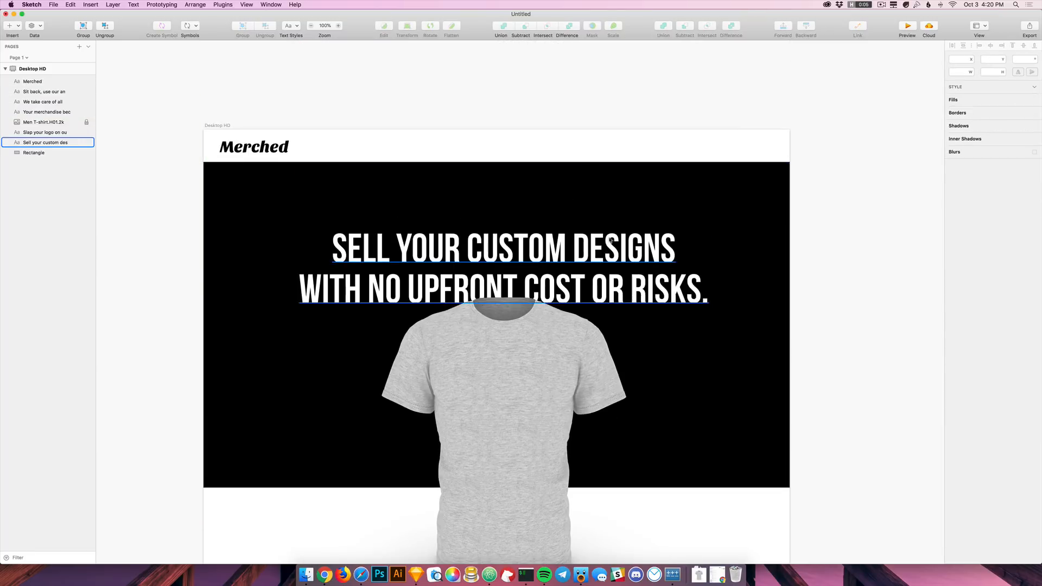
scroll(650, 263, down, 1)
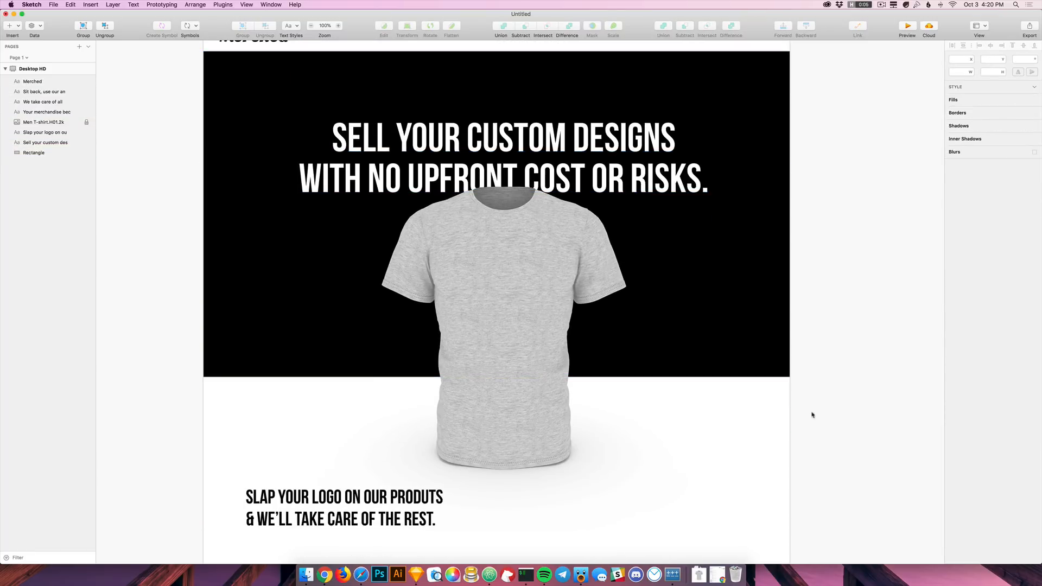
key(t)
click(672, 267)
text(Start your shop)
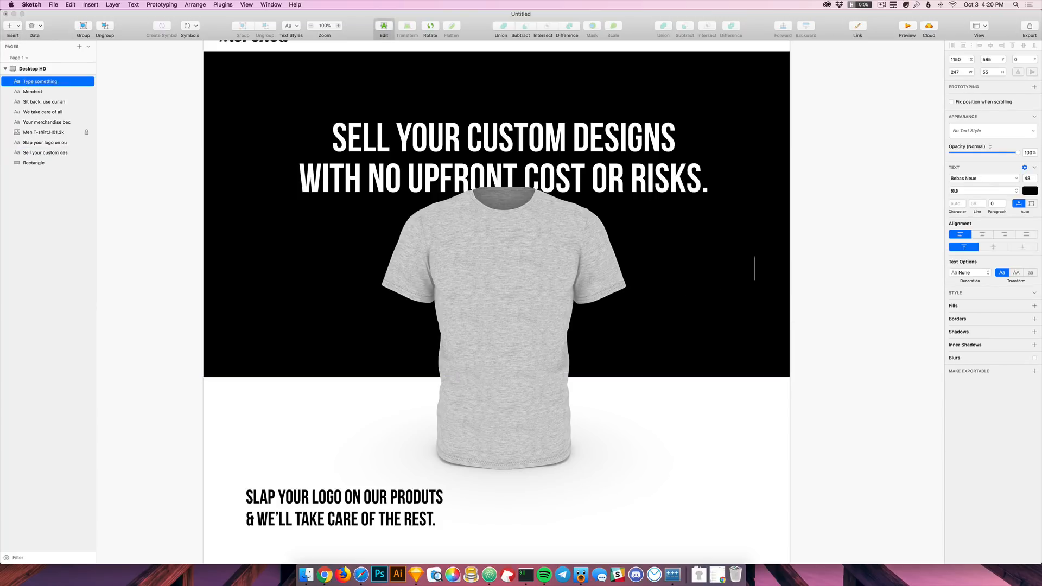
key(Escape)
Step: Give the logo label a light Bebas Neue weight and white (fff) text colour
click(984, 192)
click(978, 180)
click(1030, 190)
text(fff)
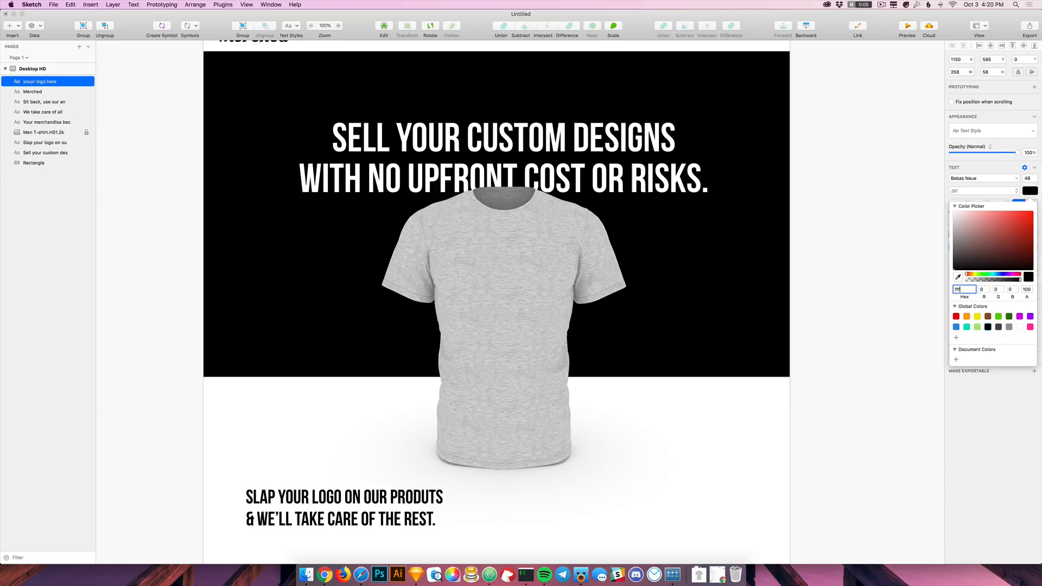
key(Return)
click(784, 214)
Step: Correct the logo label's first word to "Your"
click(701, 270)
double_click(691, 269)
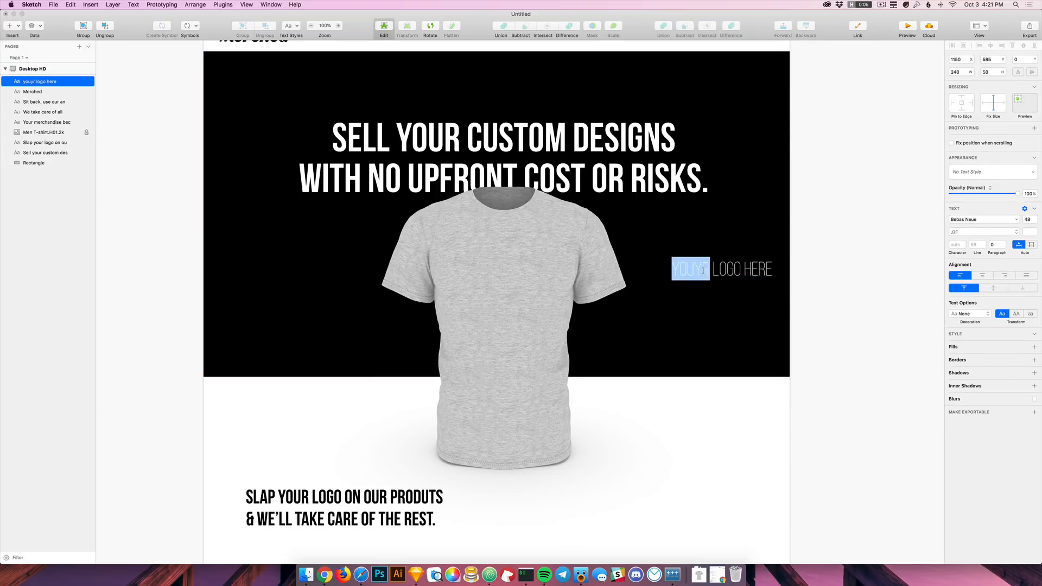
text(Your)
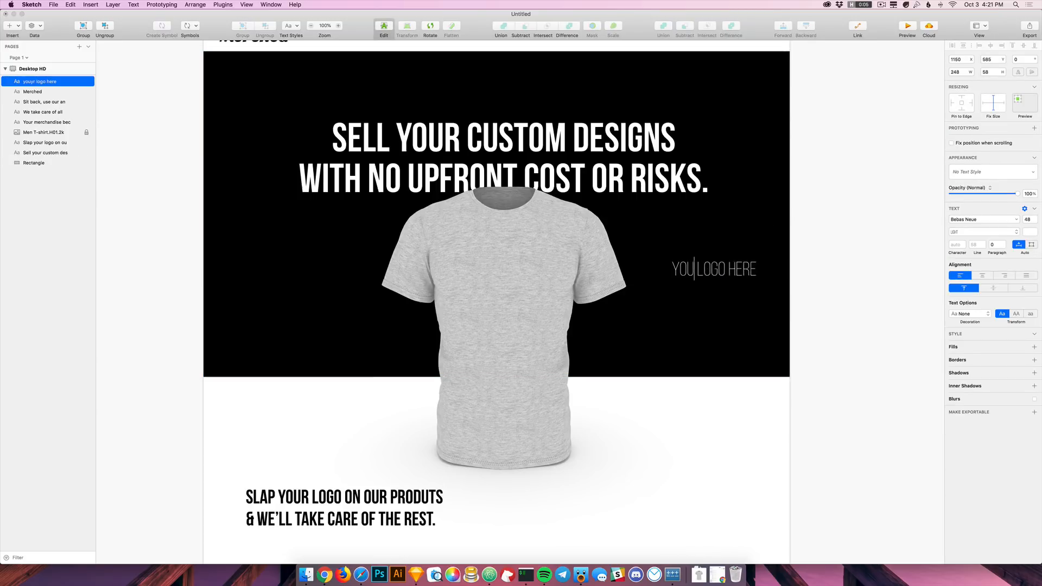
key(Escape)
Step: Set the "Your logo here" label to font size 24 and a slightly heavier Bebas Neue weight
click(1031, 178)
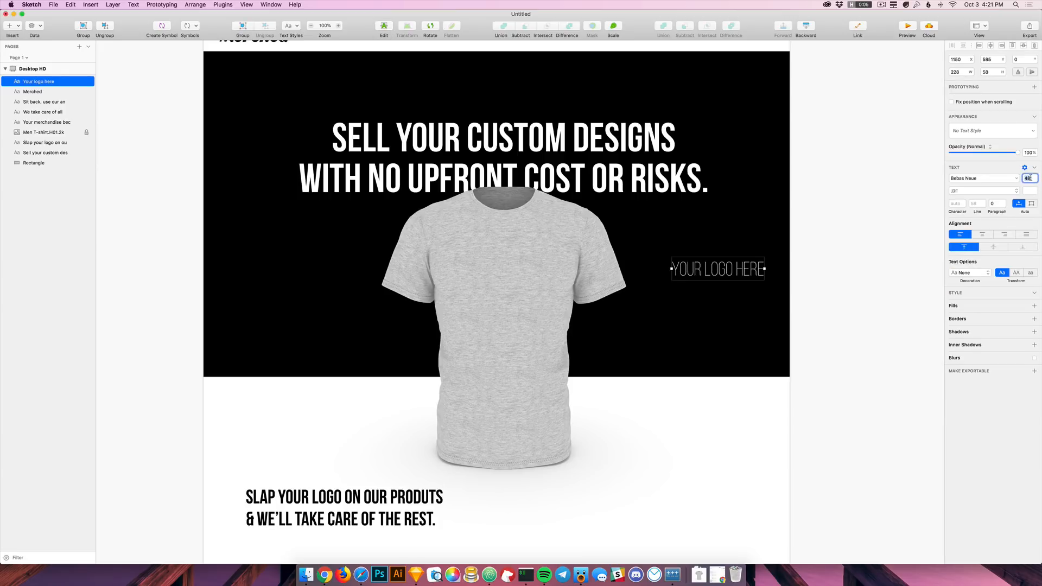
text(24)
key(Return)
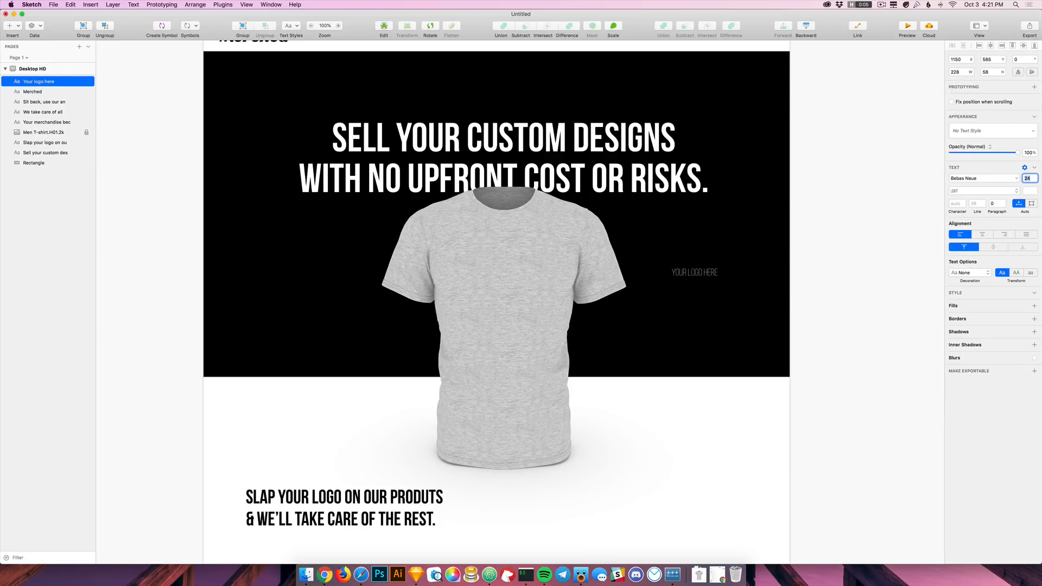
click(983, 178)
click(940, 186)
click(992, 192)
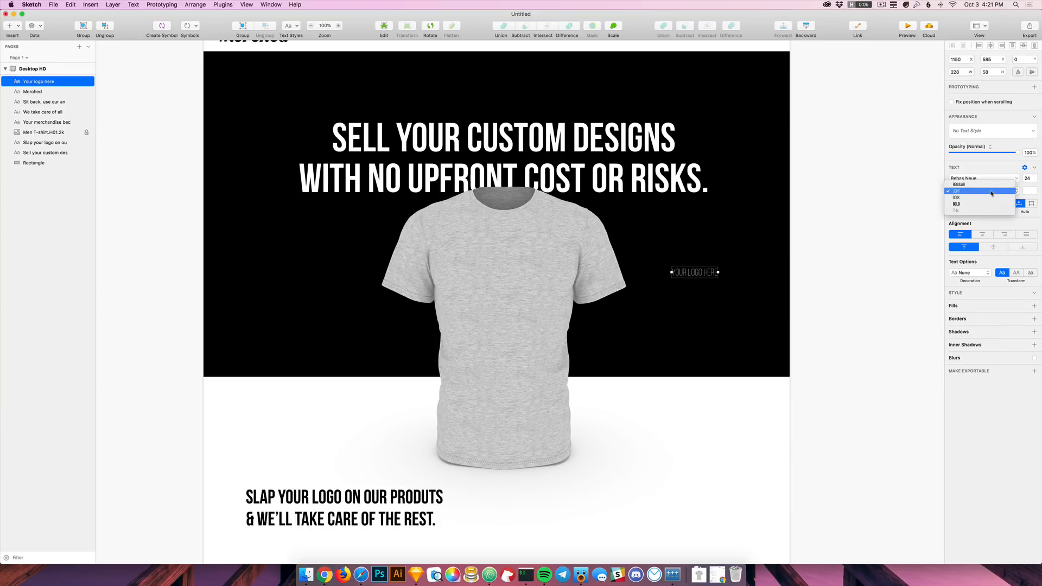
click(982, 198)
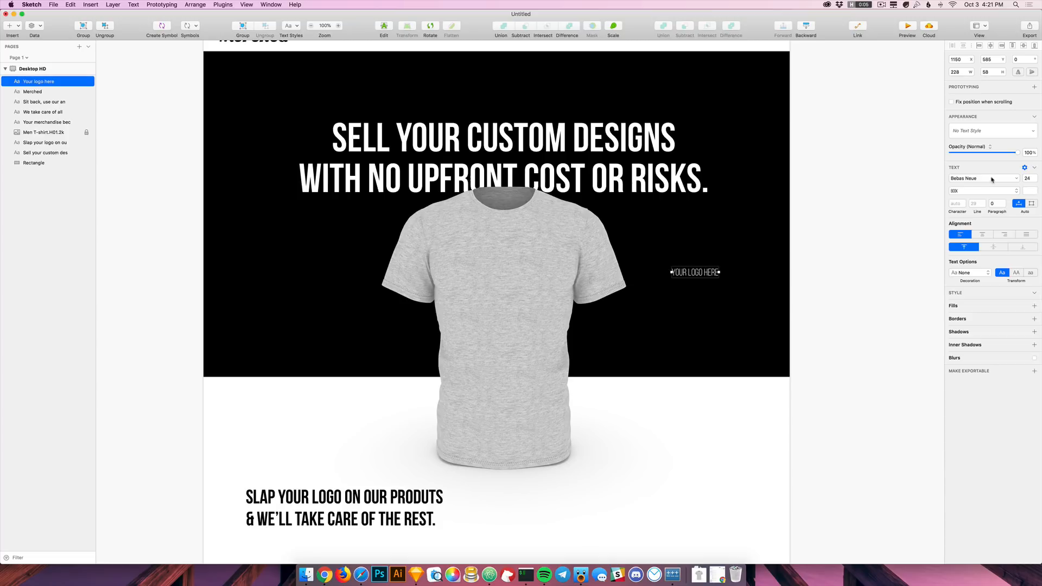
Step: Change the "Your logo here" label's typeface to Burbank Big Regular
click(993, 178)
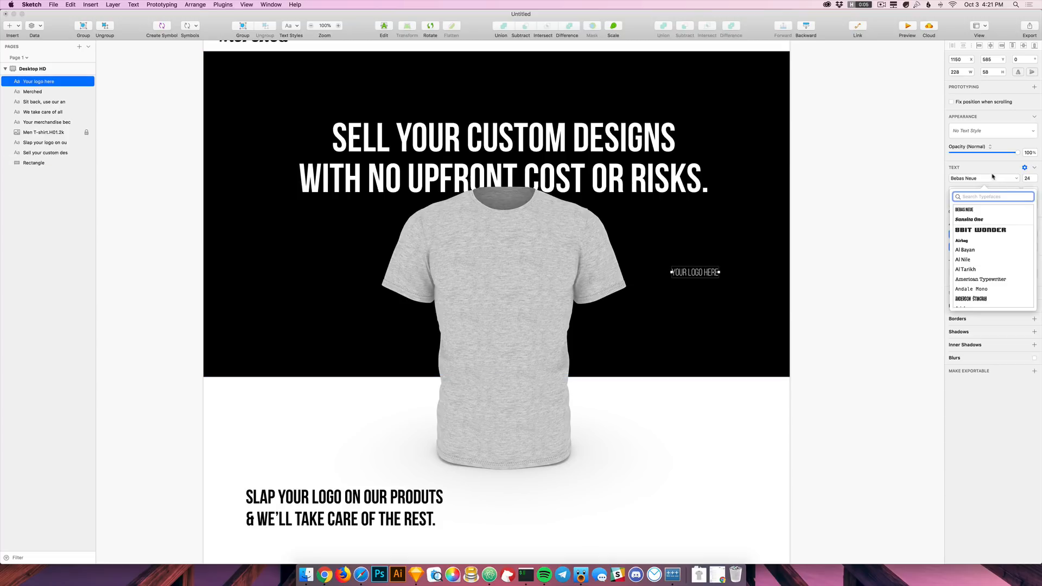
scroll(976, 260, down, 1)
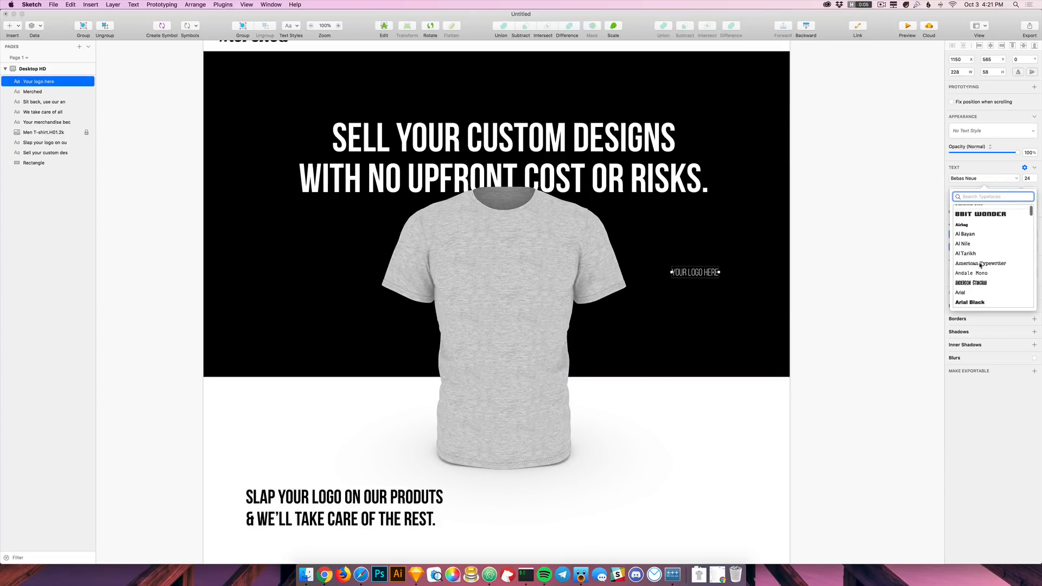
scroll(981, 264, down, 8)
scroll(983, 265, down, 5)
scroll(978, 274, down, 5)
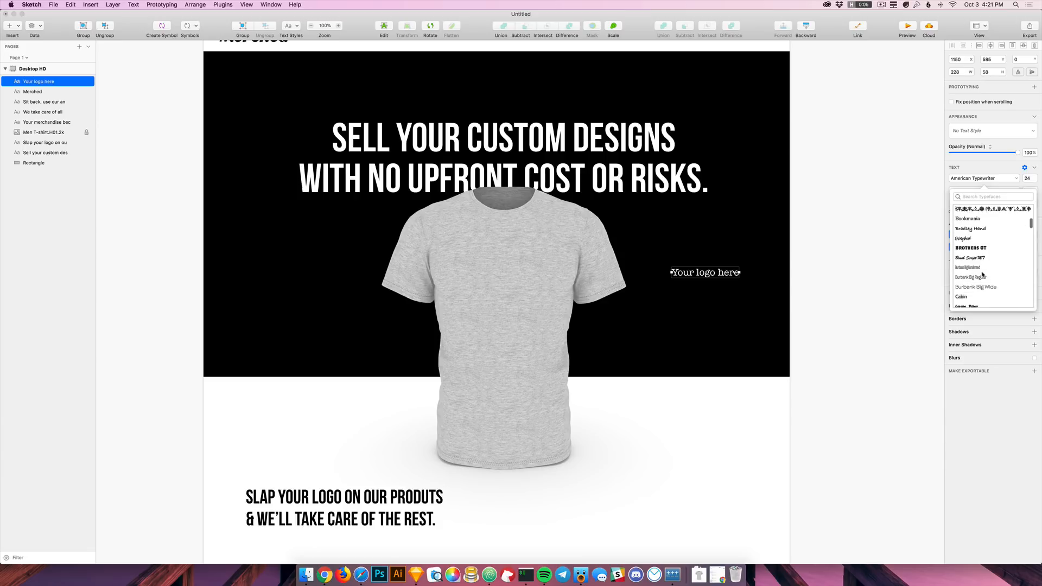
scroll(980, 266, down, 5)
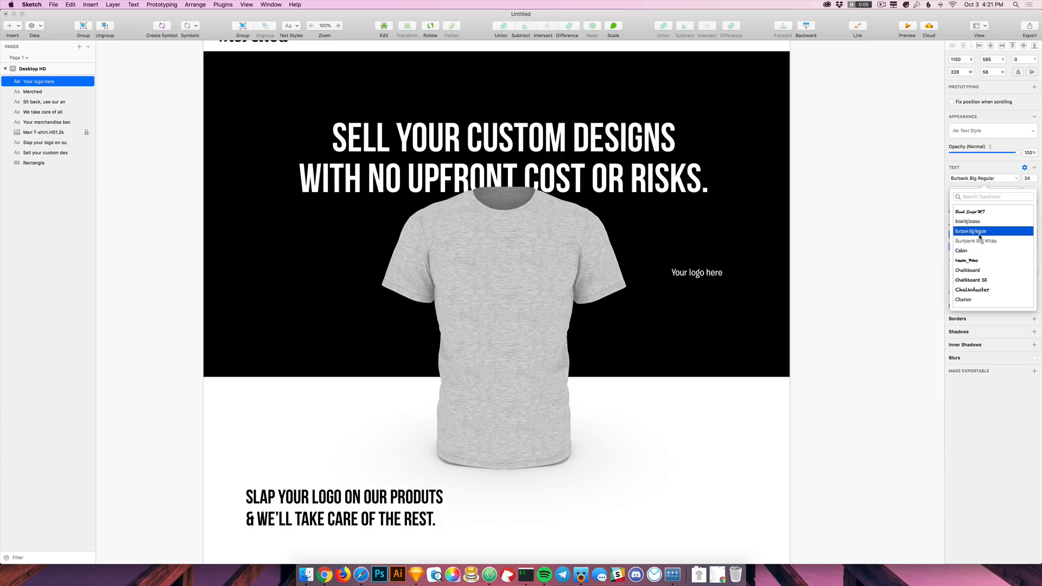
click(1018, 444)
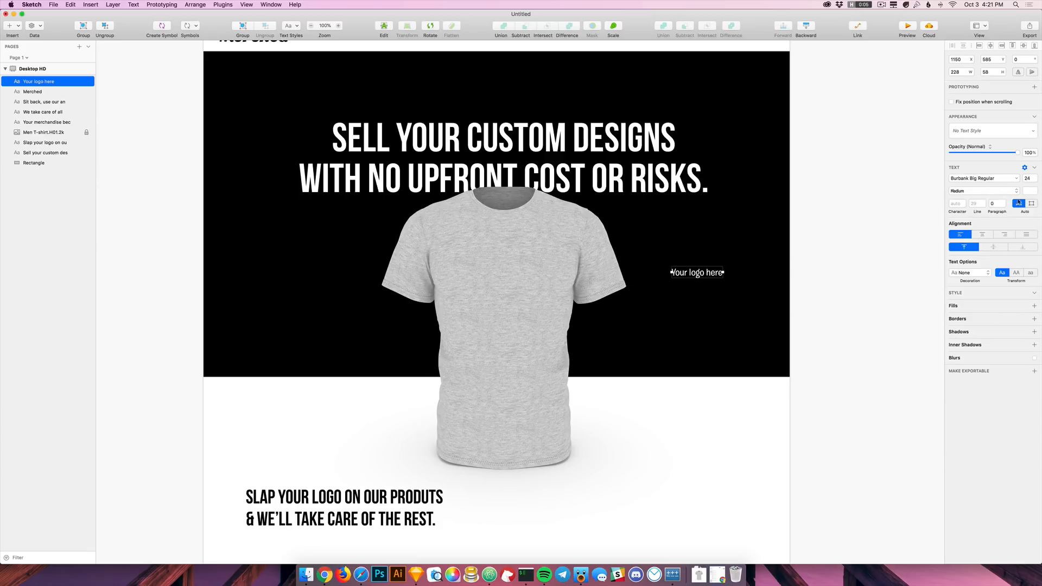
Step: Make the logo label uppercase and move it down to X 1074, beside the T-shirt's torso
click(1016, 273)
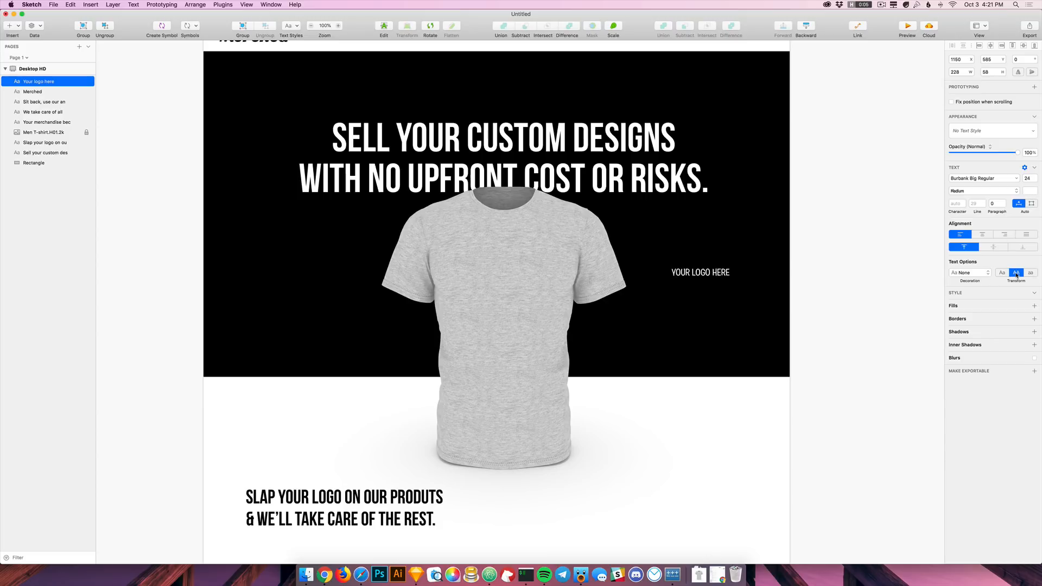
drag(700, 276, 670, 332)
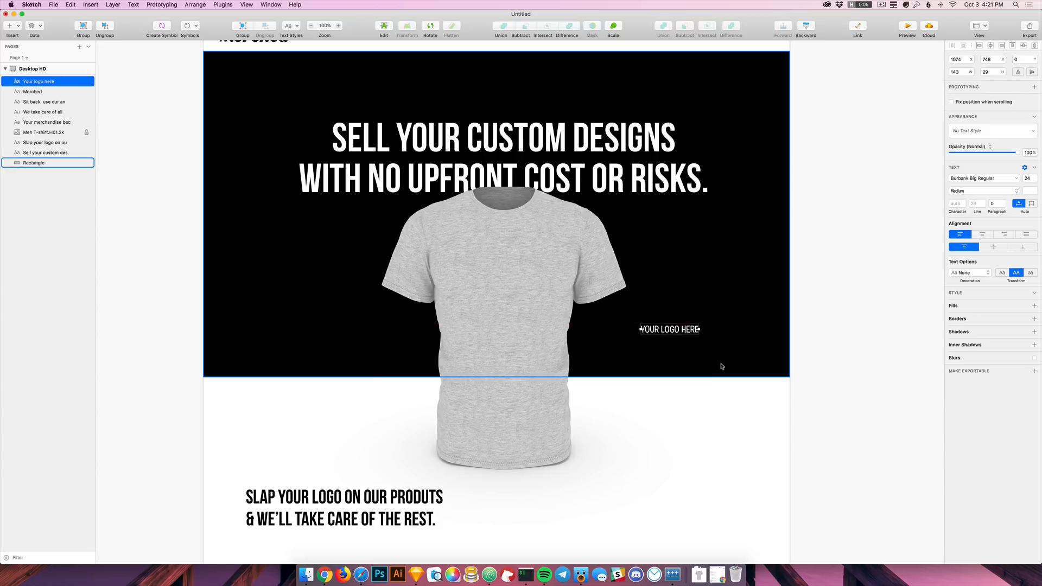
click(611, 376)
Step: Draw a slightly curved vector line about 308 by 17 px from the logo label to the middle of the T-shirt
drag(139, 23, 140, 24)
click(18, 31)
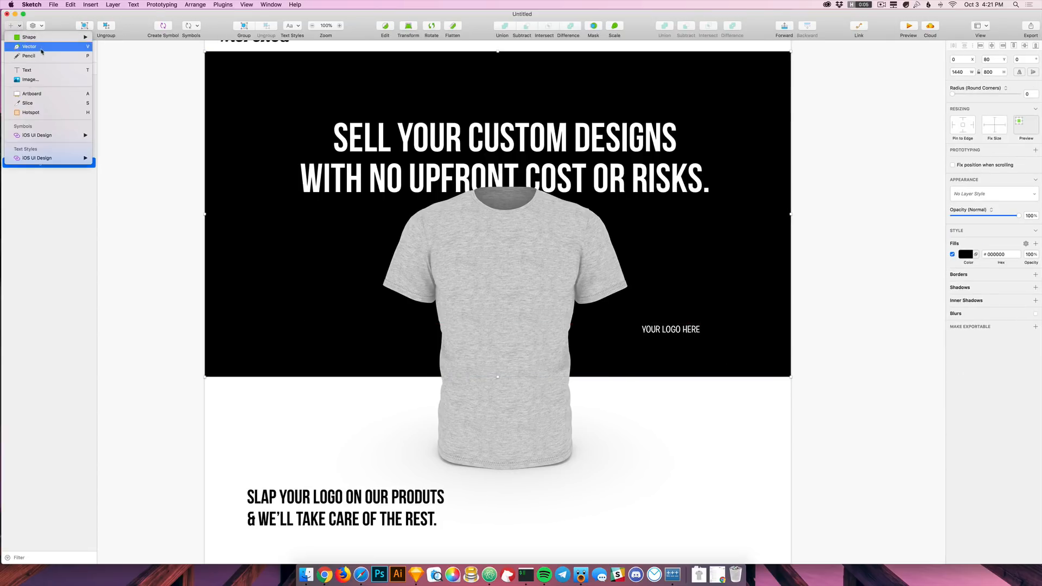
drag(640, 330, 570, 325)
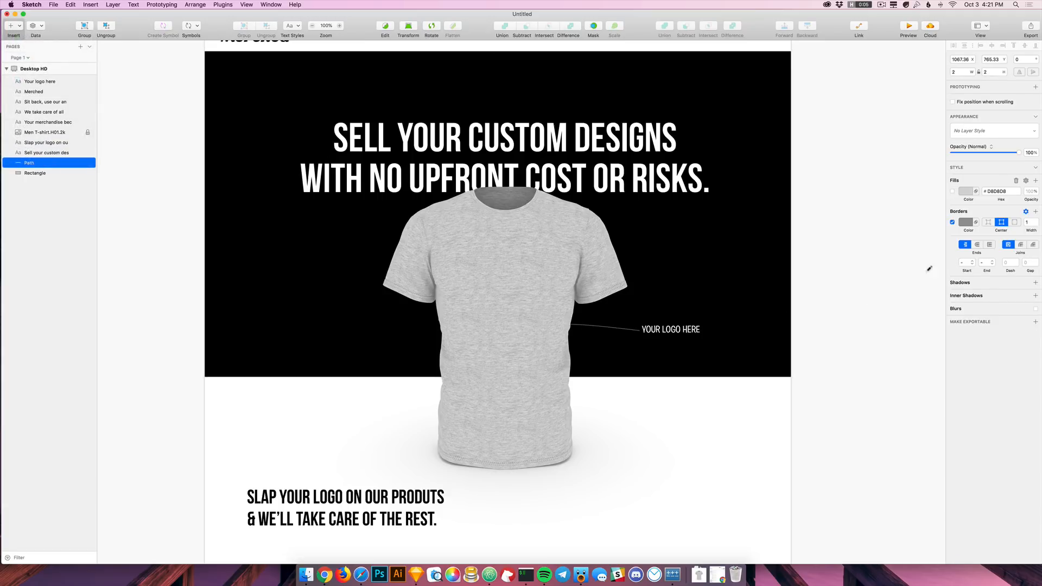
key(Escape)
key(Escape)
key(Escape)
click(852, 358)
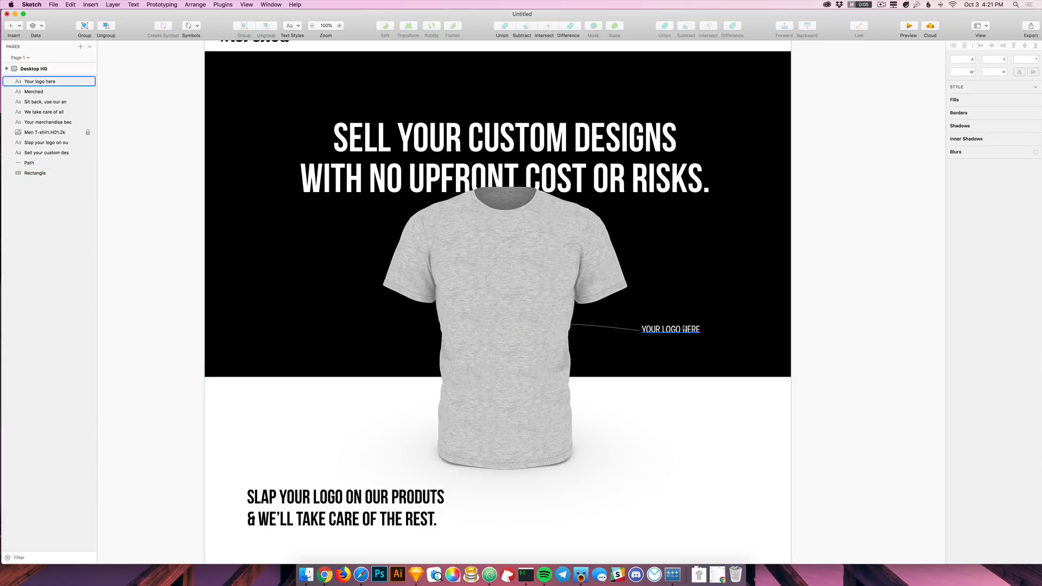
Step: Try green and purple swatches on the logo label, then settle on pink FF469C for its text colour
click(679, 333)
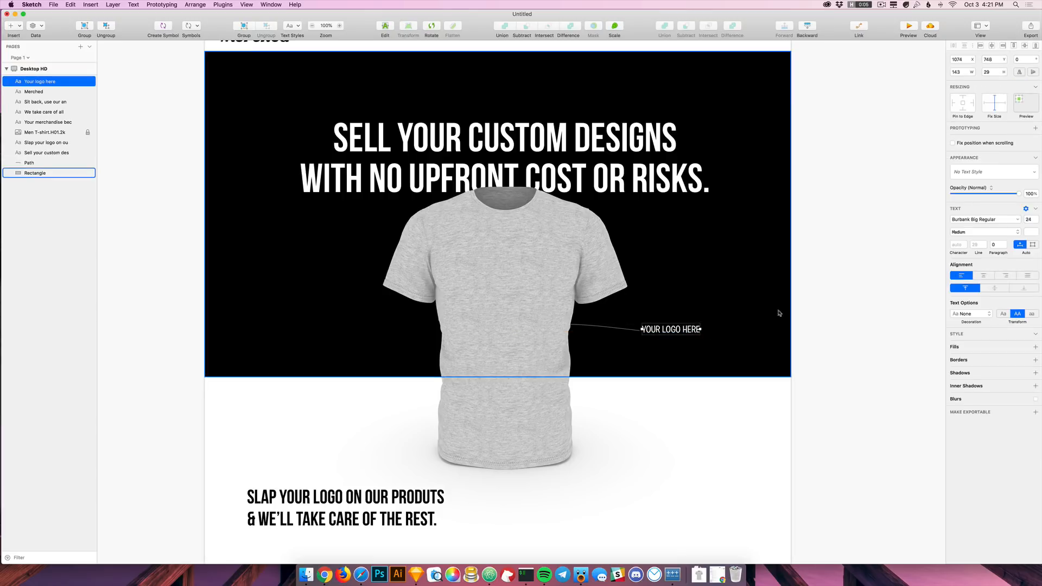
click(1031, 234)
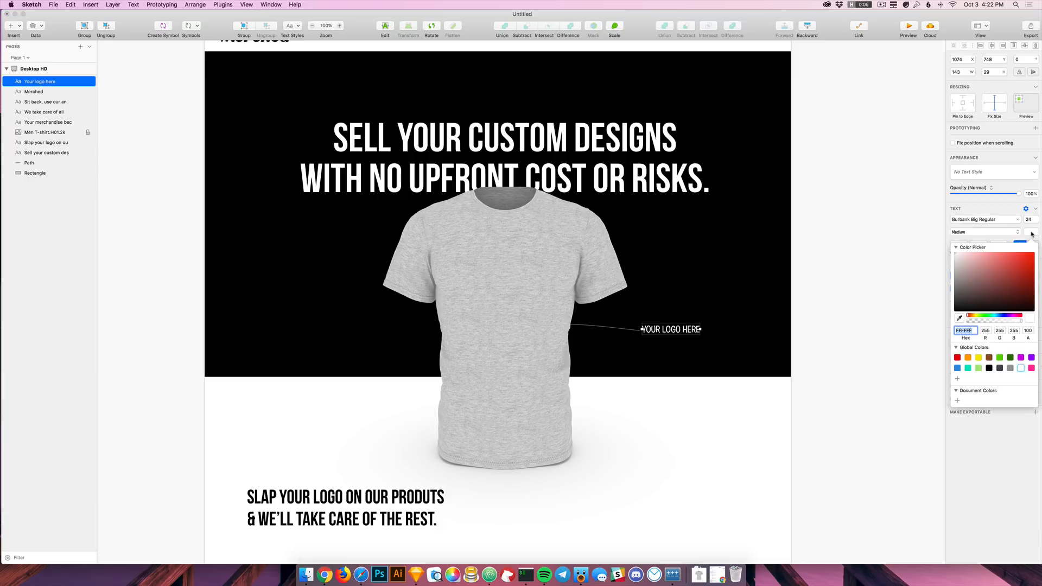
click(979, 357)
click(1001, 358)
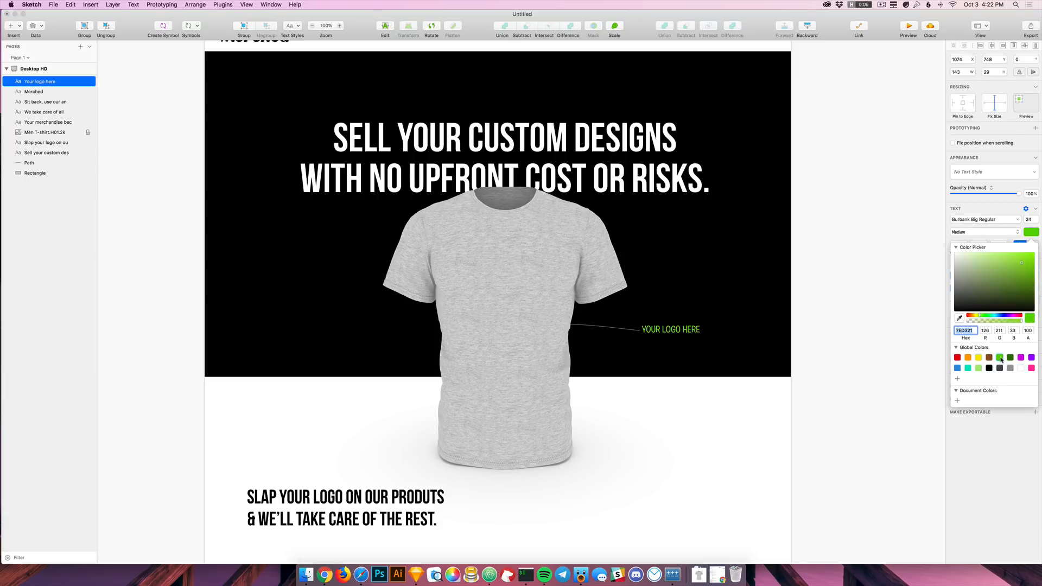
click(1021, 358)
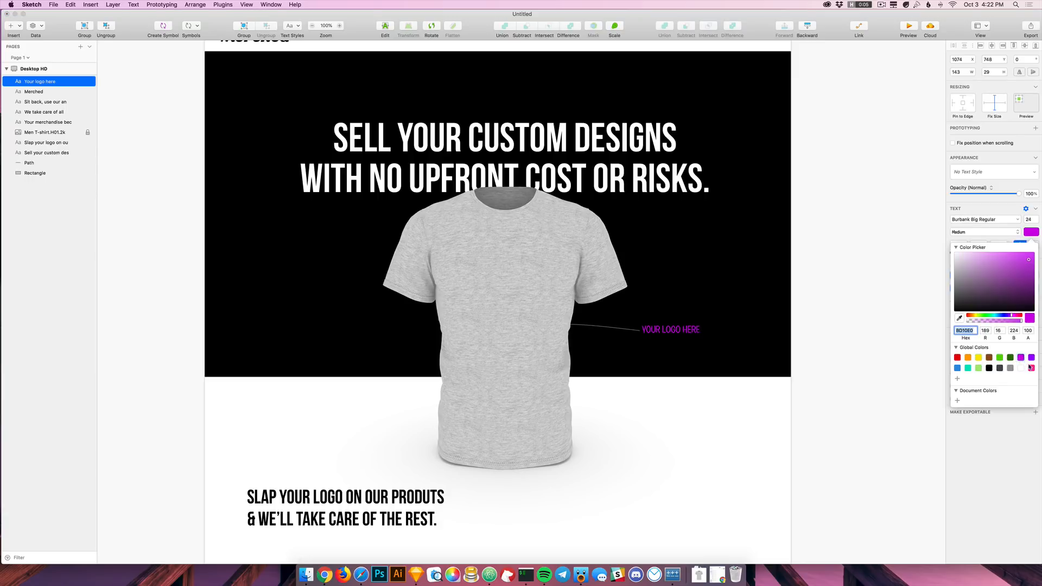
click(1031, 369)
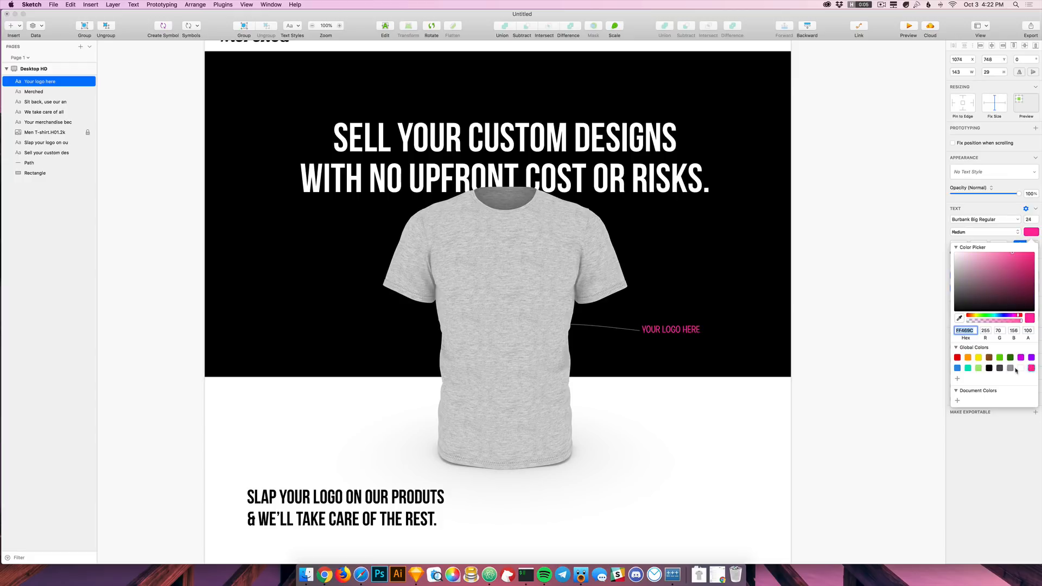
scroll(842, 240, up, 3)
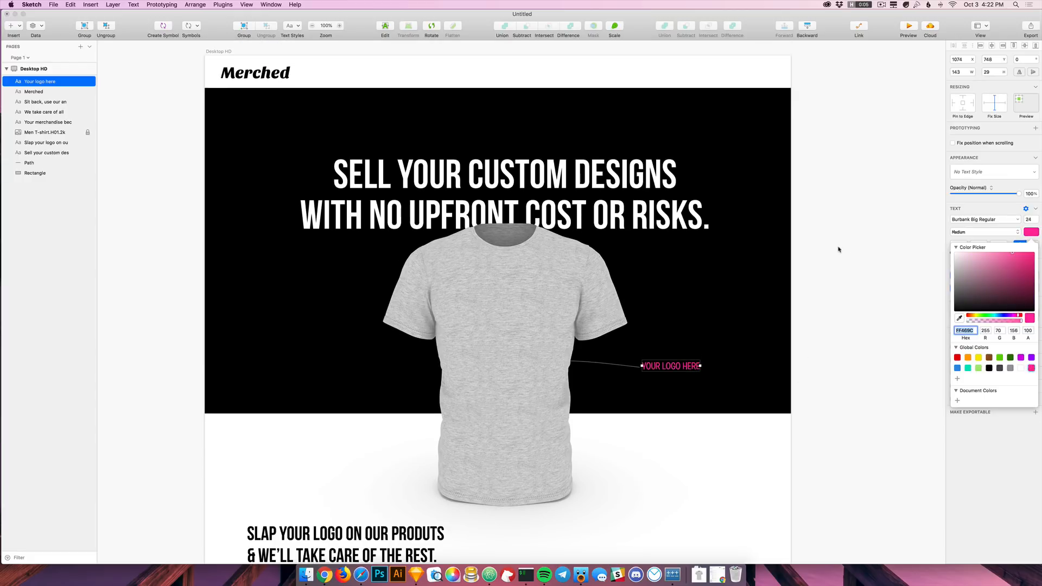
click(845, 363)
Step: Move the logo label up and outward to X 1137, Y 719, and reduce its font size by six steps
drag(682, 368, 708, 355)
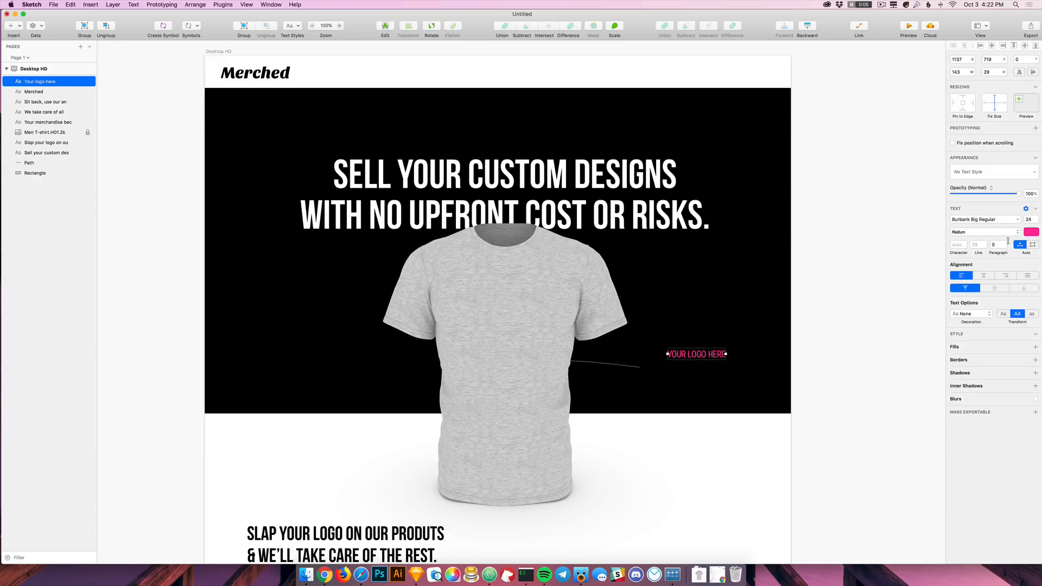
click(1038, 221)
click(1038, 221)
click(1038, 221)
click(1037, 221)
click(1038, 221)
click(1038, 221)
click(809, 383)
Step: Set the pointer line's border colour to the same pink as the logo label
click(621, 366)
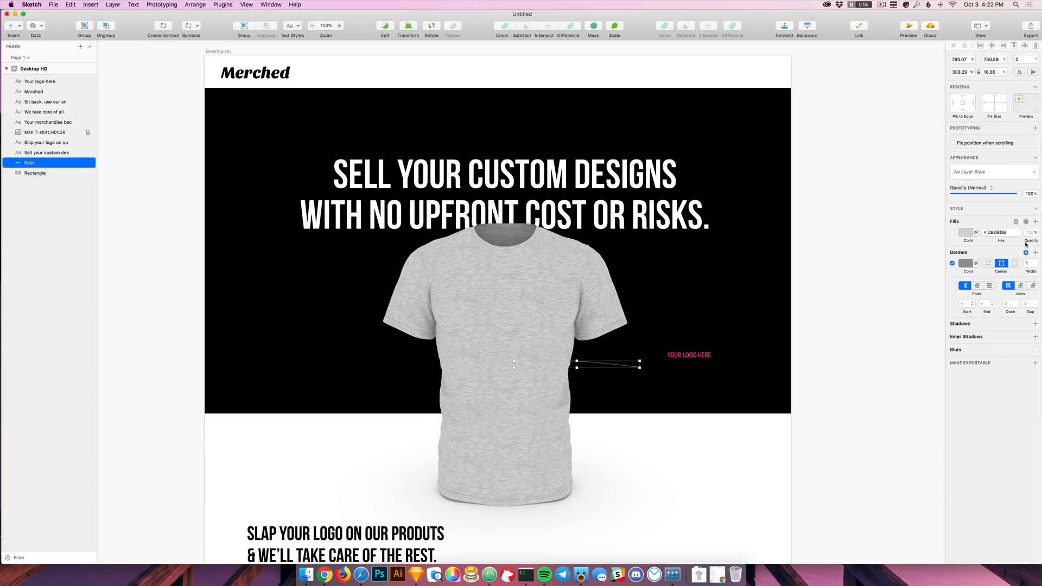
click(966, 264)
click(1032, 431)
click(838, 352)
Step: Move the pointer line to X 779, Y 716 next to the label and place its layer directly above the T-shirt
click(619, 367)
drag(618, 367, 626, 353)
drag(84, 163, 51, 132)
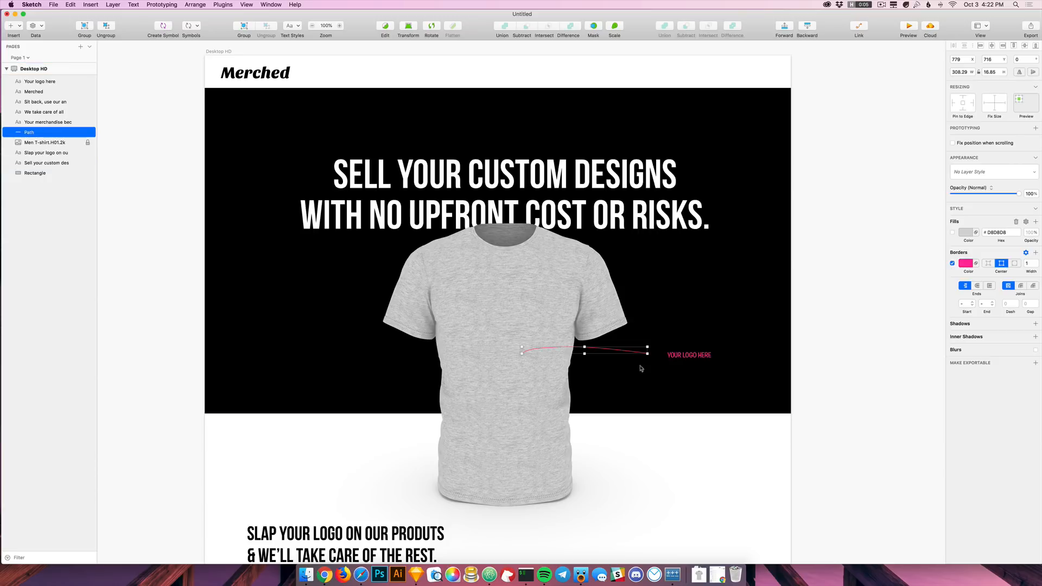
Step: Move the logo label up to X 1100, Y 619 and rotate the pointer line counter-clockwise so it slopes up toward the label
click(690, 356)
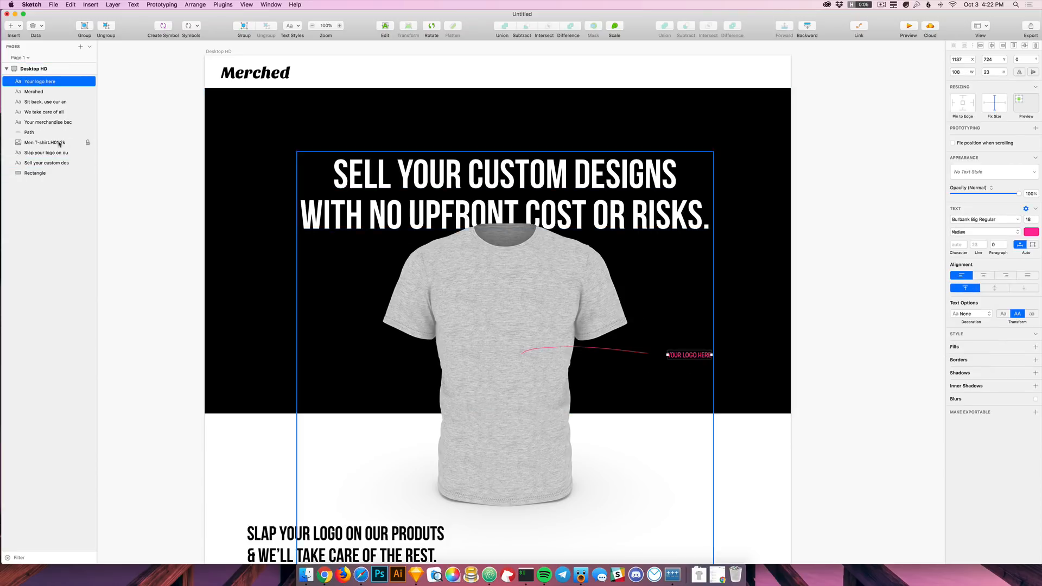
drag(700, 355, 678, 313)
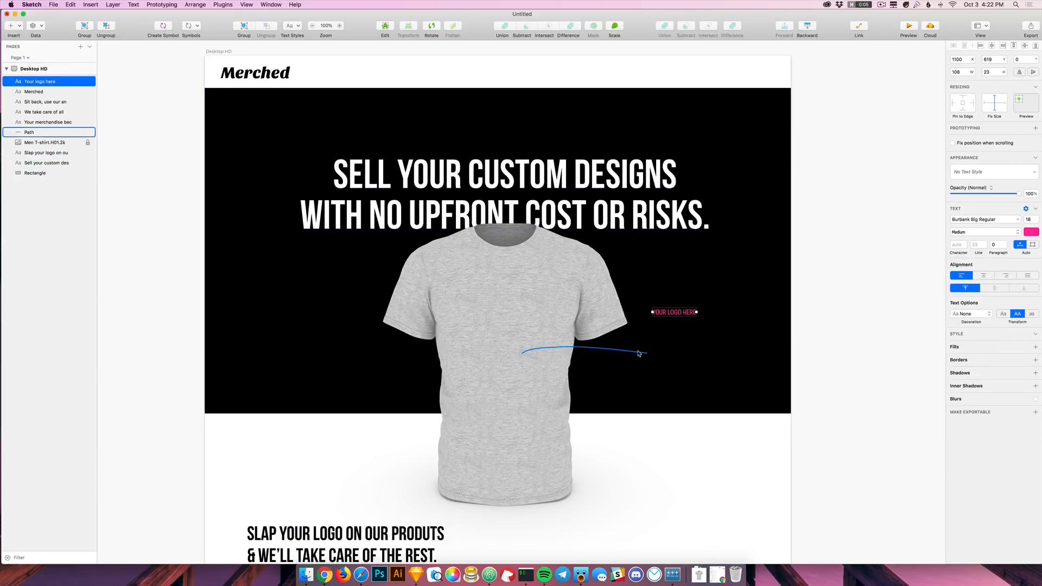
click(614, 350)
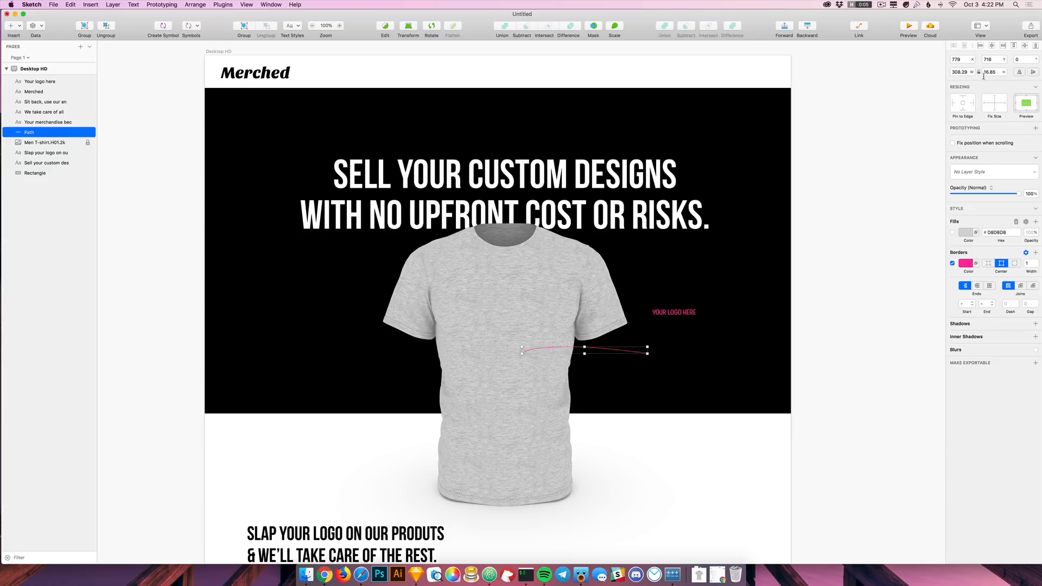
click(1031, 59)
key(Up)
key(Up)
key(Up)
key(Up)
key(Up)
key(Up)
key(Up)
key(Up)
key(Up)
key(Up)
key(Up)
key(Up)
key(Up)
key(Up)
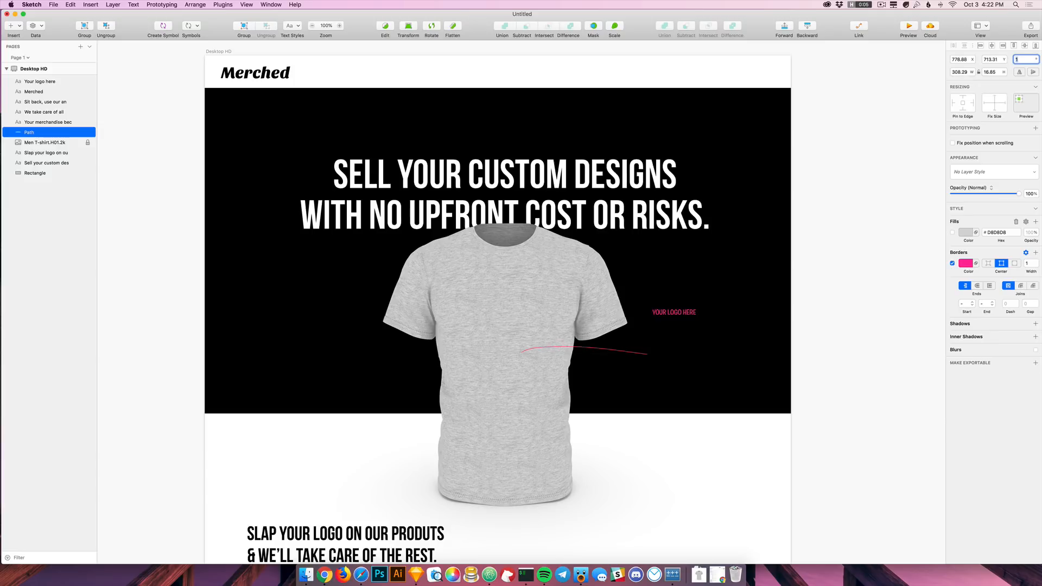
key(Down)
key(Down)
key(Down)
key(Down)
key(Down)
key(Down)
key(Down)
key(Down)
key(Down)
key(Down)
key(Down)
key(Down)
key(Down)
key(Down)
key(Down)
key(Down)
key(Down)
key(Down)
key(Down)
key(Down)
click(870, 432)
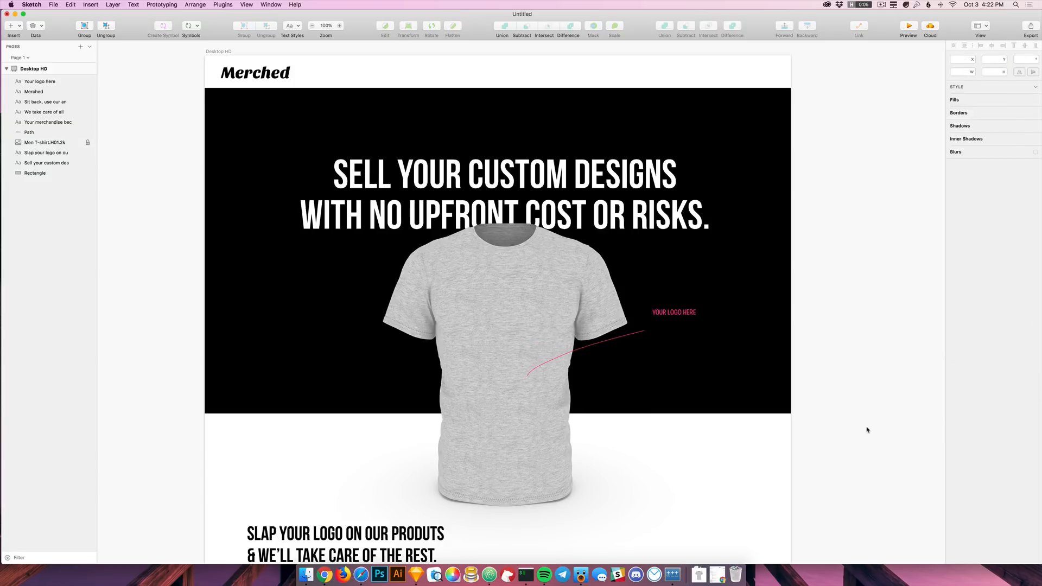
Step: Move the pointer line and its label up, placing the label at X 1049, Y 545, and reword it to "Your design goes here"
drag(605, 343, 589, 295)
drag(681, 314, 660, 286)
double_click(662, 283)
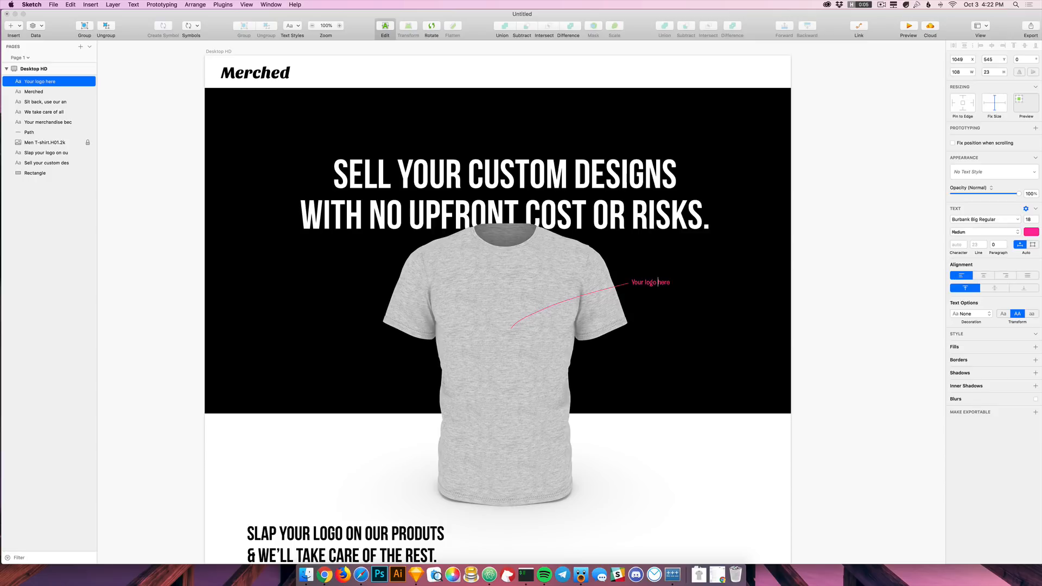
key(BackSpace)
key(BackSpace)
key(BackSpace)
text(design goes)
click(838, 372)
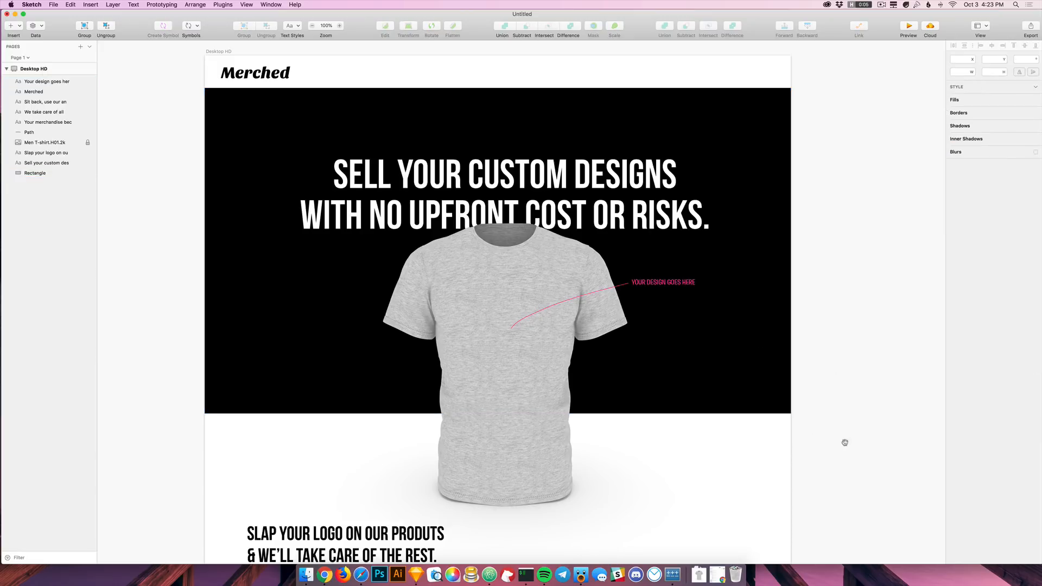
Step: Switch to Chrome and go back from the Men T-shirt page to the Envato Elements home page
drag(593, 554, 597, 520)
click(325, 575)
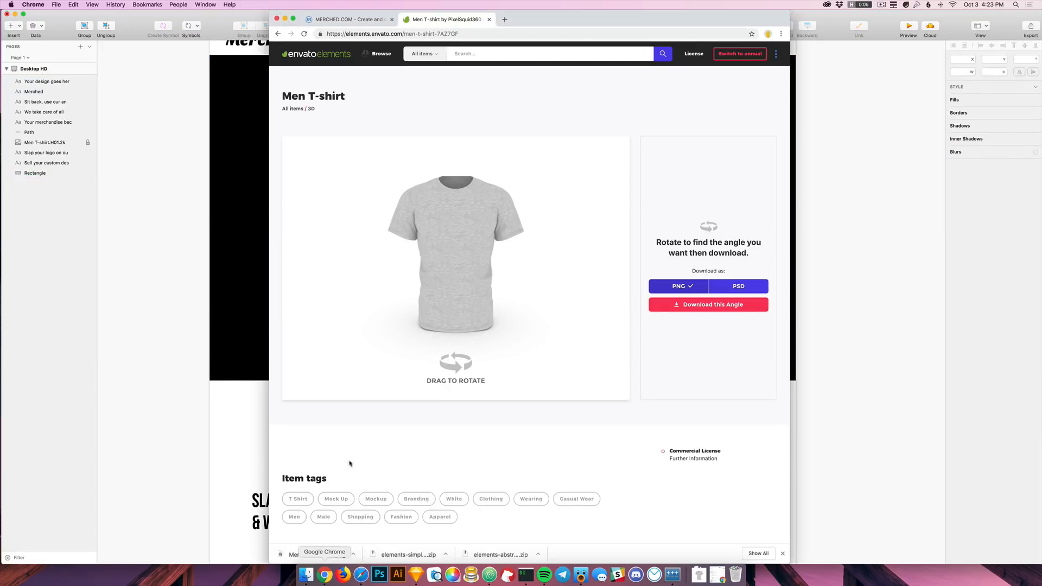
key(ctrl+Tab)
key(ctrl+Tab)
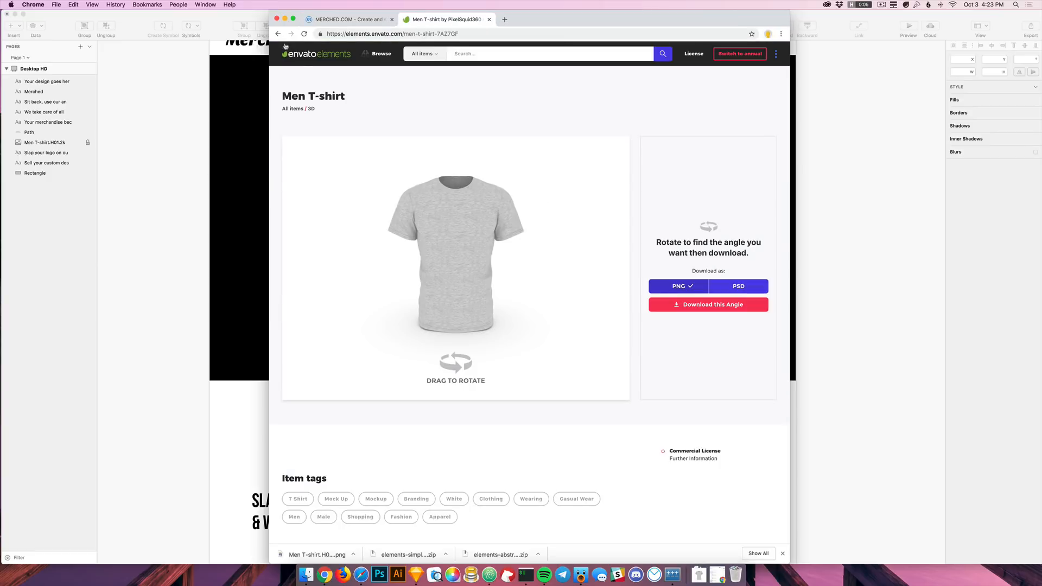
scroll(583, 330, down, 3)
scroll(583, 330, up, 14)
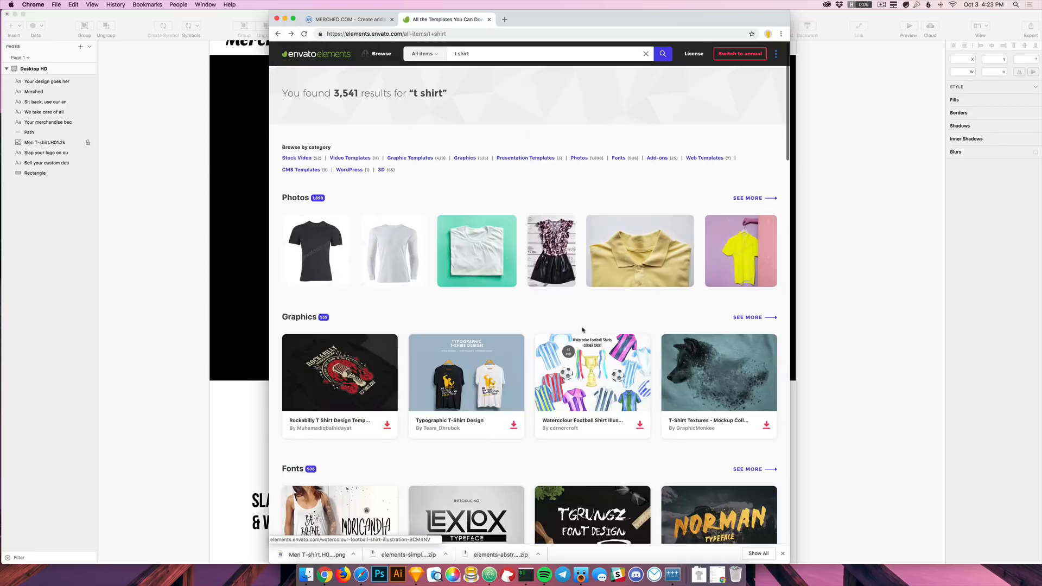
key(super+[)
Step: Extract the downloaded elements-simple-line-geometric-patterns zip archive
click(700, 577)
click(700, 518)
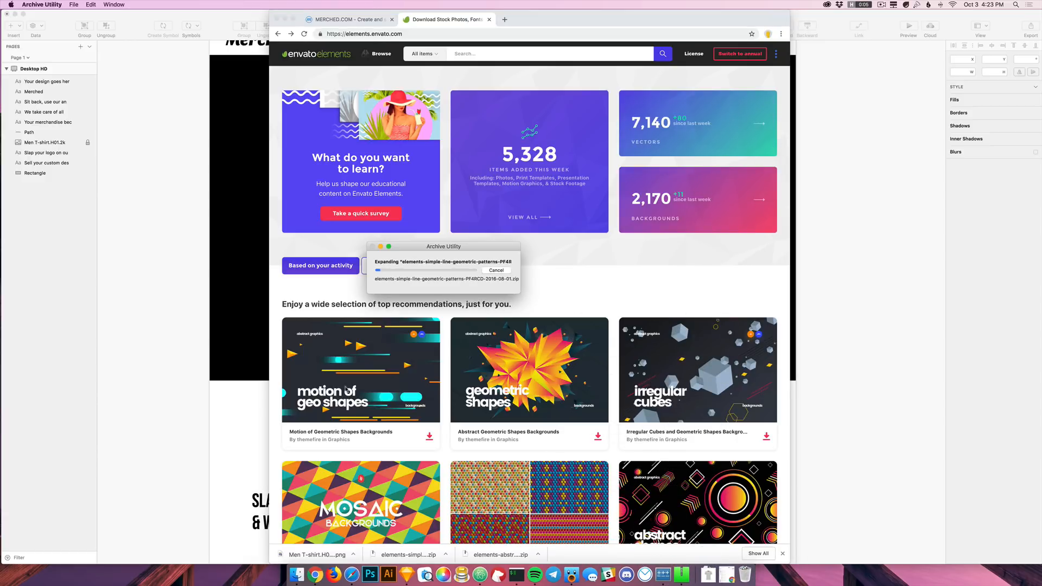
Step: Browse the recommended graphics, view the Abstract Geometric Shapes Backgrounds pack, and open Cosmic Nebula Backgrounds in a new tab
scroll(416, 385, down, 5)
scroll(552, 367, down, 9)
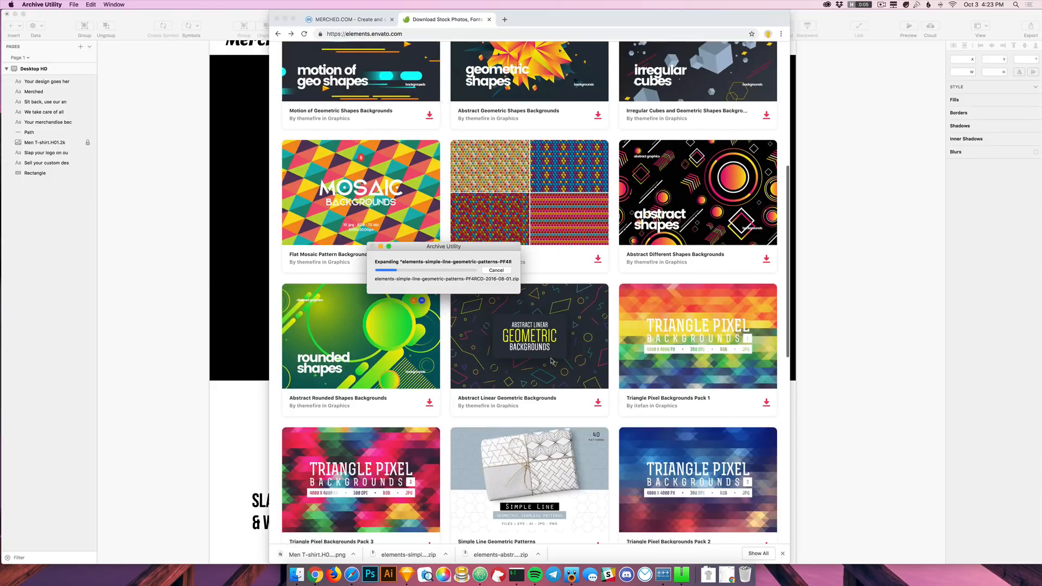
scroll(561, 393, up, 11)
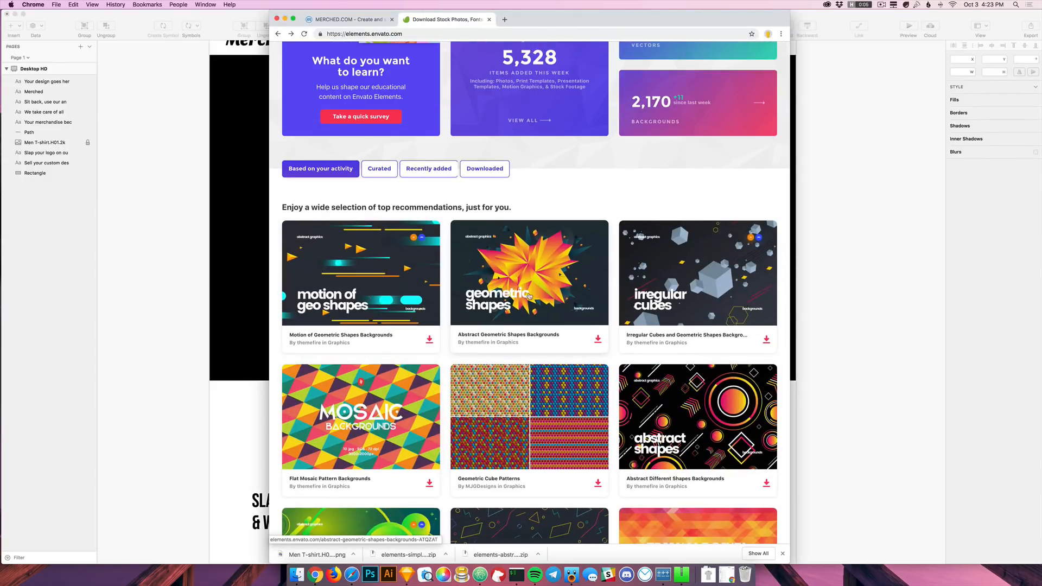
click(557, 234)
scroll(604, 393, down, 5)
scroll(604, 393, down, 6)
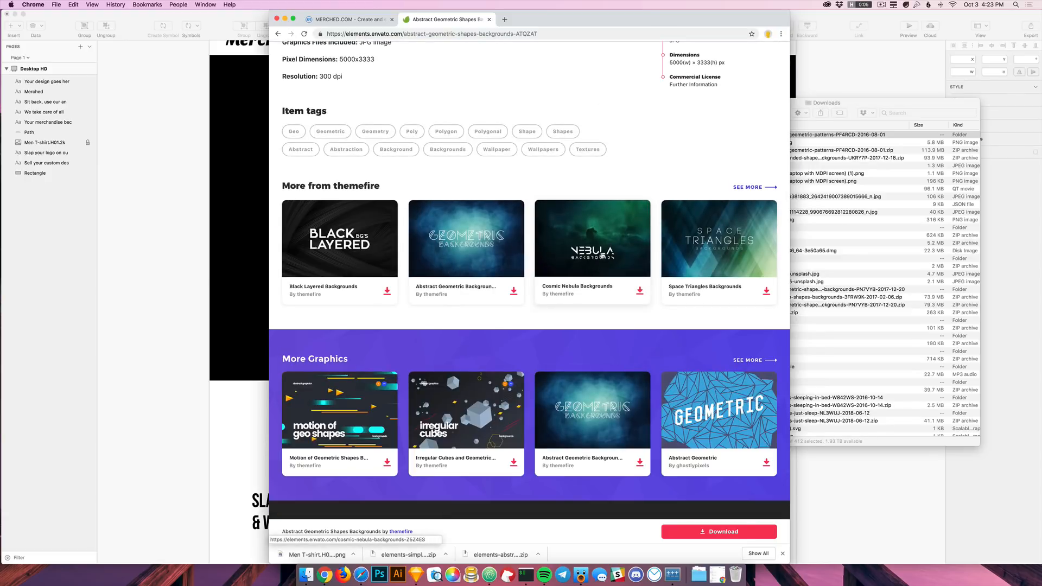
super+click(605, 284)
scroll(510, 308, down, 4)
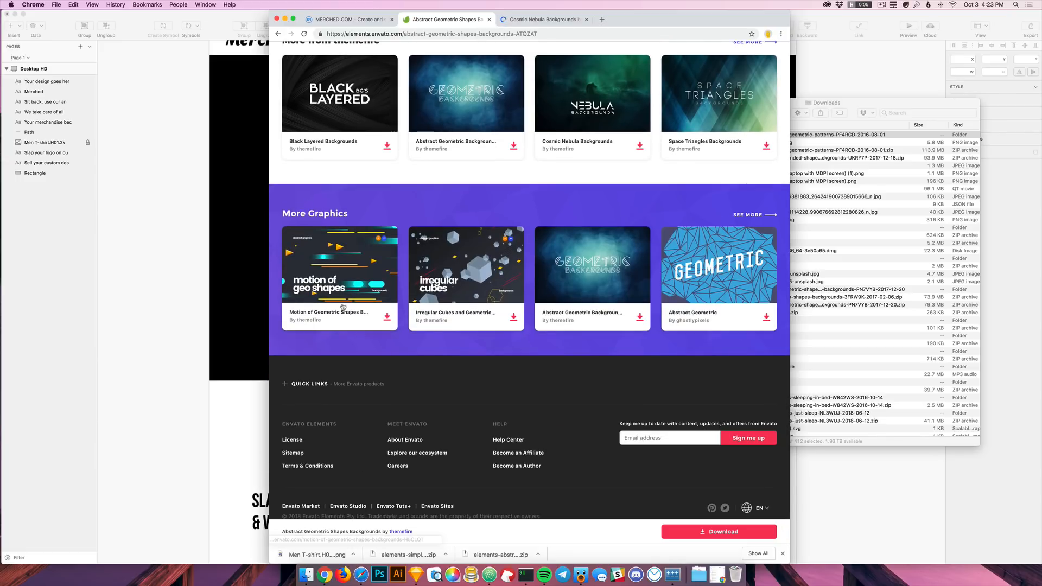
Step: Look through the Black Layered Backgrounds and Vintage Polygon Backgrounds packs and their related items
click(344, 108)
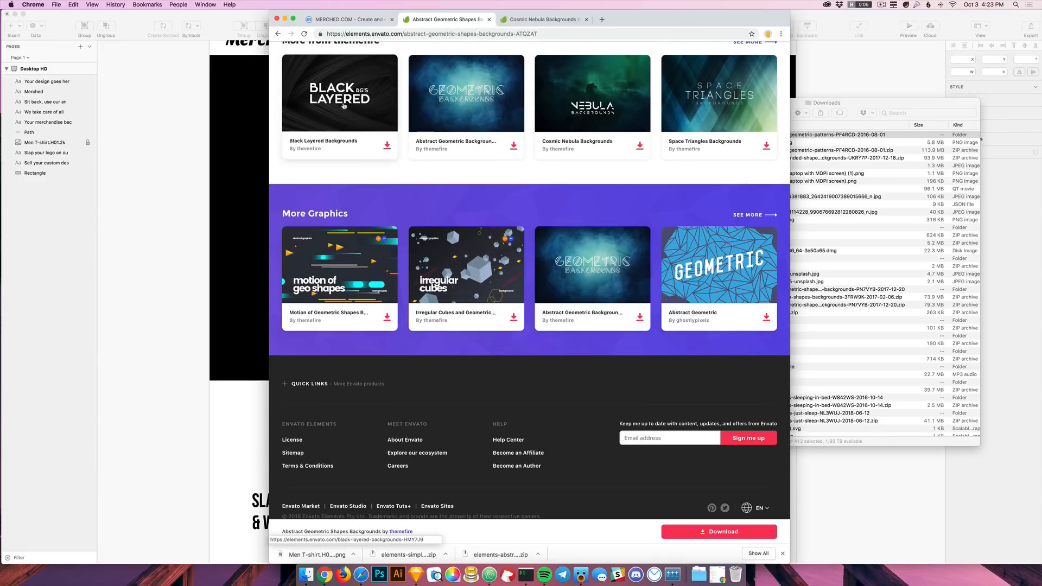
scroll(553, 297, down, 6)
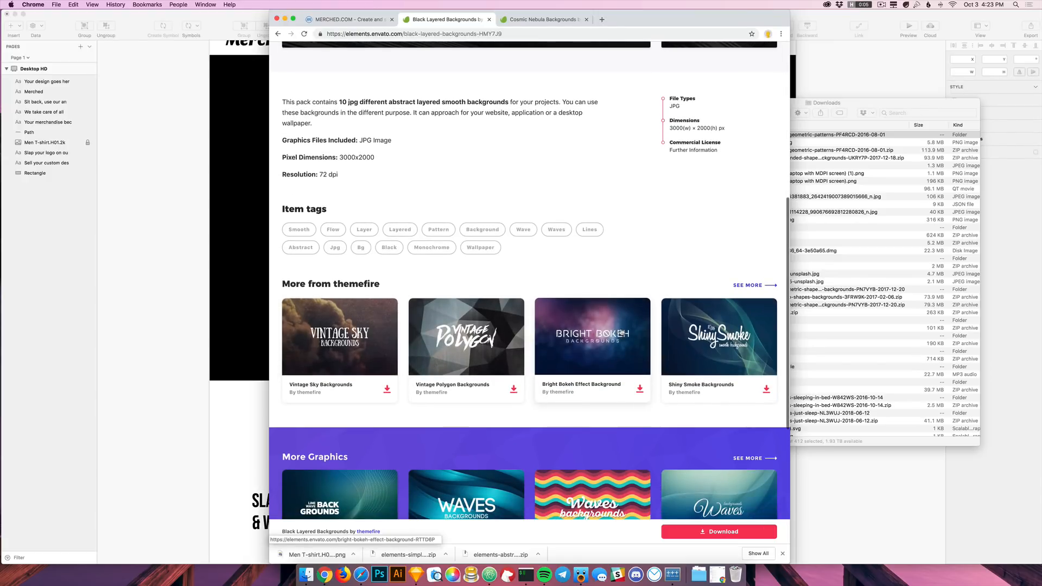
scroll(619, 325, down, 3)
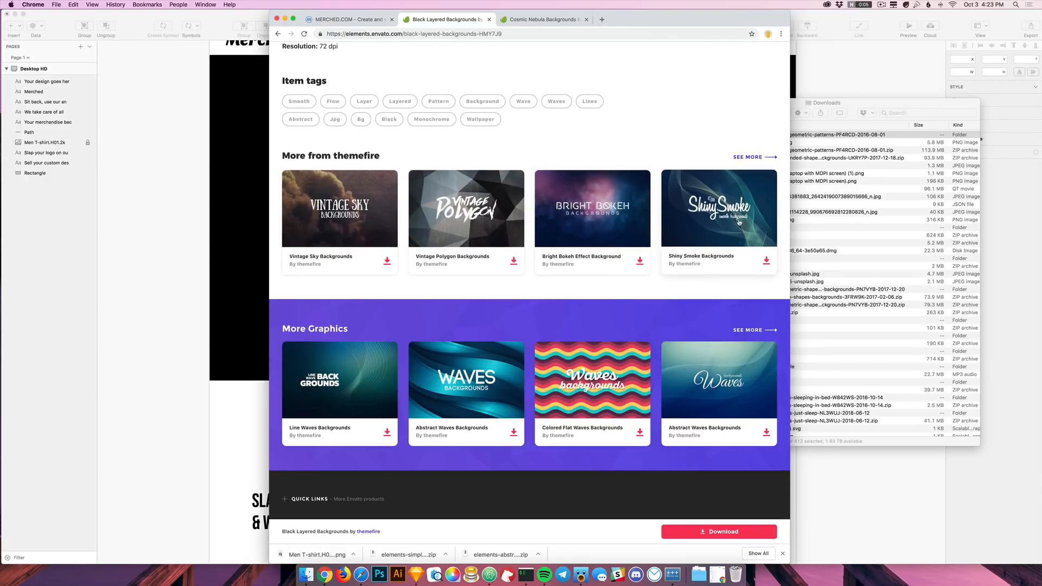
click(517, 224)
scroll(497, 360, down, 2)
scroll(497, 359, down, 10)
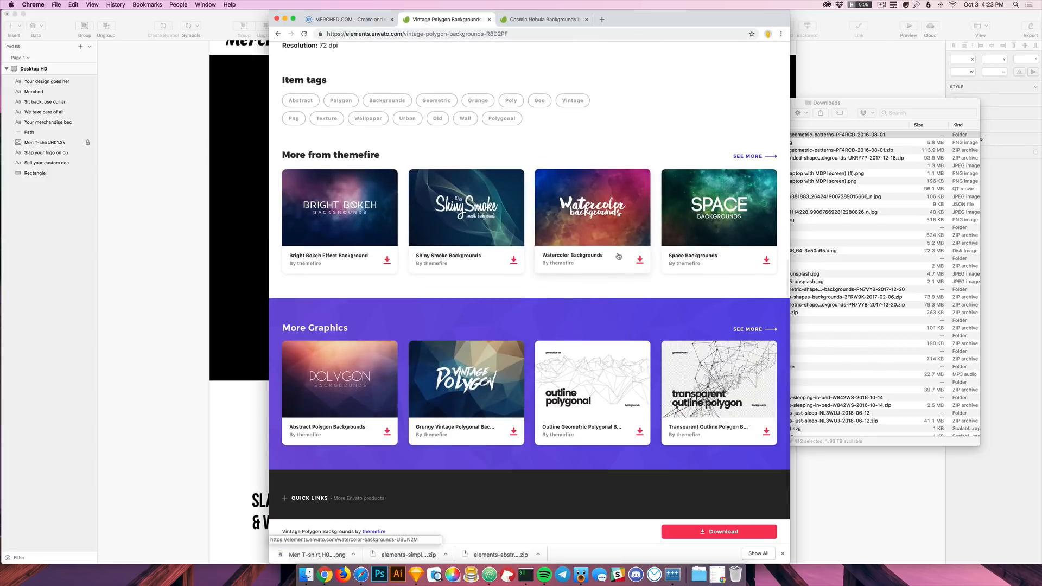
Step: Examine the Watercolor, Abstract Watercolor and Grunge Watercolor Backgrounds packs and the related graphics beneath them
click(620, 221)
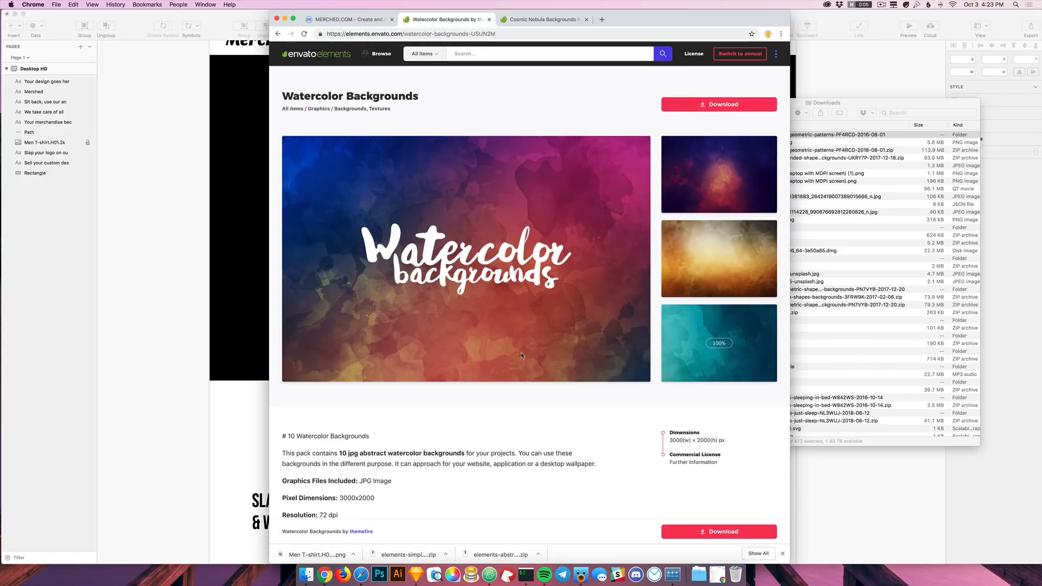
scroll(520, 418, down, 10)
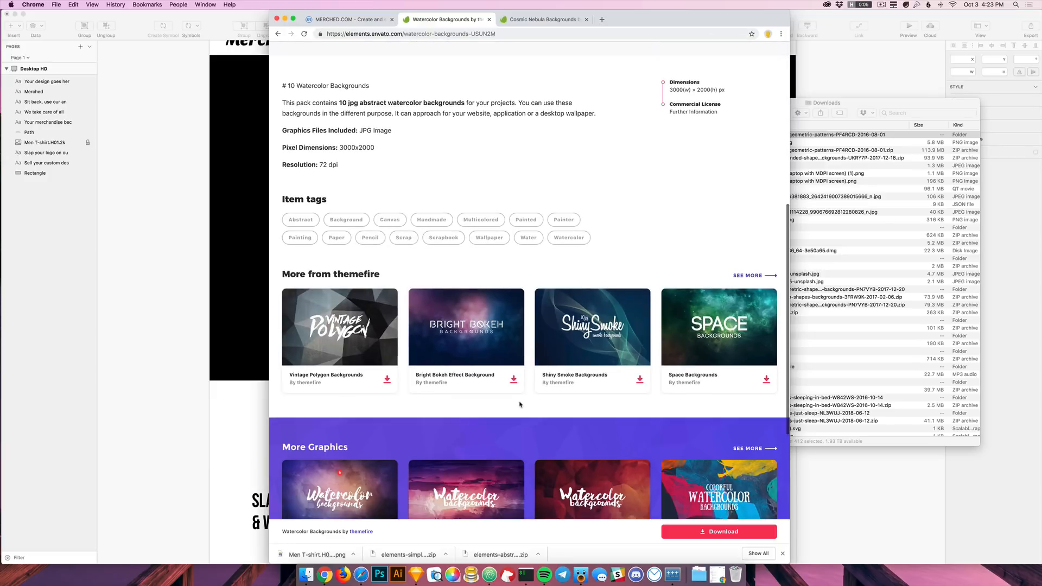
scroll(727, 303, down, 3)
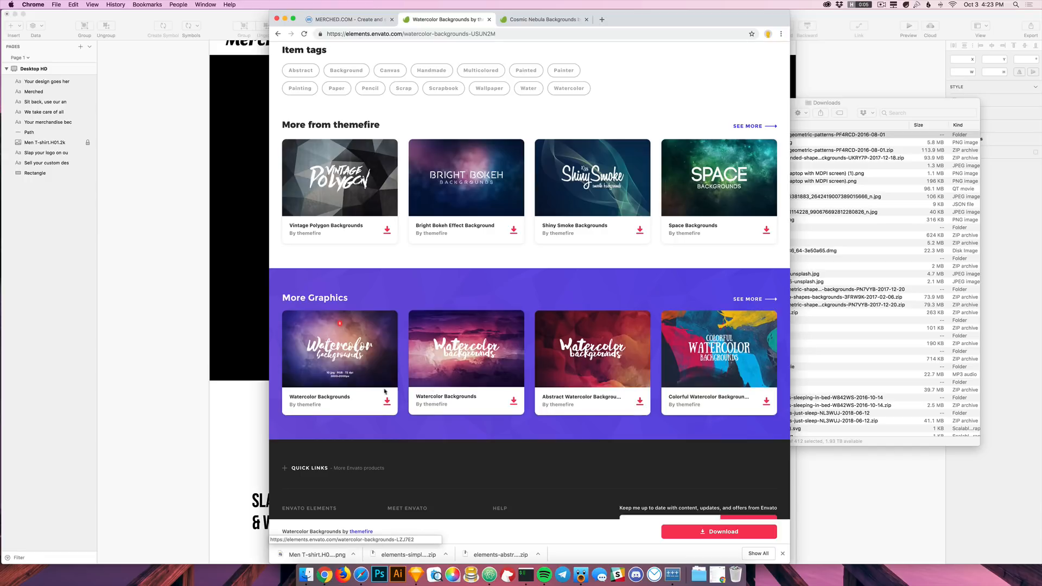
scroll(559, 358, down, 2)
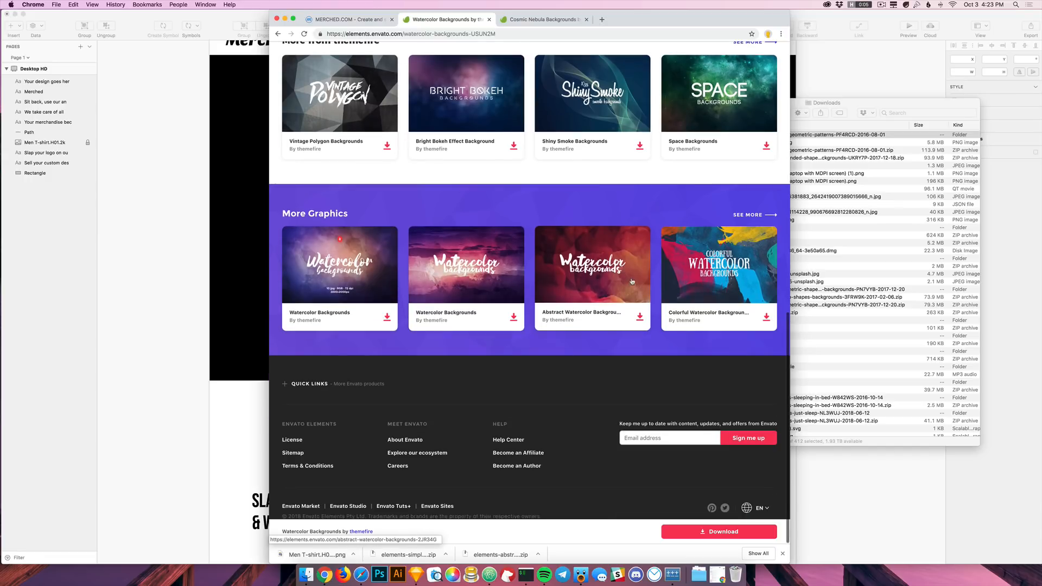
click(562, 355)
scroll(574, 335, down, 6)
scroll(574, 335, down, 5)
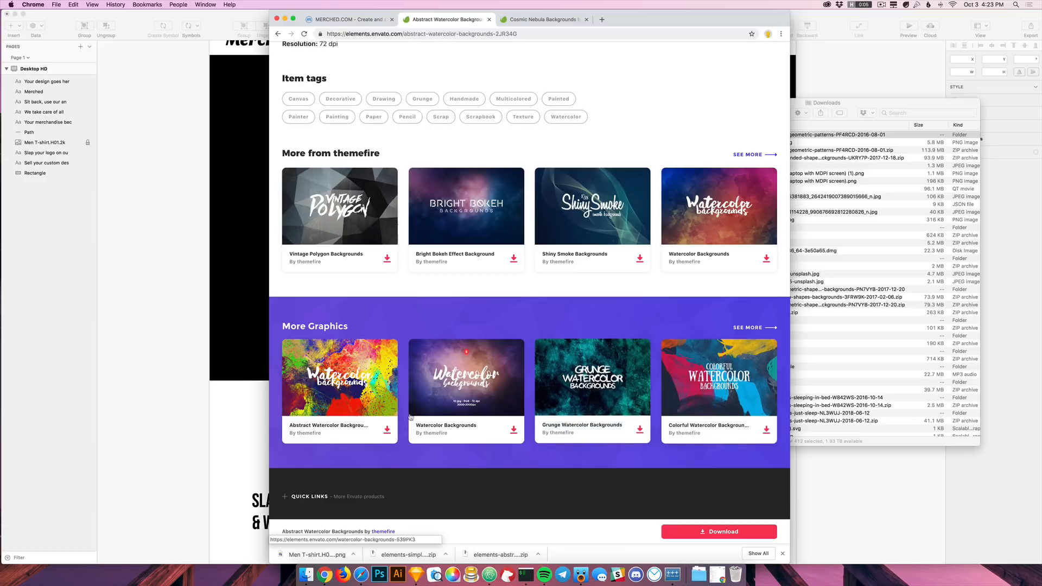
click(593, 375)
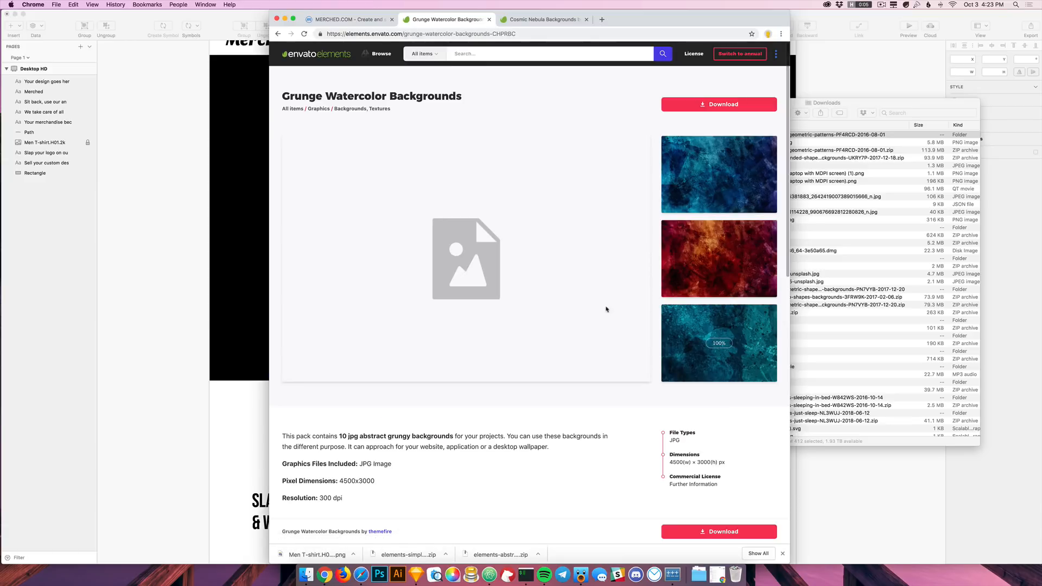
scroll(610, 310, down, 10)
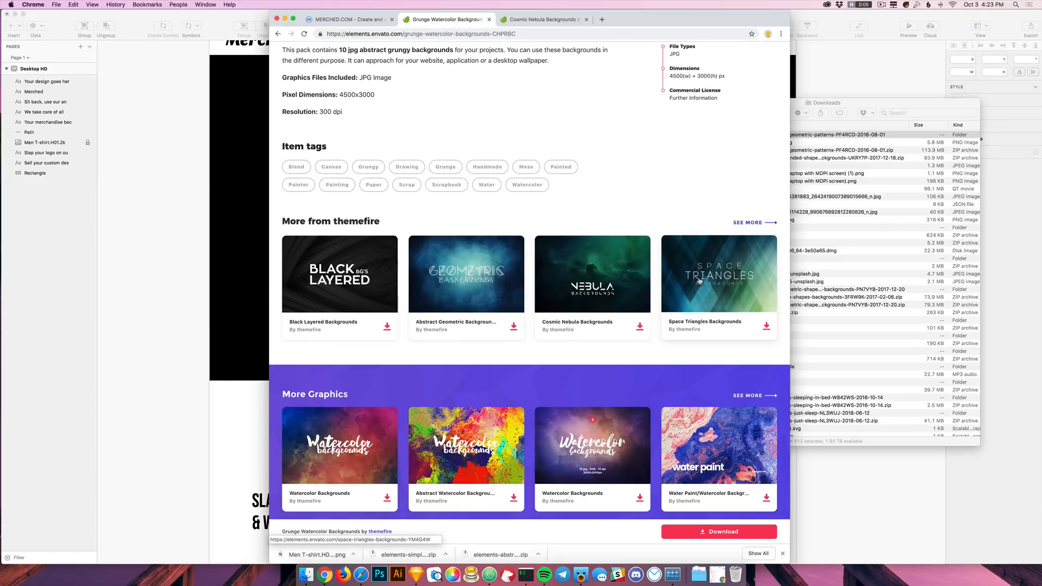
Step: Extract the simple-line geometric patterns zip again and open the jpg folder inside the newly extracted copy
click(408, 554)
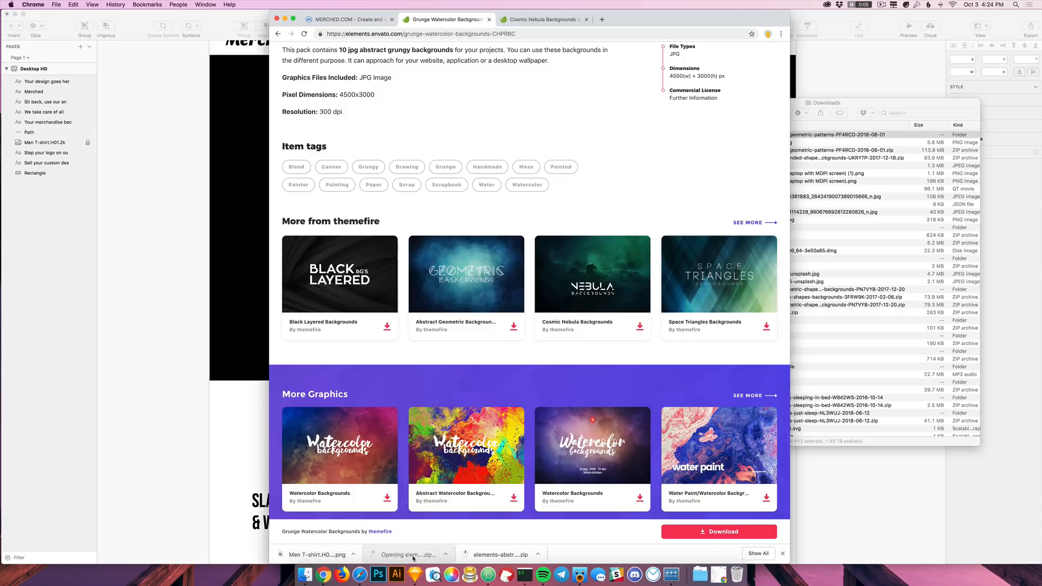
click(869, 136)
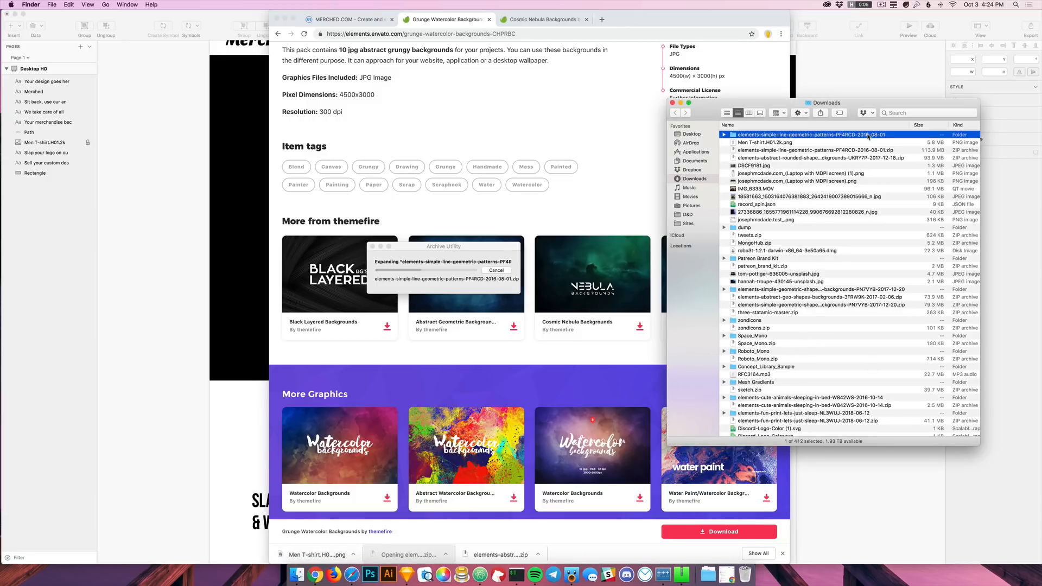
double_click(742, 134)
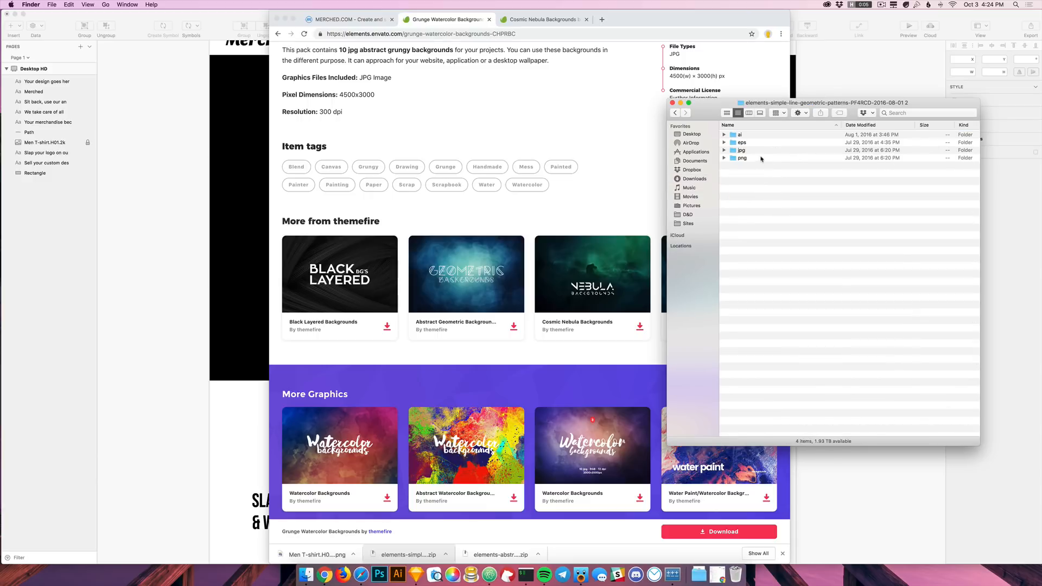
click(765, 150)
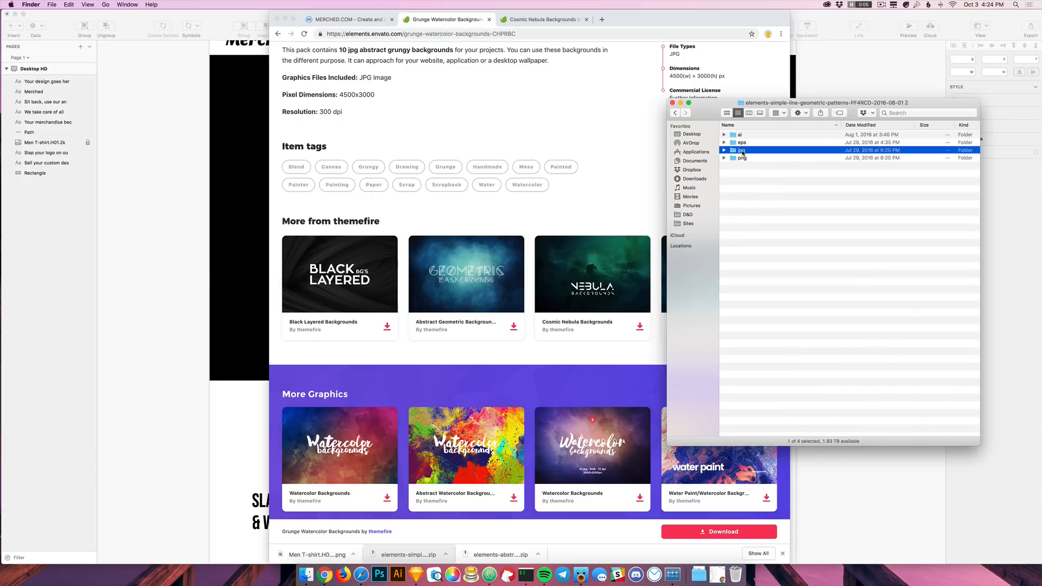
double_click(742, 151)
Step: Preview the simple-line pattern JPEGs one after another, going through to simple_line_29.jpg
click(780, 150)
key(space)
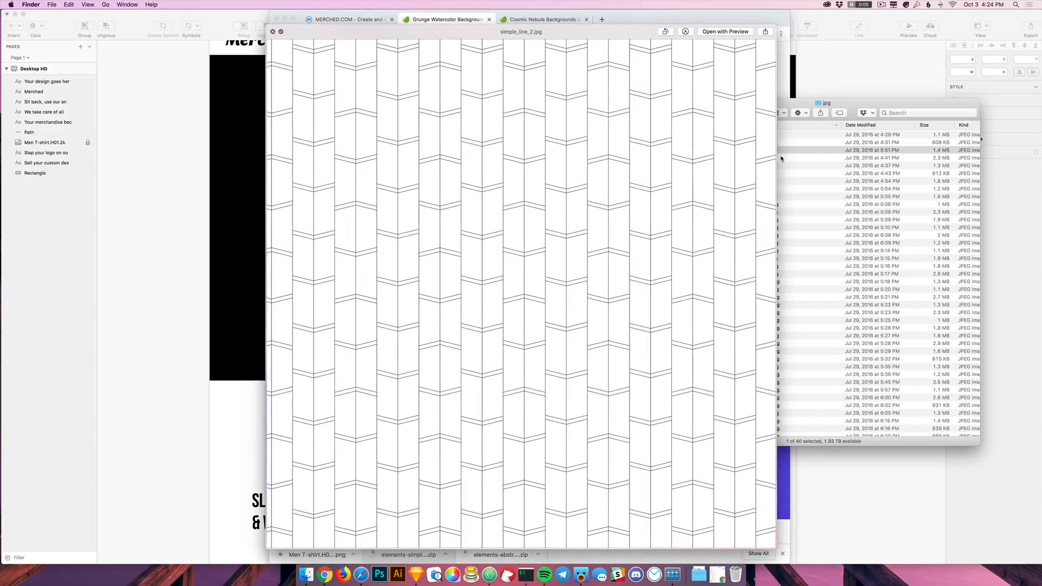
key(Down)
key(Down)
key(Down)
key(Down)
key(Down)
key(Down)
key(Down)
key(Down)
key(Down)
key(Down)
key(Down)
key(Down)
key(Down)
key(Down)
key(Down)
key(Down)
key(Down)
key(Down)
key(Down)
key(Down)
key(Down)
key(Down)
key(Down)
key(Down)
key(Down)
key(Down)
key(space)
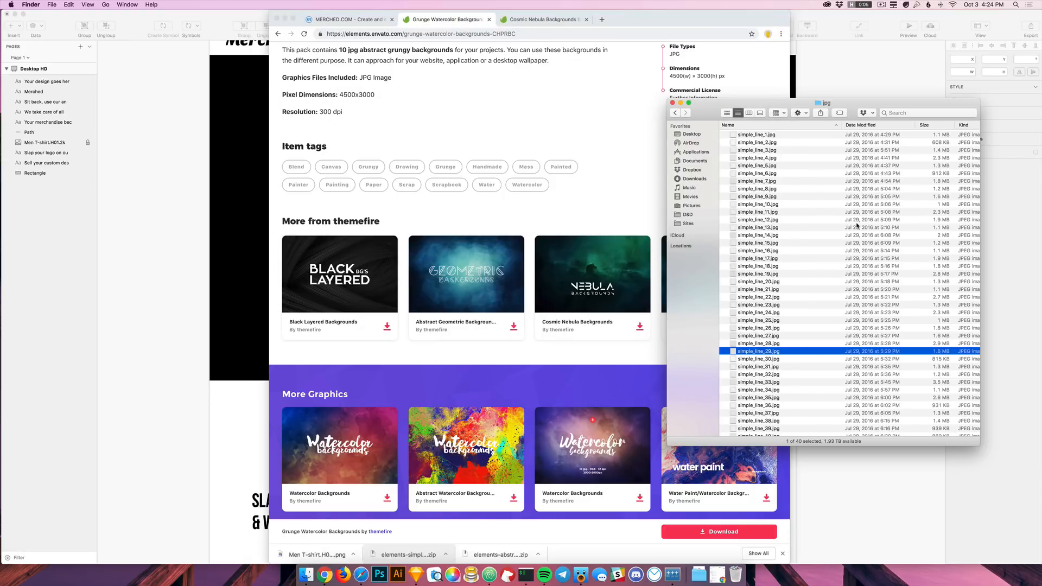
Step: Return to the Downloads folder, trash the duplicate simple-line patterns folder ending in "2", and close the window
key(super+Up)
key(super+Up)
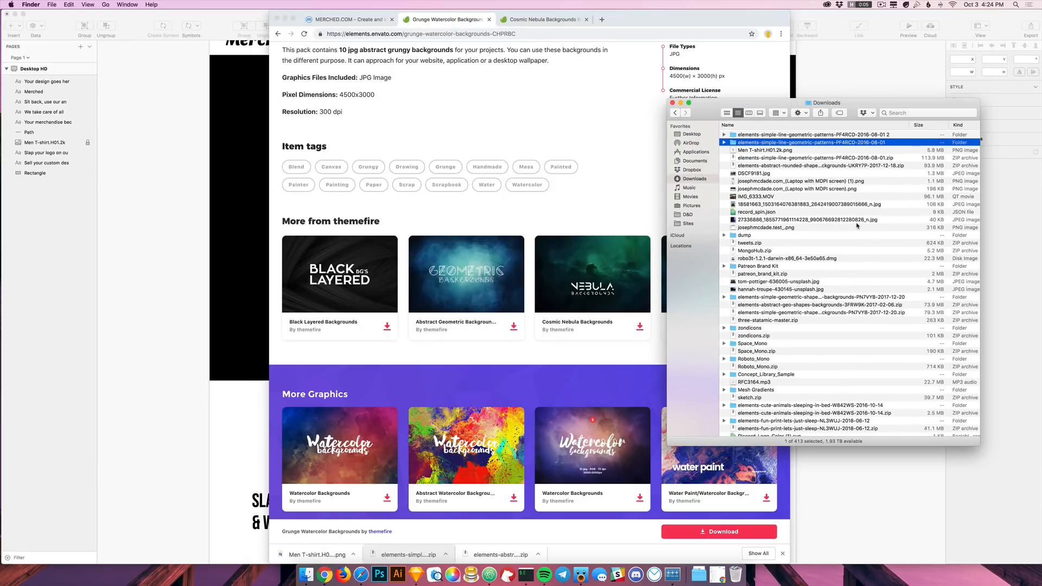
key(Up)
key(super+BackSpace)
key(super+w)
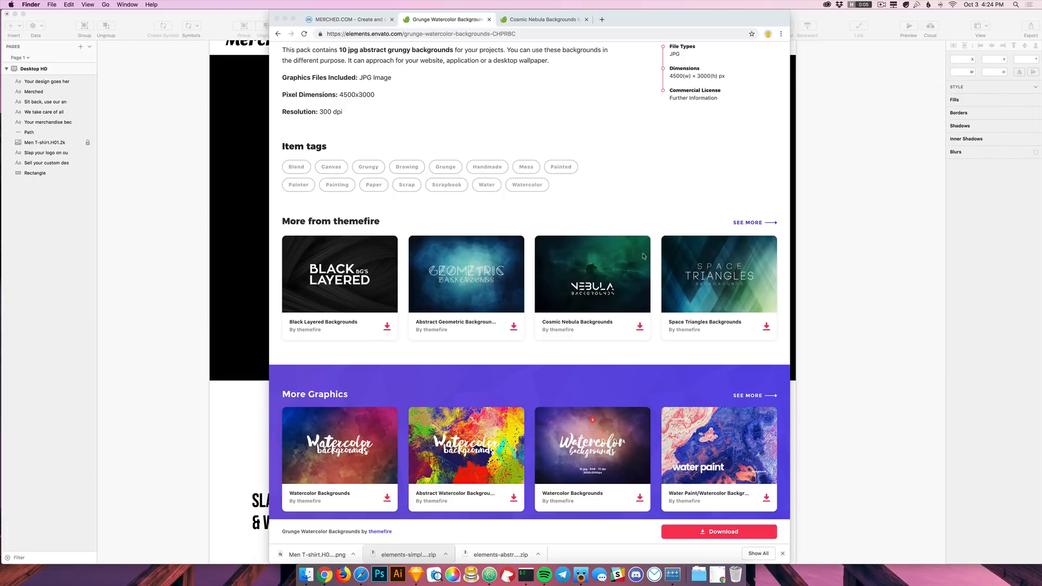
Step: Extract the downloaded abstract rounded shapes backgrounds zip and expand the JPG folder inside it
click(500, 554)
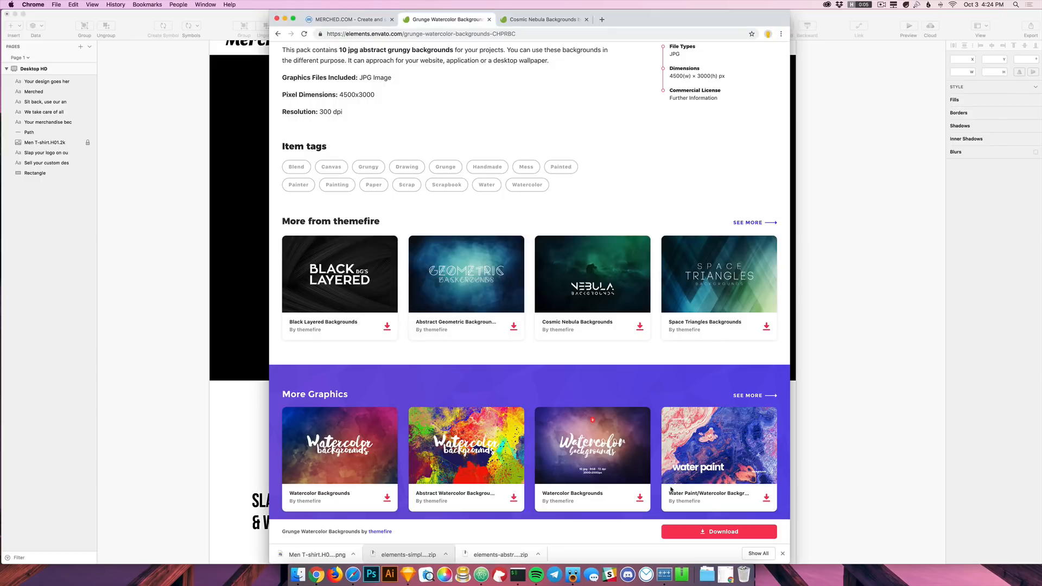
key(super+Down)
key(Down)
key(Down)
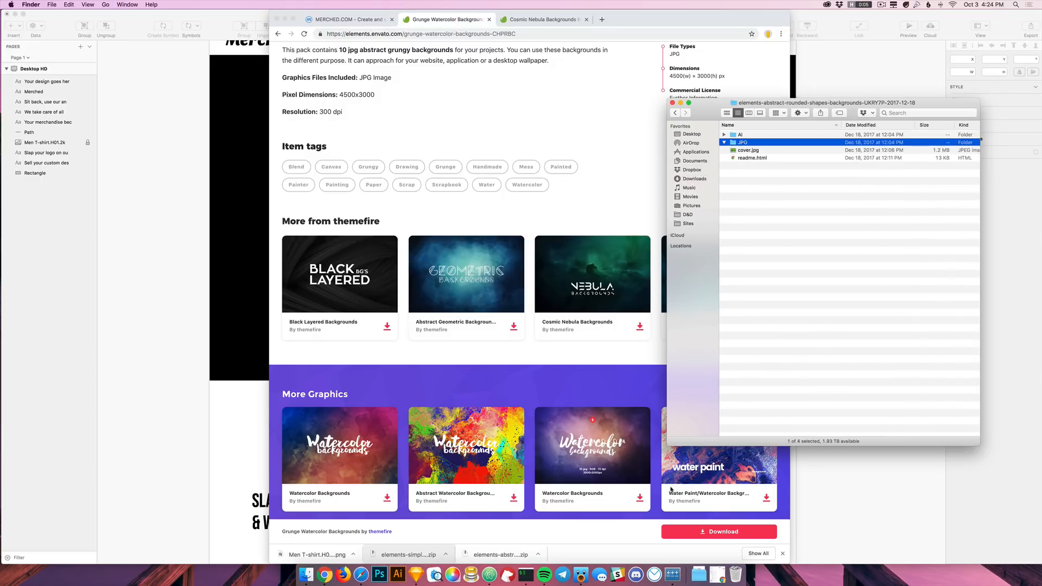
key(Right)
key(Down)
Step: Preview the rounded shapes JPEGs one after another, going through to 06.jpg, and close the preview
key(space)
key(Down)
key(Down)
key(Down)
key(Down)
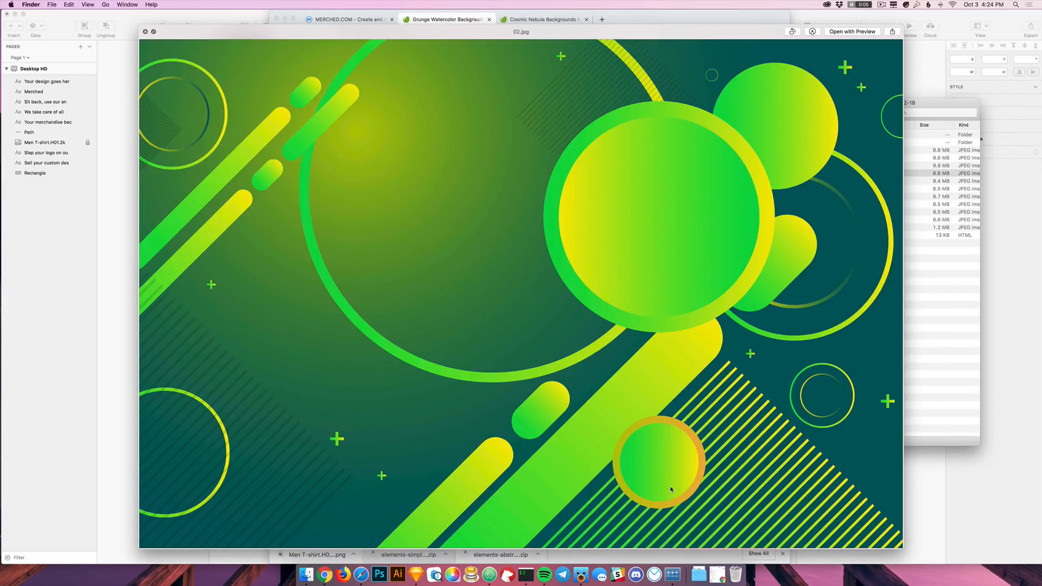
key(Down)
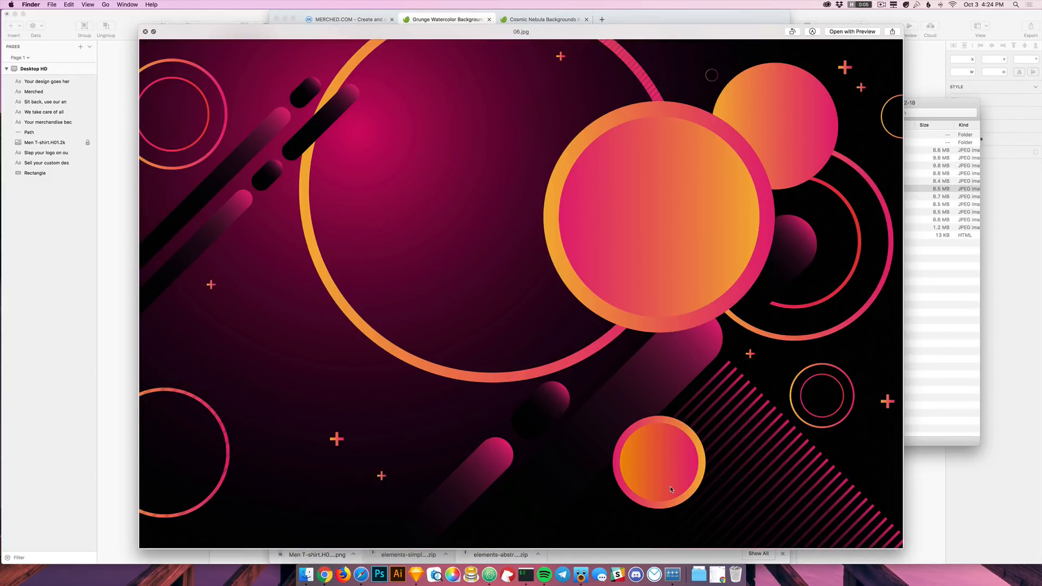
key(space)
Step: Switch to Sketch and change the black hero rectangle's fill to an image fill
click(249, 318)
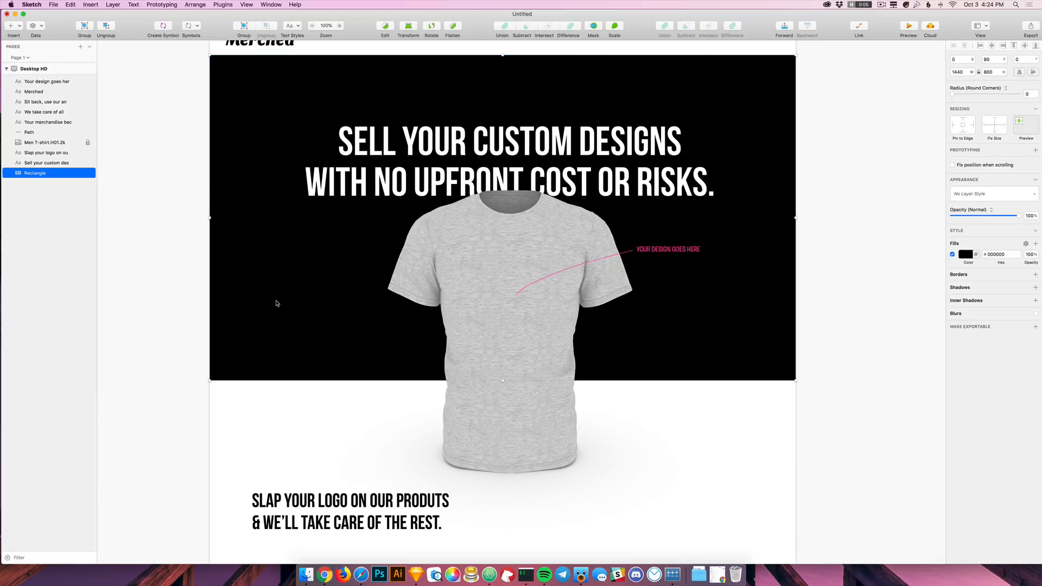
click(967, 255)
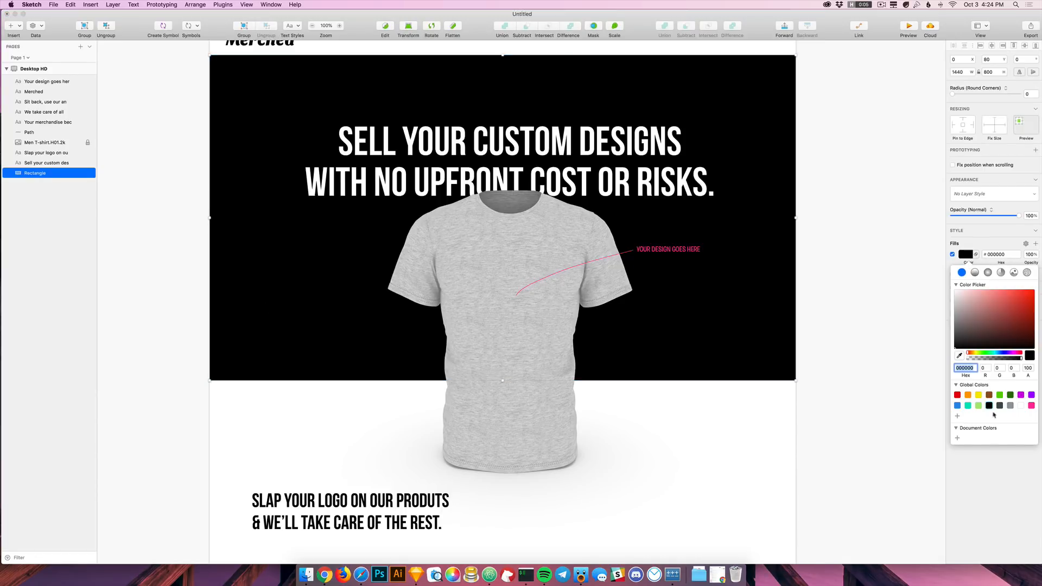
click(983, 457)
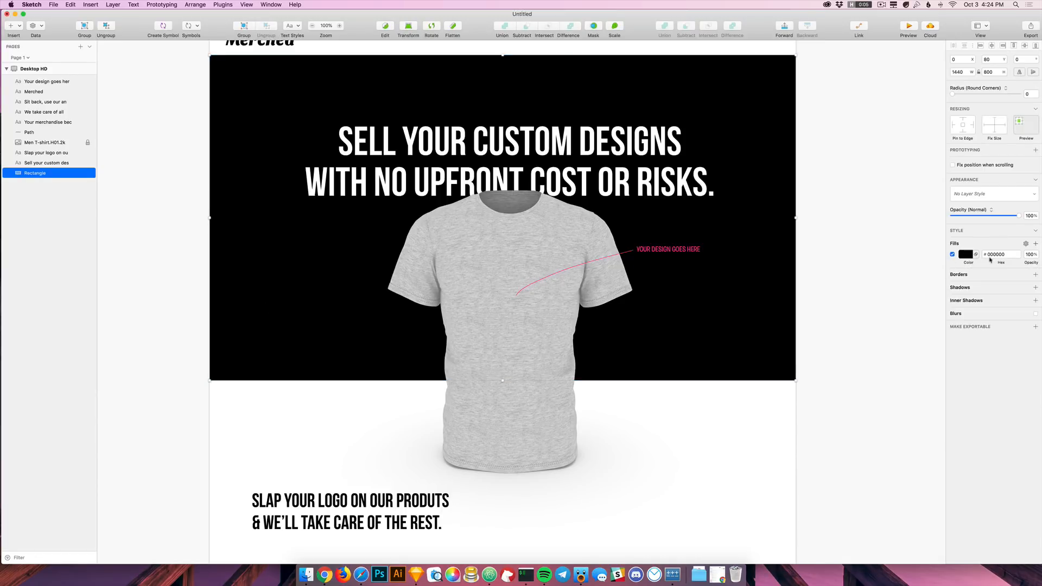
click(967, 255)
click(976, 273)
click(1015, 273)
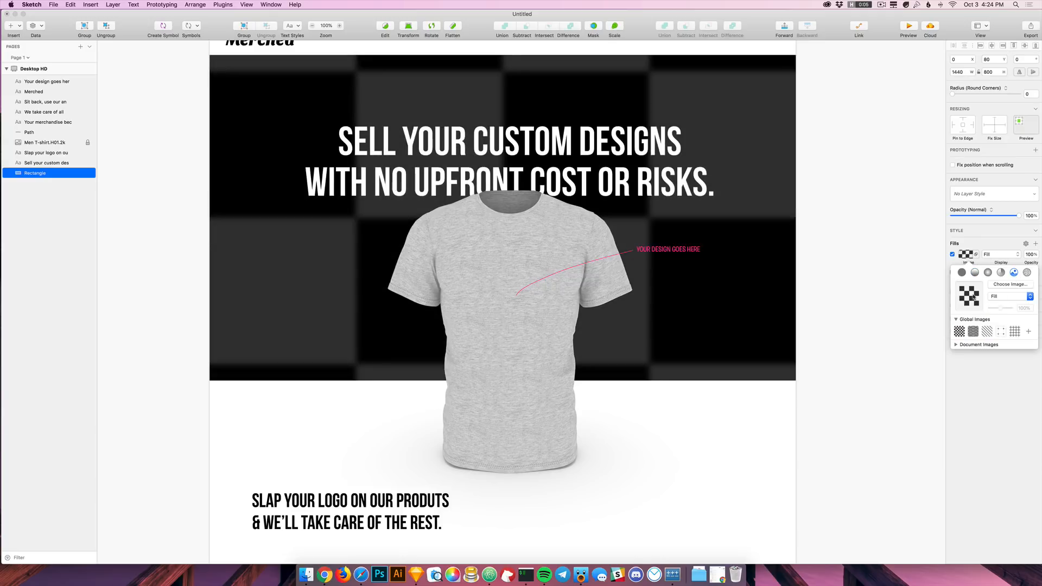
Step: Use 06.jpg from the rounded shapes JPG folder as the hero rectangle's image fill
key(super+v)
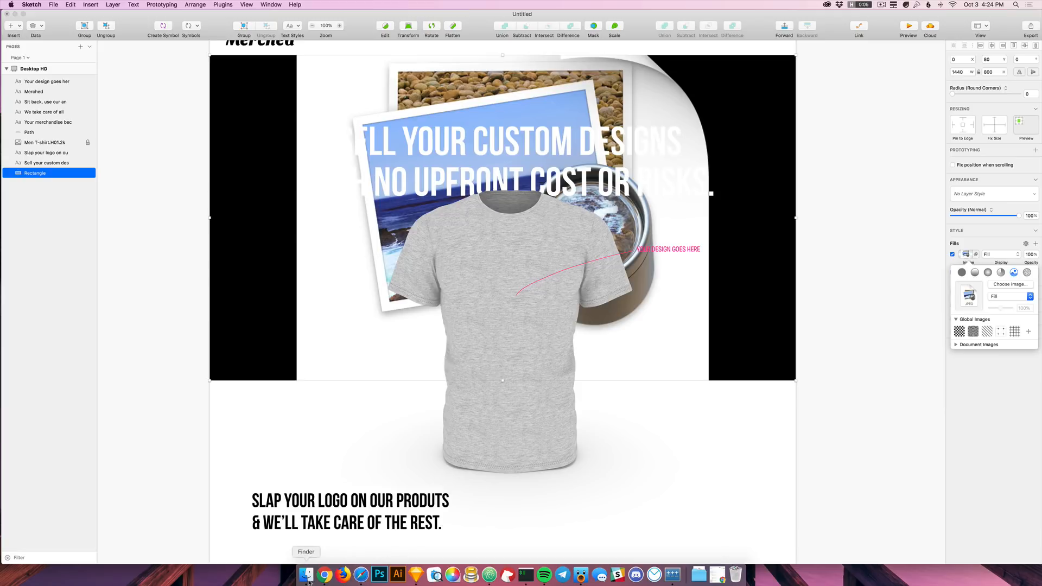
scroll(425, 310, up, 3)
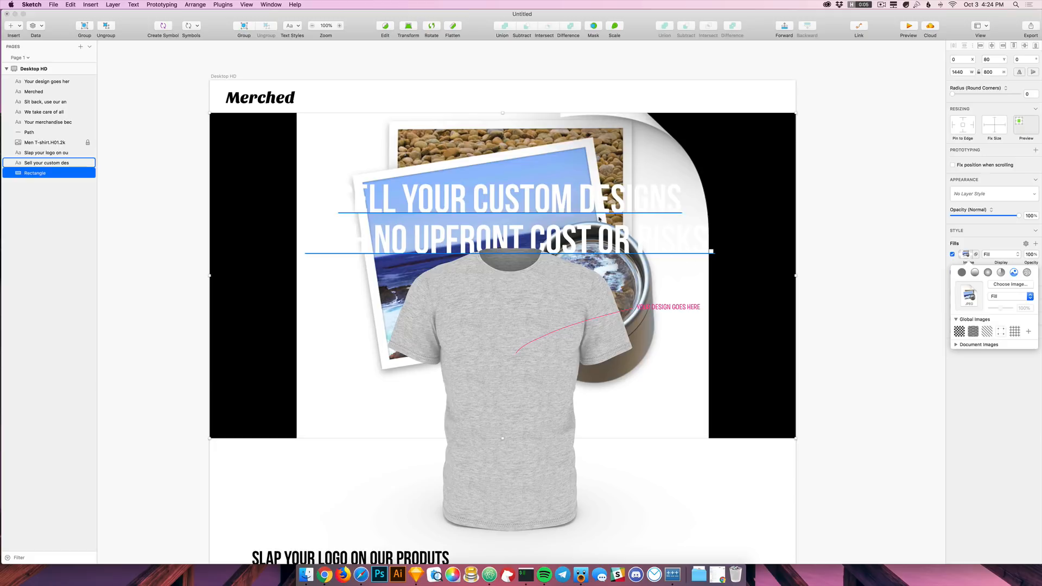
click(308, 577)
mouse_move(847, 102)
mouse_down()
mouse_move(771, 103)
mouse_move(704, 131)
mouse_up()
drag(611, 216, 966, 300)
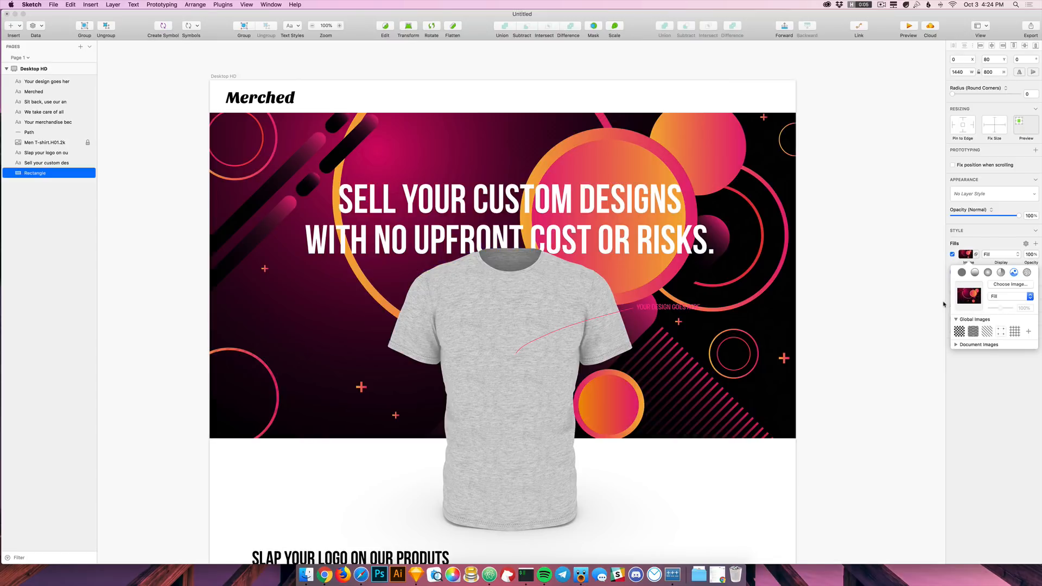
click(873, 303)
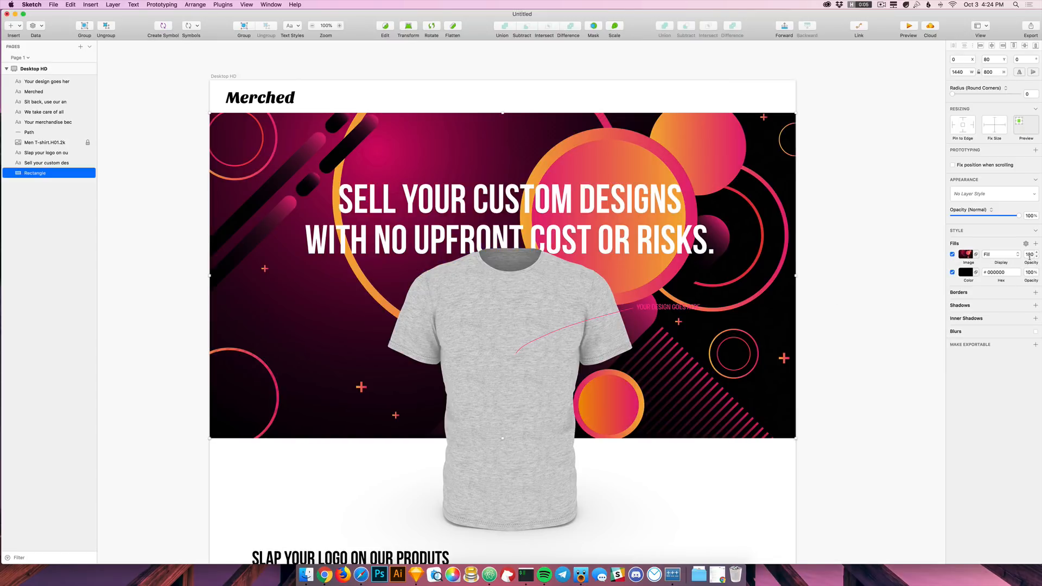
mouse_move(1031, 262)
mouse_down()
mouse_move(980, 265)
mouse_move(1040, 266)
mouse_up()
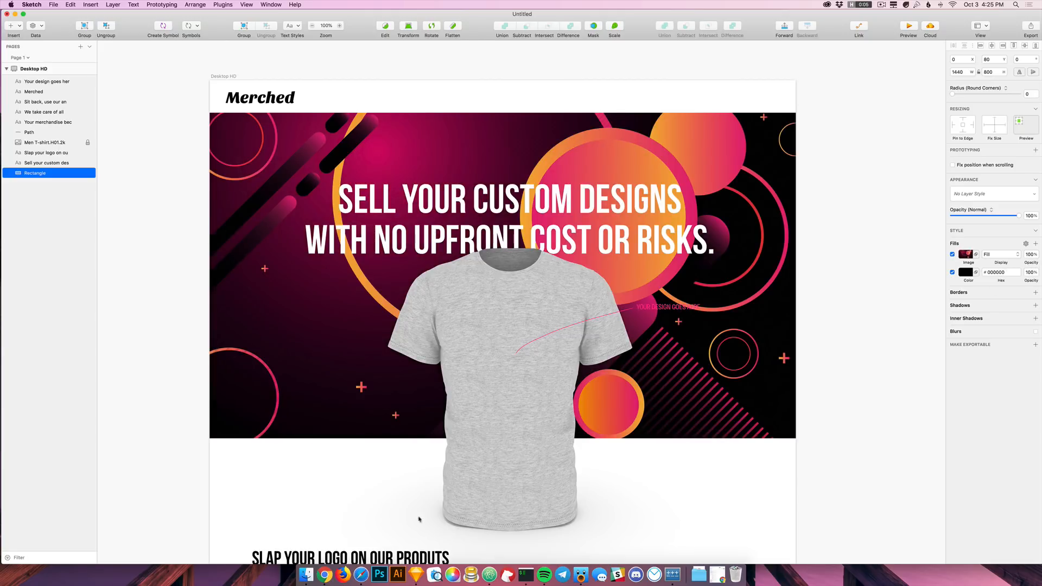
Step: Switch to Chrome, open the Abstract Geometric Backgrounds pack in a new tab, and go to the Cosmic Nebula Backgrounds page
click(325, 575)
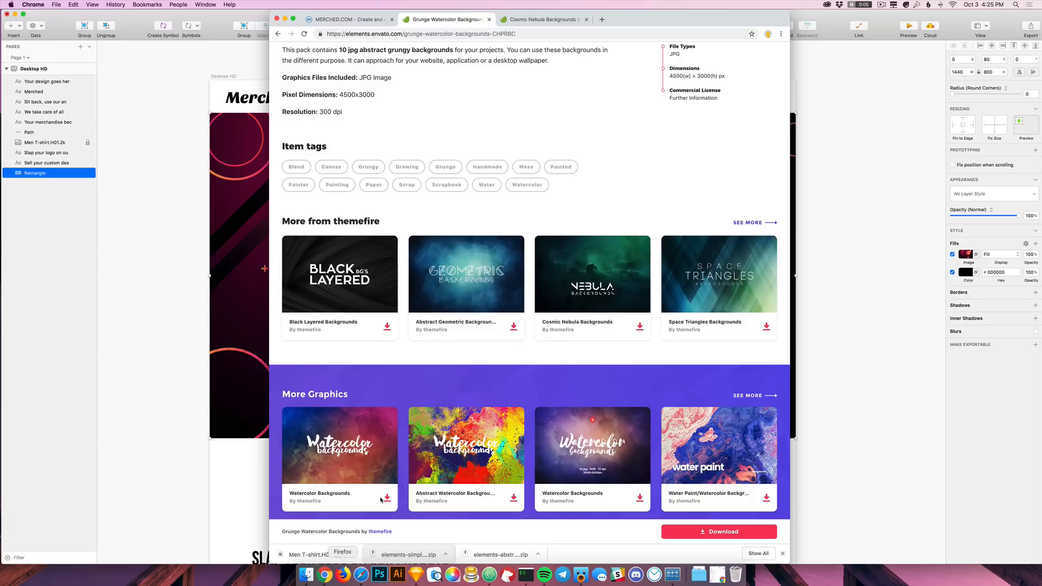
super+click(487, 269)
key(ctrl+Tab)
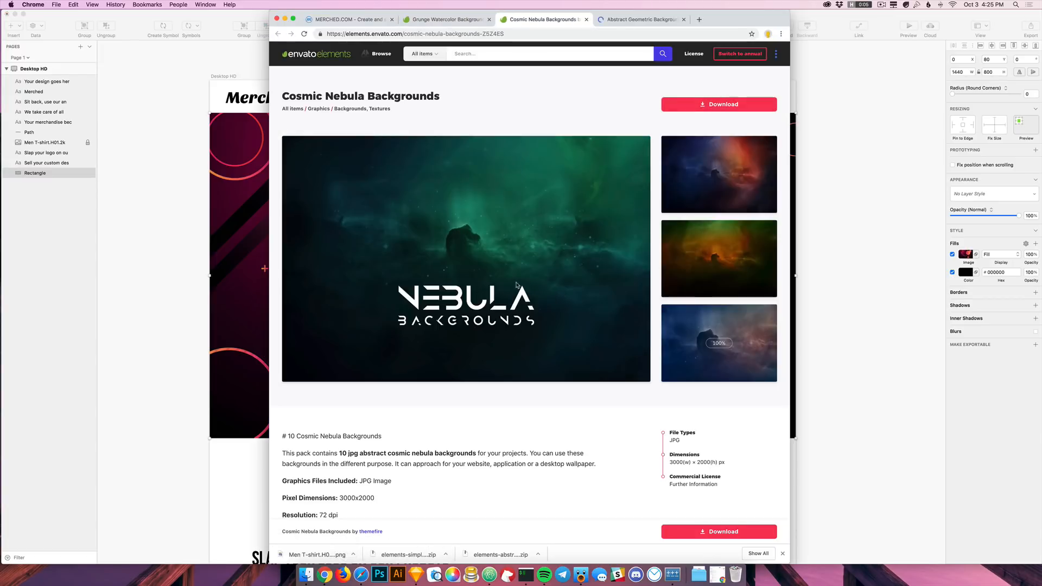
Step: Download Cosmic Nebula Backgrounds and add the file to the Merched project
scroll(727, 304, down, 1)
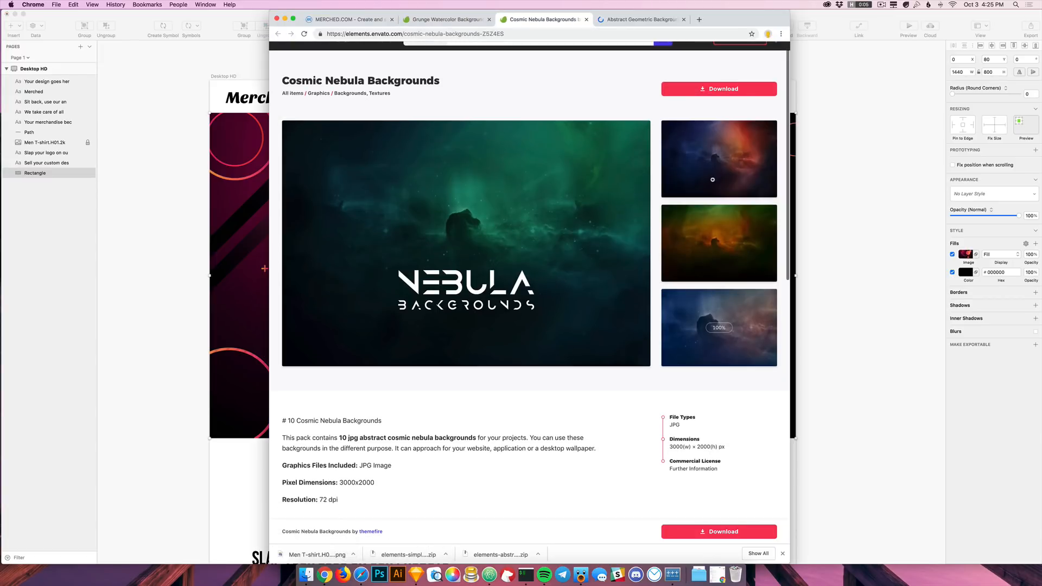
click(737, 92)
click(480, 293)
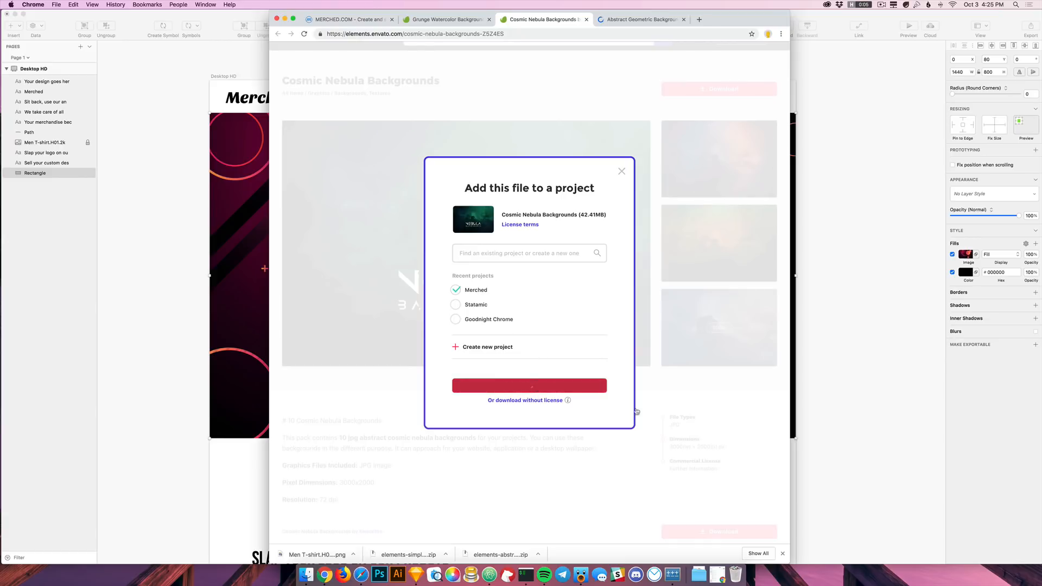
click(586, 387)
Step: Look over the related packs on the Cosmic Nebula page and open the graphics tagged Background
scroll(502, 470, down, 5)
scroll(506, 461, down, 8)
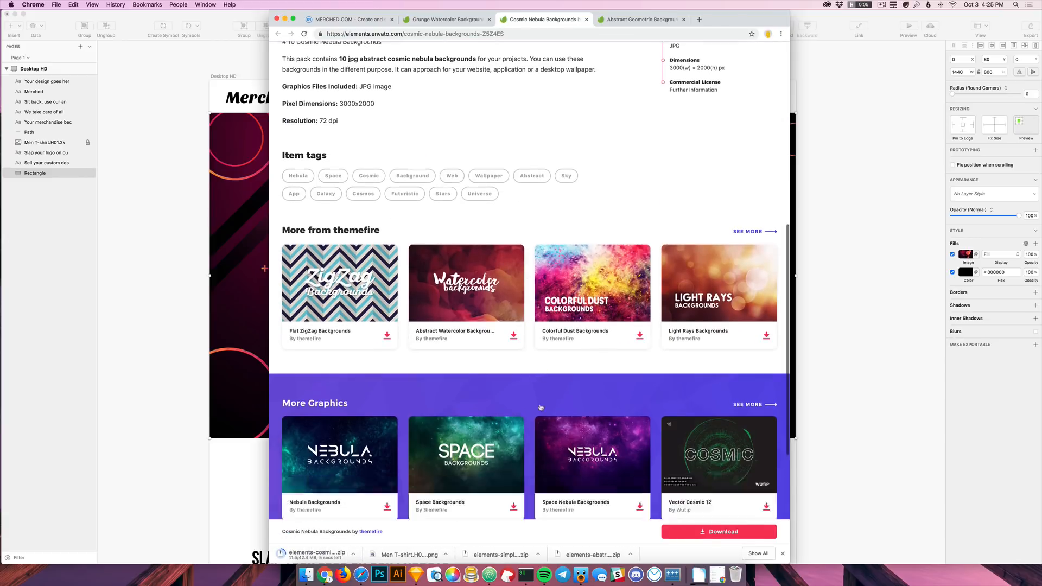
scroll(537, 399, up, 15)
scroll(537, 397, down, 6)
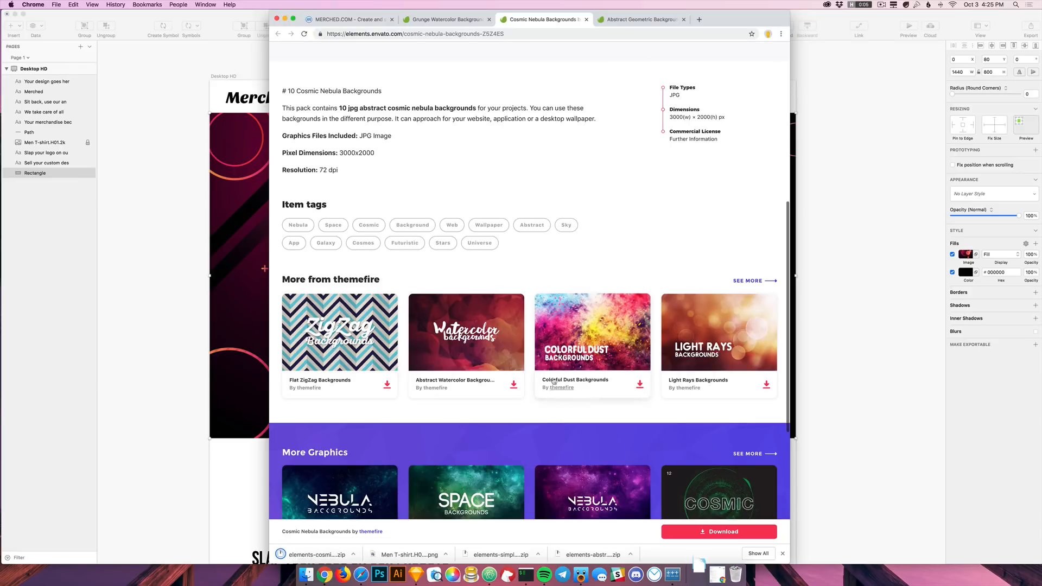
click(419, 231)
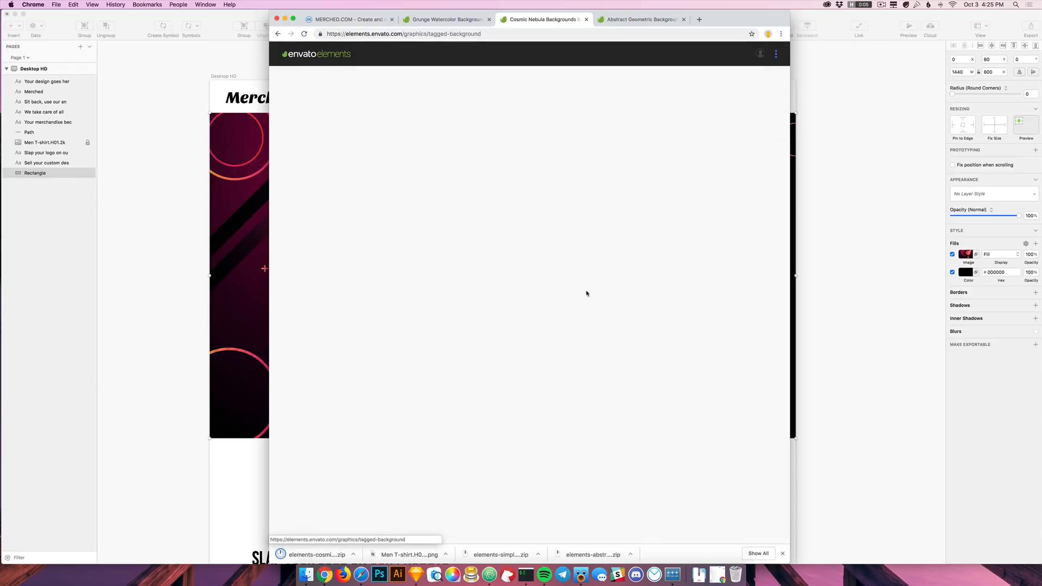
Step: Examine the graphics tagged "background" on result pages 1 through 3 for suitable hero backgrounds
scroll(554, 300, down, 5)
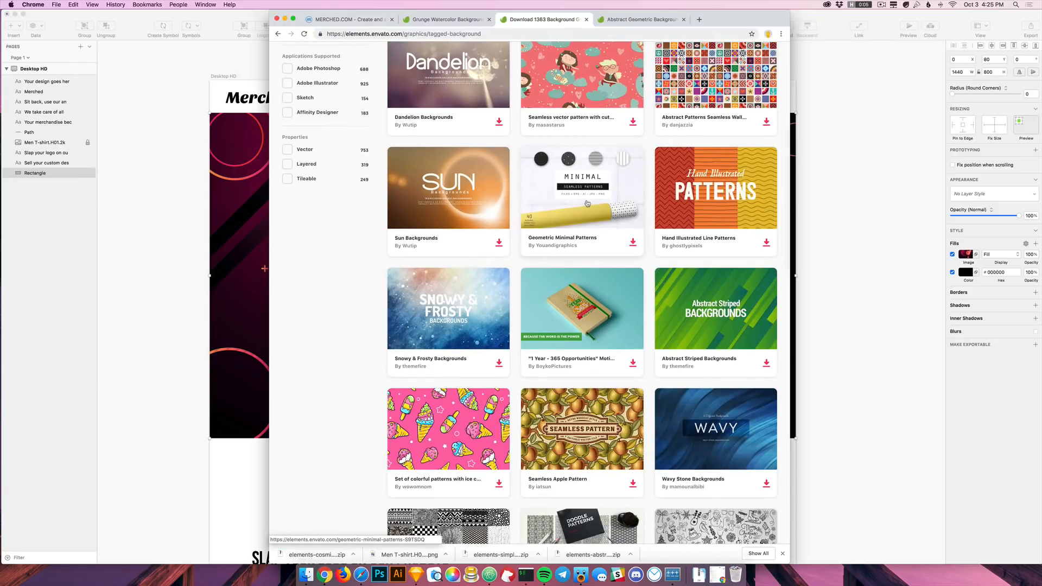
scroll(592, 200, down, 9)
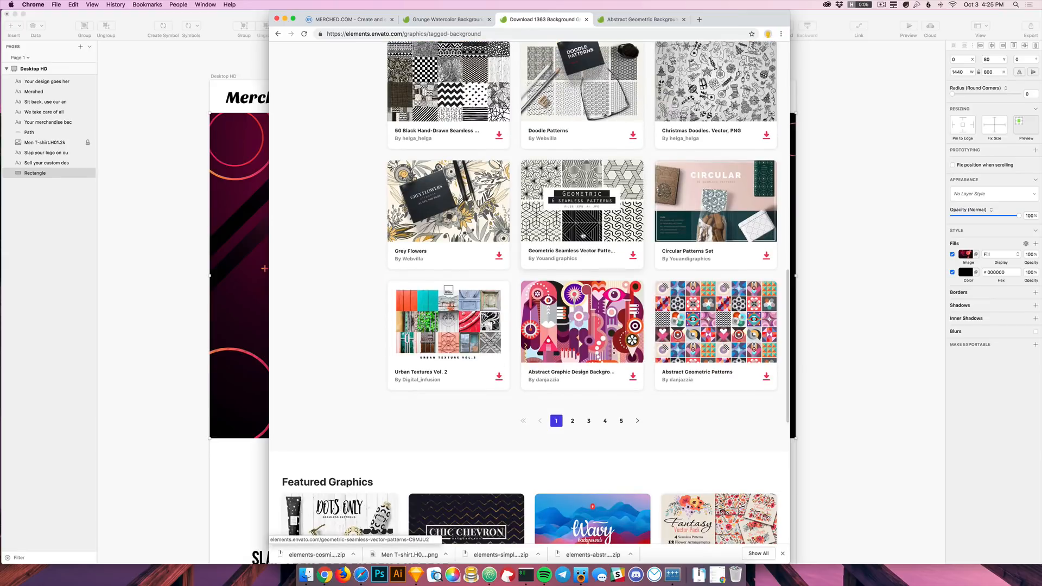
scroll(575, 195, down, 4)
click(573, 192)
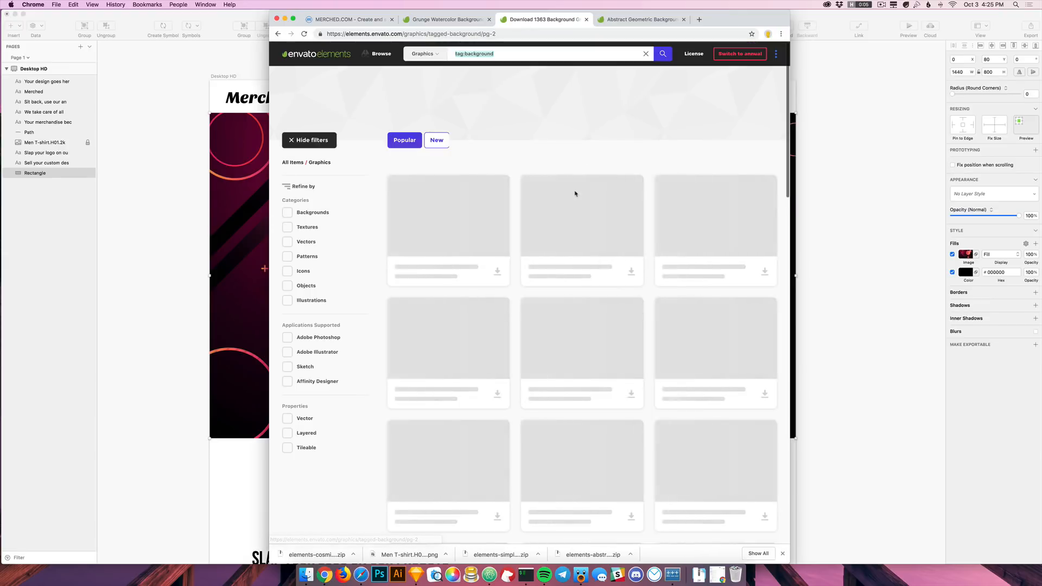
scroll(585, 228, down, 5)
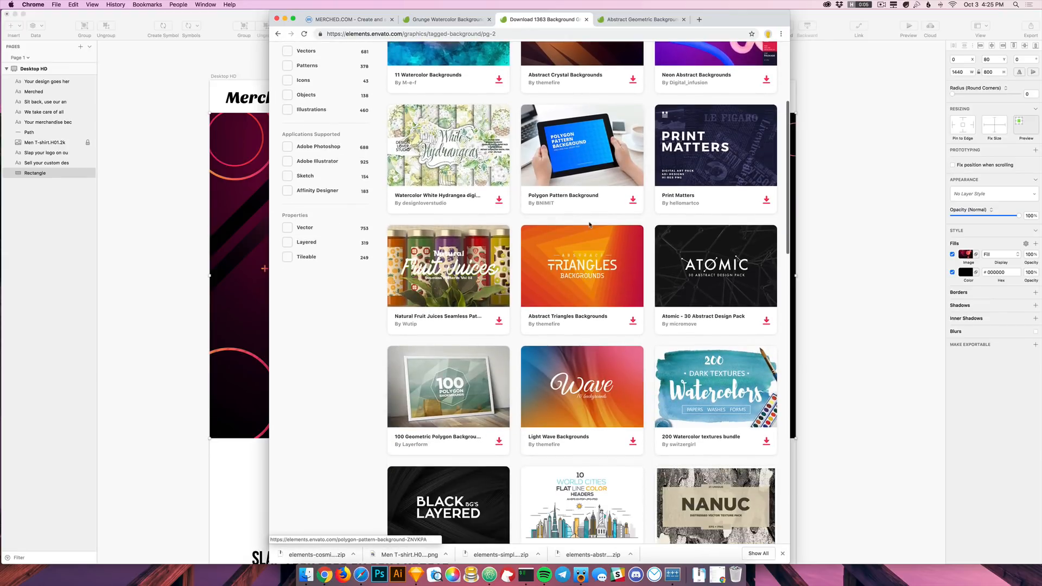
scroll(589, 220, down, 4)
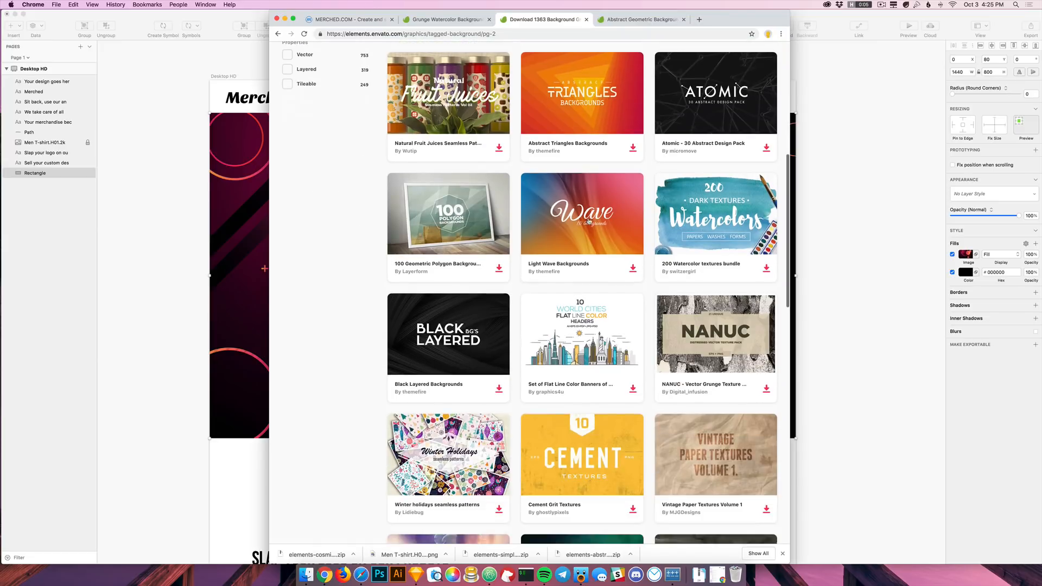
scroll(589, 245, down, 7)
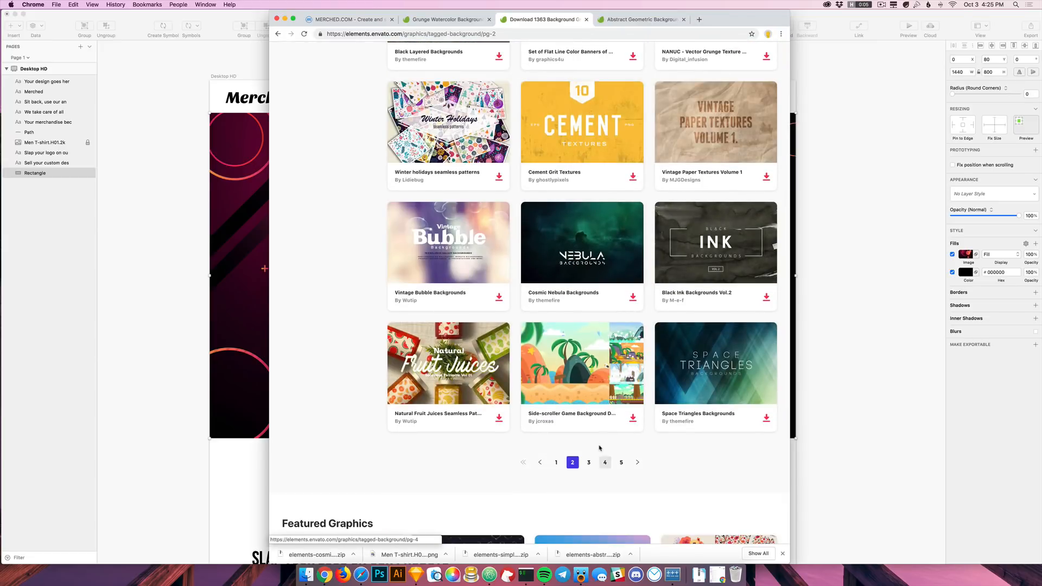
click(589, 463)
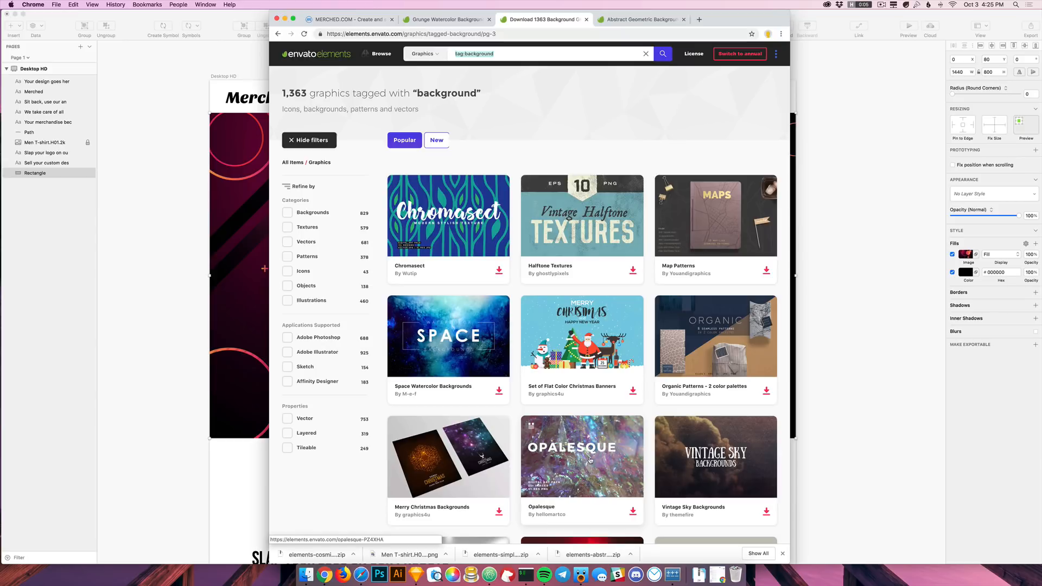
scroll(615, 429, down, 3)
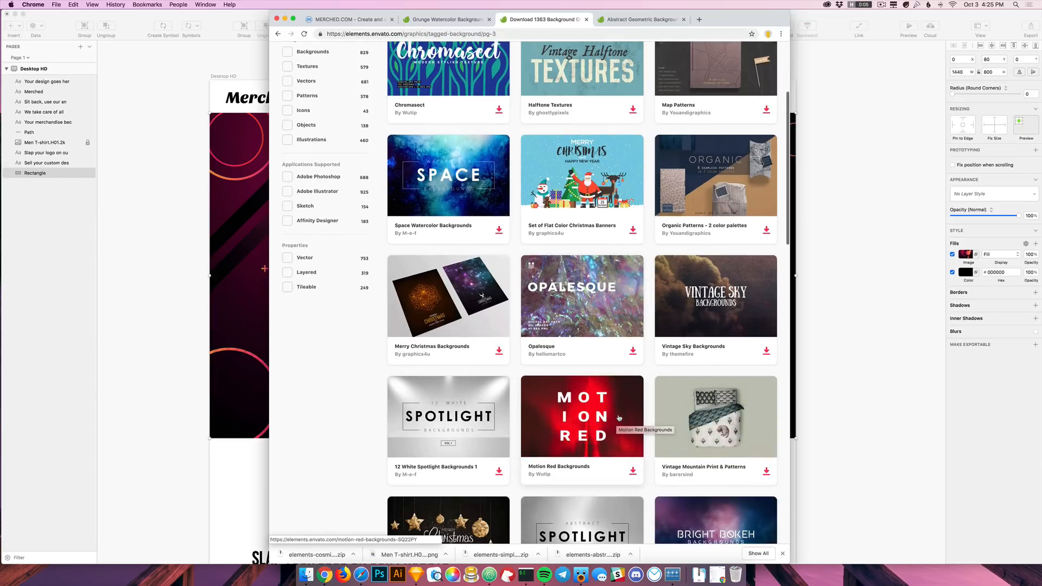
scroll(613, 408, down, 5)
scroll(610, 385, down, 7)
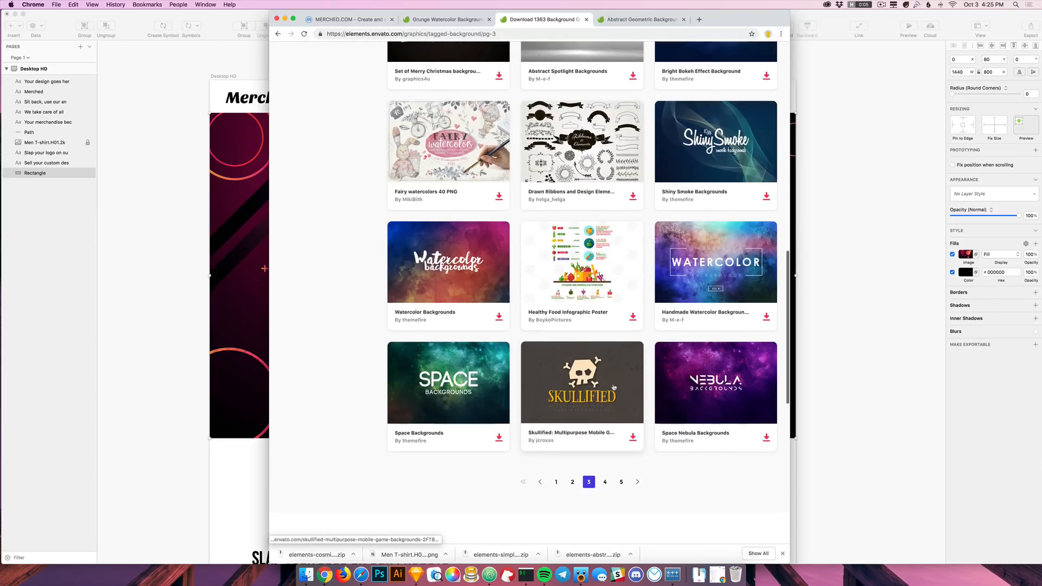
Step: On result page 4, open Irregular Rounded Lines Backgrounds and Art & Design Patterns in new tabs
click(605, 482)
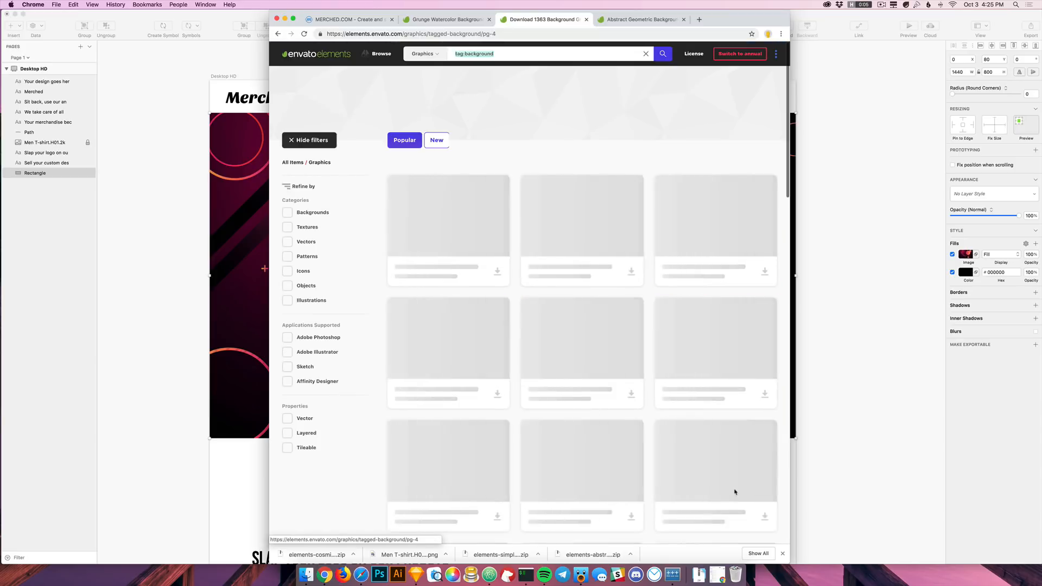
scroll(630, 369, down, 4)
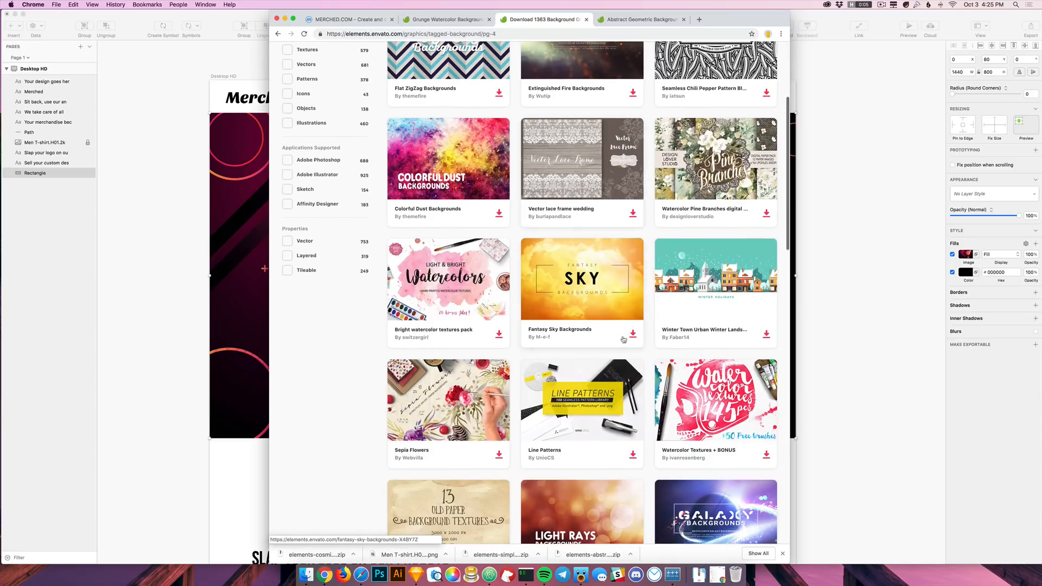
scroll(615, 334, down, 7)
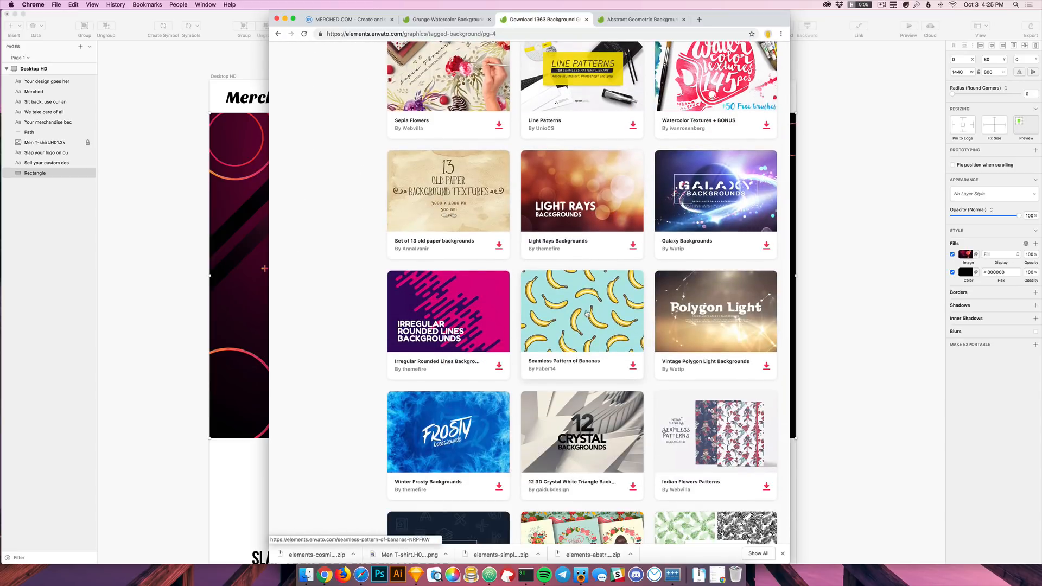
scroll(589, 314, down, 3)
super+click(456, 167)
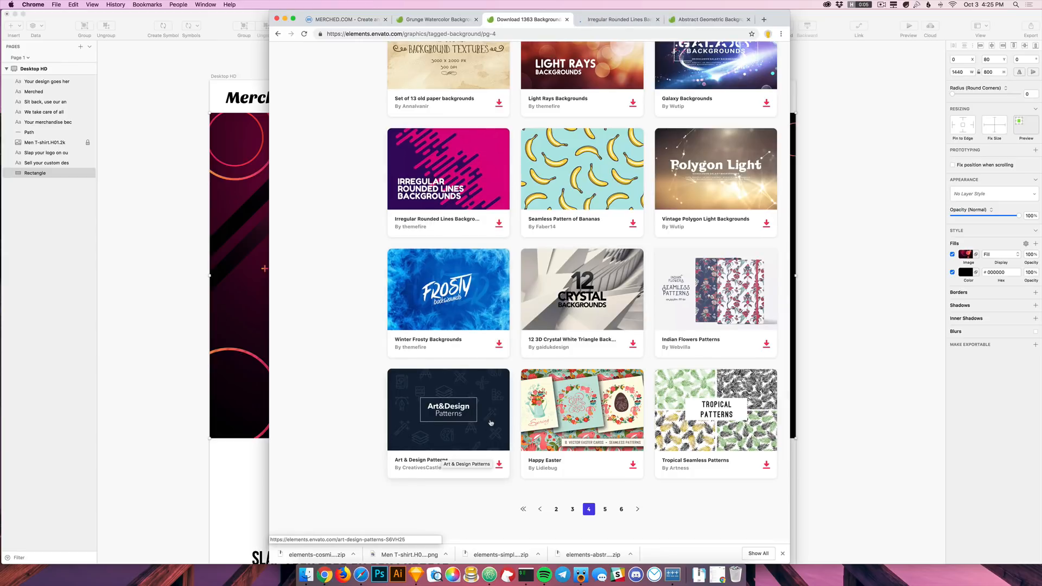
super+click(456, 441)
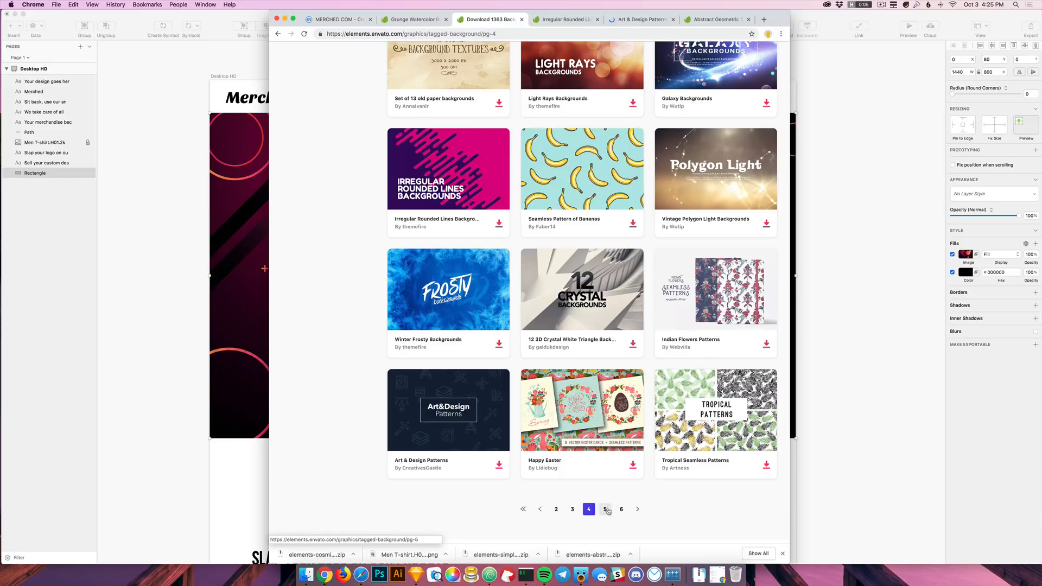
Step: Examine result page 5 of the graphics tagged "background" for hero backgrounds and close the Irregular Rounded Lines Backgrounds page
click(606, 509)
scroll(582, 280, down, 5)
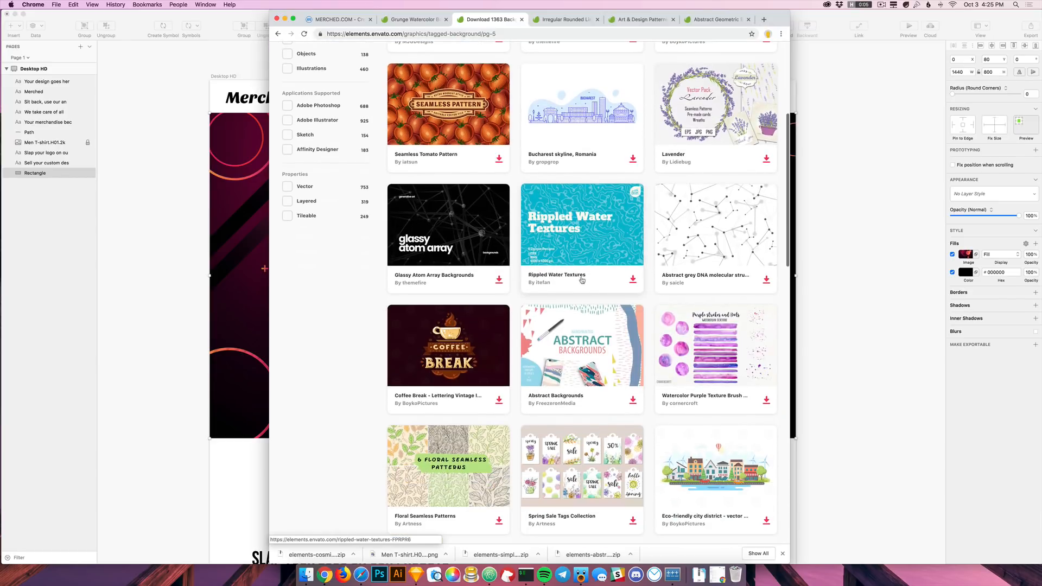
scroll(480, 227, down, 1)
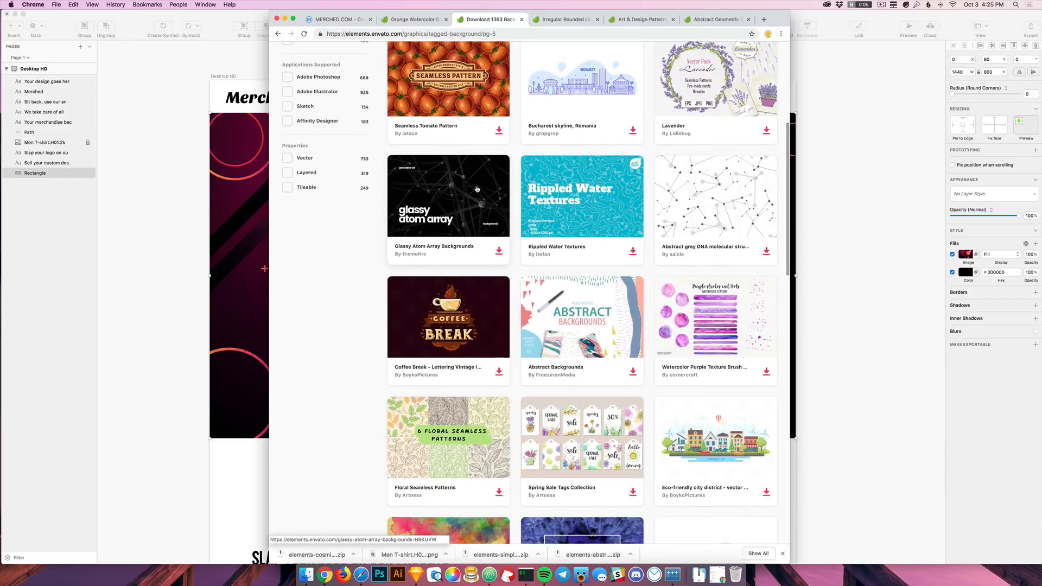
scroll(452, 206, down, 14)
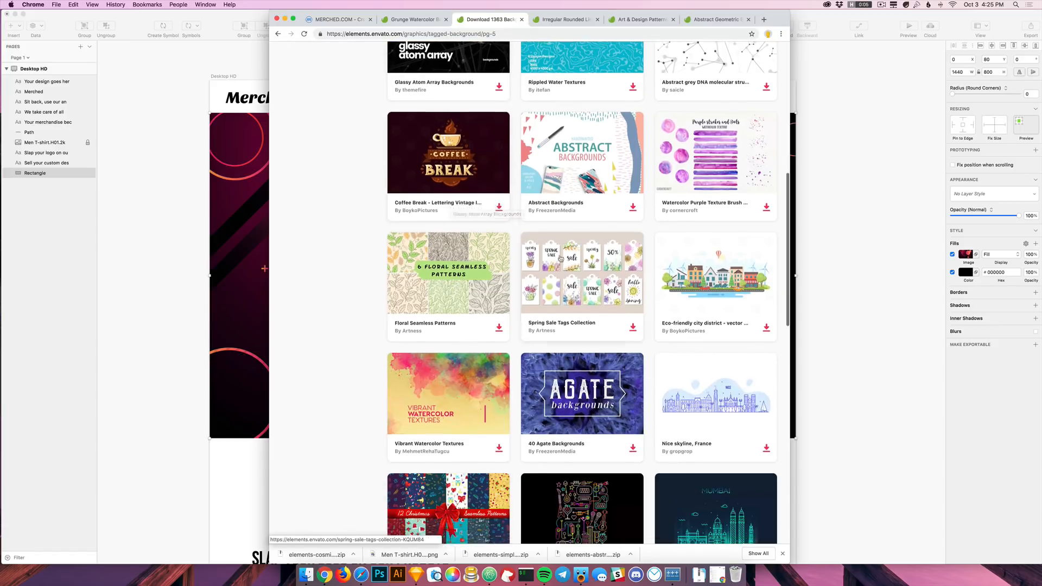
scroll(724, 285, down, 1)
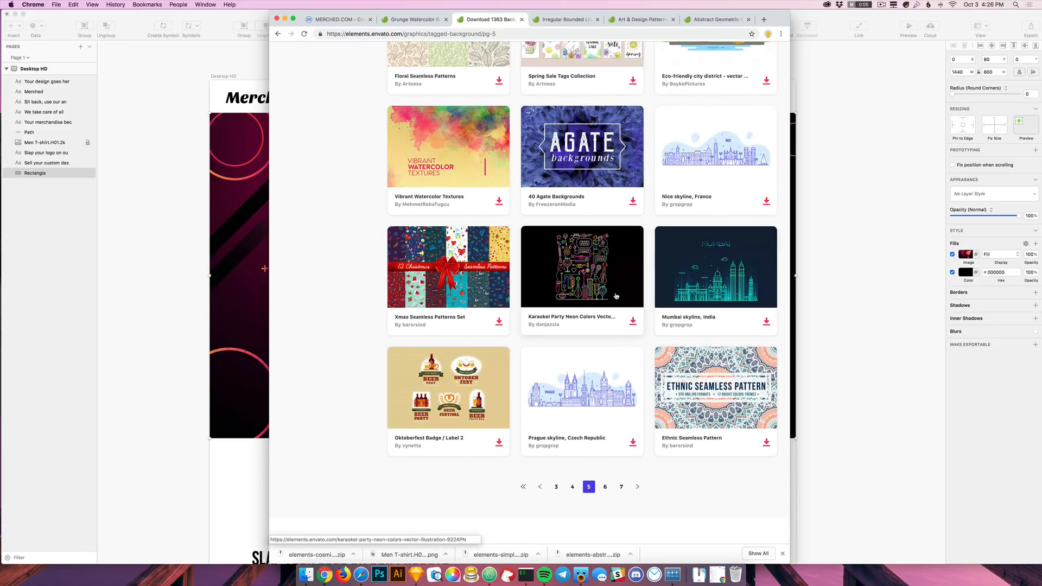
key(ctrl+Tab)
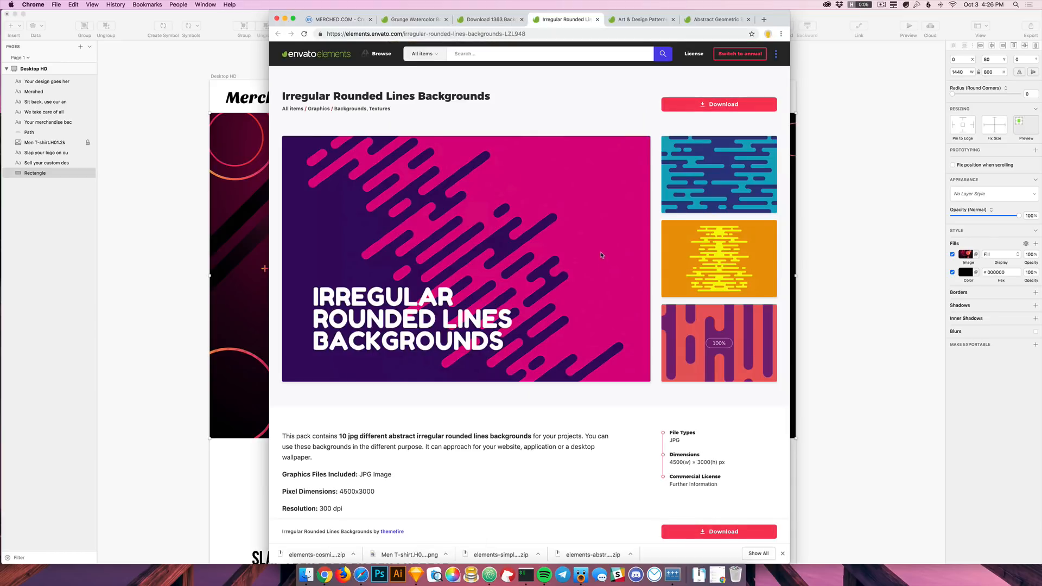
key(ctrl+w)
Step: From the Art & Design Patterns page, open 70+ Gradient Backgrounds in Sketch in a new tab and review its details
scroll(621, 300, down, 5)
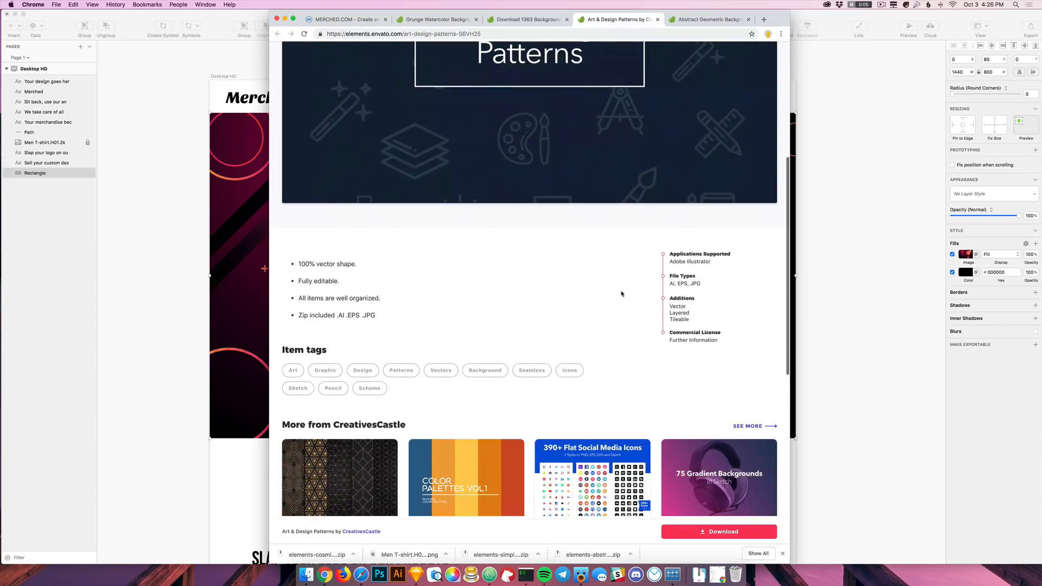
super+click(740, 493)
scroll(591, 310, down, 2)
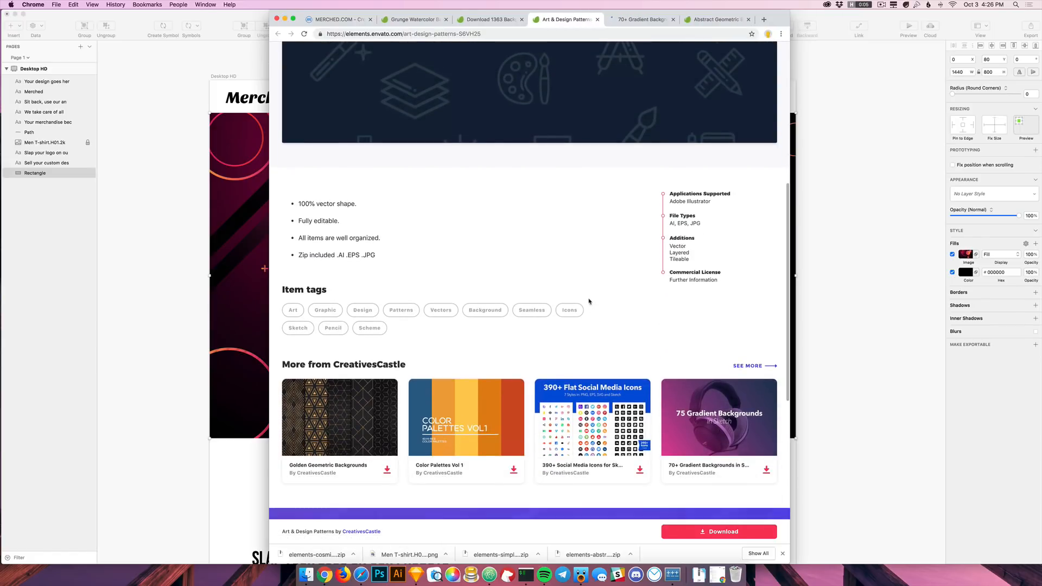
key(ctrl+Tab)
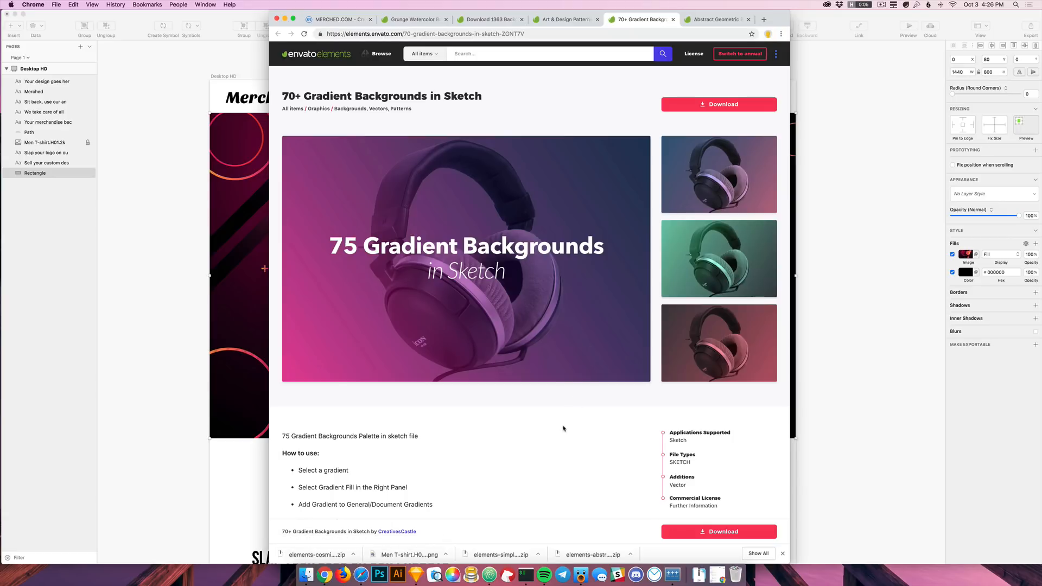
scroll(564, 429, down, 6)
scroll(543, 350, up, 5)
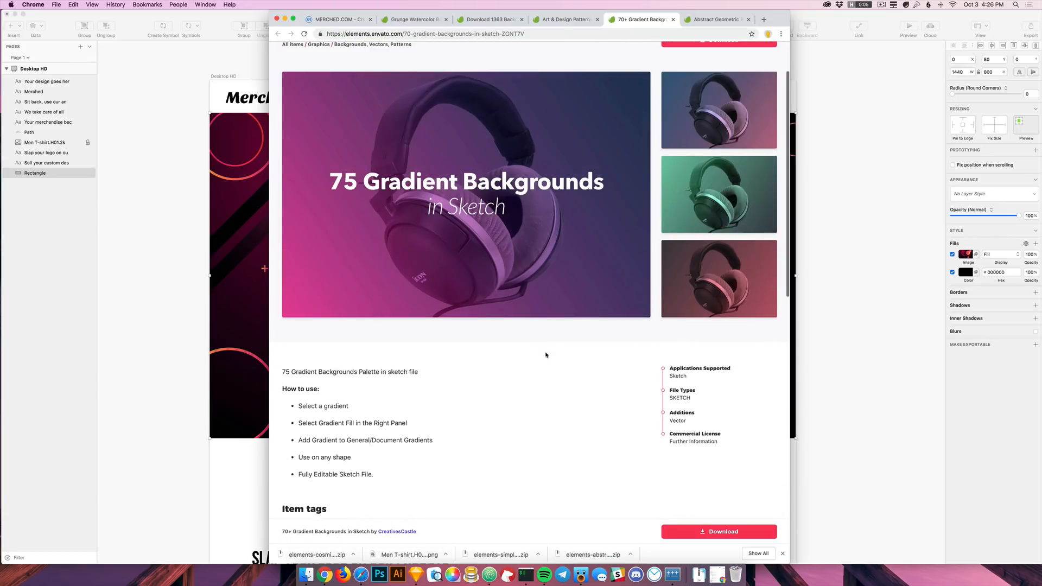
scroll(552, 378, up, 2)
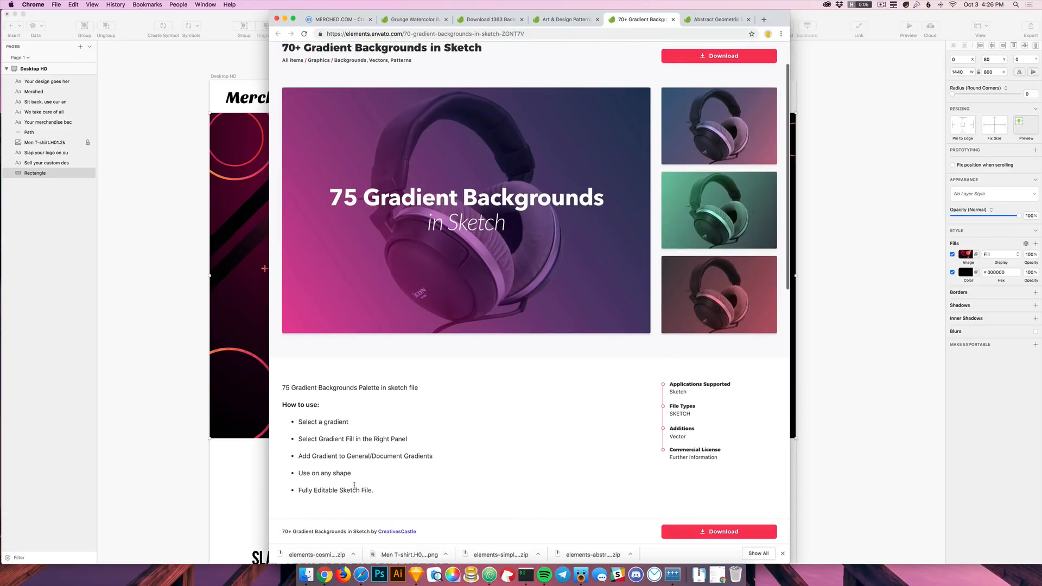
Step: Review the Abstract Geometric Backgrounds page and download the pack, adding the file to the Merched project
key(ctrl+Tab)
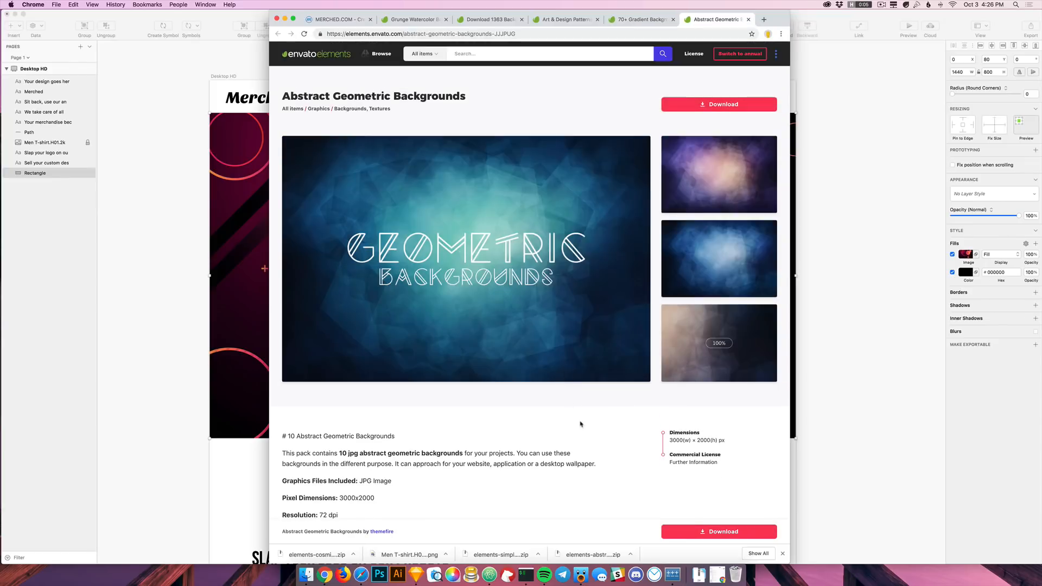
scroll(568, 429, down, 5)
scroll(553, 350, down, 5)
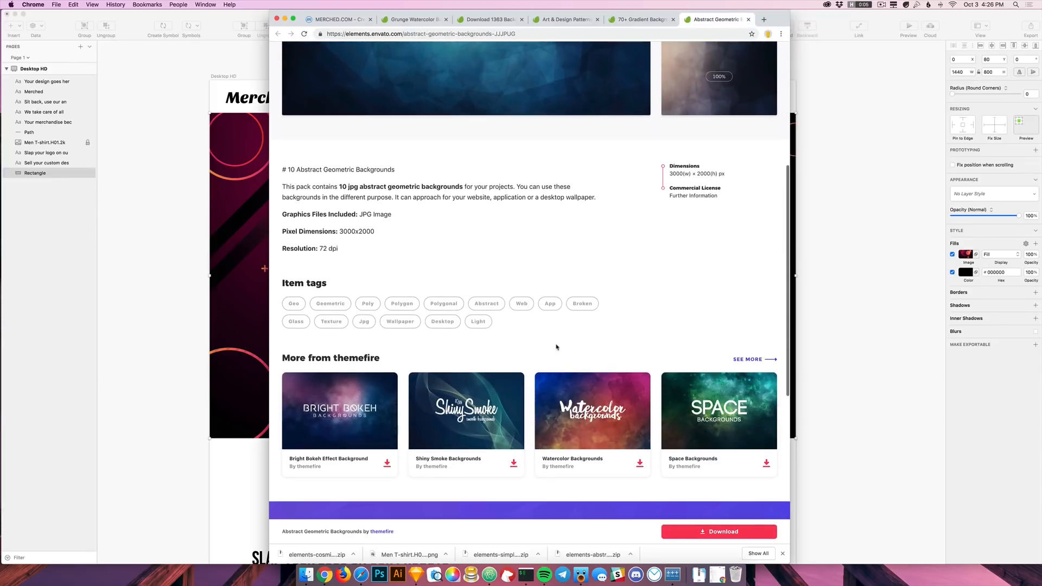
scroll(543, 336, up, 10)
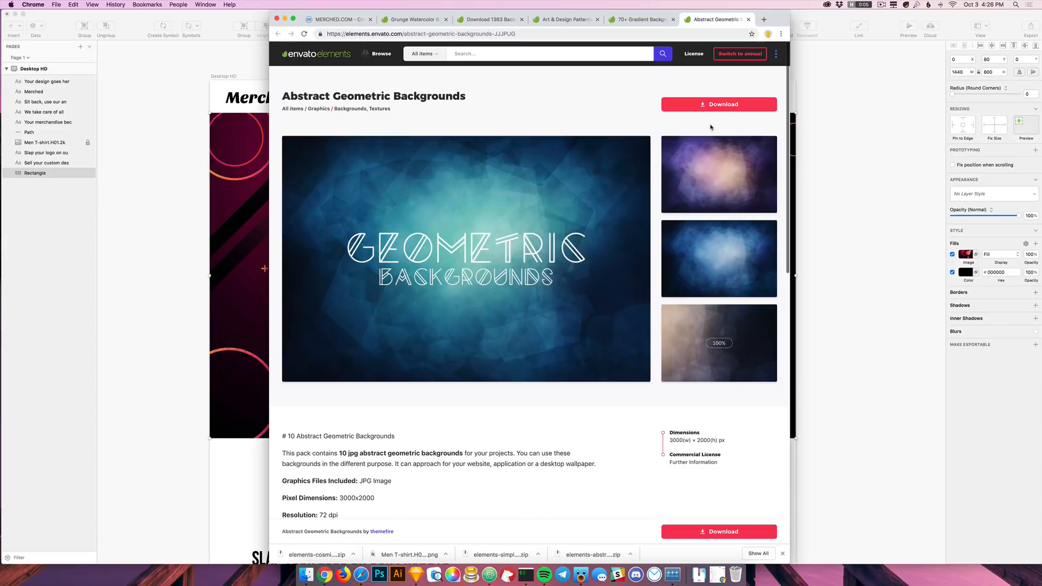
click(712, 106)
click(483, 293)
click(528, 387)
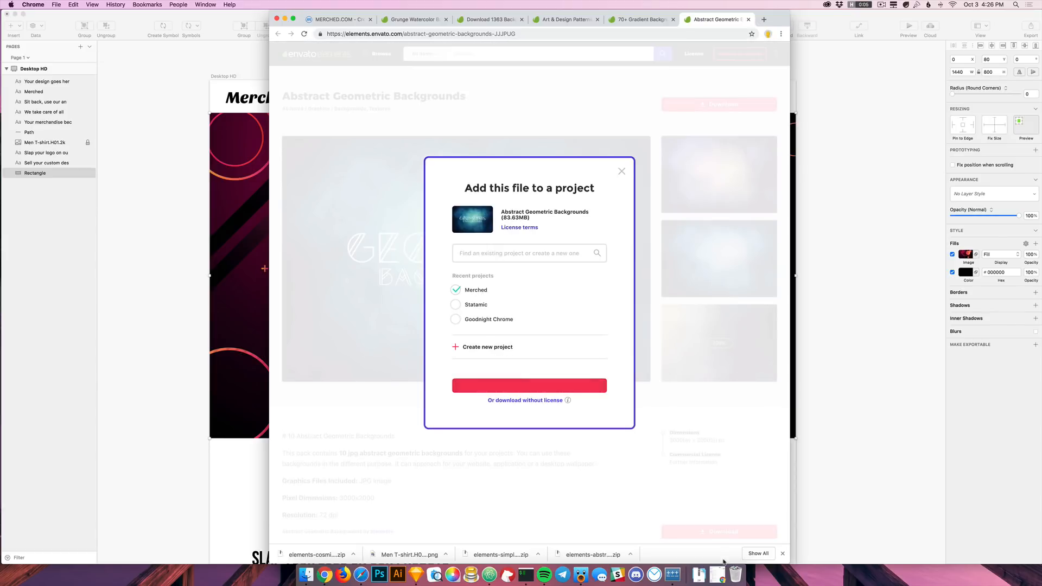
Step: Extract the Cosmic Nebula Backgrounds download and try its 01.jpg as the hero rectangle's image fill in Sketch
click(399, 555)
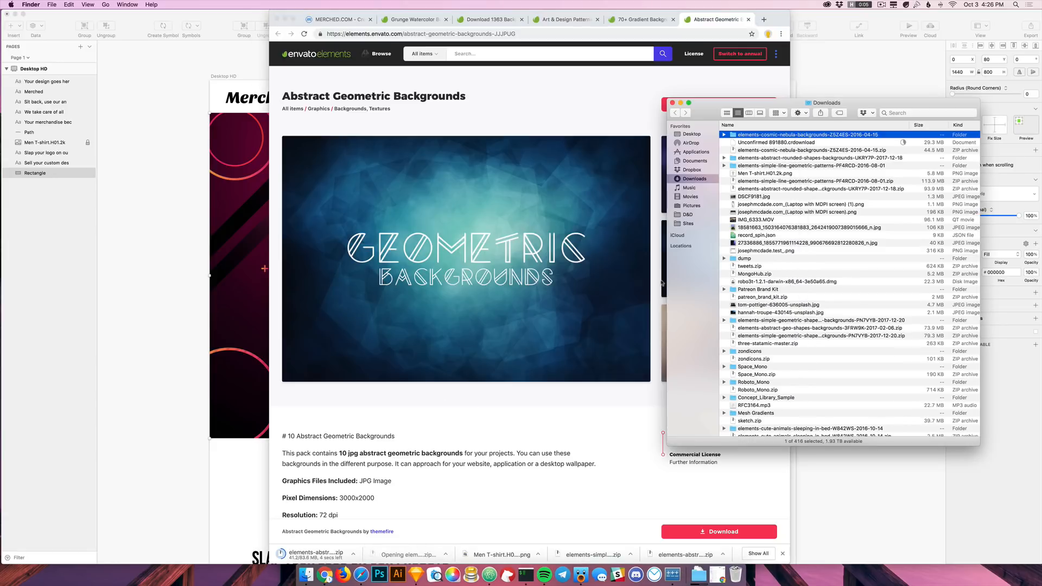
key(super+Down)
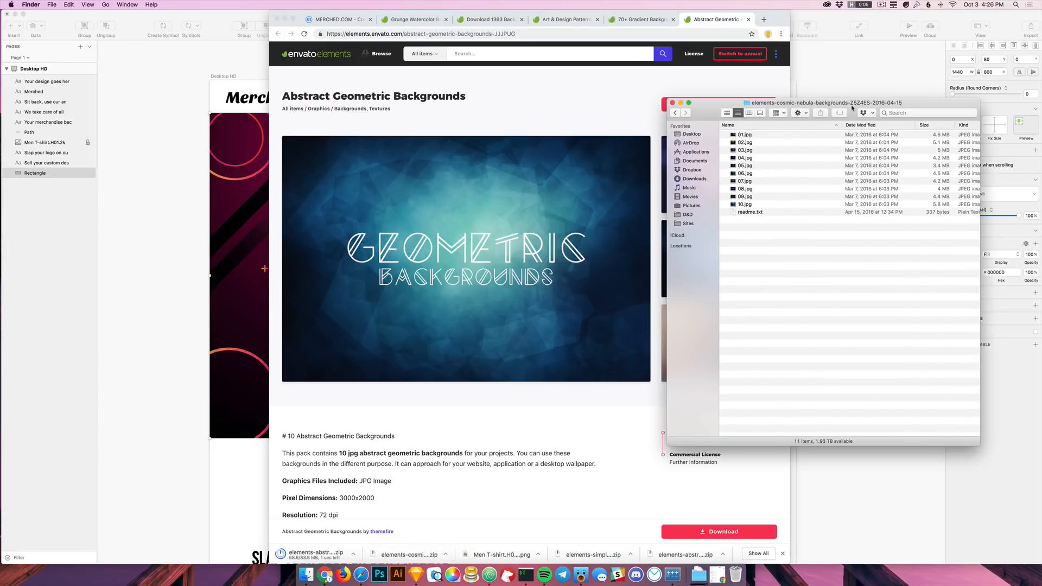
click(223, 231)
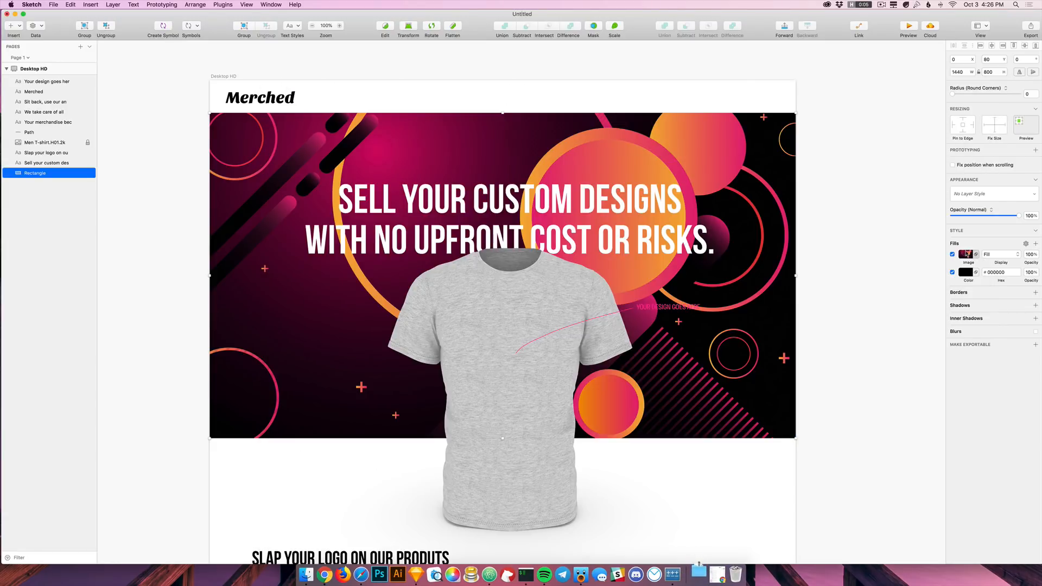
click(966, 254)
key(super+Tab)
drag(866, 103, 708, 271)
click(708, 271)
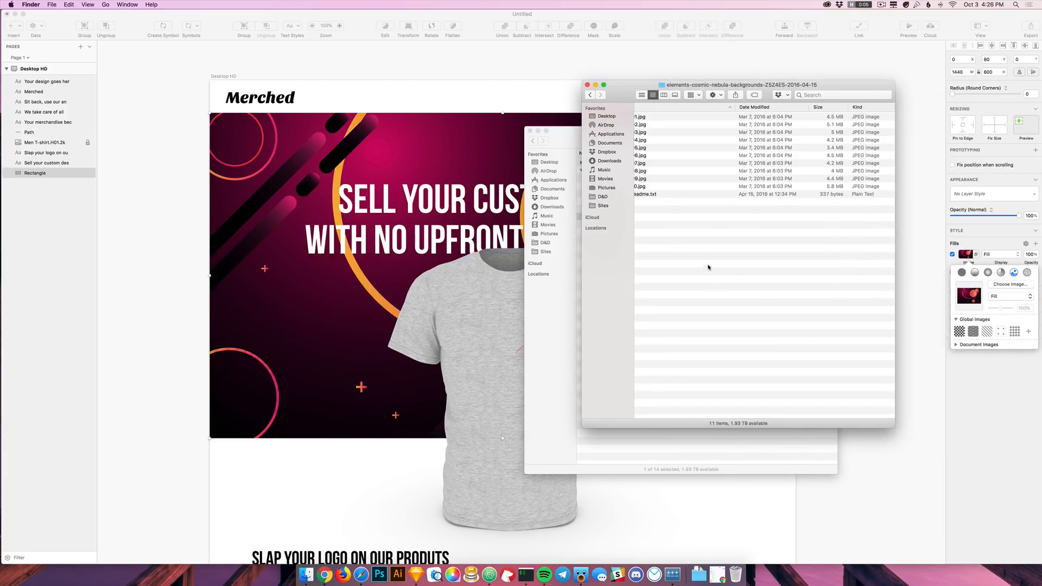
scroll(719, 197, left, 3)
drag(659, 117, 958, 290)
click(336, 284)
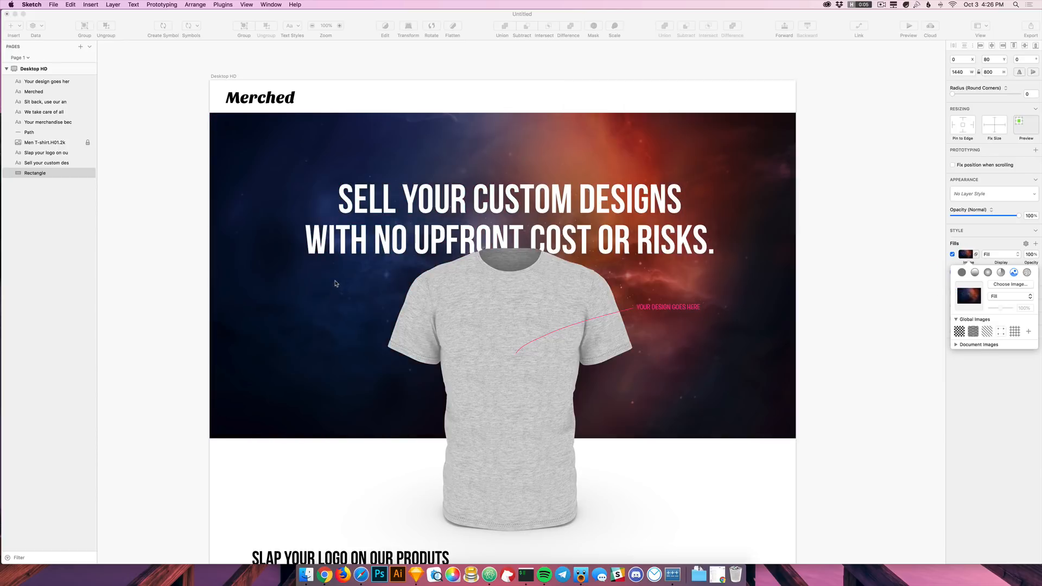
Step: Try 04.jpg from the Cosmic Nebula folder as the hero rectangle's image fill and deselect the rectangle to judge it
key(super+Tab)
drag(646, 141, 821, 279)
click(821, 277)
scroll(814, 220, left, 2)
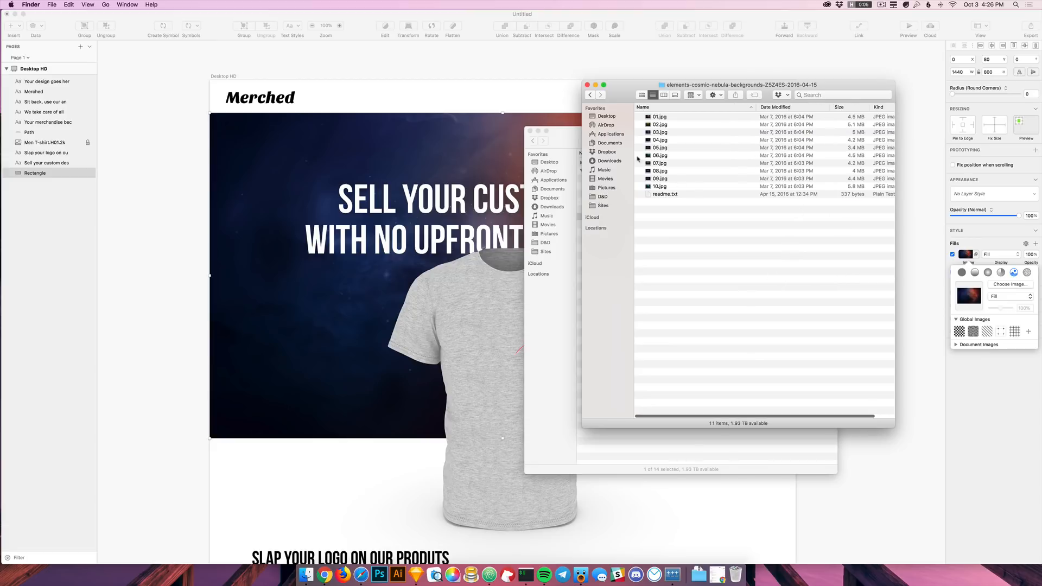
drag(646, 142, 969, 296)
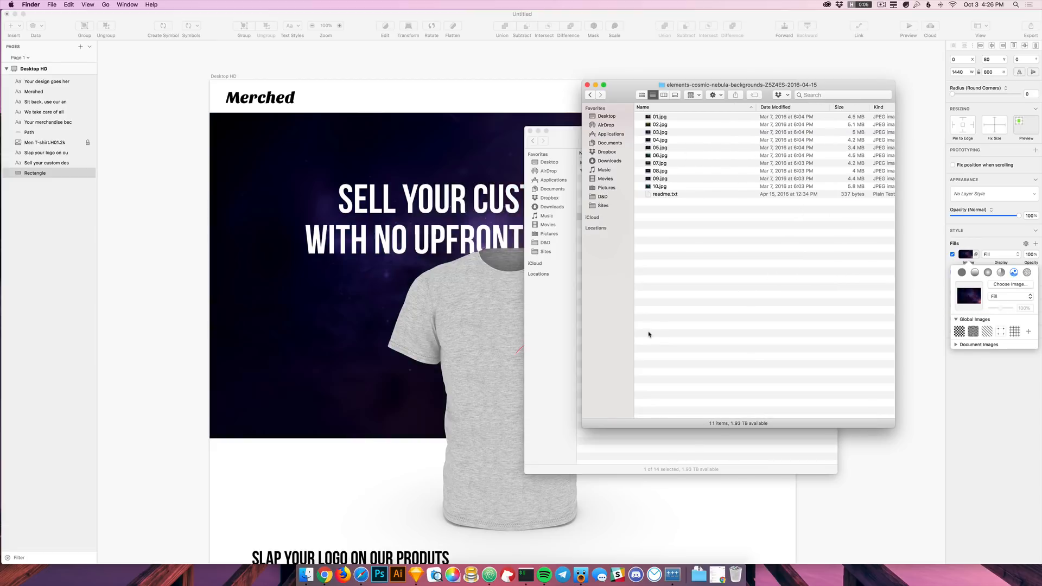
key(super+Tab)
click(838, 423)
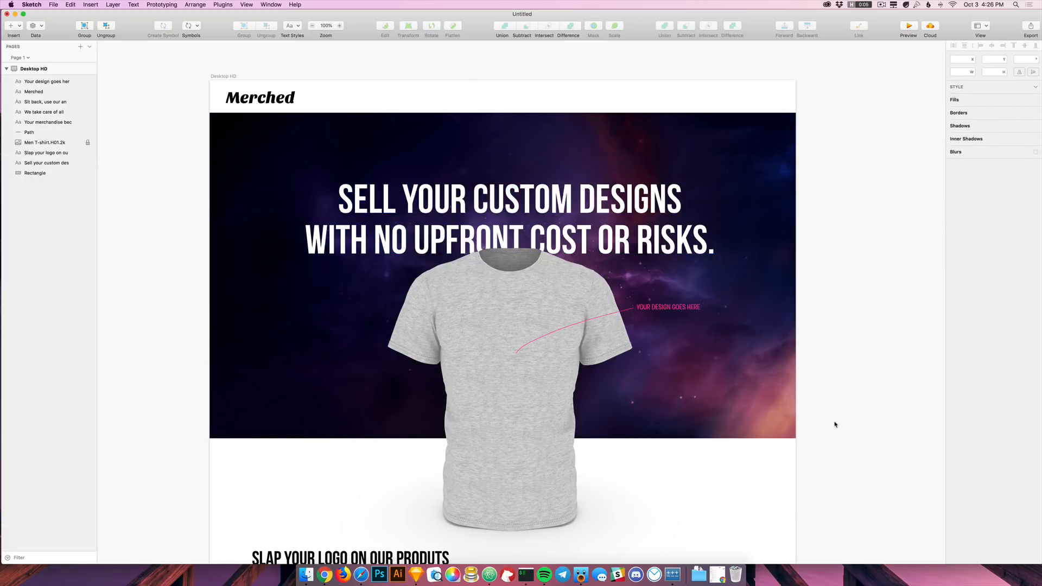
Step: Try the Fit display mode on the hero rectangle's image fill and switch it back to Fill
key(super+Tab)
key(super+Tab)
click(774, 274)
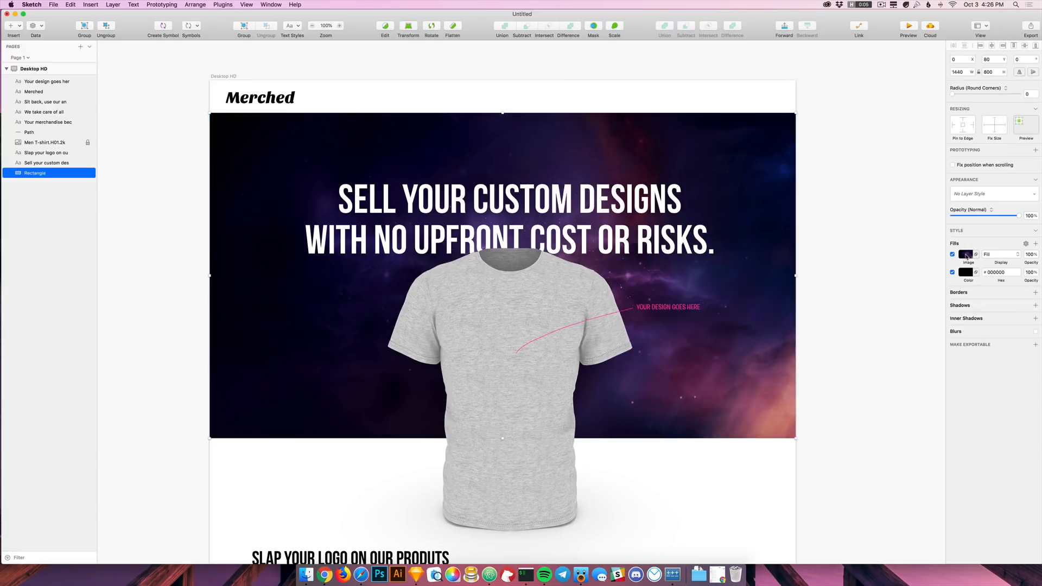
click(995, 255)
click(996, 261)
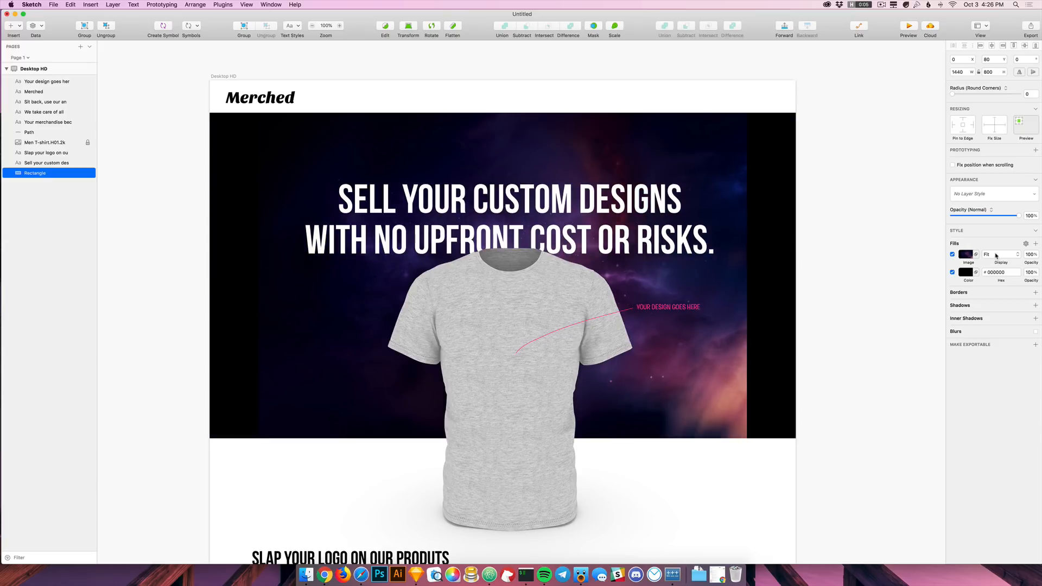
click(998, 254)
click(995, 248)
Step: Try 09.jpg from the Cosmic Nebula folder as the hero rectangle's image fill
click(968, 255)
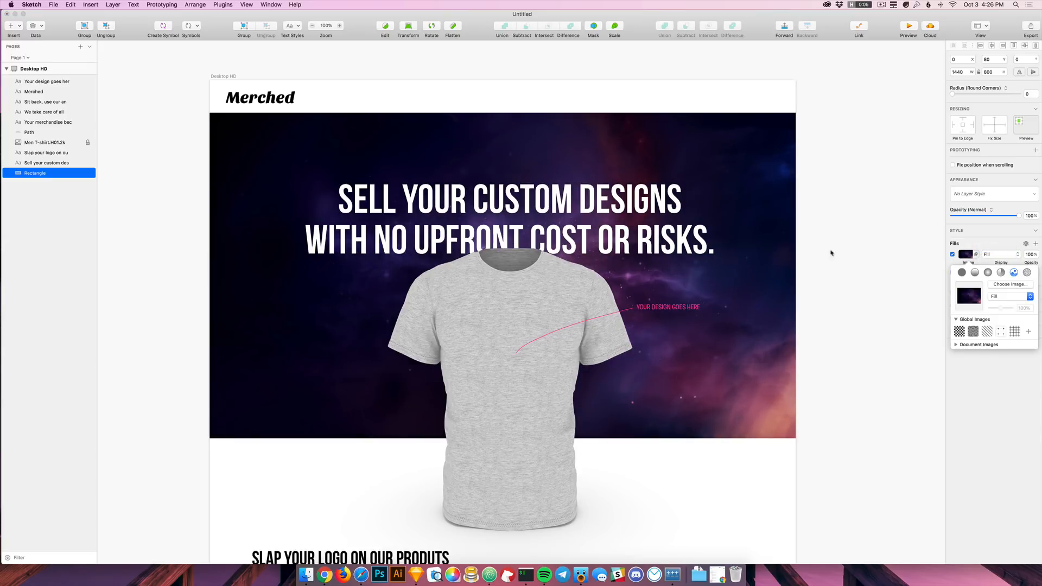
key(super+Tab)
mouse_move(667, 179)
mouse_down()
mouse_move(937, 258)
mouse_move(973, 295)
mouse_up()
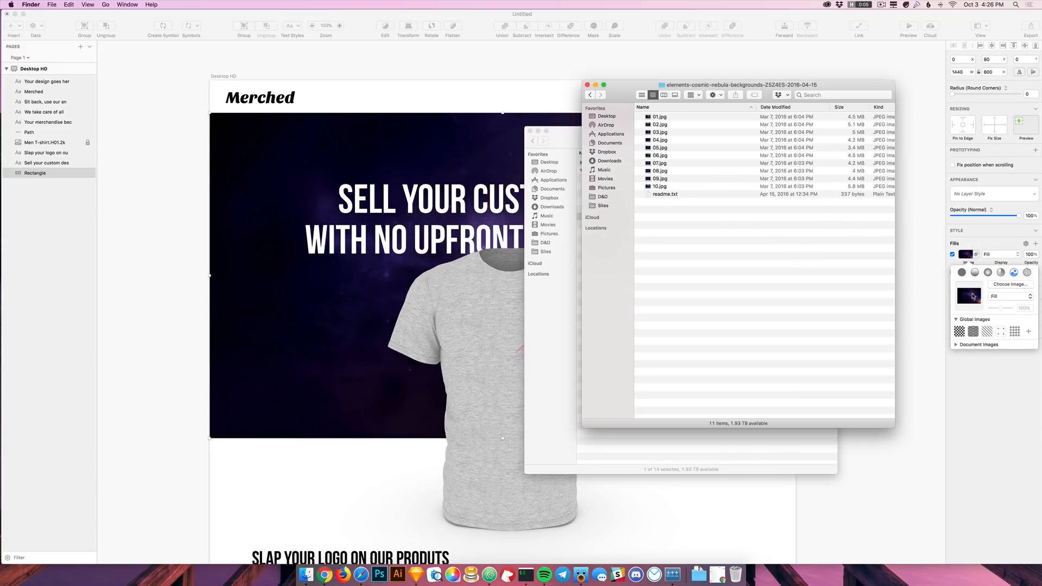
click(447, 278)
click(815, 401)
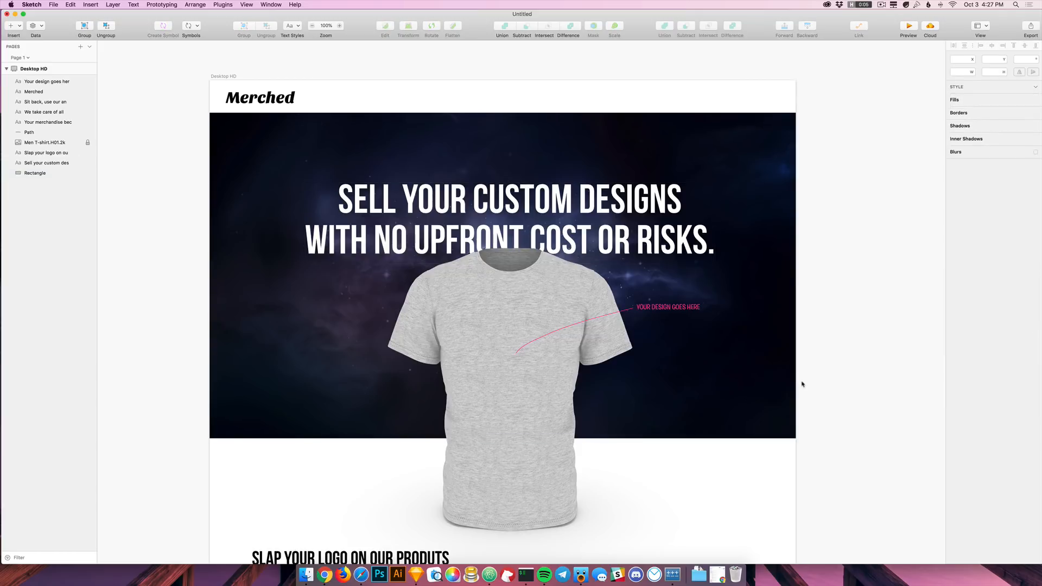
Step: Close the Cosmic Nebula folder and set 07.jpg from the abstract rounded shapes JPG folder as the hero rectangle's image fill
key(super+Tab)
key(super+w)
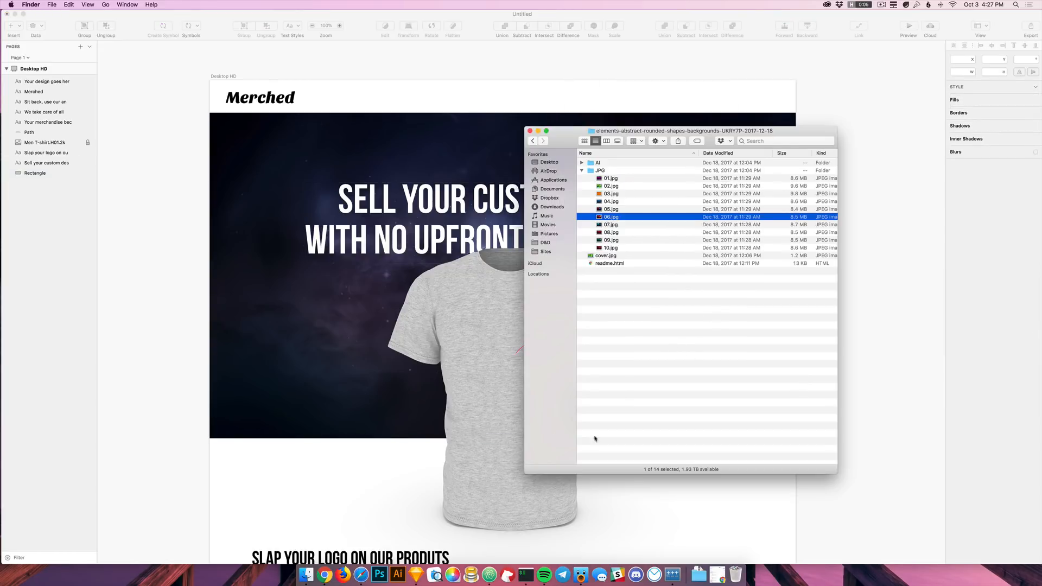
click(348, 315)
click(969, 254)
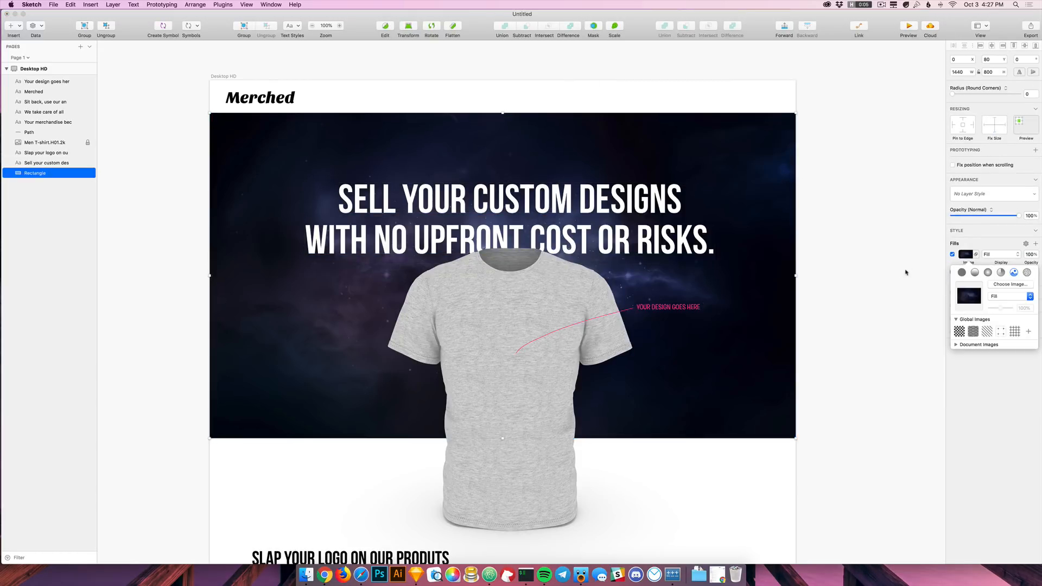
key(super+Tab)
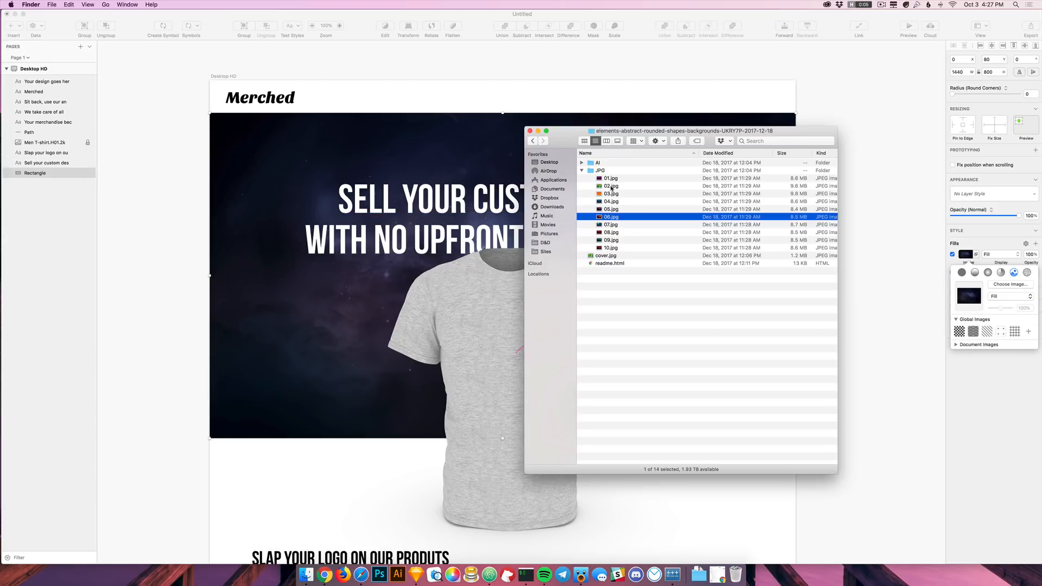
mouse_move(610, 224)
mouse_down()
mouse_move(907, 271)
mouse_move(969, 296)
mouse_up()
click(350, 417)
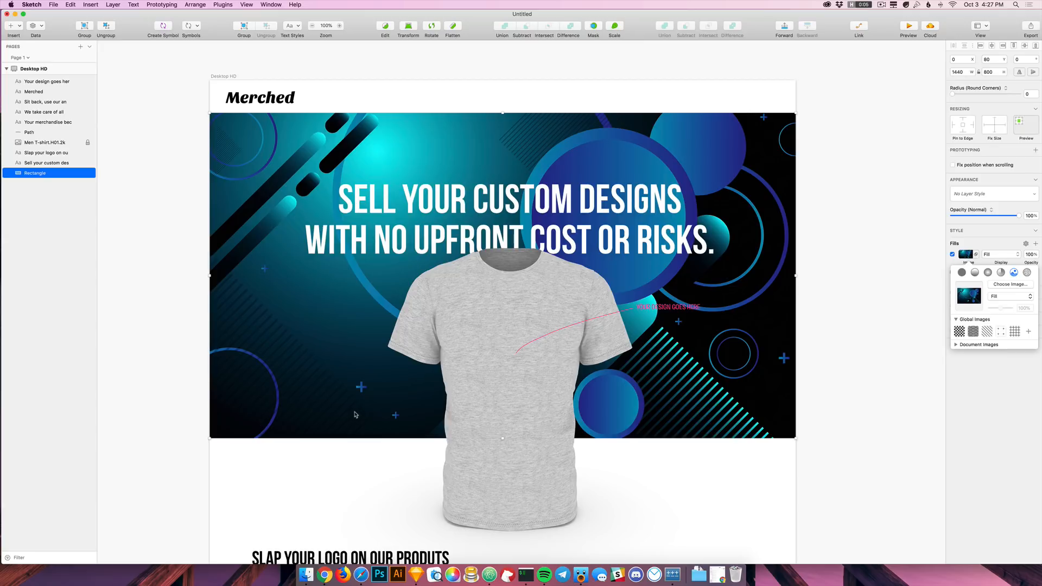
Step: Close the abstract rounded shapes folder and extract the downloaded Abstract Geometric Backgrounds archive
key(super+Tab)
key(super+w)
click(700, 574)
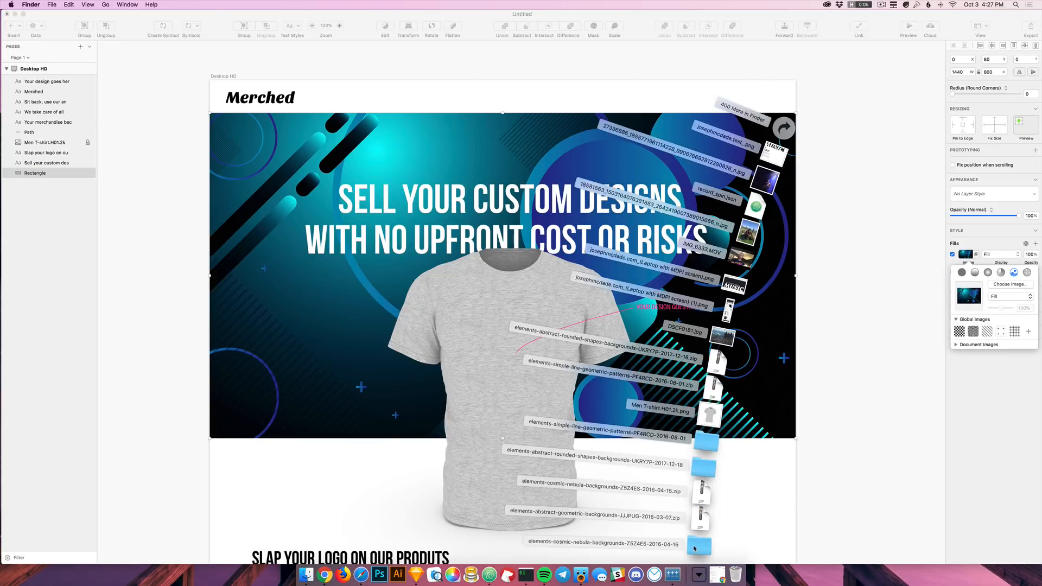
click(325, 574)
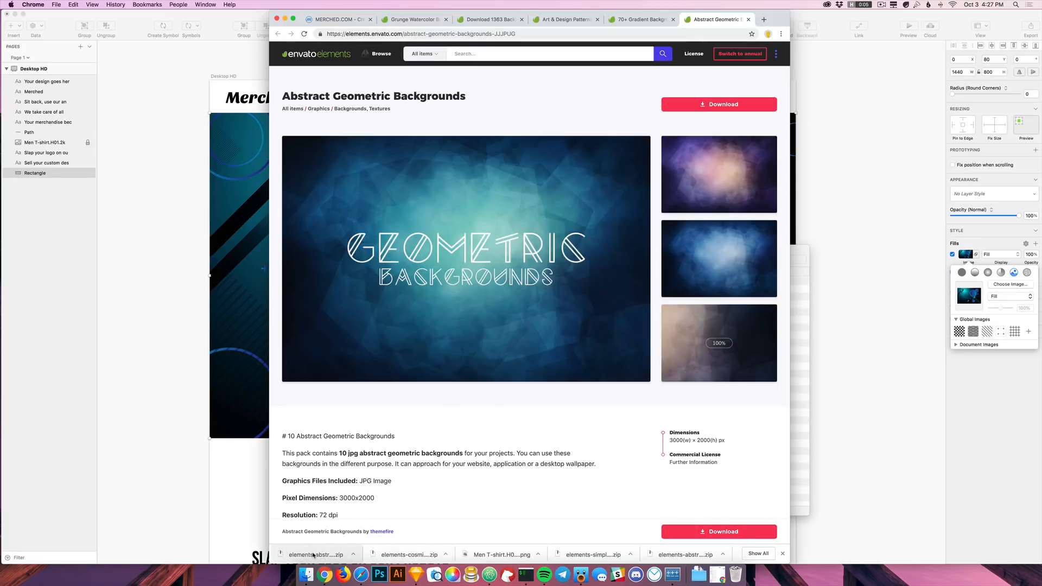
click(691, 579)
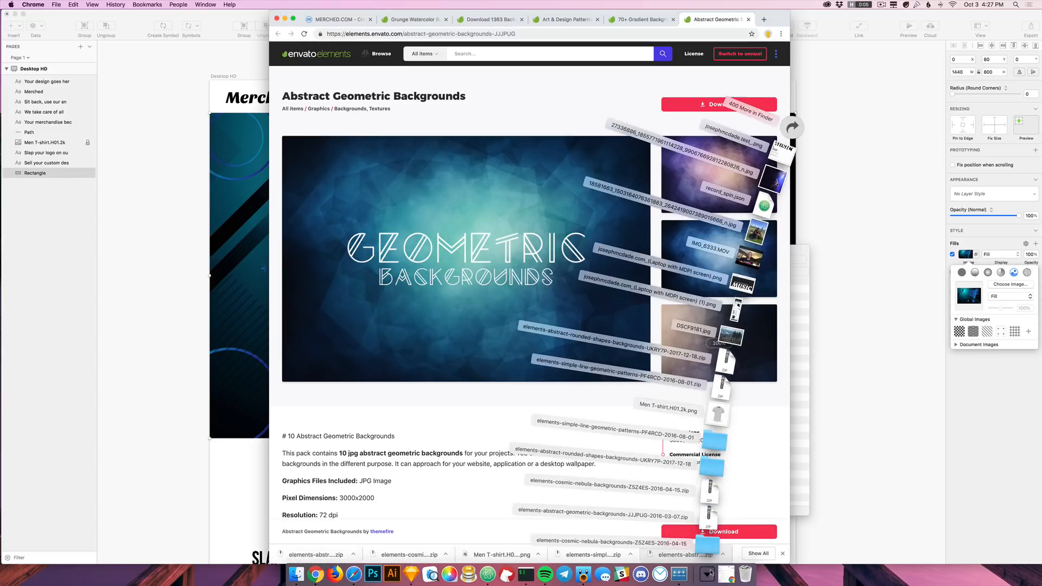
click(706, 520)
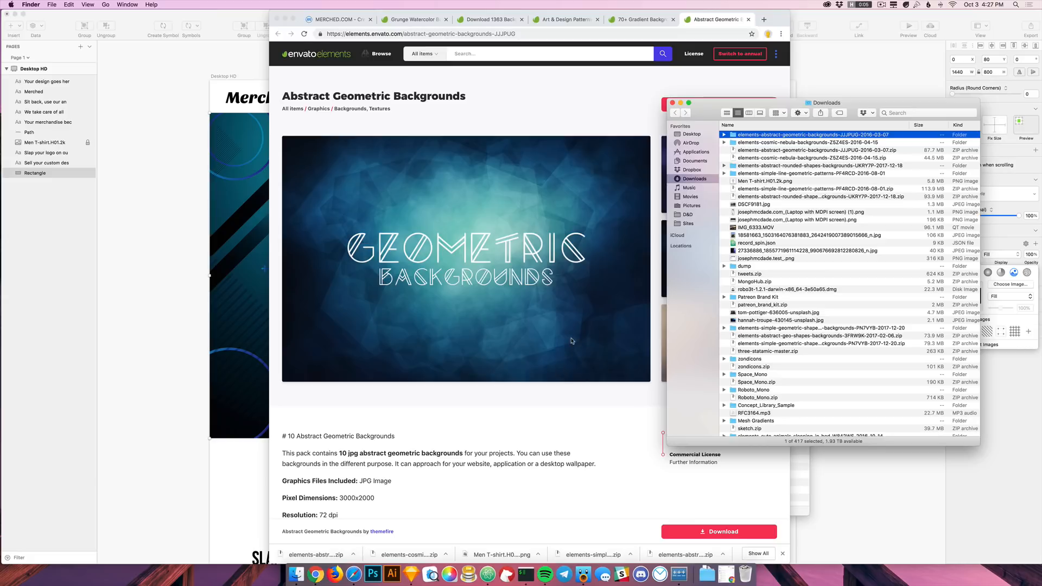
Step: Open the extracted Abstract Geometric Backgrounds folder and preview its JPG images to compare them, ending on 04.jpg
key(super+Down)
key(Down)
key(space)
key(Down)
key(Down)
key(Down)
key(Down)
key(Up)
key(space)
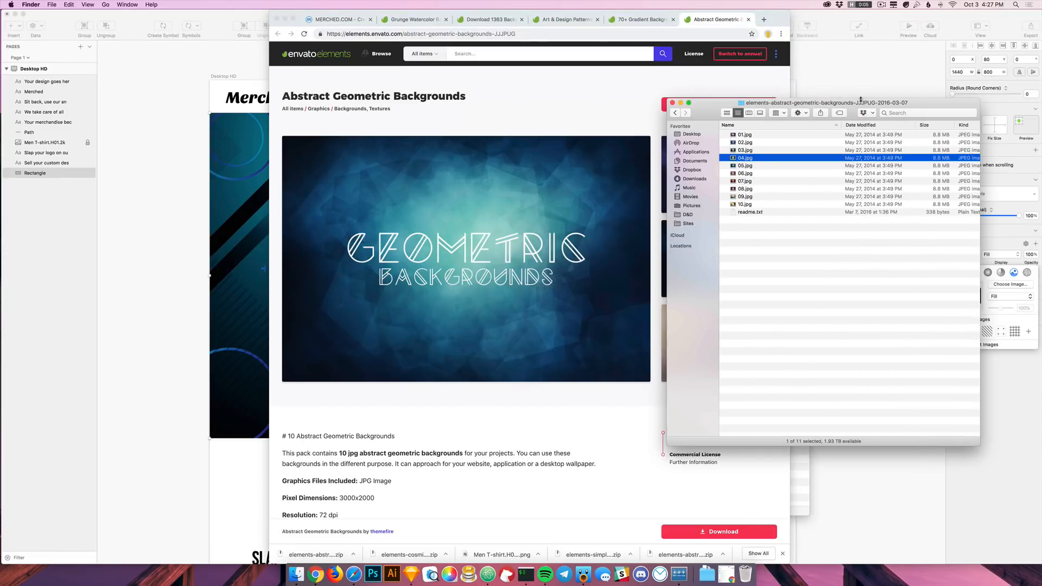
Step: Set 04.jpg from the Abstract Geometric Backgrounds folder as the hero rectangle's image fill
drag(863, 102, 760, 119)
drag(641, 175, 976, 299)
click(229, 299)
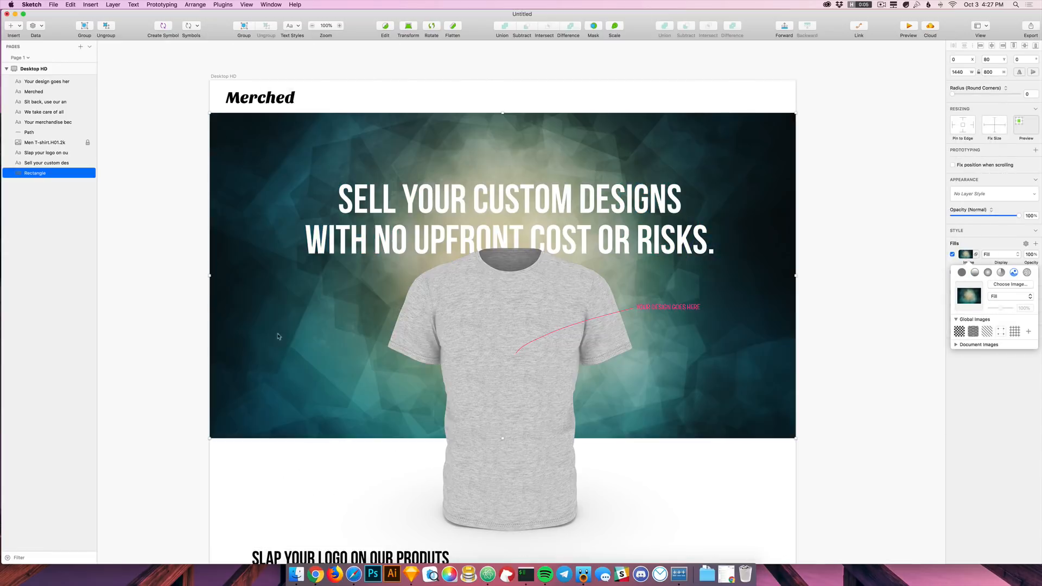
click(829, 418)
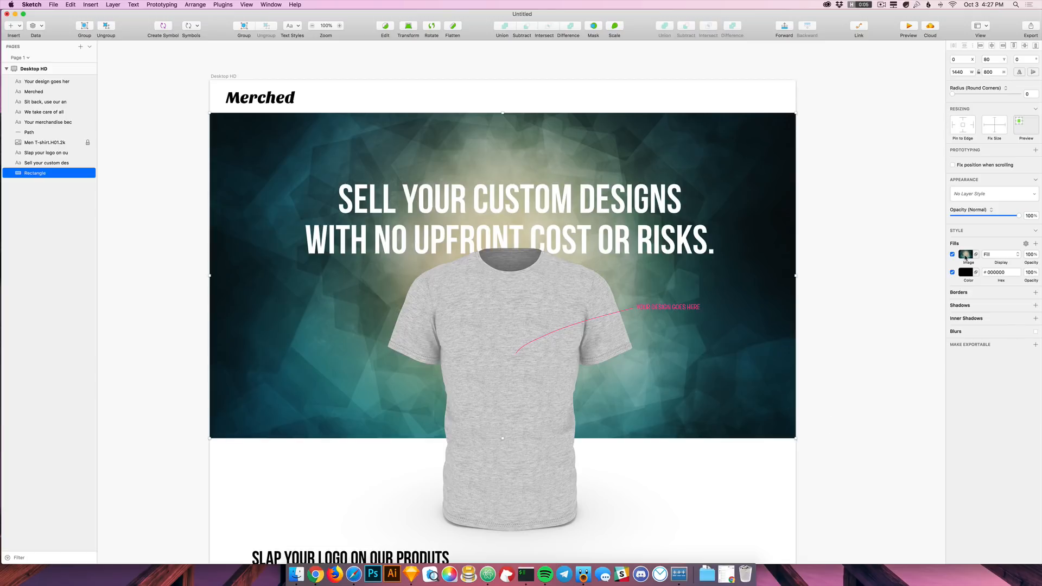
Step: Toggle the hero rectangle's black colour fill and its image fill off and back on to compare them
click(953, 274)
click(953, 273)
click(953, 256)
click(952, 256)
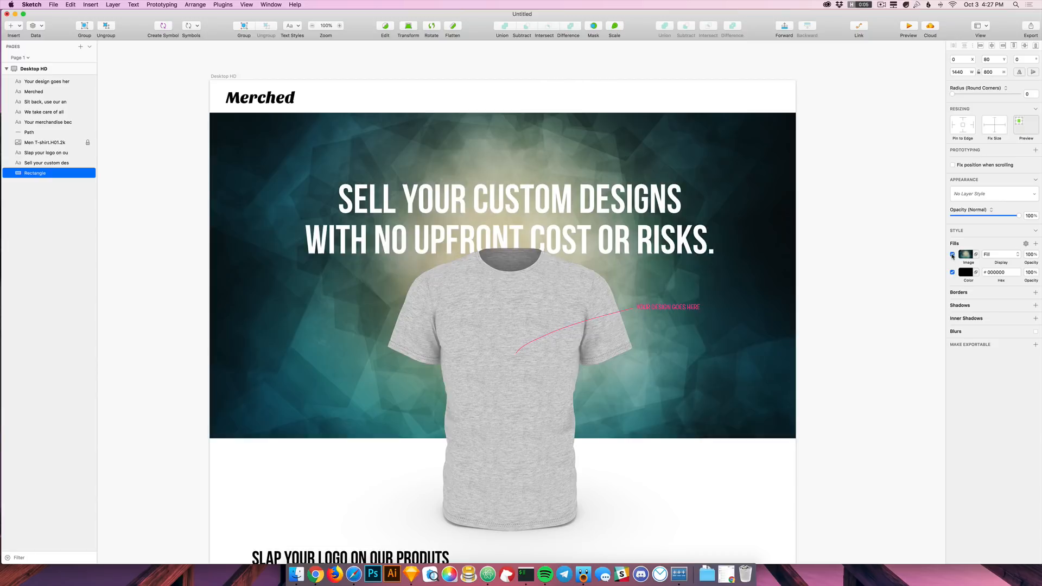
click(844, 340)
Step: Add a shadow with X 0, Y 12 and blur 25 to the hero headline, and disable the mistakenly added border
click(687, 240)
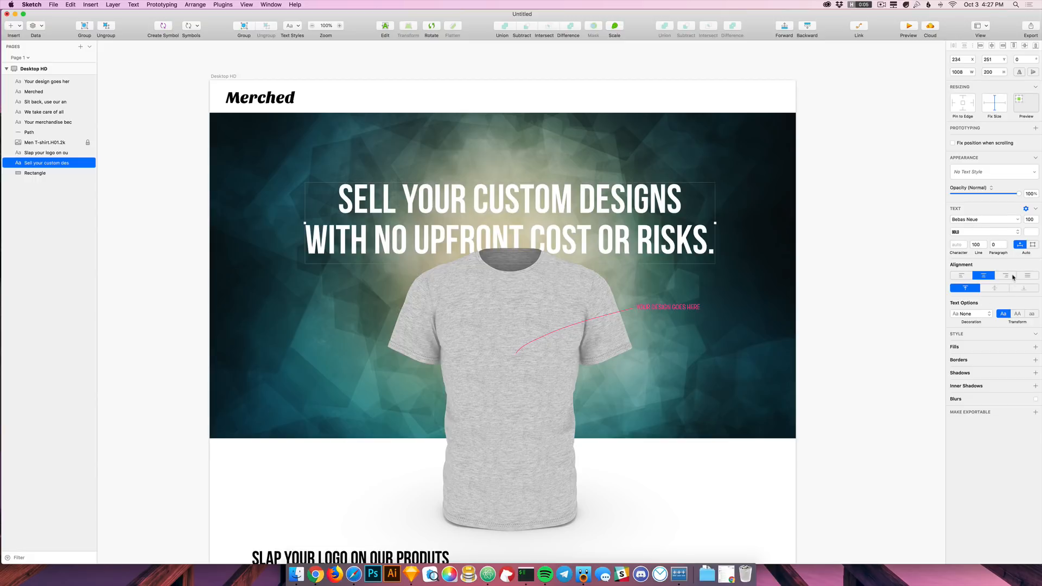
click(975, 375)
mouse_move(1016, 392)
mouse_down()
mouse_move(1003, 393)
mouse_move(1024, 391)
mouse_up()
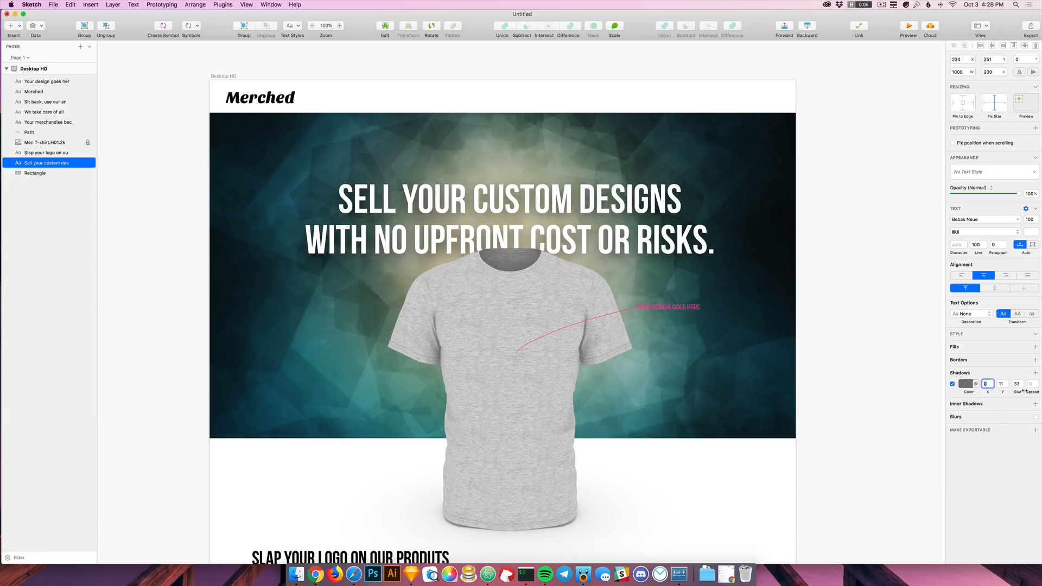
click(967, 384)
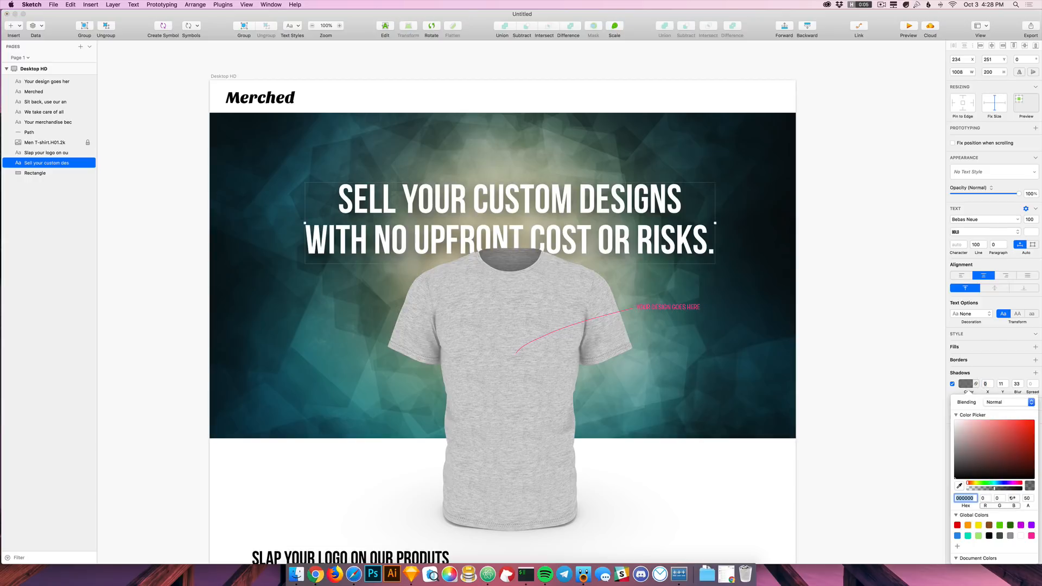
click(993, 363)
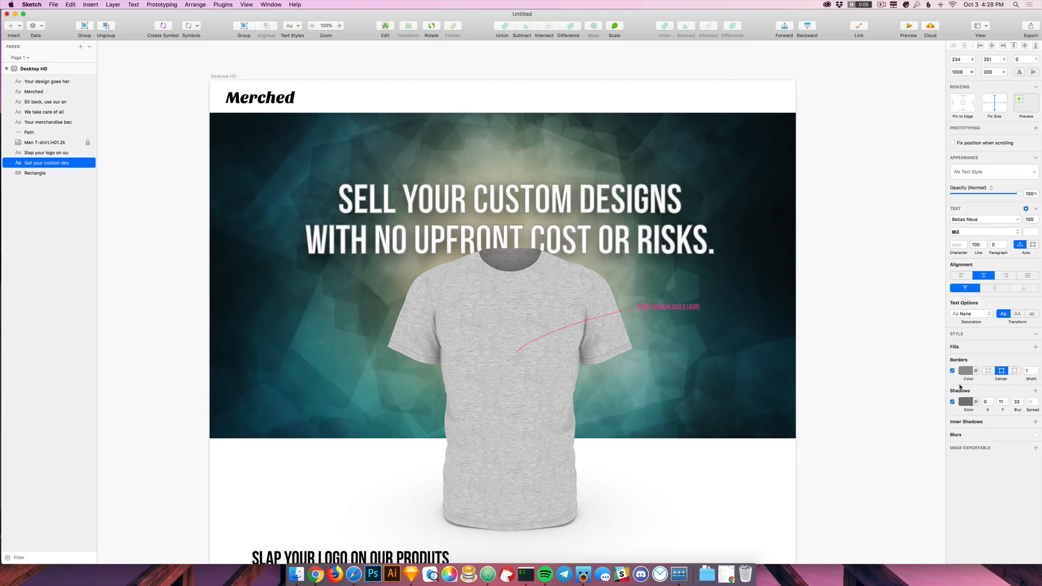
click(953, 370)
mouse_move(1017, 410)
mouse_down()
mouse_move(999, 411)
mouse_move(1018, 409)
mouse_up()
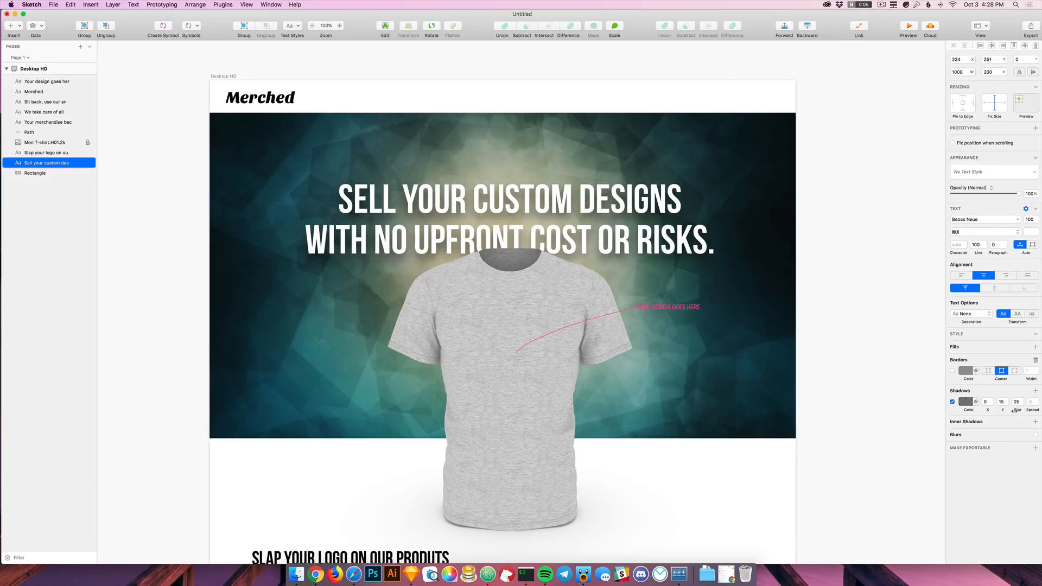
Step: Set the alpha of the hero headline's black shadow colour to 35
click(966, 401)
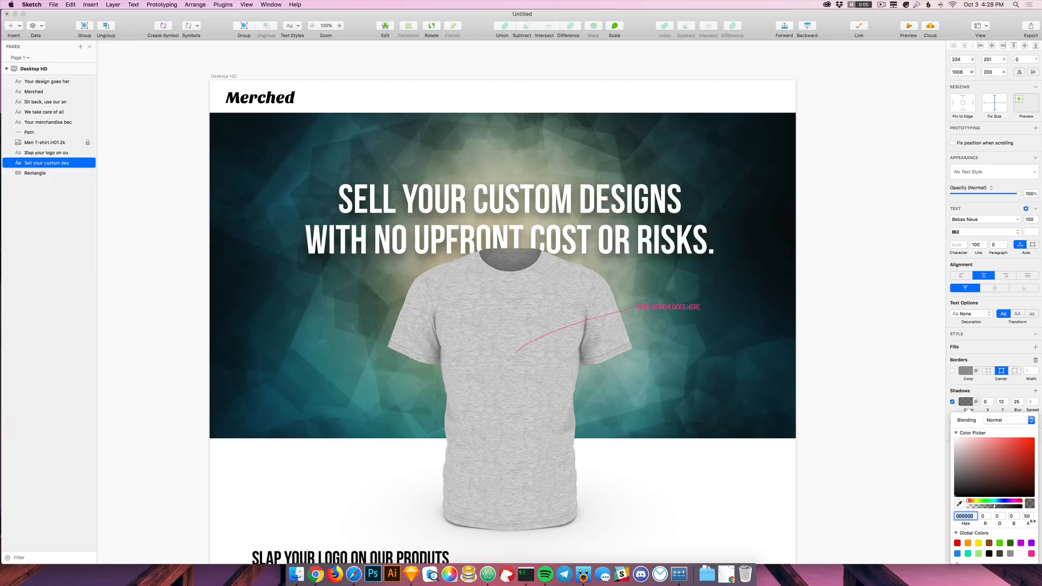
drag(1027, 523, 1022, 521)
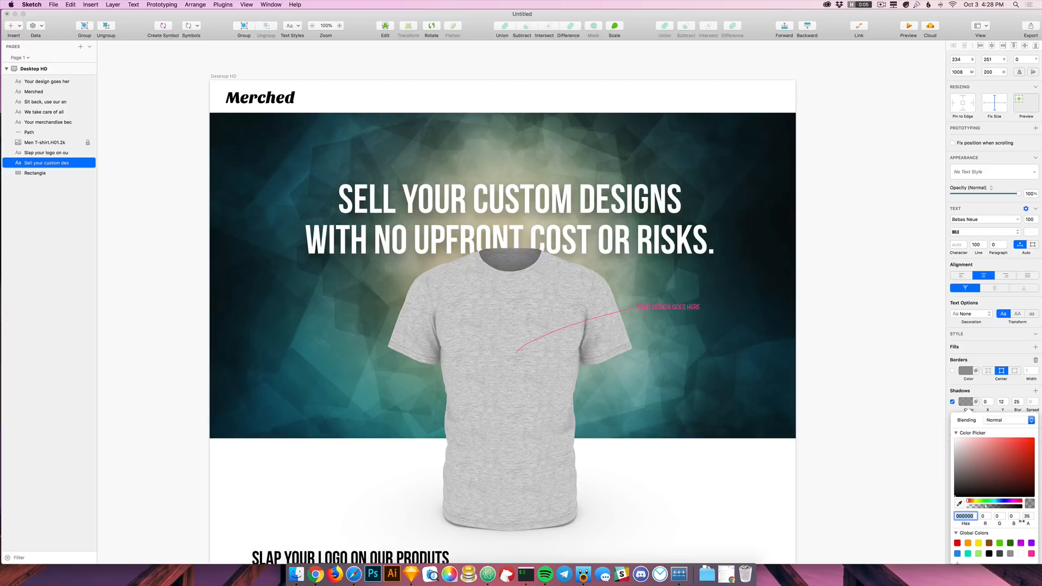
click(838, 339)
click(838, 340)
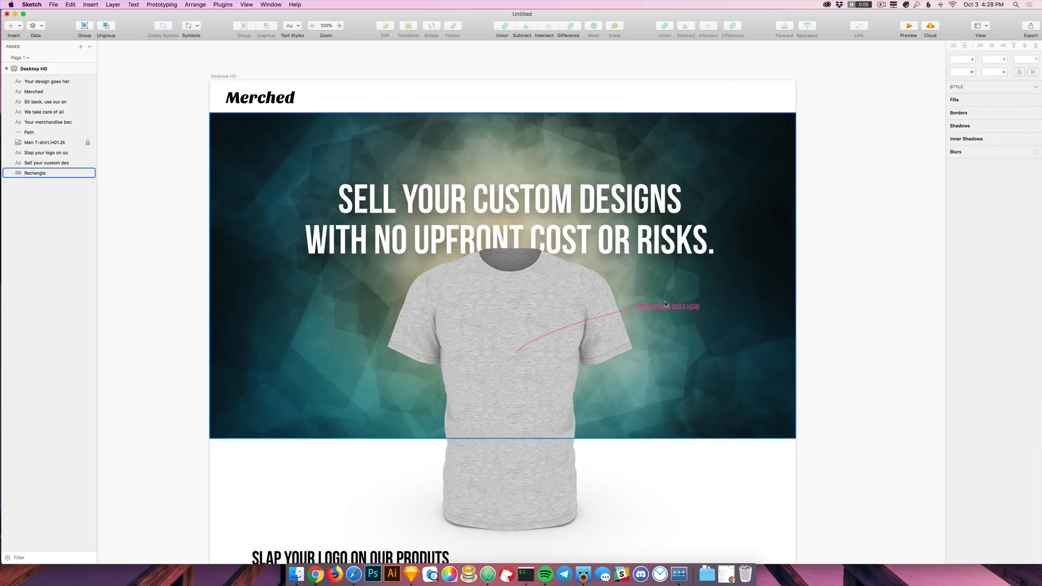
Step: Recolour the "Your design goes here" caption beside the T-shirt to light green (CEFD9E)
click(697, 306)
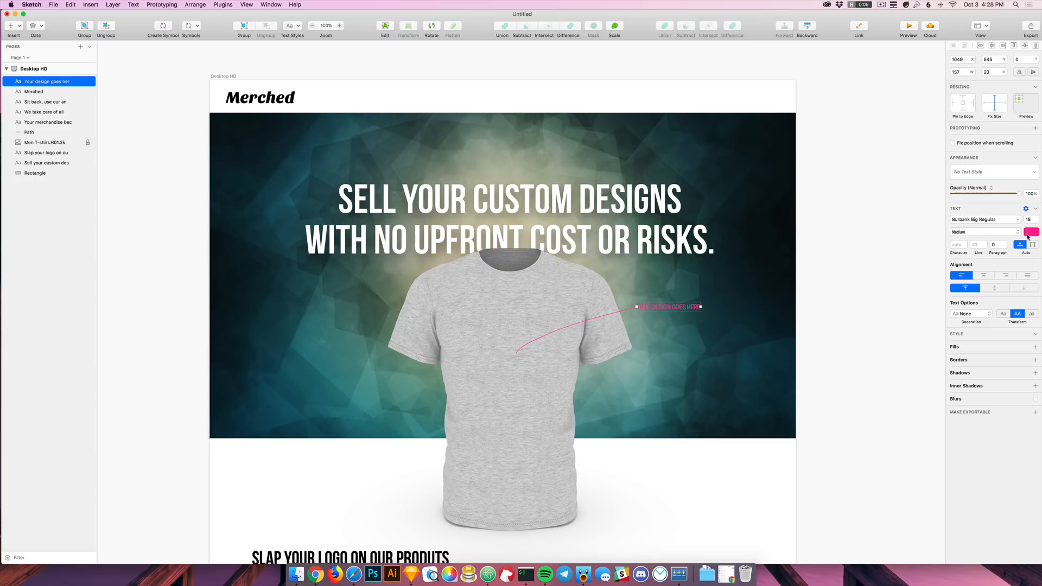
click(1025, 234)
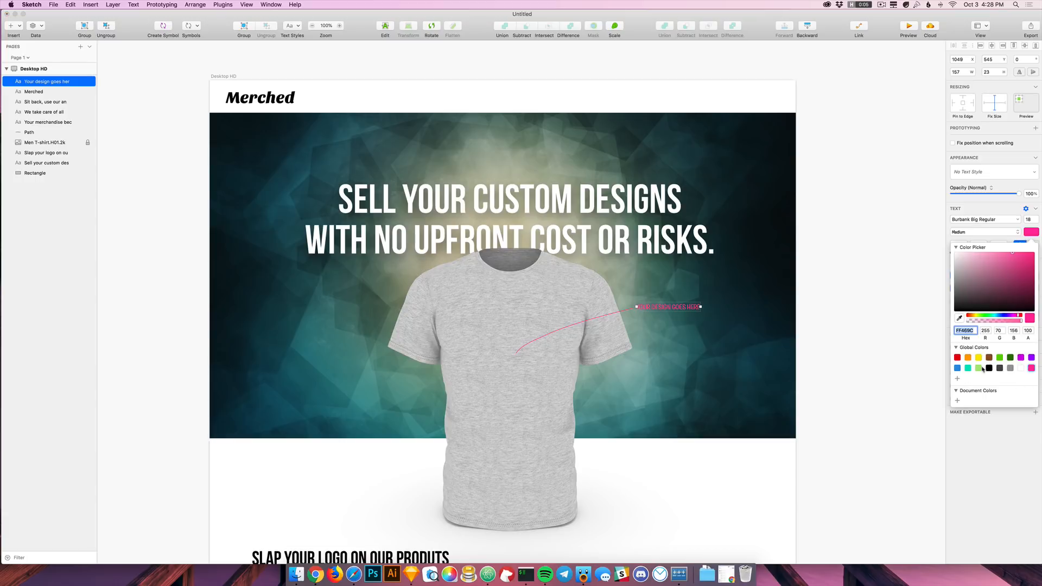
click(980, 368)
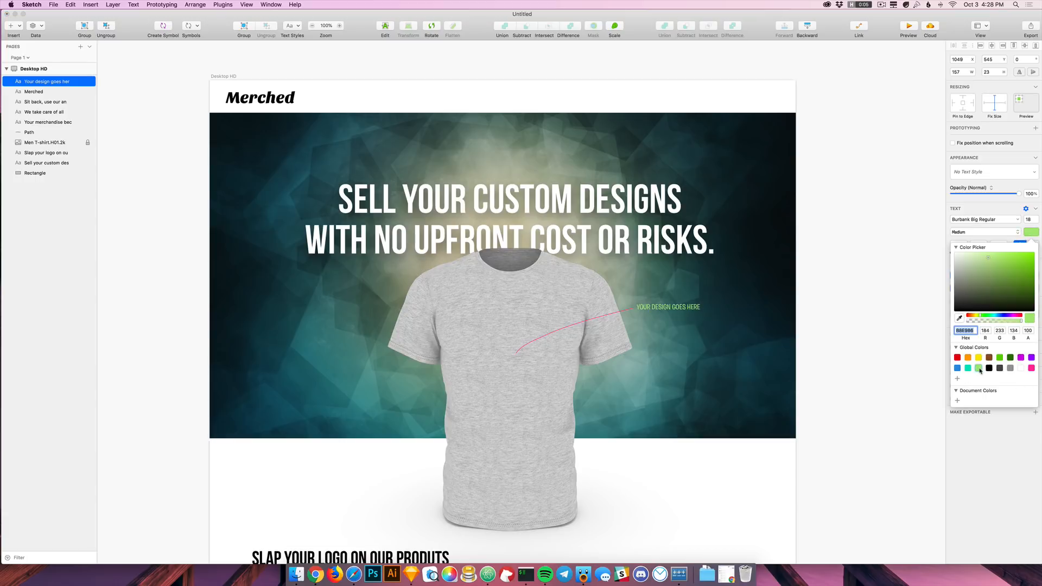
click(998, 357)
click(979, 369)
click(1028, 258)
drag(1015, 250, 983, 253)
click(805, 362)
Step: Set the border of the curved pointer line on the T-shirt to the light green document colour CEFD9E
click(597, 318)
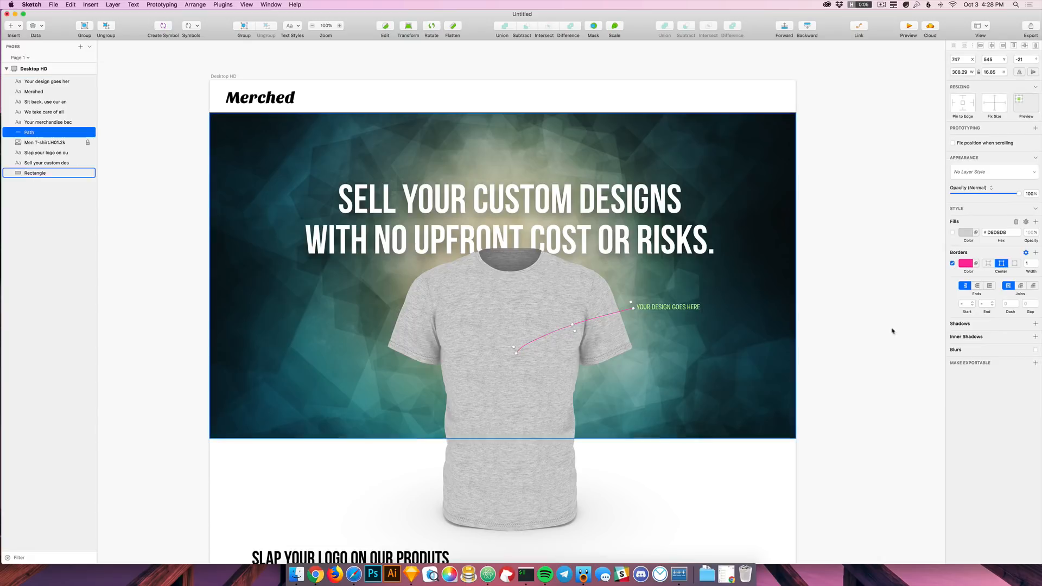
click(968, 263)
click(957, 463)
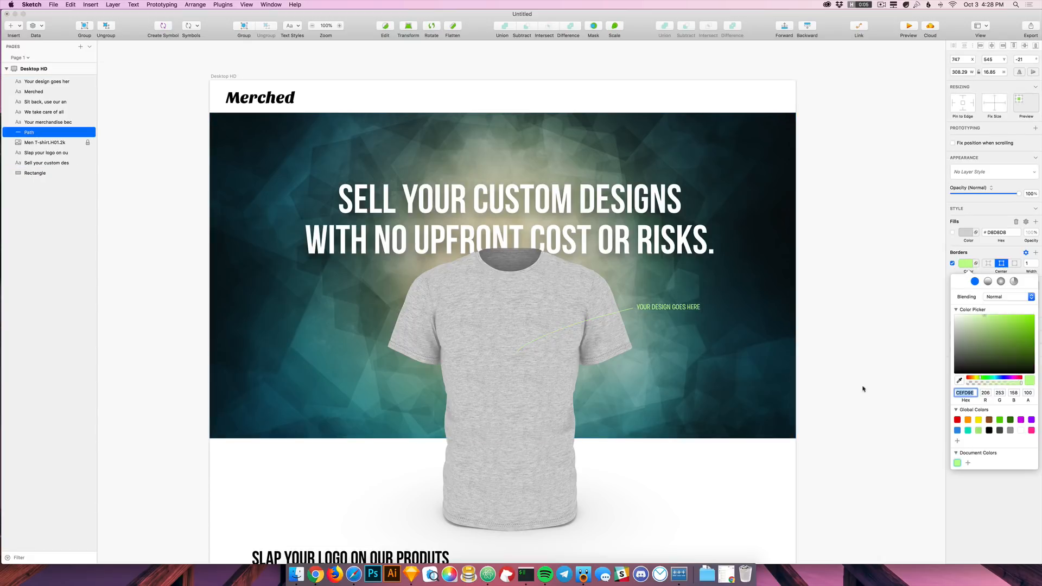
click(864, 380)
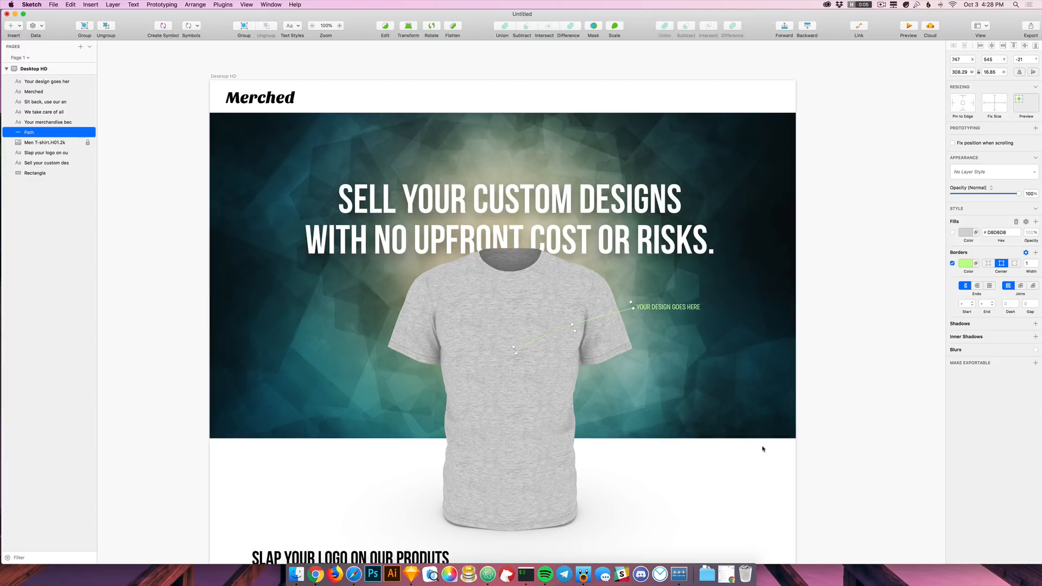
Step: Unlock the T-shirt image layer and scale it down to 888 × 888 px, centred just under the headline
click(610, 248)
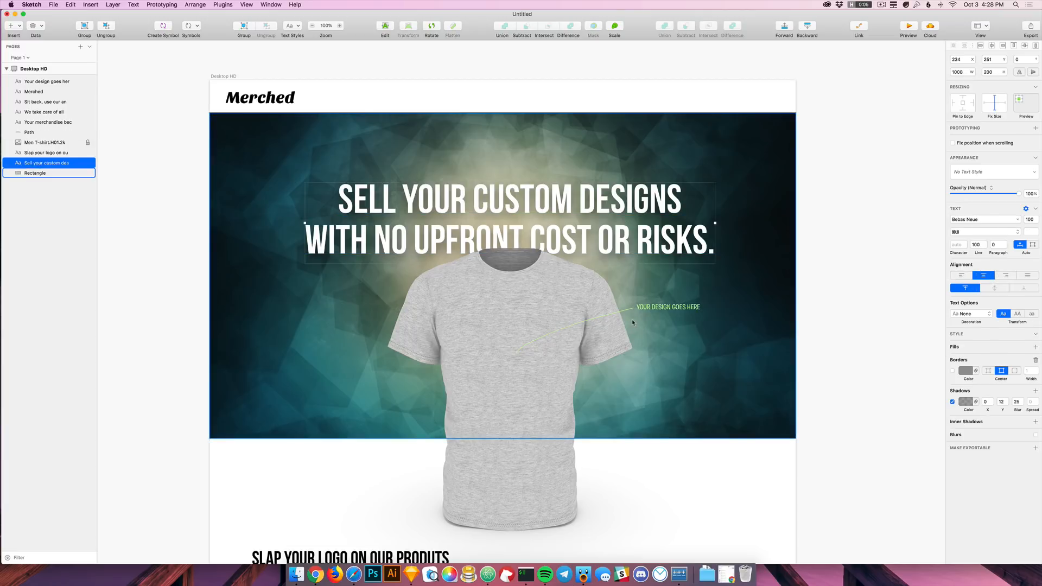
scroll(507, 296, down, 3)
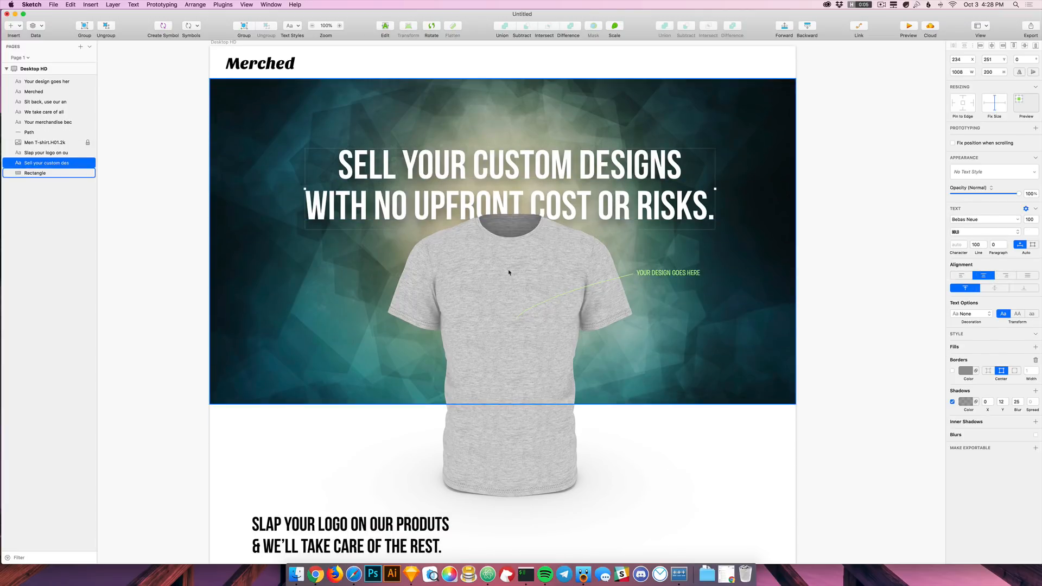
click(507, 296)
click(705, 476)
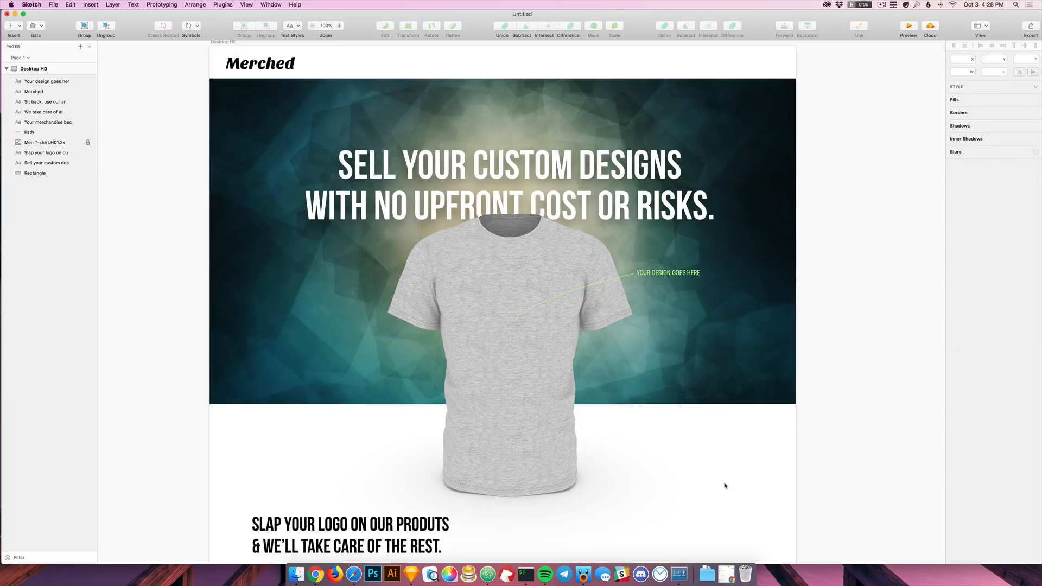
click(60, 142)
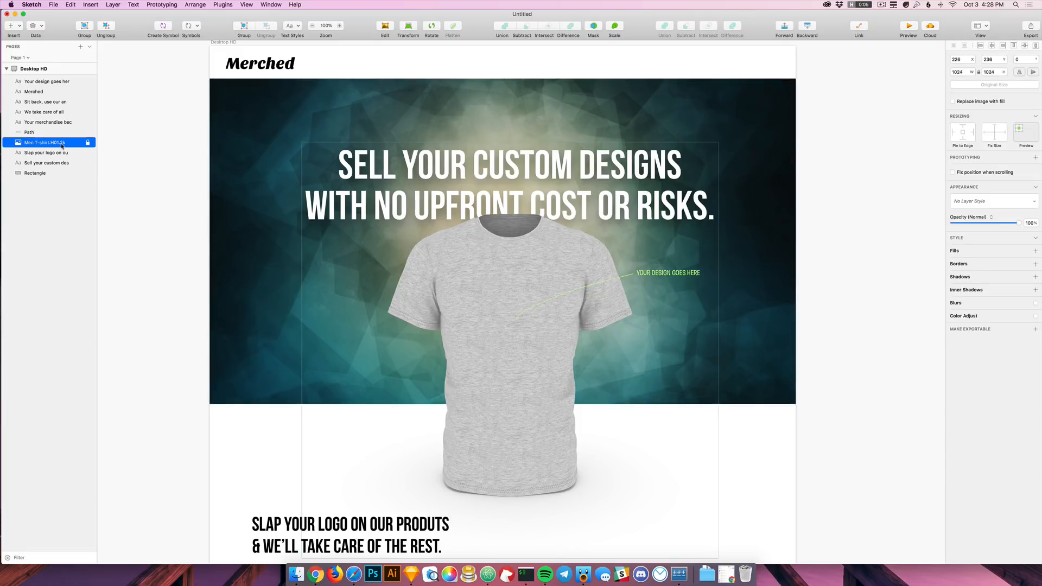
right_click(62, 143)
click(111, 333)
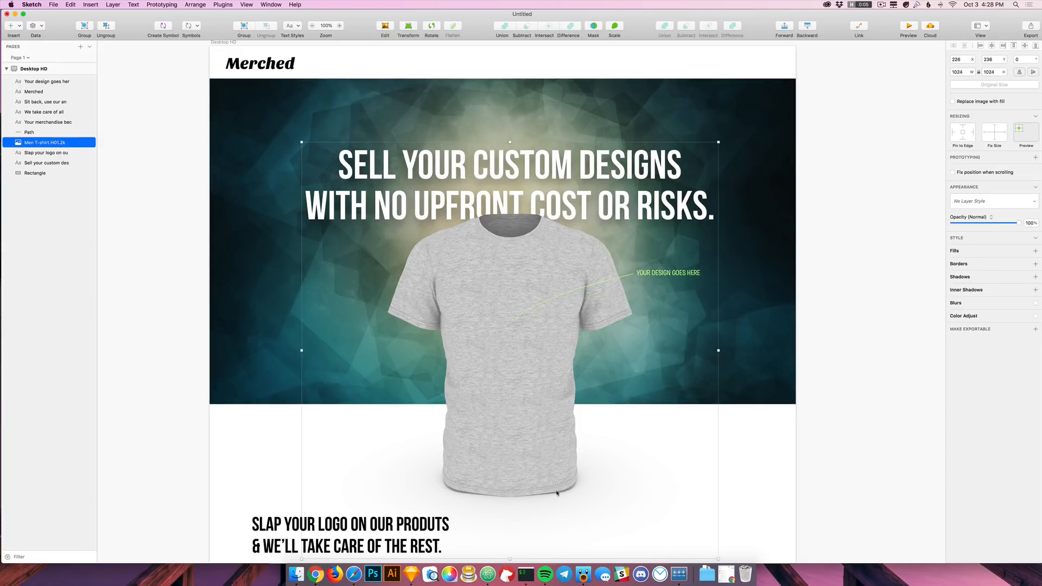
drag(719, 142, 686, 165)
drag(515, 411, 516, 395)
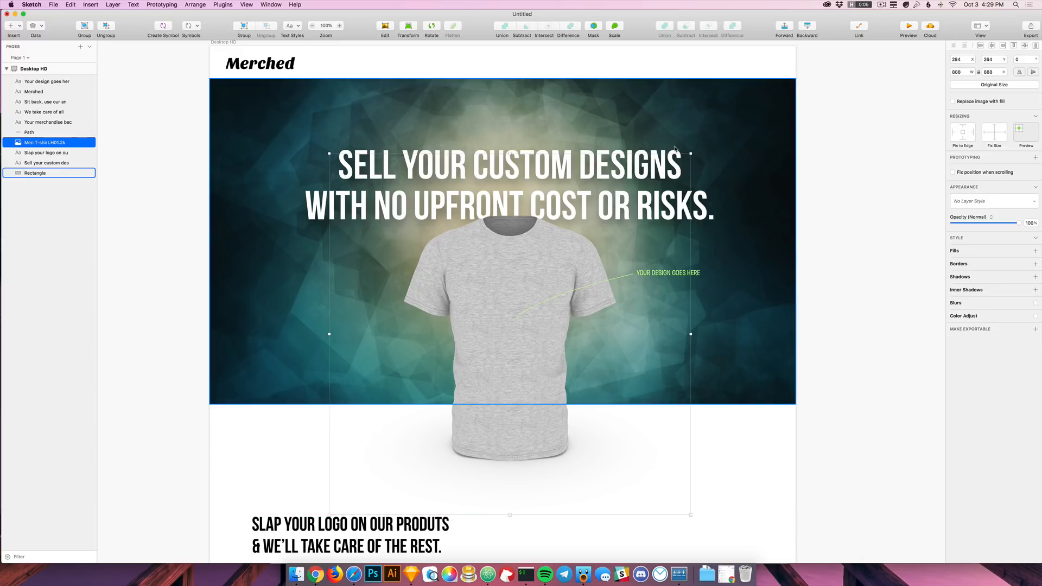
Step: Try enlarging the T-shirt image to 1404 × 1404 px and placing its layer behind the headline, and undo both changes
drag(690, 154, 825, 79)
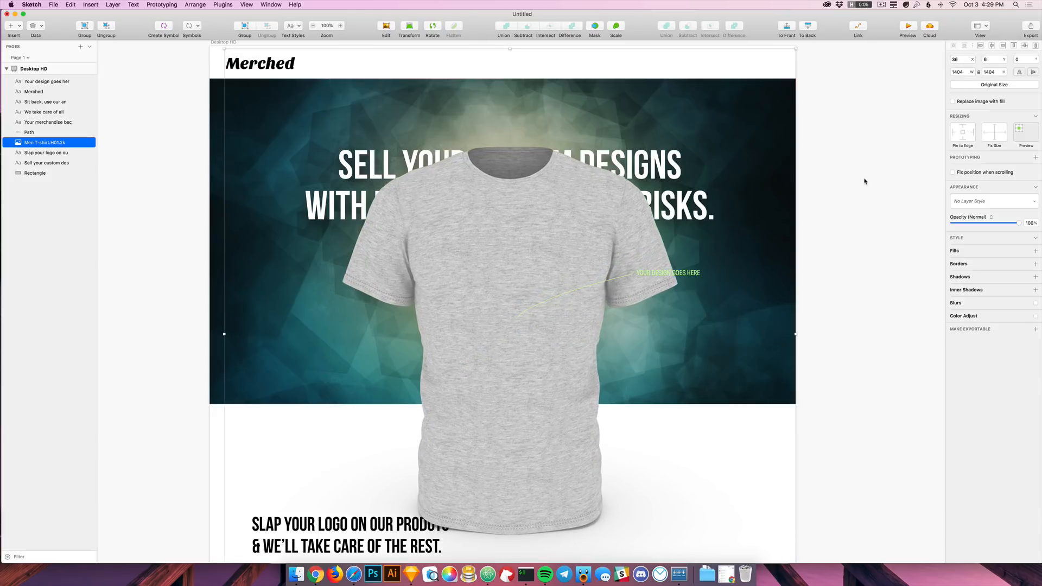
click(865, 177)
drag(42, 143, 41, 168)
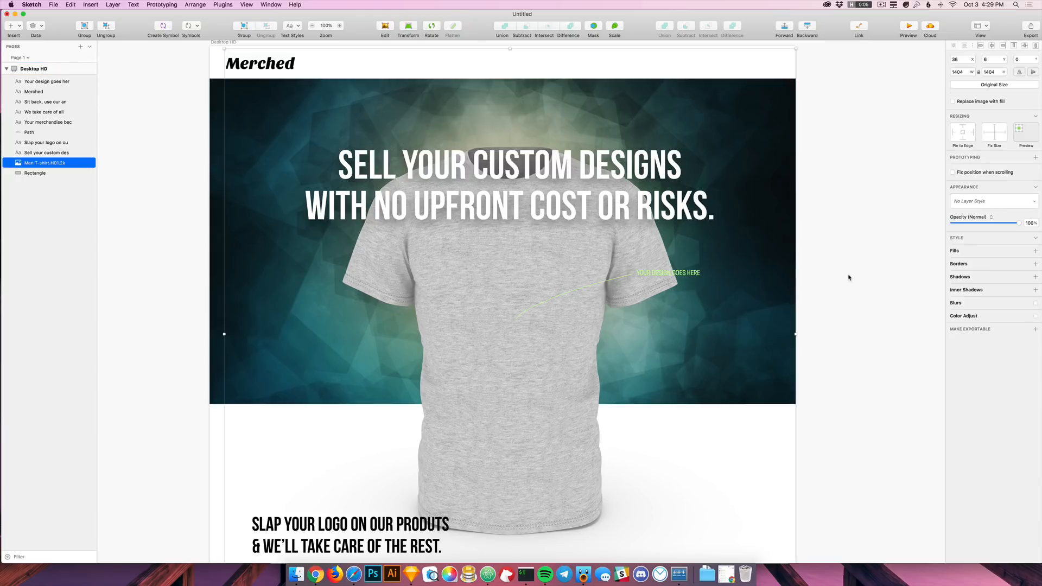
key(super+z)
key(super+z)
click(867, 259)
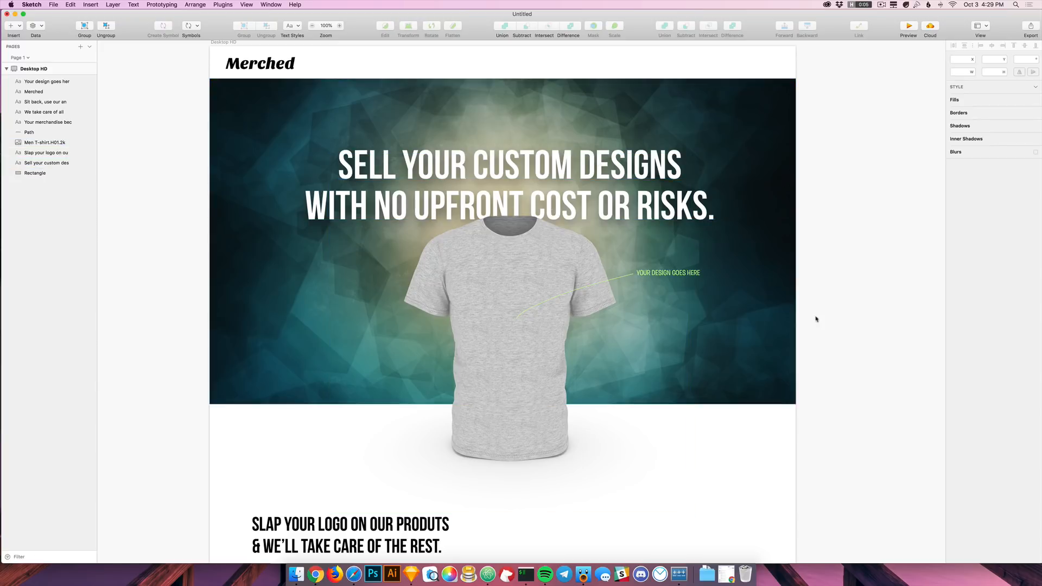
Step: Select the T-shirt image and lock its layer
scroll(809, 314, down, 3)
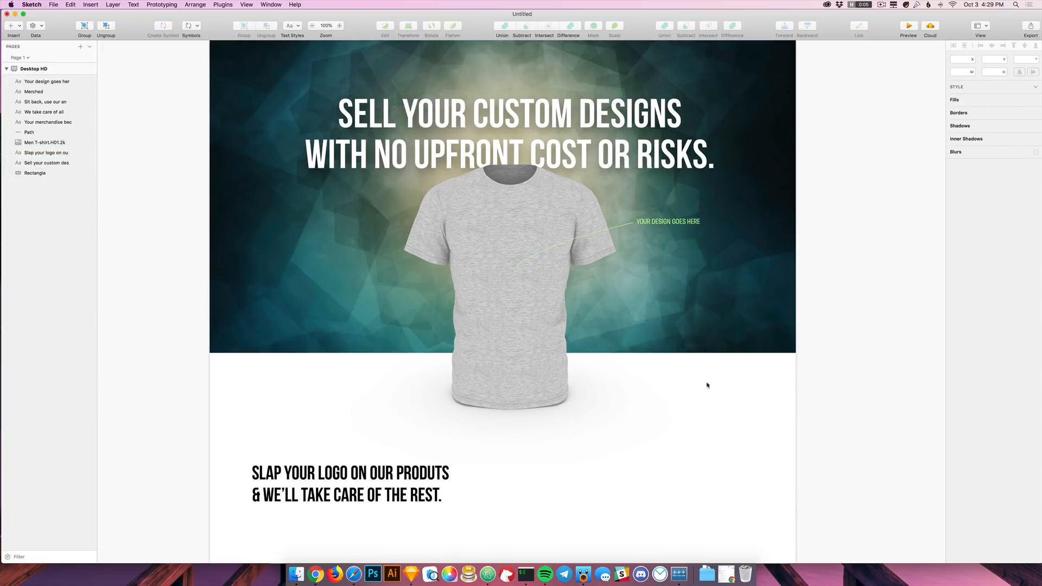
click(470, 347)
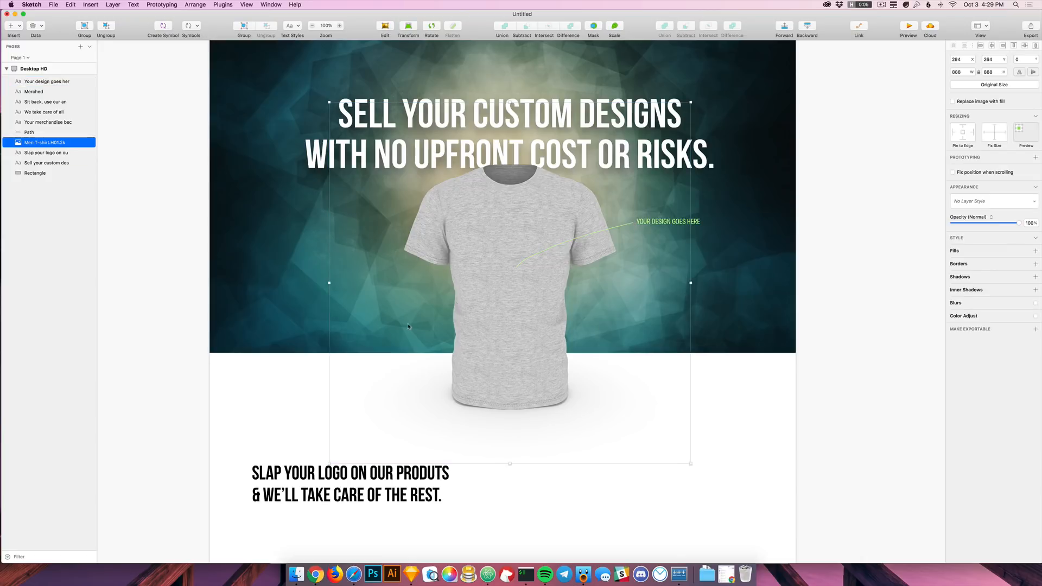
right_click(65, 142)
click(88, 335)
Step: Move the "Slap your logo on our produts" heading below the hero slightly to the right
scroll(818, 261, down, 10)
scroll(818, 261, down, 4)
scroll(608, 389, left, 4)
mouse_move(425, 235)
mouse_down()
mouse_move(460, 239)
mouse_move(441, 233)
mouse_up()
scroll(702, 347, down, 5)
scroll(702, 347, right, 2)
click(682, 290)
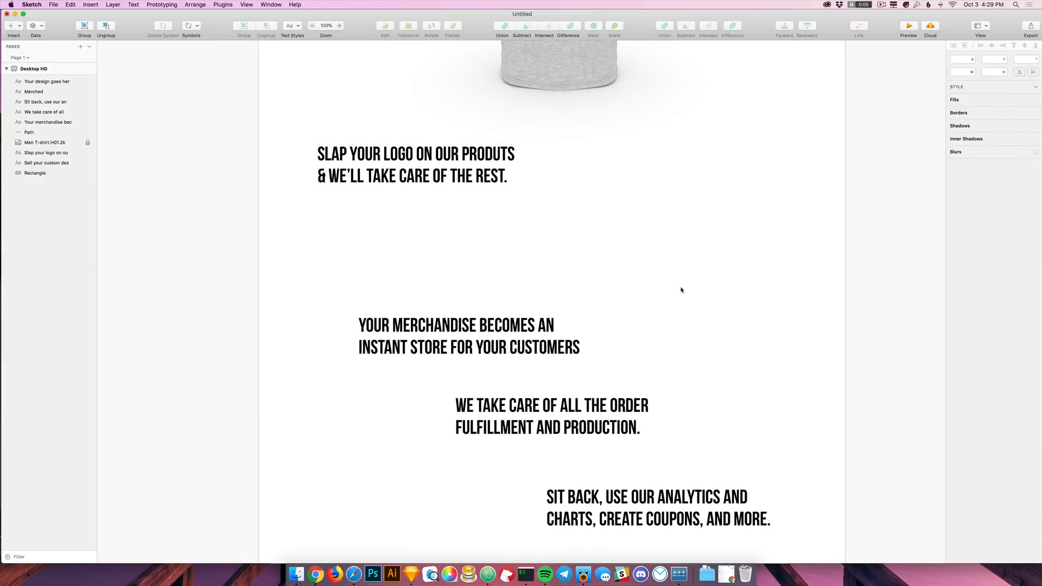
scroll(686, 314, down, 2)
Step: Switch to Chrome and search all Envato Elements items for "coffee mug"
click(315, 575)
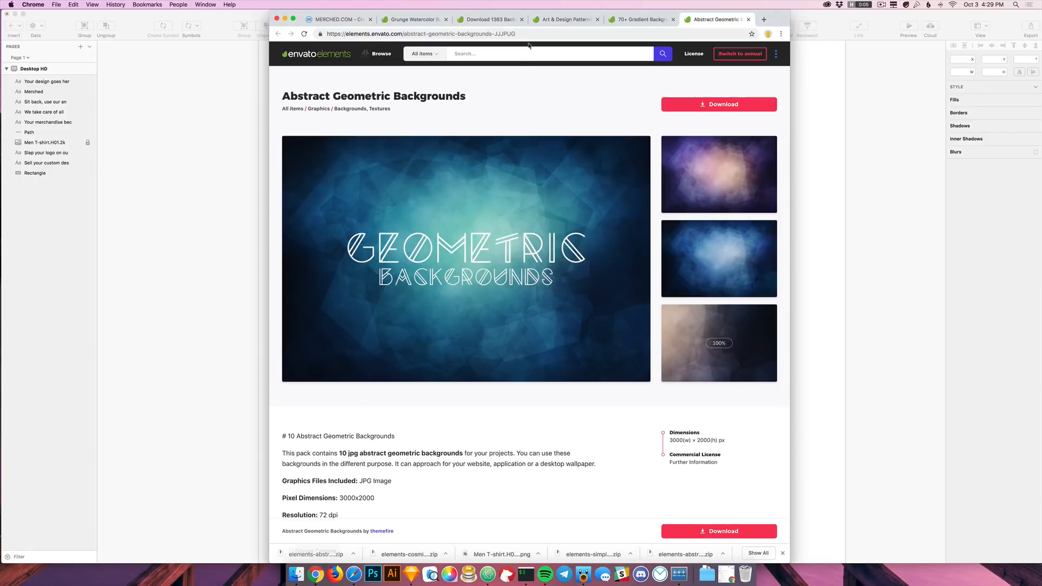
text(c)
key(Return)
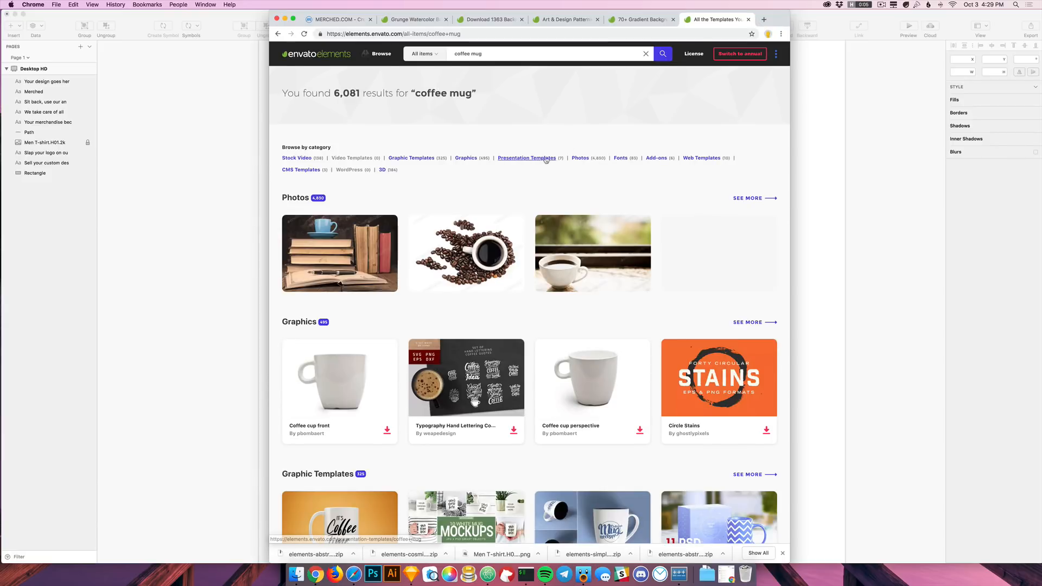
Step: Browse the coffee mug results, open the Coffee cup perspective graphic and examine its item details
scroll(576, 244, down, 3)
scroll(571, 309, down, 4)
scroll(543, 304, down, 3)
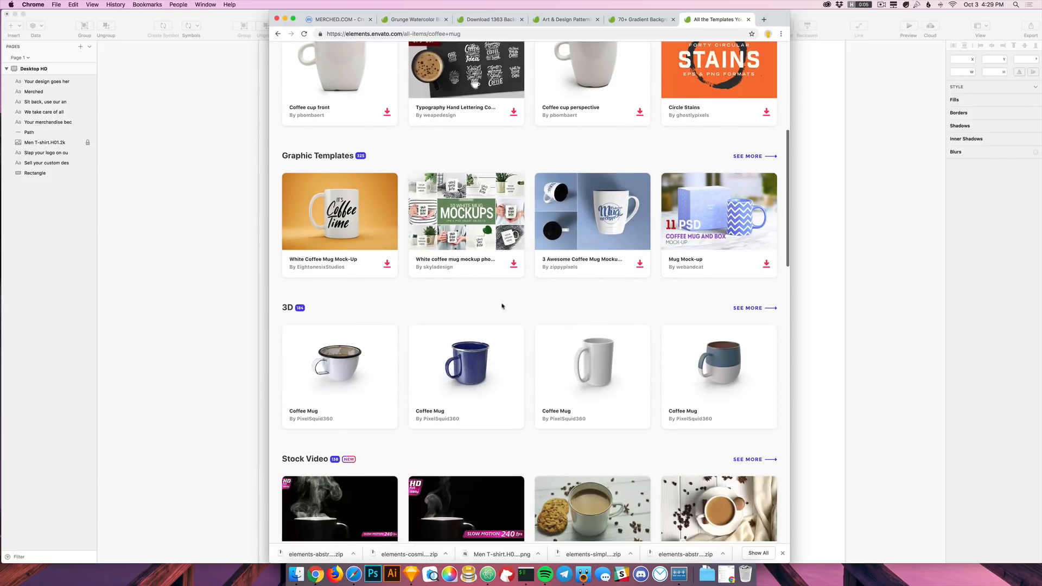
scroll(537, 359, up, 3)
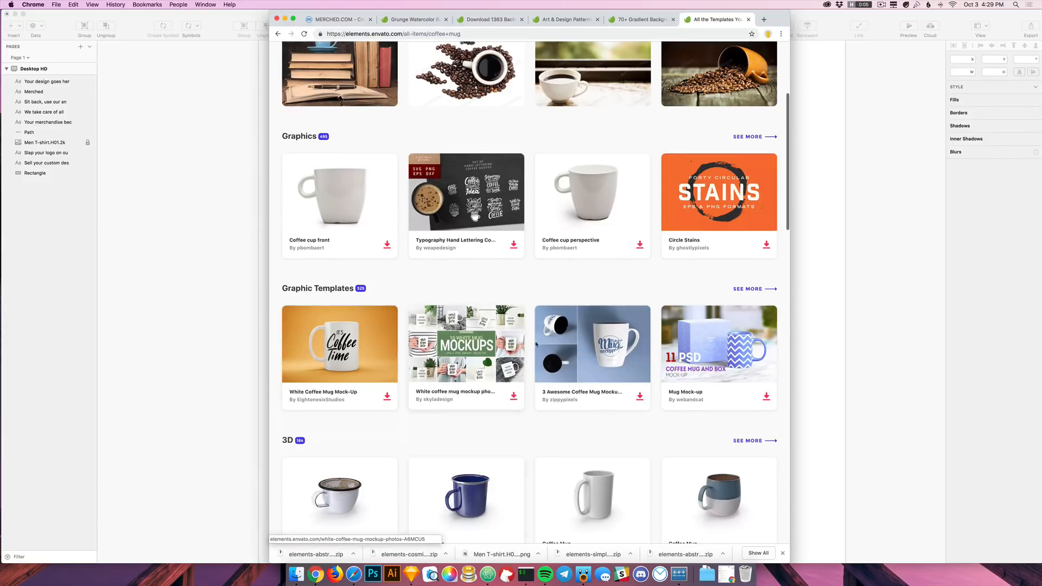
click(601, 214)
scroll(575, 453, down, 3)
scroll(576, 434, down, 10)
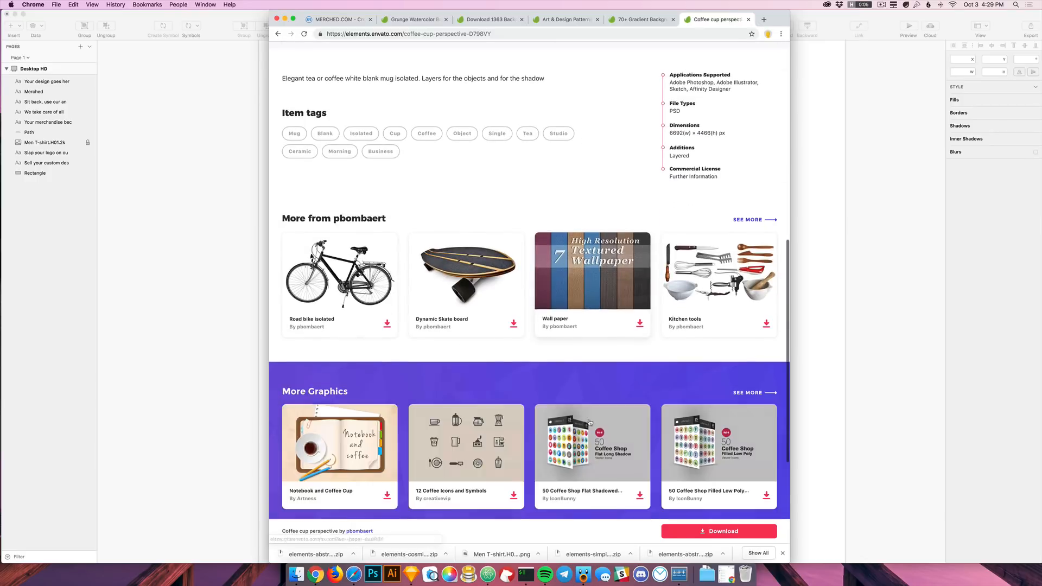
Step: Return to the coffee mug results and open the full listing of 3D coffee mugs
scroll(538, 391, up, 9)
scroll(540, 357, up, 5)
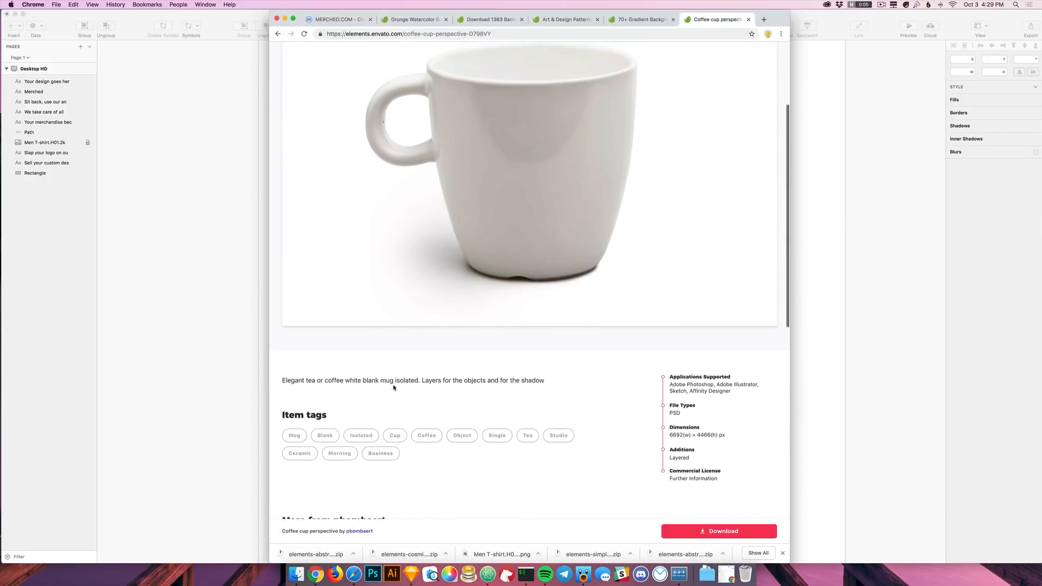
click(278, 34)
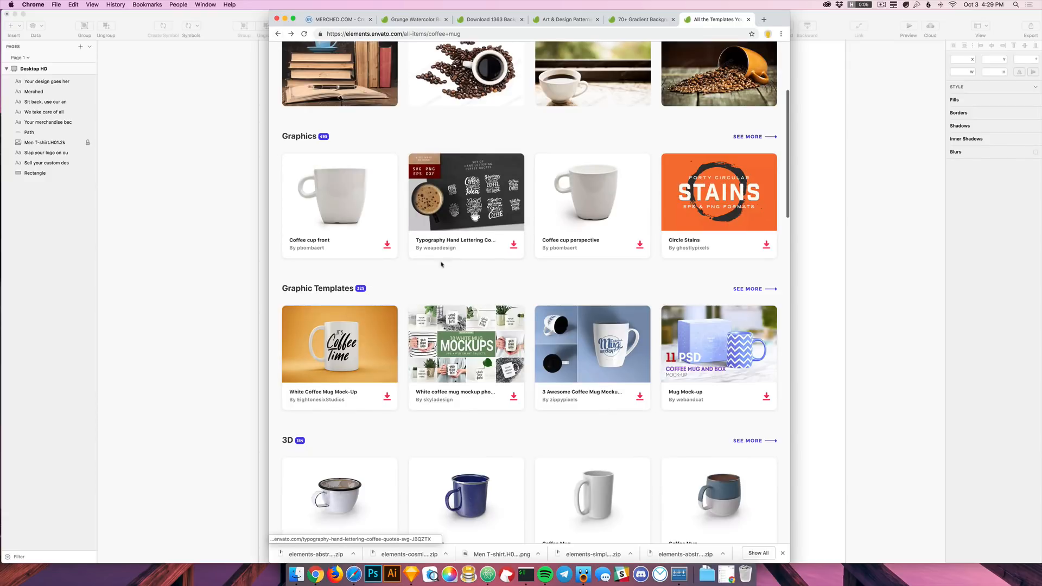
scroll(442, 263, down, 3)
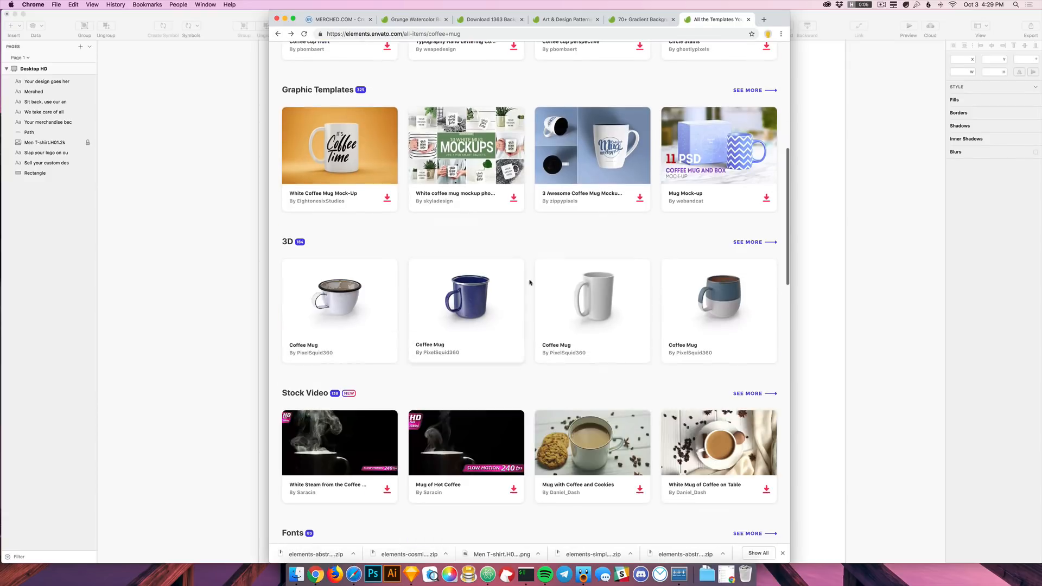
click(750, 242)
Step: Browse the 3D coffee mugs and open the 360 render of the black Promotional Coffee Mug with the red interior
scroll(614, 277, down, 5)
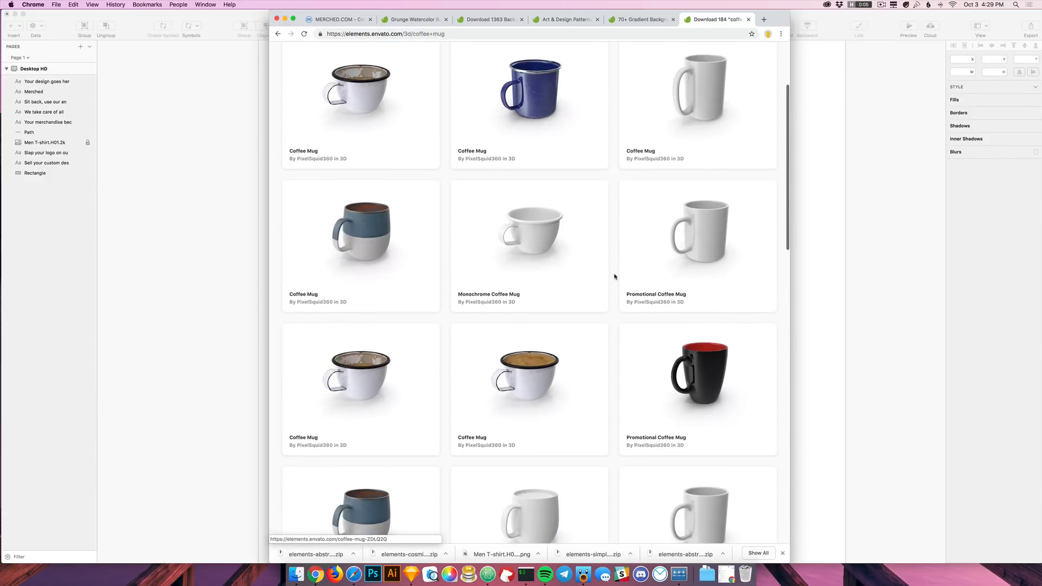
scroll(521, 300, down, 2)
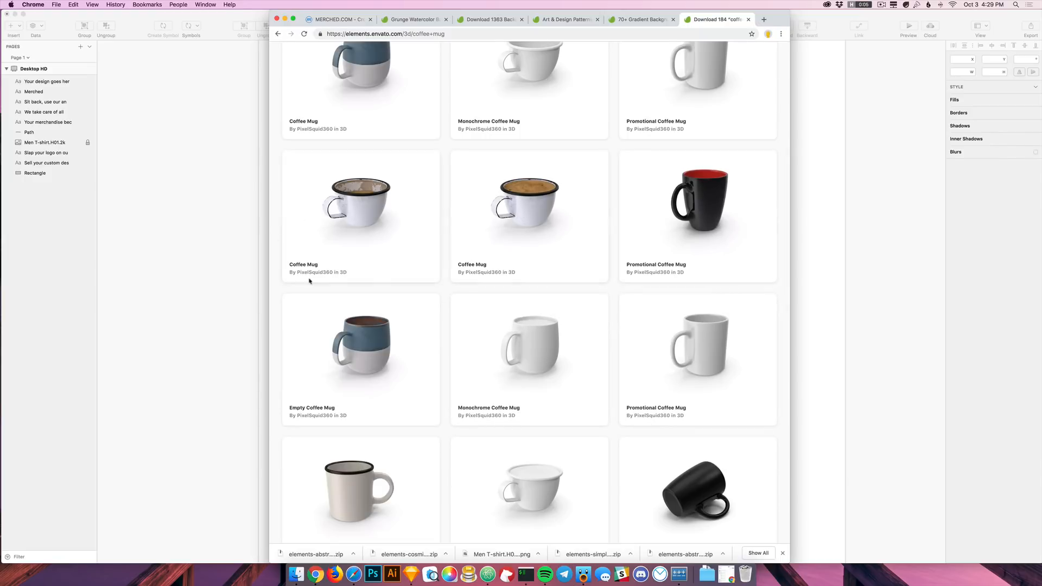
scroll(356, 353, down, 2)
scroll(356, 352, down, 10)
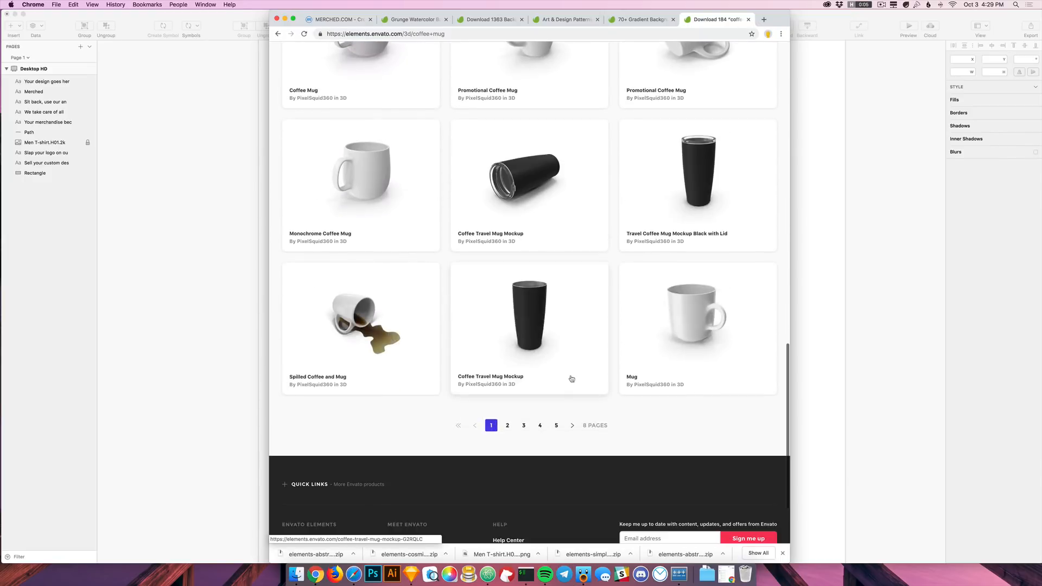
scroll(574, 372, up, 2)
scroll(575, 371, up, 15)
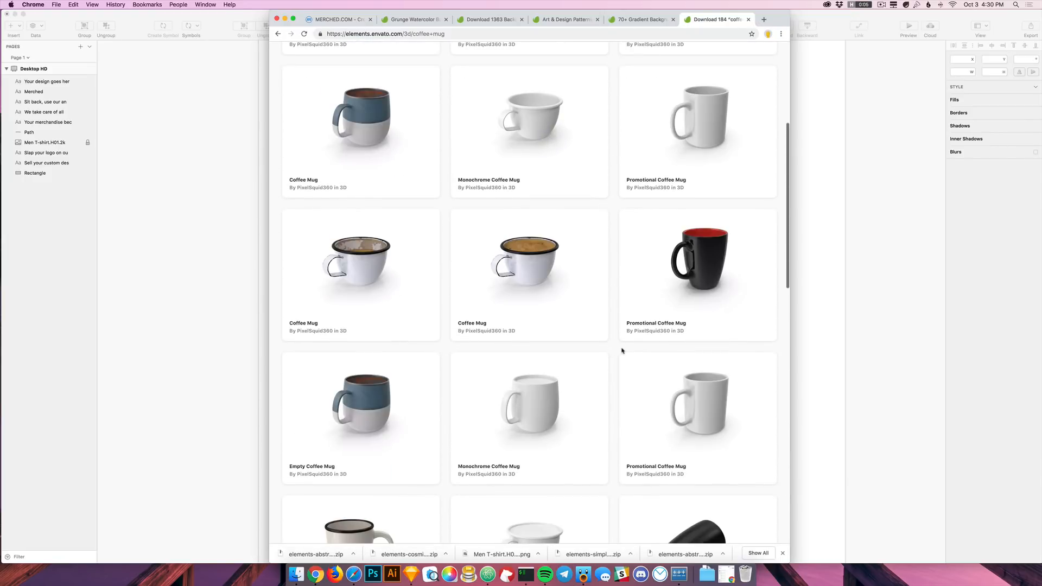
click(622, 351)
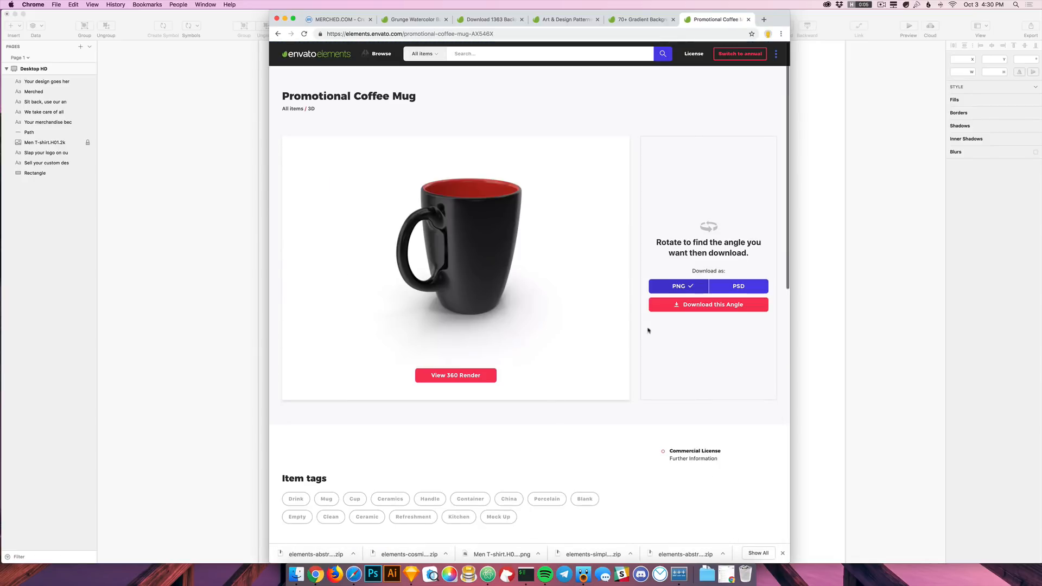
click(464, 376)
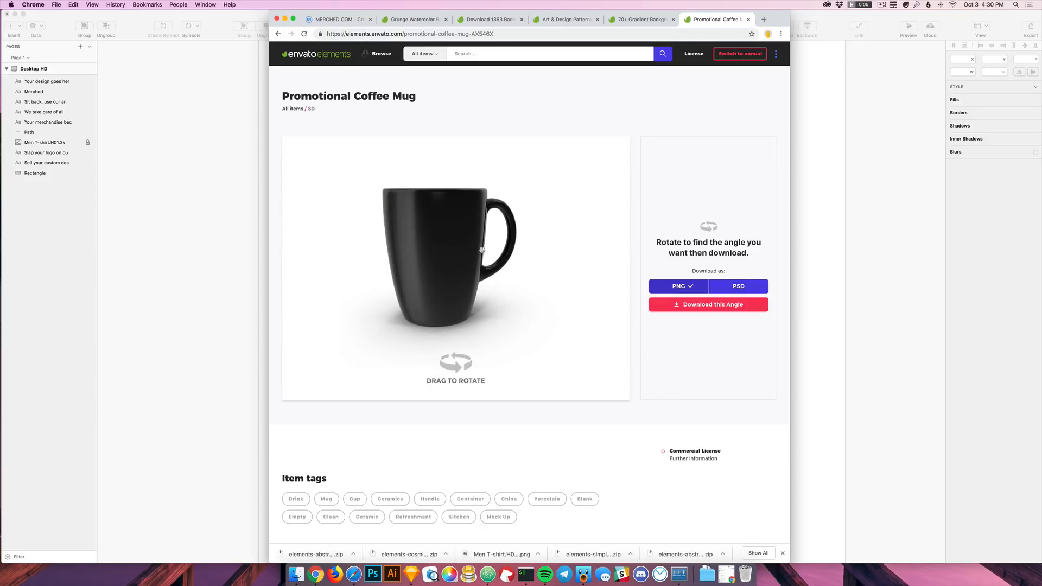
Step: Move the Chrome window aside and bring the T-shirt hero of the Sketch design into view for comparing the mug's angle
mouse_move(784, 16)
mouse_down()
mouse_move(889, 58)
mouse_move(980, 53)
mouse_move(967, 53)
mouse_up()
scroll(268, 245, up, 2)
scroll(266, 244, up, 4)
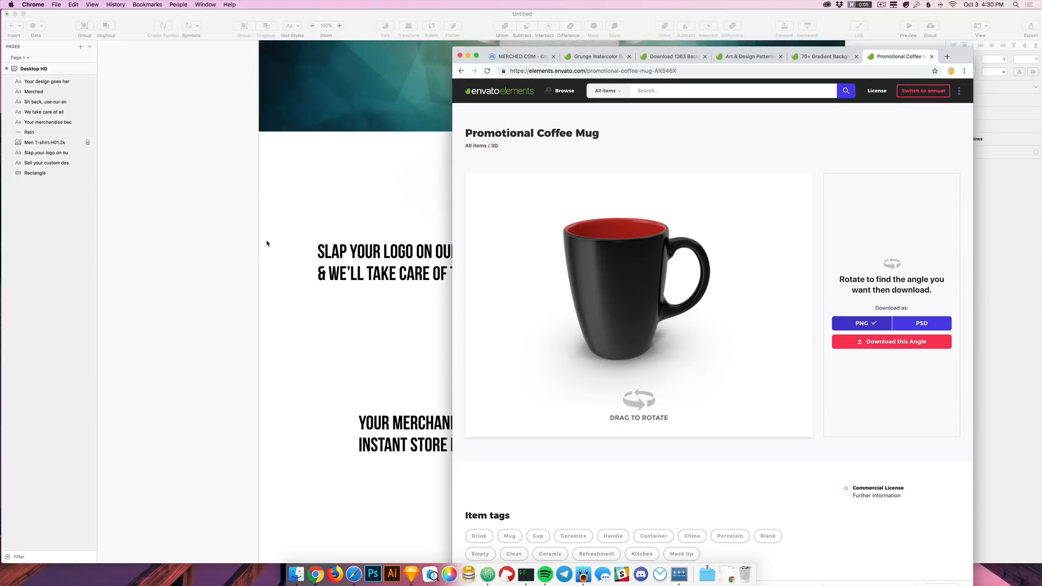
click(248, 240)
scroll(241, 271, up, 4)
scroll(240, 281, right, 4)
key(super+Tab)
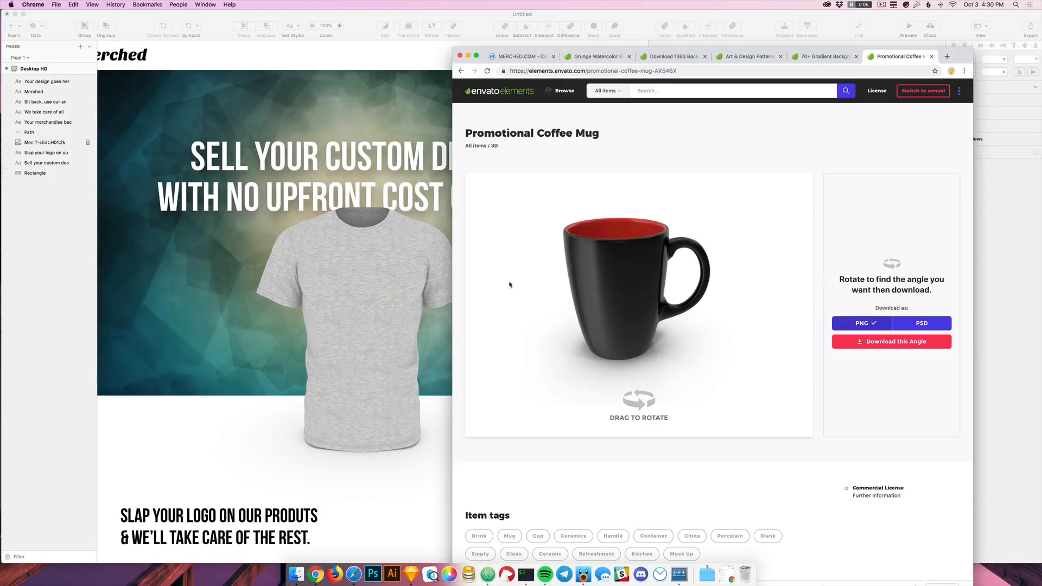
Step: Rotate the 3D mug to a level front view with its handle on the right side
drag(603, 303, 604, 299)
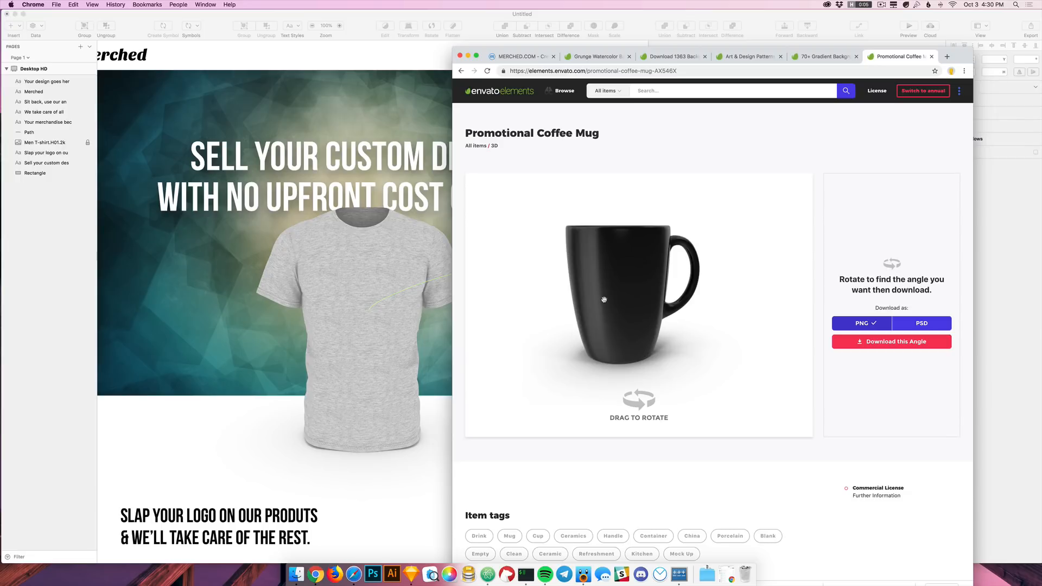
drag(659, 345, 650, 320)
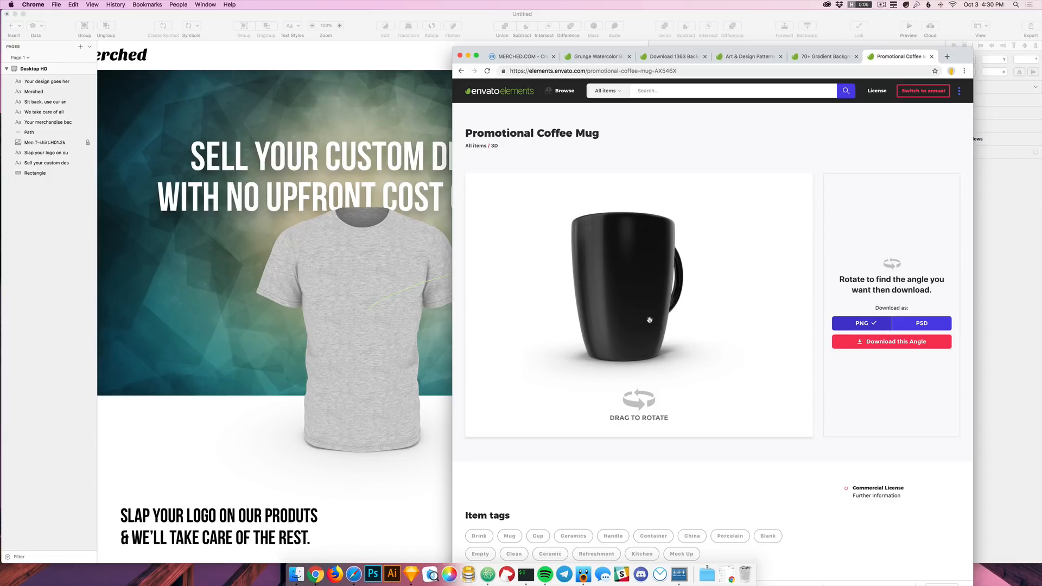
drag(650, 320, 674, 319)
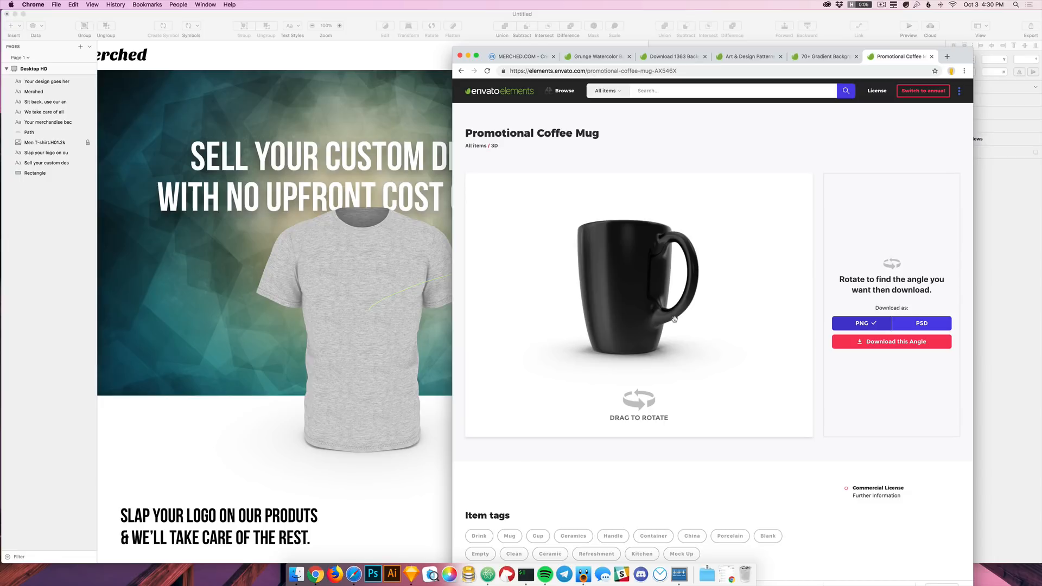
drag(674, 319, 674, 320)
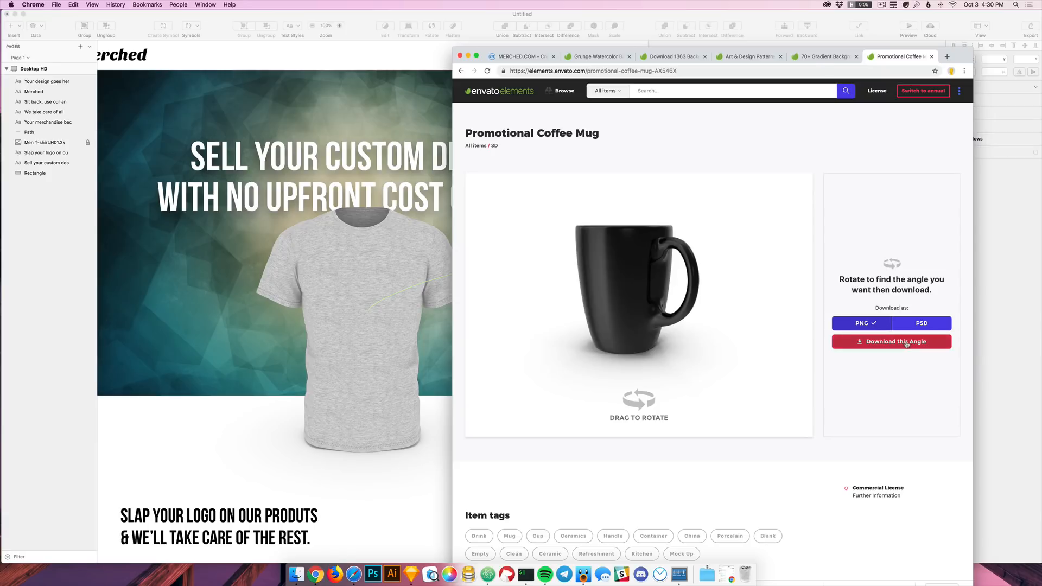
Step: Download this mug angle as a PNG, licensed to the Merched project
click(868, 342)
click(661, 328)
click(668, 422)
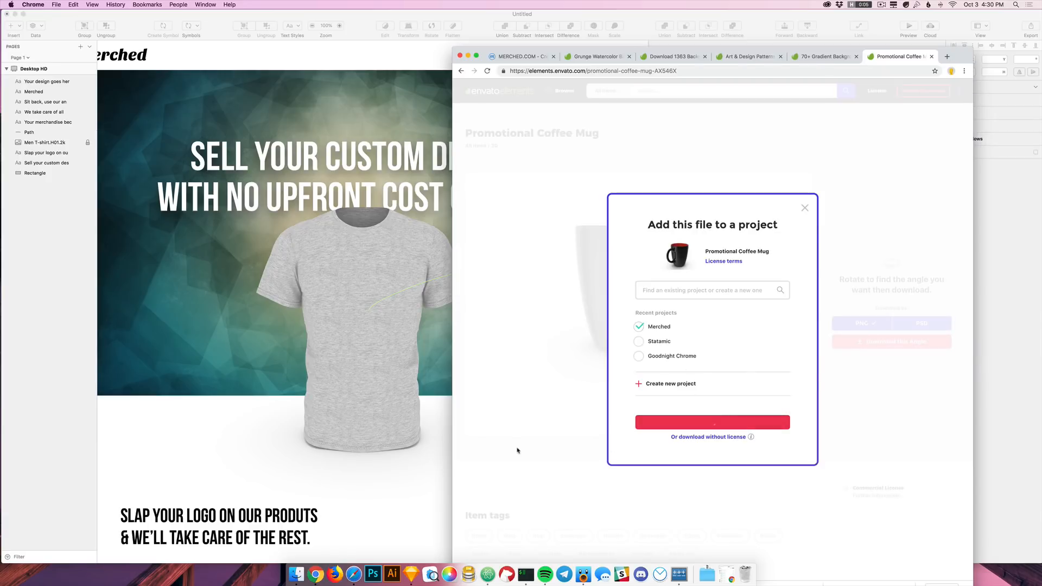
Step: Switch to Sketch and place the downloaded Promotional Coffee Mug image from Downloads on the artboard below the hero
click(326, 494)
scroll(380, 478, down, 5)
click(707, 574)
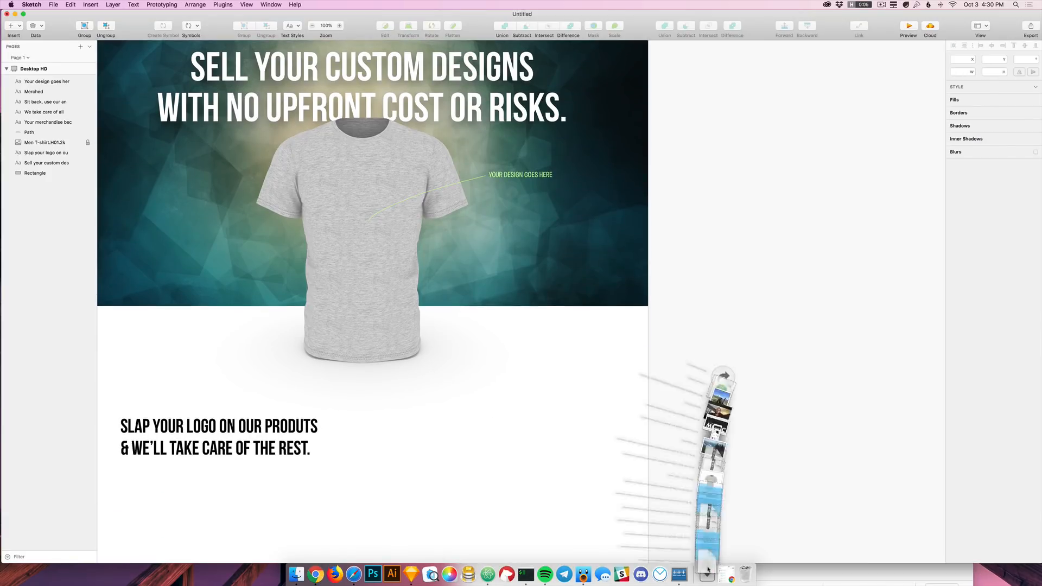
click(708, 579)
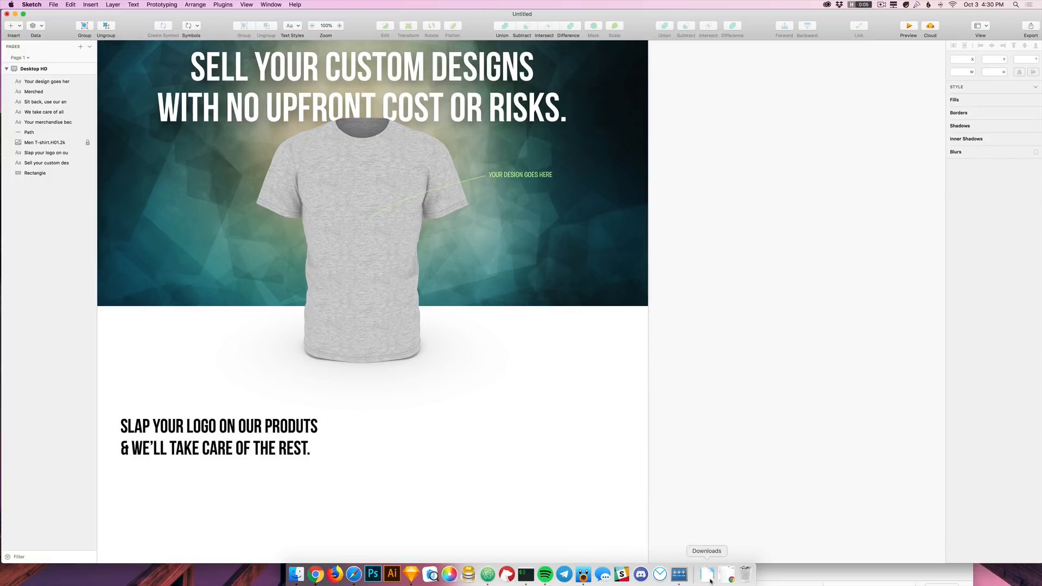
click(709, 580)
click(709, 580)
click(708, 578)
mouse_move(709, 545)
mouse_down()
mouse_move(422, 453)
mouse_move(474, 453)
mouse_move(558, 425)
mouse_up()
scroll(543, 429, down, 5)
scroll(543, 429, left, 5)
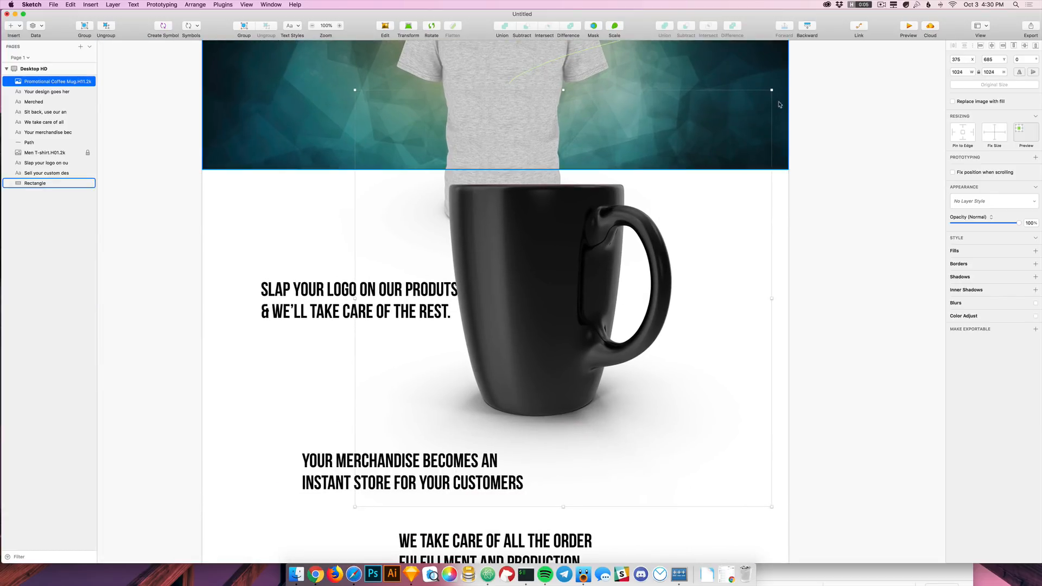
Step: Scale the mug image down to about 462 × 462 px beside the "Slap your logo on our produts" heading
drag(772, 90, 682, 233)
click(726, 323)
scroll(714, 407, up, 3)
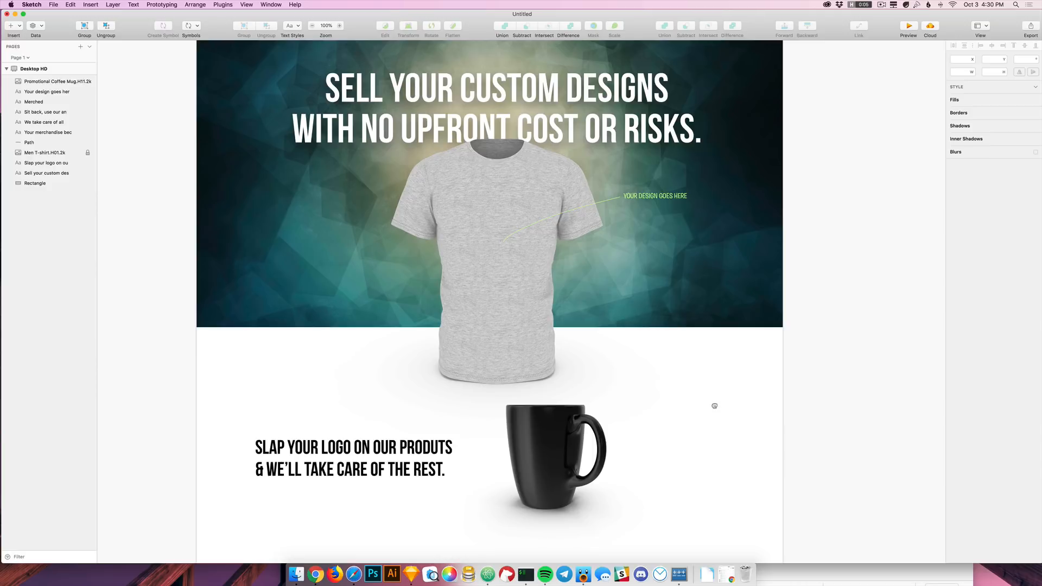
scroll(719, 391, down, 2)
scroll(719, 391, left, 1)
click(540, 203)
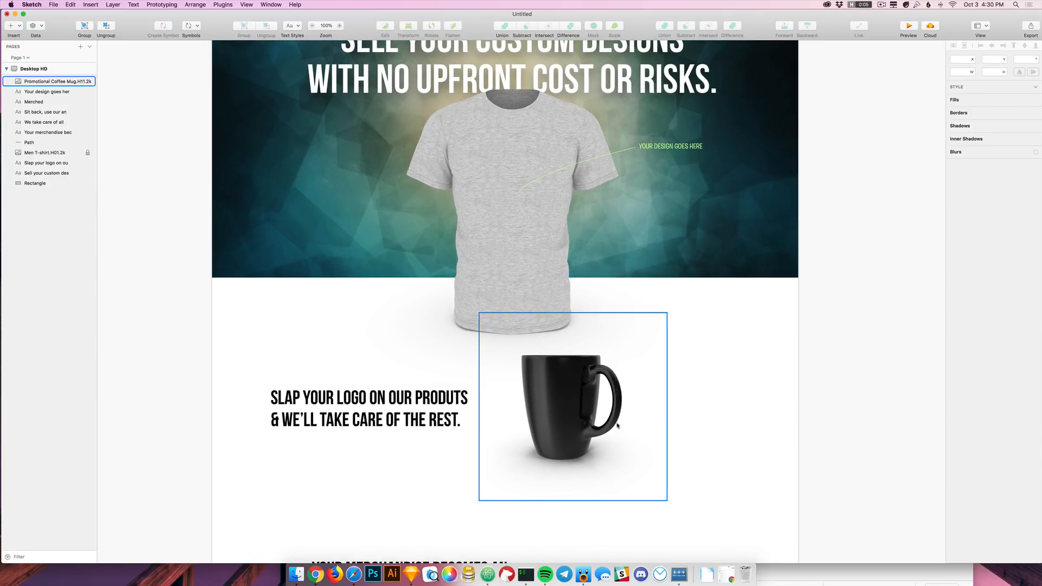
Step: Switch to Chrome, tilt the 3D mug to show its red interior, and download that angle as a PNG to the Merched project
key(super+Tab)
drag(651, 314, 651, 315)
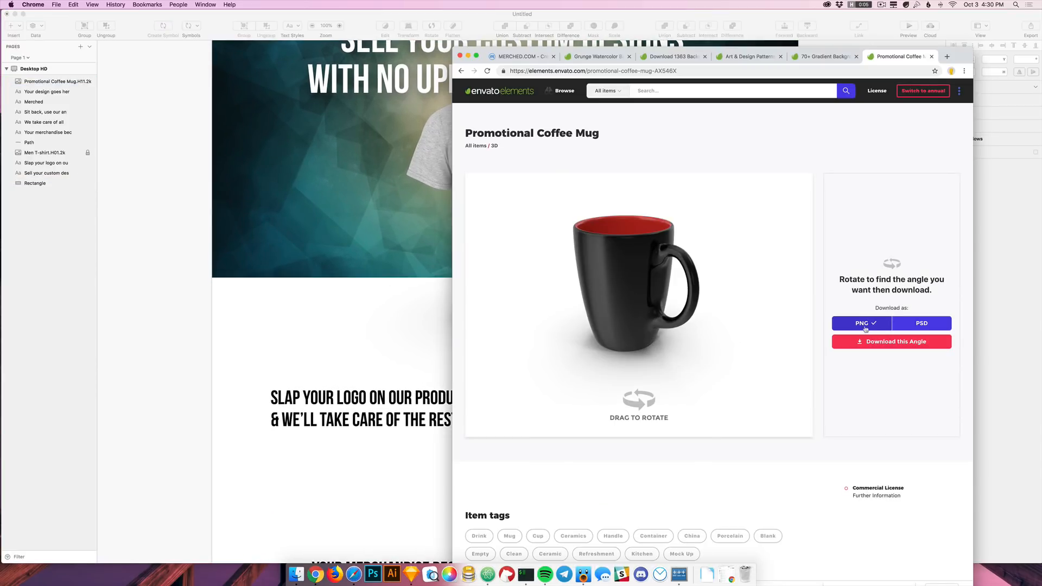
click(896, 341)
click(670, 328)
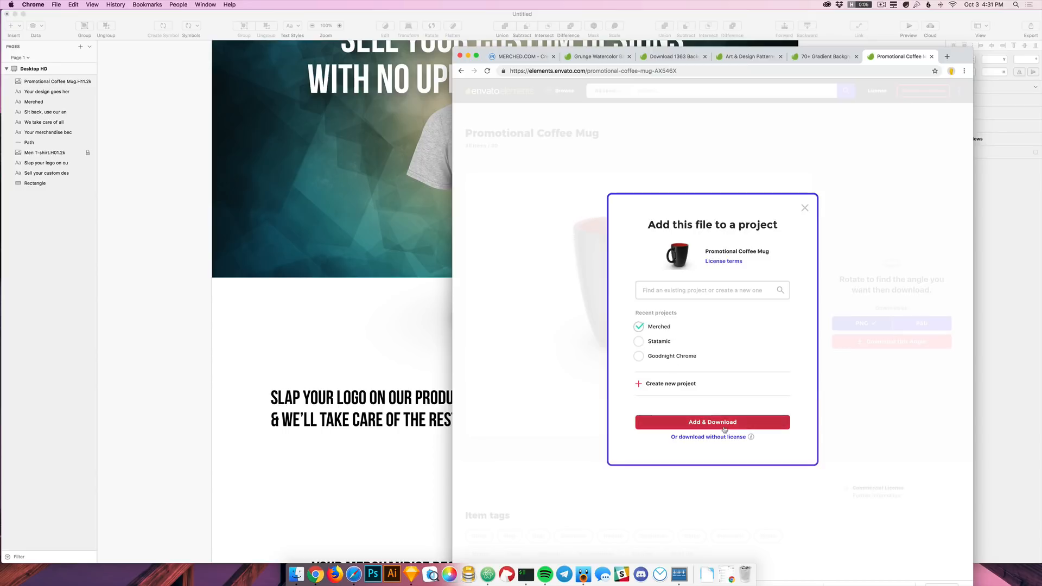
Step: Switch to Sketch and replace the level-view mug image with the newly downloaded tilted mug from Downloads
click(323, 354)
click(600, 406)
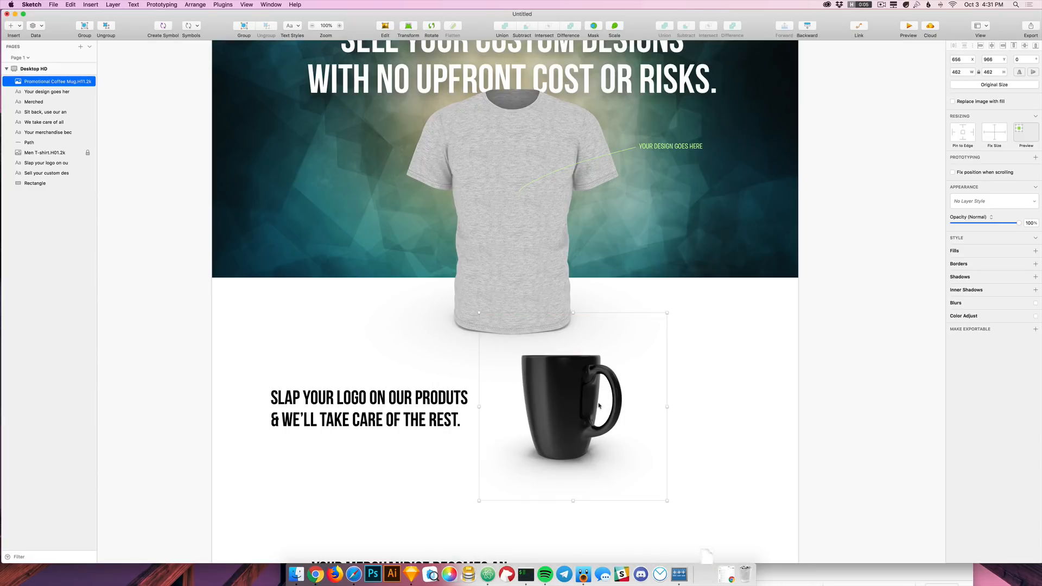
key(Delete)
click(707, 574)
drag(715, 542, 658, 438)
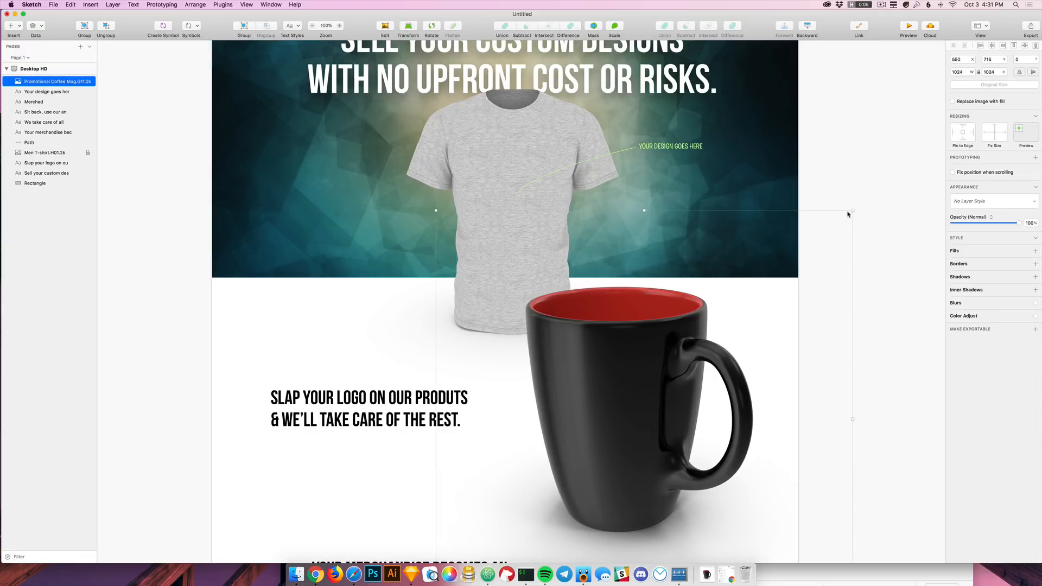
Step: Scale the new mug image to about 514 × 514 px and move it slightly left, to about X 738, Y 1021
drag(852, 210, 749, 315)
click(814, 372)
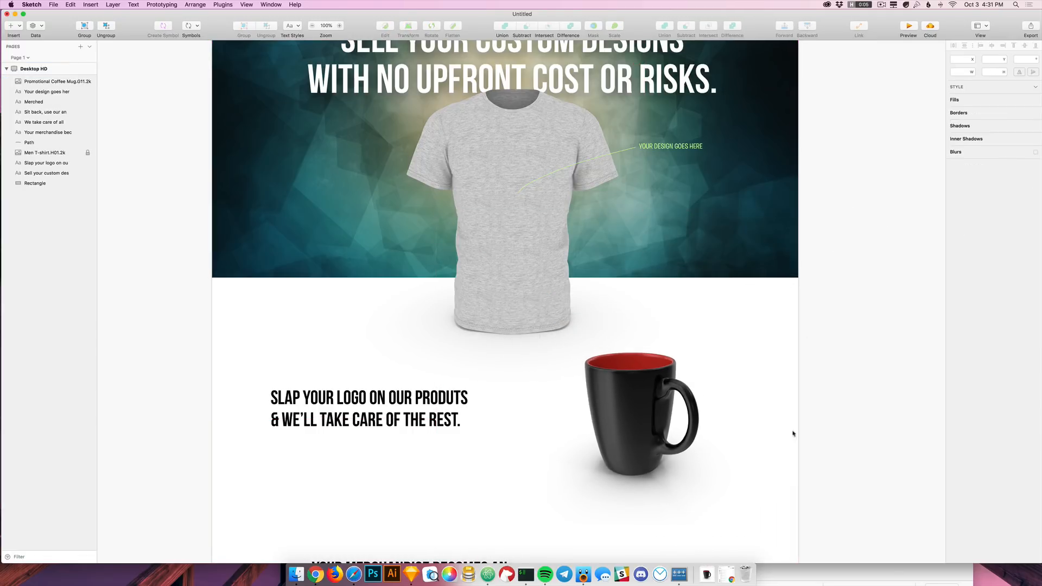
scroll(814, 373, down, 5)
drag(626, 363, 600, 367)
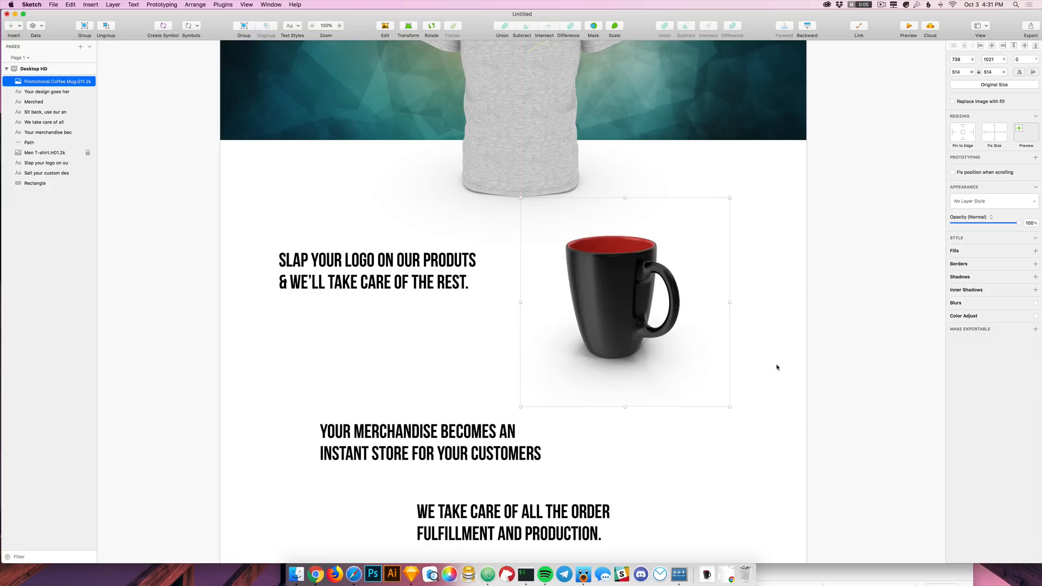
Step: Correct the misspelling "PRODUTS" to "PRODUCTS" in the headline beside the mug and widen its text box to fit two lines
click(774, 366)
scroll(760, 380, down, 2)
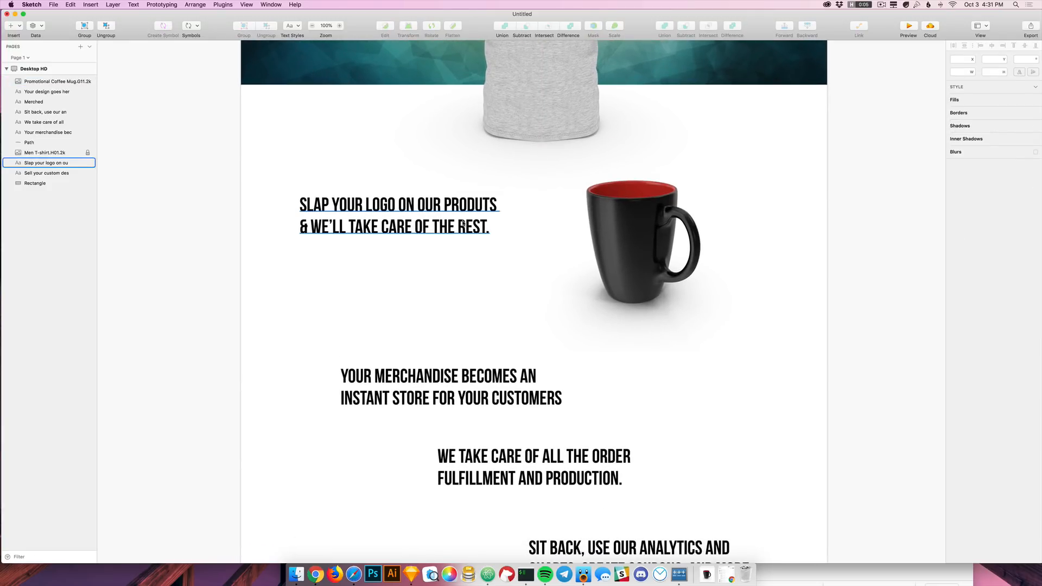
click(463, 225)
double_click(483, 204)
click(483, 207)
text(C)
key(Escape)
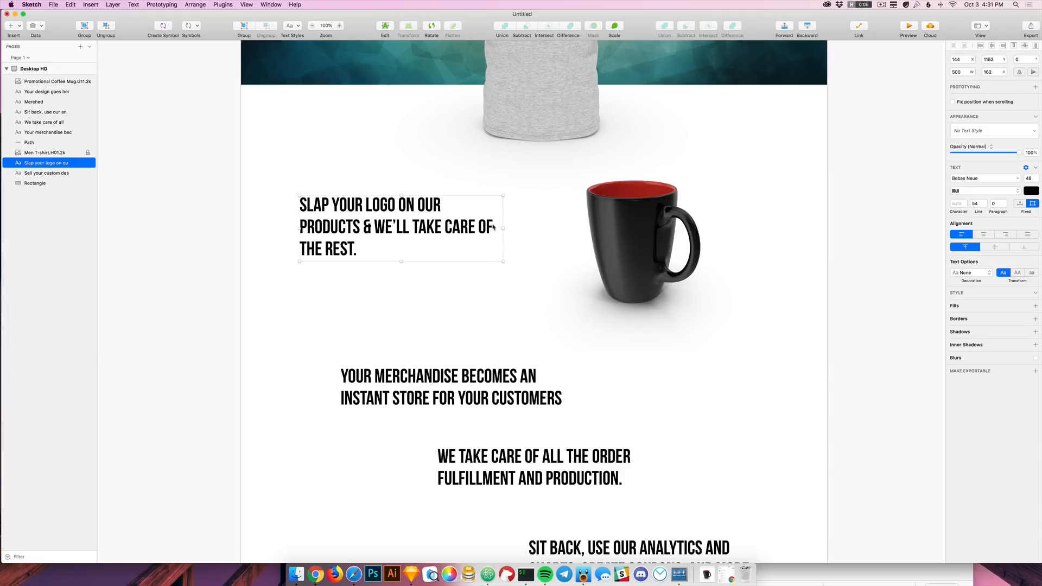
drag(504, 227, 512, 227)
click(475, 281)
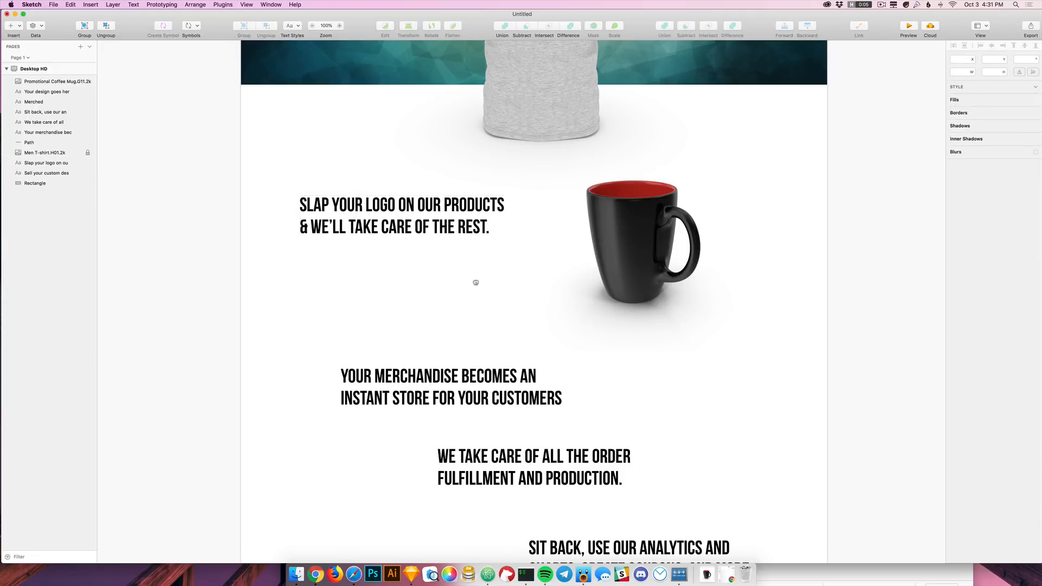
Step: Move the remaining headline text blocks below the mug section further down the page to free up the space
scroll(482, 257, down, 2)
scroll(750, 382, down, 8)
drag(277, 110, 669, 339)
scroll(417, 65, down, 4)
scroll(469, 205, up, 2)
drag(469, 205, 479, 515)
click(798, 398)
scroll(786, 262, up, 5)
drag(646, 511, 629, 158)
click(777, 171)
scroll(777, 171, up, 5)
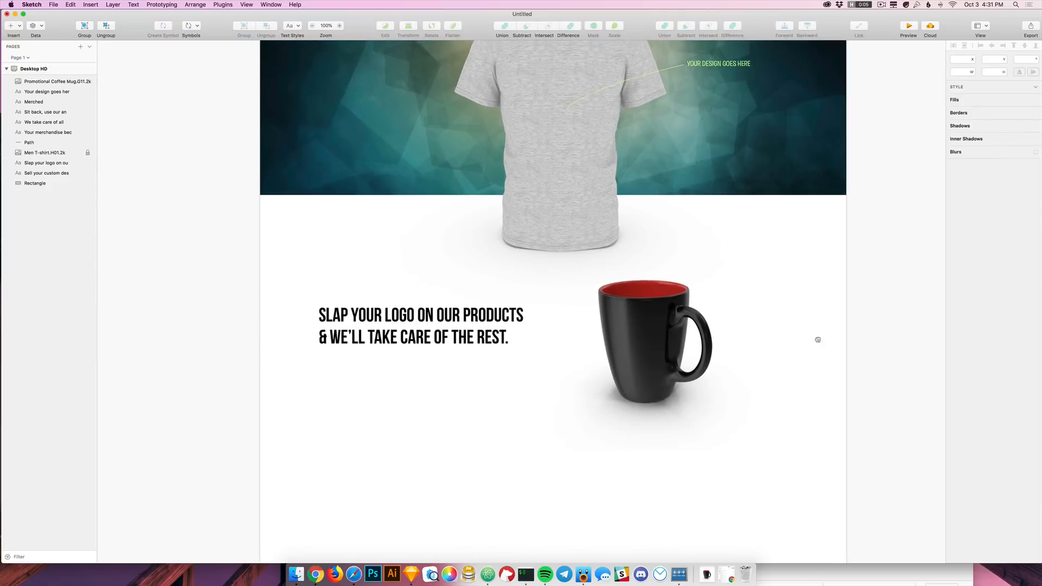
Step: Move the coffee mug image down to about X 728, Y 1038
scroll(816, 349, down, 2)
drag(636, 265, 637, 291)
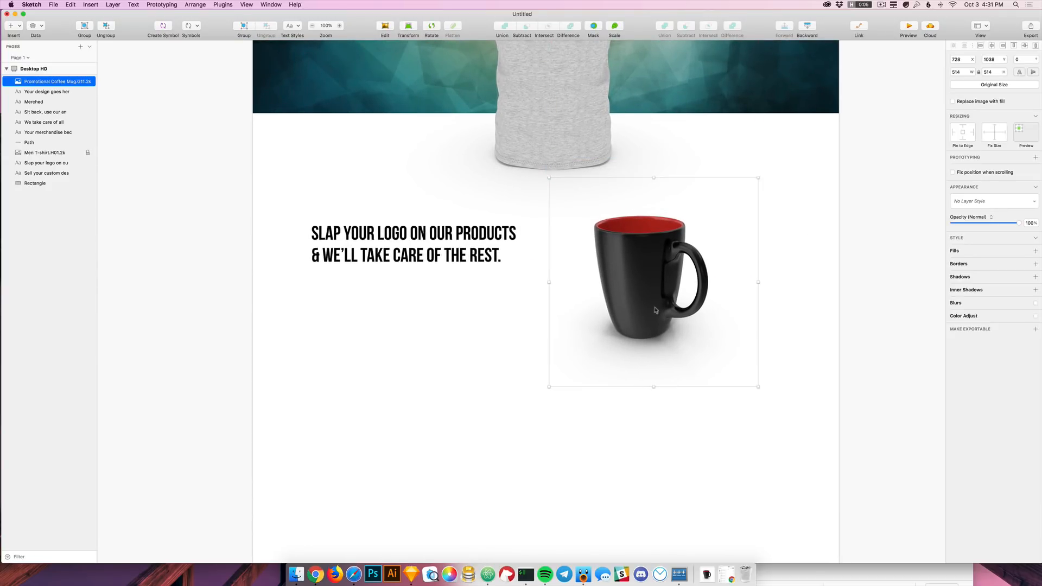
click(817, 262)
Step: Move the "Slap your logo on our products" headline down so it sits beside the body of the mug
scroll(784, 359, up, 5)
scroll(795, 320, down, 2)
scroll(795, 319, down, 2)
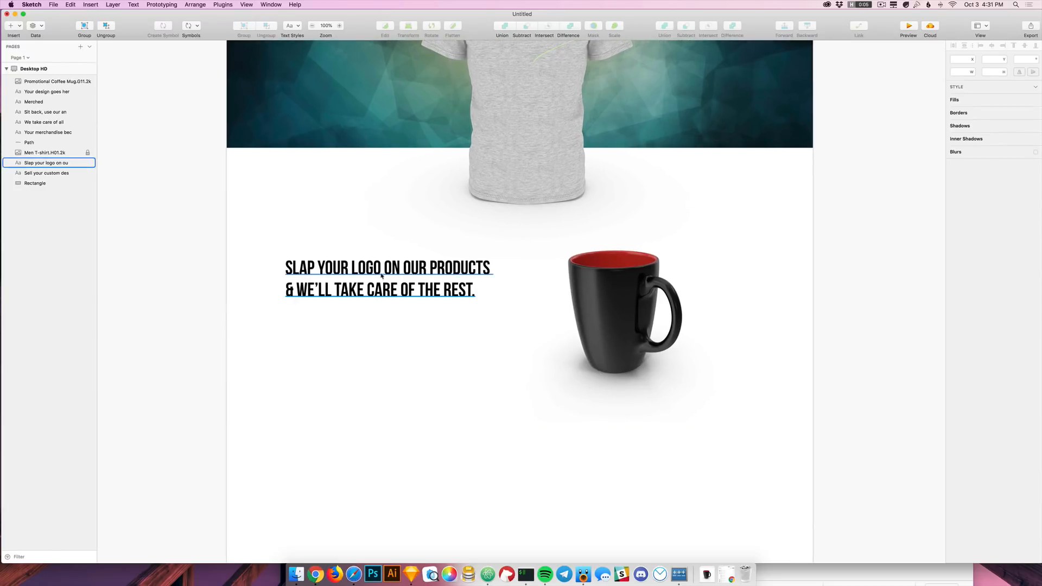
drag(424, 291, 433, 321)
click(918, 428)
drag(919, 428, 932, 430)
Step: Draw a rectangle about 371 by 445 over the mug's right half and place its layer behind the mug
scroll(842, 375, up, 2)
click(639, 335)
key(r)
mouse_move(764, 267)
mouse_down()
mouse_move(617, 467)
mouse_move(613, 448)
mouse_up()
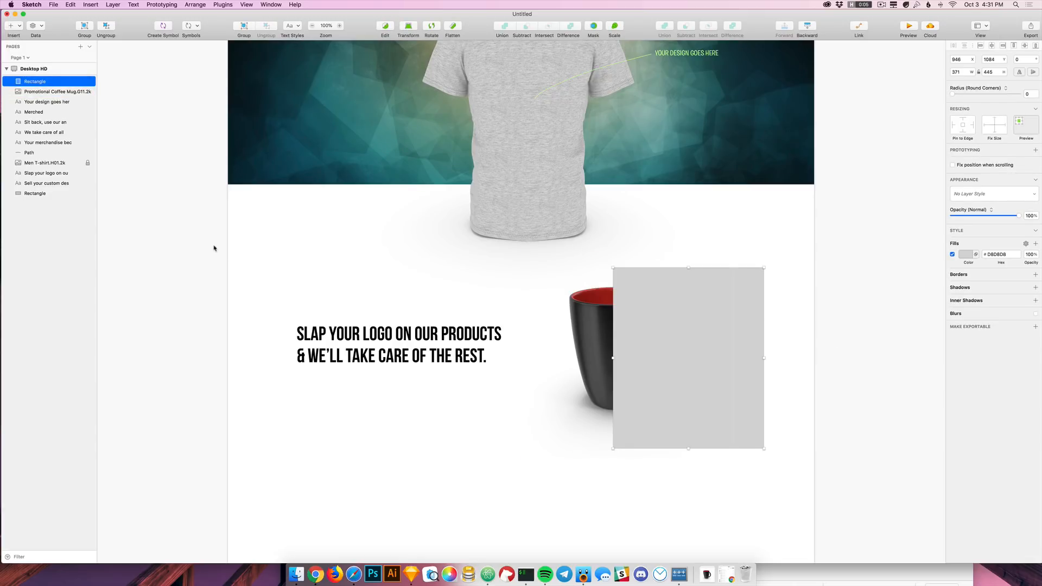
drag(38, 82, 53, 98)
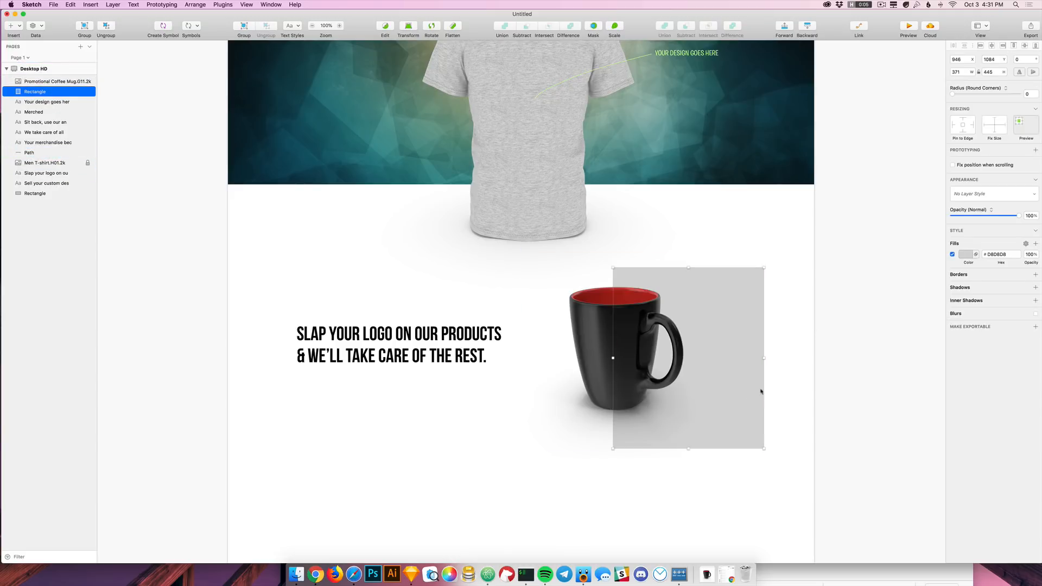
Step: Try white, a teal sampled from the banner, and the document's light green with a shifted hue as the rectangle's fill
click(967, 254)
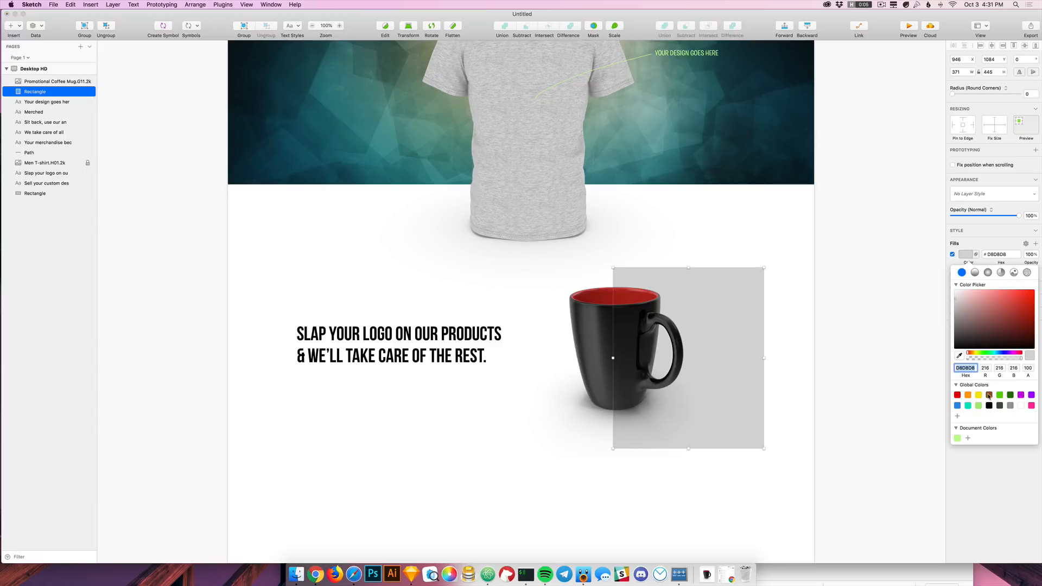
click(1021, 405)
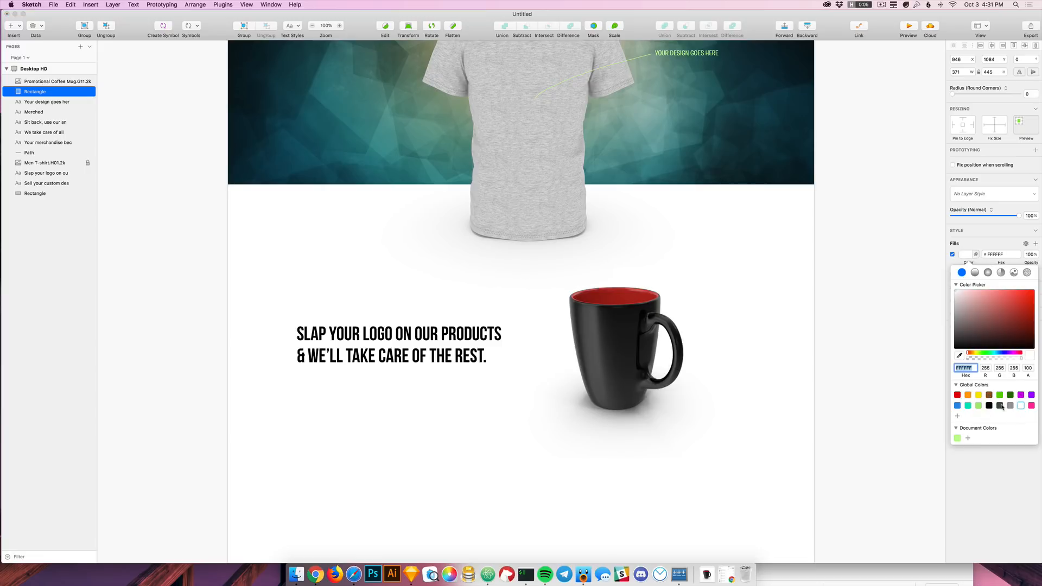
scroll(749, 304, up, 2)
key(ctrl+c)
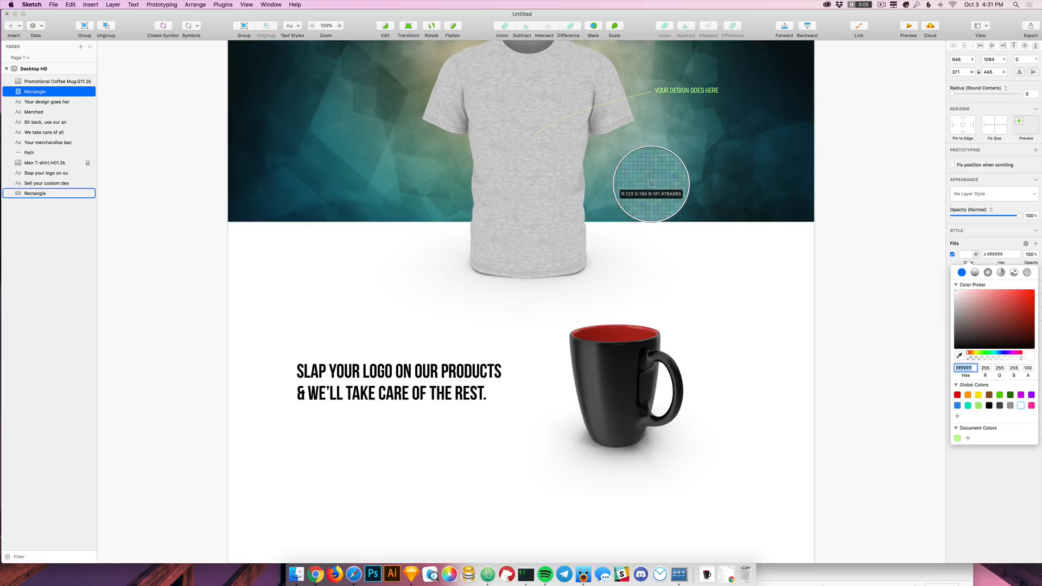
click(661, 192)
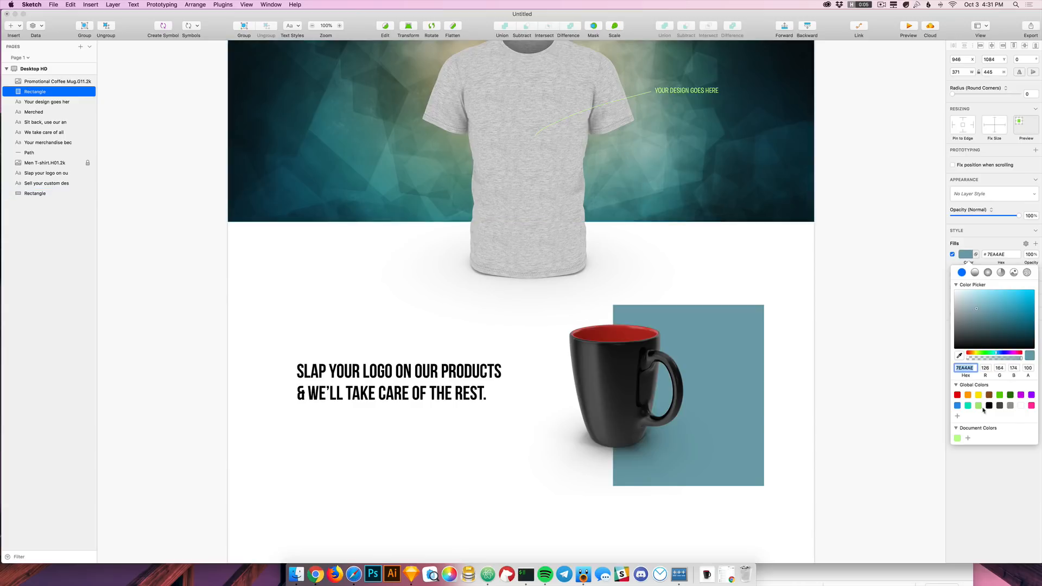
click(958, 438)
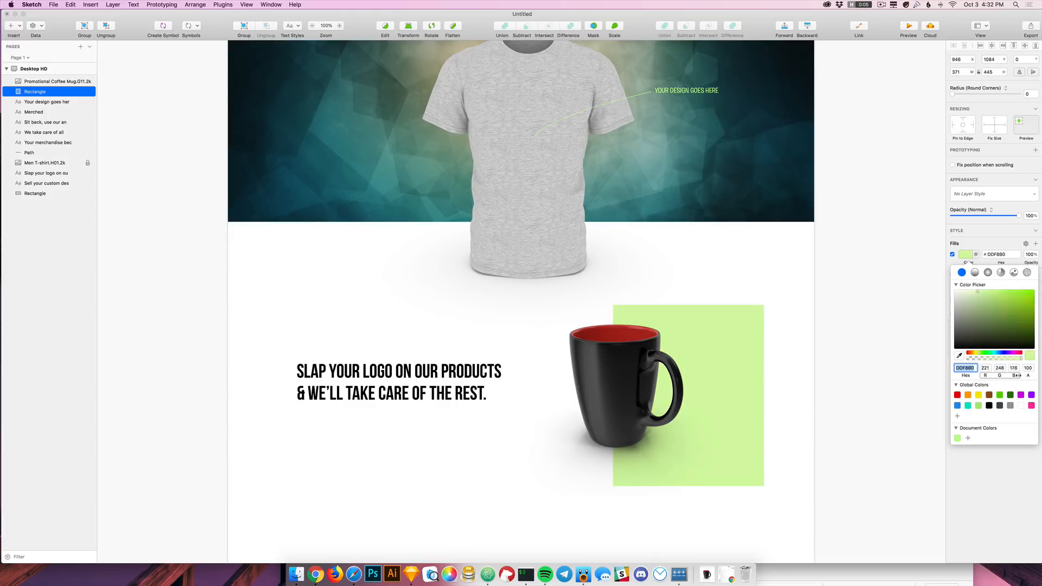
drag(1015, 375, 1024, 376)
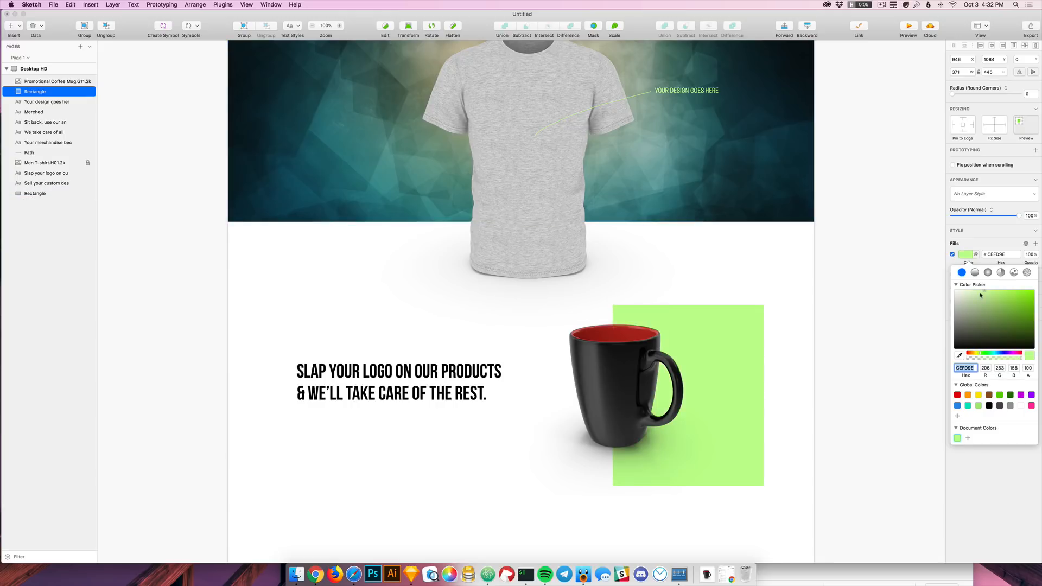
Step: Set the rectangle's fill to the very light grey F7F7F7
drag(978, 292, 945, 295)
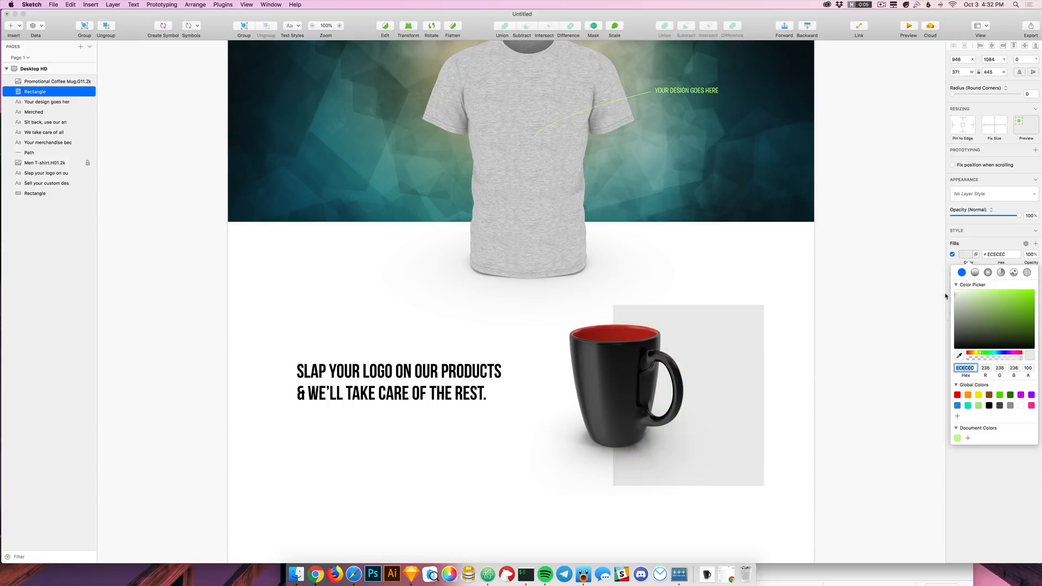
click(818, 365)
scroll(818, 365, down, 5)
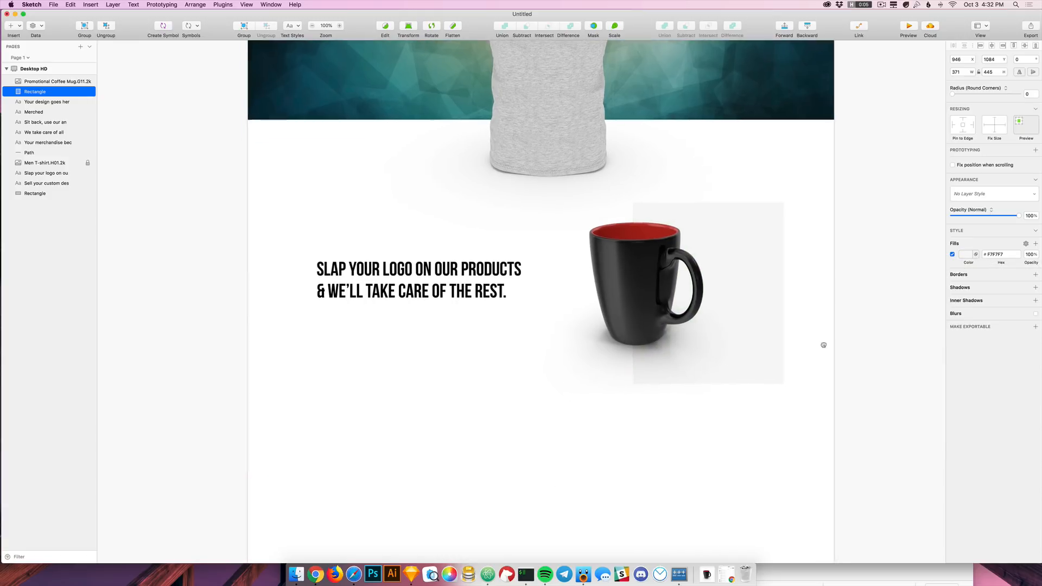
Step: Shift the grey rectangle left and the mug down and right, so the mug overlaps the rectangle's lower right corner
drag(774, 315, 762, 363)
click(814, 144)
drag(702, 325, 688, 321)
click(837, 182)
scroll(516, 370, left, 5)
click(752, 205)
drag(759, 198, 761, 198)
click(685, 445)
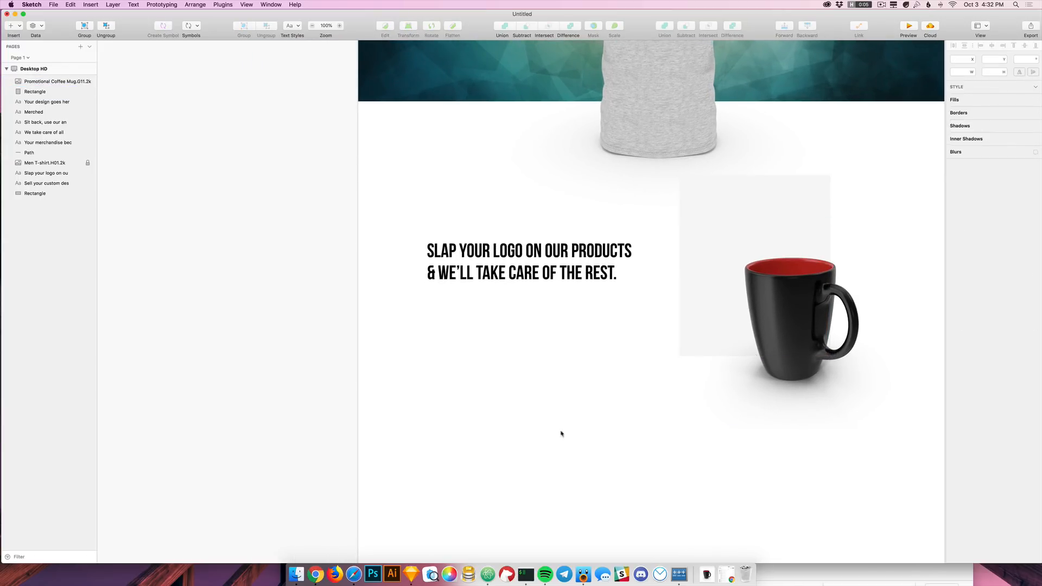
Step: Move the "Slap your logo on our products" headline slightly up so it sits beside the middle of the grey rectangle
drag(561, 390, 562, 440)
drag(516, 313, 515, 296)
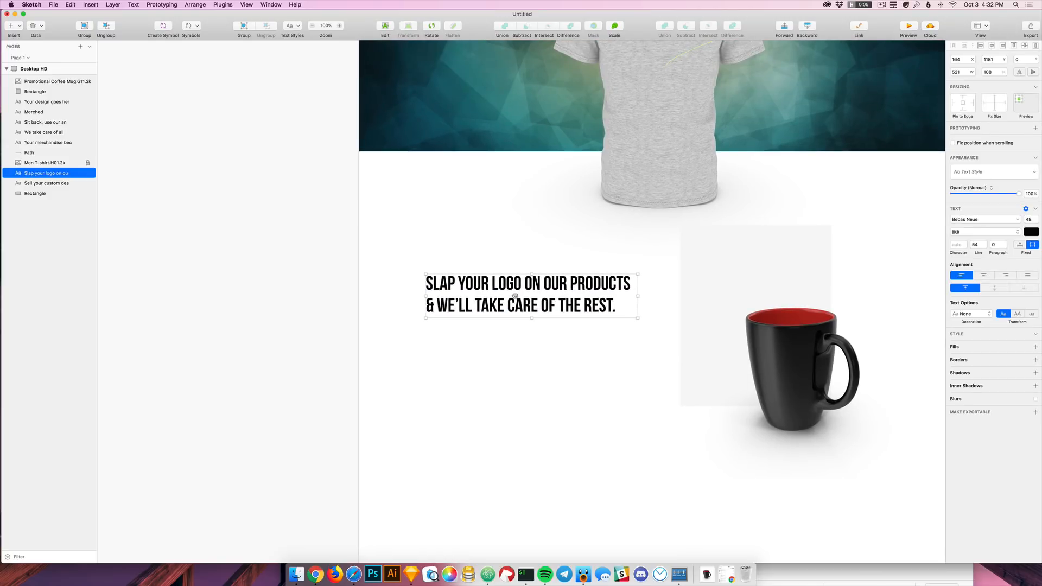
click(621, 449)
drag(620, 449, 555, 416)
drag(502, 303, 507, 308)
click(522, 360)
drag(522, 360, 538, 274)
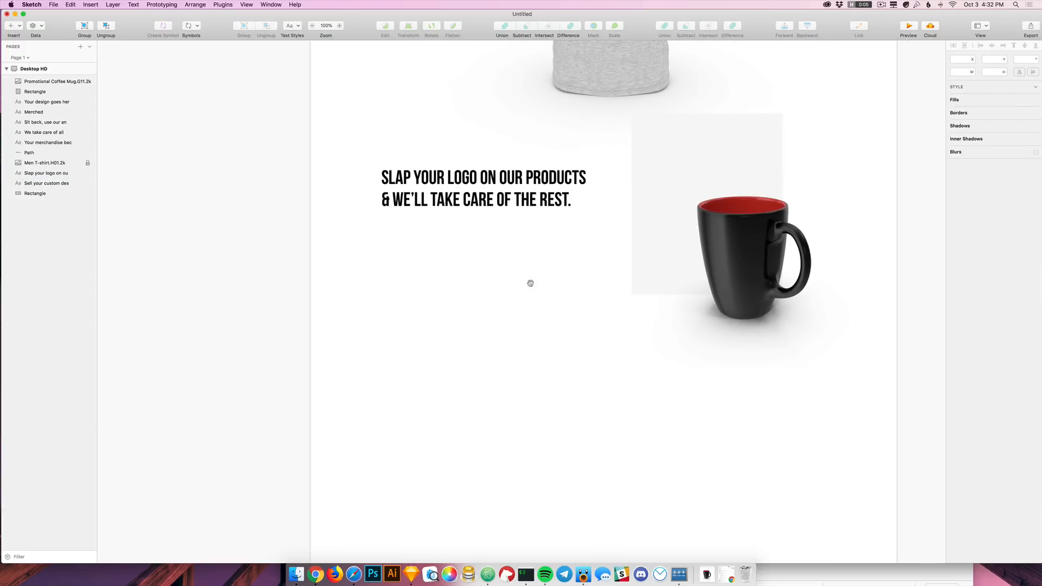
Step: Add a text box about 513 by 163 under the headline and check the merched.com page in Chrome for reference, returning to Sketch
drag(383, 222, 593, 290)
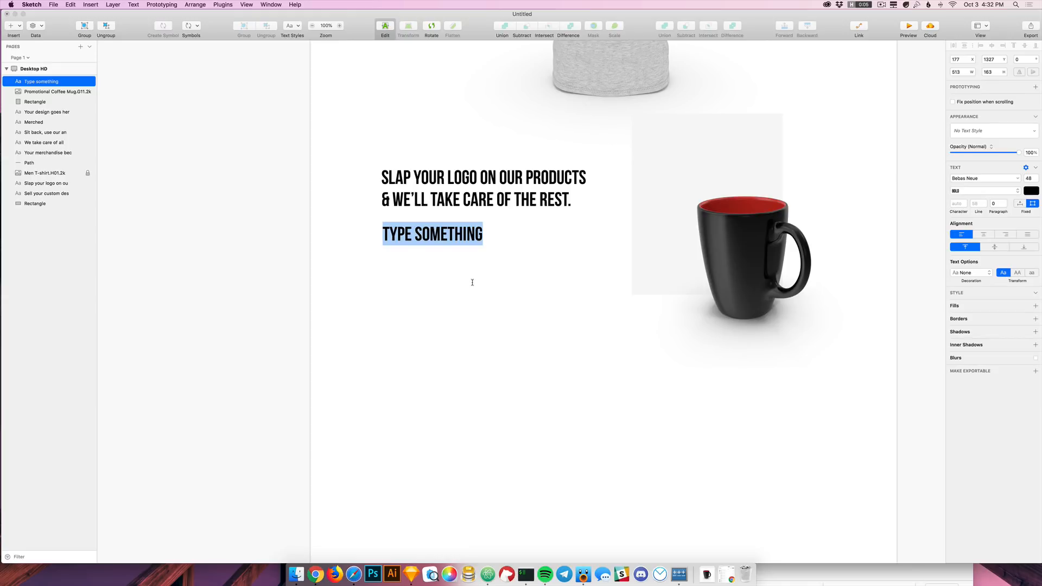
click(316, 576)
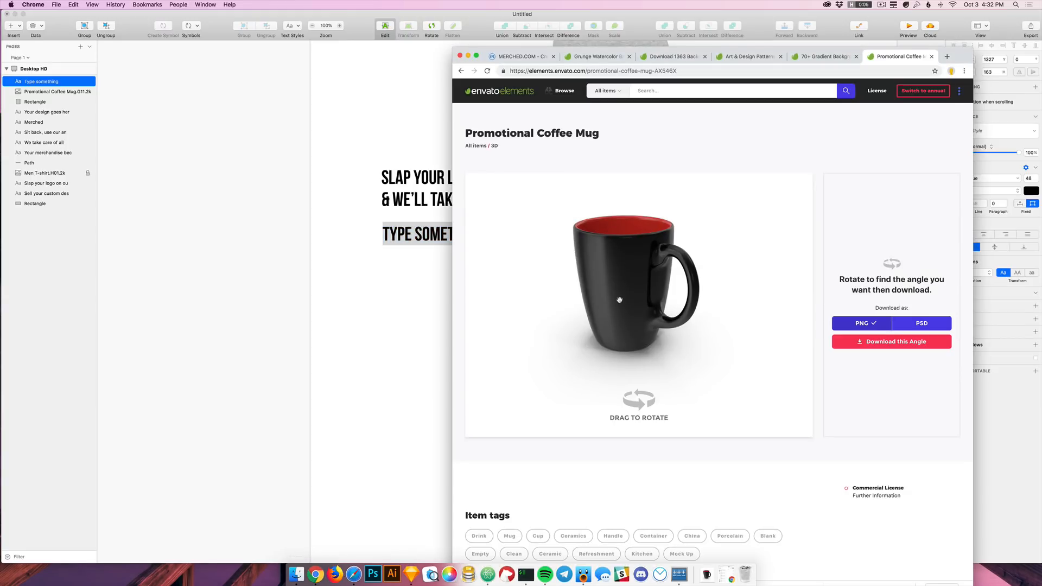
key(super+1)
scroll(628, 389, down, 2)
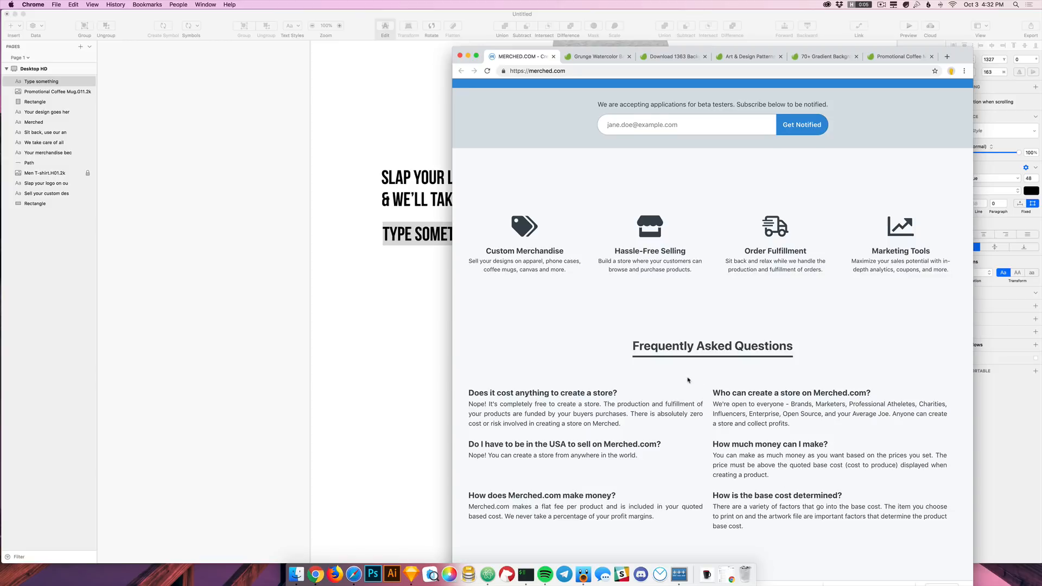
scroll(687, 380, up, 4)
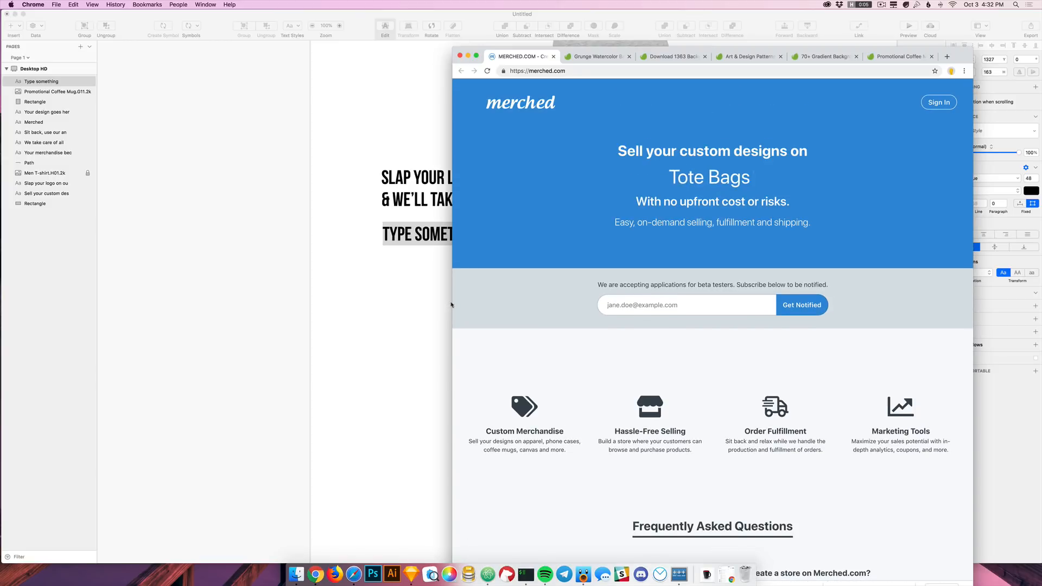
key(super+Tab)
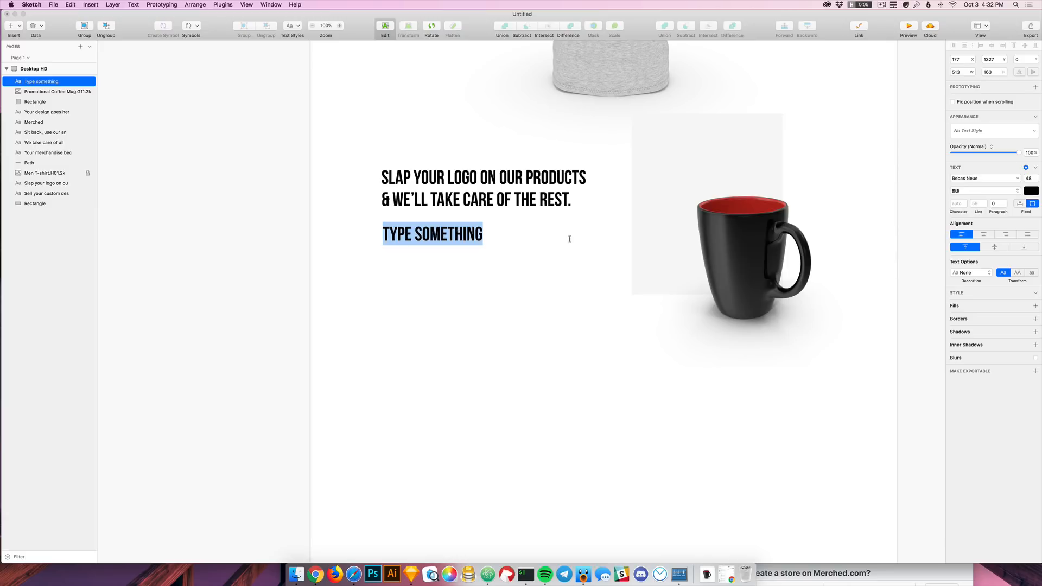
Step: Set the new text box's font to Proxima Nova Regular at size 21
click(987, 180)
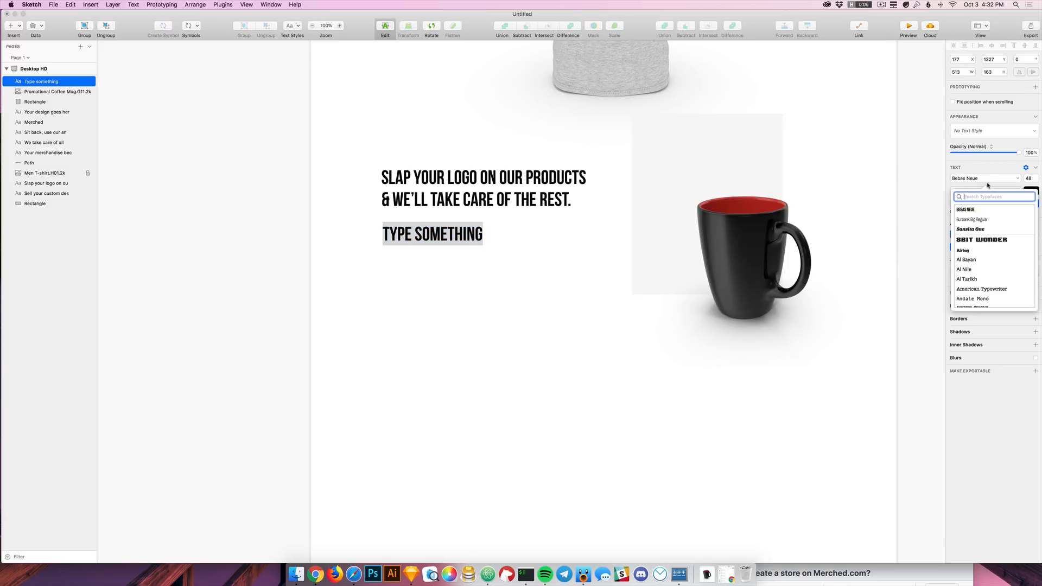
text(p)
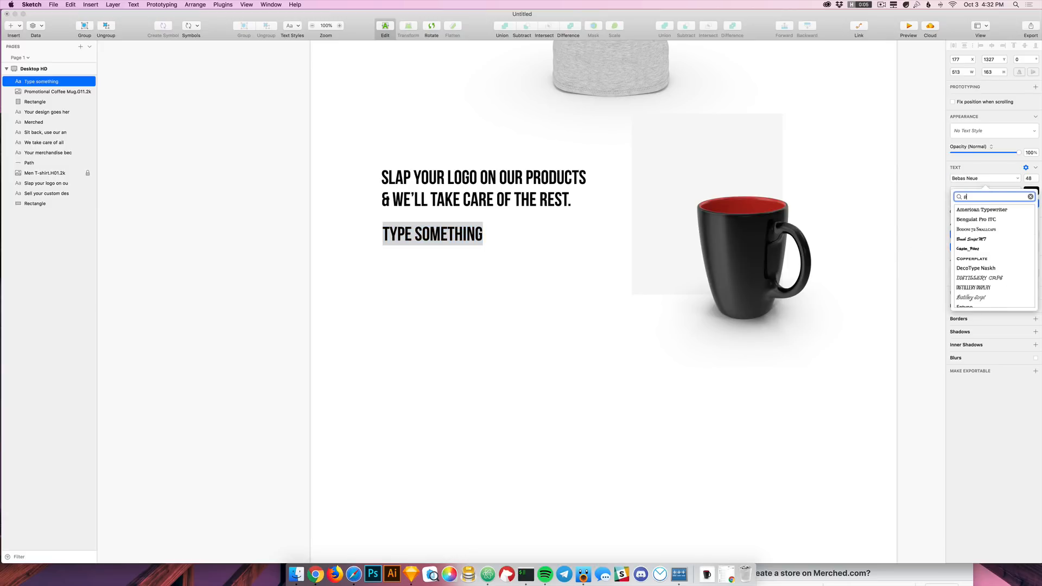
text(rox)
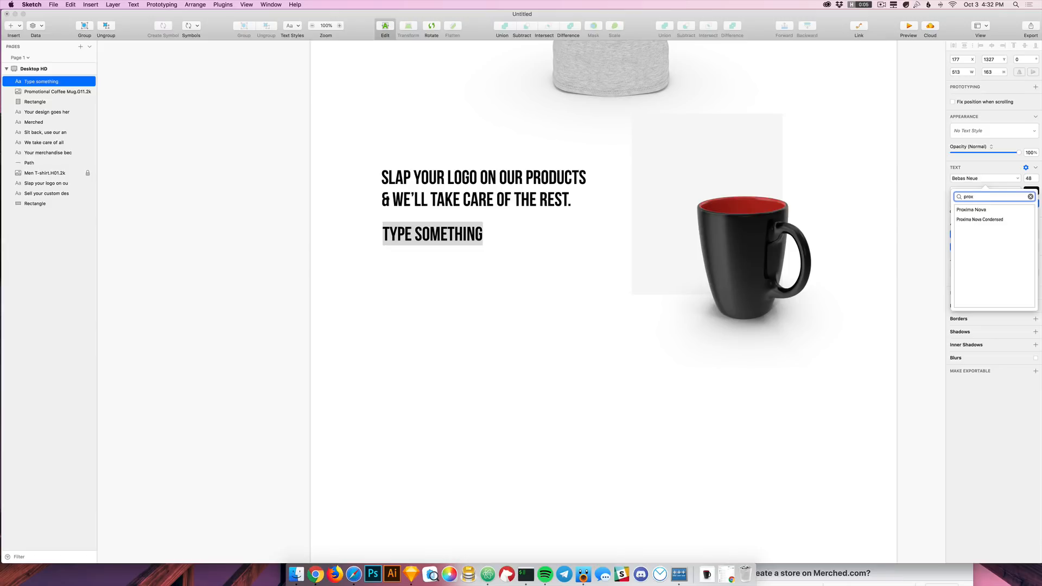
key(Down)
key(Return)
click(1030, 178)
text(21)
key(Return)
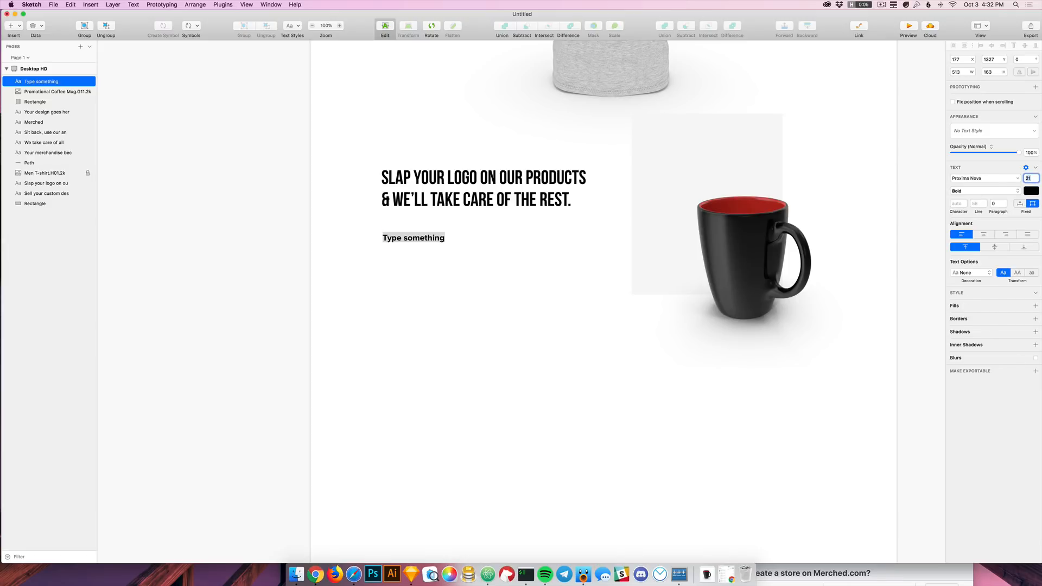
click(987, 192)
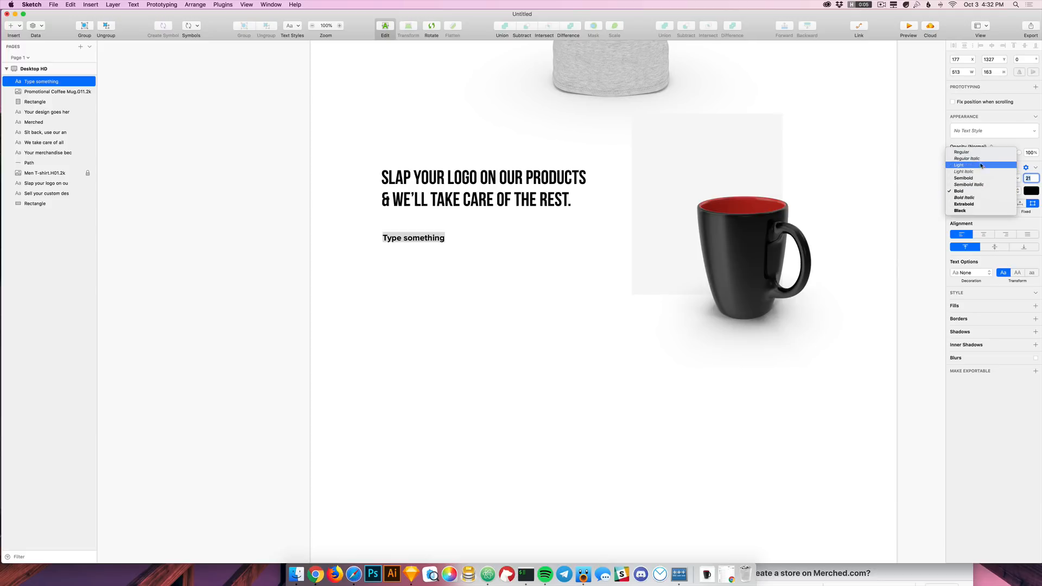
click(974, 155)
key(Return)
Step: Replace the placeholder text under the headline with "Lorem"
key(BackSpace)
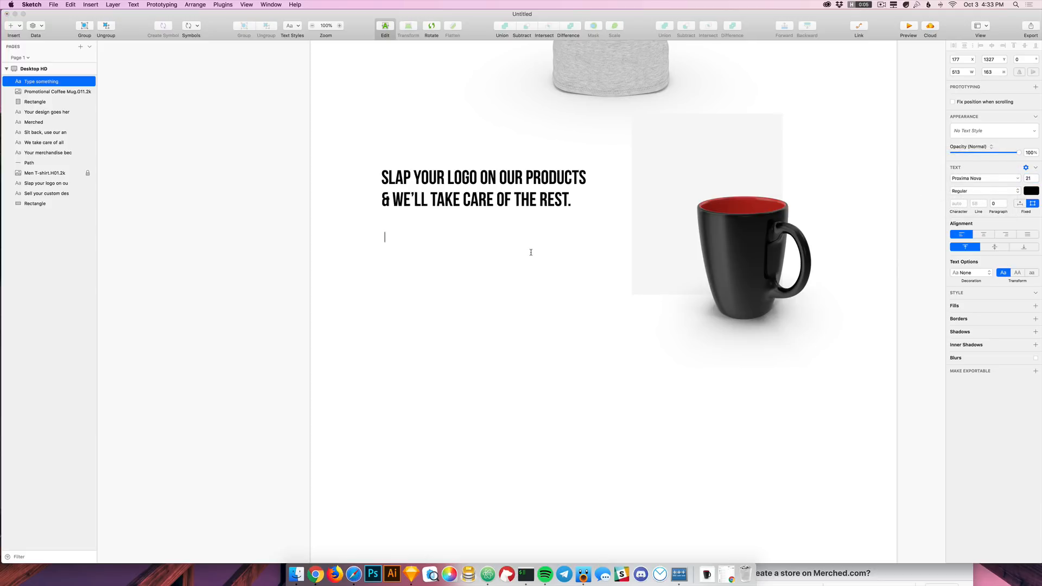
text(Lorem)
key(Escape)
click(480, 303)
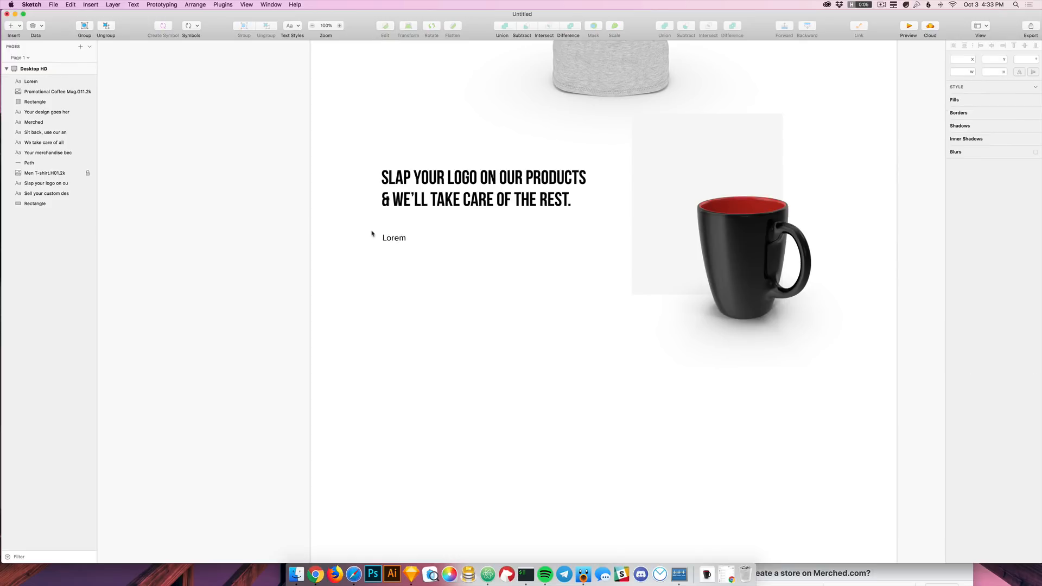
Step: Colour the "Lorem" text dark grey 4A4A4A and position its box at about X 178, Y 1346 under the headline
click(400, 238)
scroll(735, 284, up, 3)
scroll(735, 284, right, 3)
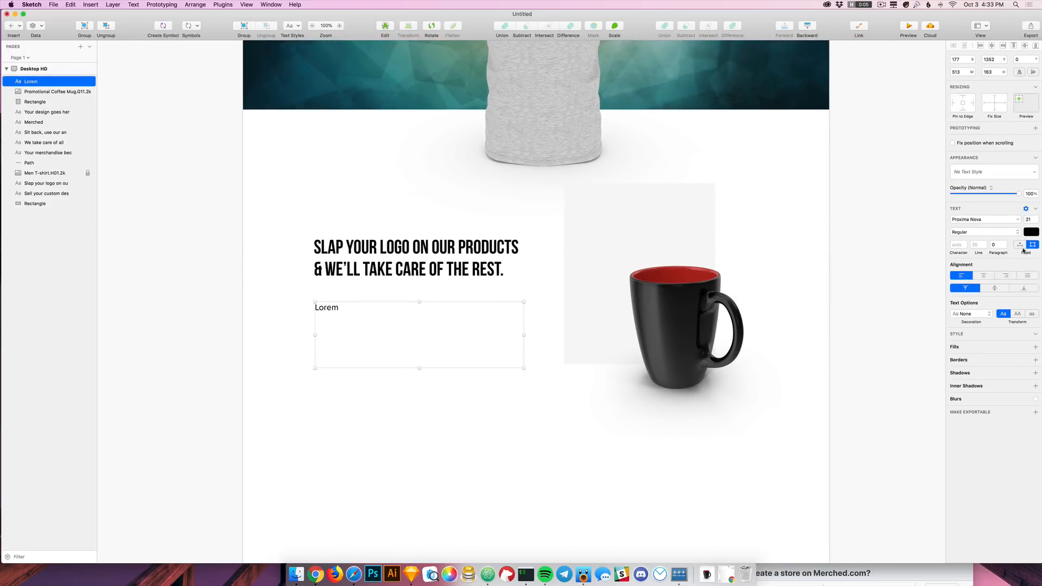
click(1034, 232)
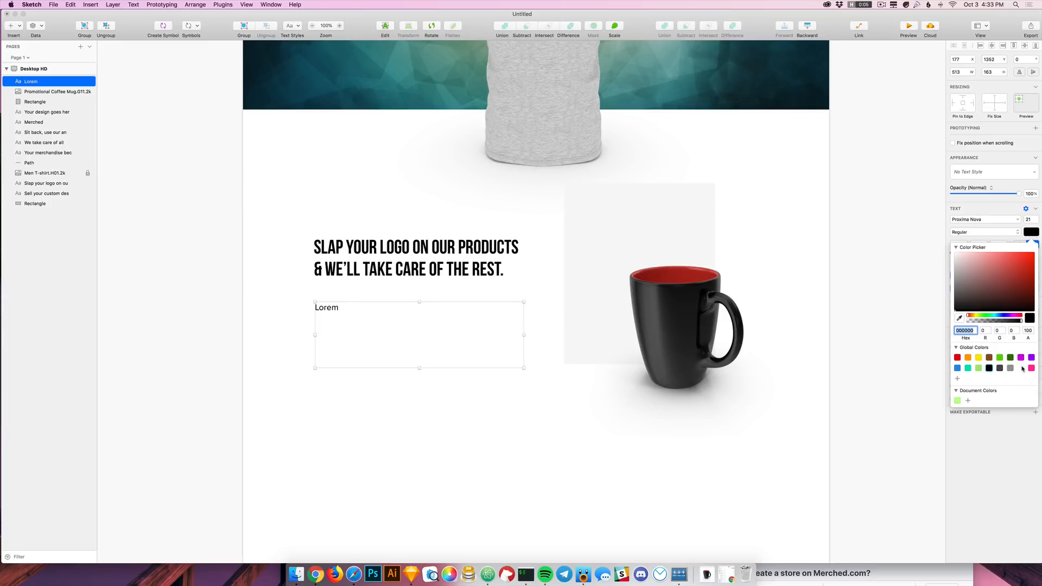
click(1001, 369)
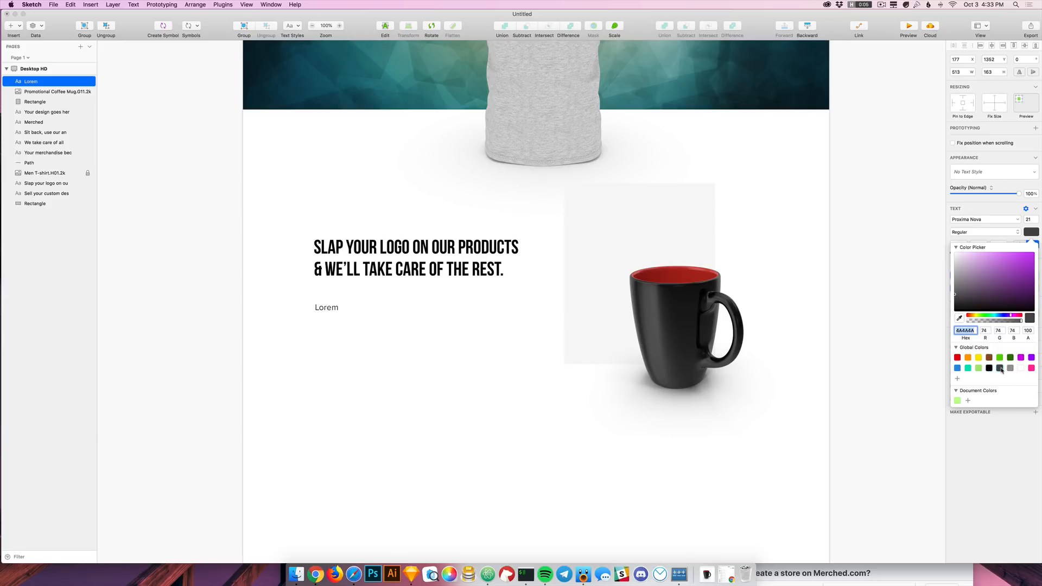
click(307, 381)
drag(327, 310, 328, 307)
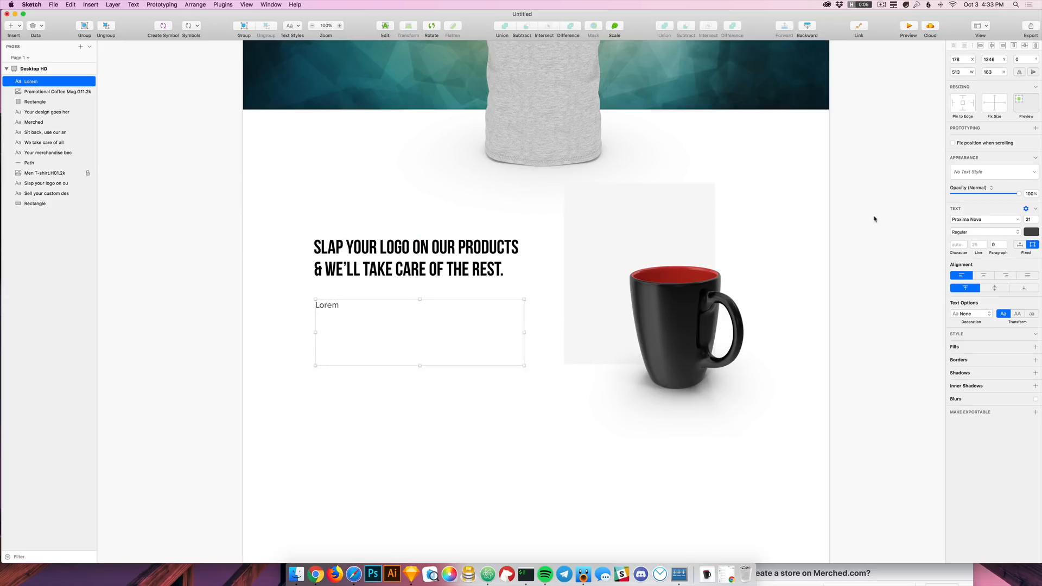
Step: Set the "Lorem" text to size 18 in a darker grey, with its box at about Y 1349
click(1036, 217)
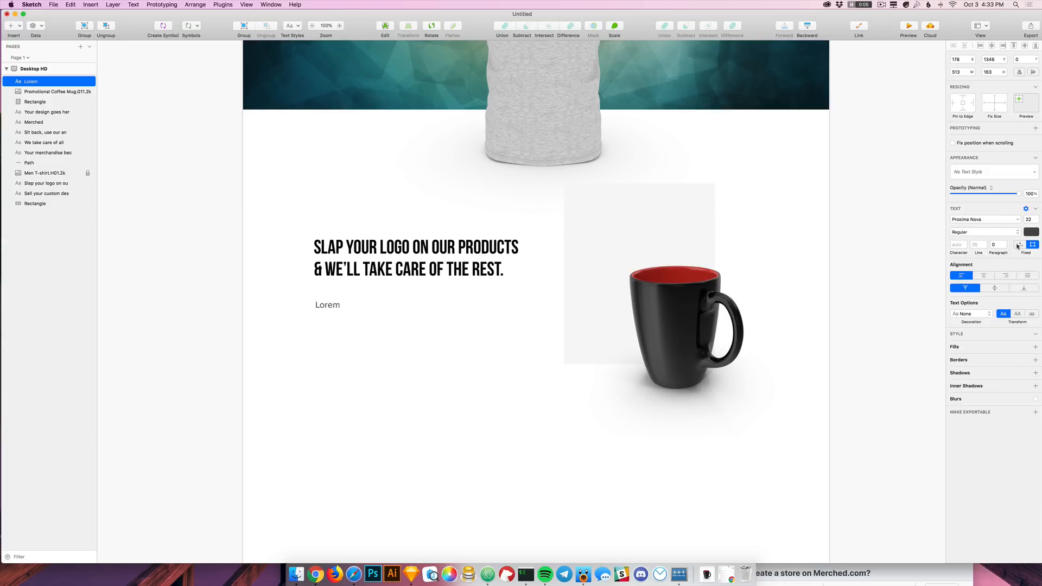
click(1037, 222)
click(1037, 221)
click(1037, 221)
click(1035, 234)
drag(957, 296, 951, 299)
click(421, 438)
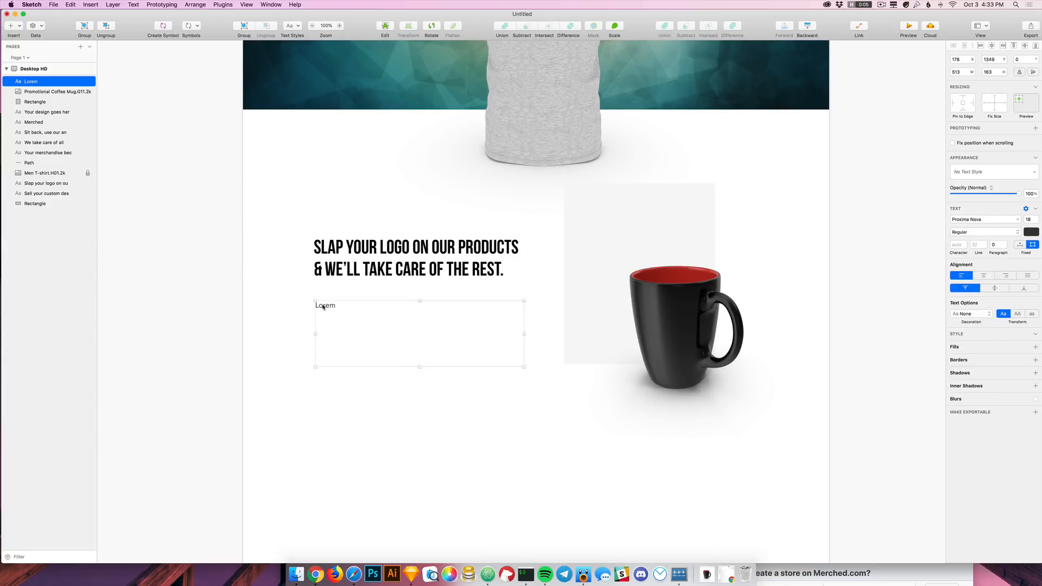
Step: Switch to Atom, generate a full lorem ipsum paragraph in a new file and copy it
click(488, 574)
key(super+n)
text(lorem)
key(Tab)
key(super+a)
key(super+c)
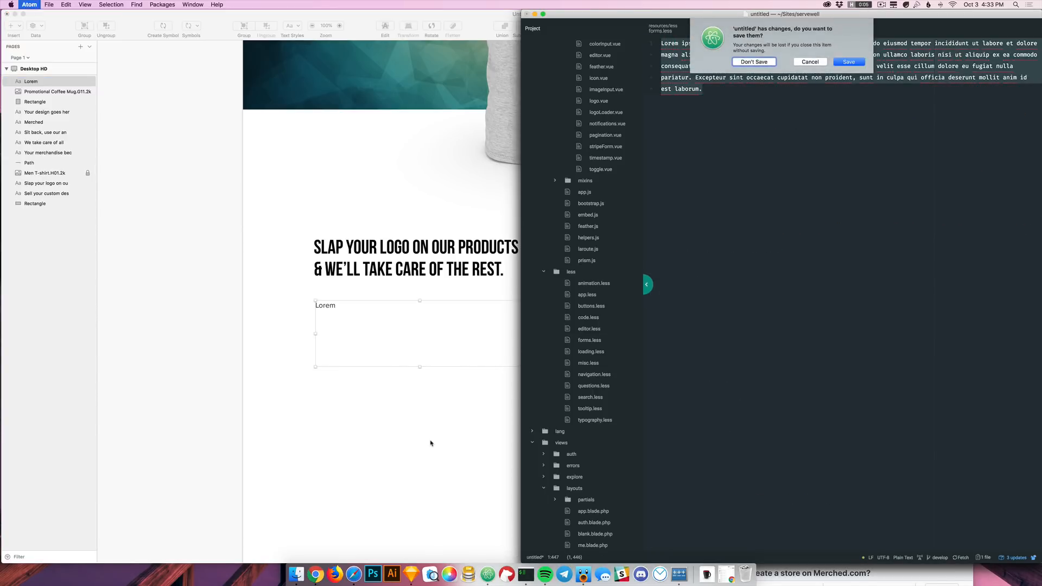
Step: Return to Sketch and replace the word "Lorem" with the copied lorem ipsum paragraph
key(super+Tab)
double_click(329, 308)
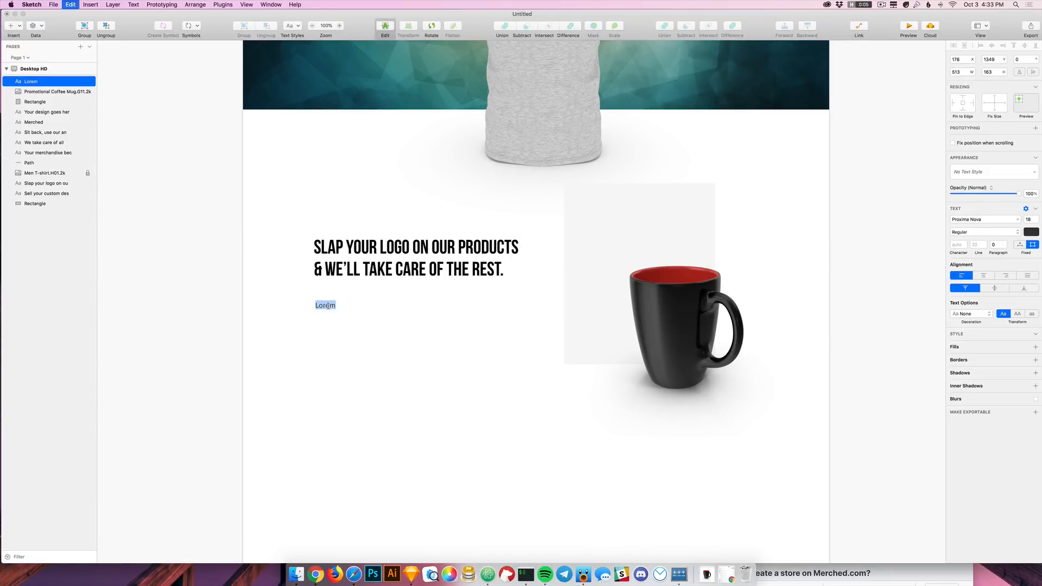
key(super+v)
key(Escape)
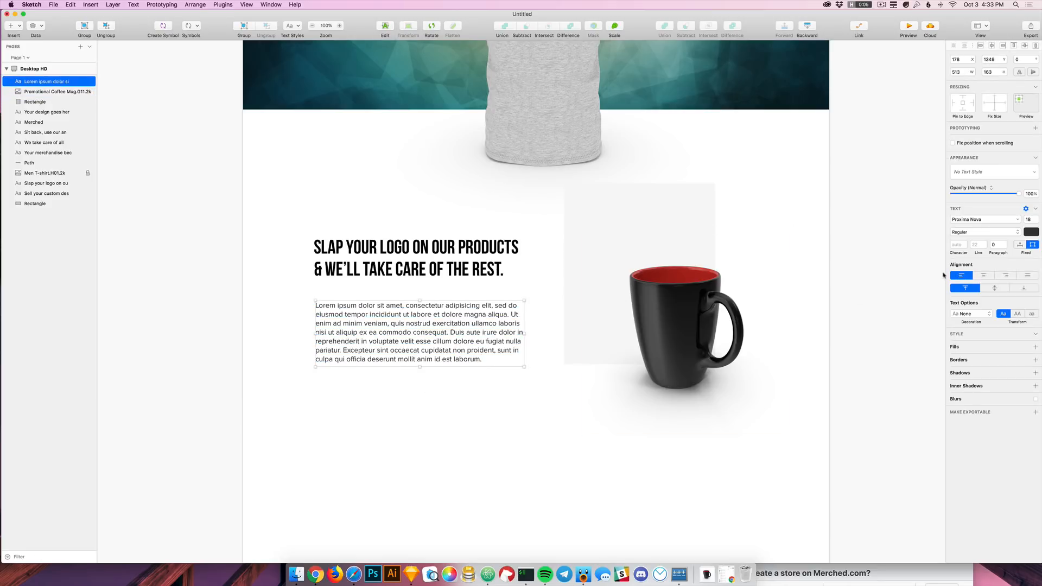
Step: Move the body text box to about X 174, Y 1343, aligned with the headline
click(486, 409)
drag(464, 350, 462, 346)
click(459, 395)
click(458, 340)
Step: Replace the lorem ipsum with "We have a large inventory of products we recommend." and begin a second sentence about the production team
key(Return)
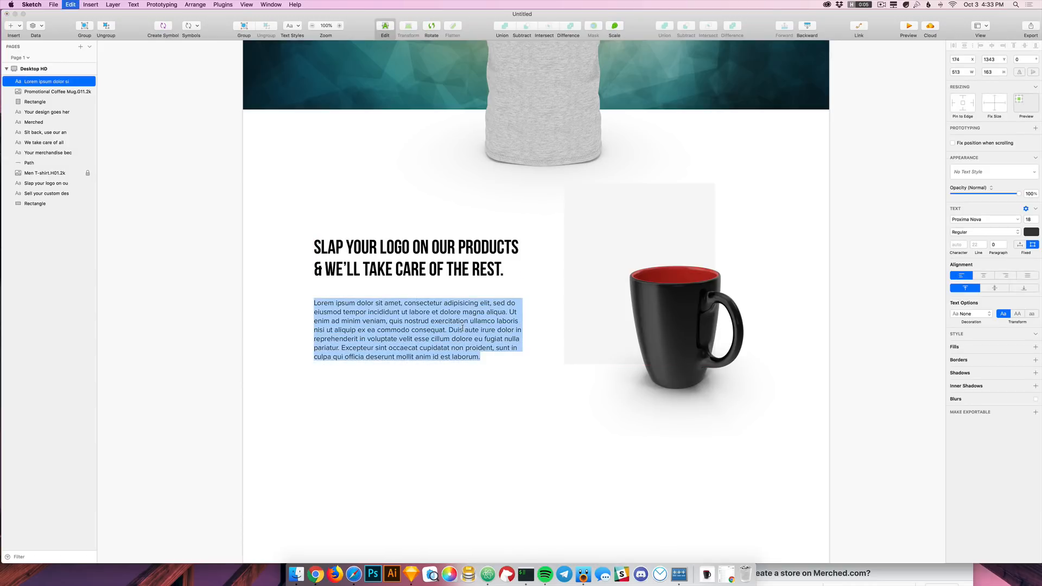
key(BackSpace)
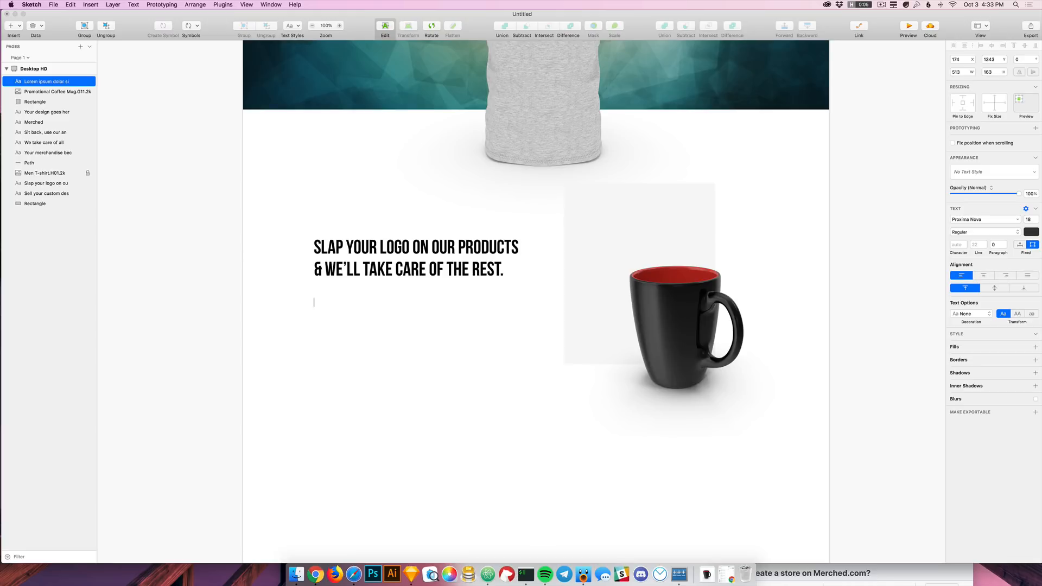
text(We have a large inventory of products we produ)
key(BackSpace)
key(BackSpace)
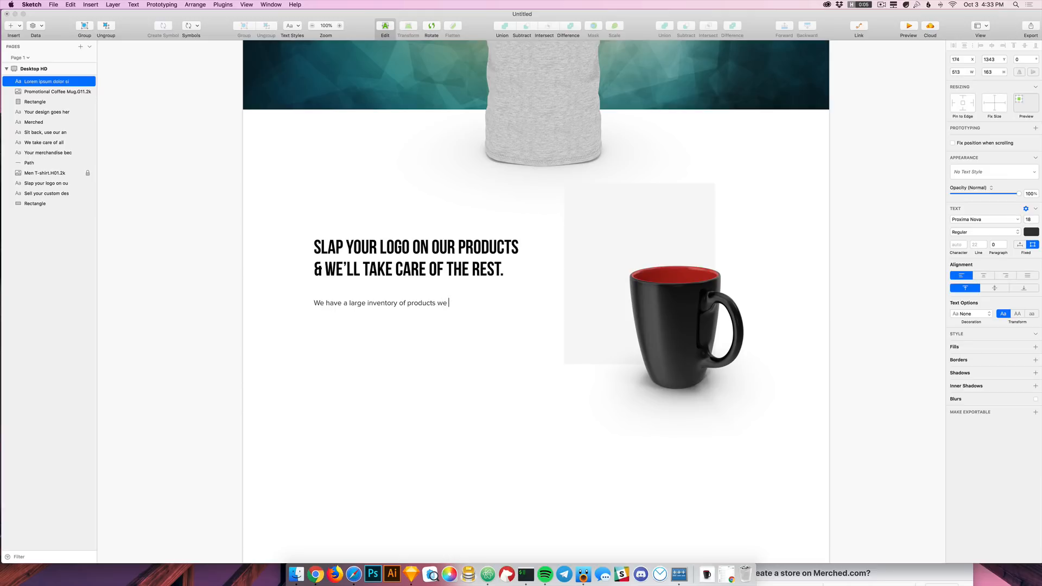
text(recommmend. Our production team is experien)
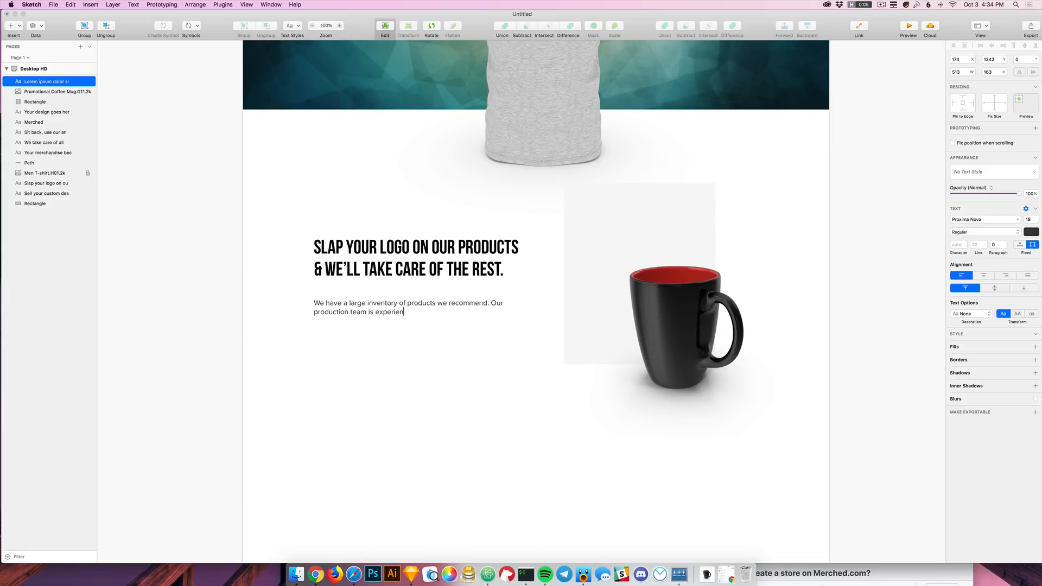
Step: Complete the sentence as "Our production team is experienced in optimizing artwork, quality assurance, and handing breakable things with care."
text(ced in optimizing artwo)
key(BackSpace)
key(BackSpace)
key(BackSpace)
text(uality assurance, )
text(and )
text(handing)
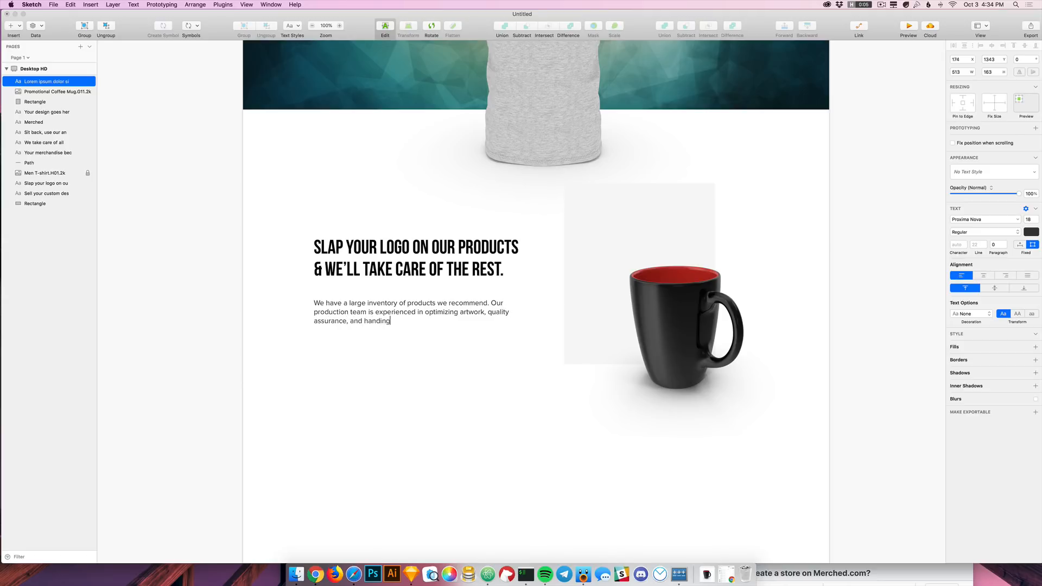
text( brekabl)
key(BackSpace)
key(BackSpace)
text(abk)
key(BackSpace)
key(BackSpace)
text(kable things with care.)
key(Escape)
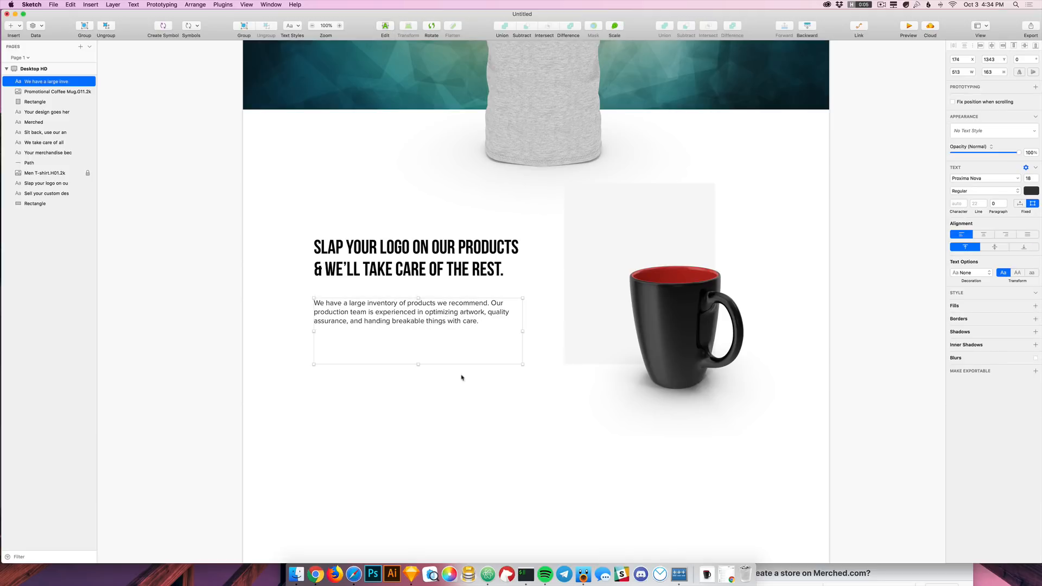
Step: Set the body paragraph's line height to 32 and tighten its box to about 118 high at about Y 1340
drag(977, 211, 979, 211)
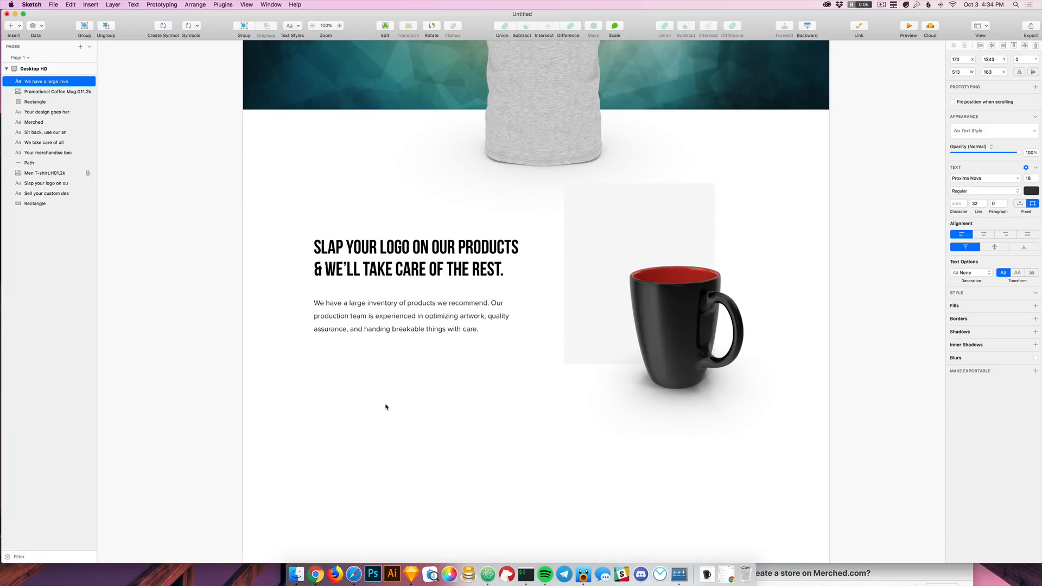
scroll(386, 407, up, 3)
drag(418, 435, 421, 421)
click(429, 435)
scroll(508, 388, down, 2)
scroll(508, 388, down, 2)
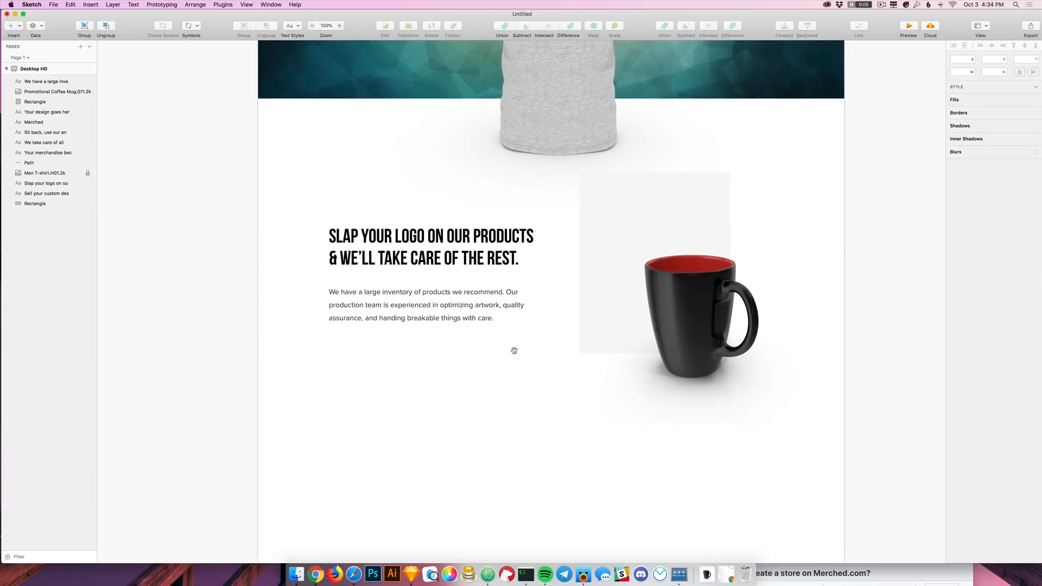
Step: Write "Explore our list of products" at the end of the body paragraph and cut it out for reuse
double_click(496, 320)
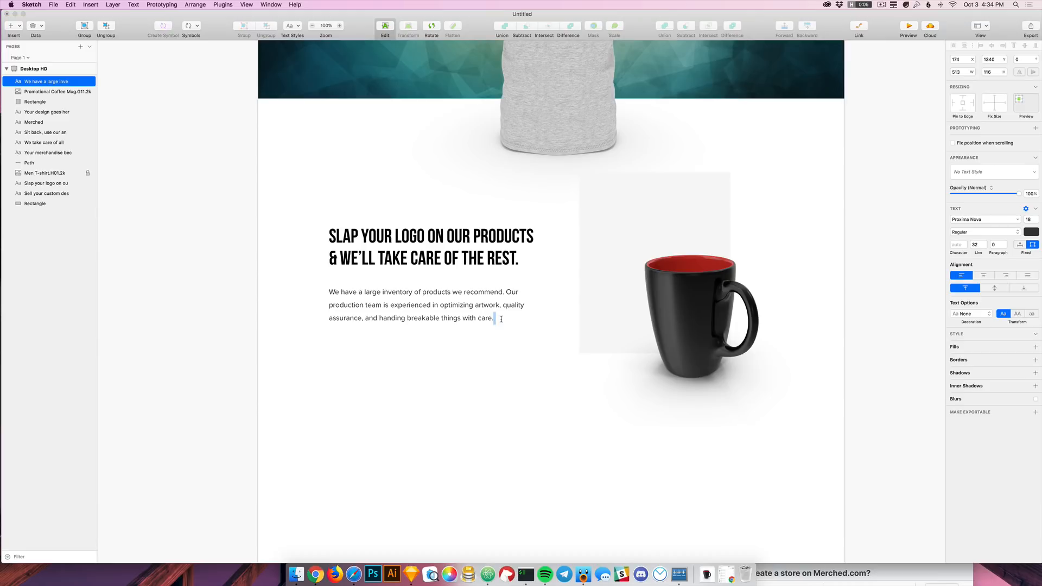
text(Explore our list of products)
drag(497, 318, 505, 333)
key(BackSpace)
key(Escape)
Step: Duplicate the headline below the body paragraph at size 24 and replace its text with "Explore our list of products"
drag(448, 261, 449, 361)
click(1029, 220)
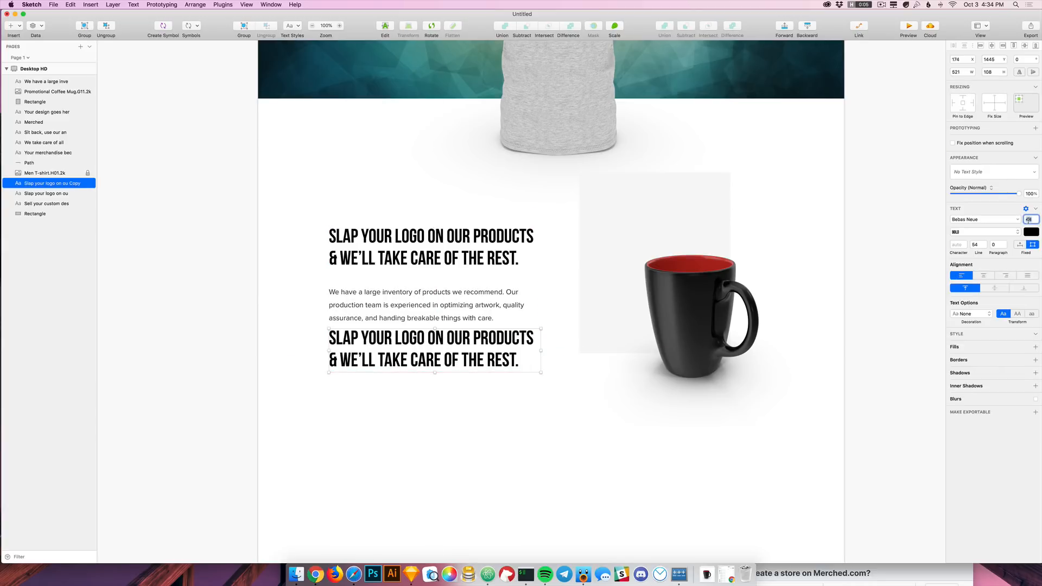
text(24)
key(Return)
double_click(493, 340)
key(super+v)
key(Escape)
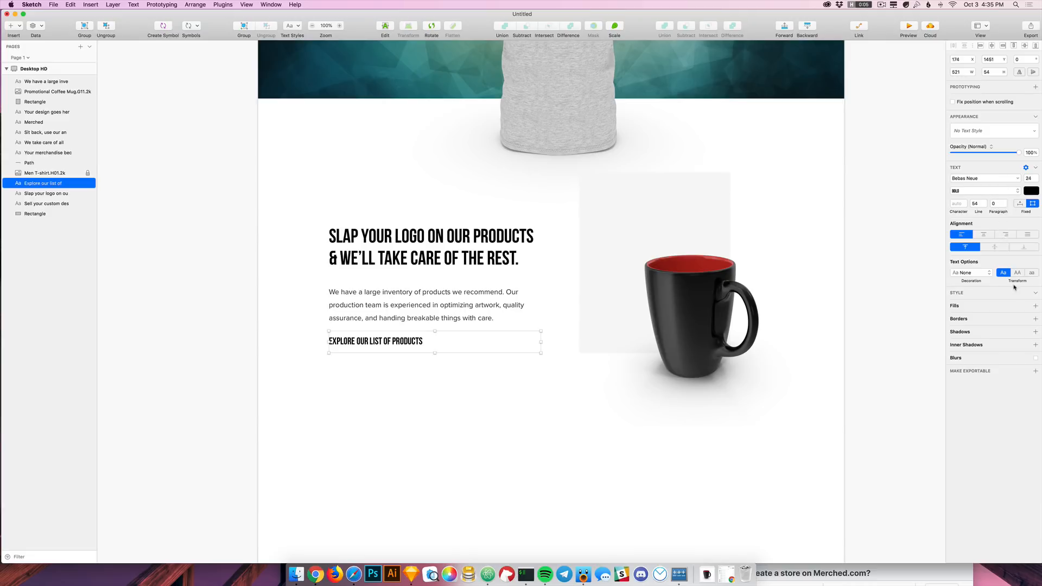
Step: Underline the "Explore our list of products" line and nudge it slightly further below the paragraph
click(978, 276)
click(980, 284)
click(447, 378)
drag(390, 342, 390, 345)
click(542, 426)
scroll(737, 421, down, 2)
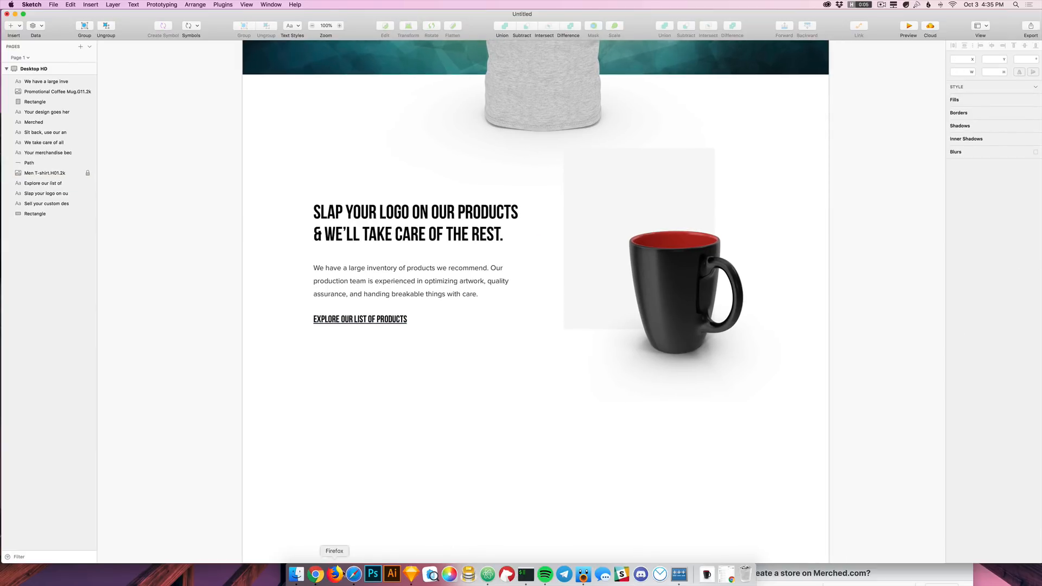
Step: Switch to Chrome, search Envato Elements graphics for "3d canvas" and look through the results
click(316, 574)
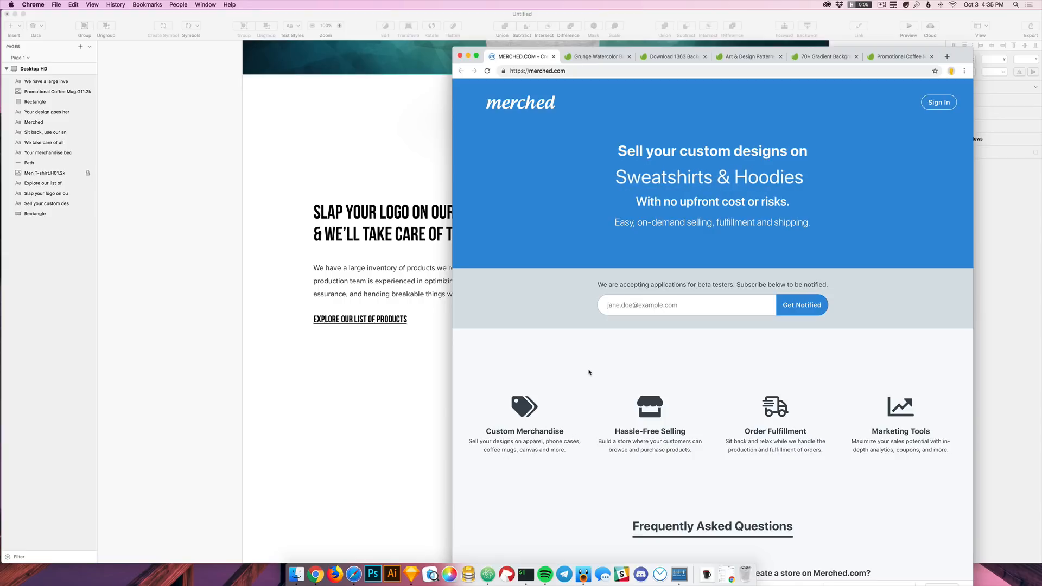
key(ctrl+Tab)
key(ctrl+Tab)
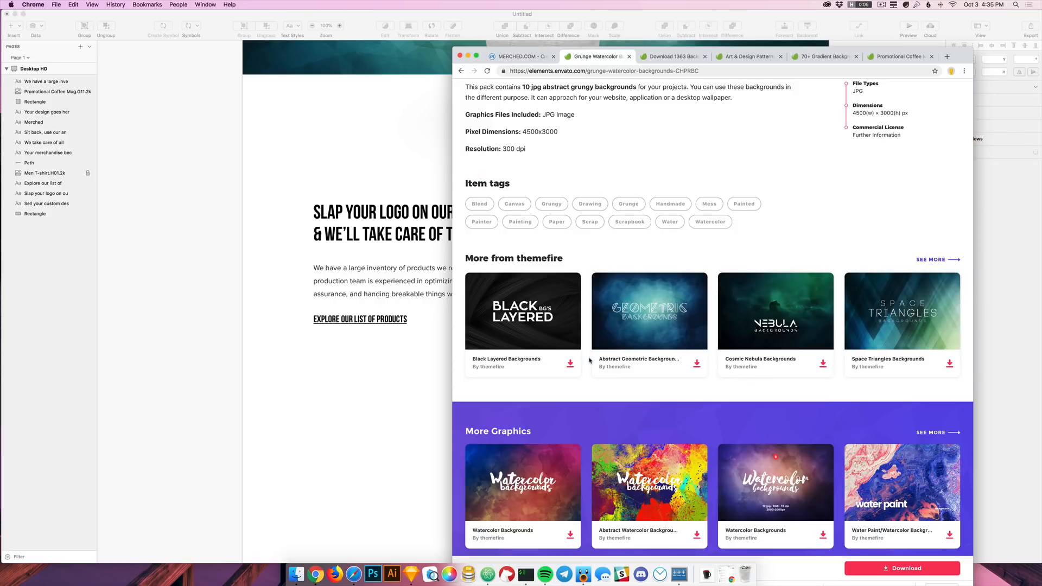
scroll(674, 301, up, 20)
click(696, 92)
text(canv)
text(3d)
key(Return)
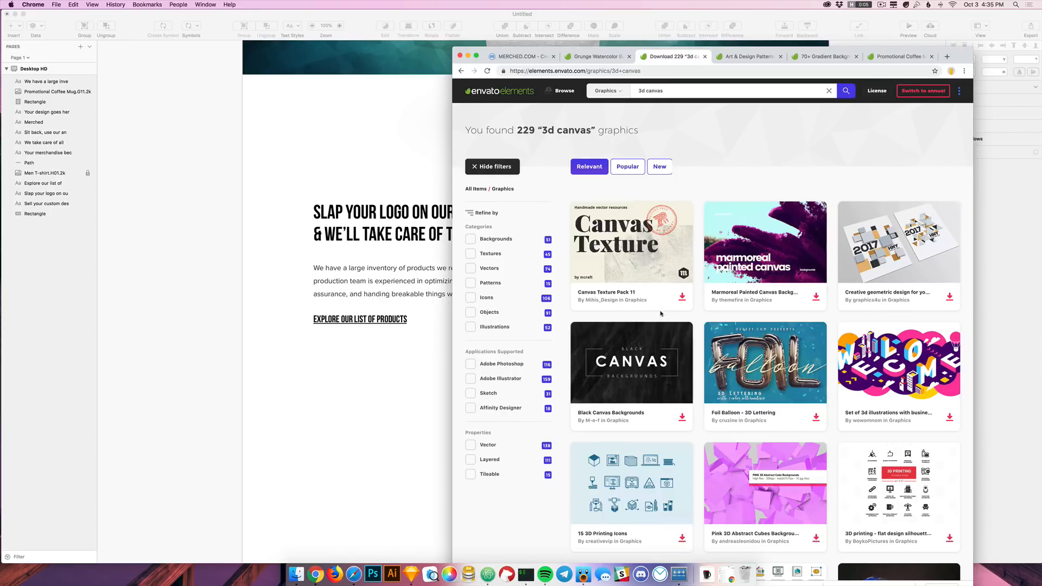
scroll(662, 314, down, 5)
drag(958, 57, 795, 3)
scroll(614, 271, up, 5)
Step: Change the search category to 3D, search for "canvas" and review the blank canvas objects
click(444, 54)
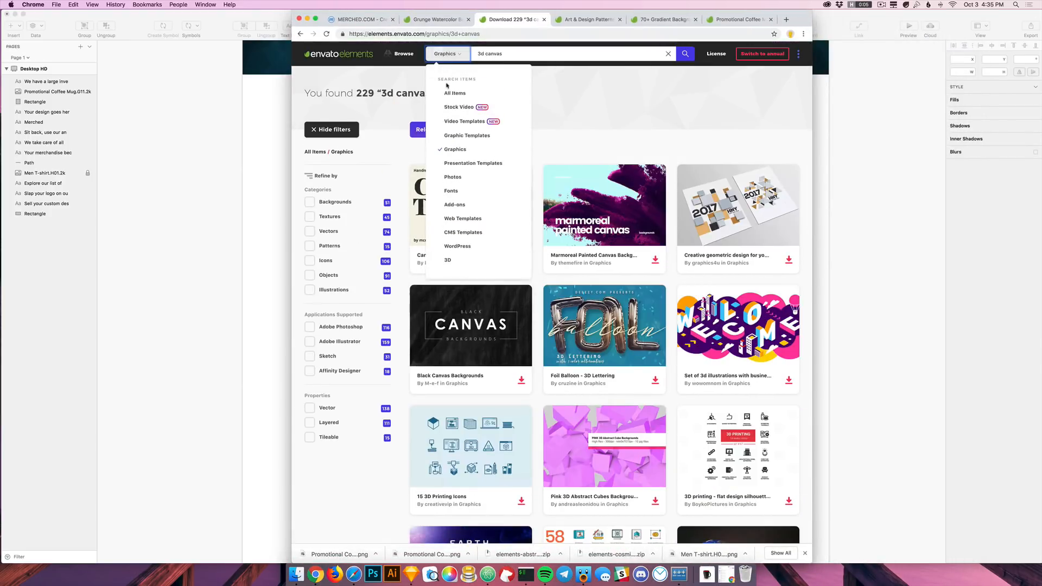
click(447, 260)
click(471, 55)
key(BackSpace)
key(BackSpace)
key(BackSpace)
key(Return)
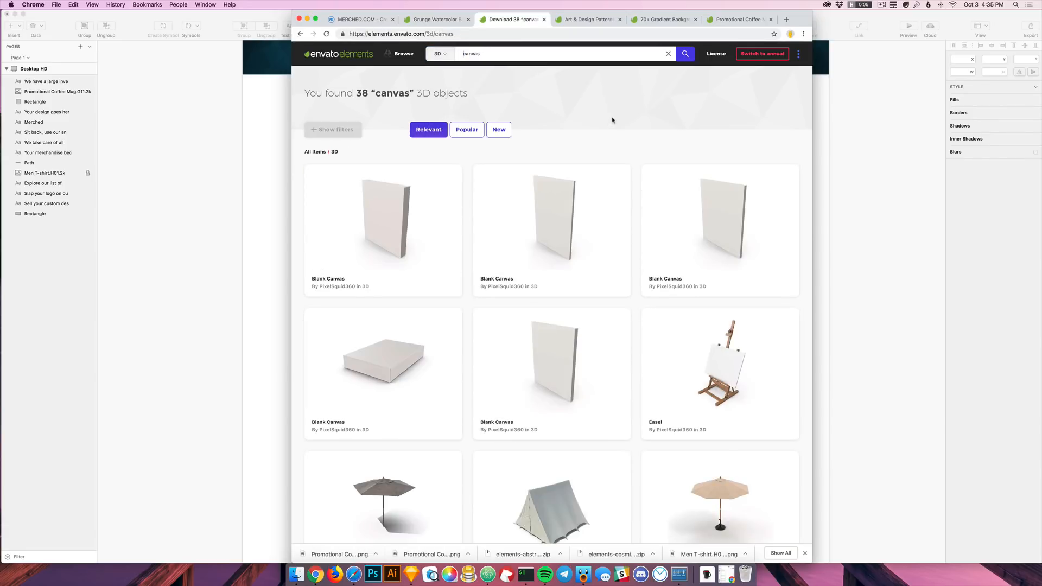
scroll(616, 119, down, 2)
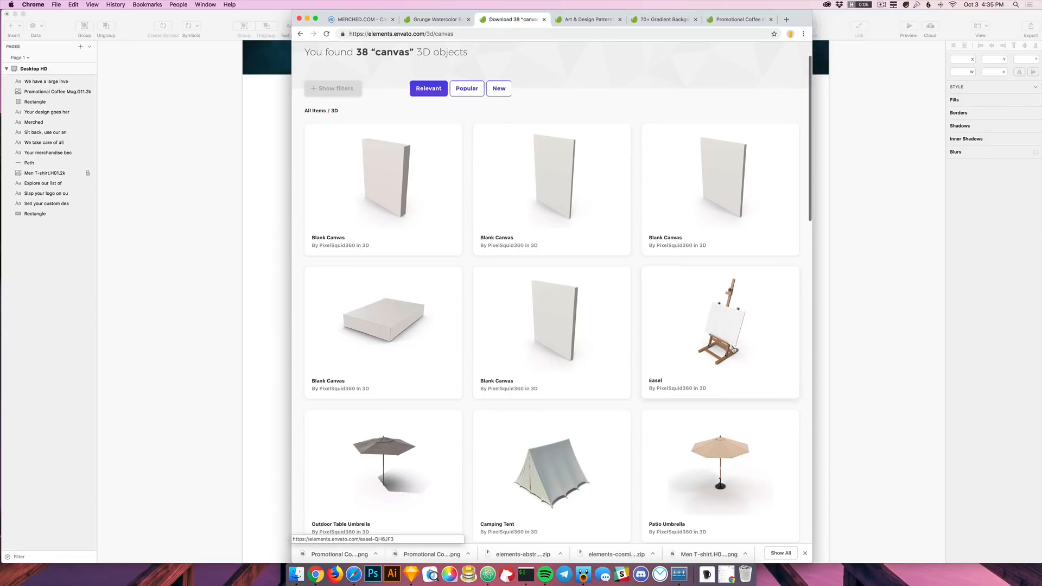
scroll(488, 326, up, 1)
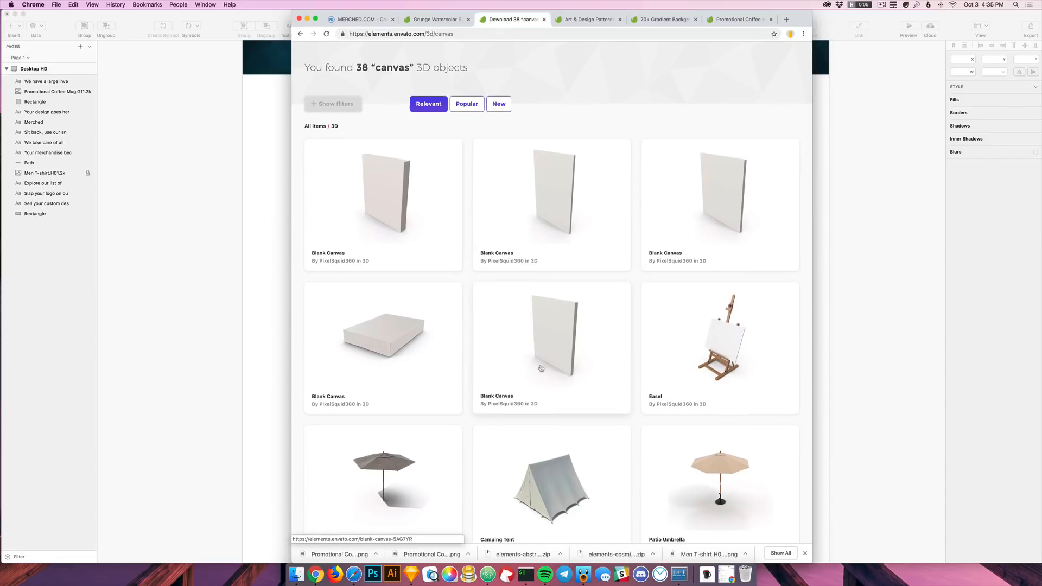
Step: Open the Blank Canvas object in the second row and rotate its 360 render to an angled front view
click(513, 328)
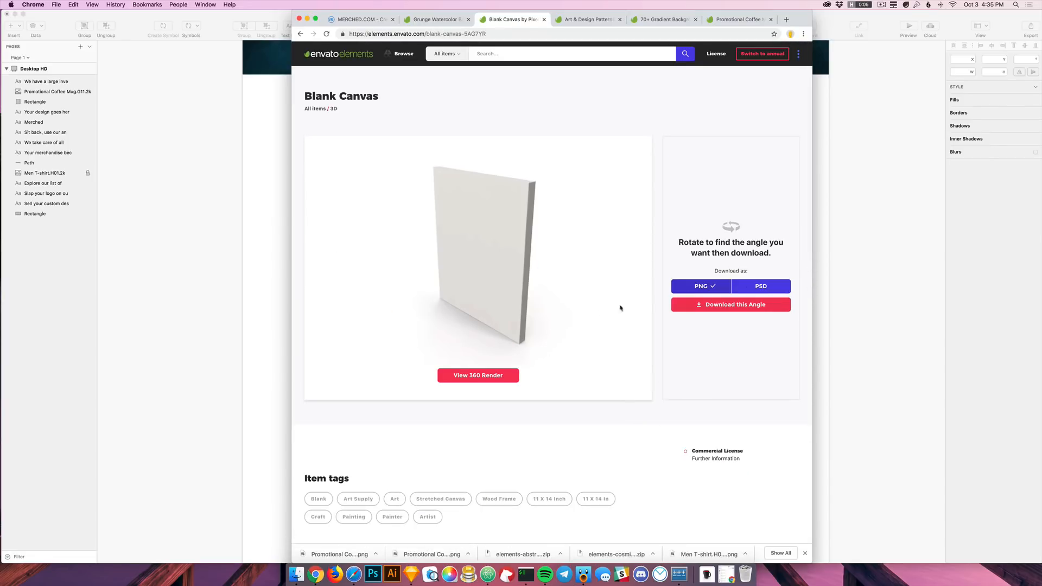
click(506, 375)
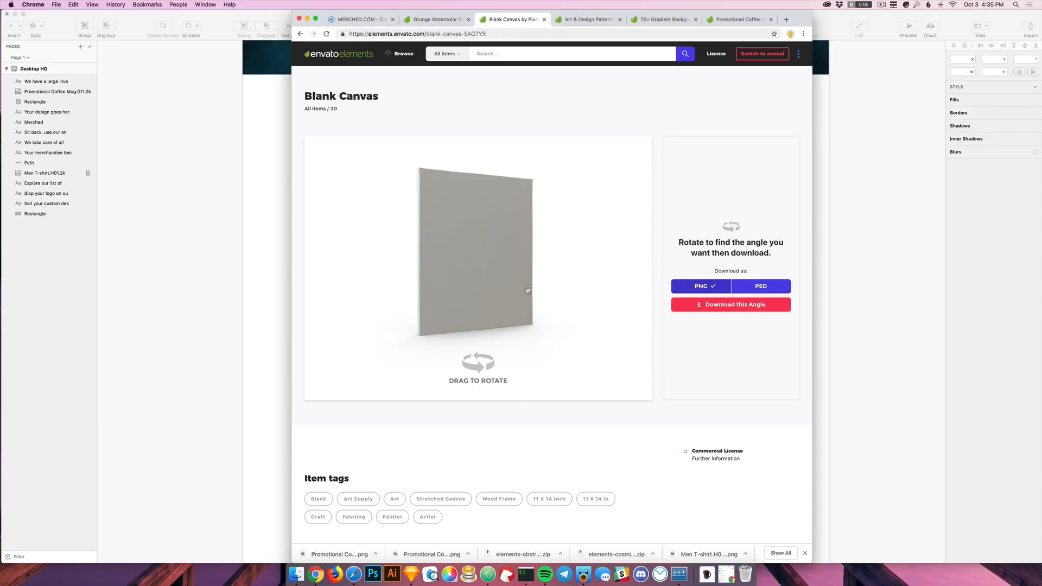
mouse_move(799, 13)
mouse_down()
mouse_move(419, 104)
mouse_move(582, 53)
mouse_up()
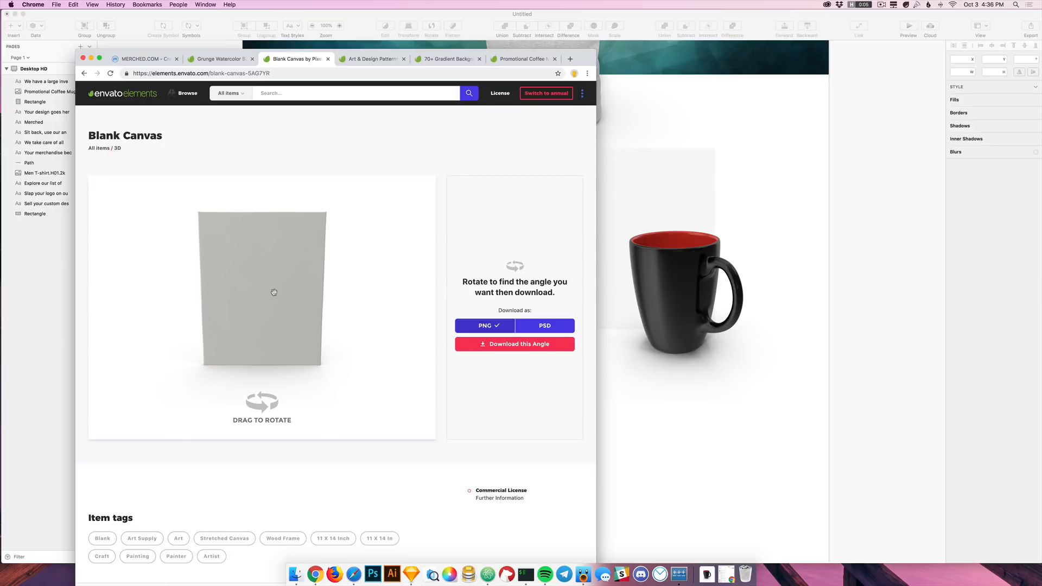
drag(274, 292, 272, 292)
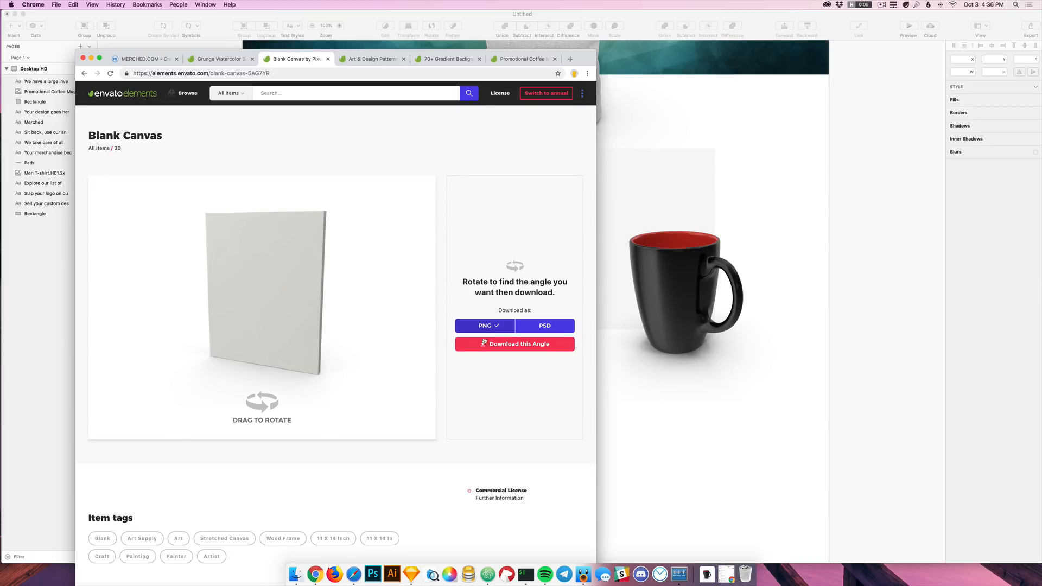
Step: Download this angle of the Blank Canvas as a PNG and switch back to Sketch
click(536, 345)
click(262, 329)
click(337, 424)
click(709, 520)
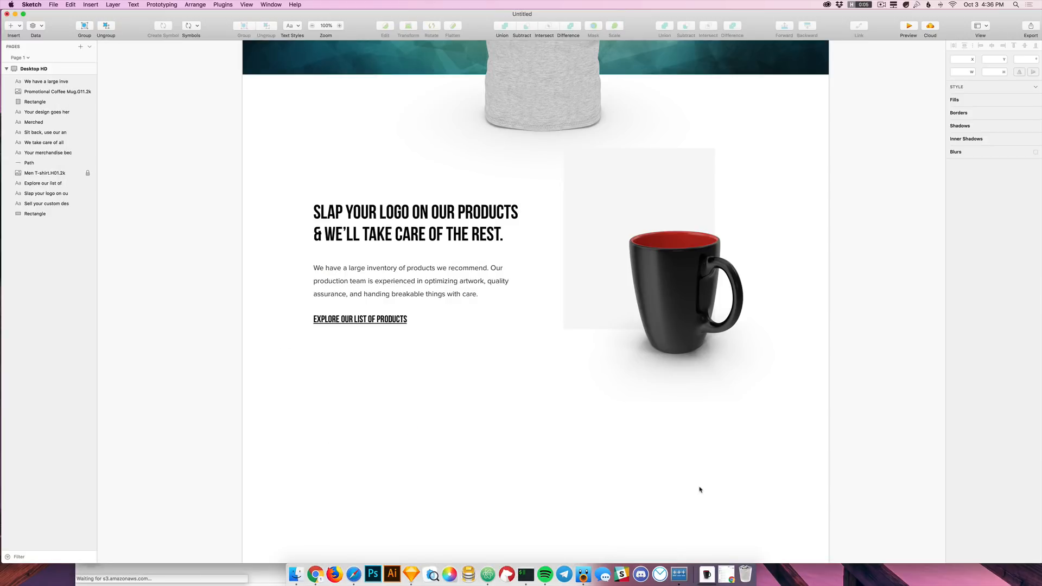
Step: Place the downloaded Blank Canvas image in the mug section at 1024 by 1024, at about X 395, Y 1045
click(625, 174)
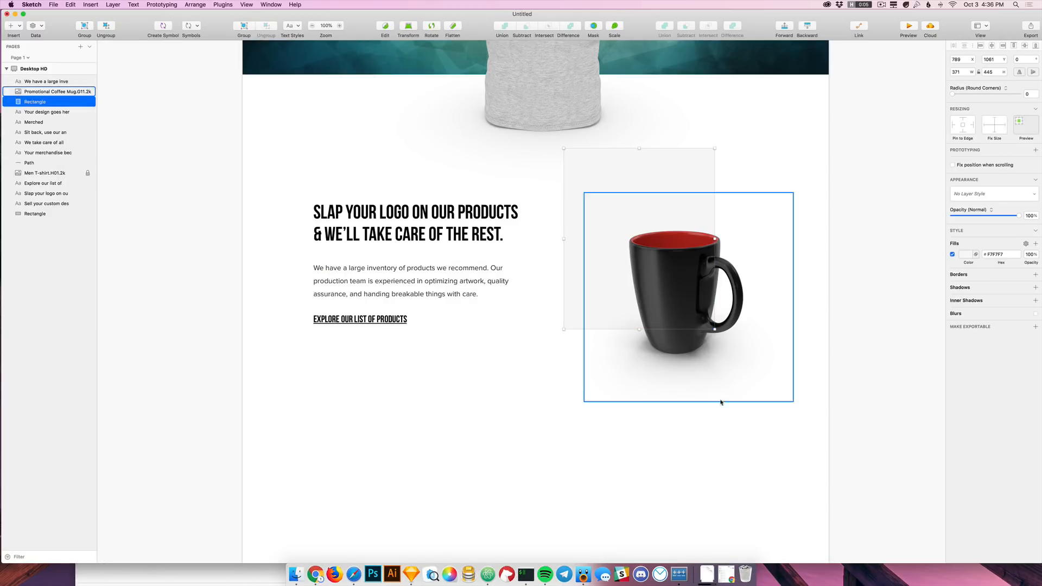
click(707, 574)
drag(699, 555, 746, 329)
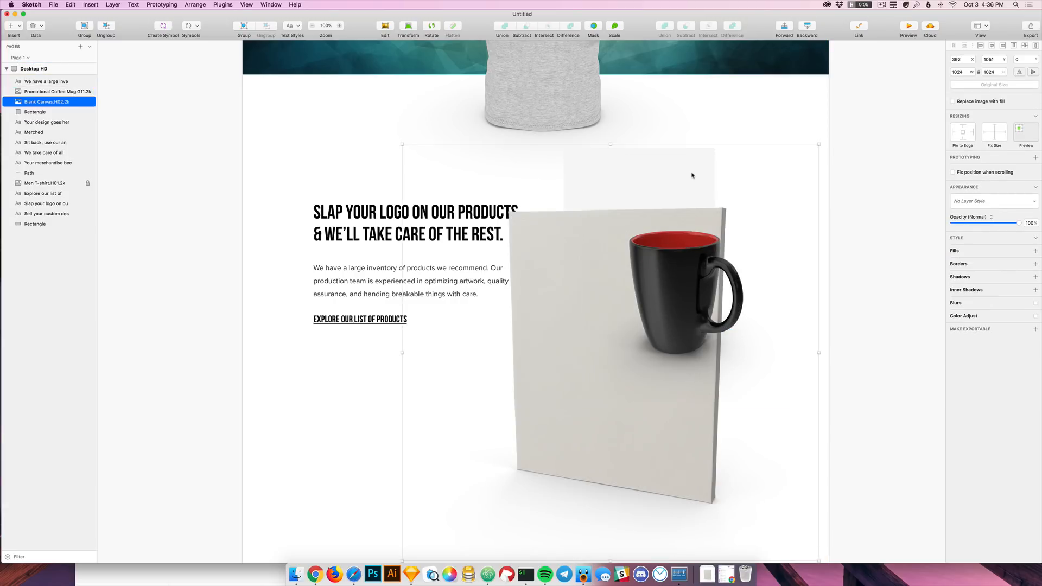
key(Escape)
click(673, 157)
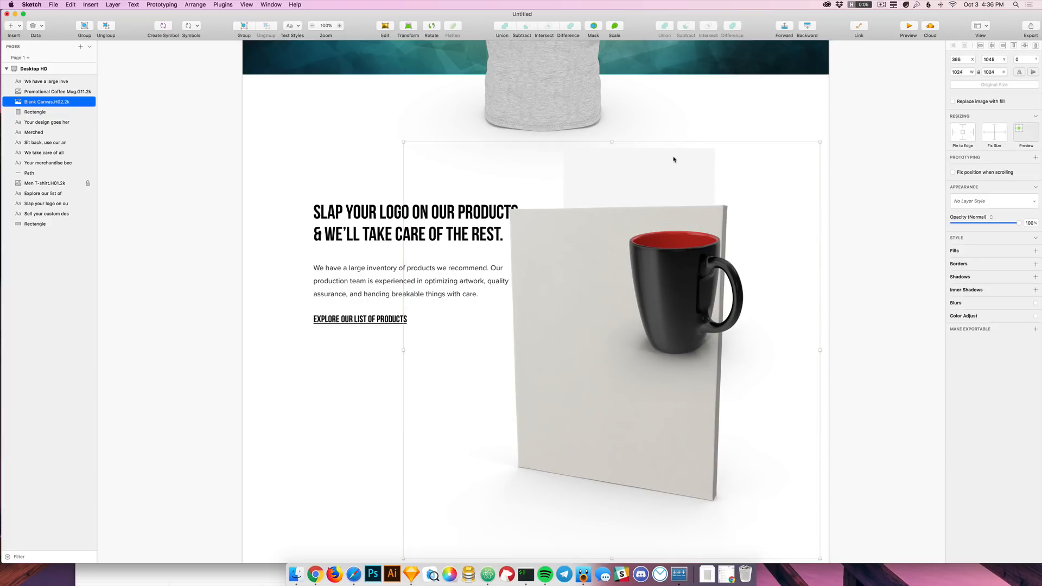
Step: Send the Blank Canvas image backward in the layer order, behind the grey rectangle and the "Merched" text
key(super+alt+Down)
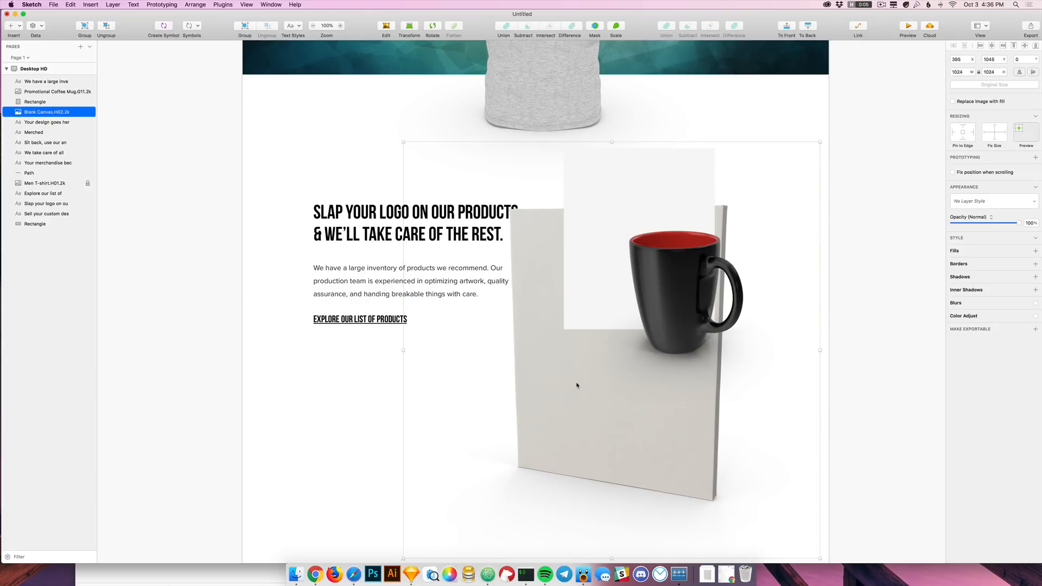
key(super+alt+Down)
key(super+alt+Down)
Step: Move the grey backdrop rectangle down the page to about X 982, Y 2140 and select the Blank Canvas image
drag(634, 182, 418, 419)
scroll(418, 419, down, 5)
click(516, 361)
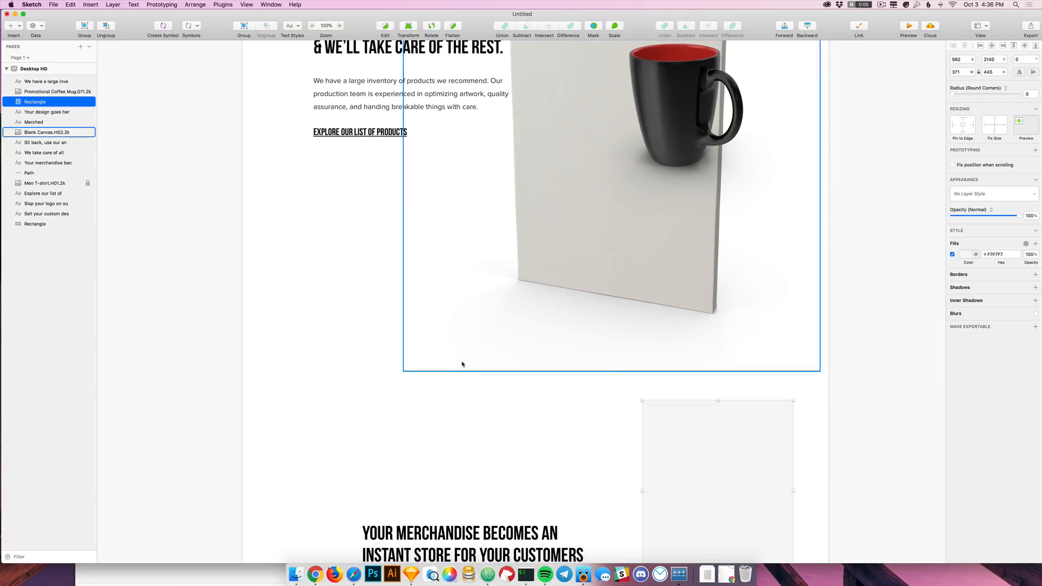
scroll(551, 314, up, 5)
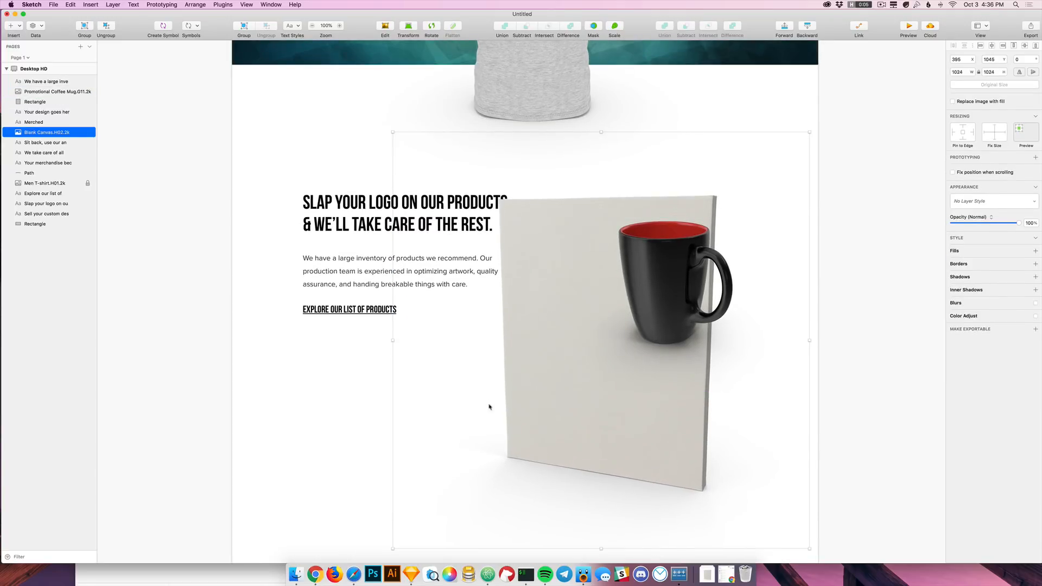
Step: Shrink the Blank Canvas image and arrange it so the canvas stands upright behind the coffee mug
key(alt)
drag(393, 131, 444, 202)
drag(569, 381, 638, 296)
Step: Scale down the coffee mug image so it sits in front of the canvas's lower corner
drag(750, 196, 742, 200)
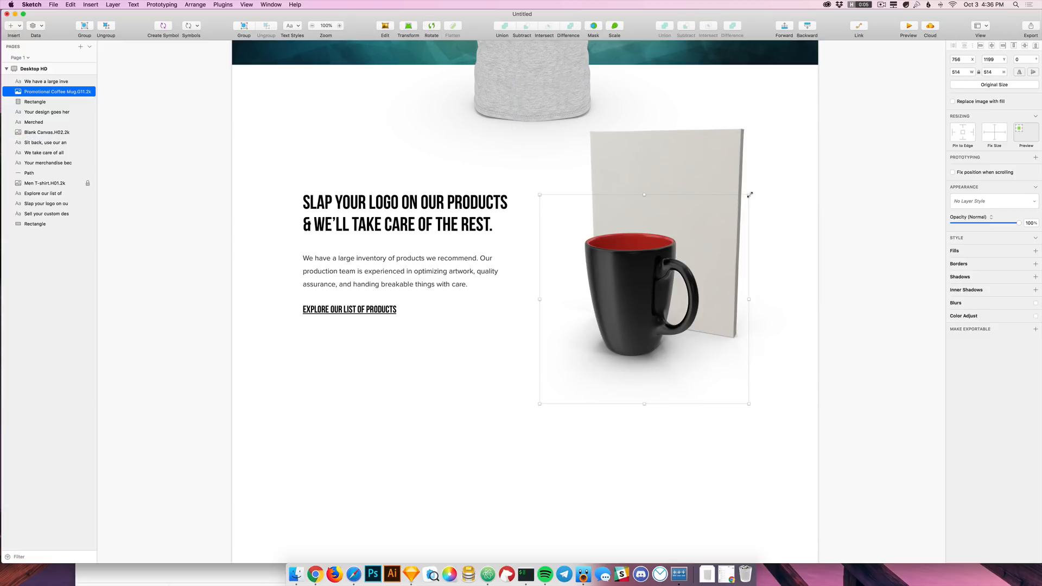
drag(750, 195, 710, 233)
scroll(782, 238, up, 3)
click(846, 353)
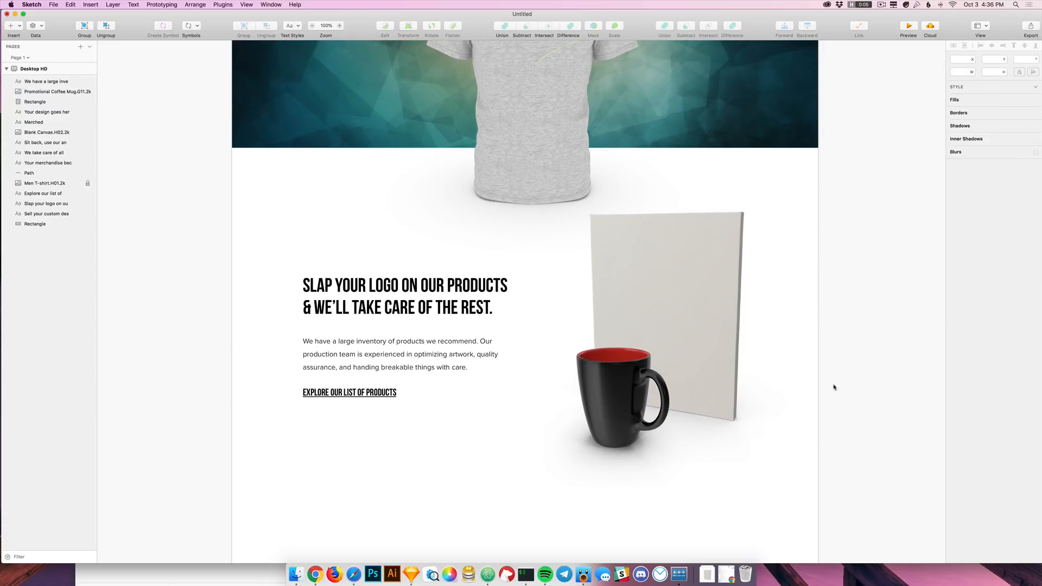
scroll(380, 266, up, 6)
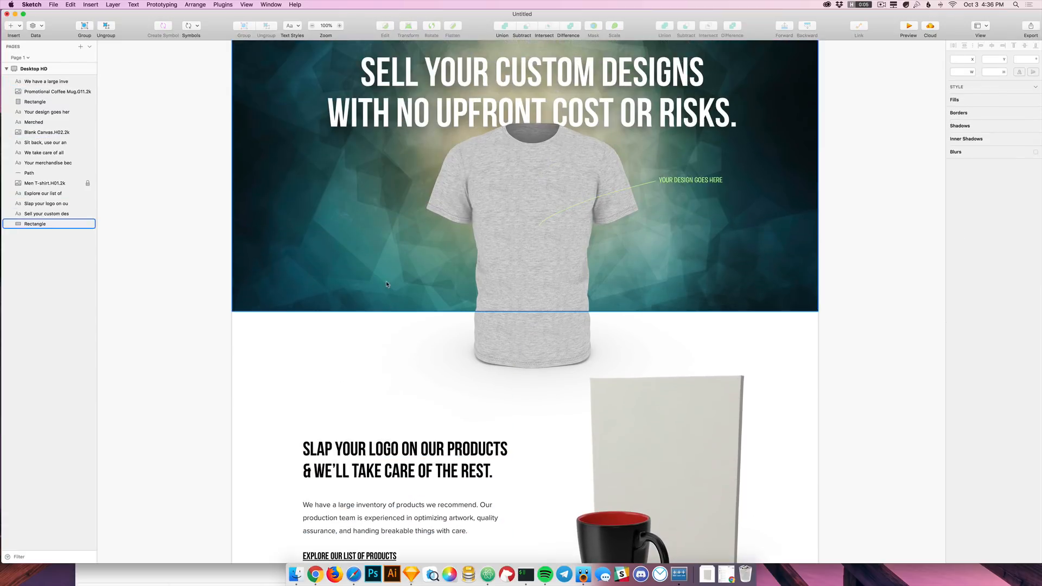
scroll(530, 286, down, 7)
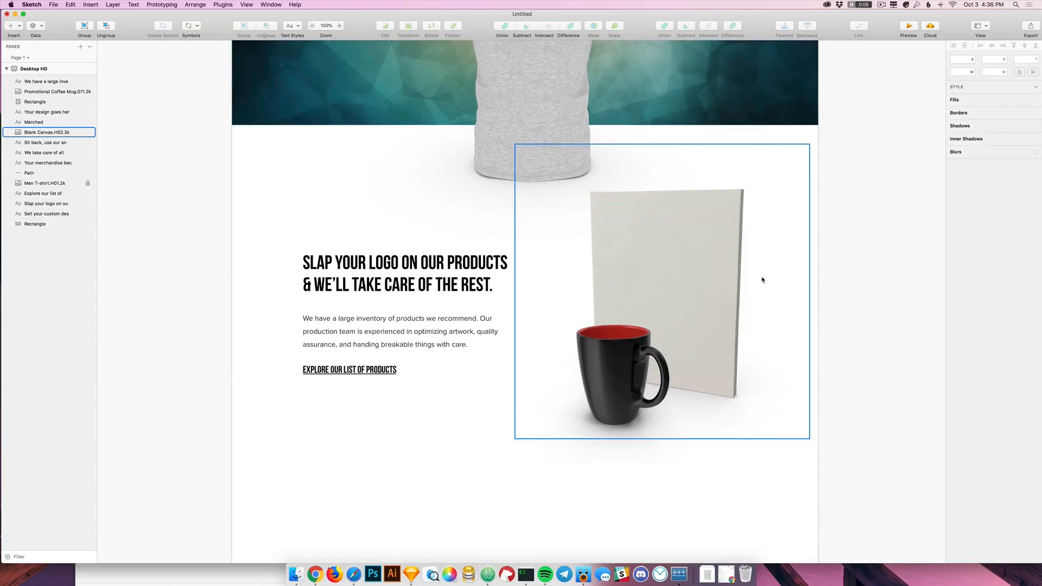
Step: Resize the Blank Canvas image to 673 by 673 and nudge the coffee mug down and to the left
click(730, 248)
drag(809, 144, 789, 165)
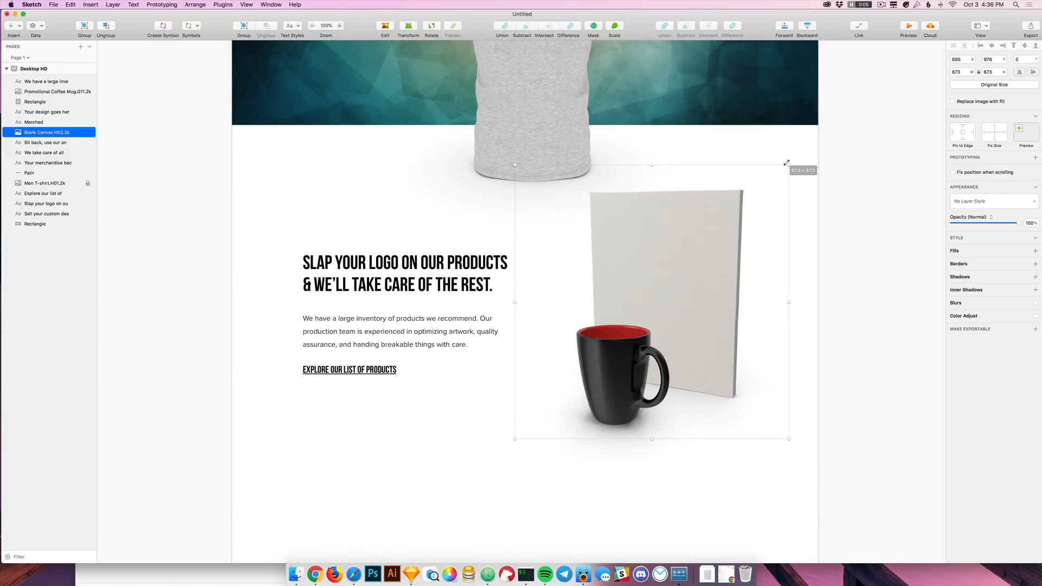
drag(618, 382, 606, 396)
Step: Move the Blank Canvas and coffee mug images together up and to the right, placing the canvas at about X 767, Y 935
shift+click(698, 271)
drag(683, 259, 712, 240)
click(458, 445)
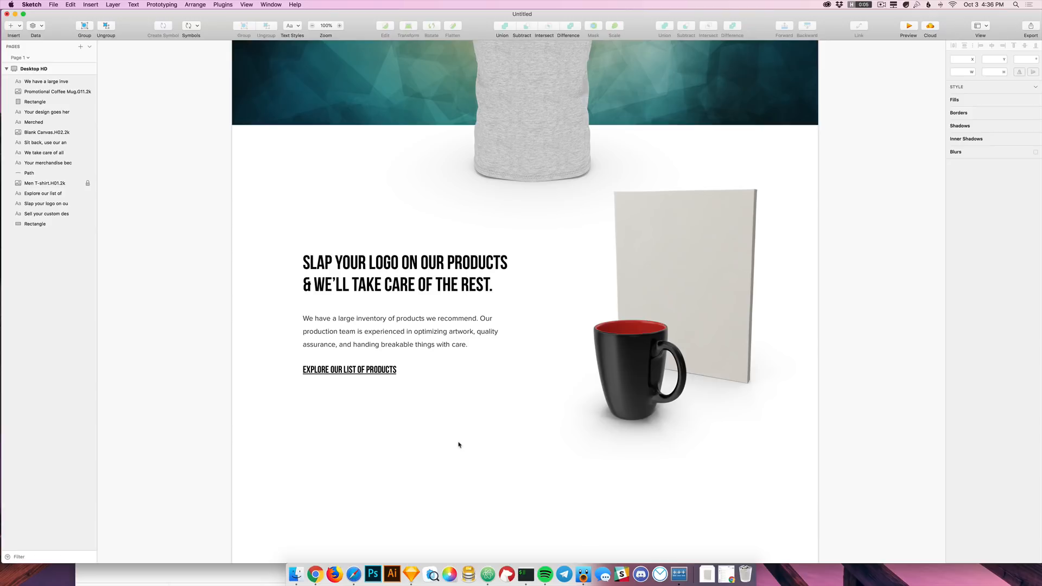
scroll(456, 445, down, 5)
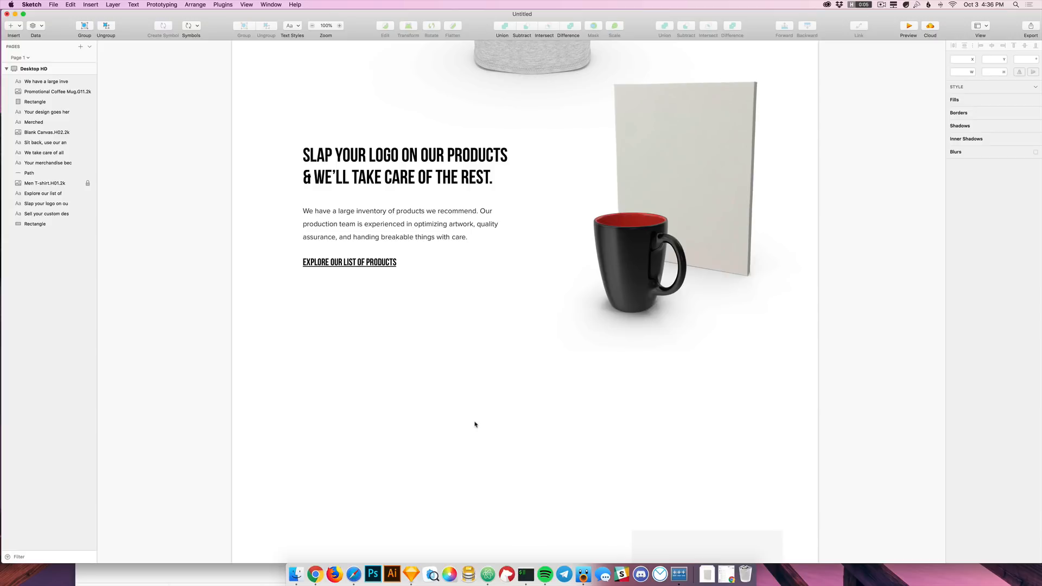
scroll(412, 293, up, 5)
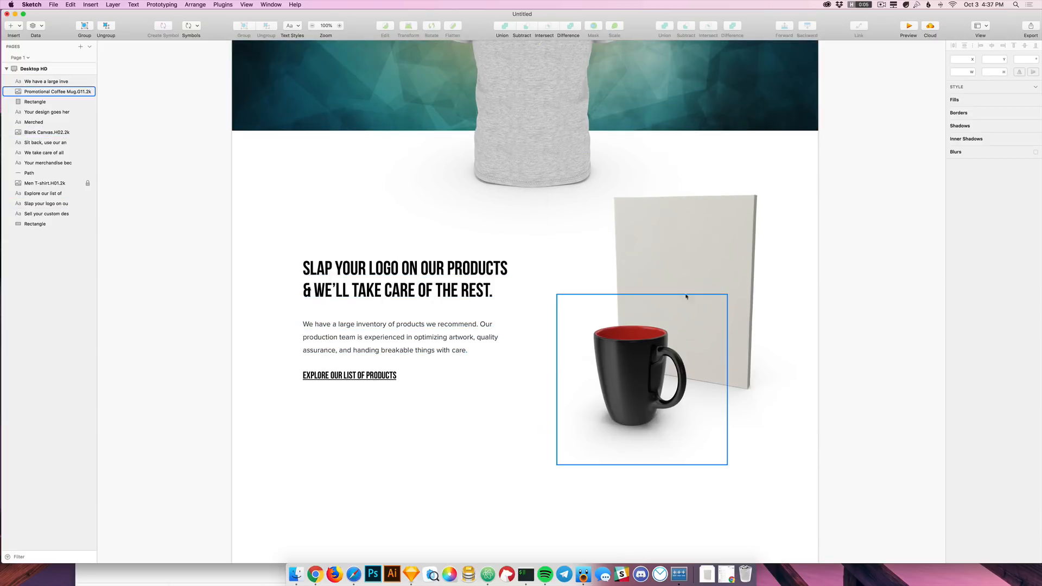
drag(477, 487, 482, 411)
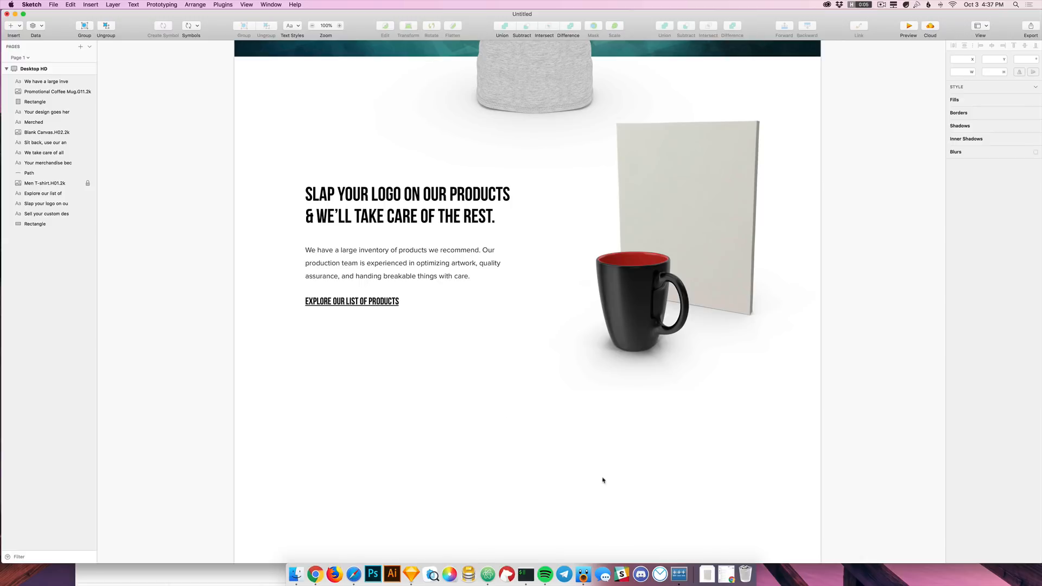
Step: Bring the grey F7F7F7 rectangle up behind the "Slap your logo" text and put it just above the hero background in the layer order
scroll(603, 481, down, 5)
click(709, 488)
drag(709, 489, 425, 273)
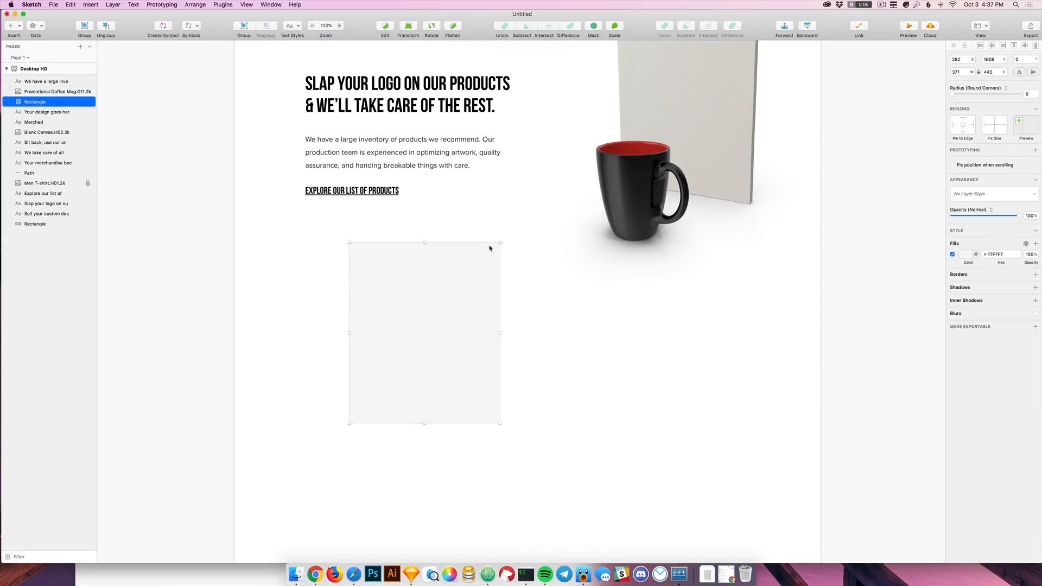
scroll(489, 249, up, 5)
drag(460, 444, 448, 262)
drag(35, 102, 32, 219)
drag(491, 342, 519, 295)
click(546, 468)
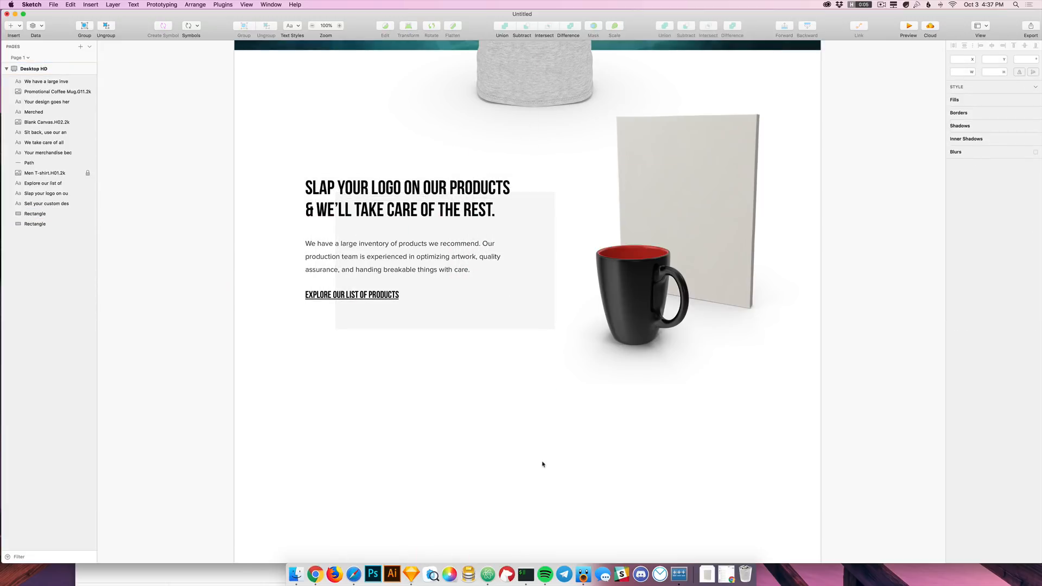
Step: Reposition the grey rectangle so it peeks out above and to the left of the "Slap your logo" heading
scroll(545, 462, up, 5)
scroll(654, 488, down, 1)
drag(553, 384, 533, 373)
key(ctrl+z)
drag(540, 410, 455, 333)
click(505, 454)
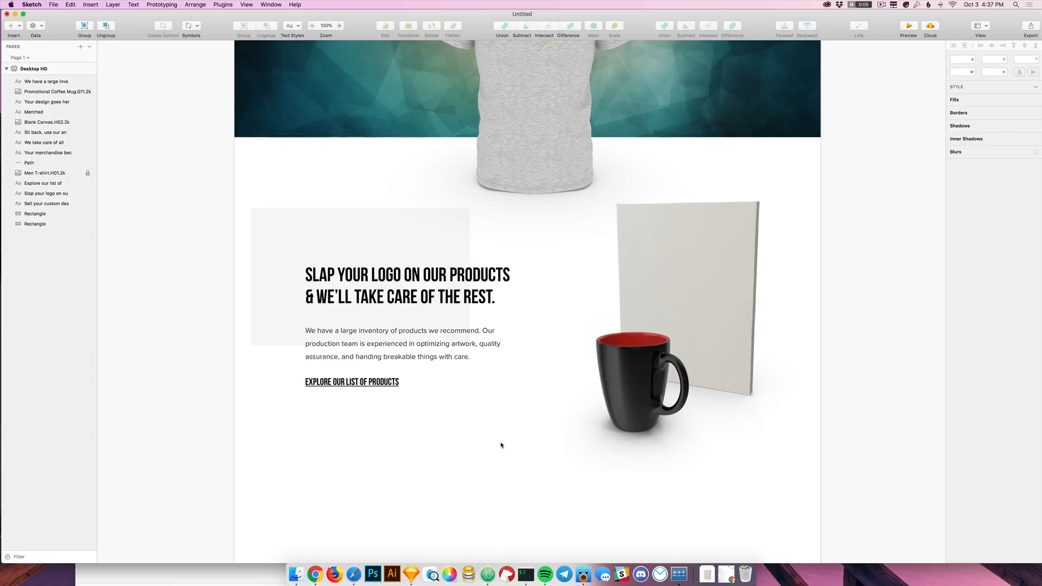
Step: Scale the grey rectangle down and shift it right, behind the "Slap your logo" heading and paragraph
scroll(502, 429, down, 3)
drag(347, 184, 441, 193)
drag(564, 176, 490, 191)
click(507, 409)
click(490, 467)
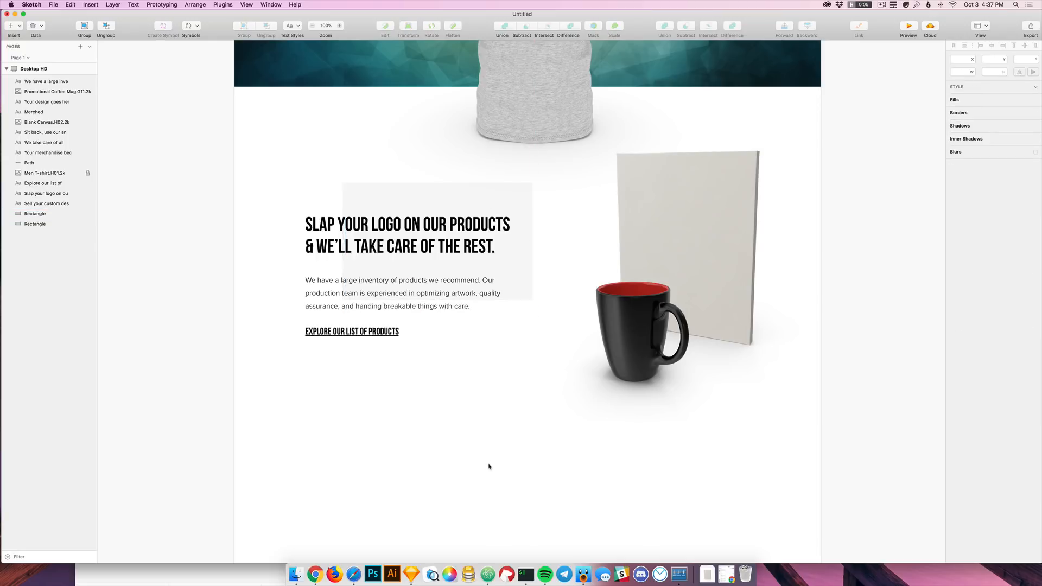
scroll(489, 463, down, 1)
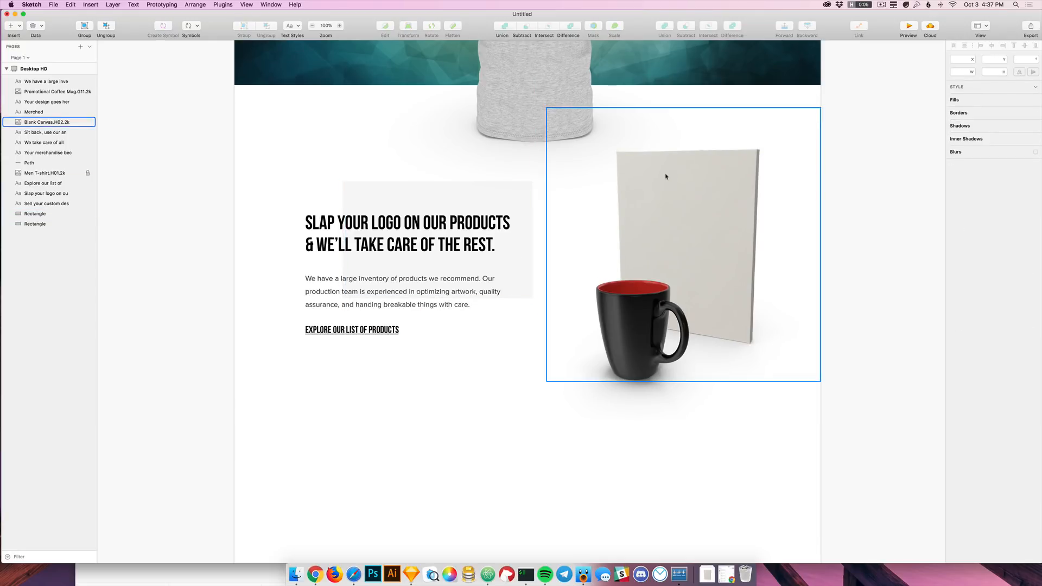
Step: Move the grey rectangle out of the text block, down to the empty area of the page
drag(482, 197, 695, 402)
scroll(686, 375, down, 5)
click(622, 219)
Step: Switch to Chrome to check the header of the live merched.com page, and return to Sketch
scroll(622, 219, up, 10)
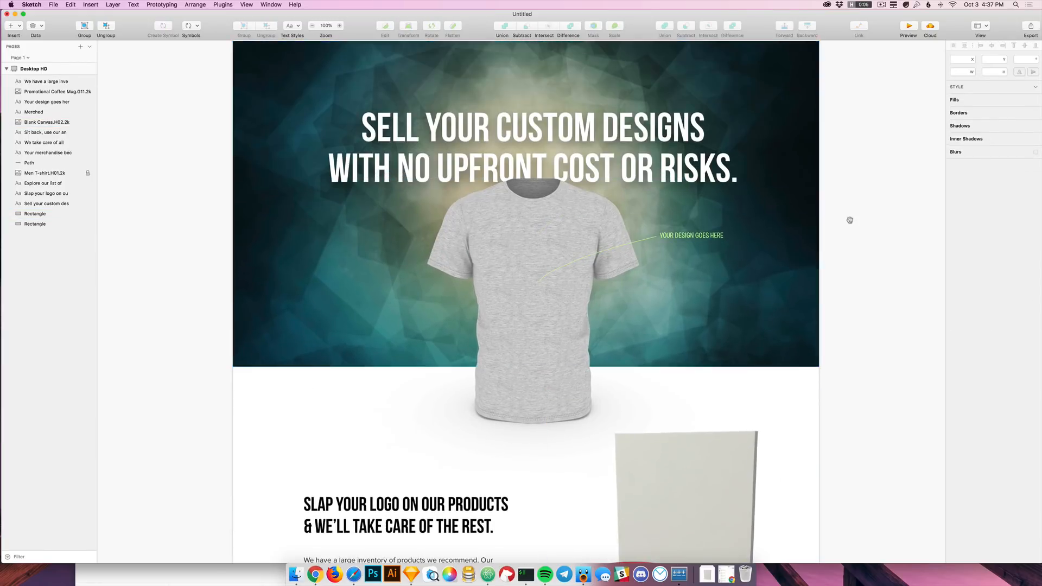
drag(850, 220, 828, 317)
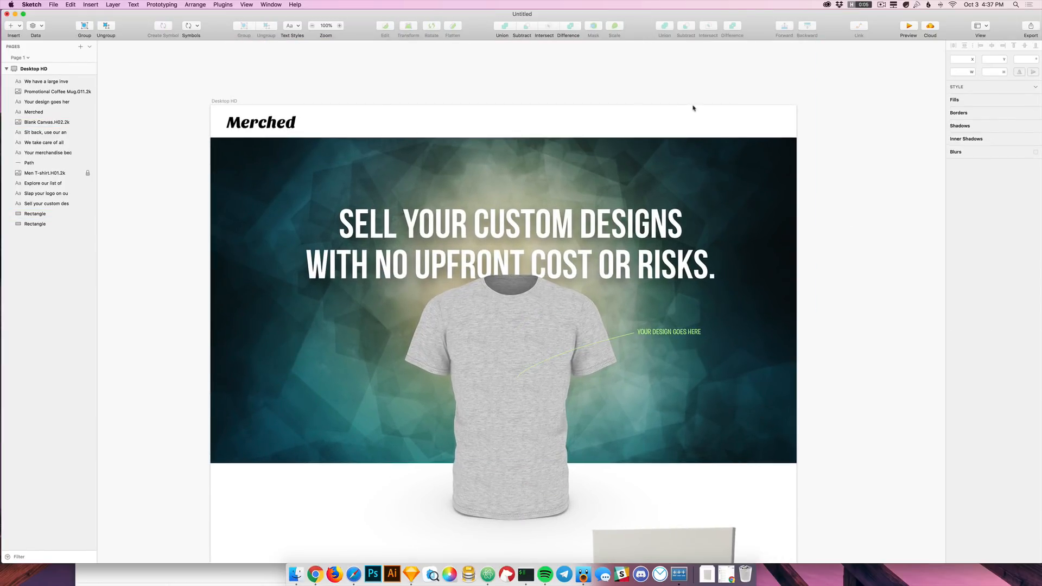
click(316, 575)
key(super+1)
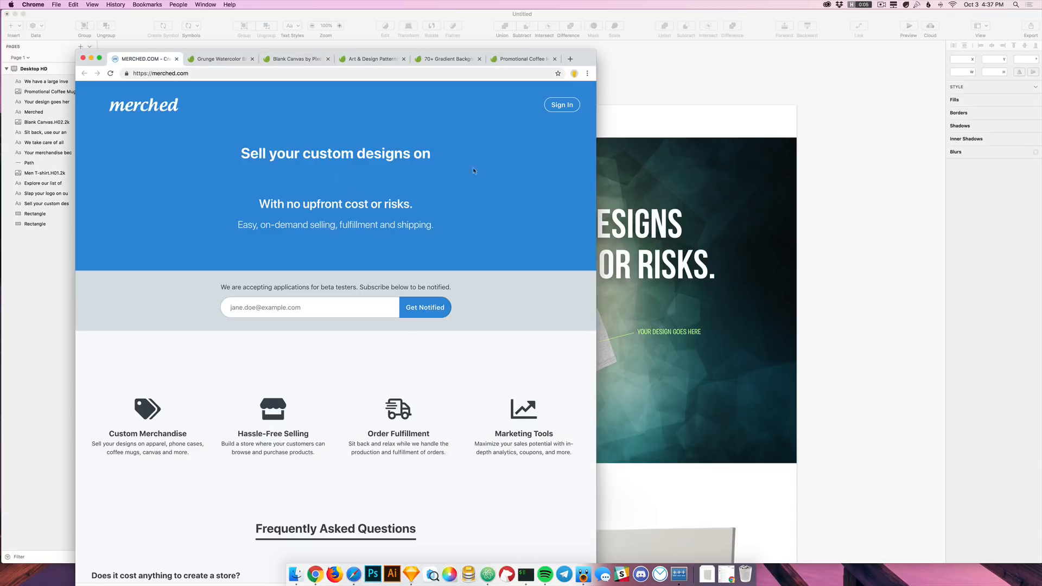
click(772, 122)
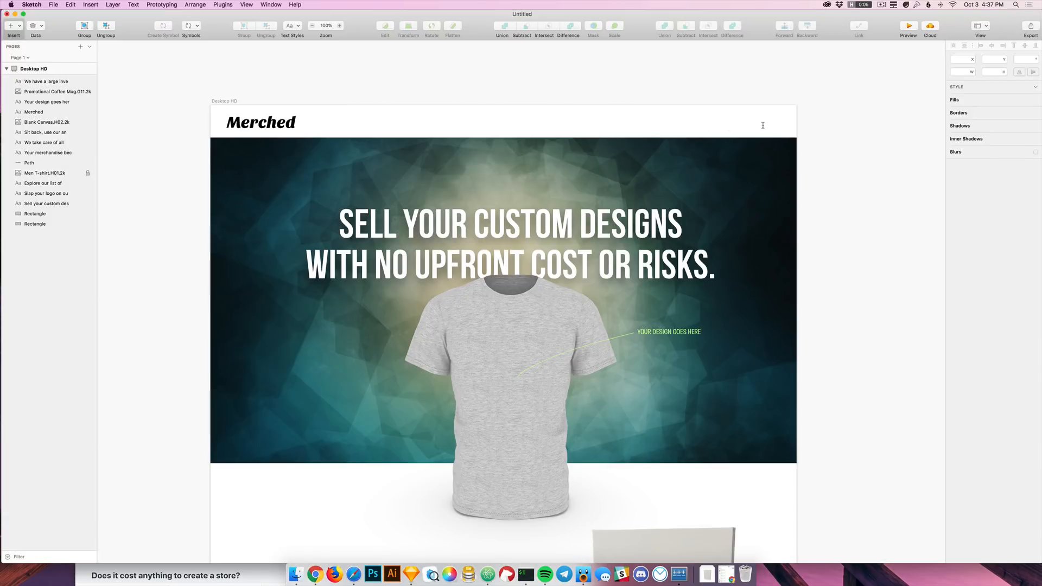
Step: Add a "Sign In" text at the right end of the white header, at about X 1357, Y 23
key(t)
click(764, 126)
text(SIGN IN)
key(Escape)
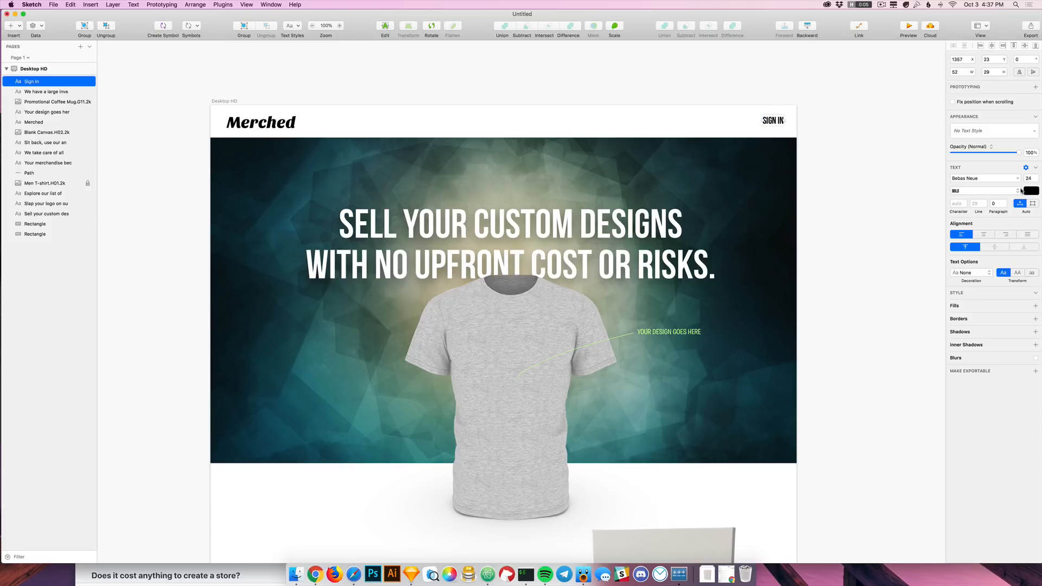
click(670, 331)
click(829, 174)
Step: Recolor the "Sign In" text, trying the bright pink swatch before choosing the blue 4A90E2
click(774, 121)
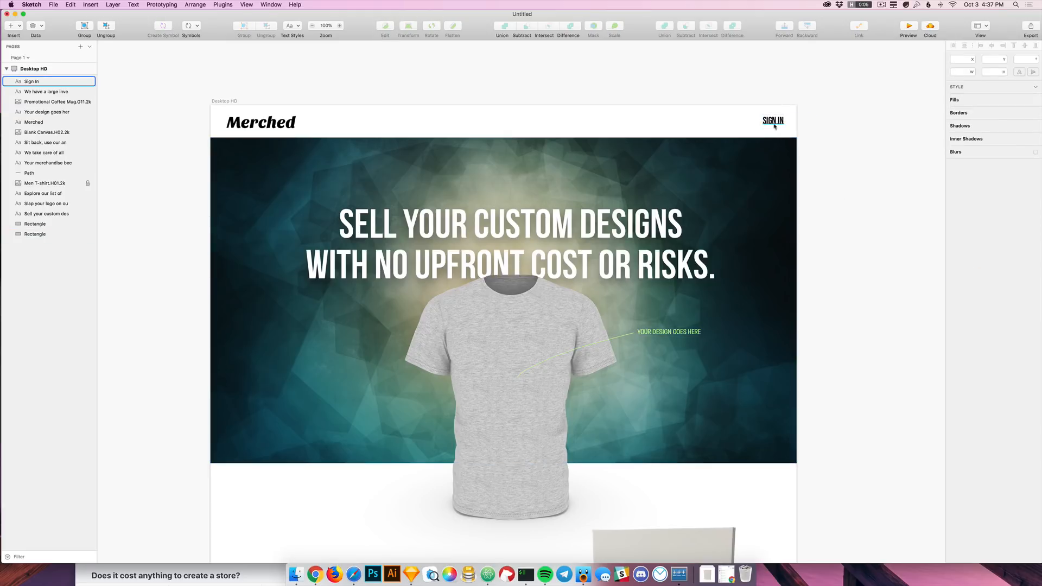
click(1031, 234)
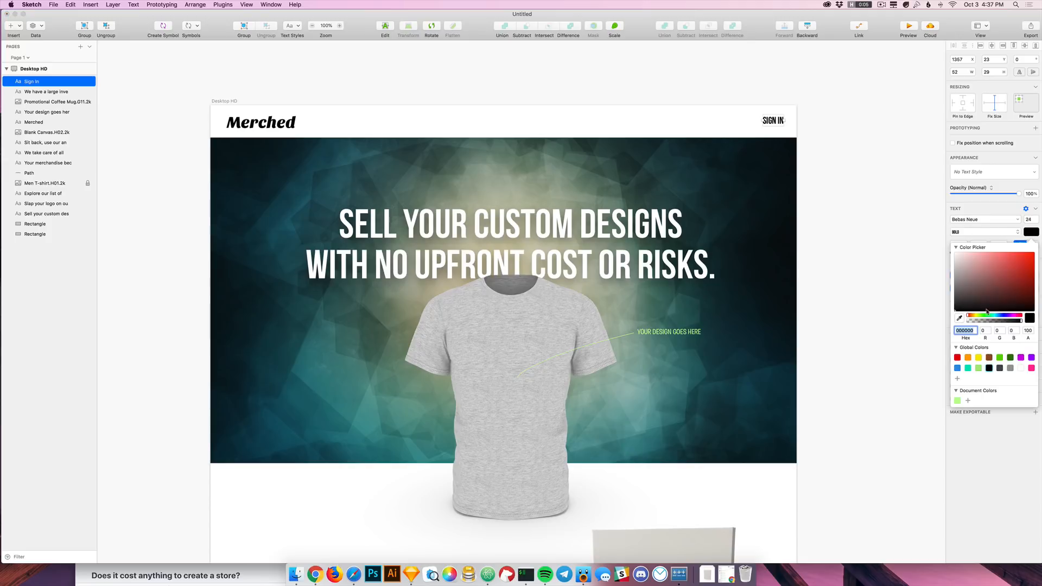
click(1030, 369)
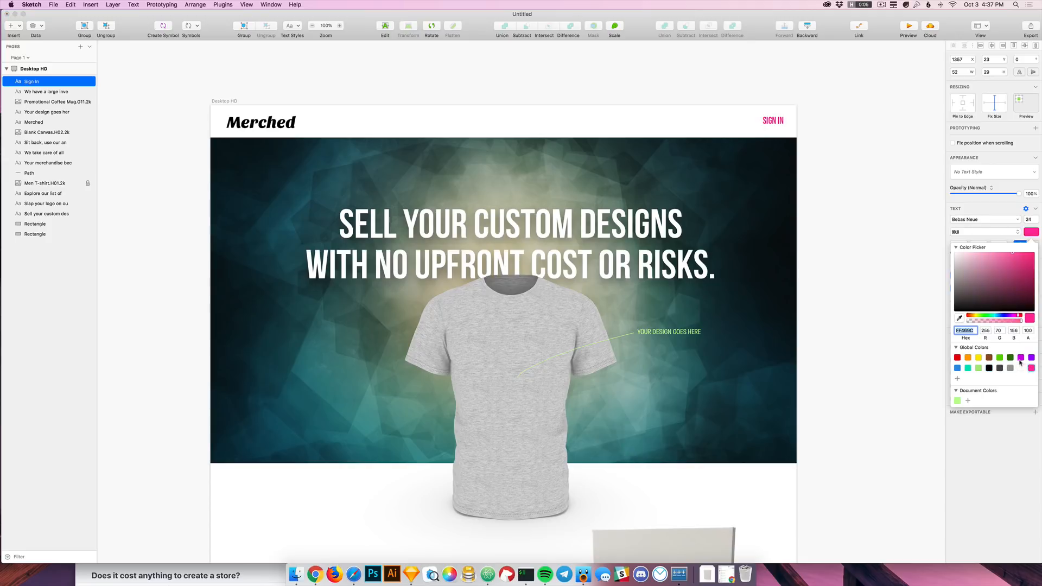
click(957, 369)
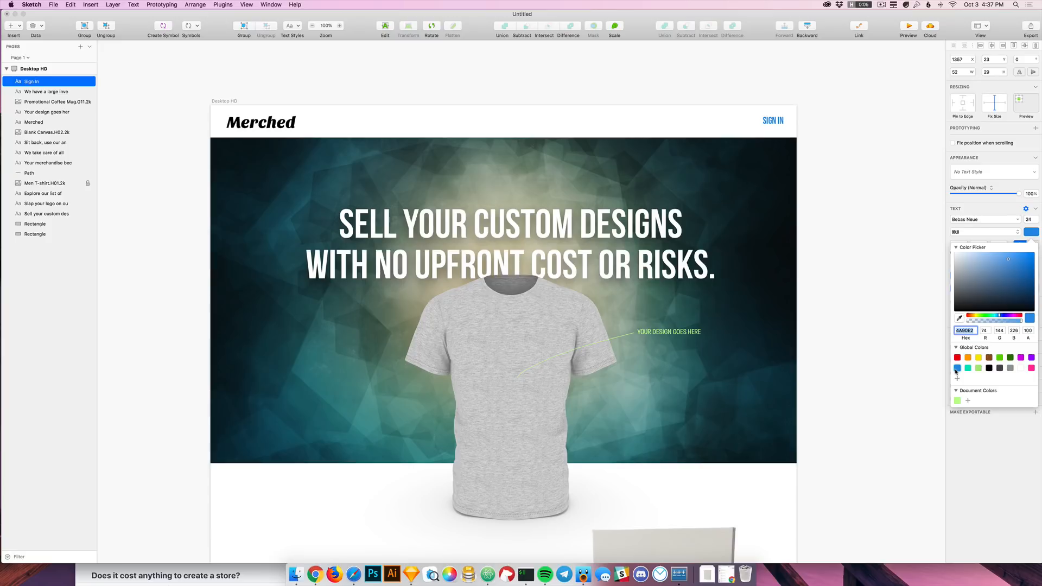
key(Escape)
Step: Set the "Sign In" text size to 21 and align it in the header at about Y 29
click(1028, 219)
text(21)
key(Return)
click(782, 103)
drag(772, 122, 772, 123)
click(845, 247)
drag(830, 358, 863, 308)
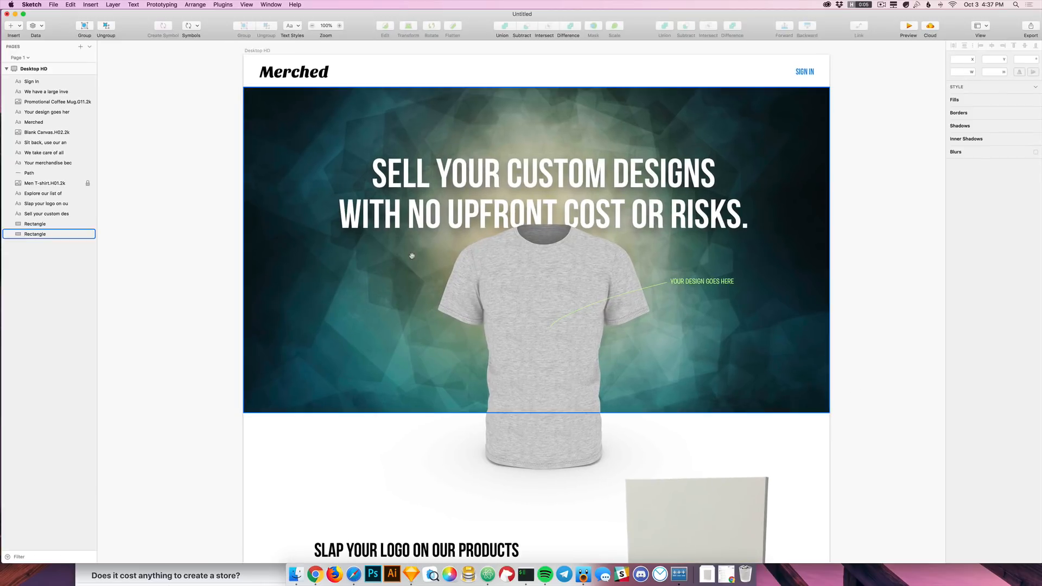
click(292, 76)
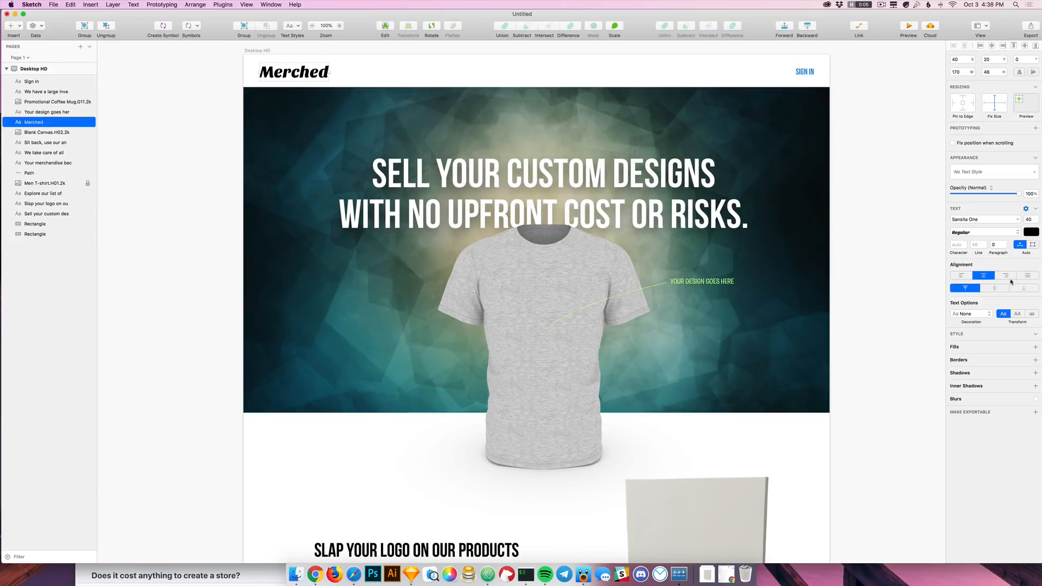
click(1035, 233)
key(Escape)
Step: Adjust the "Sign In" text color to the brighter blue 36A0F3 and save it as a document color
click(805, 72)
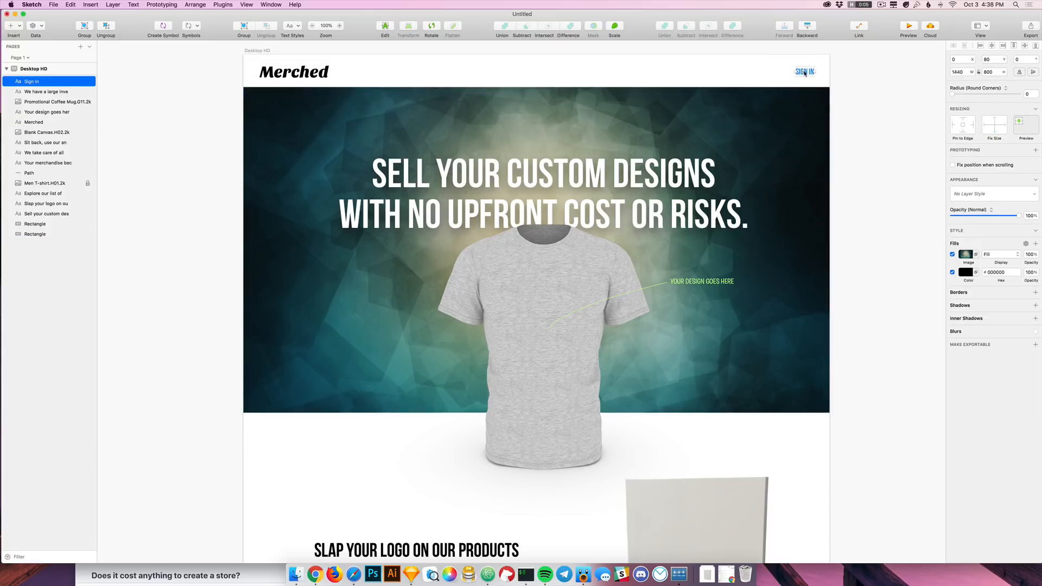
click(1031, 233)
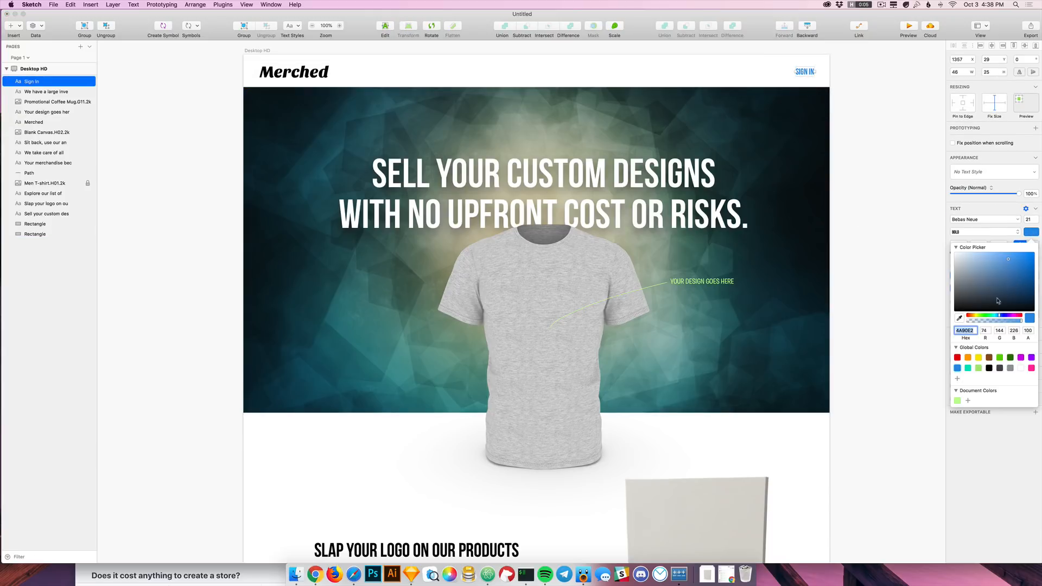
drag(1002, 318, 999, 319)
click(970, 401)
click(890, 304)
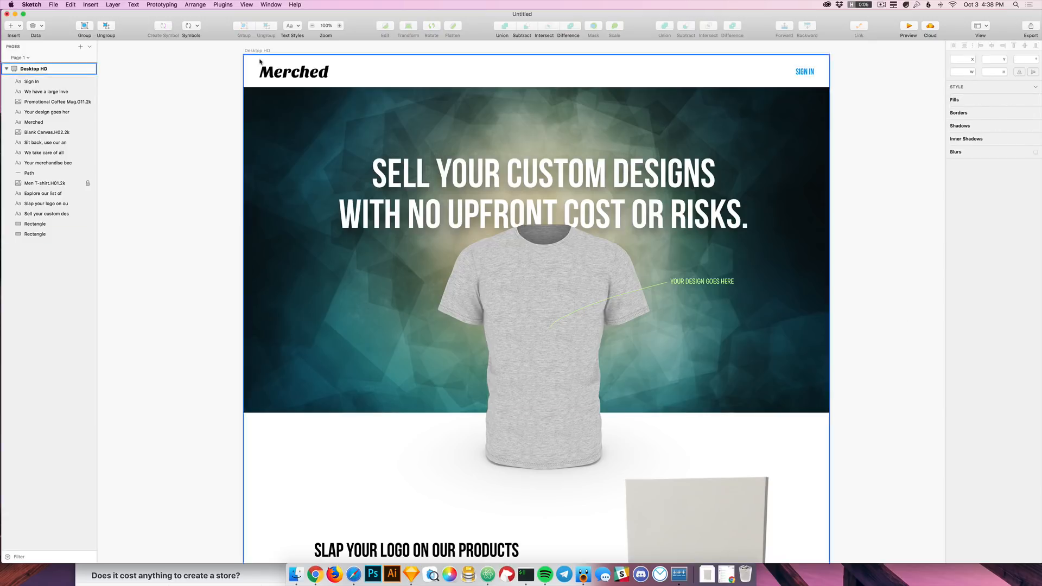
Step: Apply the saved blue document color 36A0F3 to the "Merched" logo text in the header
click(304, 72)
click(1031, 232)
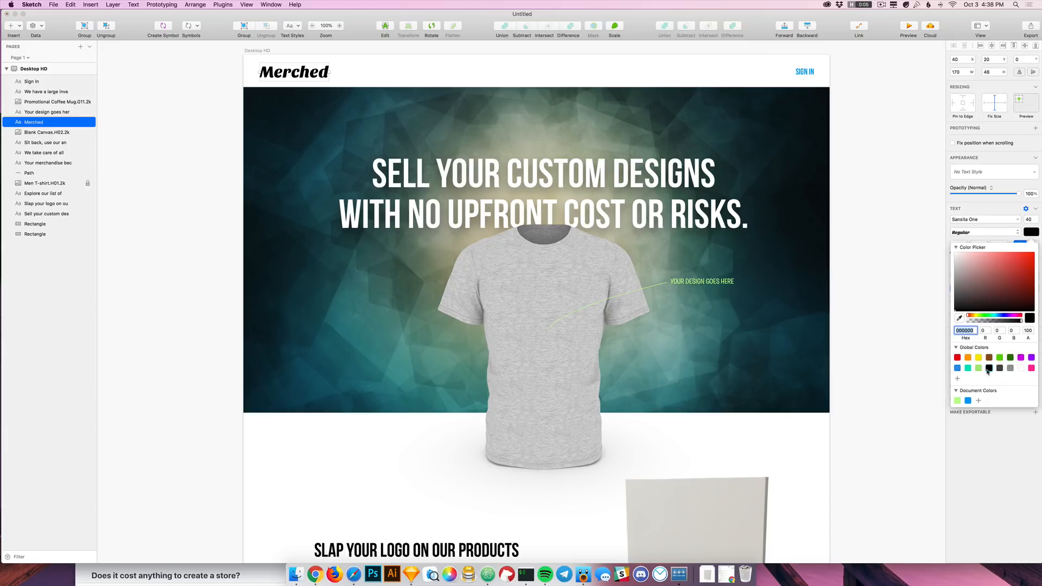
click(846, 241)
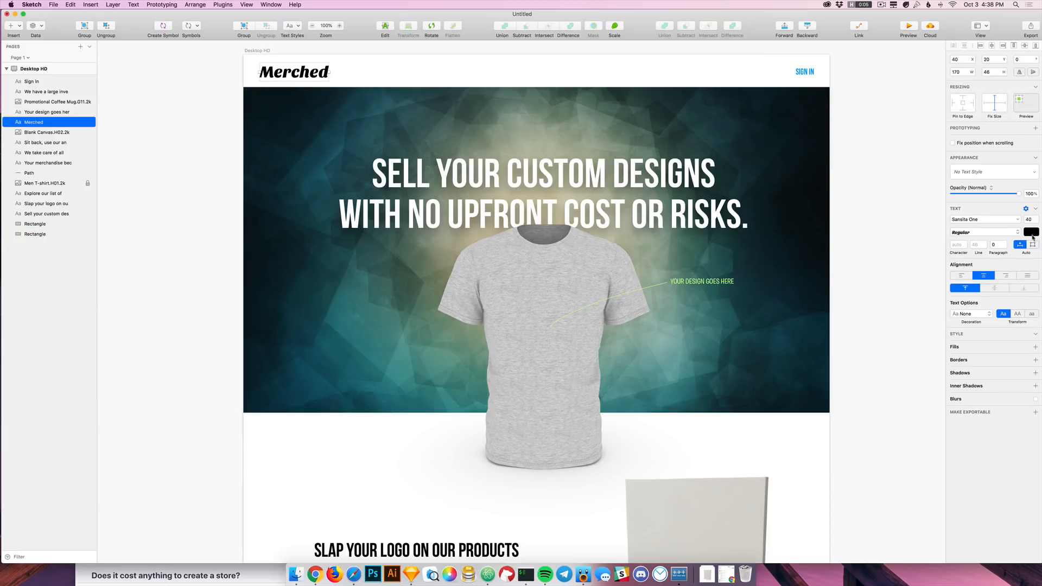
click(1032, 233)
click(968, 401)
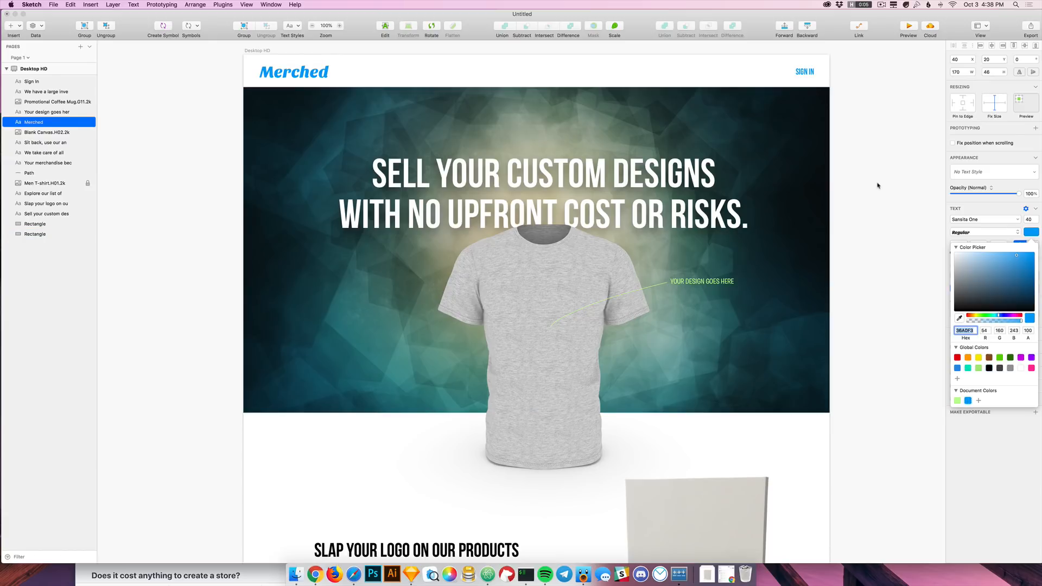
click(872, 187)
click(831, 204)
Step: Examine the layout of the coffee mug and canvas section below the hero, and select the Blank Canvas image
scroll(809, 205, down, 5)
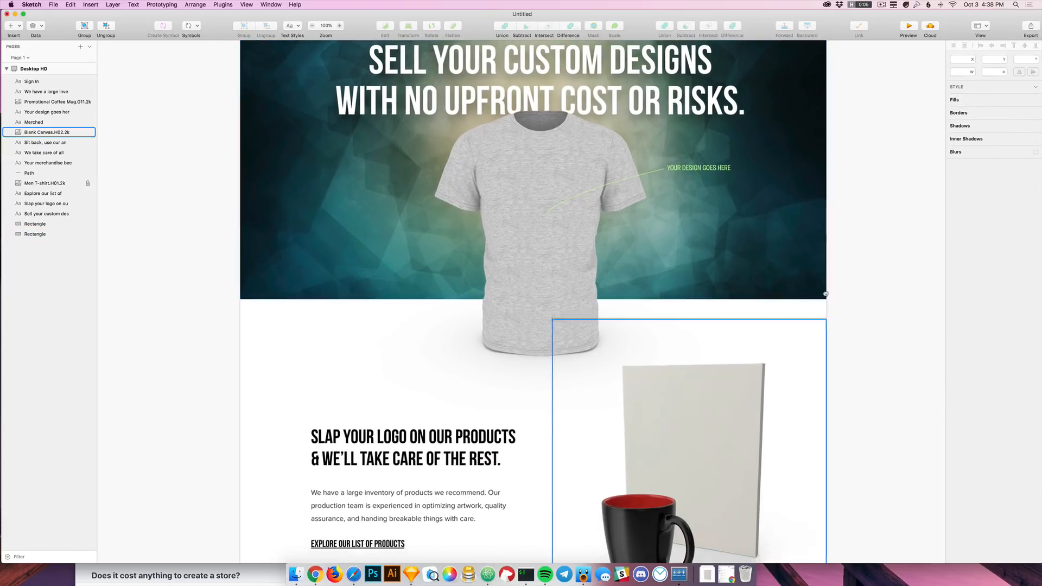
scroll(858, 451, down, 2)
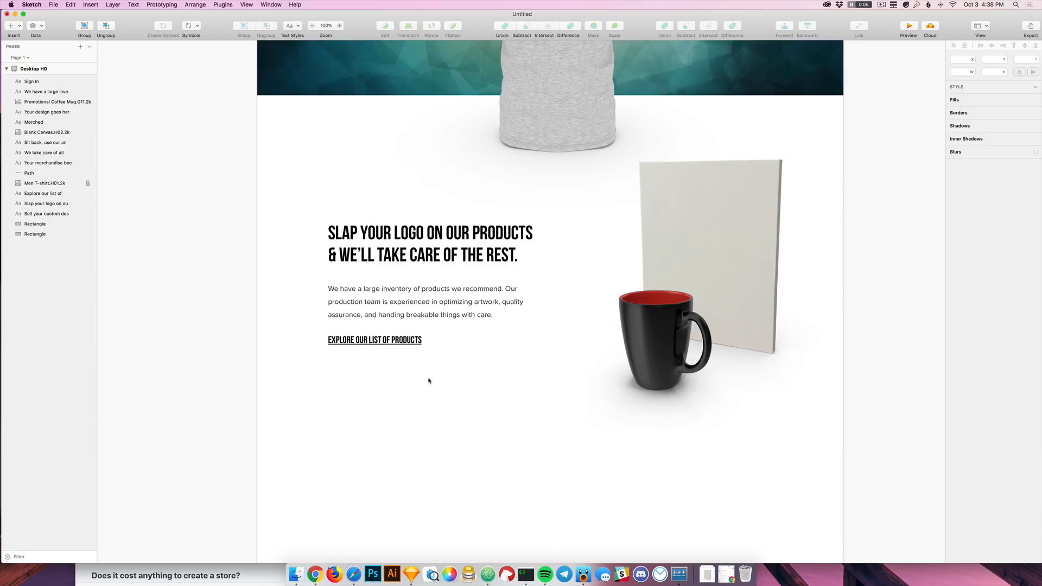
drag(506, 362, 506, 464)
mouse_move(547, 329)
mouse_down()
mouse_move(514, 322)
mouse_move(496, 258)
mouse_up()
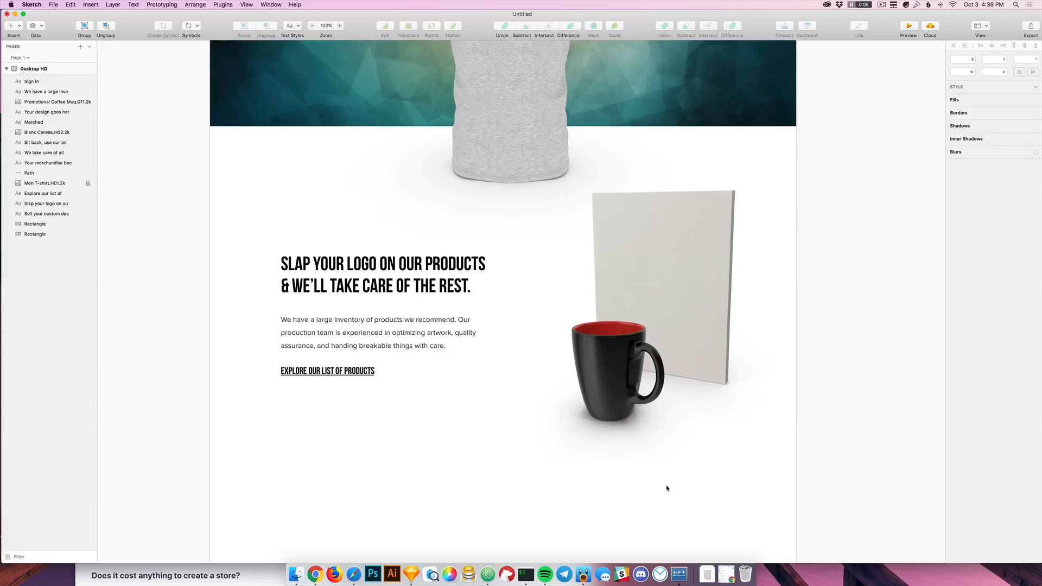
scroll(614, 380, up, 3)
click(724, 167)
click(744, 451)
scroll(723, 379, down, 7)
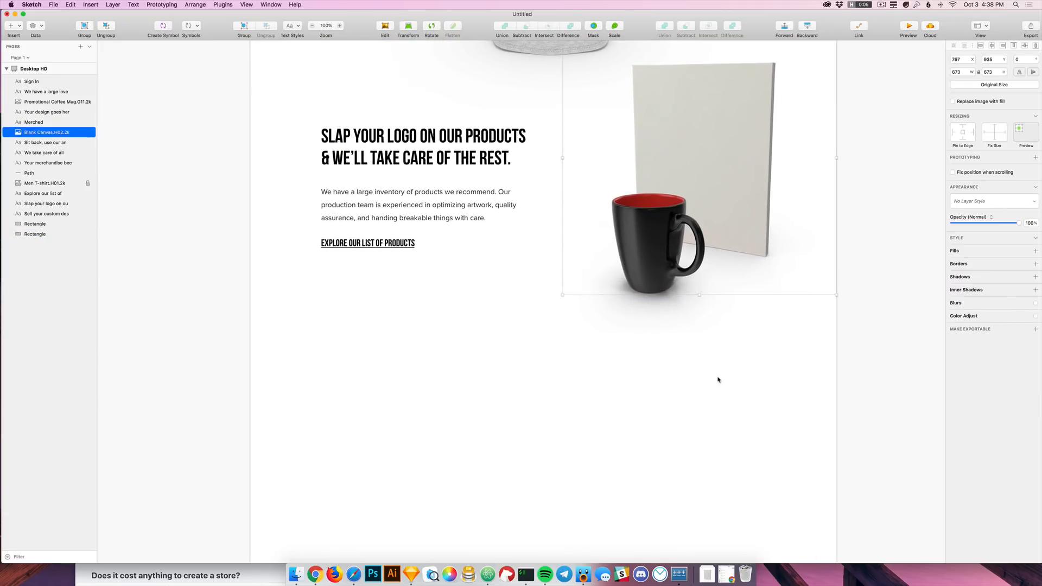
Step: Paste a copy of the "Your design goes here" caption below the mug and canvas, reworded as "Your design can here on these things"
key(super+v)
drag(550, 302, 775, 303)
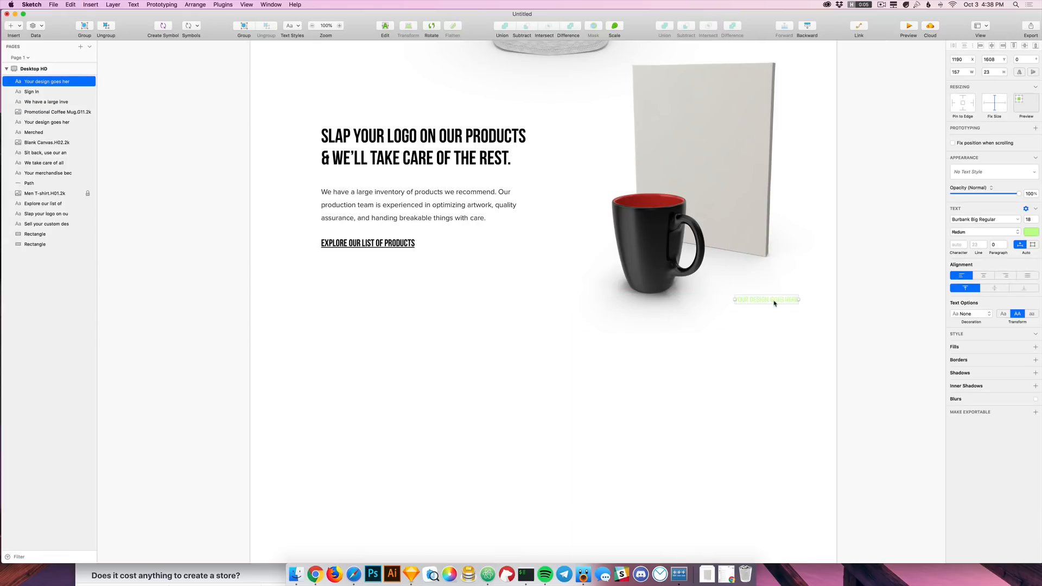
double_click(774, 300)
text(You)
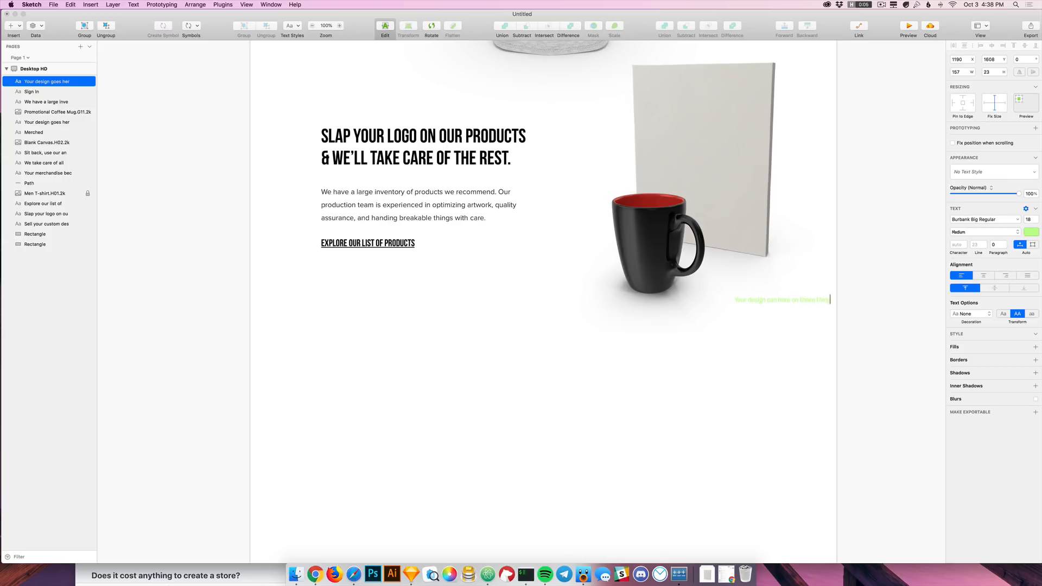
key(Escape)
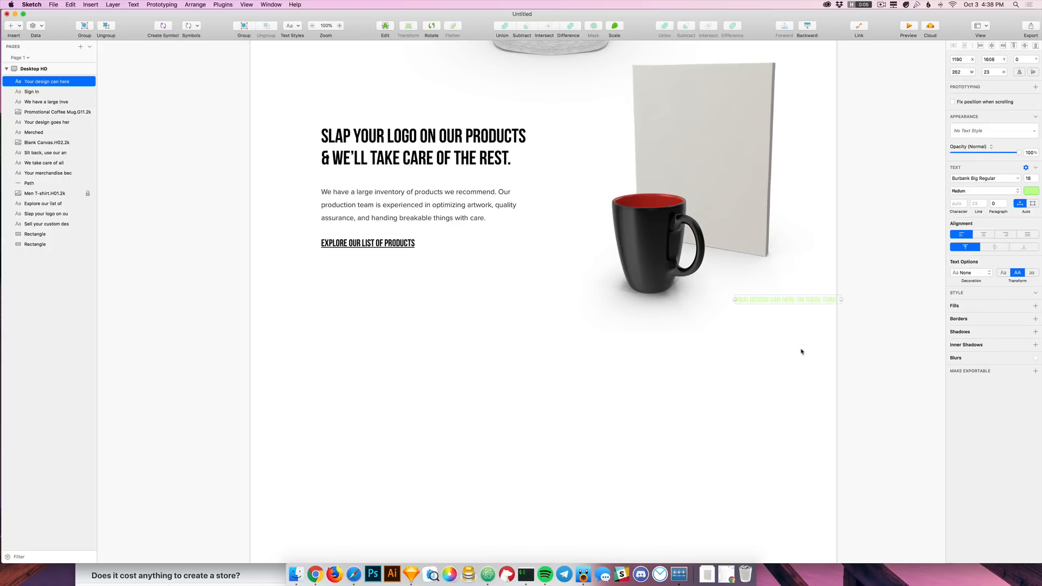
drag(794, 307, 726, 304)
Step: Change the new mug and canvas caption's text color to the medium gray from the global colors
click(1032, 192)
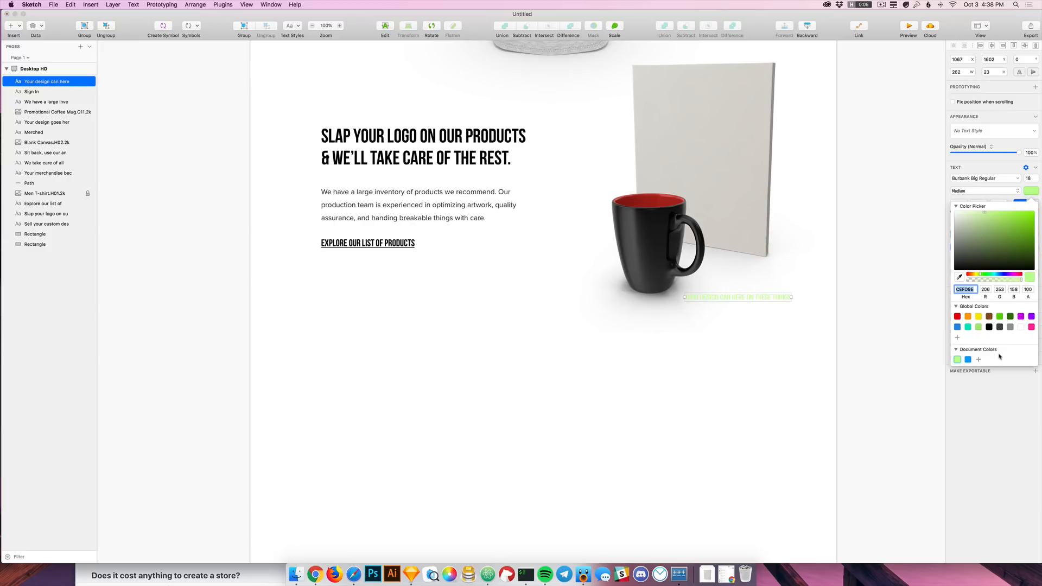
click(969, 360)
click(1000, 328)
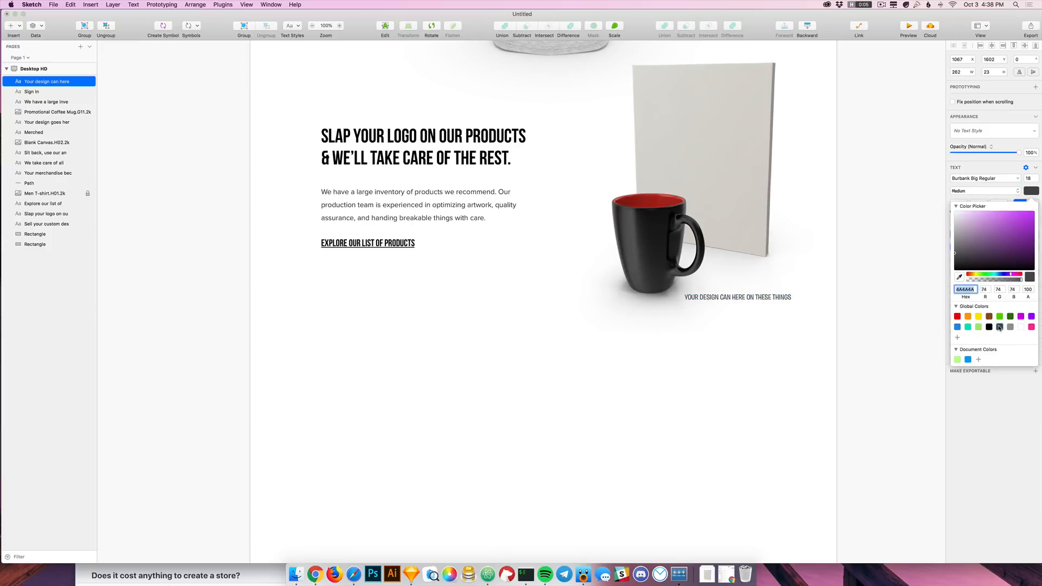
click(1011, 328)
click(787, 337)
Step: Reword the mug and canvas caption to "Your design can go on these things too" and position it below the canvas
drag(766, 296, 776, 298)
double_click(748, 300)
double_click(746, 301)
text(go on these things too)
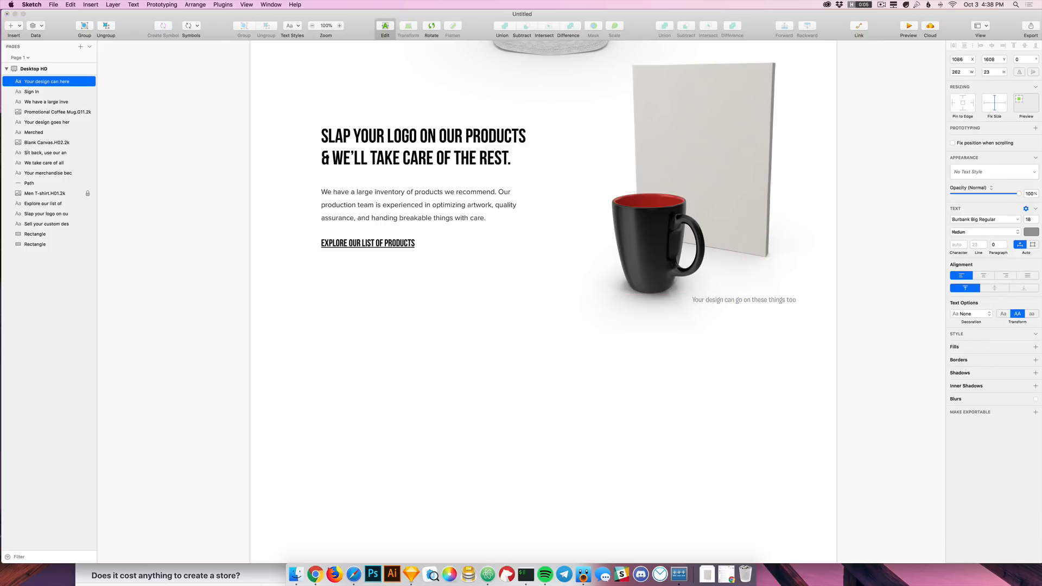
key(Escape)
drag(755, 302, 767, 297)
Step: Try to draw curved pointer lines linking the new caption to the canvas and the mug
scroll(653, 193, up, 10)
scroll(725, 326, down, 10)
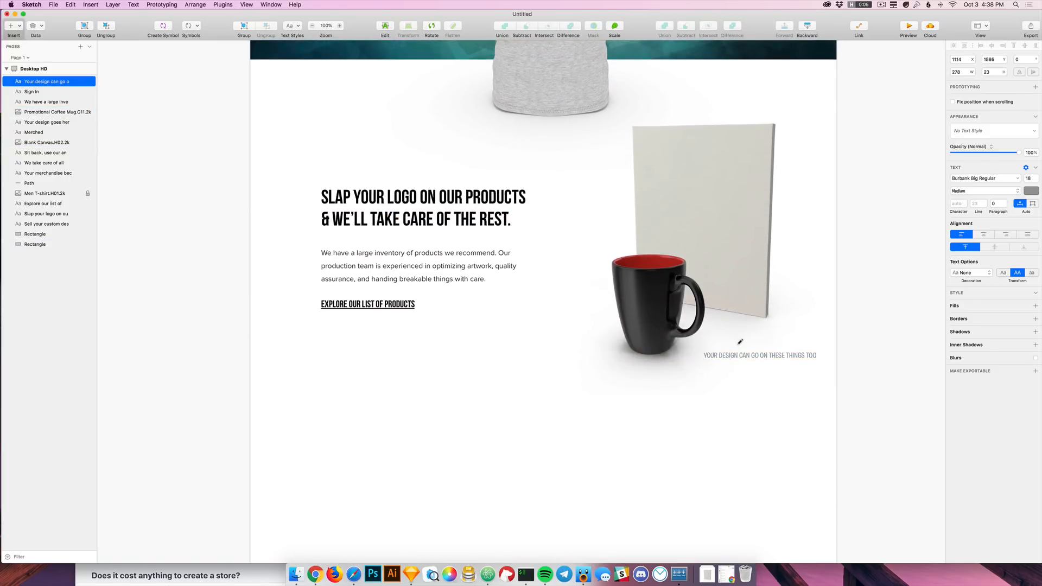
drag(756, 333, 709, 203)
key(super+z)
drag(741, 342, 664, 315)
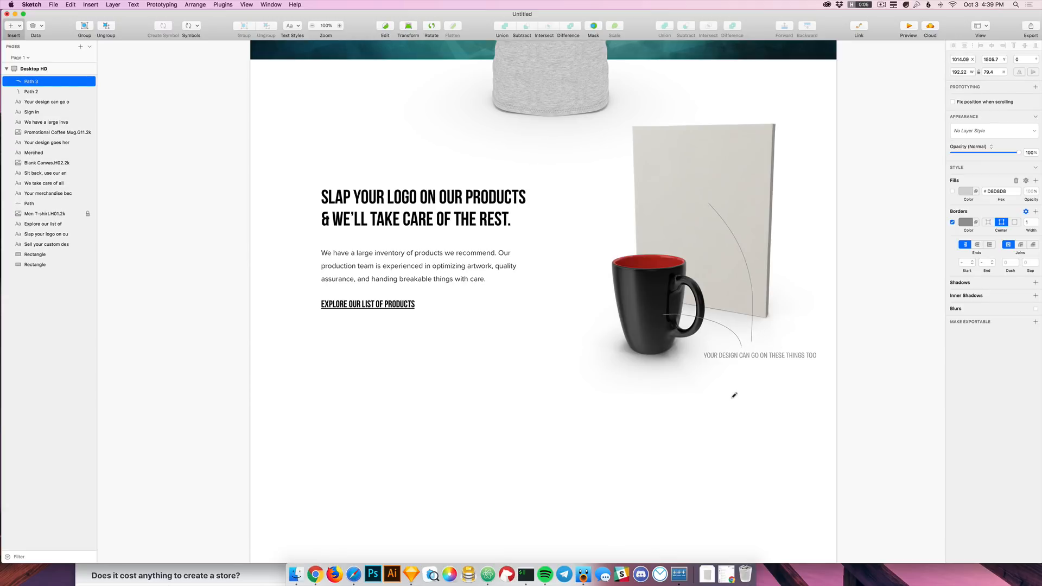
key(super+z)
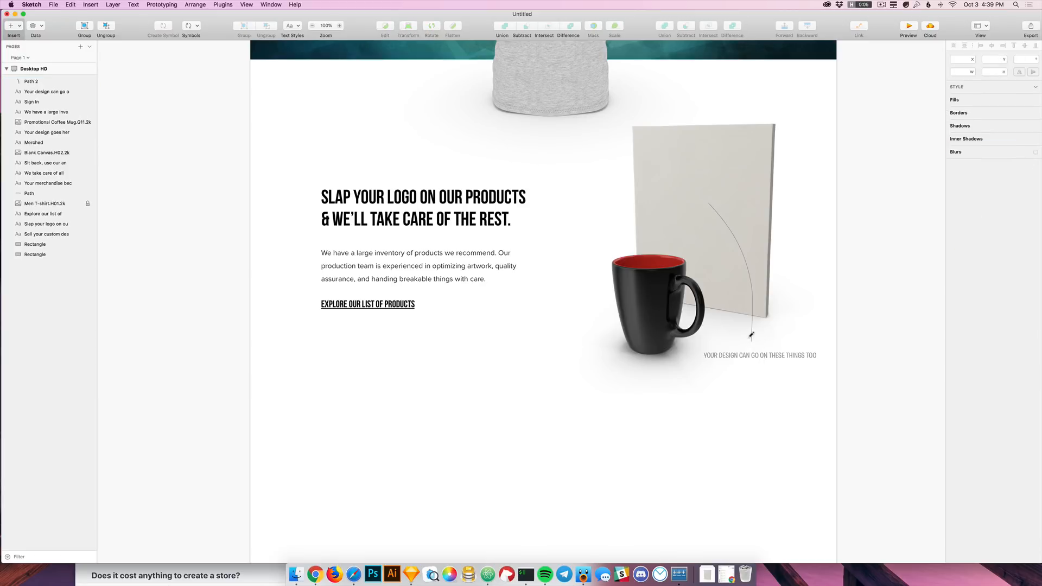
click(738, 316)
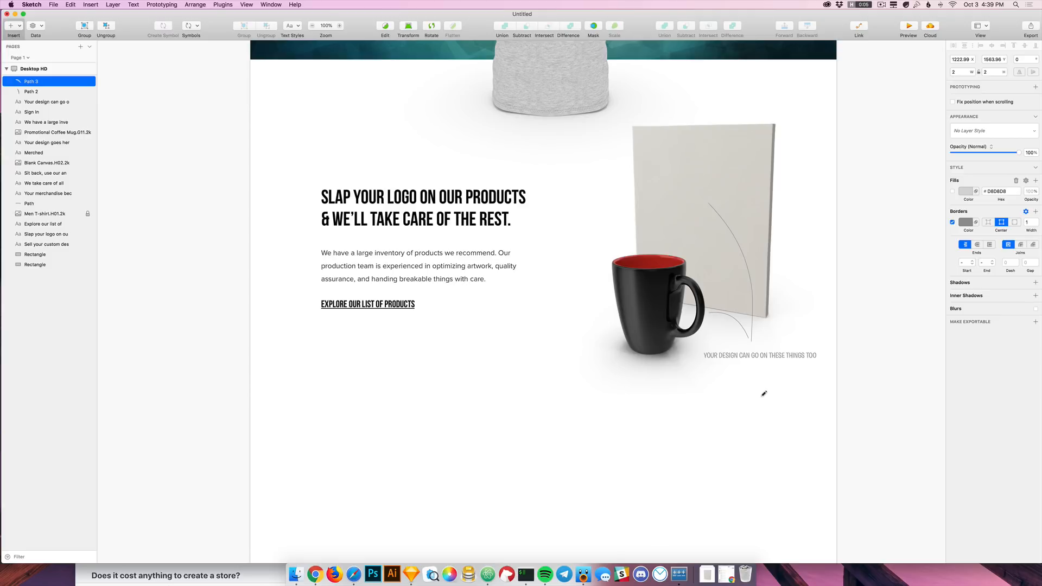
key(Escape)
key(Delete)
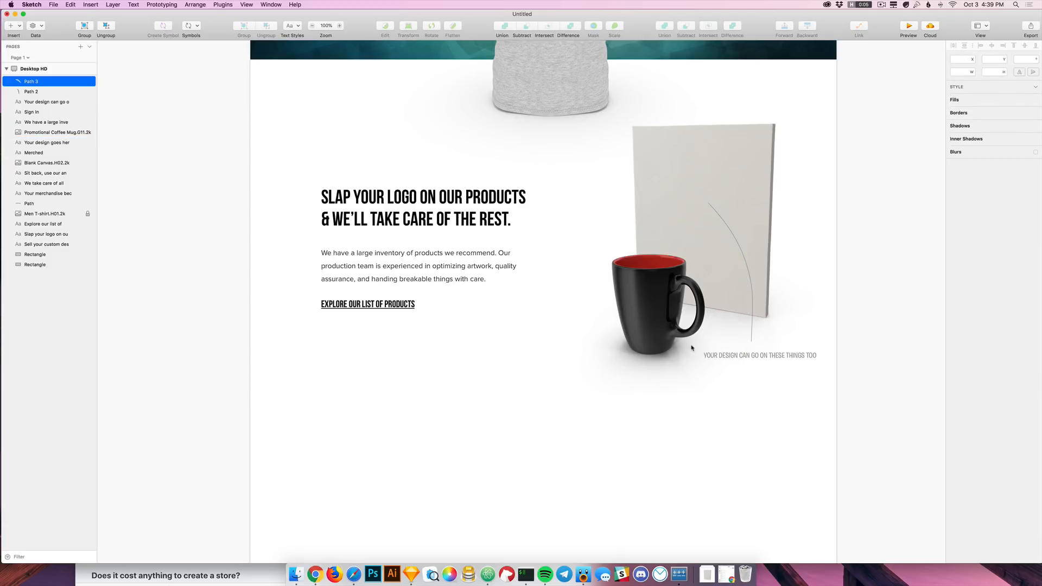
click(751, 338)
key(Delete)
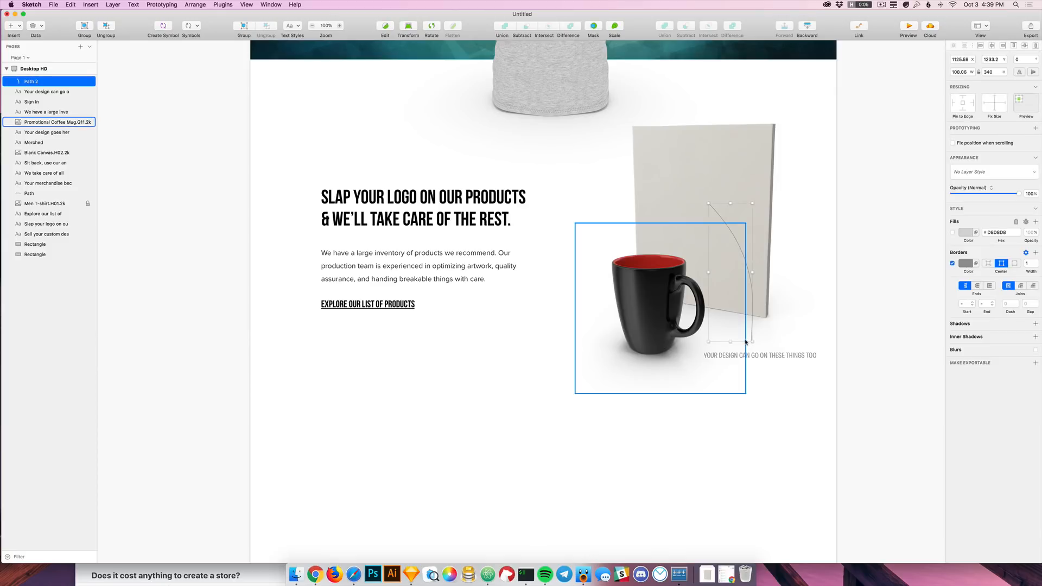
Step: Wrap the mug and canvas caption onto two lines in a 160-wide text box at X 1145, Y 1555
mouse_move(760, 354)
mouse_down()
mouse_move(760, 333)
mouse_move(803, 333)
mouse_move(761, 344)
mouse_up()
click(753, 413)
click(766, 340)
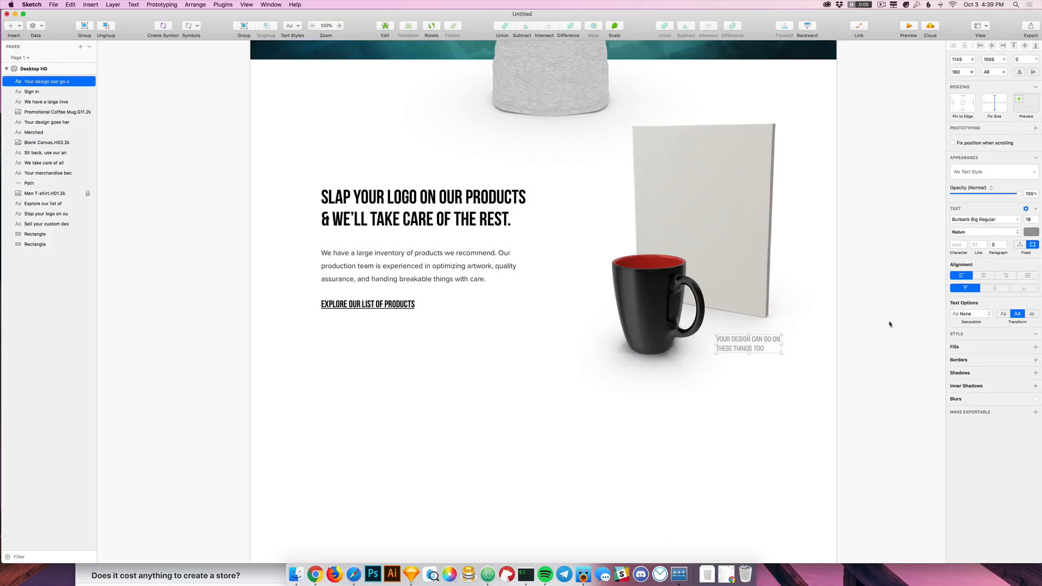
Step: Lighten the mug and canvas caption's text color to B4B4B4 and save it as a document color
click(1031, 232)
drag(956, 282, 949, 270)
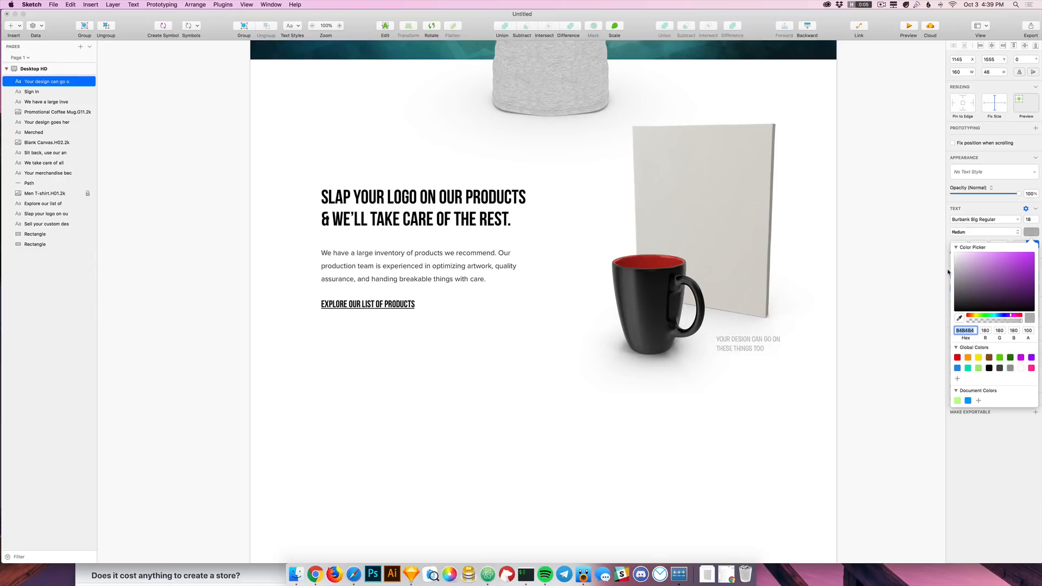
click(979, 400)
Step: Set the line height of the two-line mug and canvas caption to 20
click(754, 352)
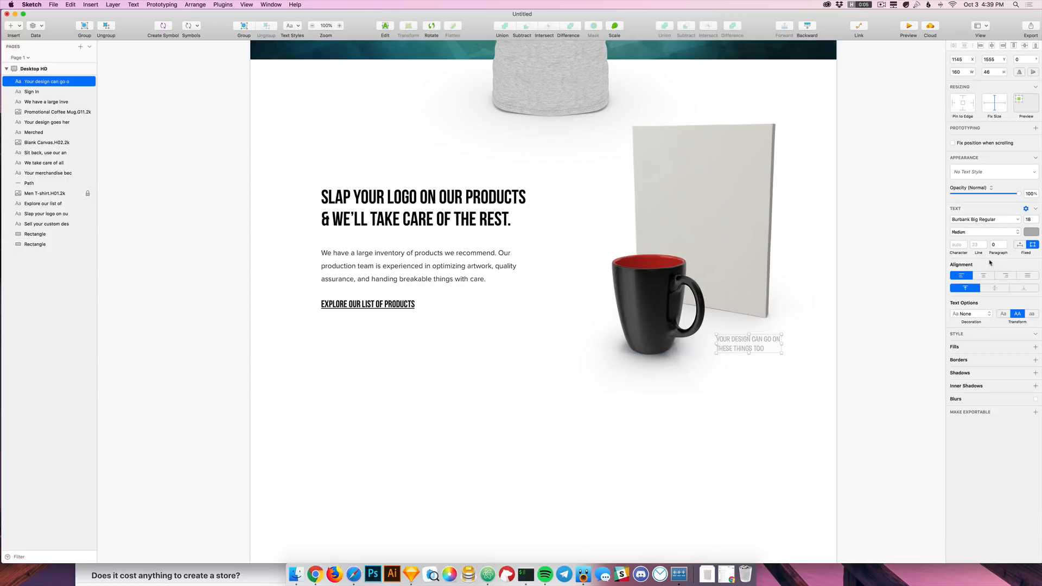
drag(980, 253, 979, 252)
click(826, 286)
Step: Delete the pointer line on the T-shirt and move the "Your design goes here" caption beside the shirt at X 905, Y 701
scroll(833, 429, up, 10)
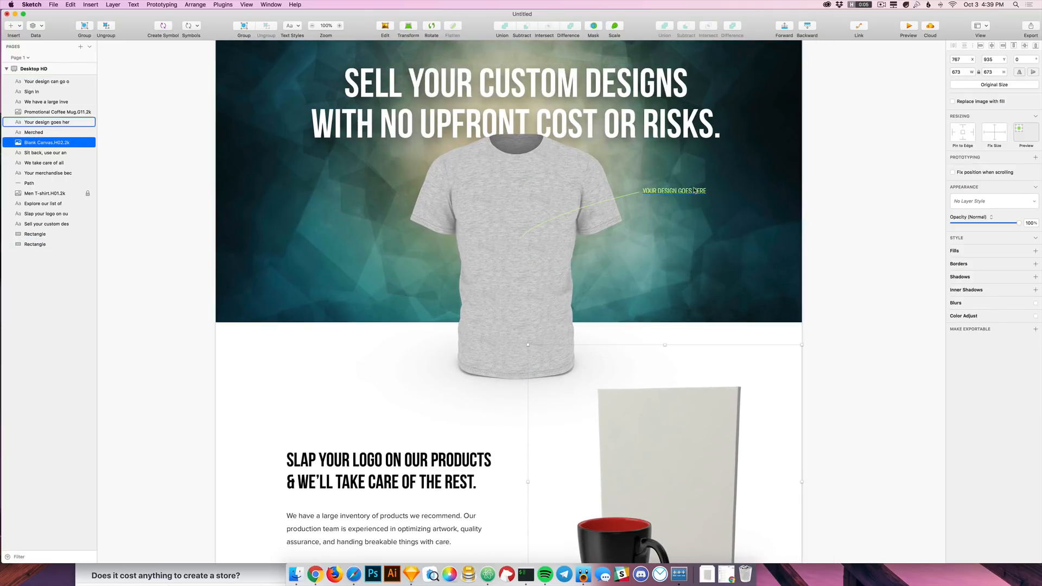
click(694, 191)
scroll(831, 439, down, 5)
click(706, 478)
click(826, 371)
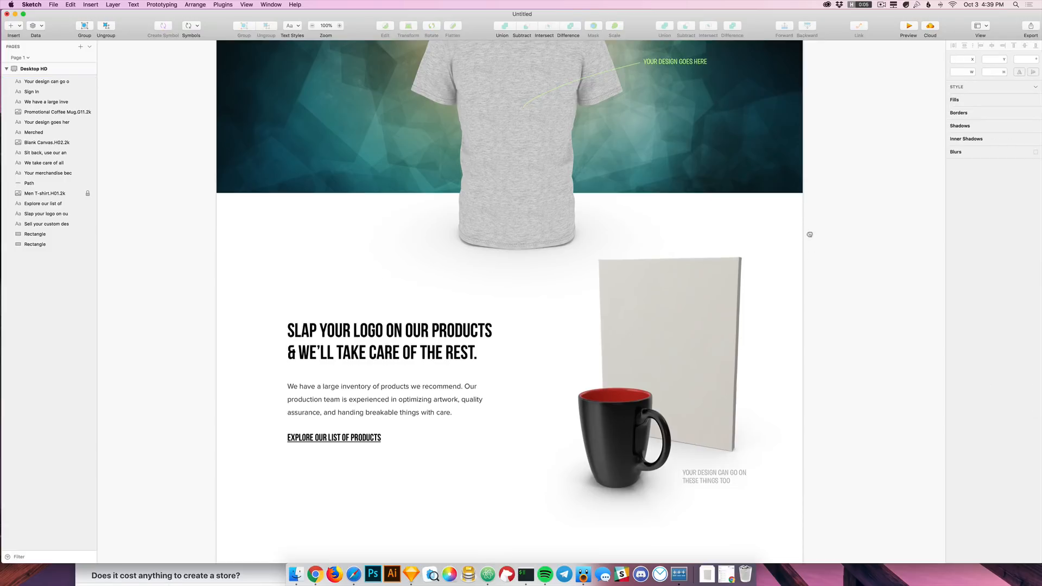
scroll(808, 221, up, 5)
click(641, 243)
key(Delete)
drag(702, 231, 649, 295)
click(753, 394)
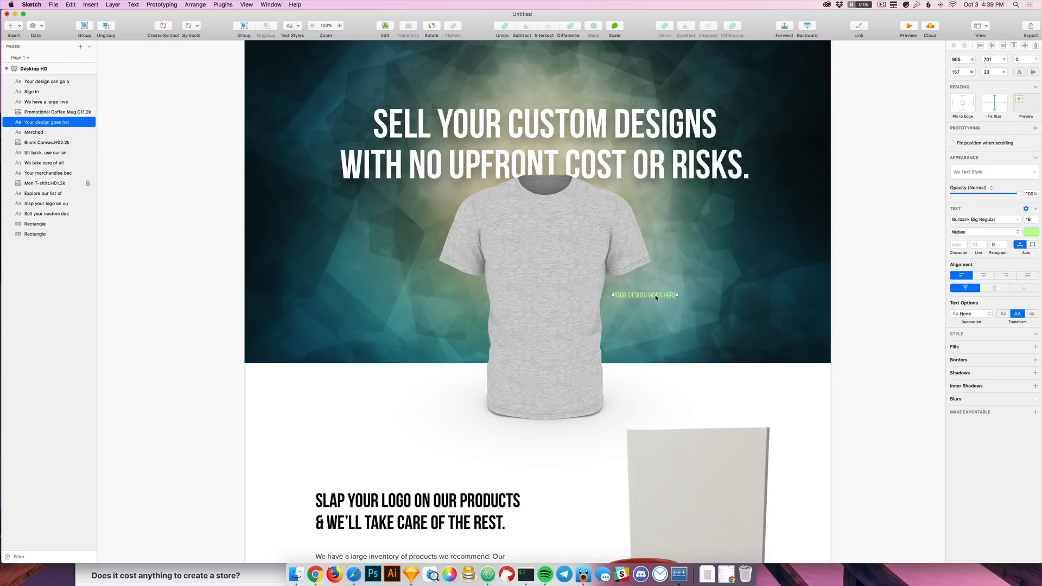
Step: Reword the T-shirt caption to "Your design could be on this t-shirt" and wrap it onto two lines in a 139-wide box
double_click(662, 297)
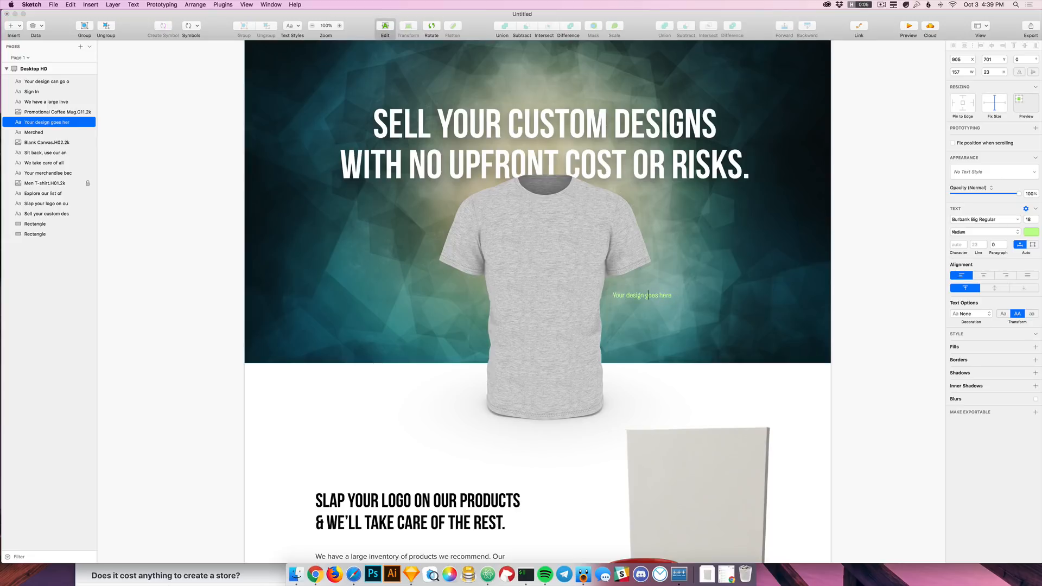
key(shift+super+Right)
text(could be on this t-shirt)
key(Escape)
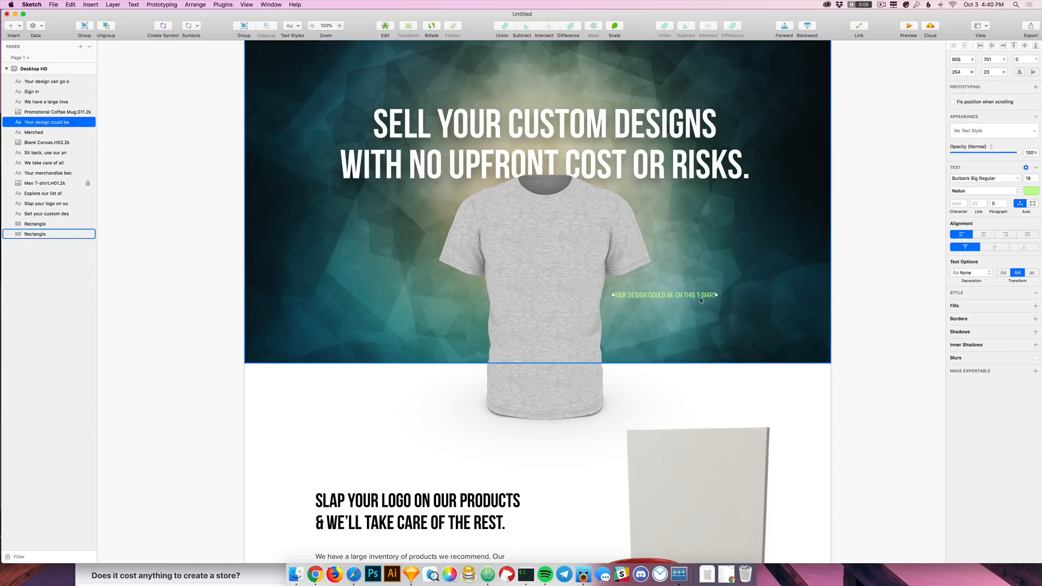
drag(717, 295, 670, 296)
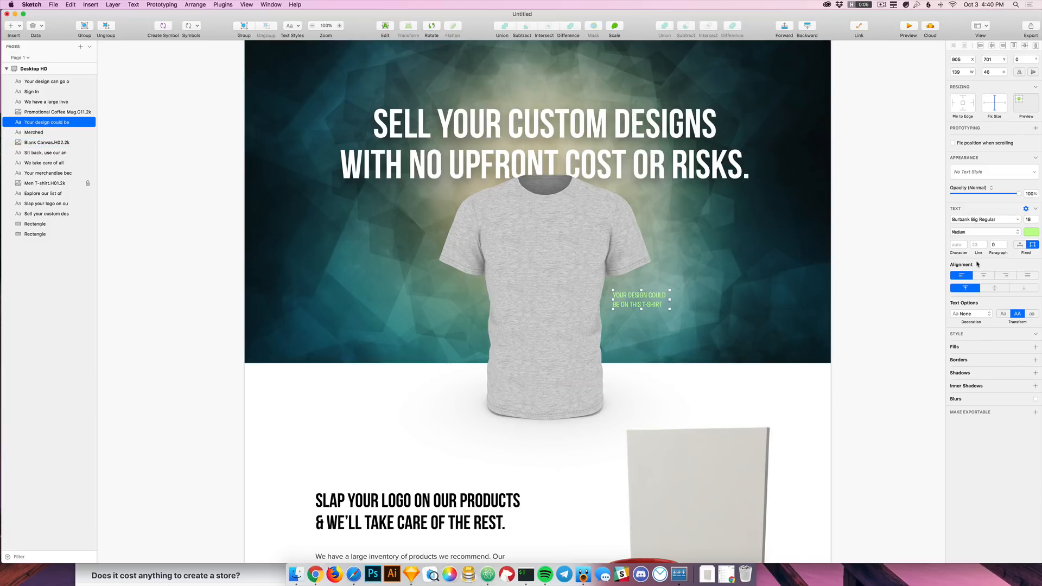
Step: Set the T-shirt caption's line height to 20 to match the mug caption, and move it slightly lower and closer to the shirt
scroll(847, 411, down, 5)
click(760, 472)
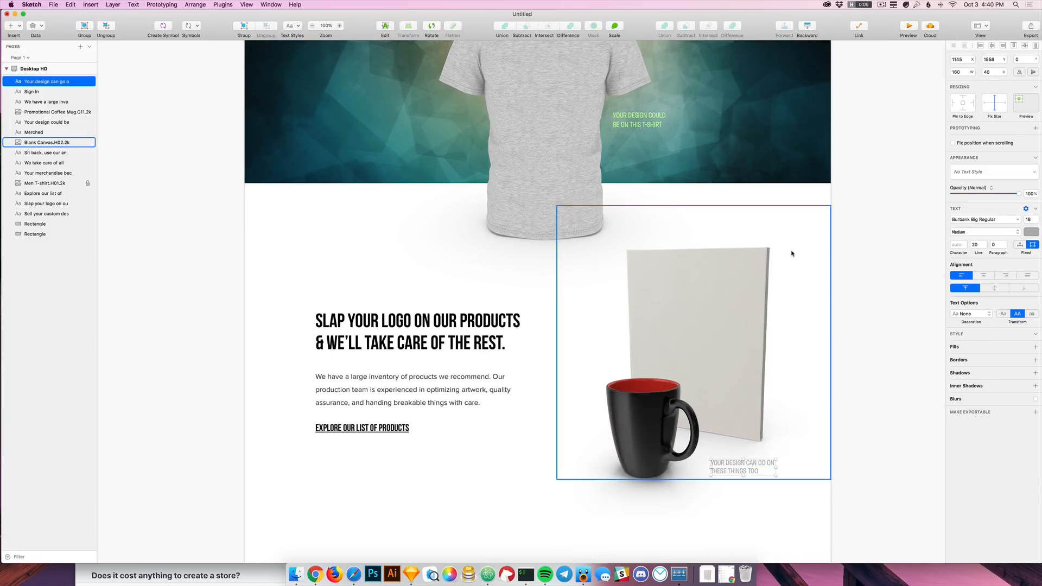
scroll(761, 228, up, 1)
click(670, 163)
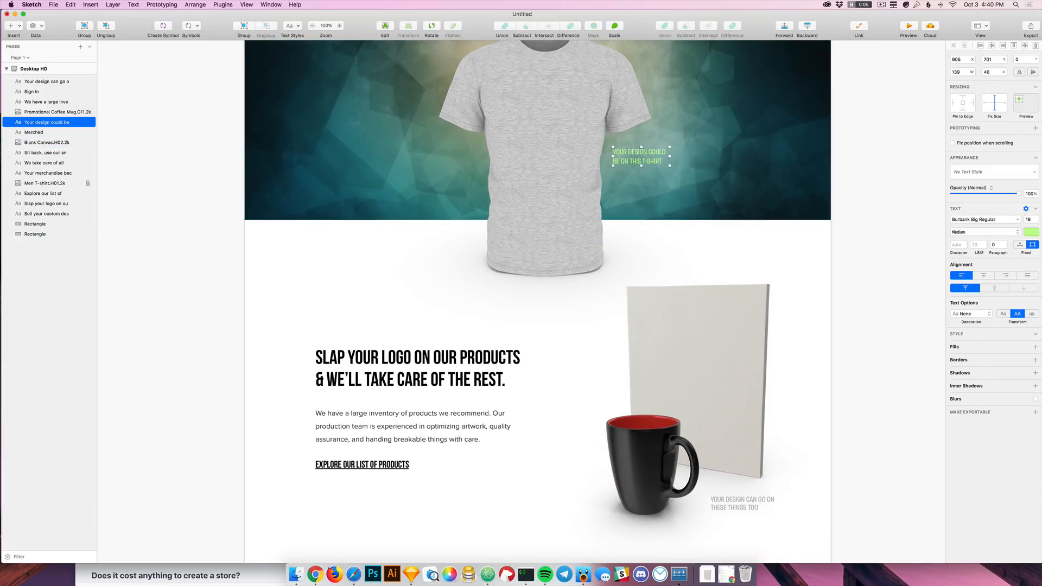
click(818, 240)
drag(652, 154, 649, 173)
click(856, 270)
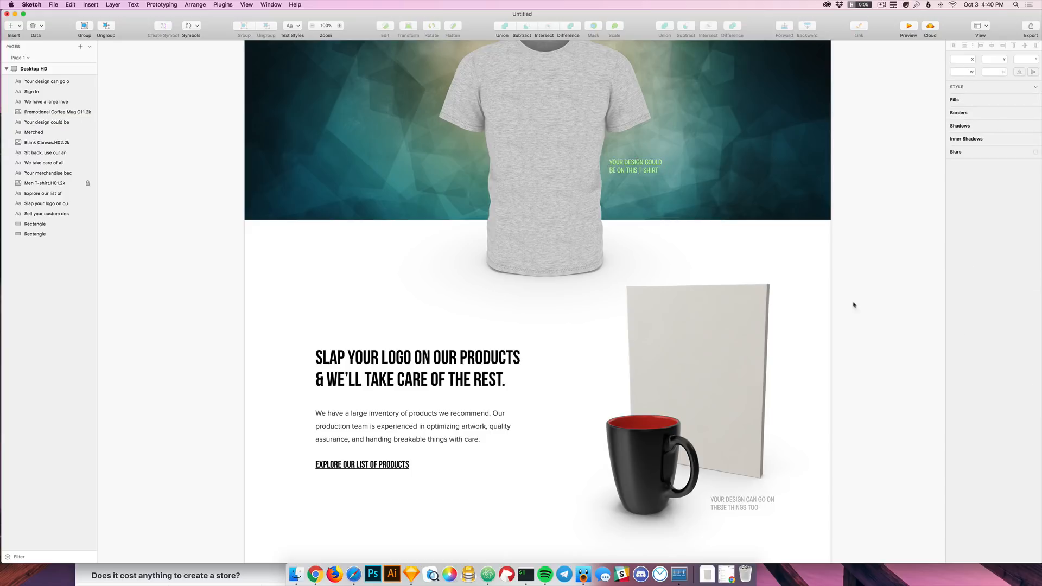
Step: Replace "go" with "be" in the mug and canvas caption
scroll(826, 366, down, 5)
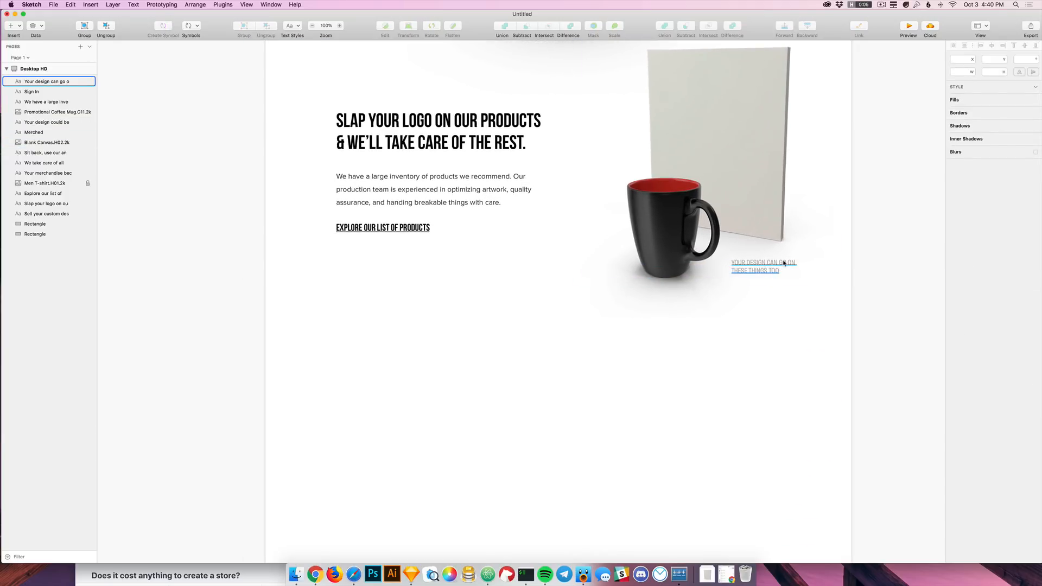
double_click(784, 264)
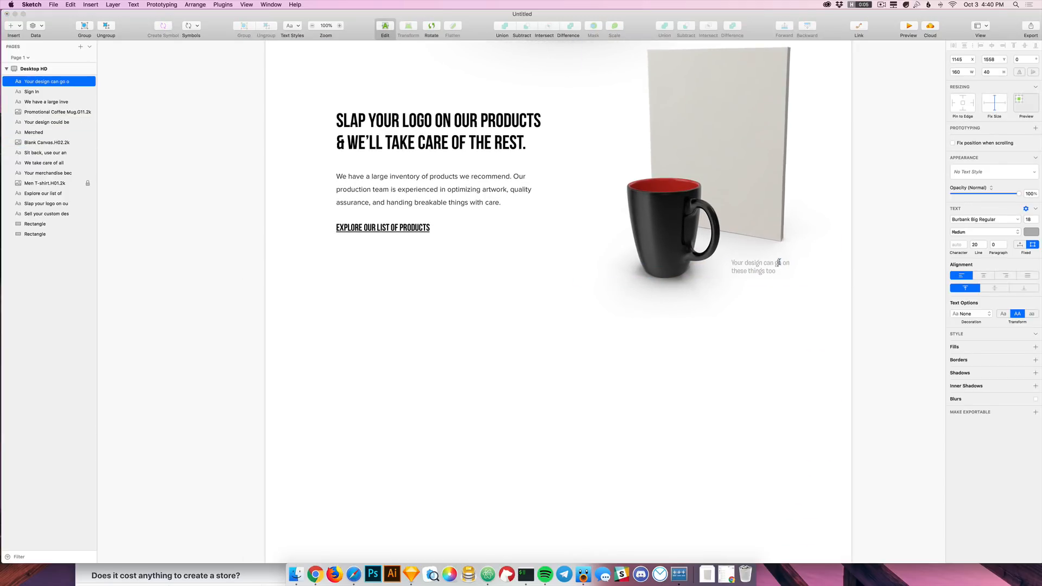
click(782, 347)
Step: Move the "Your design could be on this t-shirt" caption to X 913, Y 681 beside the shirt
drag(645, 329, 704, 455)
drag(653, 222, 487, 434)
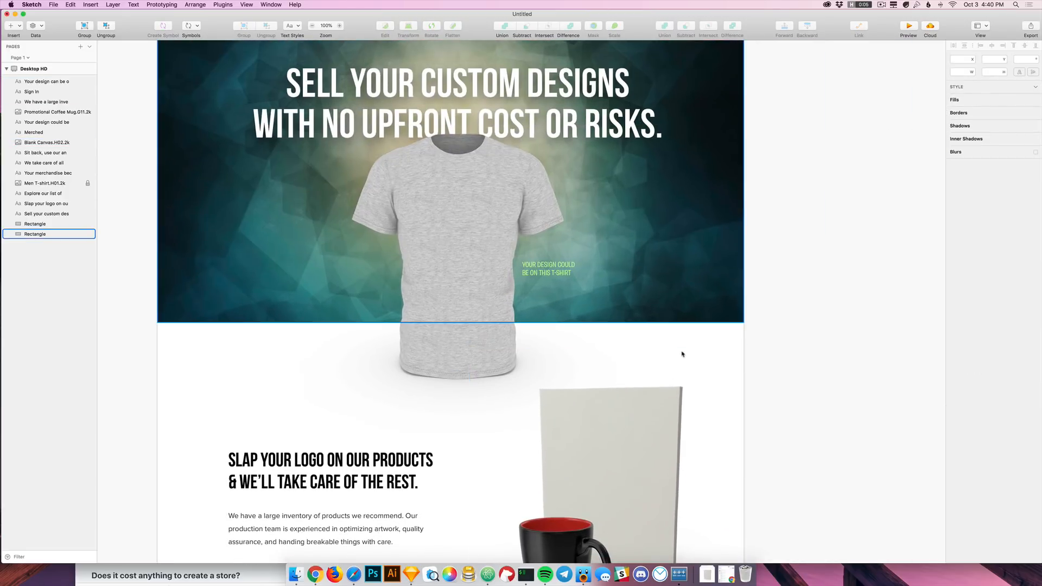
drag(769, 409, 825, 341)
drag(822, 228, 834, 340)
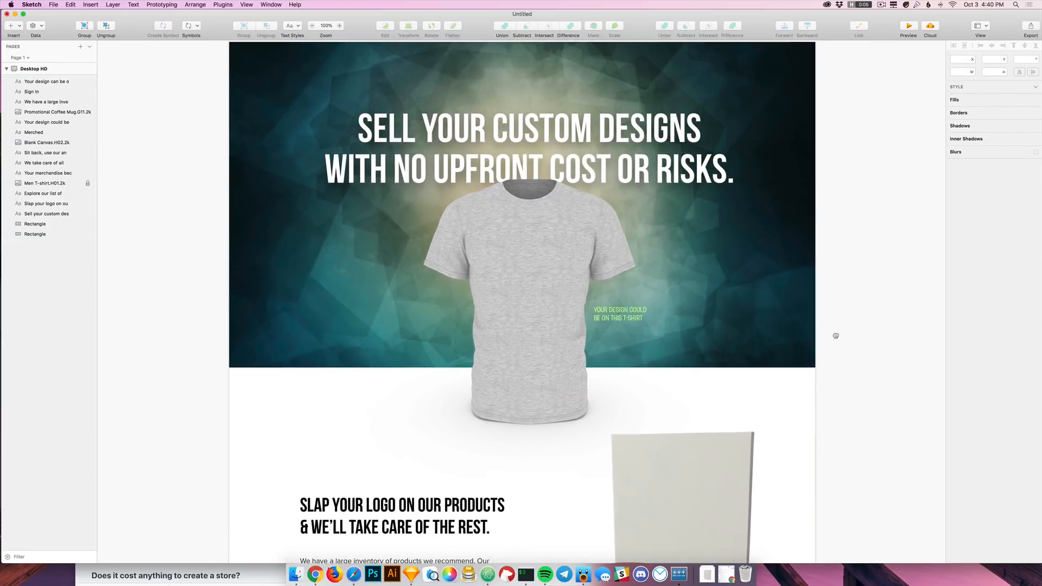
click(621, 306)
drag(621, 305, 628, 287)
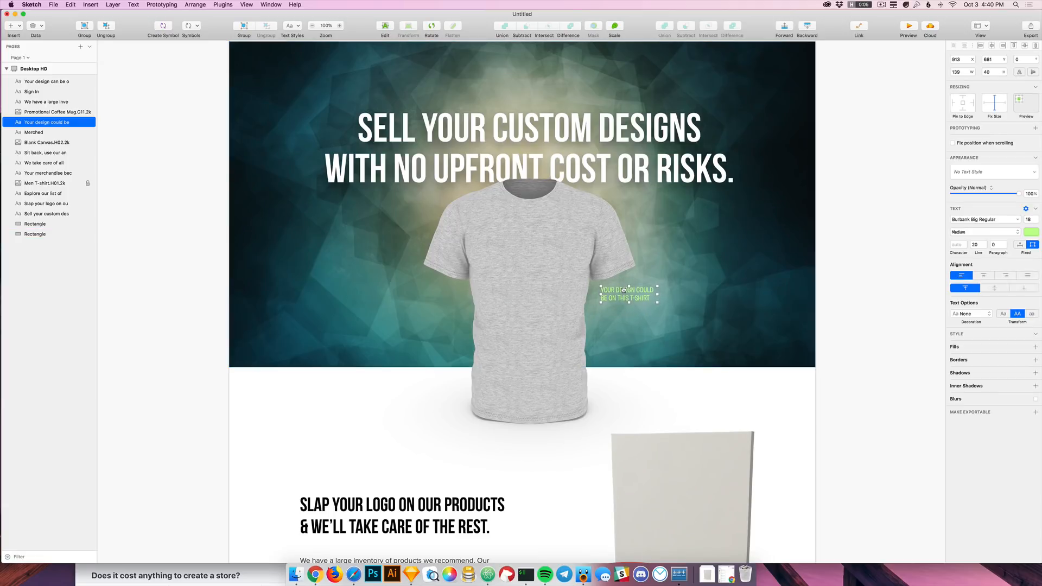
click(830, 326)
Step: Draw a rectangle of about 165 by 54 covering the T-shirt caption
scroll(835, 354, down, 2)
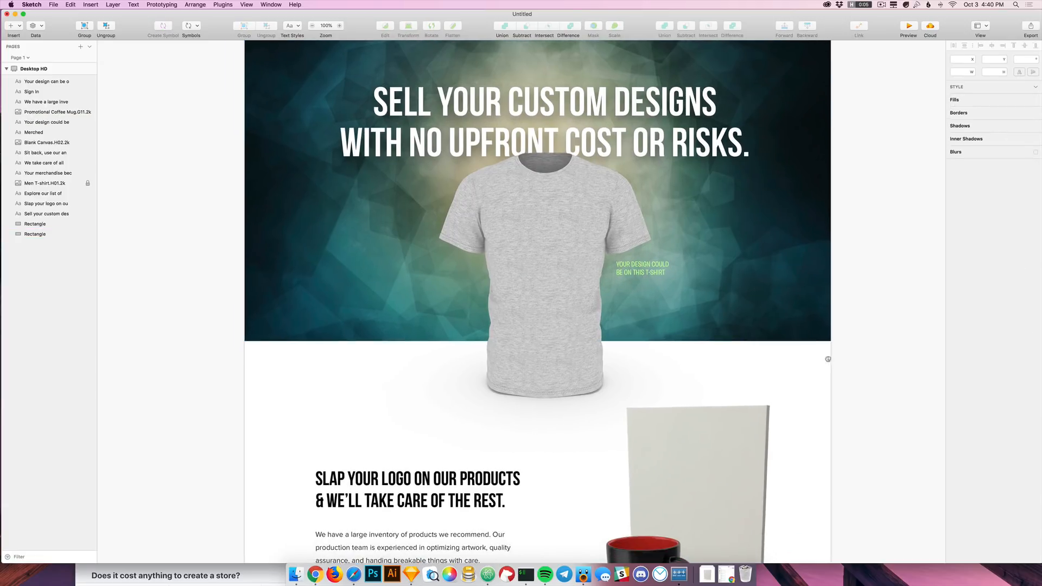
key(r)
drag(611, 257, 678, 279)
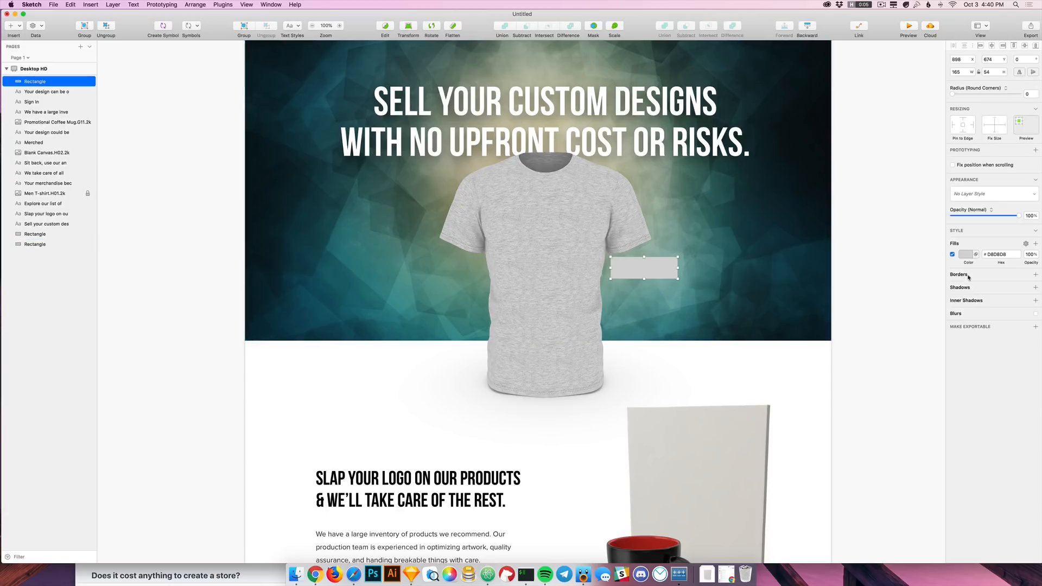
Step: Send the rectangle backward in the layer order until it sits behind the T-shirt caption text
key(alt+super+Down)
key(alt+super+Down)
key(alt+super+Down)
key(alt+super+Down)
key(alt+super+Down)
key(alt+super+Down)
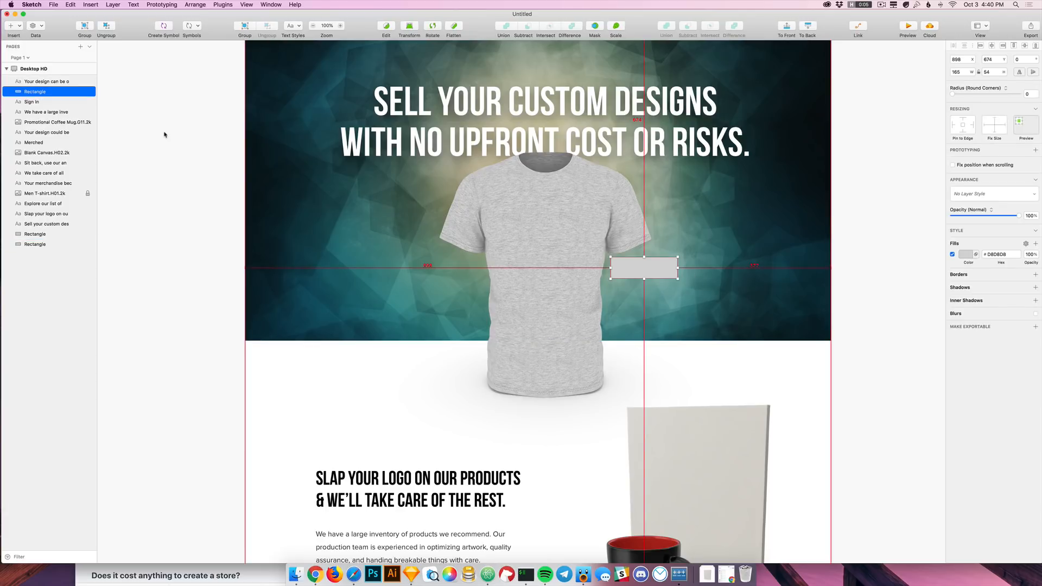
key(alt+super+Down)
key(alt+super+Down)
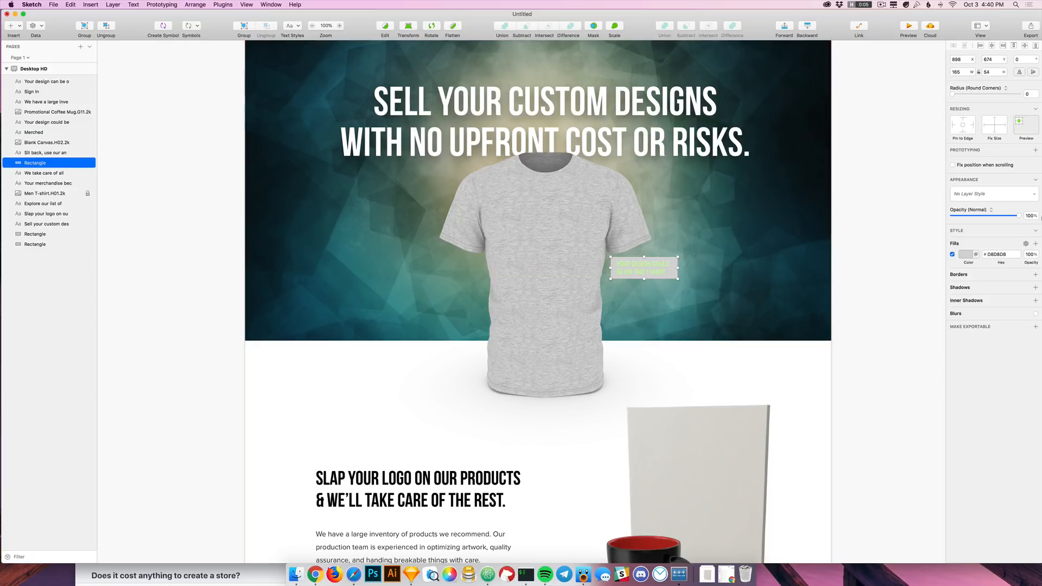
Step: Fill the caption's background rectangle with black 000000 at 15% opacity
click(970, 255)
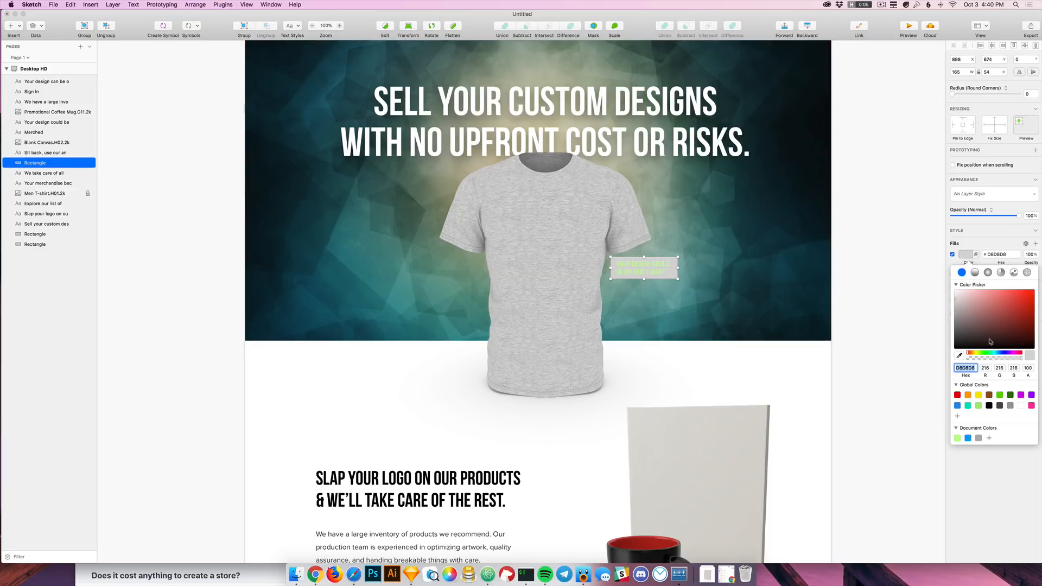
drag(961, 317, 943, 360)
drag(1028, 375, 990, 376)
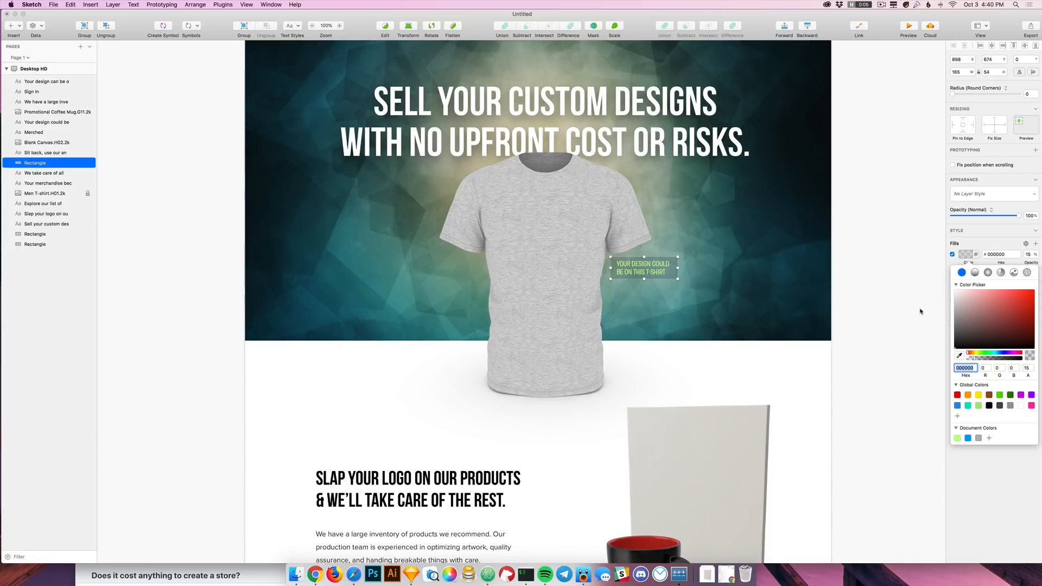
Step: Fill the T-shirt caption's background rectangle with light green CEFD9E and colour the caption text dark grey 4A4A4A
click(958, 439)
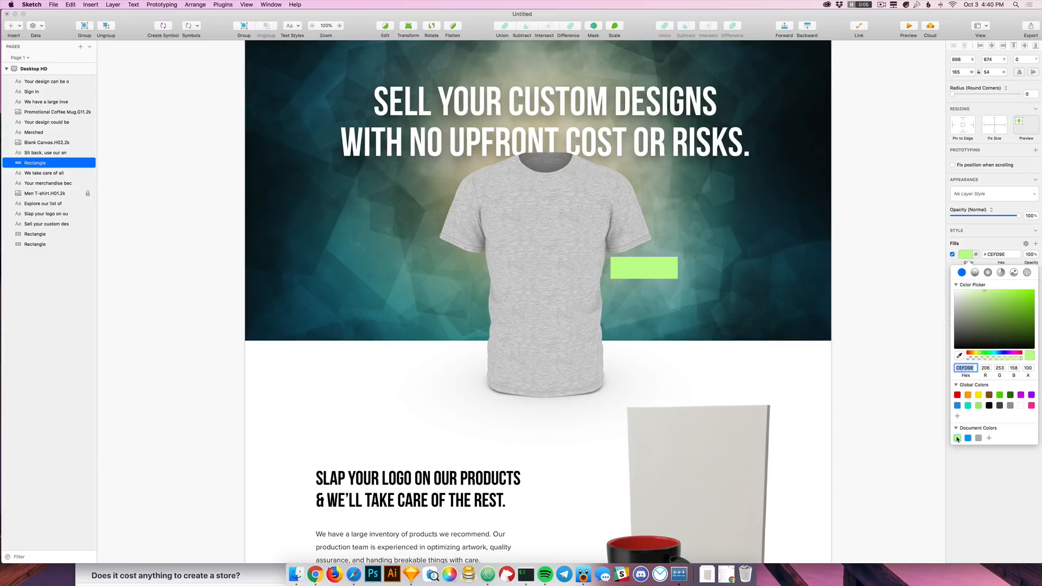
click(883, 411)
click(651, 267)
click(1030, 234)
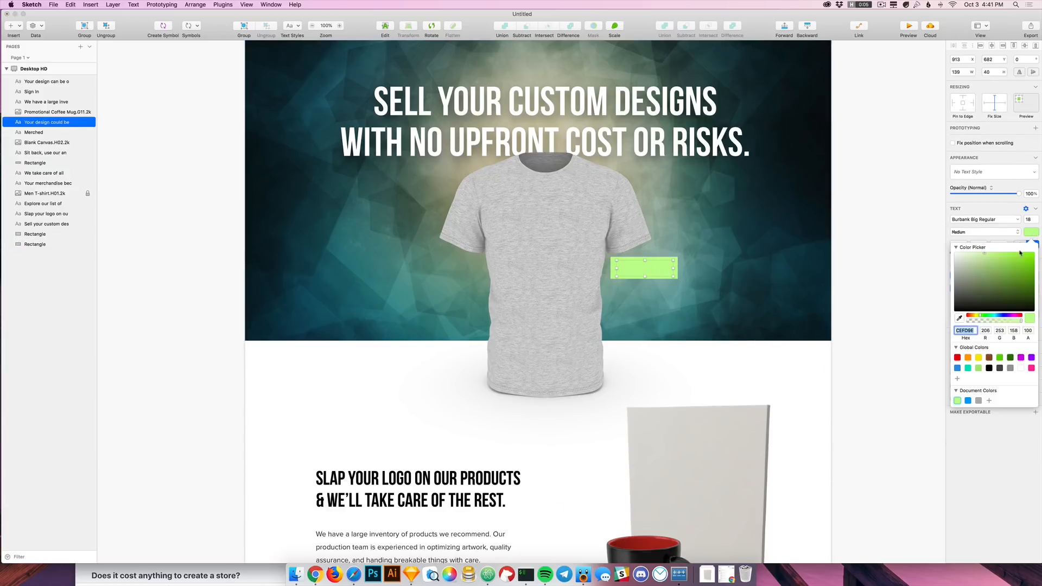
click(999, 369)
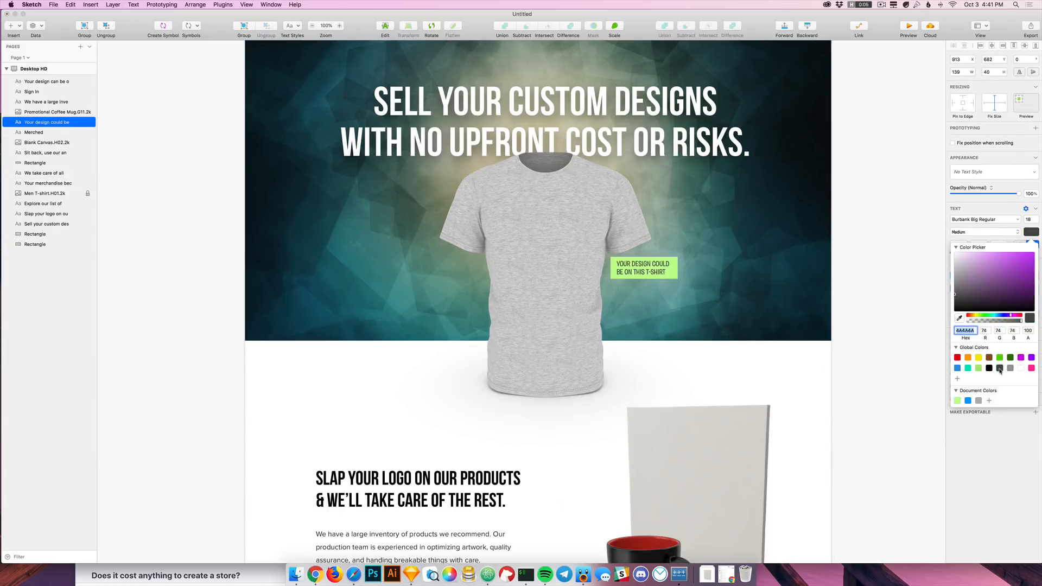
click(852, 356)
Step: Move the caption text and its background rectangle to about X 918, Y 681, and centre them on each other horizontally and vertically
click(675, 276)
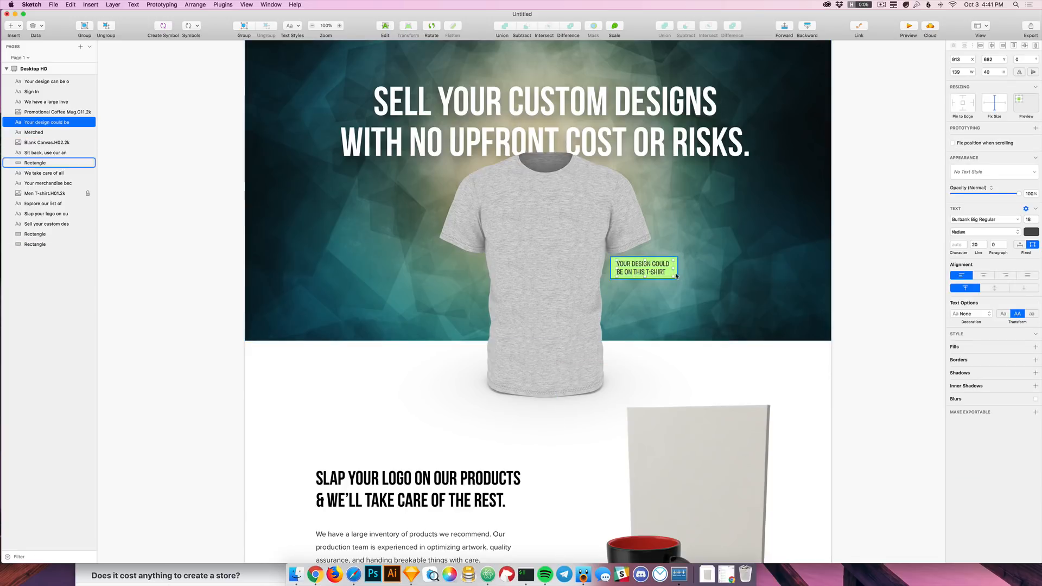
shift+click(673, 276)
drag(673, 276, 681, 279)
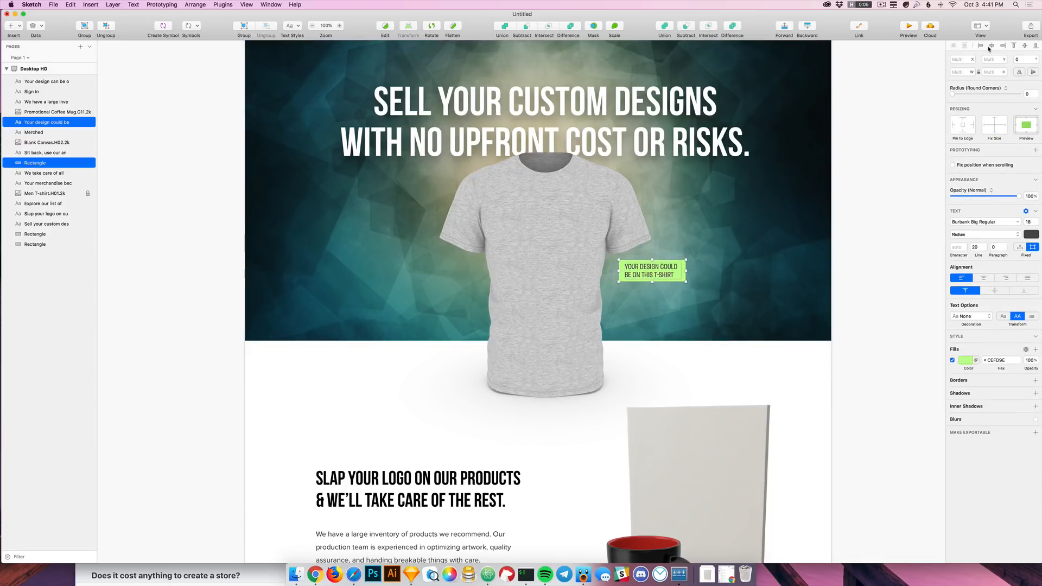
click(1024, 46)
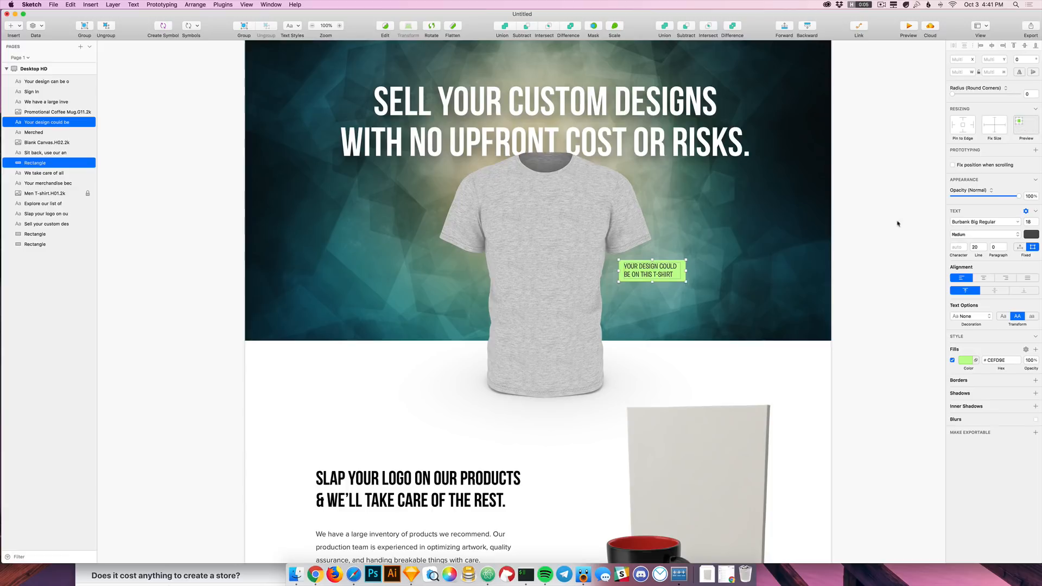
click(863, 284)
Step: Centre-align the two lines of the T-shirt caption text
click(647, 279)
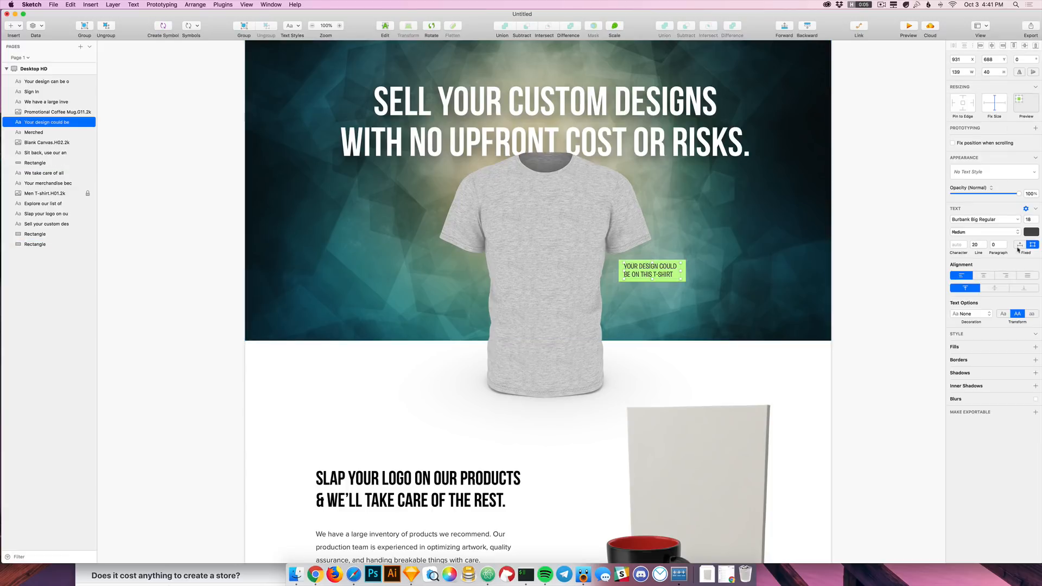
click(989, 277)
shift+click(650, 278)
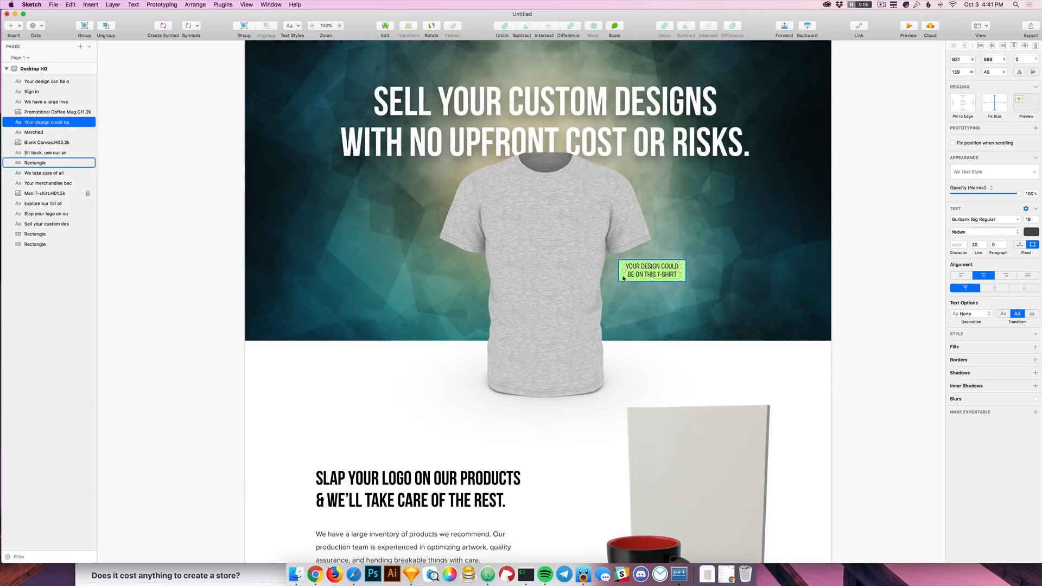
click(917, 333)
Step: Change the caption's background rectangle fill to the teal green 8DEFD1
click(683, 279)
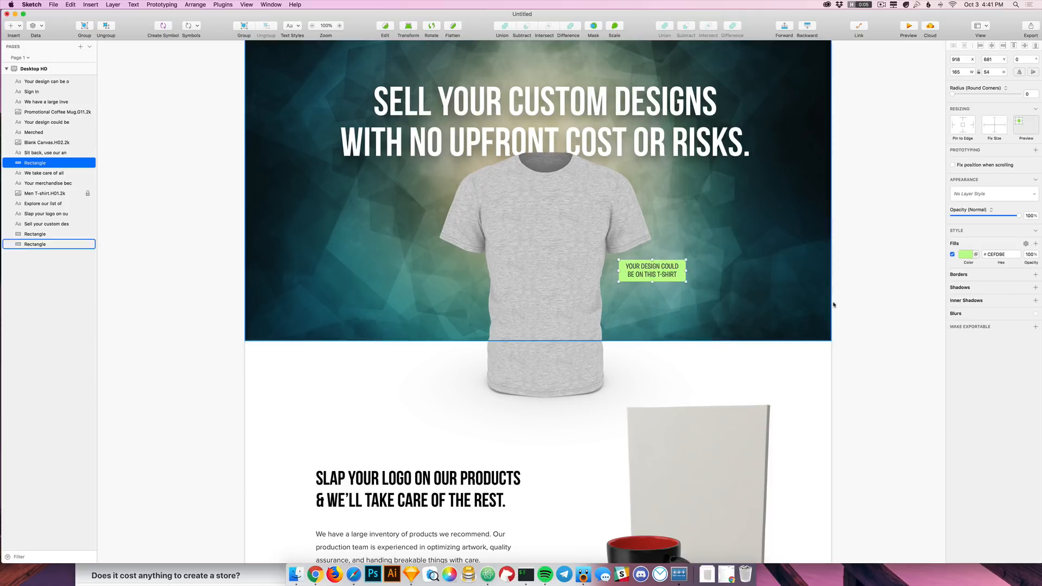
click(967, 254)
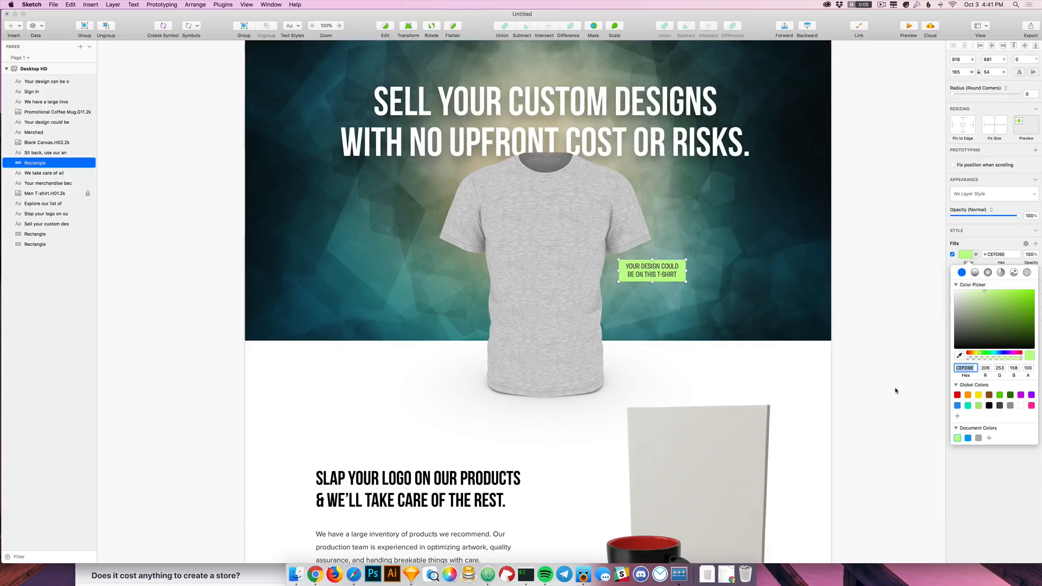
scroll(907, 395, up, 3)
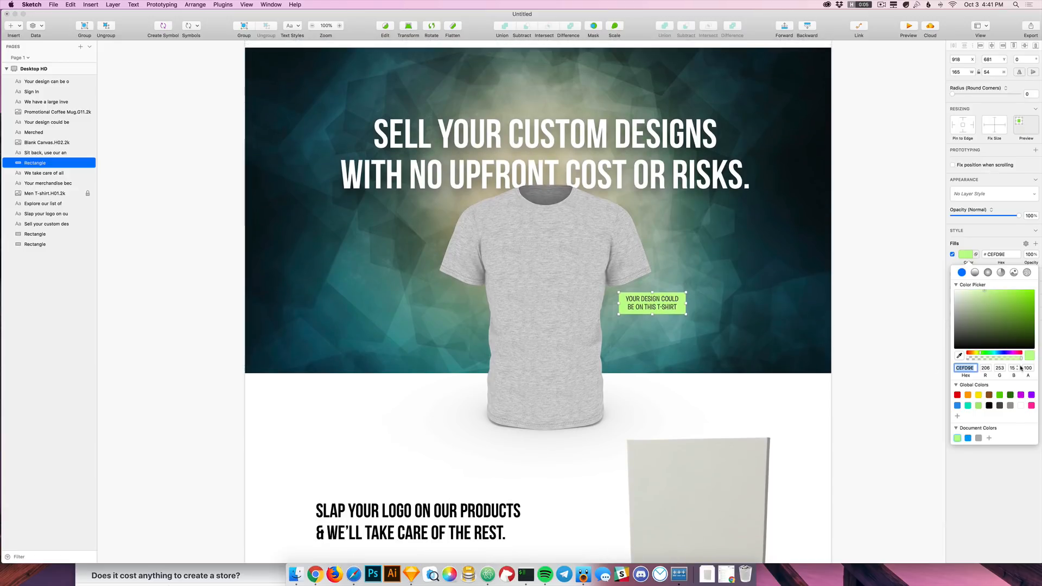
drag(981, 356, 982, 355)
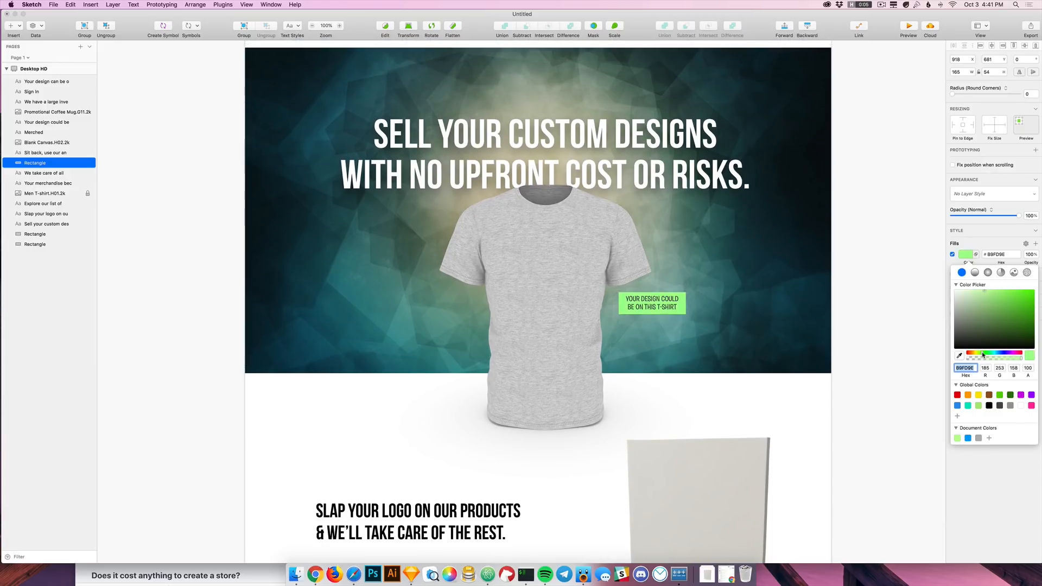
drag(990, 293, 983, 296)
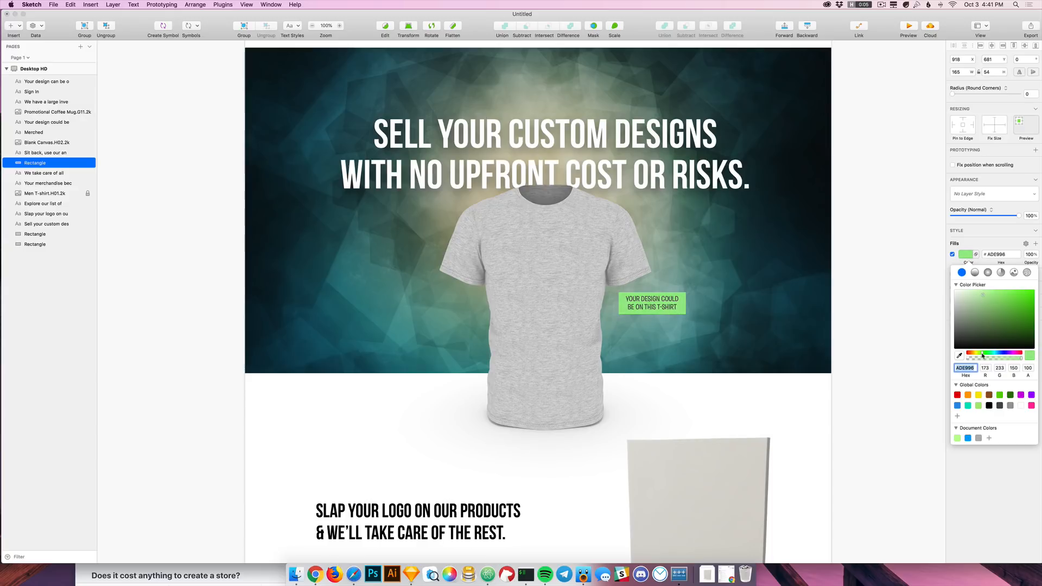
drag(983, 357, 993, 356)
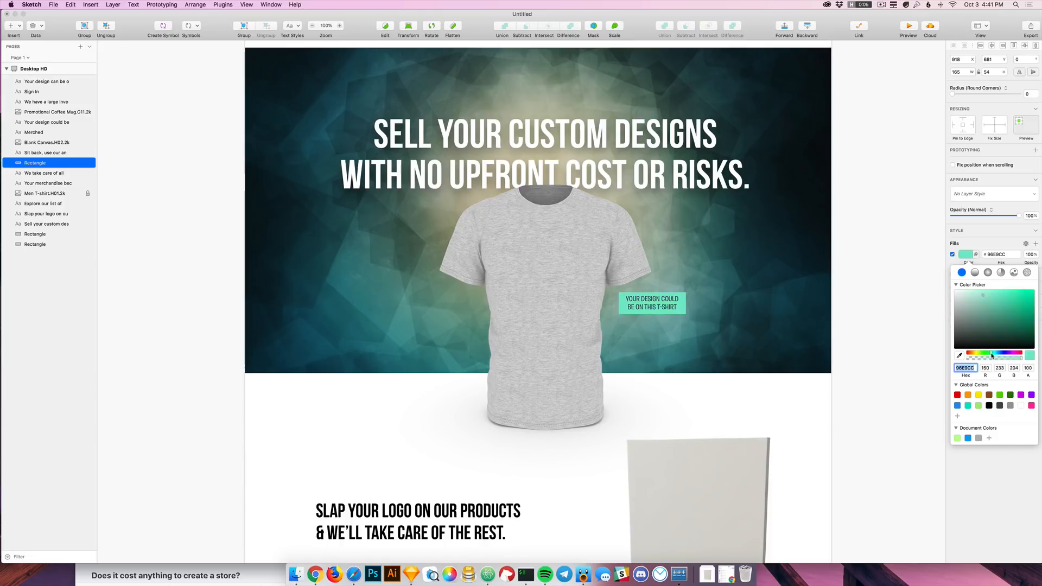
drag(987, 294, 989, 295)
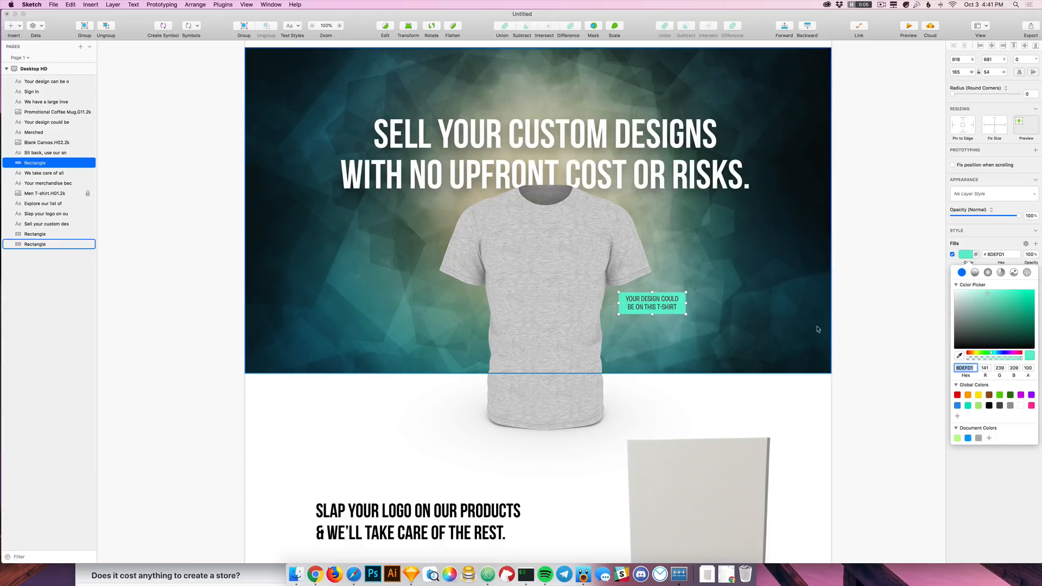
click(652, 303)
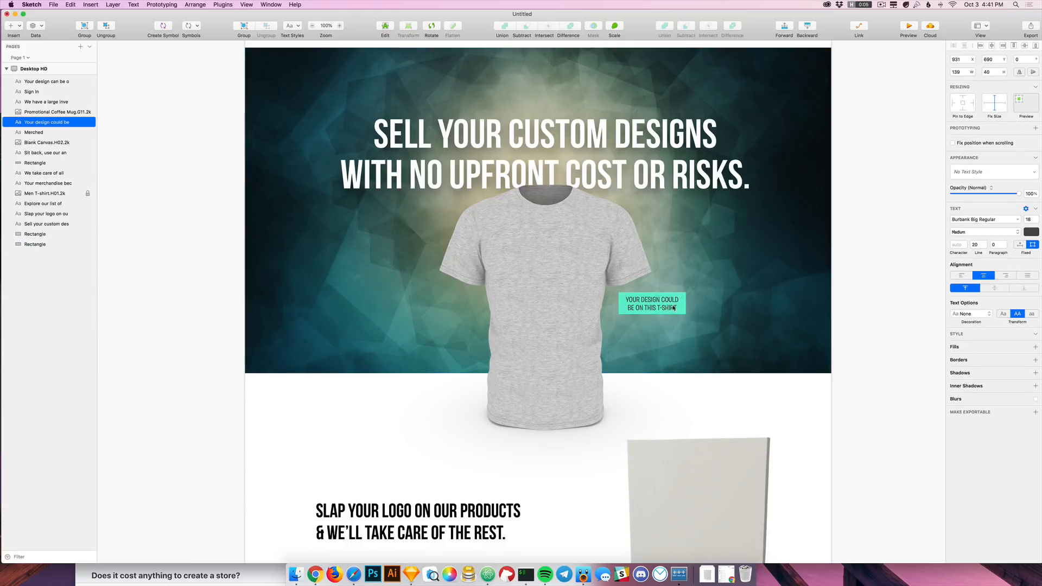
click(683, 300)
drag(683, 300, 685, 303)
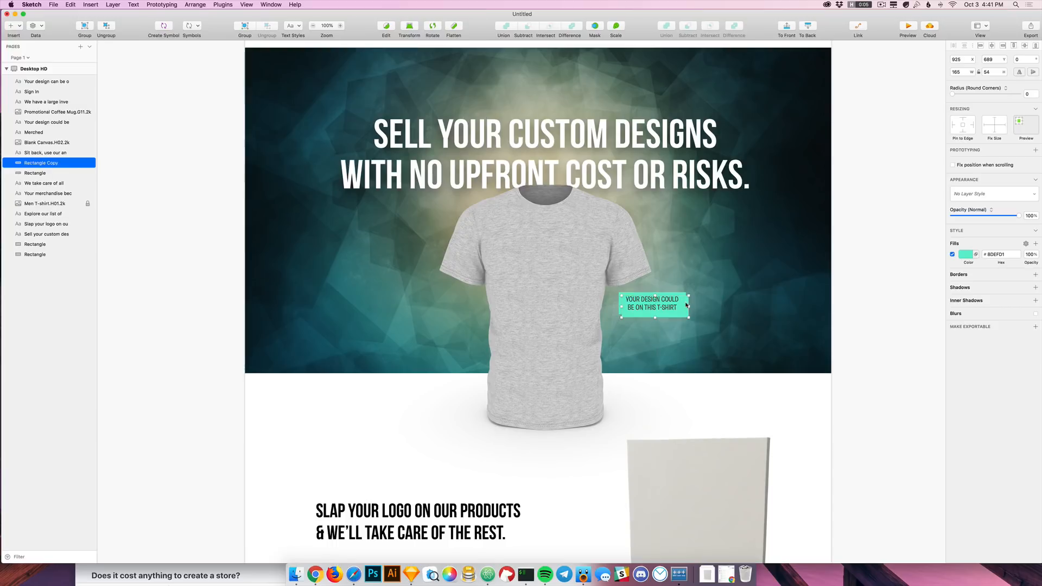
key(super+z)
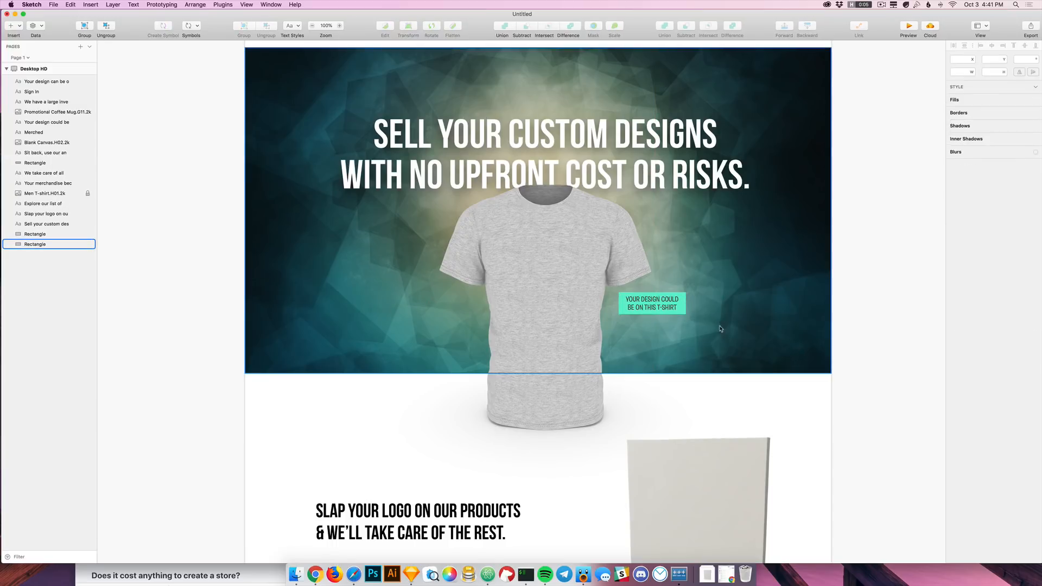
Step: Add a shadow to the caption's rectangle with X 8, Y 7, blur 0 and black 000000 at 7% opacity
click(684, 297)
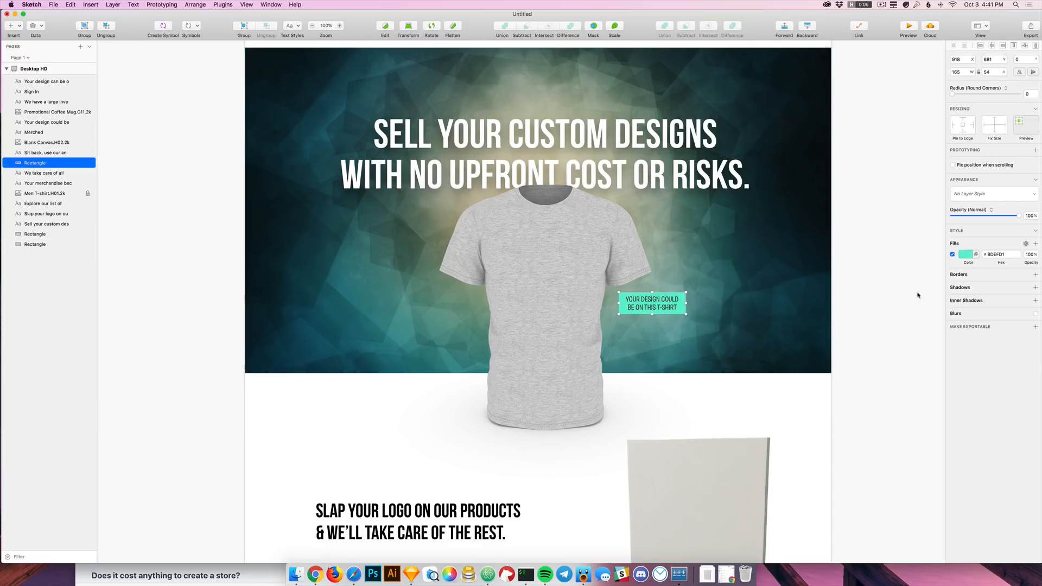
click(974, 290)
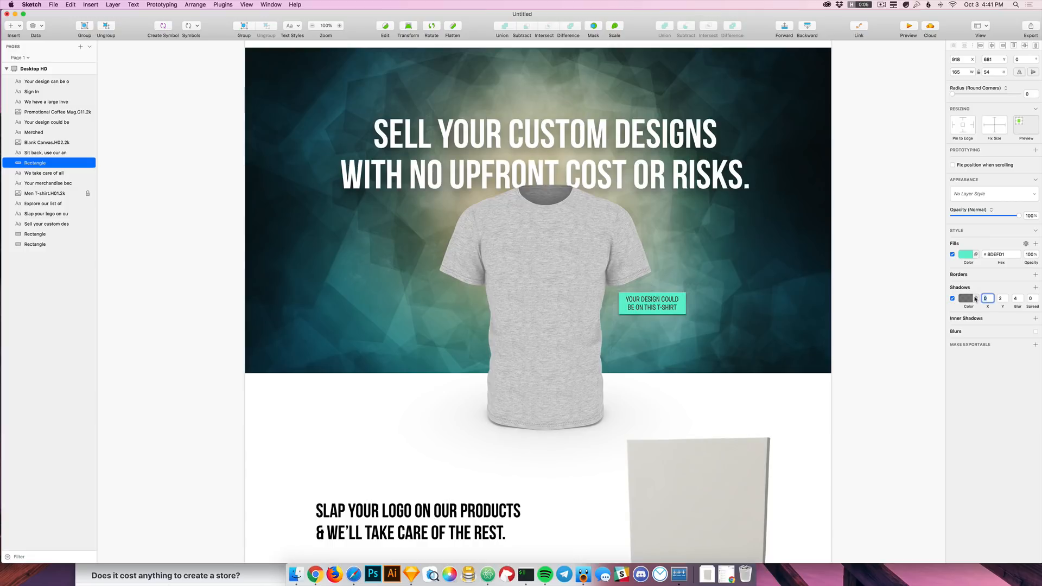
mouse_move(1019, 307)
mouse_down()
mouse_move(989, 306)
mouse_move(1005, 306)
mouse_up()
click(966, 298)
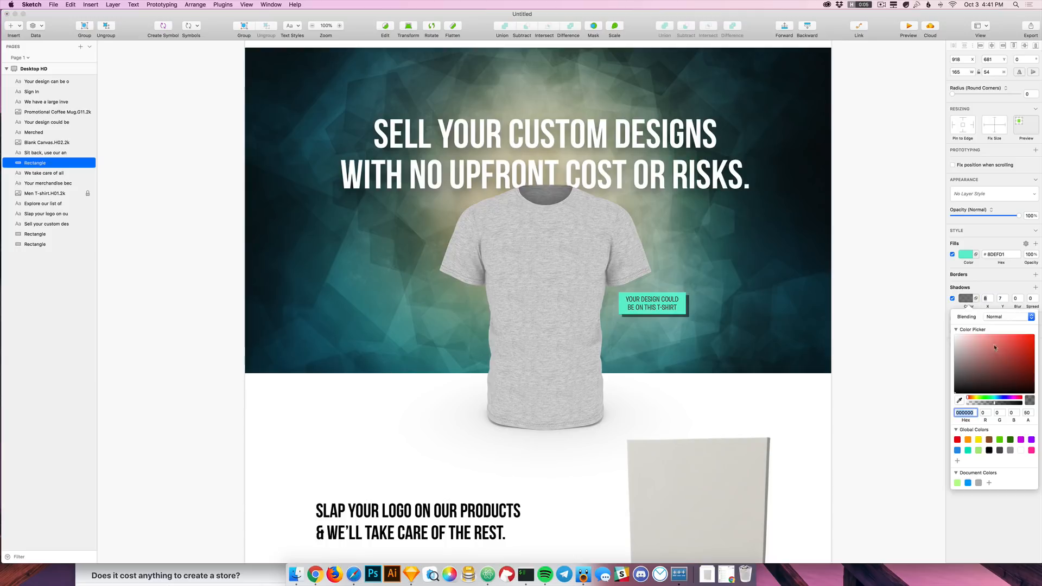
drag(1026, 420, 1013, 419)
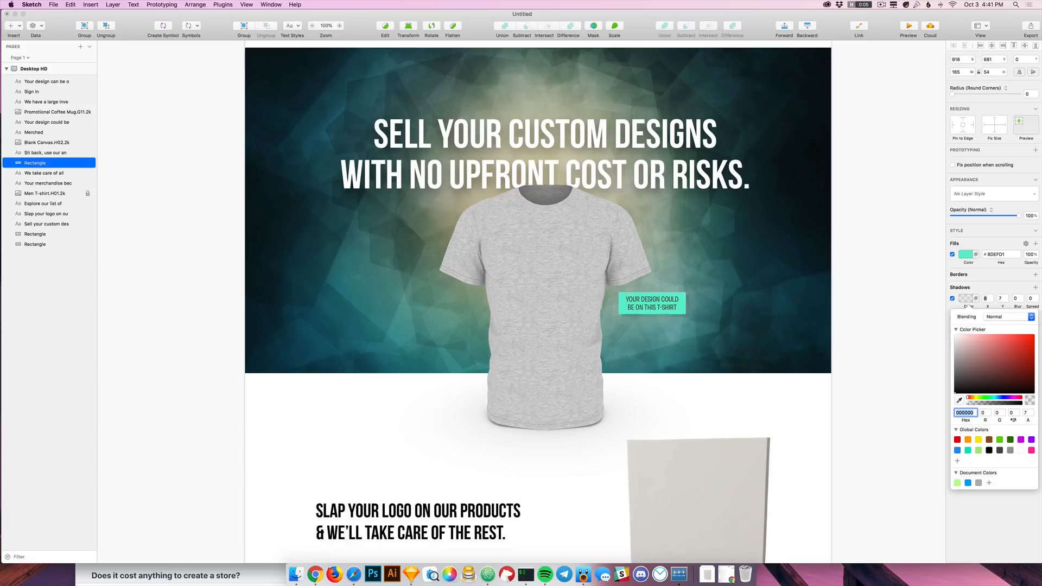
Step: Group the T-shirt caption text with its rectangle and place a copy of the group below the mug and canvas caption
click(623, 302)
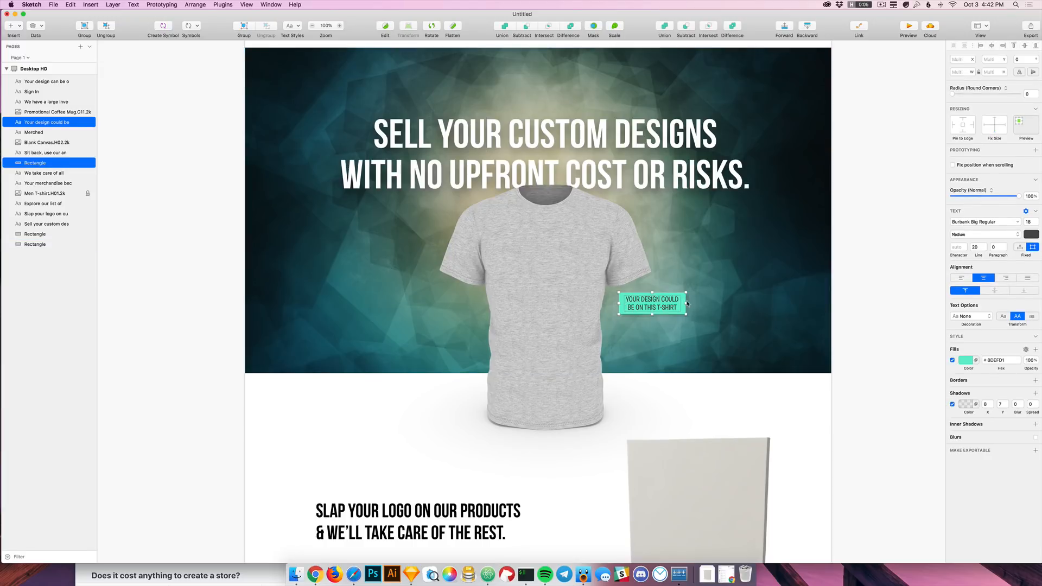
key(super+g)
scroll(825, 341, down, 5)
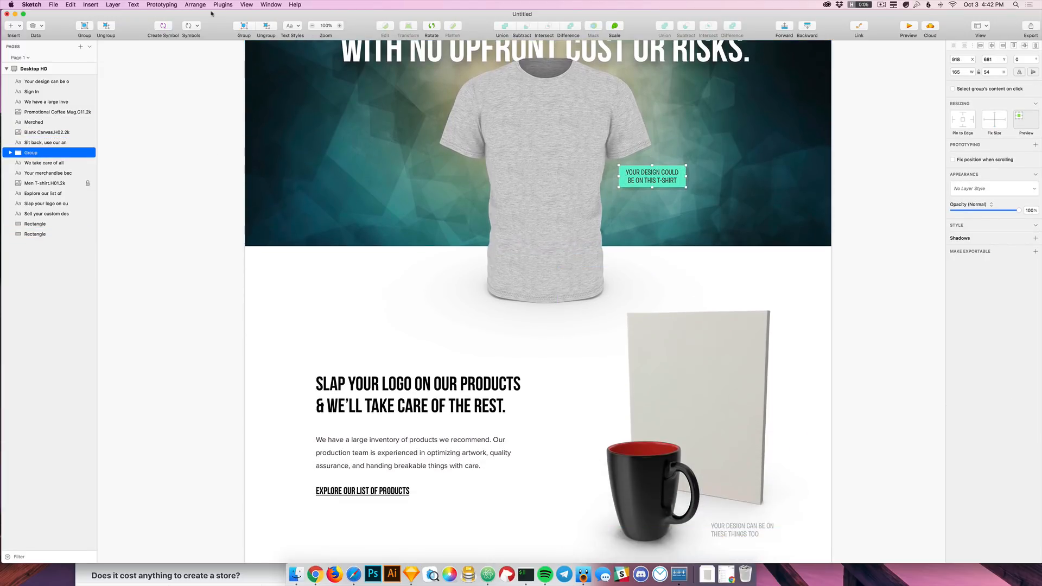
scroll(808, 198, down, 2)
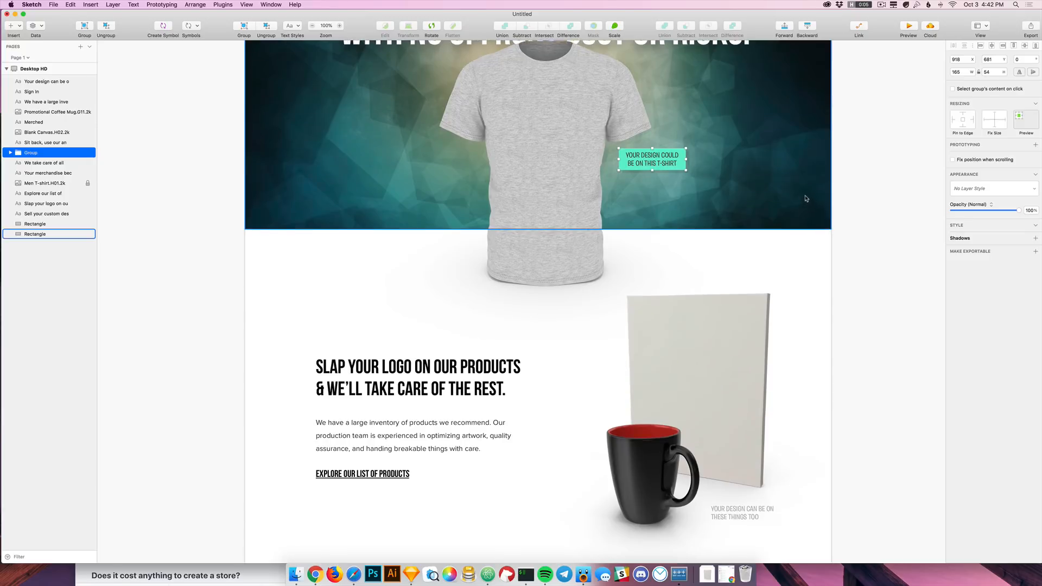
scroll(808, 198, down, 3)
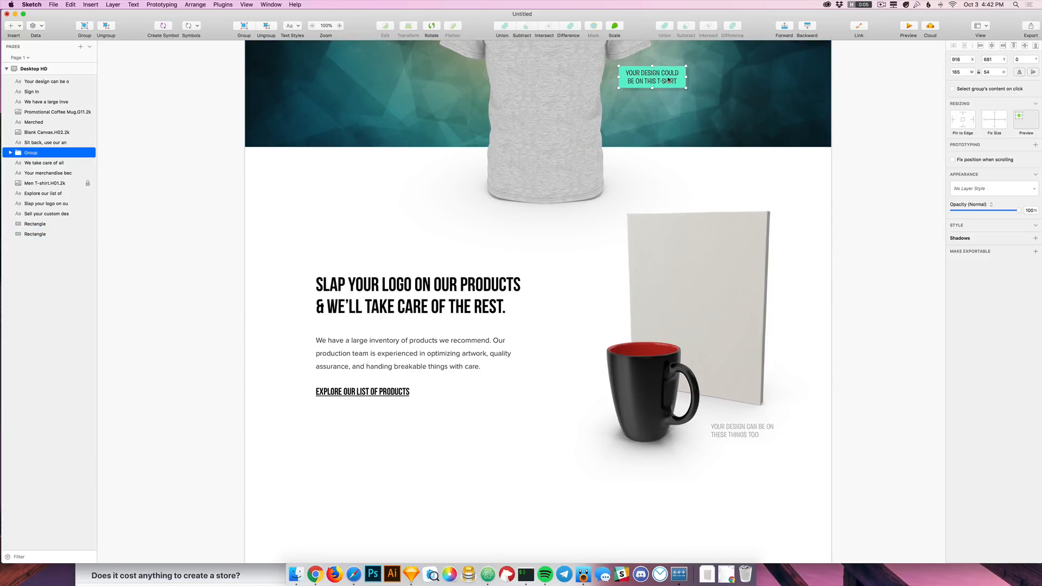
drag(657, 86, 743, 470)
click(789, 465)
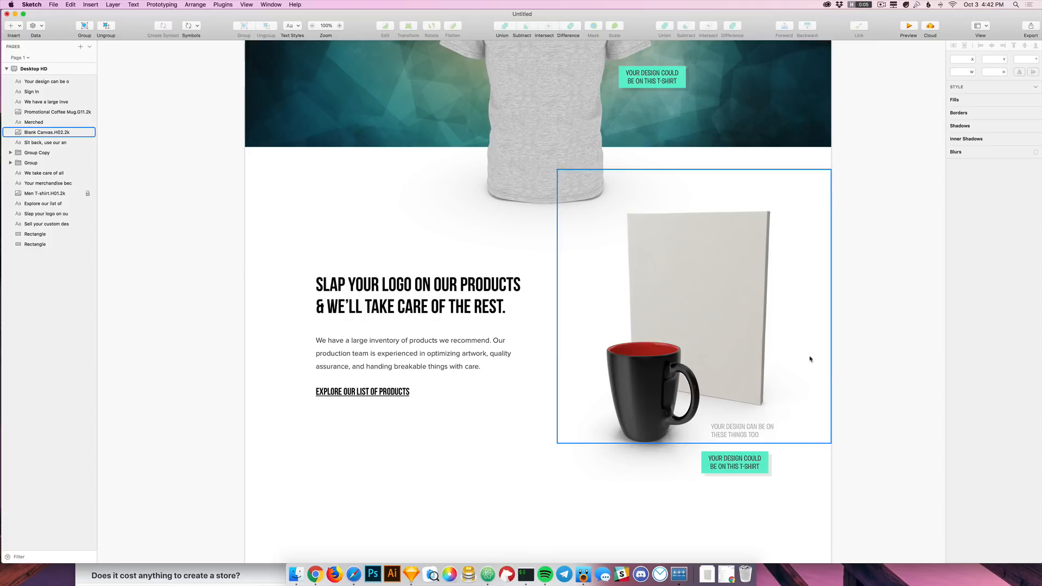
Step: Save the copied caption rectangle's teal fill 8DEFD1 to the document colors
scroll(740, 103, up, 5)
scroll(738, 331, down, 7)
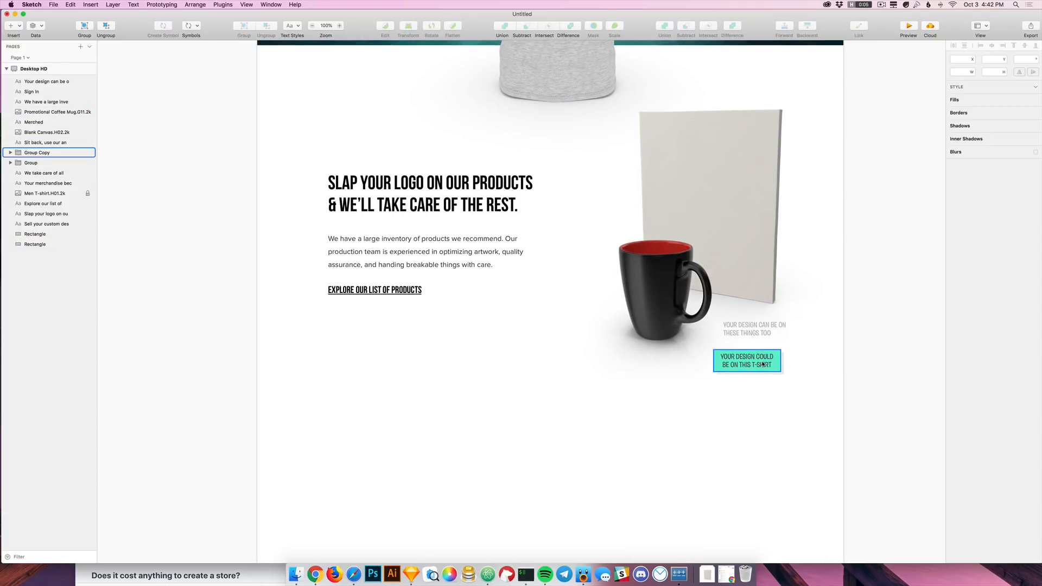
super+click(766, 365)
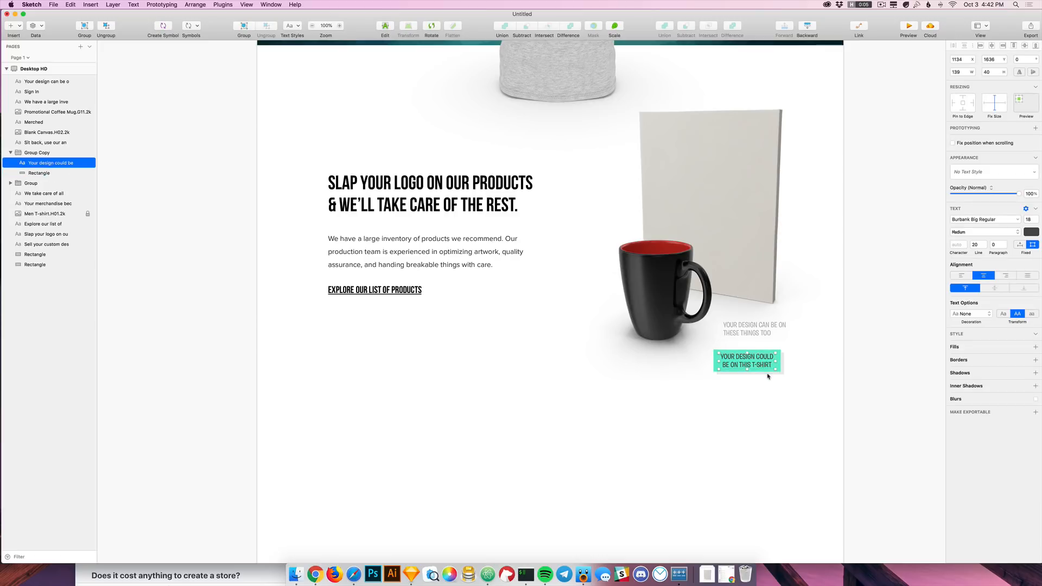
click(781, 368)
click(973, 258)
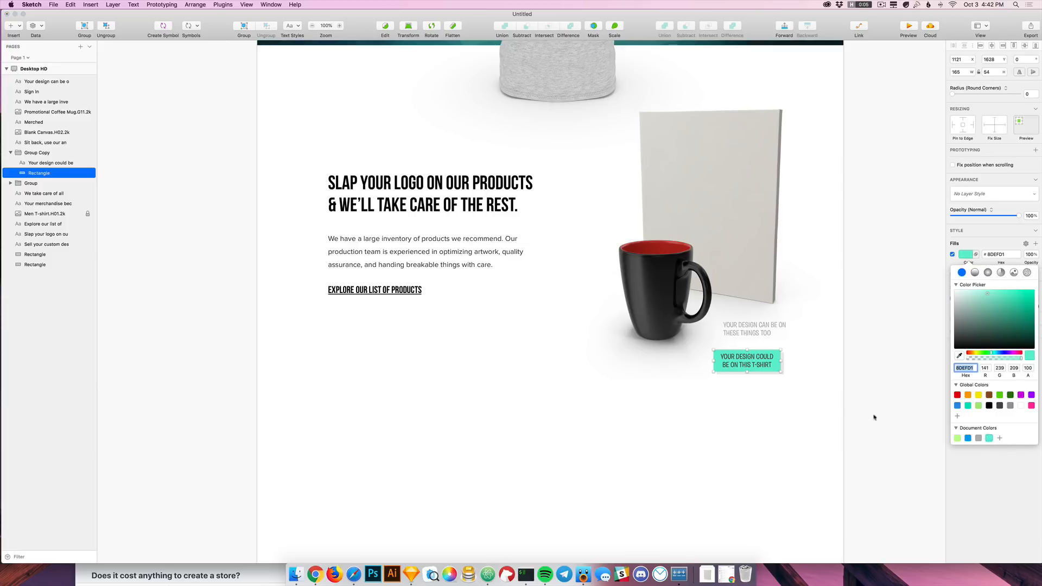
click(816, 392)
click(793, 373)
click(779, 368)
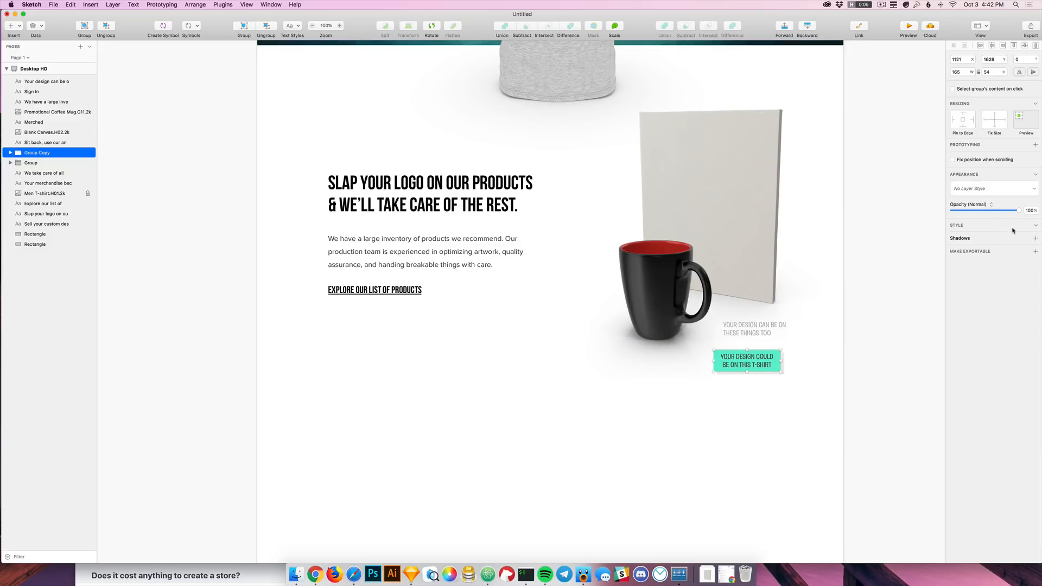
click(931, 233)
Step: Fill the background rectangle in the copied caption group with black 000000 at 15% opacity
double_click(769, 373)
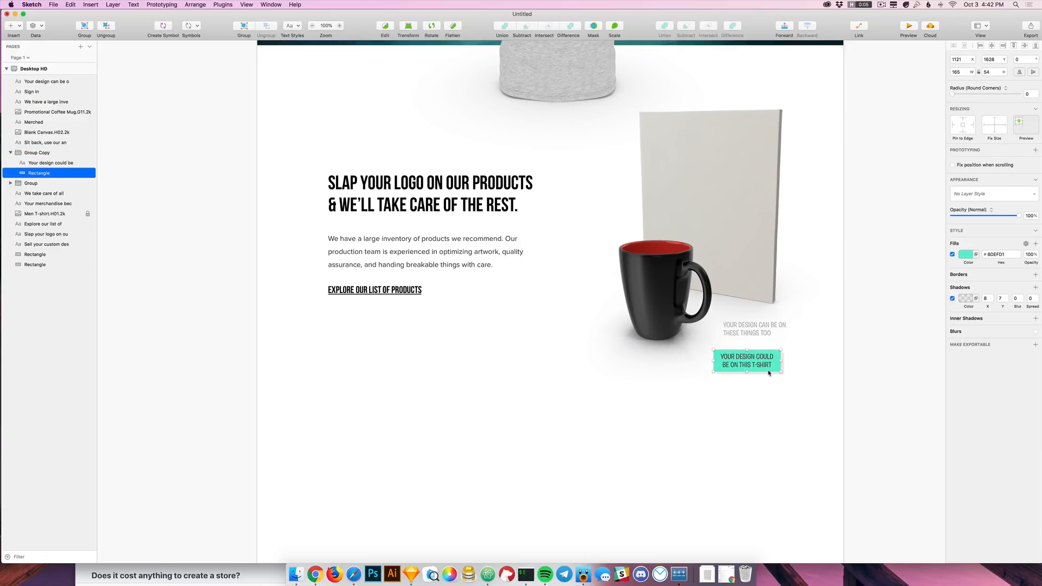
click(968, 255)
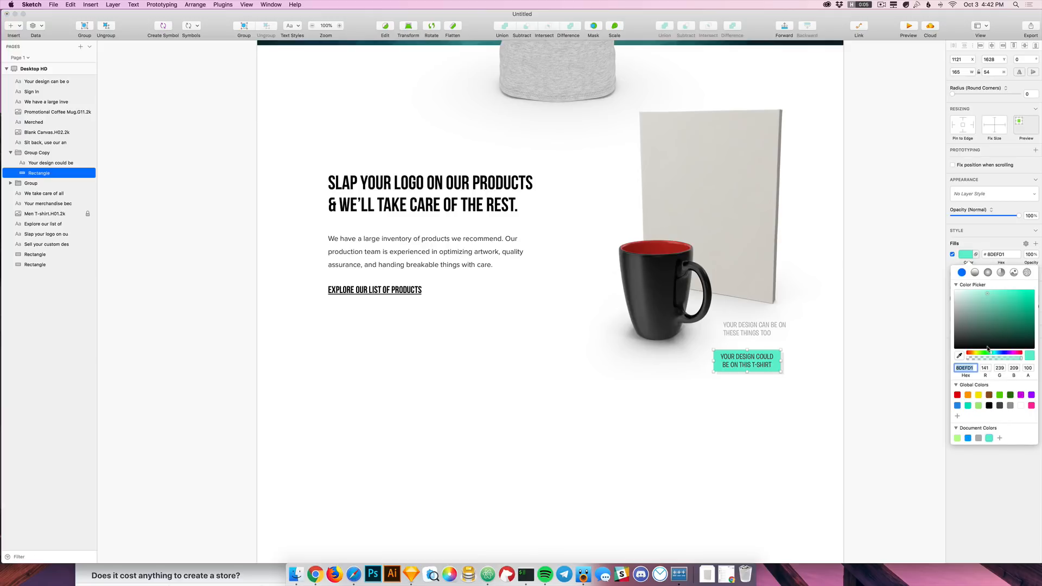
drag(987, 303, 950, 354)
click(1027, 368)
text(15)
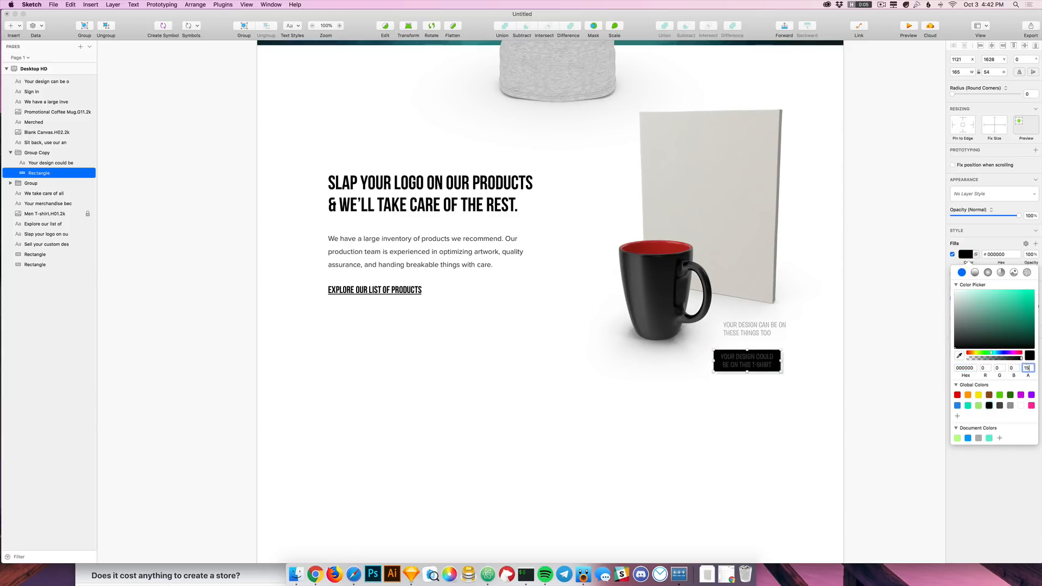
key(Return)
scroll(851, 369, up, 5)
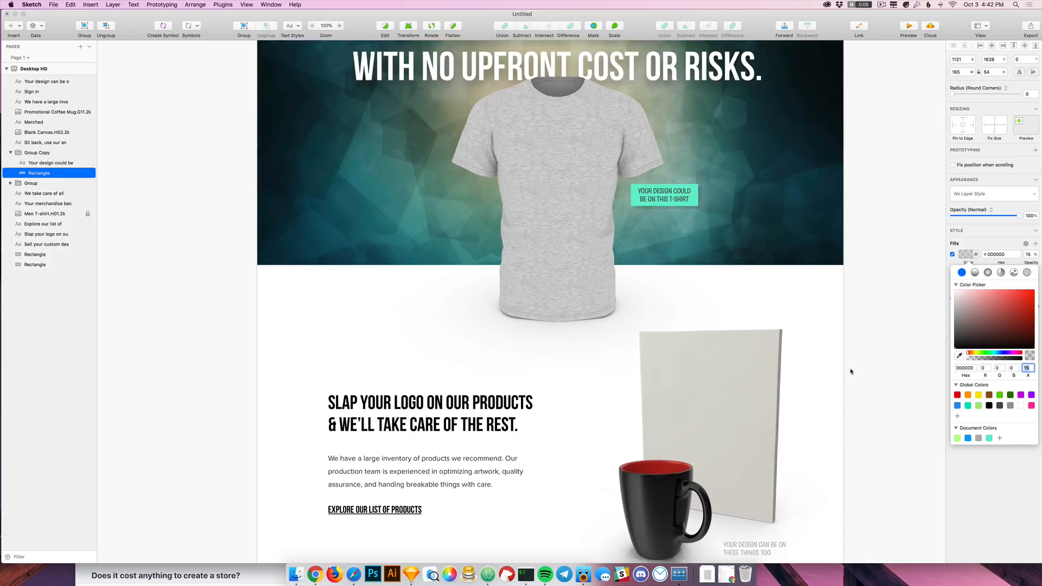
Step: Lower the black fill of the copied caption's rectangle to 8% opacity and set its shadow's Y offset to 8
click(697, 236)
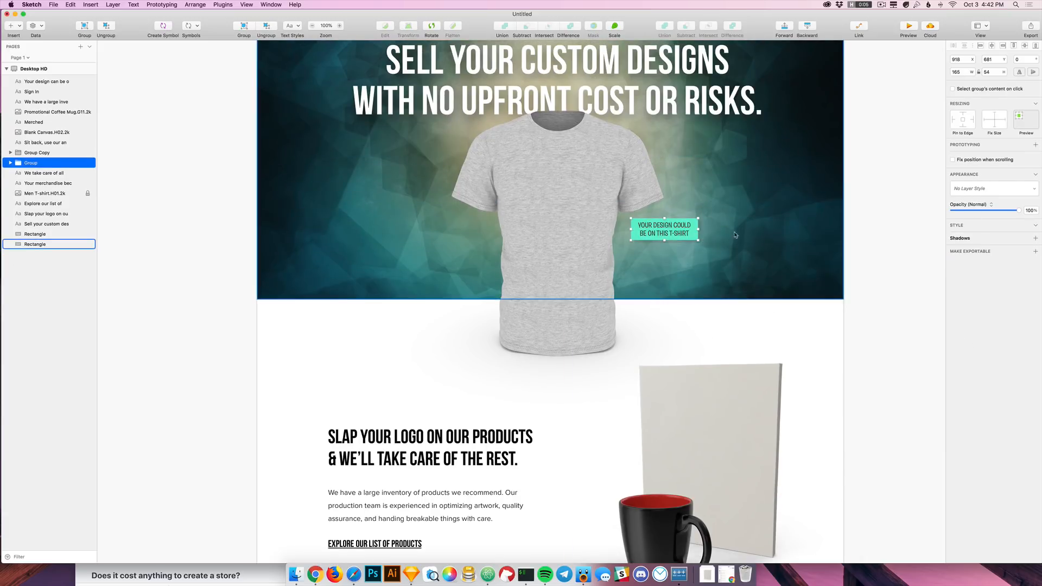
scroll(859, 407, down, 5)
click(780, 361)
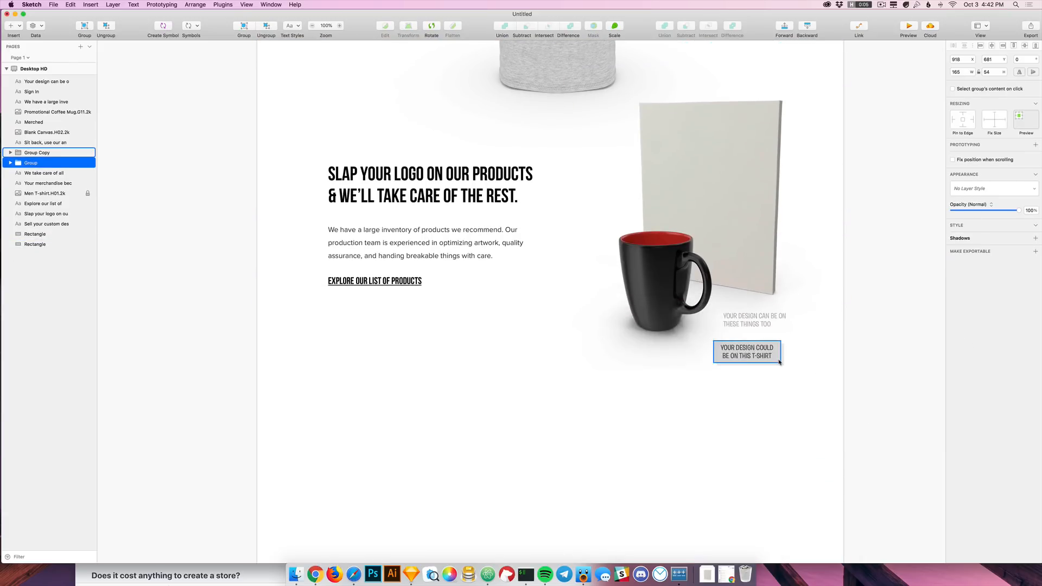
click(984, 91)
click(780, 367)
click(777, 359)
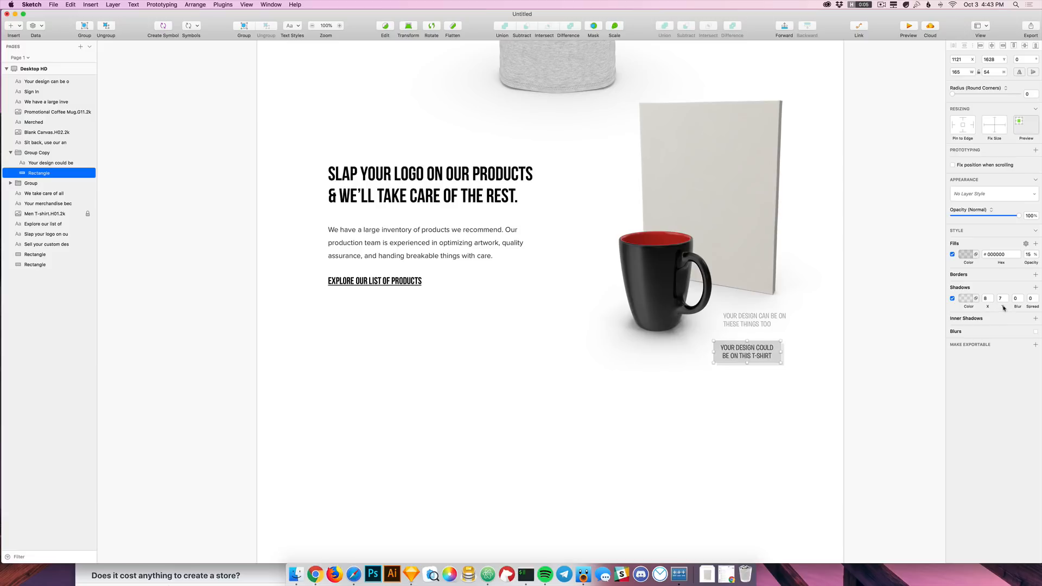
click(969, 300)
click(947, 391)
click(968, 262)
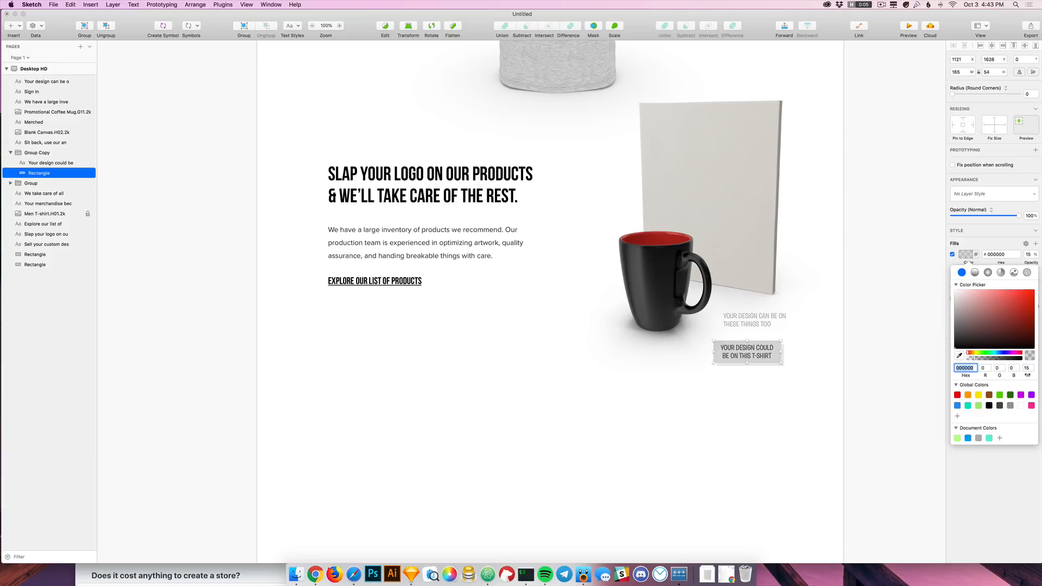
drag(1028, 375, 1027, 375)
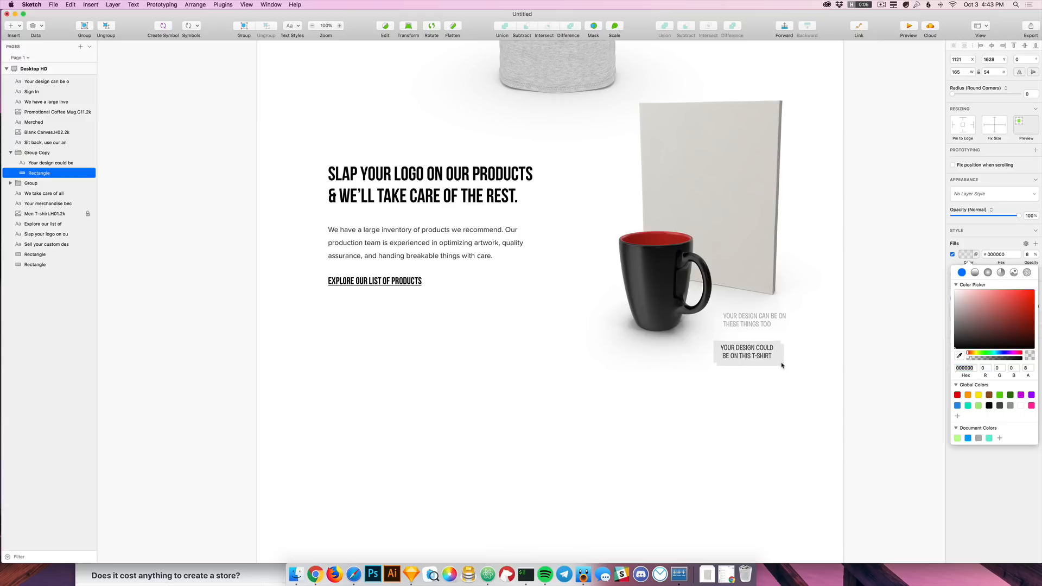
click(944, 475)
click(945, 475)
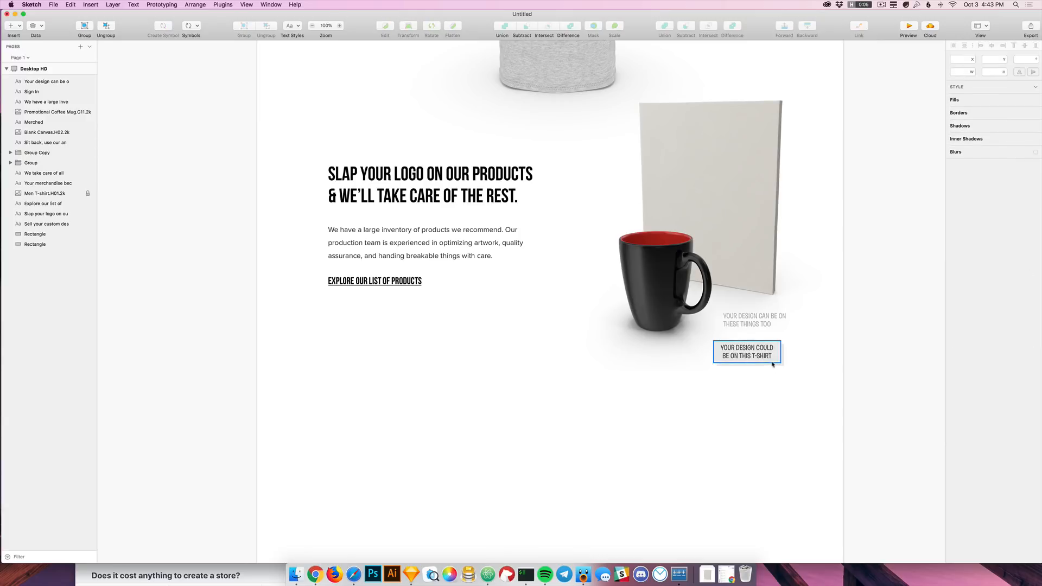
Step: Try the saved teal 8DEFD1 as the copied caption rectangle's shadow color, comparing 25% with full opacity
click(779, 364)
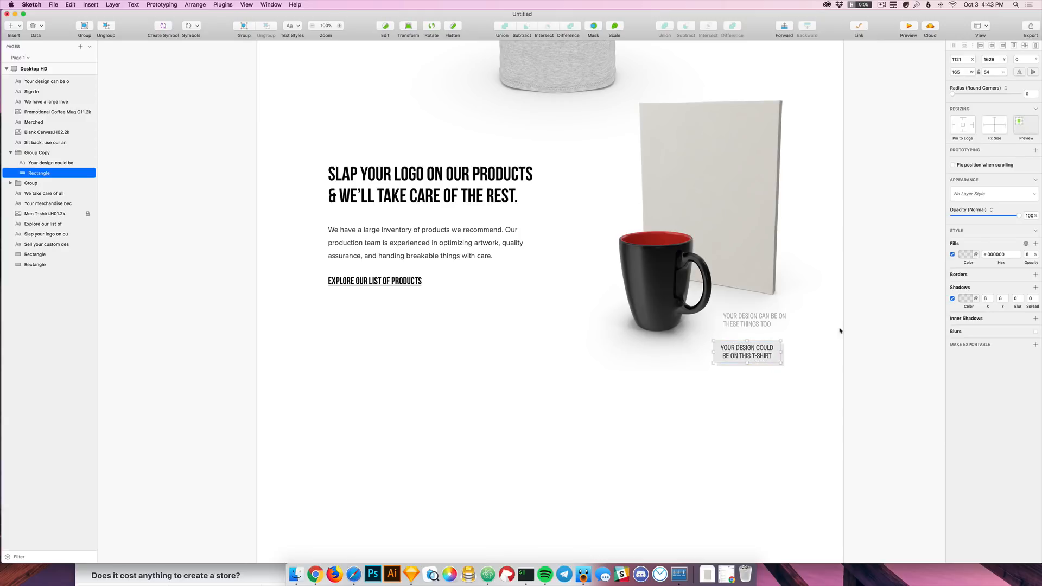
click(964, 299)
click(989, 483)
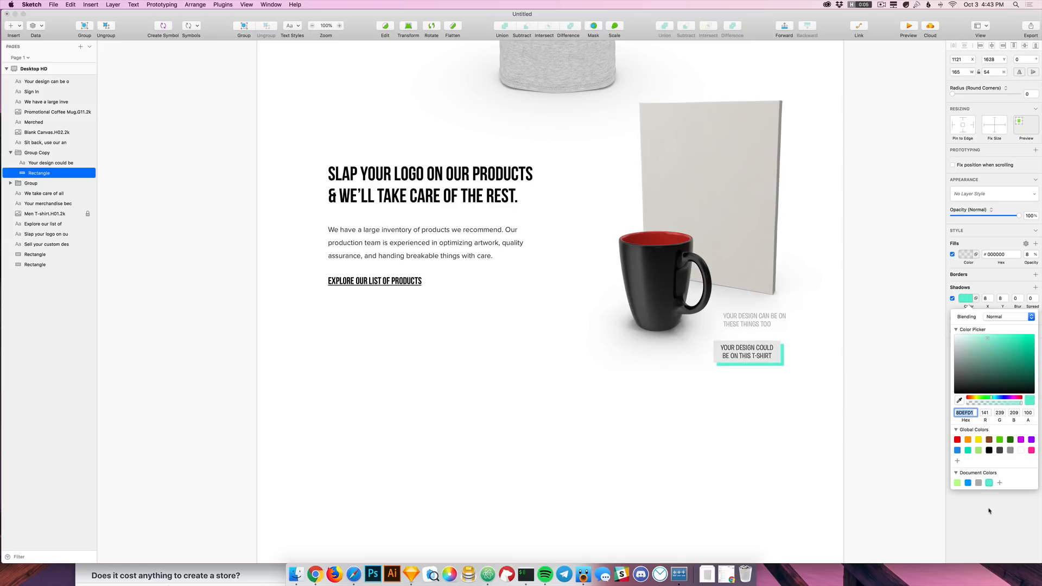
drag(1028, 420, 994, 421)
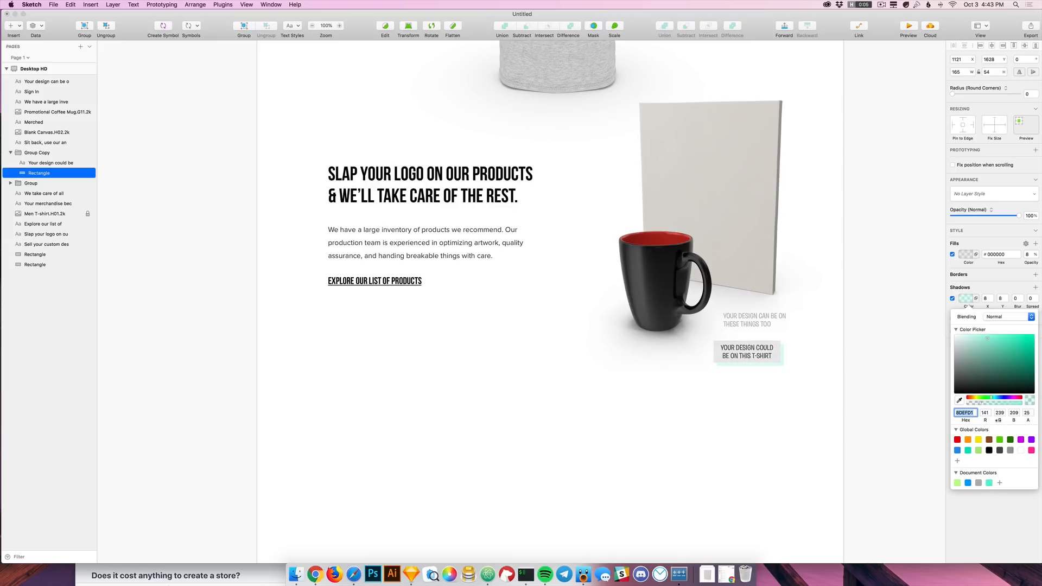
drag(1017, 419, 1040, 415)
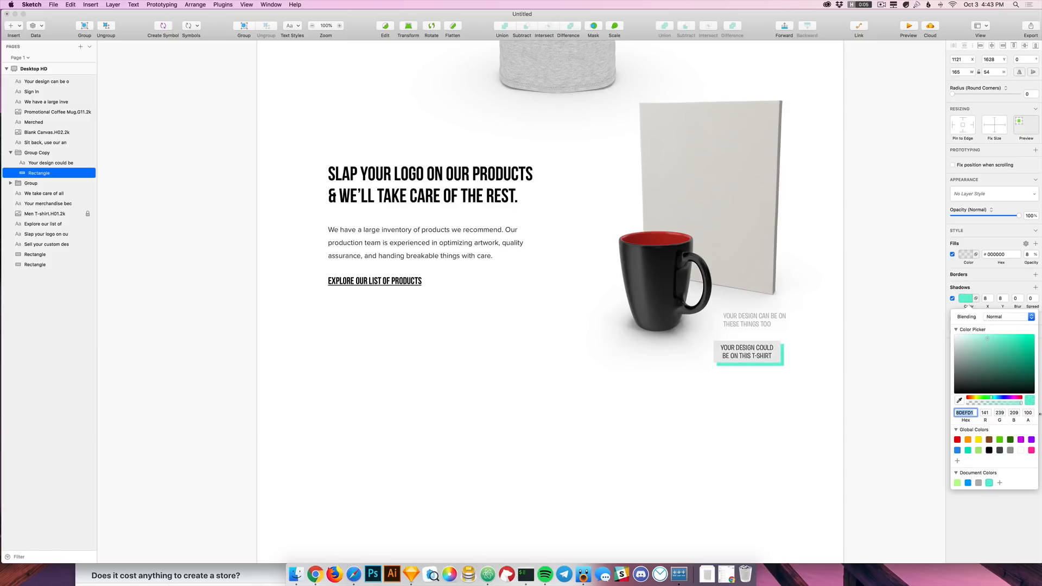
Step: Try the document green for the rectangle's shadow, then make the shadow the document blue at 7% opacity
click(958, 483)
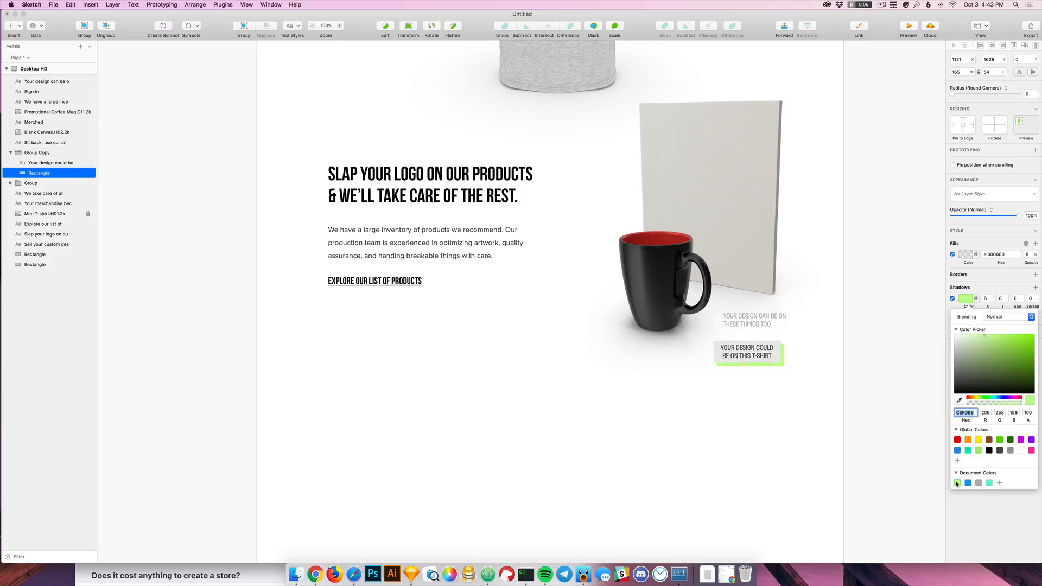
click(968, 483)
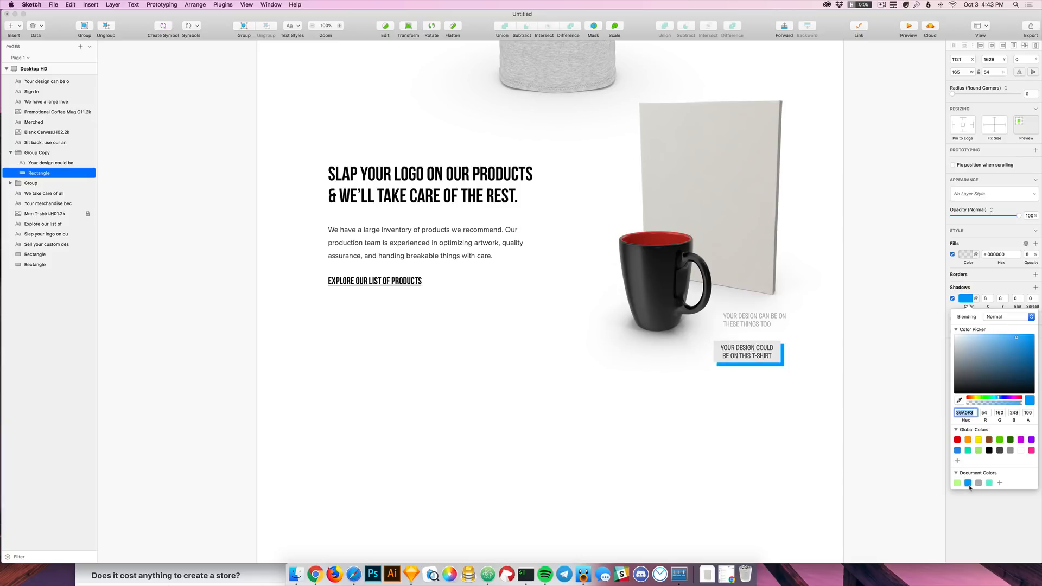
drag(1029, 422, 991, 424)
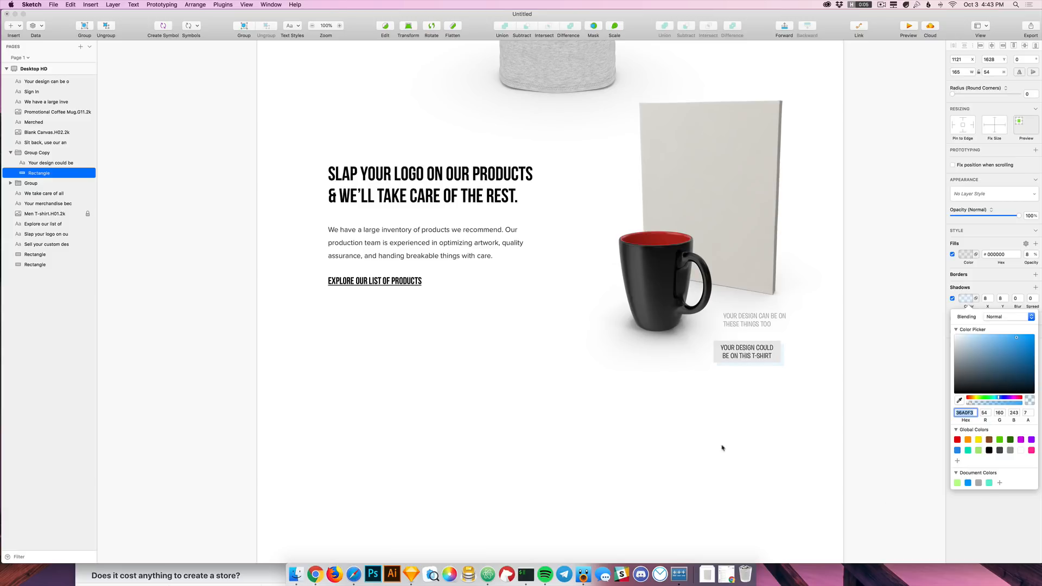
click(744, 409)
scroll(783, 363, down, 1)
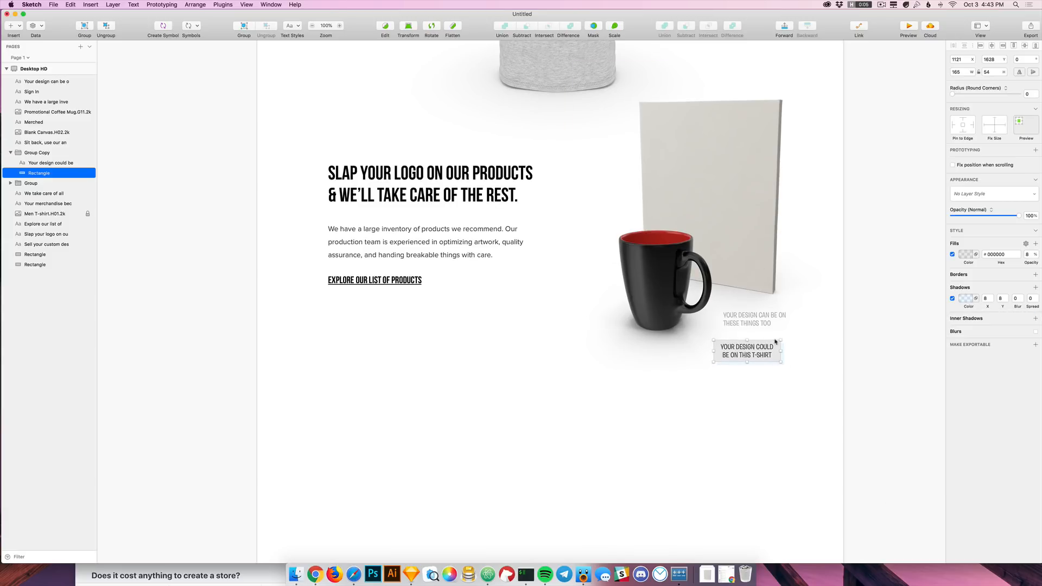
scroll(852, 342, up, 3)
scroll(852, 341, right, 2)
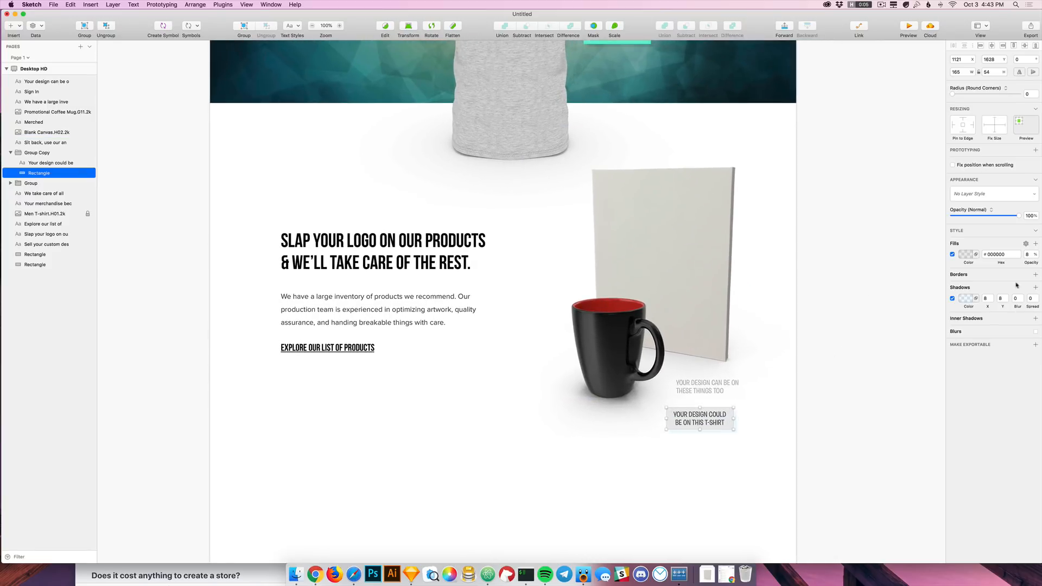
Step: Compare the document colors as the copied caption rectangle's fill, ending on teal 8DEFD1 at 100% opacity
click(967, 256)
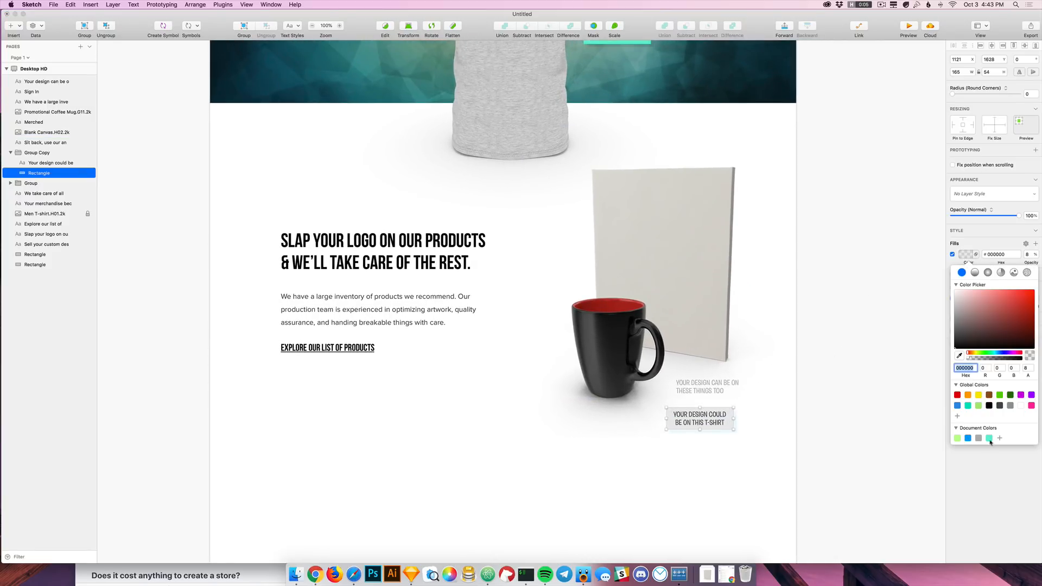
click(968, 439)
click(957, 438)
click(979, 439)
click(989, 438)
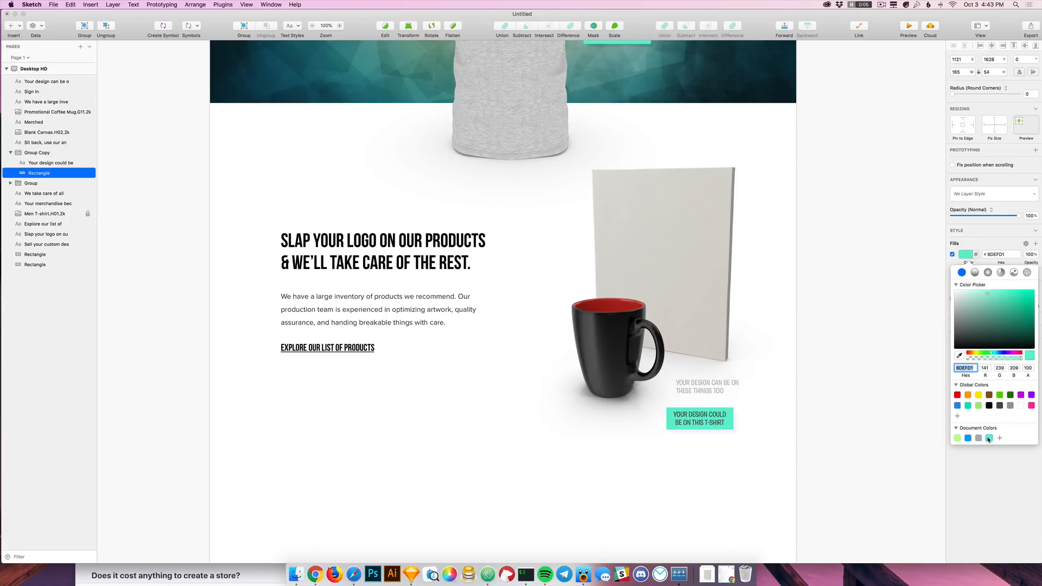
click(794, 407)
click(765, 421)
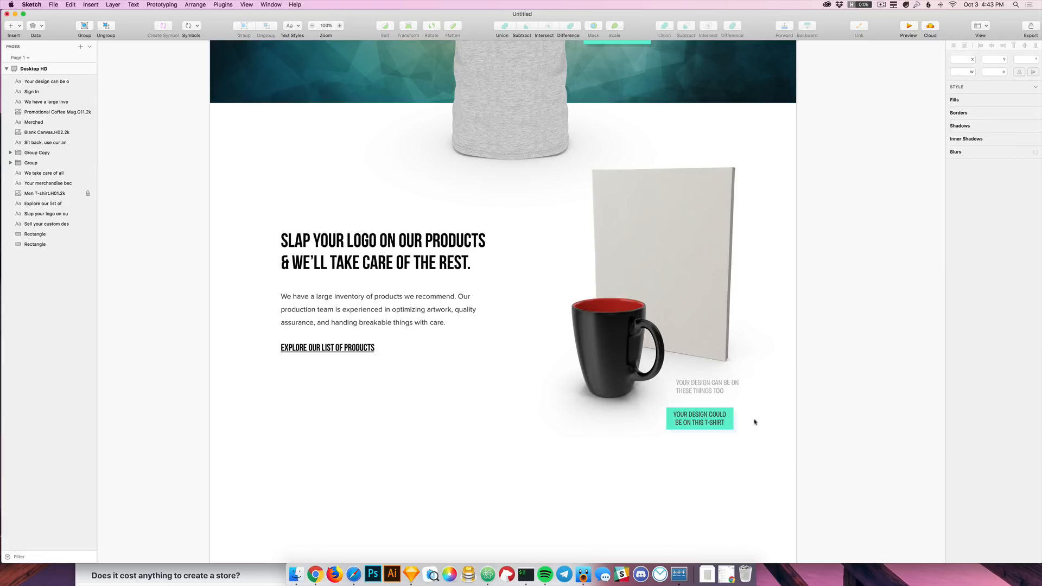
Step: Delete the copied caption group below the mug and canvas caption
drag(776, 447, 675, 411)
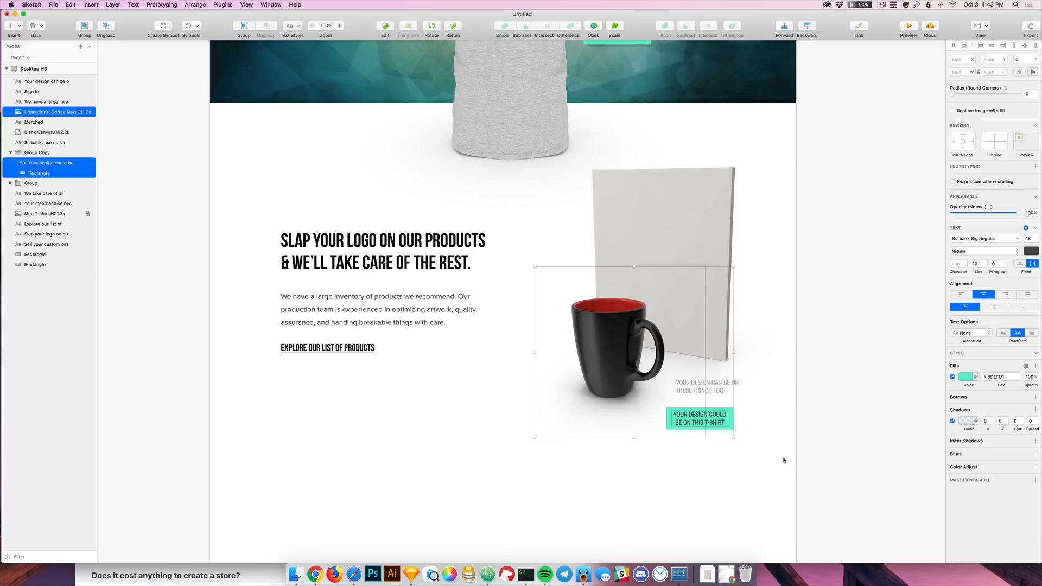
click(794, 460)
click(731, 422)
key(Delete)
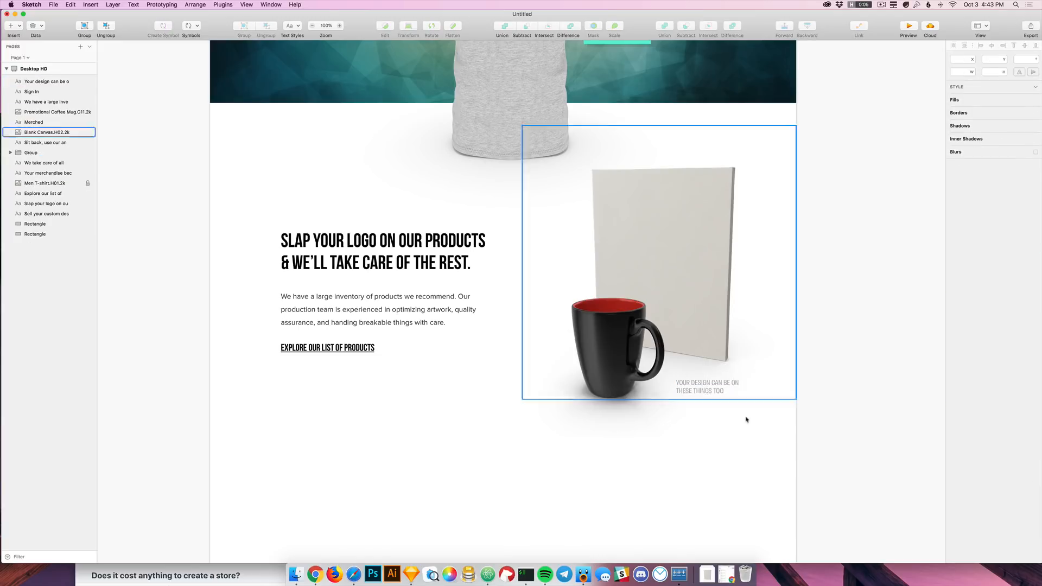
Step: Rotate the T-shirt caption group slightly clockwise and move it down so it overlaps the shirt's lower right side
scroll(862, 259, up, 10)
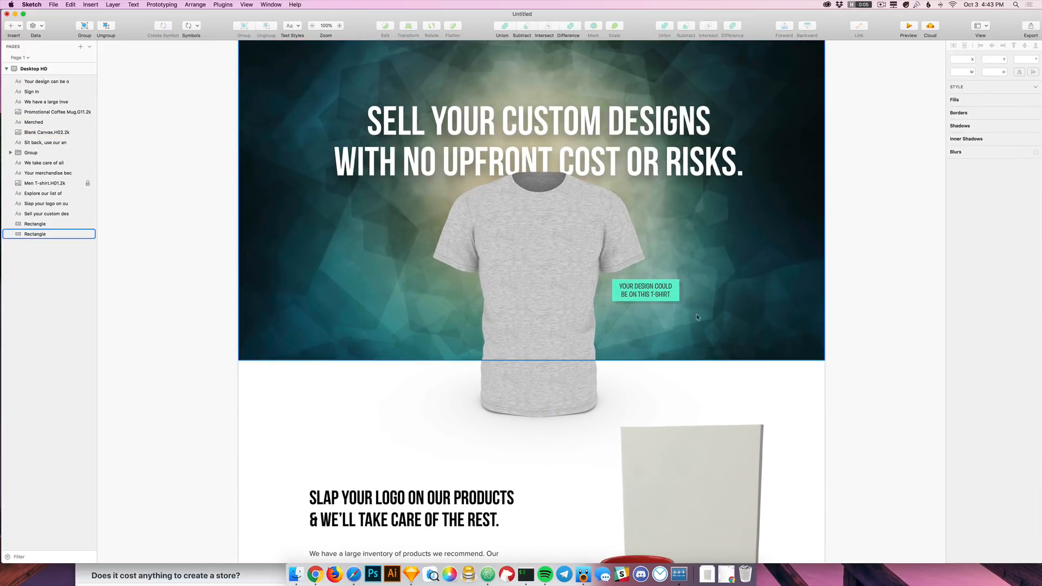
click(648, 293)
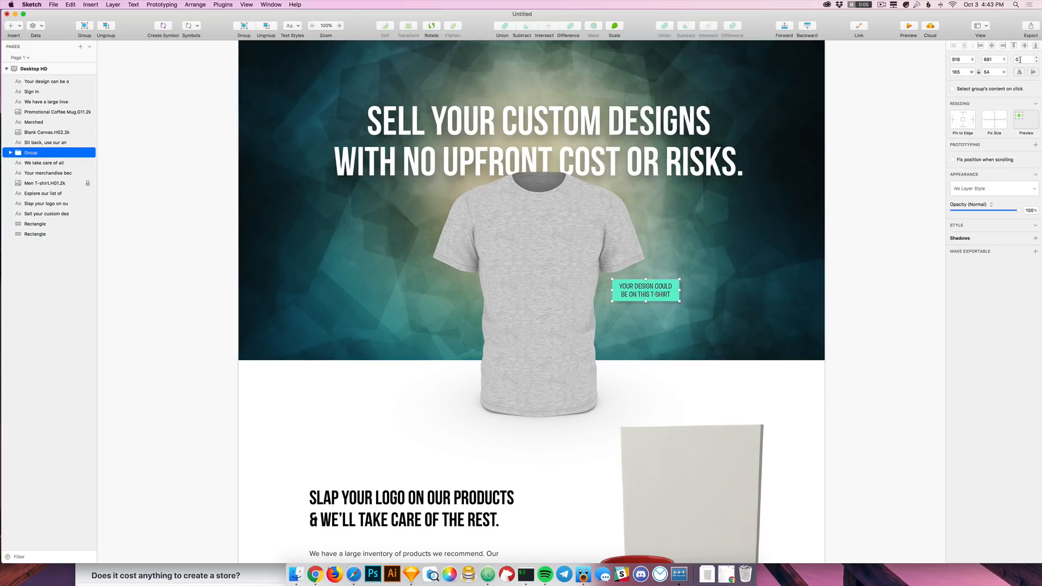
click(1037, 58)
click(1036, 58)
click(1036, 59)
click(1036, 58)
click(1037, 58)
click(1036, 58)
click(1036, 58)
drag(648, 292, 636, 344)
click(835, 395)
click(757, 390)
Step: Move the "Slap your logo on our products" heading, its paragraph and its link slightly up together
scroll(787, 369, down, 10)
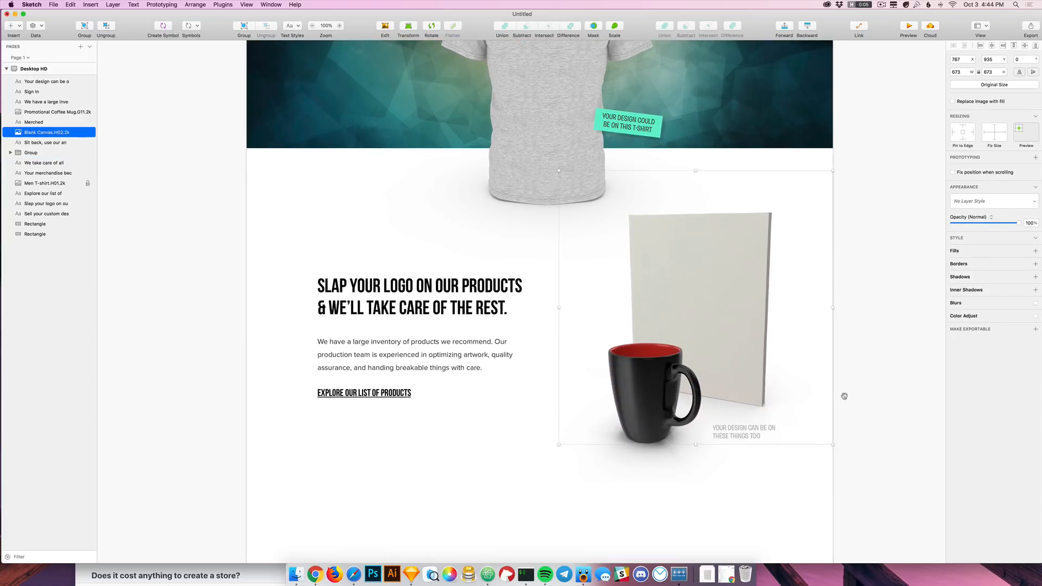
click(749, 404)
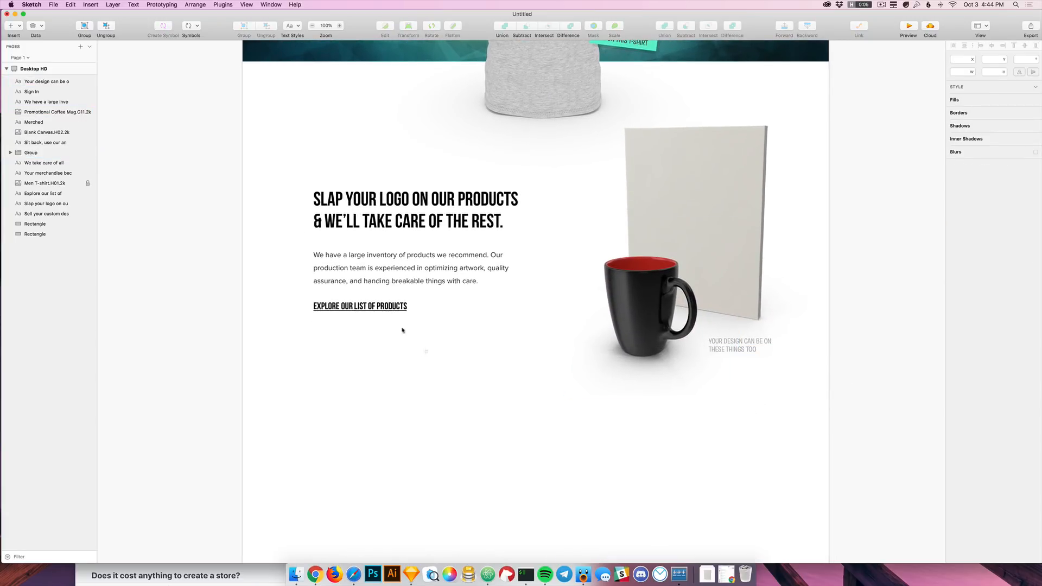
drag(427, 353, 304, 209)
drag(454, 263, 454, 252)
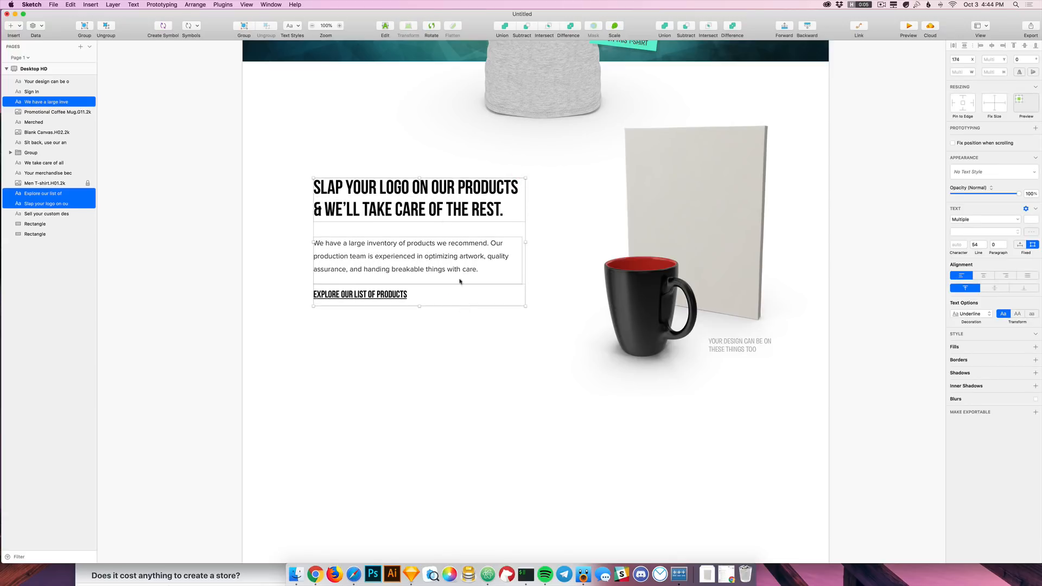
click(481, 366)
Step: Bring the "Slap your logo" text block and the mug, canvas and caption group of layers closer together horizontally
scroll(466, 298, down, 5)
scroll(503, 358, down, 4)
scroll(553, 263, up, 13)
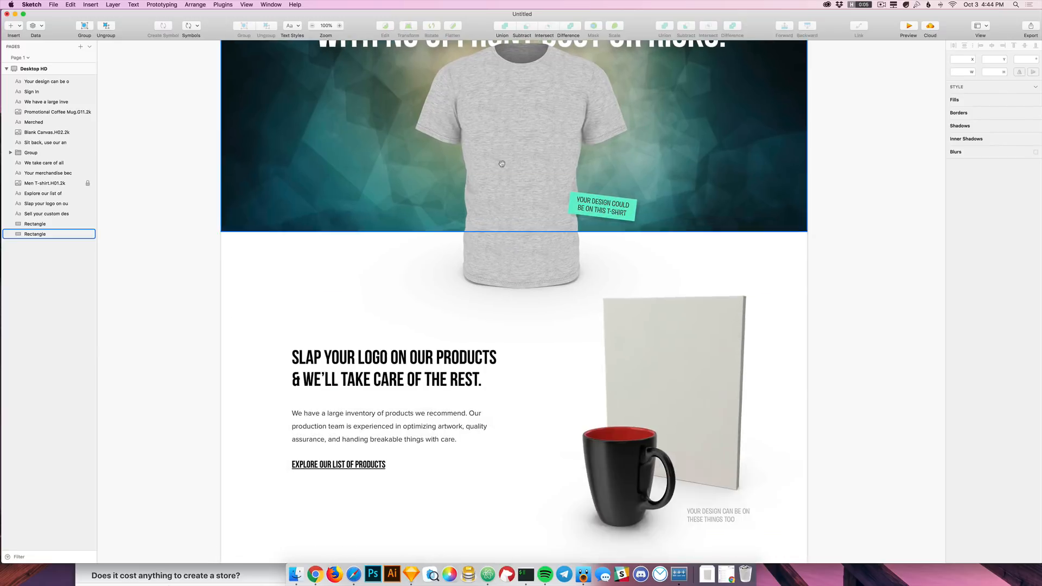
scroll(502, 163, down, 11)
drag(470, 343, 415, 191)
click(746, 394)
drag(746, 394, 620, 229)
drag(698, 168, 679, 178)
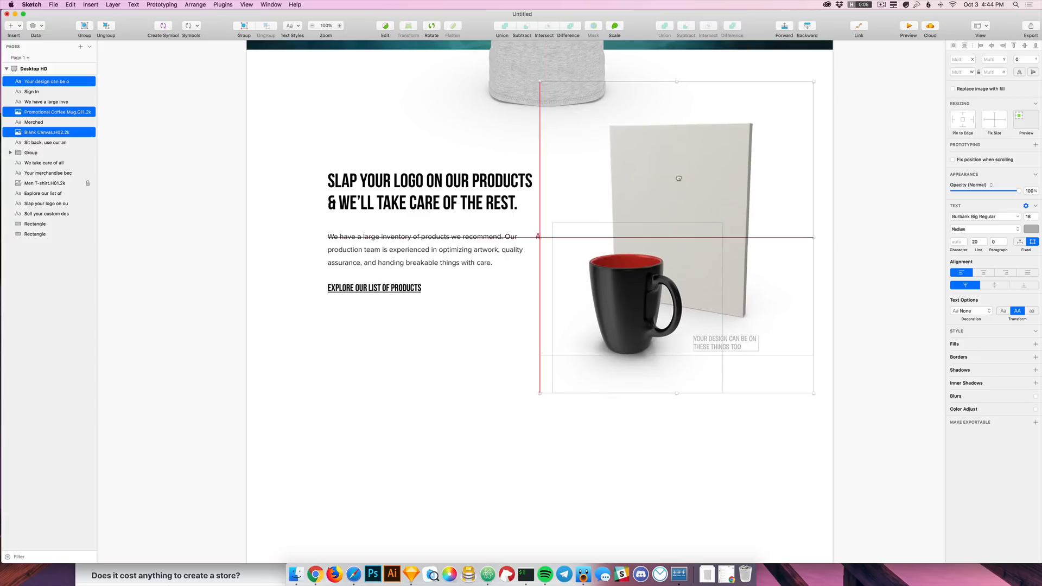
Step: Nudge the "Slap your logo" heading, paragraph and link down 10 px
click(502, 421)
drag(442, 351, 338, 187)
key(shift+Down)
click(628, 451)
Step: Move the "Your merchandise becomes an instant store for your customers" heading below the analytics heading
scroll(763, 470, down, 10)
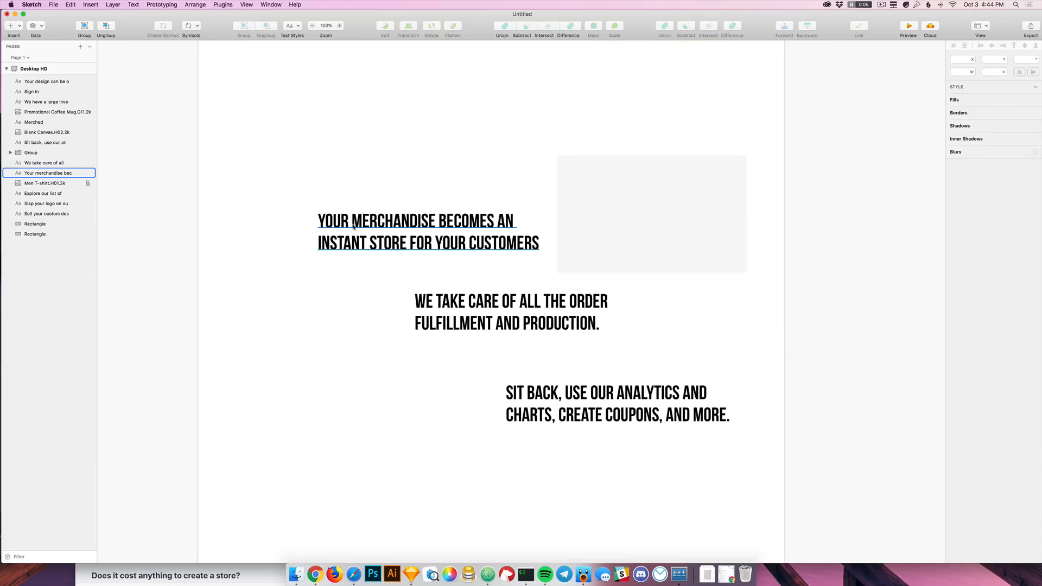
click(493, 250)
scroll(464, 152, down, 2)
drag(474, 143, 698, 486)
Step: Move the "We take care of all the order fulfillment" heading up below the products section and place the gray rectangle beside it, at about X 792, Y 1978
scroll(472, 349, up, 2)
click(478, 301)
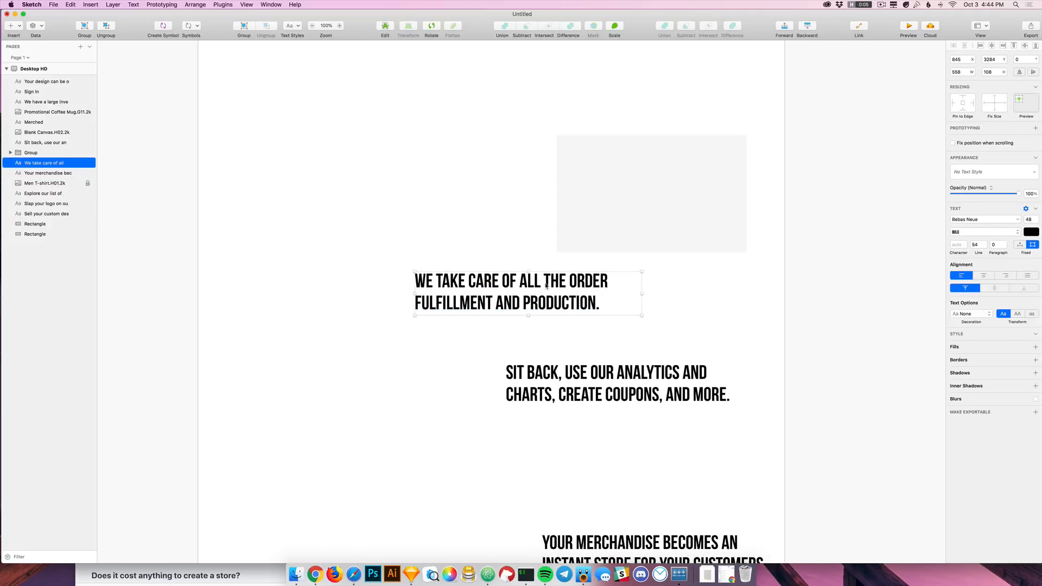
scroll(715, 217, up, 4)
drag(483, 413, 333, 196)
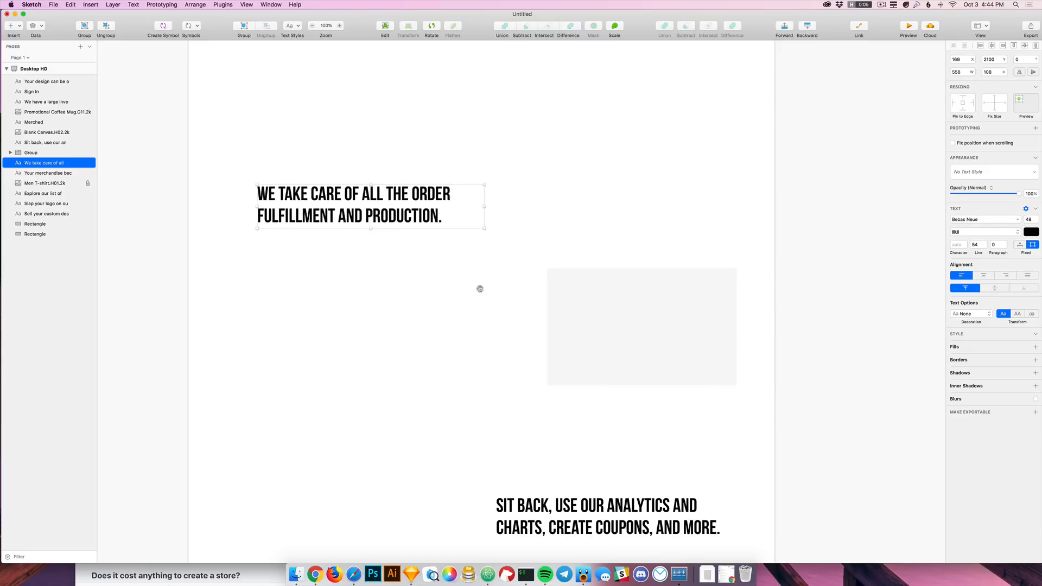
scroll(460, 307, up, 5)
drag(637, 477, 570, 330)
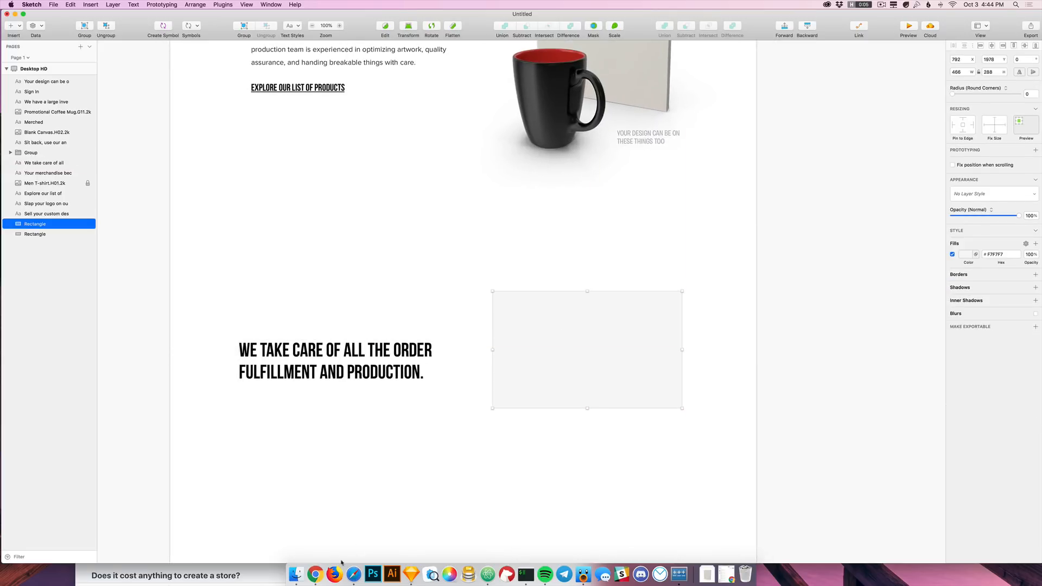
Step: Switch to Chrome and search Envato Elements' 3D items for "shipping box"
click(315, 574)
key(ctrl+Tab)
scroll(392, 166, up, 10)
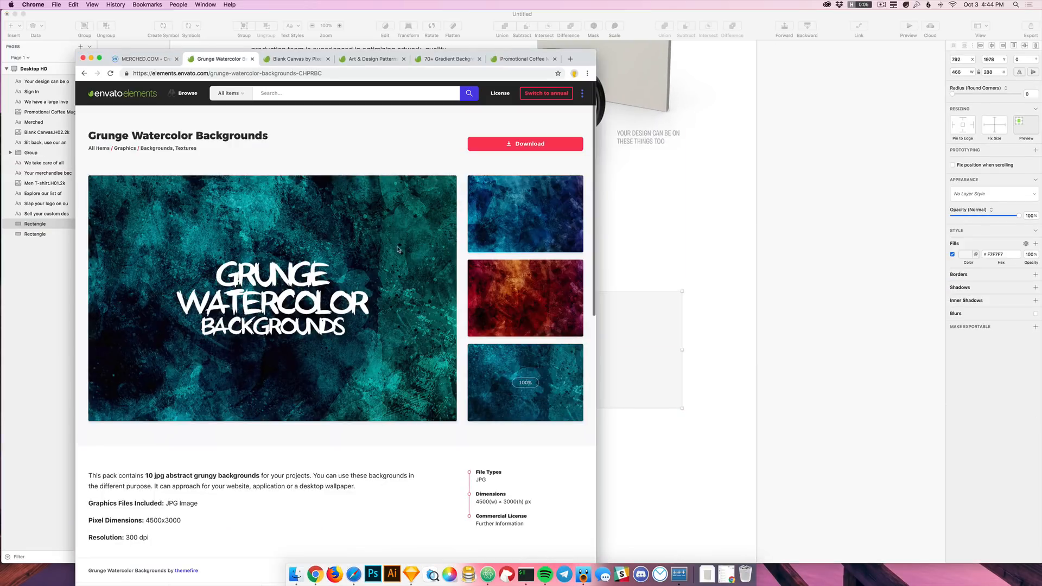
key(ctrl+Tab)
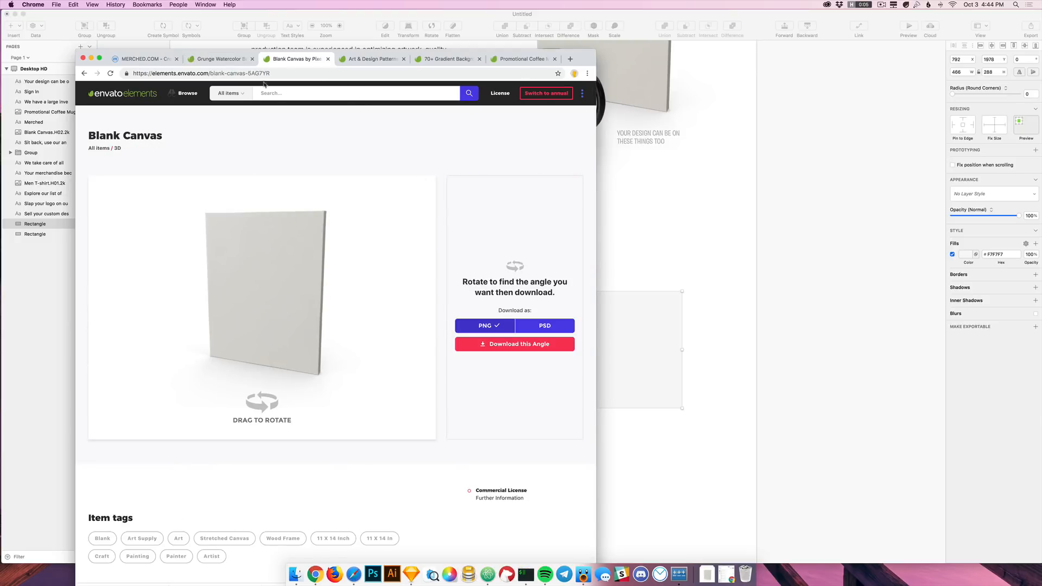
click(230, 95)
click(230, 300)
key(ctrl+alt+super+c)
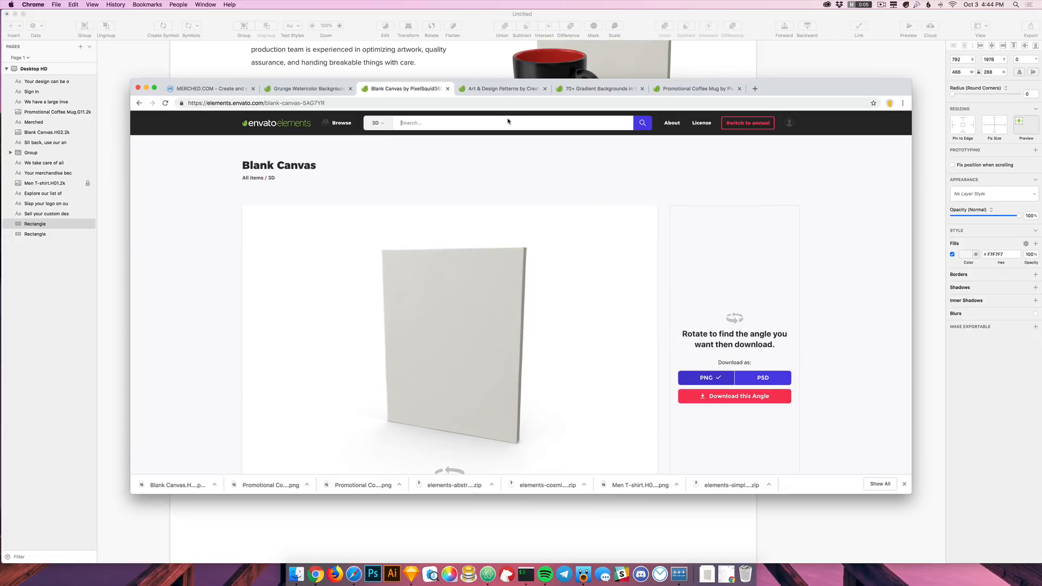
text(shipping box)
key(Return)
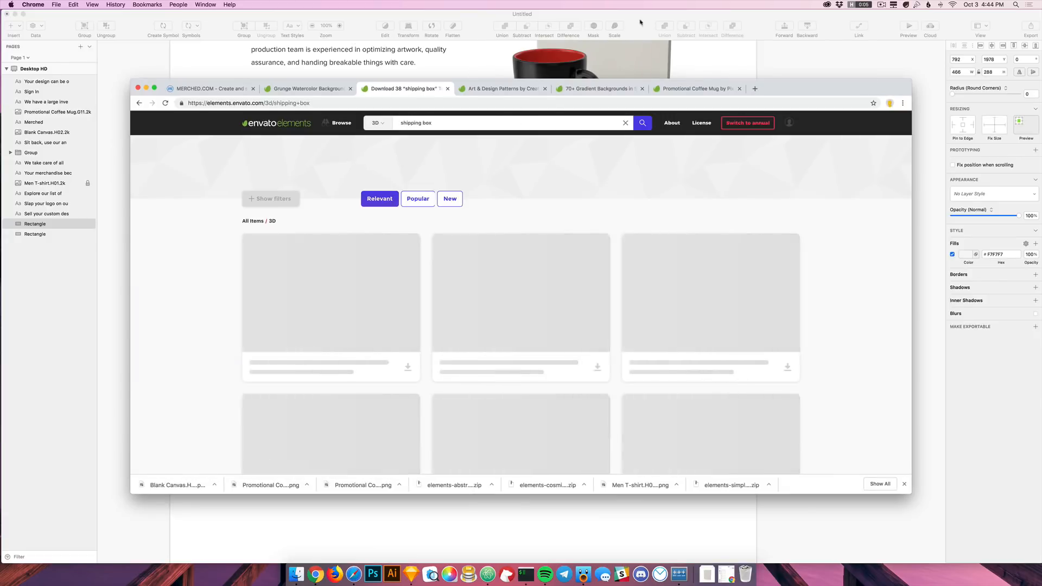
Step: Browse the first page of shipping box results and open the Wooden Shipping Crate item in a new tab
key(ctrl+alt+super+Up)
key(ctrl+alt+super+Up)
key(ctrl+alt+super+Up)
key(ctrl+alt+super+Up)
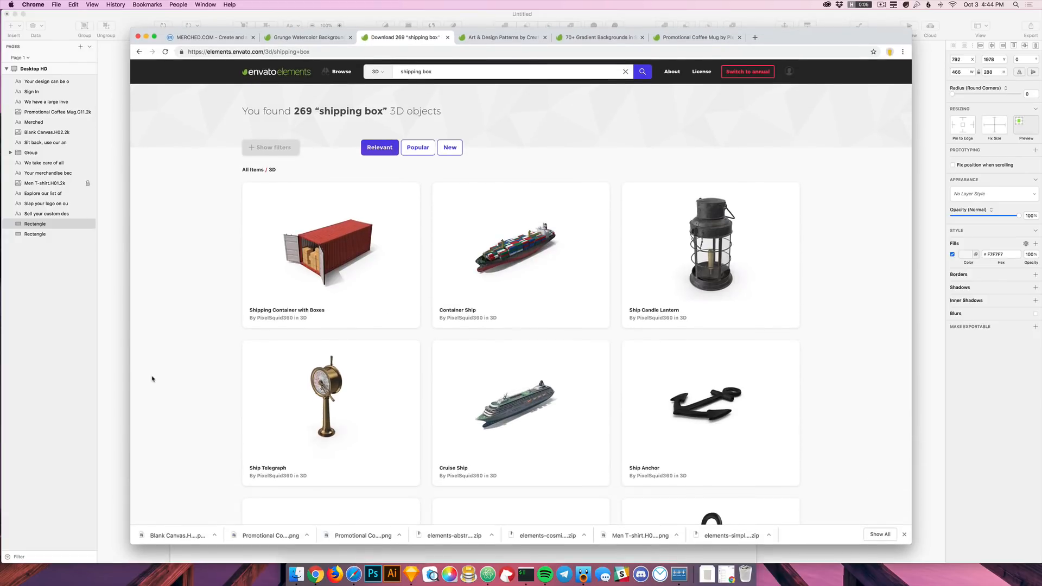
scroll(255, 288, down, 7)
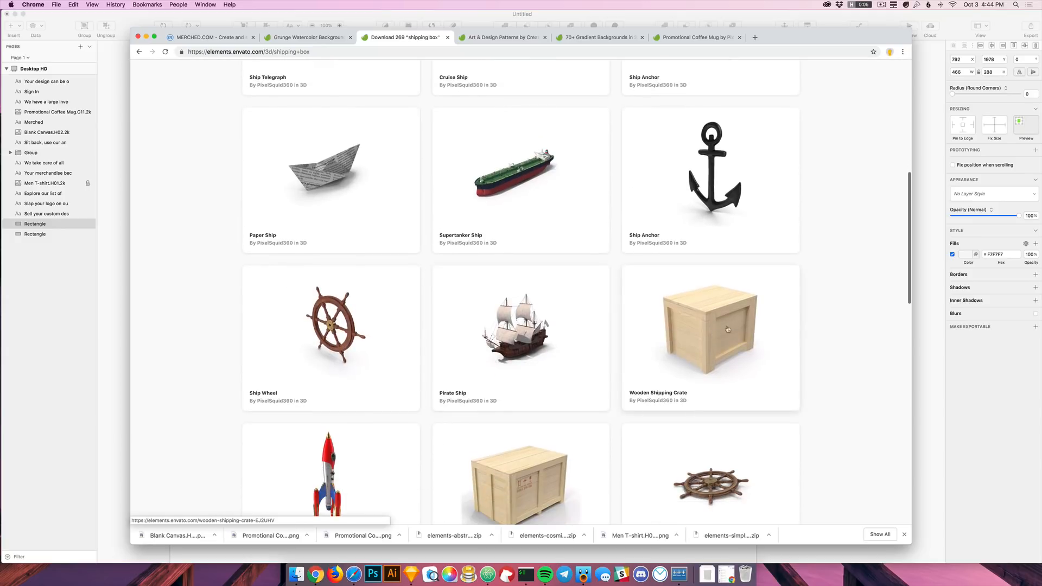
scroll(722, 325, down, 4)
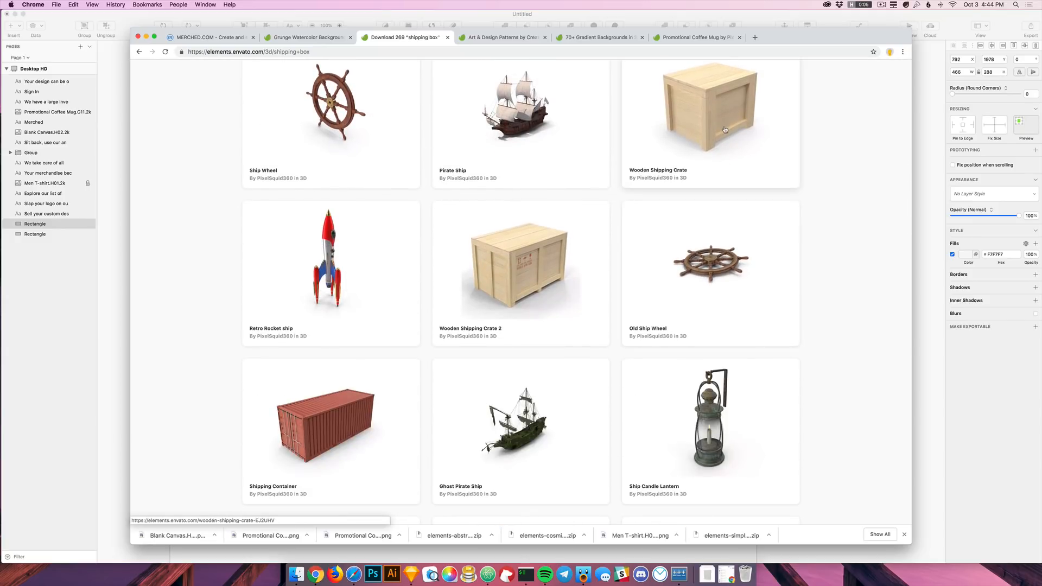
super+click(723, 127)
Step: Go through to the third page of shipping box results and open the Cardboard Boxes 3D item
scroll(744, 298, down, 13)
click(499, 308)
scroll(494, 298, down, 15)
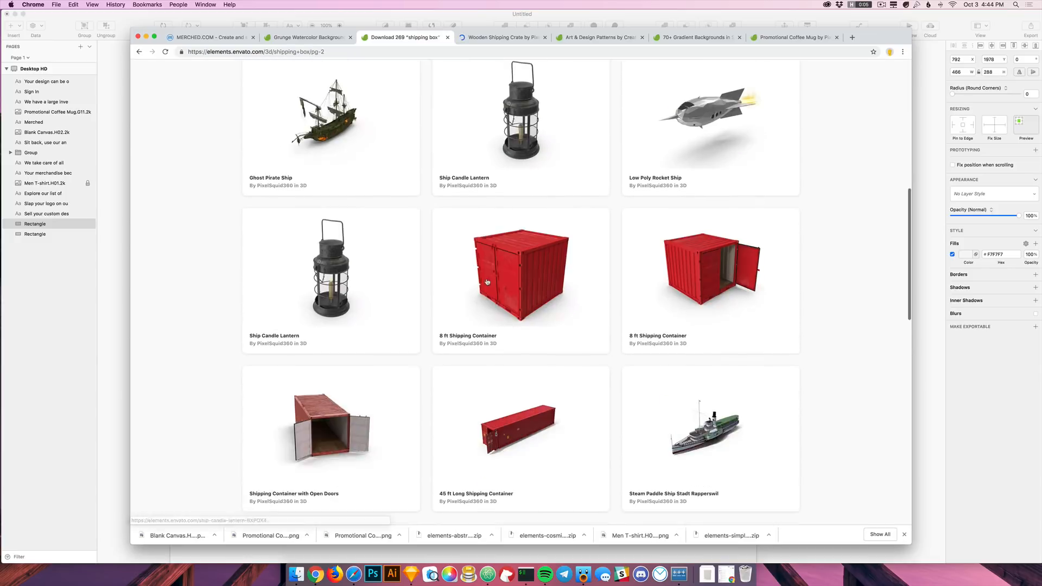
scroll(487, 282, down, 10)
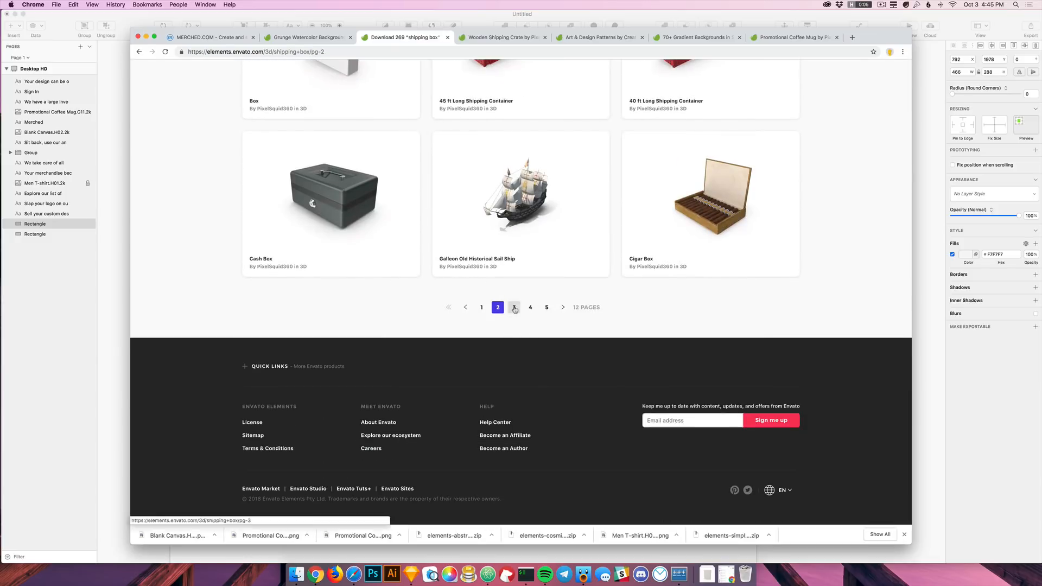
click(509, 305)
scroll(508, 311, down, 3)
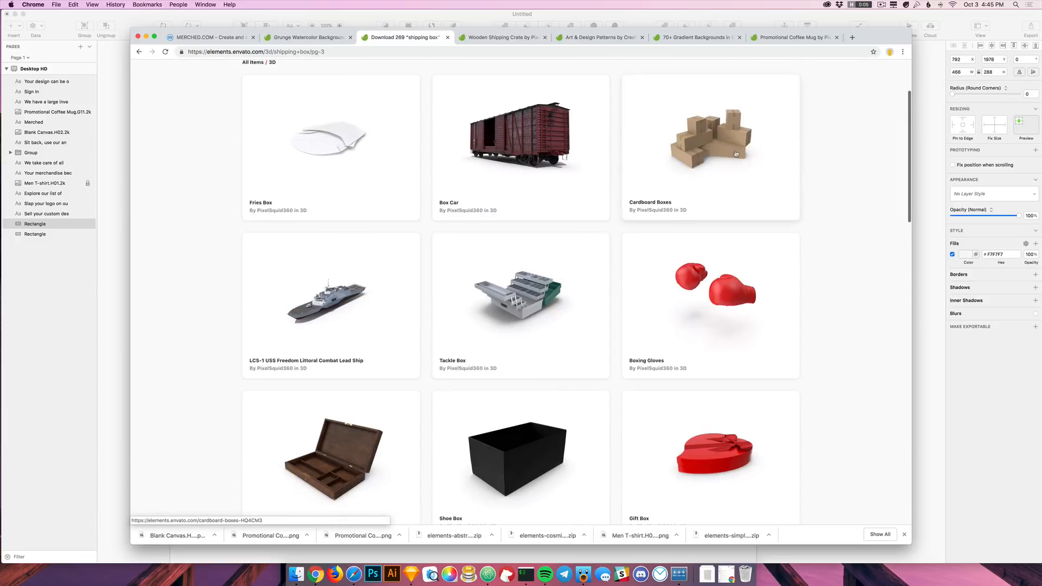
scroll(706, 190, down, 5)
scroll(668, 224, up, 4)
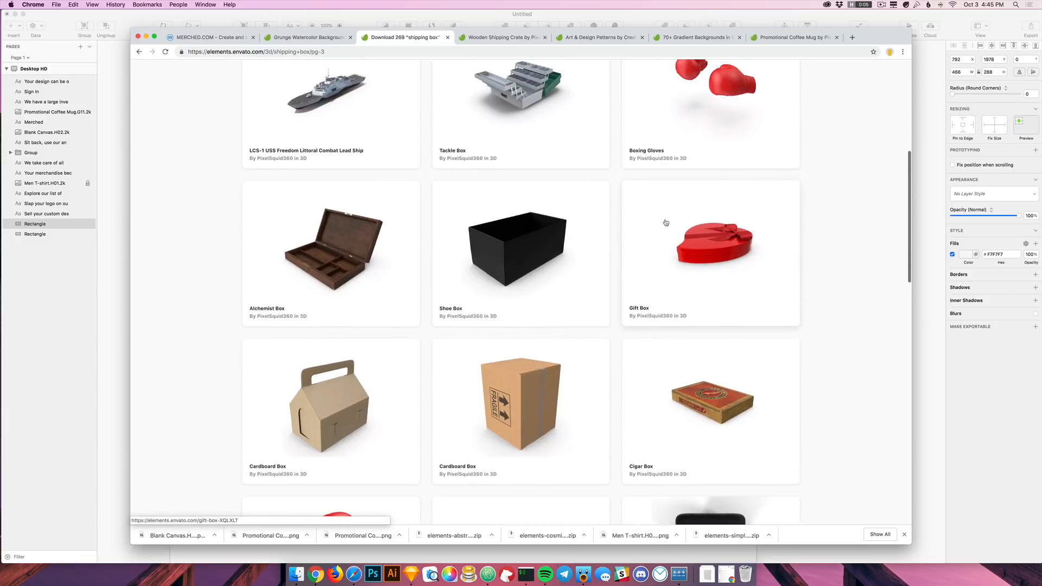
scroll(666, 222, up, 4)
click(727, 253)
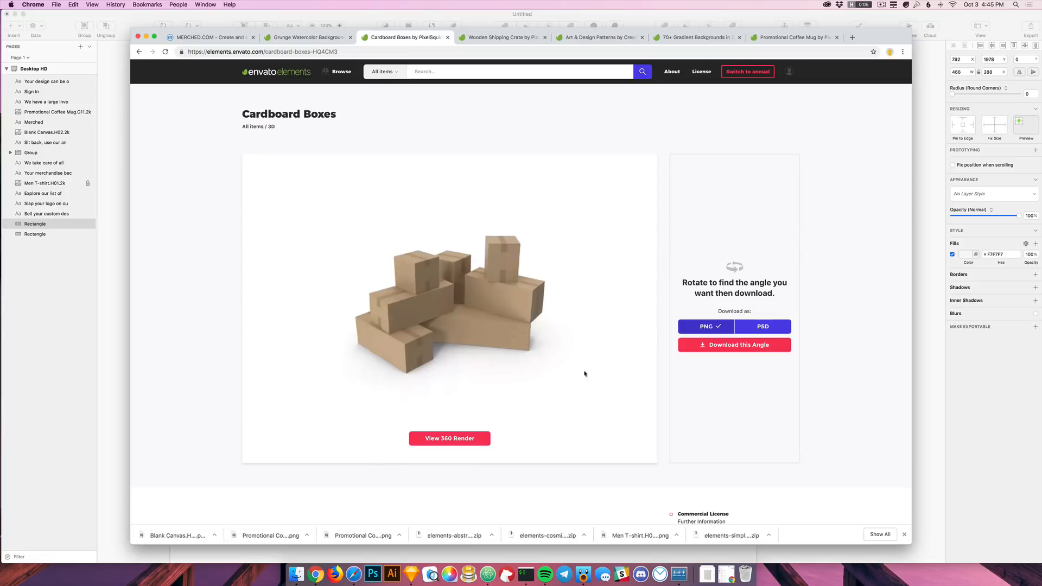
Step: Load the 360 render of the Cardboard Boxes and download the angle as a PNG under the Merched project
click(441, 438)
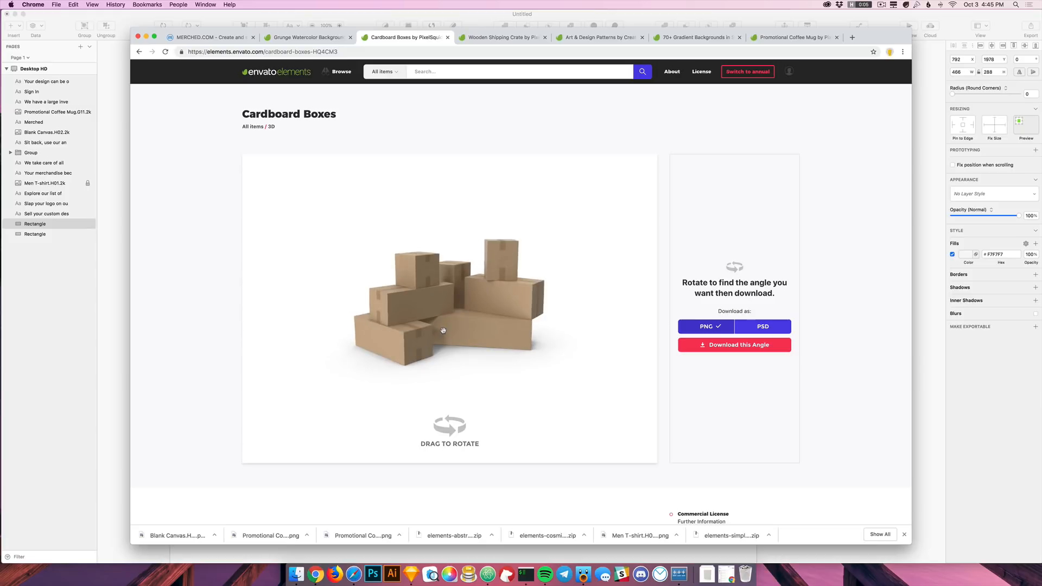
click(719, 346)
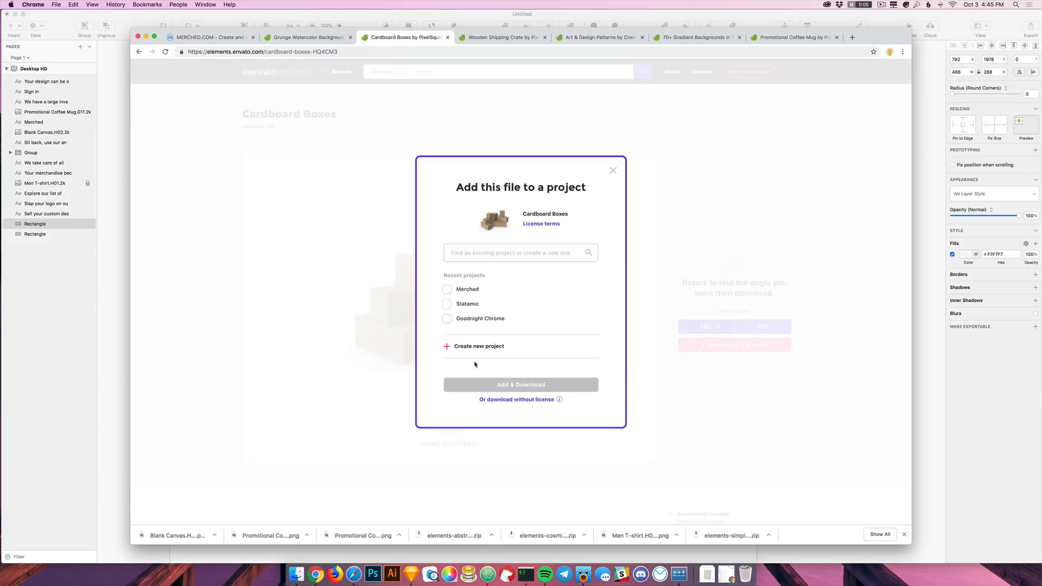
click(468, 288)
click(522, 385)
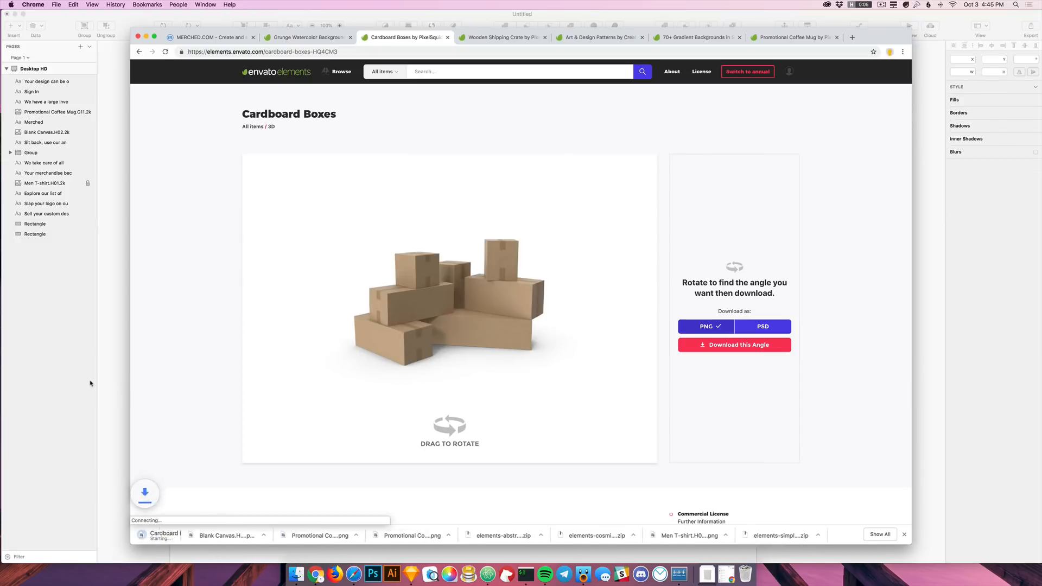
Step: Switch back to Sketch and place the downloaded Cardboard Boxes image in the order fulfillment section of the artboard
click(90, 383)
scroll(754, 401, down, 2)
click(707, 572)
drag(722, 553, 608, 340)
click(317, 250)
scroll(358, 380, up, 5)
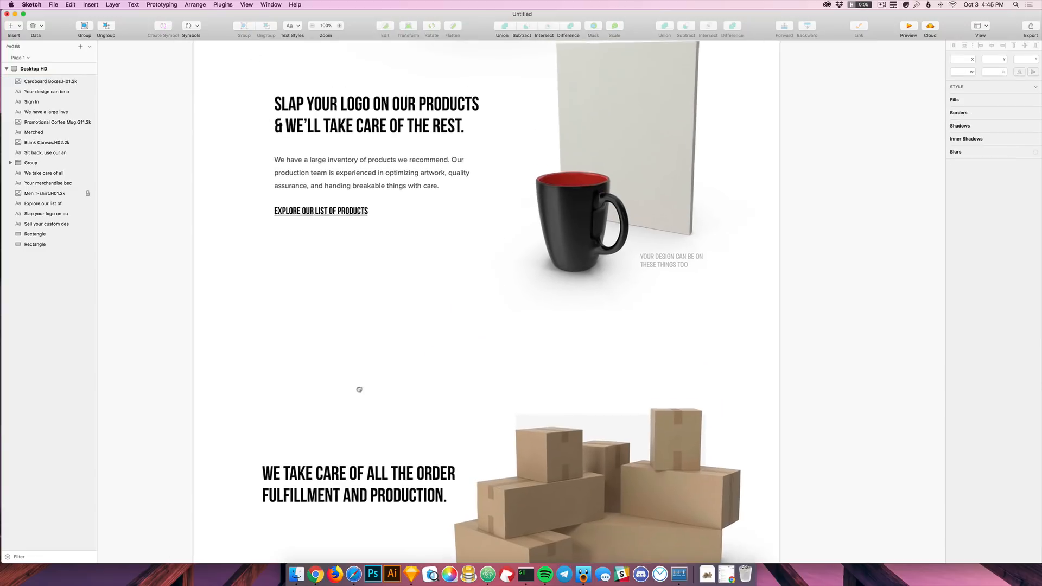
scroll(347, 333, down, 2)
Step: Move the Cardboard Boxes image to the left side of the artboard and reorder its layer to just above the rectangles
drag(592, 356, 273, 349)
drag(438, 389, 373, 386)
drag(50, 81, 49, 229)
Step: Place the "We take care of all the order fulfillment and production" heading to the right of the boxes and shift the boxes image up
drag(419, 388, 543, 358)
drag(347, 381, 367, 341)
drag(637, 396, 648, 333)
click(631, 434)
scroll(599, 433, up, 3)
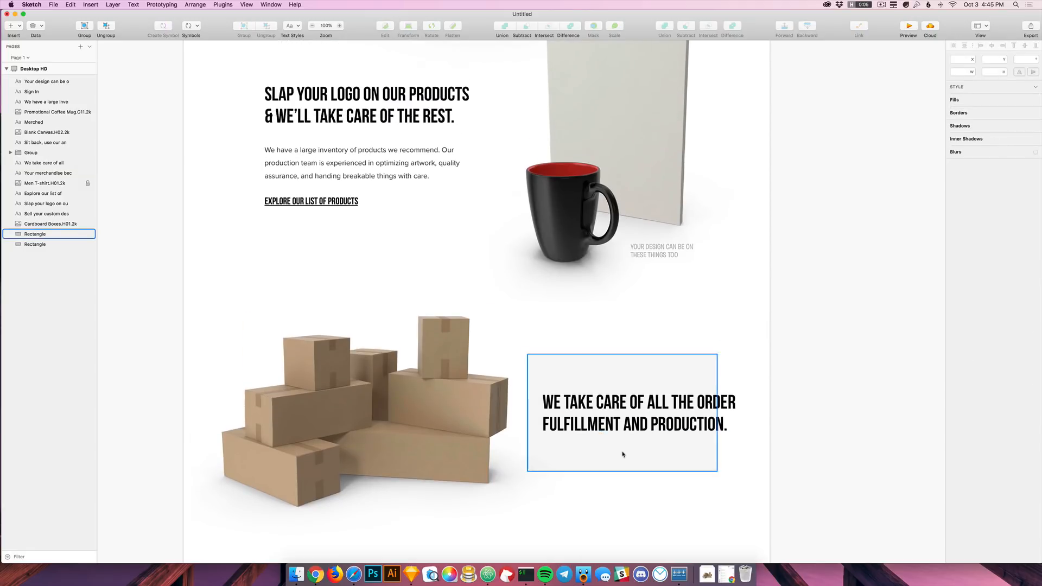
scroll(633, 456, up, 1)
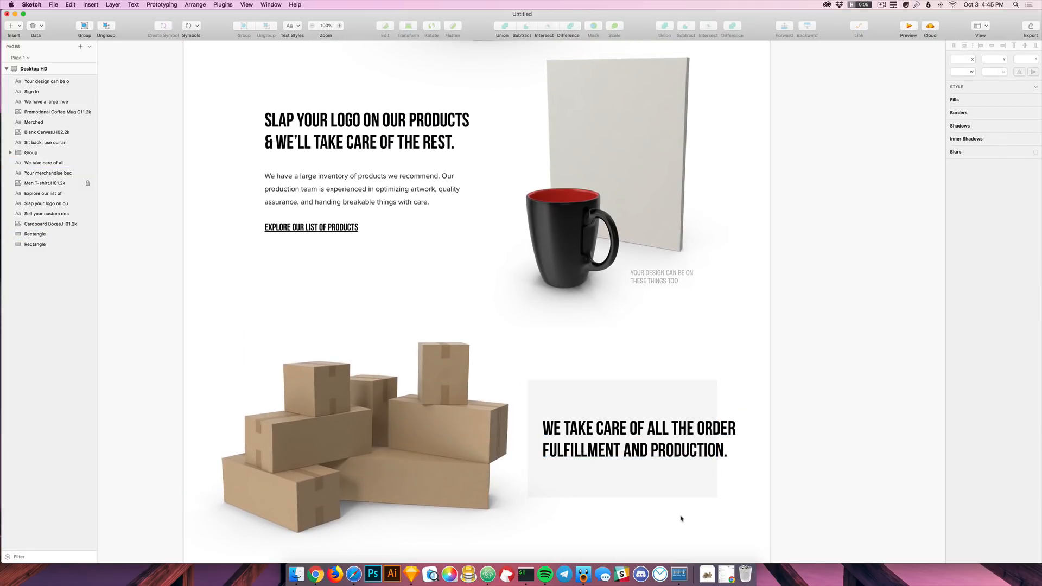
Step: Move the gray rectangle behind the fulfillment heading down into the empty area below the section
scroll(679, 499, down, 2)
click(677, 442)
scroll(666, 447, down, 6)
drag(632, 195, 655, 496)
click(604, 388)
scroll(601, 393, up, 3)
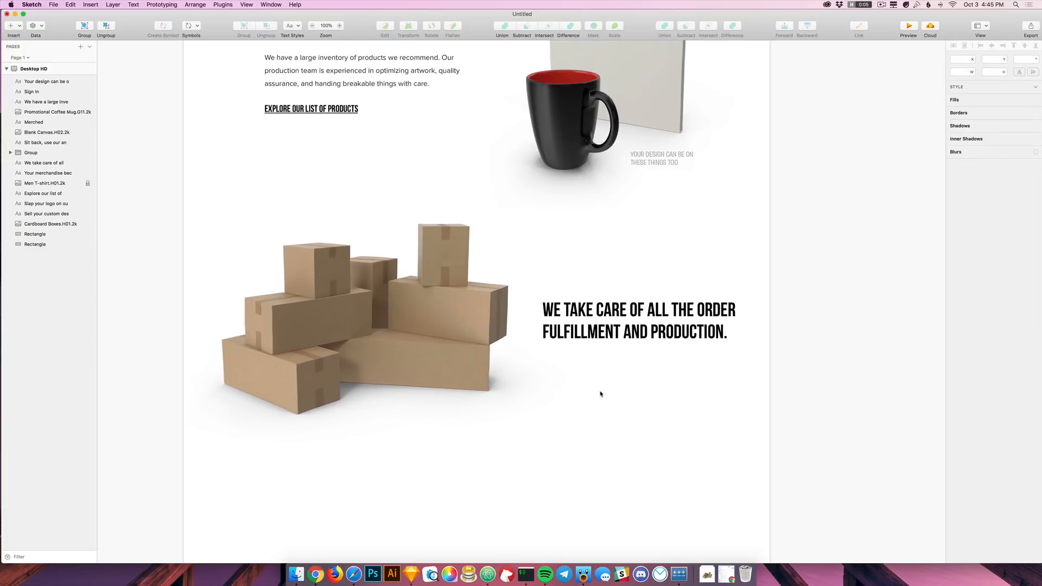
Step: Scale the Cardboard Boxes image to 904 × 904 px at the artboard's left edge and move the fulfillment heading to X 829, Y 1888
scroll(601, 392, up, 1)
click(471, 413)
drag(574, 536, 525, 489)
drag(344, 348, 392, 353)
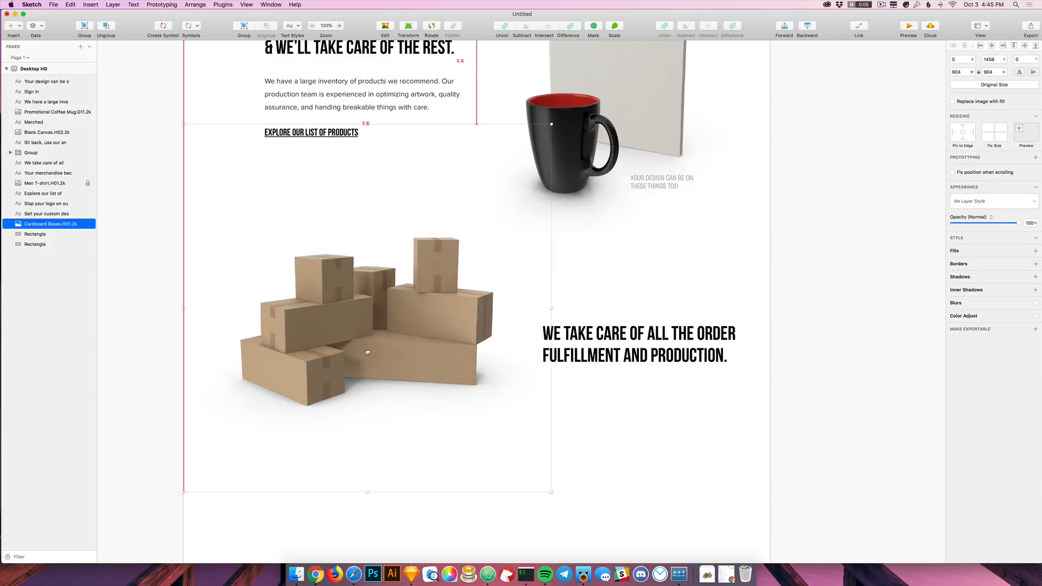
drag(659, 348, 639, 323)
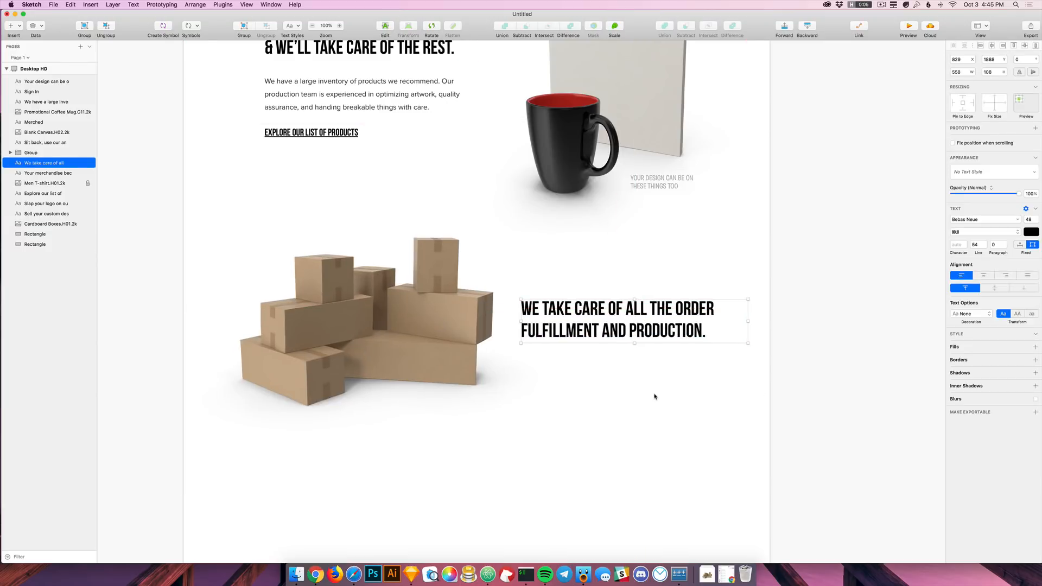
click(655, 393)
scroll(657, 398, up, 2)
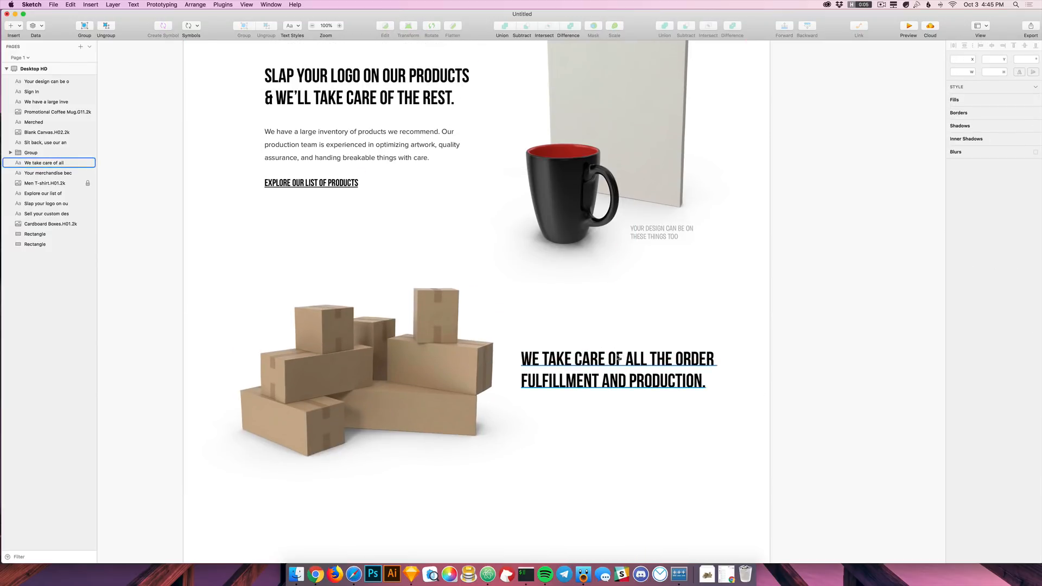
Step: Copy the products paragraph and "Explore our list of products" link beneath the fulfillment heading, and align the heading with them
click(347, 158)
shift+click(332, 188)
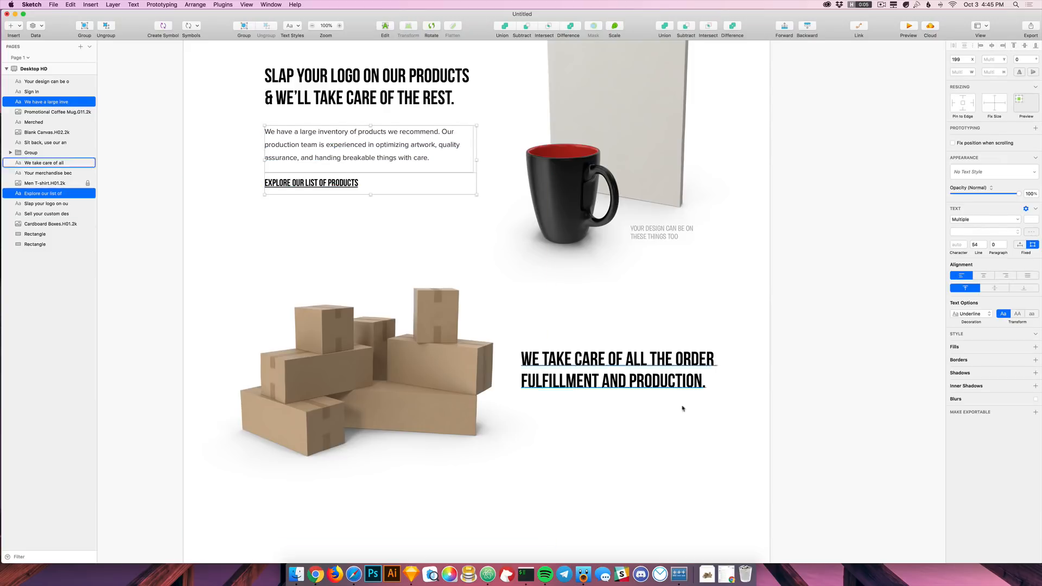
key(super+c)
scroll(652, 388, down, 3)
key(super+v)
drag(338, 93, 594, 366)
shift+click(631, 288)
drag(631, 288, 627, 258)
Step: Replace the copied paragraph's text with "Packaging up shirts, mugs, and other swag is hardly what you want to"
click(613, 305)
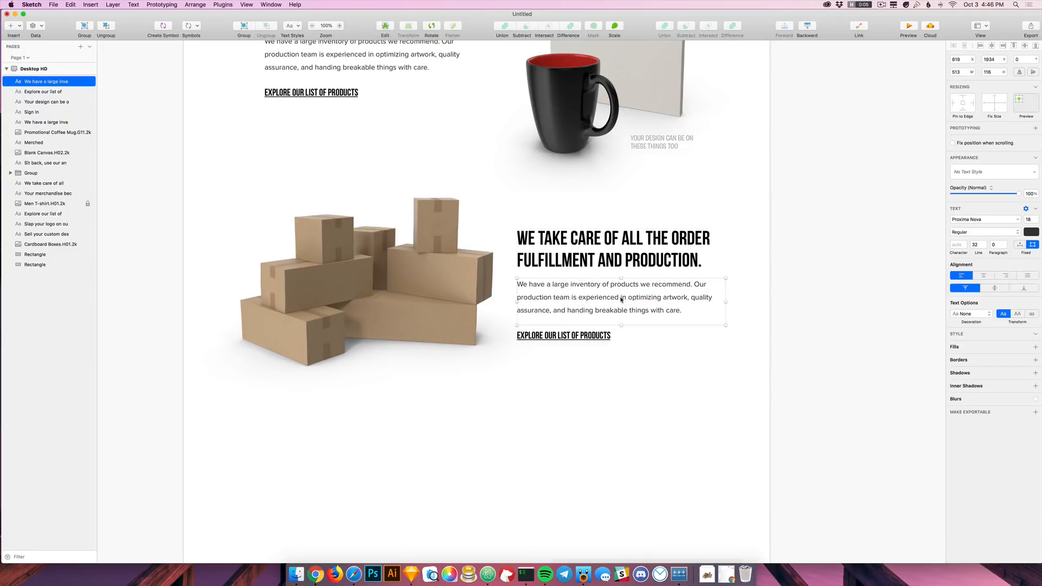
key(Return)
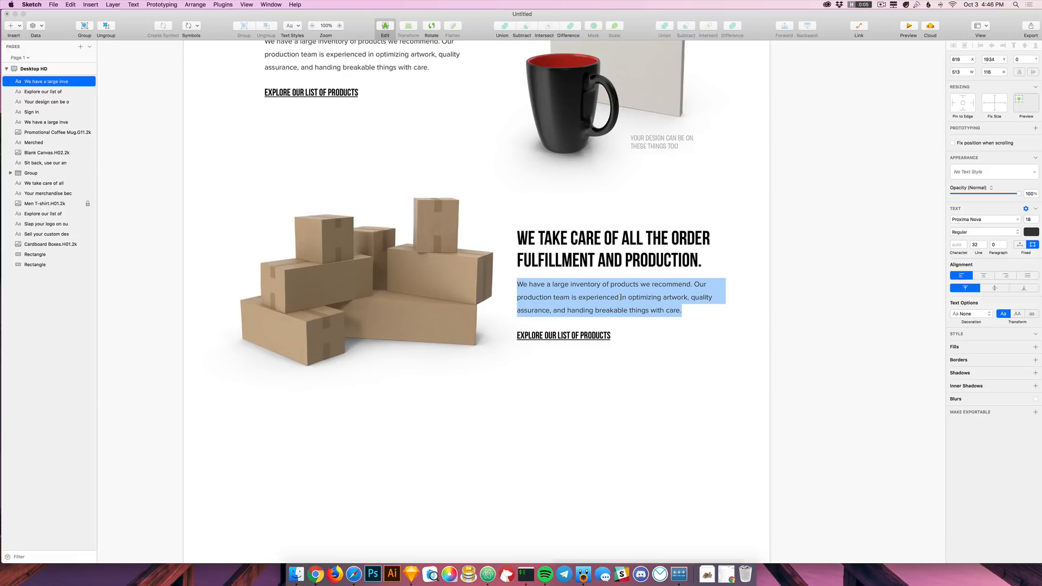
text(Pa)
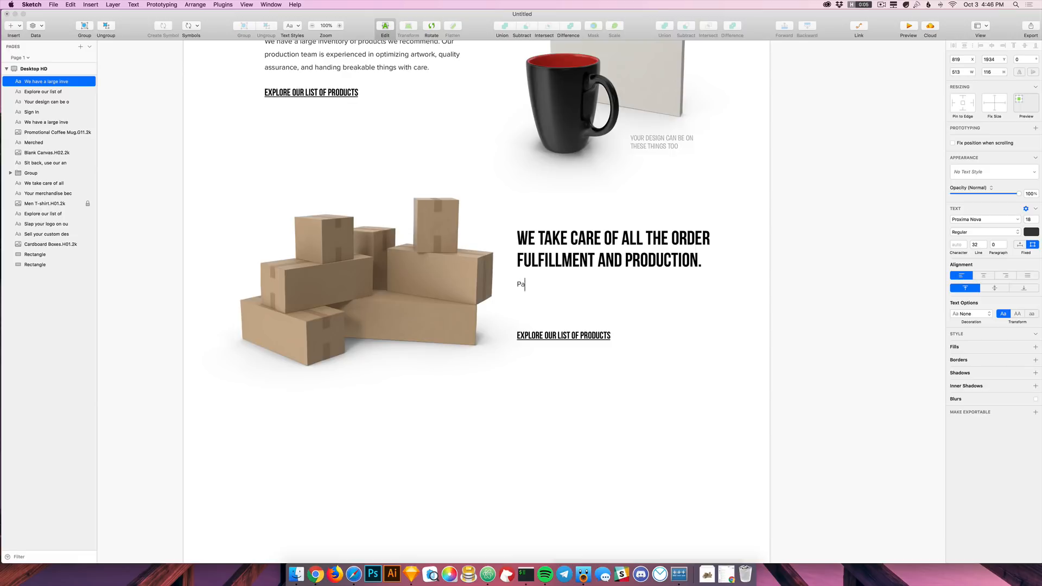
key(BackSpace)
key(BackSpace)
key(BackSpace)
key(BackSpace)
key(BackSpace)
key(BackSpace)
key(BackSpace)
key(BackSpace)
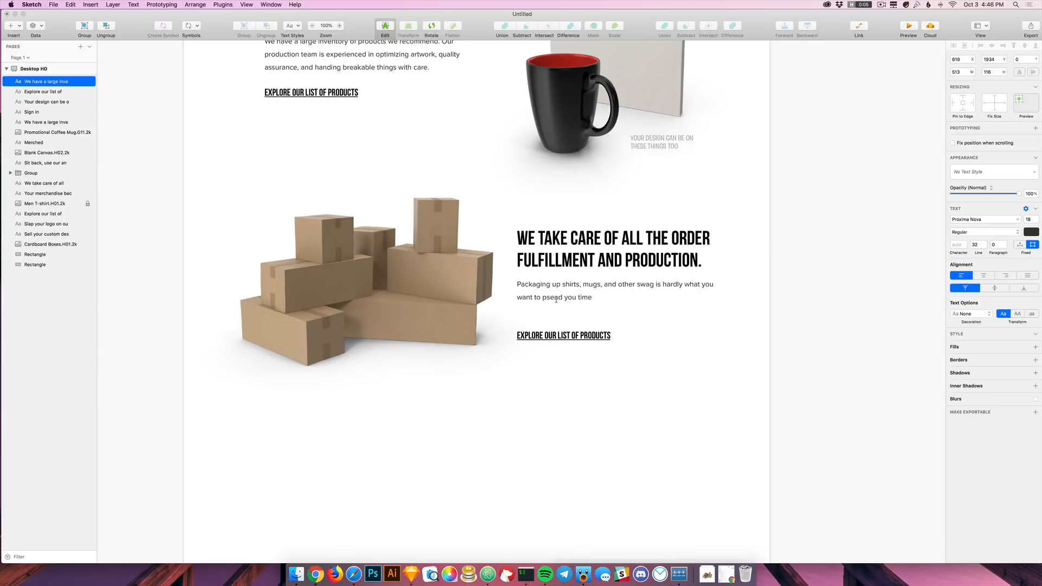
Step: Complete the fulfillment paragraph with "spend you time doing. We pay people who love to do it (for some reason), and now everybody wins."
text(sp)
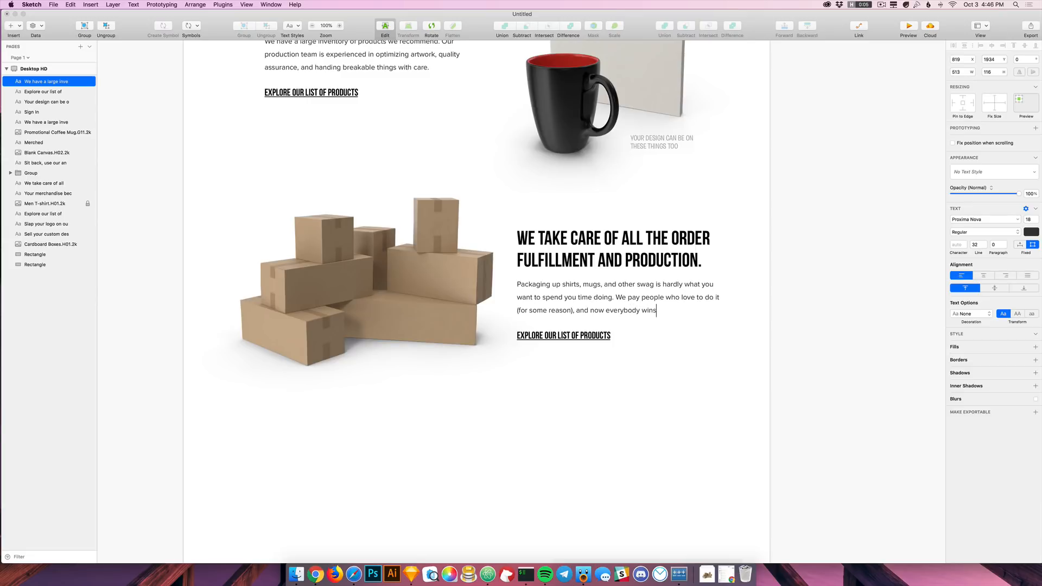
key(Escape)
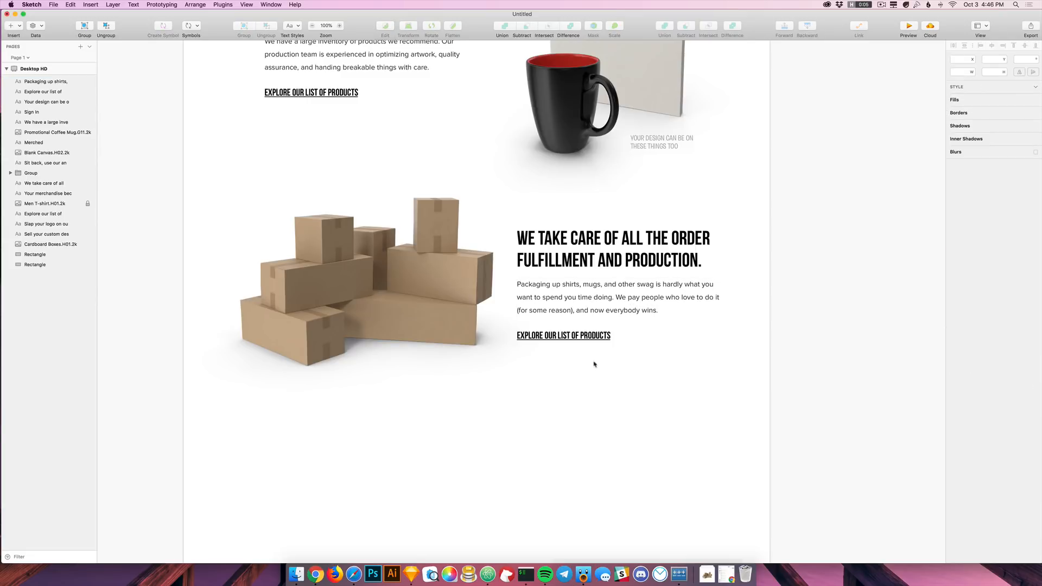
Step: Delete the copied "Explore our list of products" link below the fulfillment paragraph
click(606, 336)
scroll(608, 347, up, 4)
scroll(608, 354, down, 3)
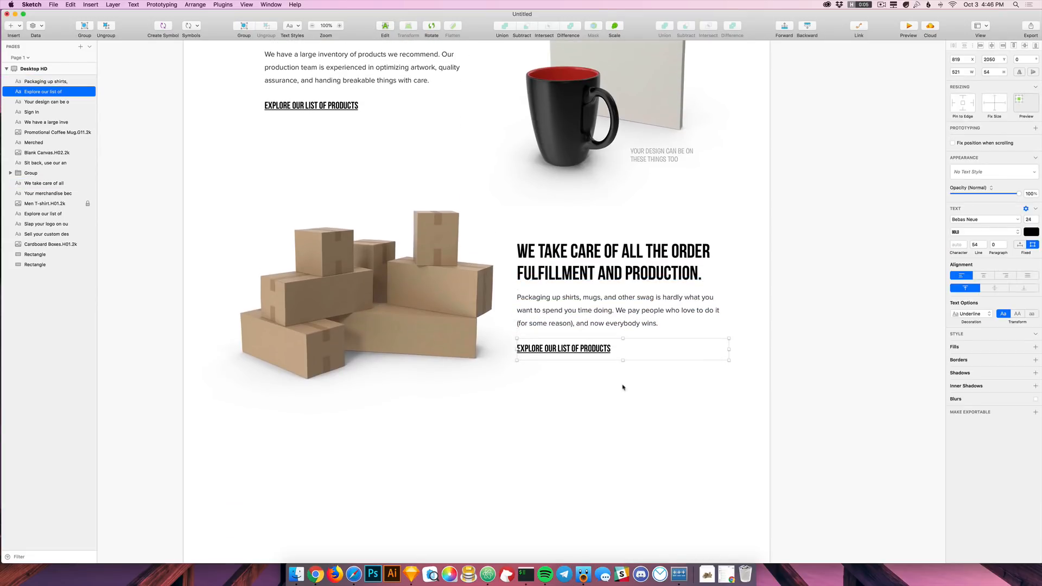
scroll(408, 299, up, 8)
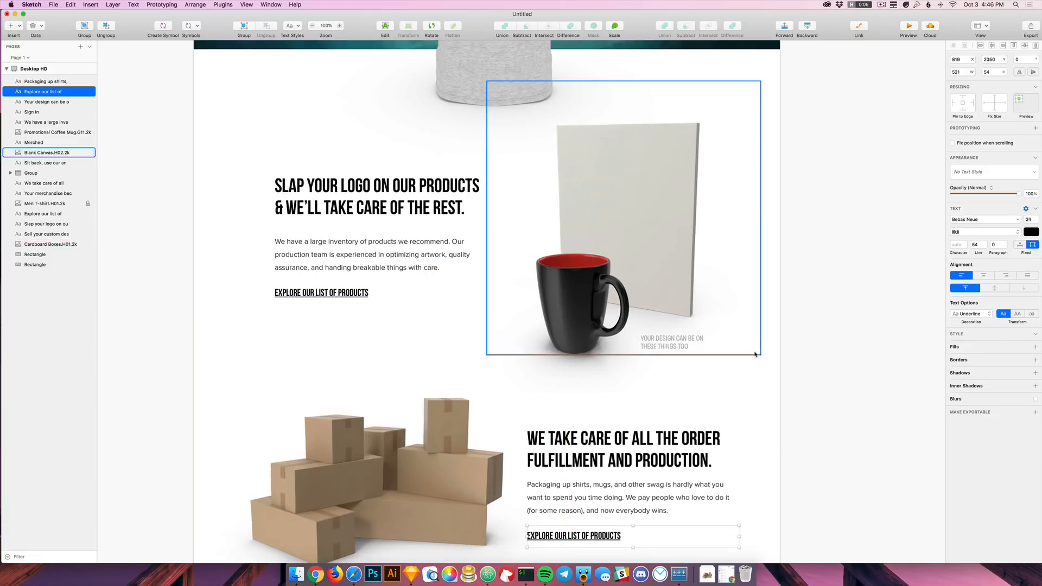
click(782, 397)
scroll(782, 398, down, 10)
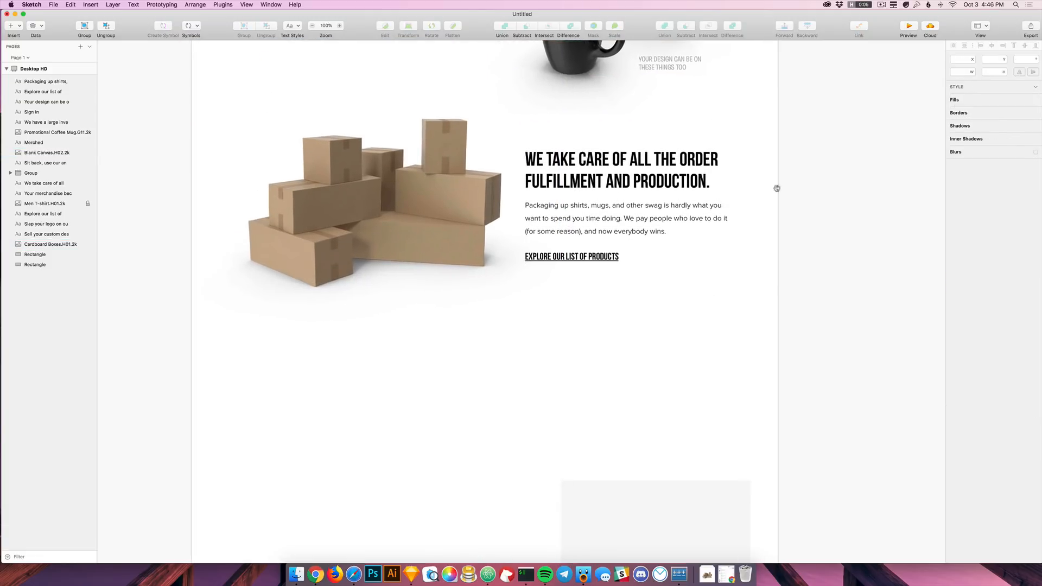
click(594, 261)
key(Delete)
Step: Move the fulfillment heading and paragraph down together, bringing the paragraph to Y 1963
drag(592, 258, 606, 351)
drag(700, 365, 646, 267)
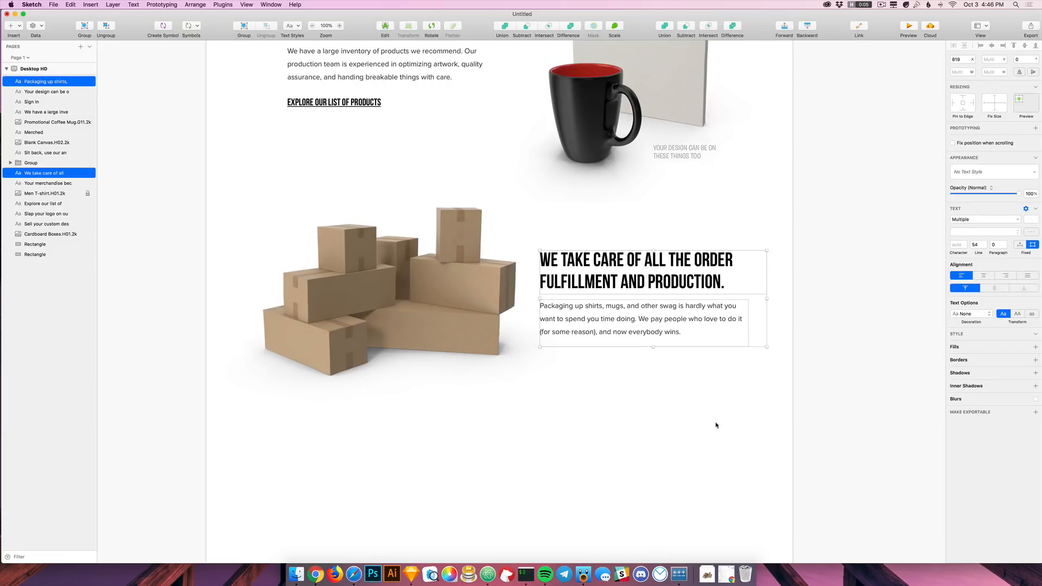
click(706, 413)
Step: Add a second fulfillment paragraph reading "Orders come in, we ship them out, you get paid. It really is that easy"
click(680, 336)
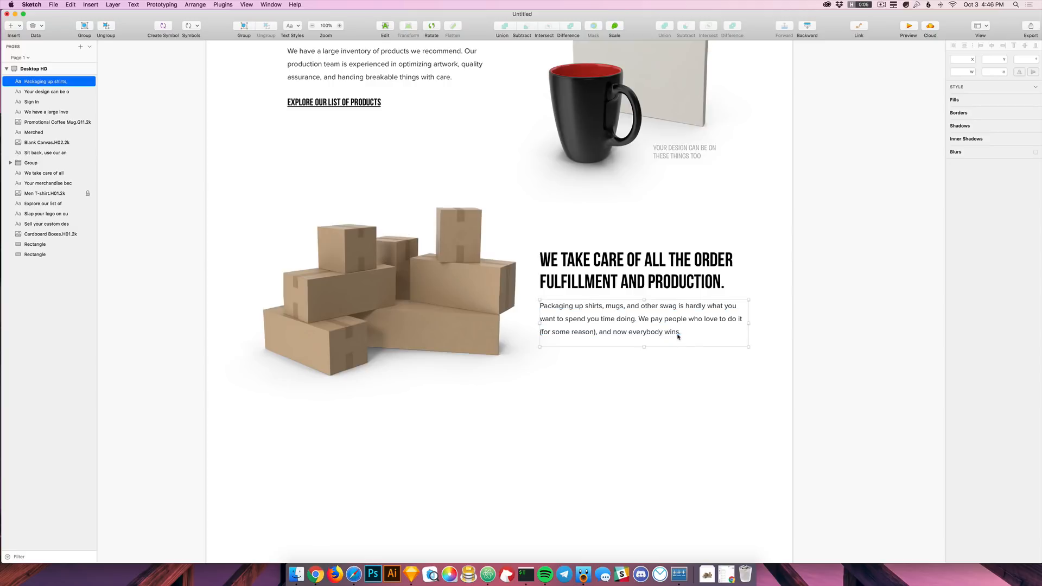
double_click(685, 333)
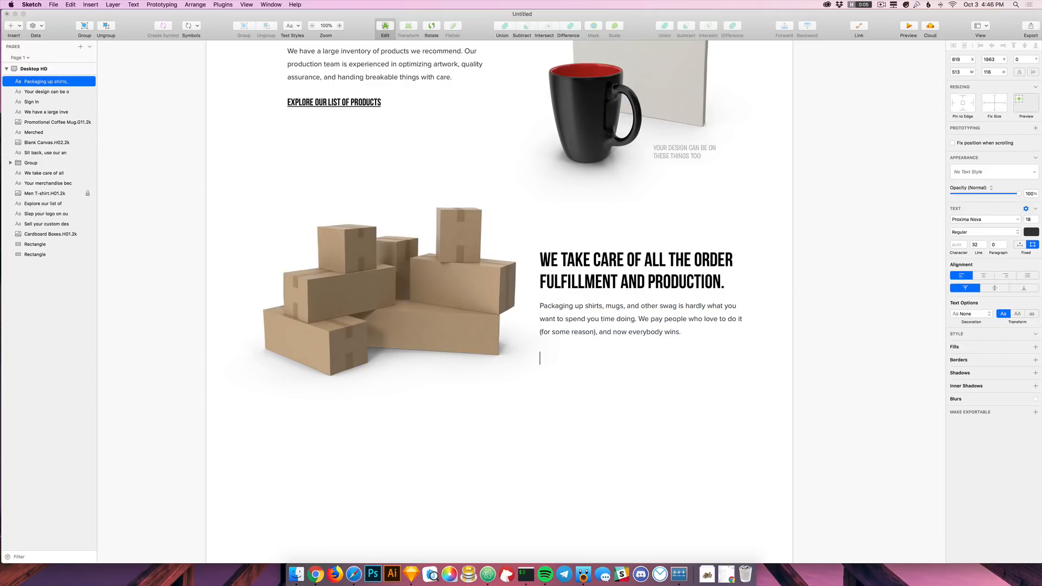
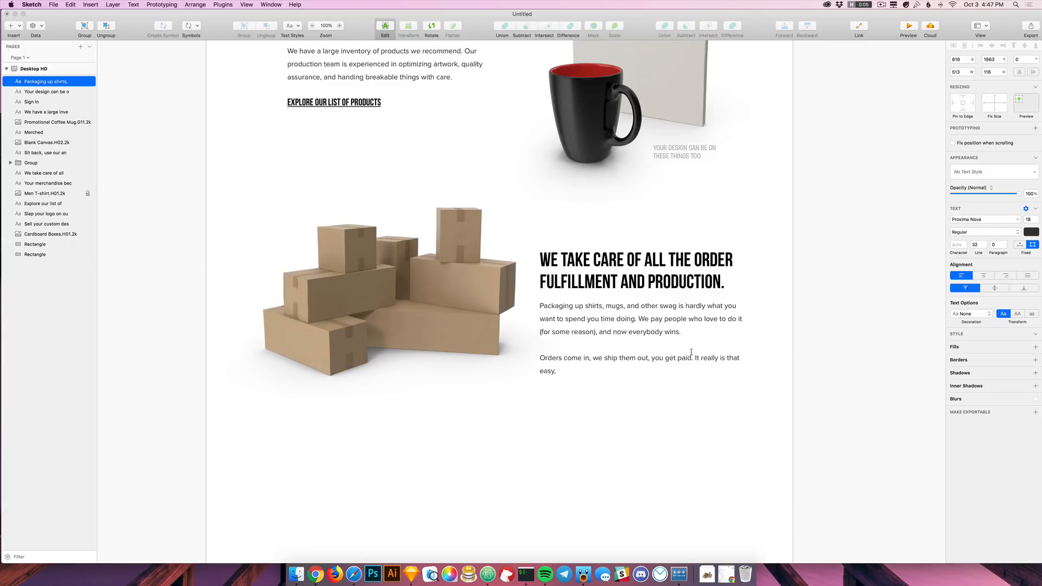
key(Escape)
Step: Extend the fulfillment text box to 208 px high and end its copy with "easy. What do you have to lose?"
drag(653, 347, 649, 385)
double_click(557, 374)
key(Escape)
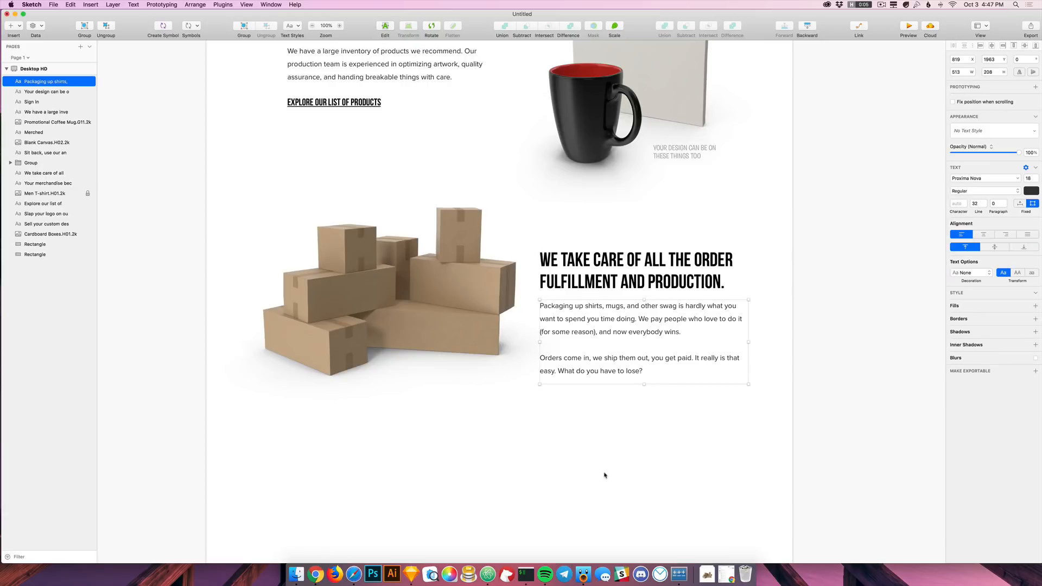
click(604, 466)
Step: Move the cardboard boxes image, fulfillment heading and paragraph down together to leave more space below the products section
scroll(678, 437, up, 8)
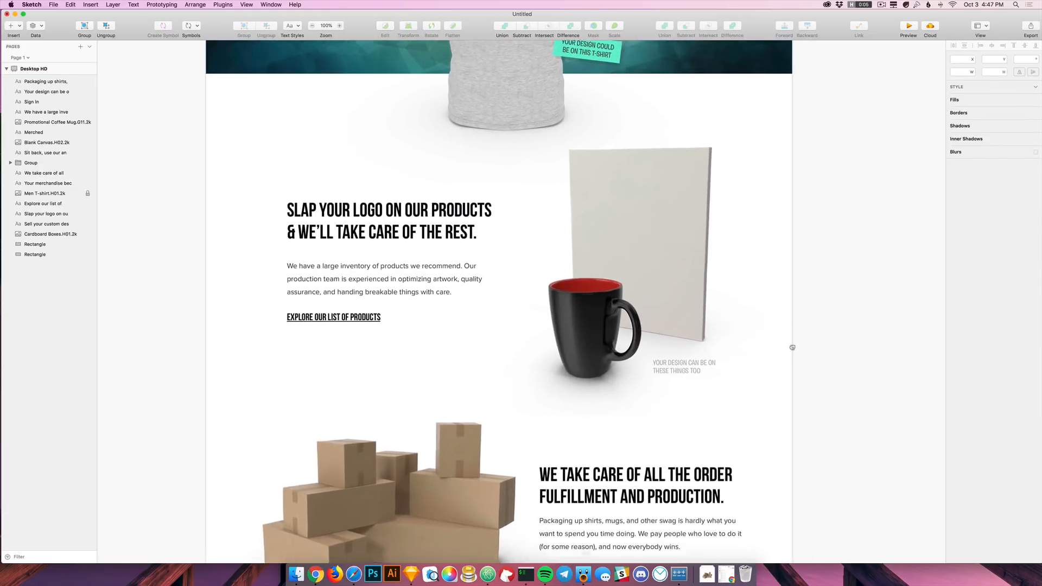
drag(788, 368, 822, 206)
drag(820, 268, 819, 200)
drag(771, 444, 373, 232)
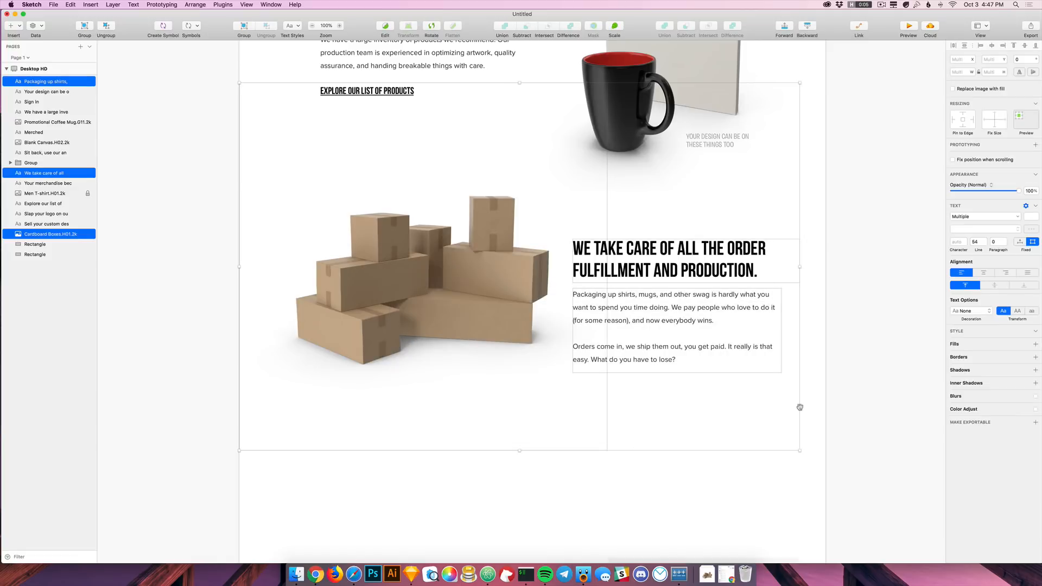
drag(800, 408, 788, 277)
drag(643, 235, 643, 315)
click(826, 168)
drag(827, 168, 845, 286)
Step: Move the cardboard boxes image left, and shift the fulfillment heading and paragraph up and left to X 743
click(459, 359)
drag(458, 358, 424, 358)
click(723, 462)
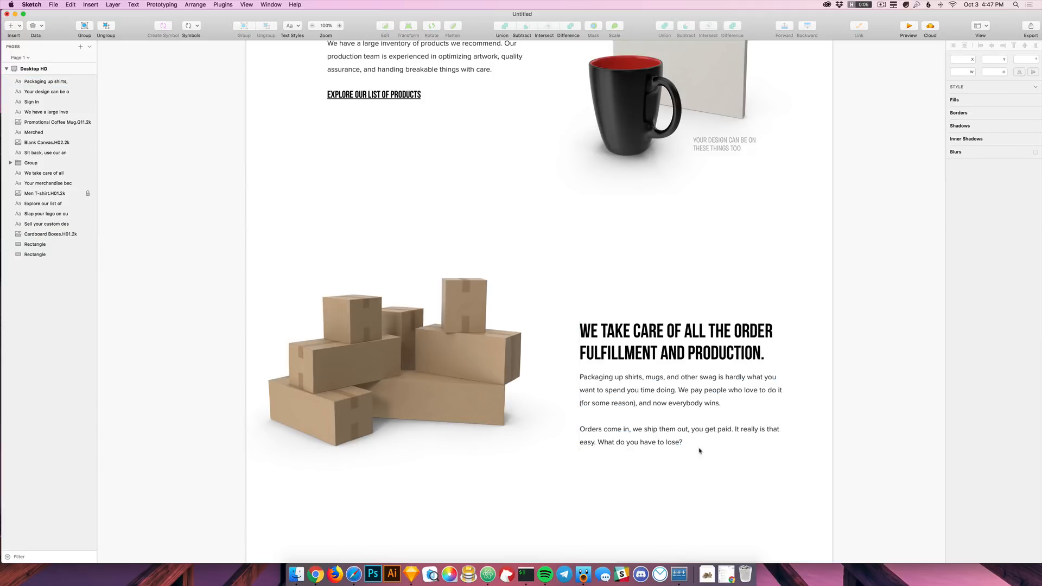
drag(723, 462, 601, 356)
drag(651, 387, 620, 367)
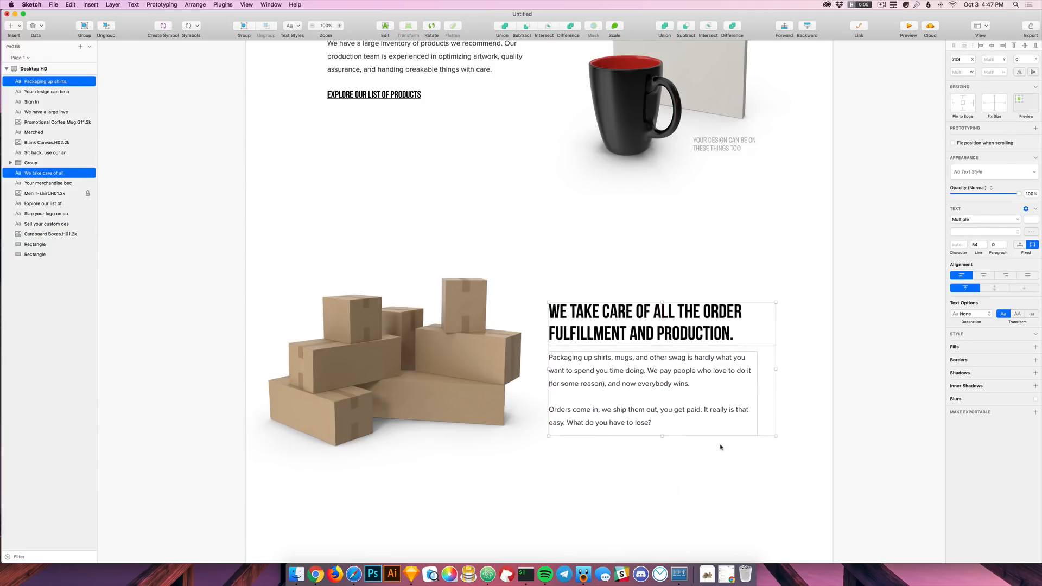
click(720, 447)
scroll(728, 274, up, 5)
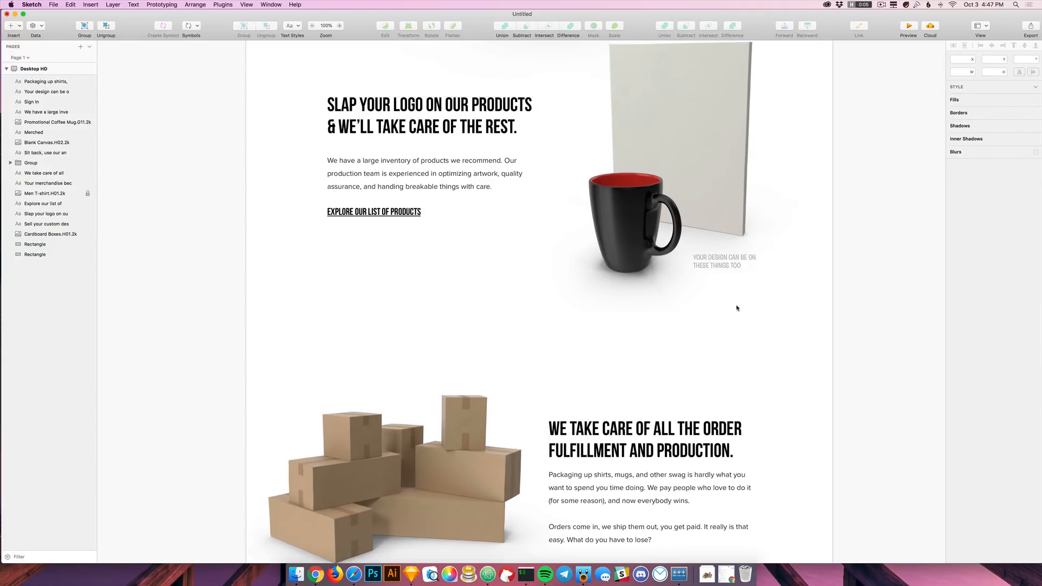
Step: Move the cardboard boxes image back to the right, and shift the fulfillment heading and paragraph right by a similar distance
scroll(737, 305, down, 6)
drag(461, 360, 486, 359)
drag(757, 434, 676, 314)
click(812, 345)
click(650, 370)
shift+click(657, 298)
click(623, 233)
Step: Nudge the cardboard boxes image slightly up and left beside the fulfillment text
scroll(570, 465, up, 5)
drag(570, 466, 640, 226)
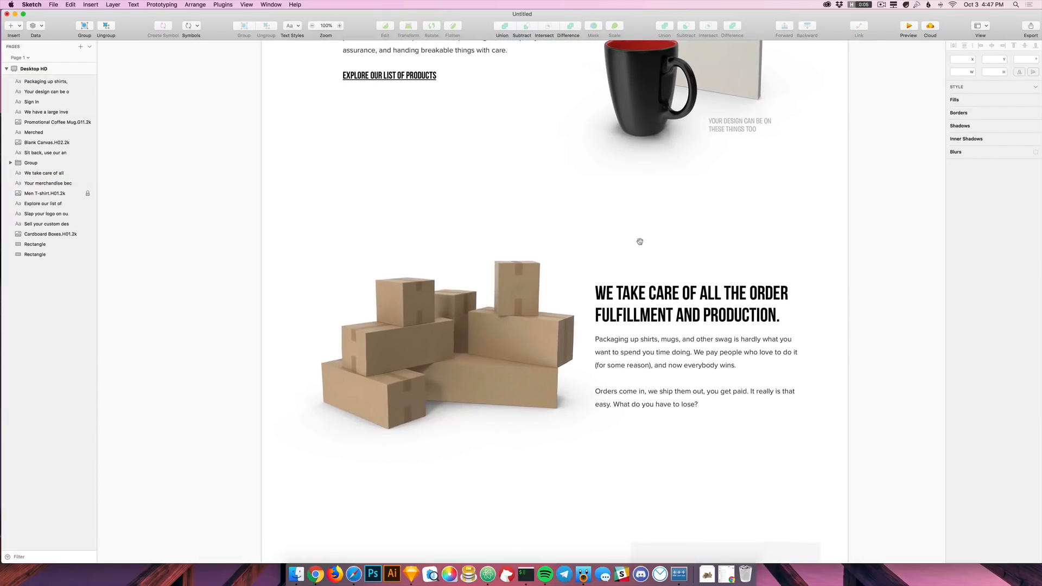
scroll(652, 336, down, 2)
click(548, 416)
drag(508, 347, 505, 338)
click(838, 404)
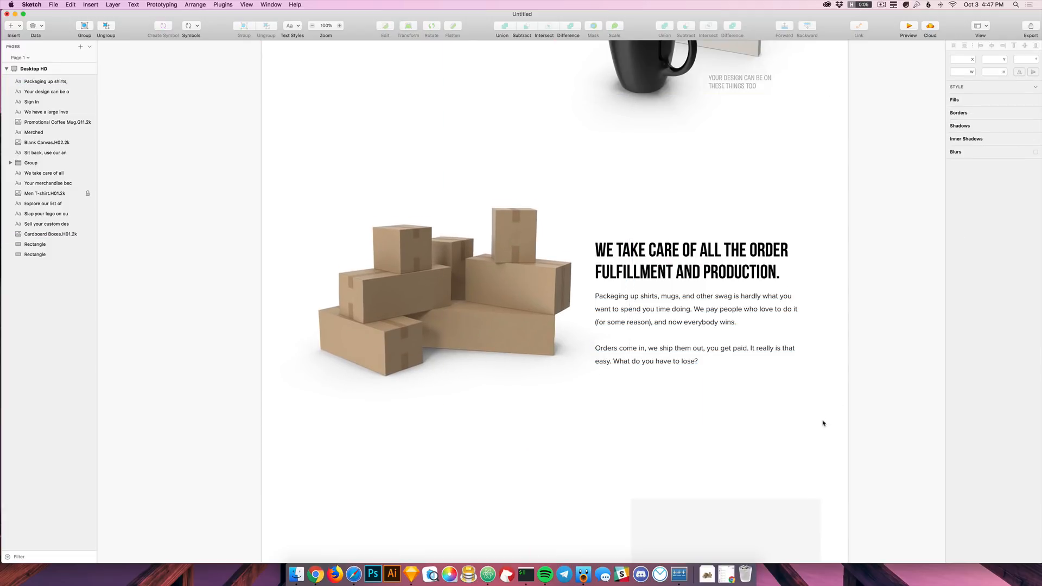
Step: Switch to Chrome, search all items on Envato Elements for "charts" and look through the results for an analytics image
scroll(823, 423, down, 6)
drag(500, 399, 494, 354)
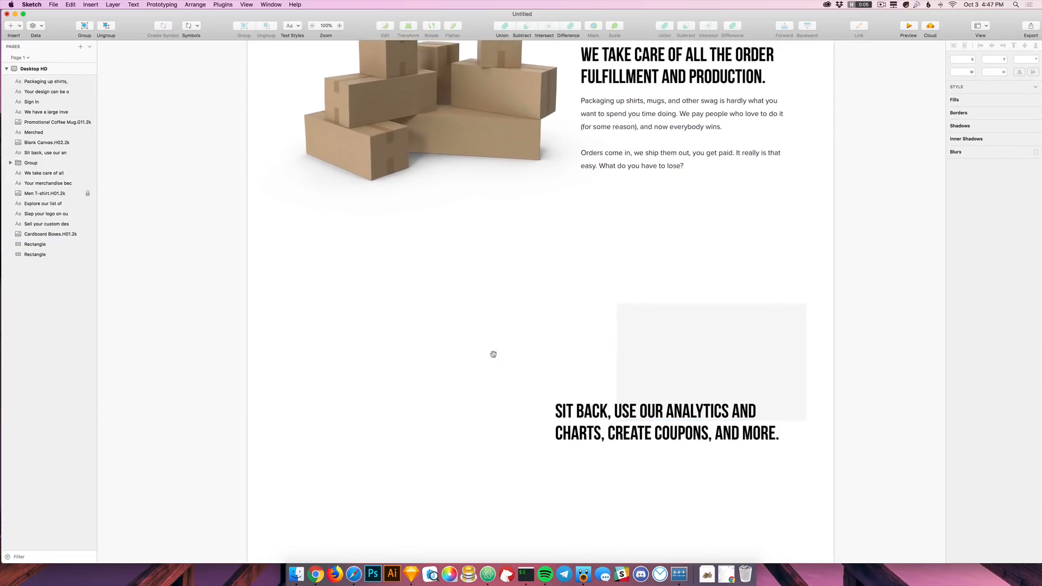
scroll(489, 347, down, 5)
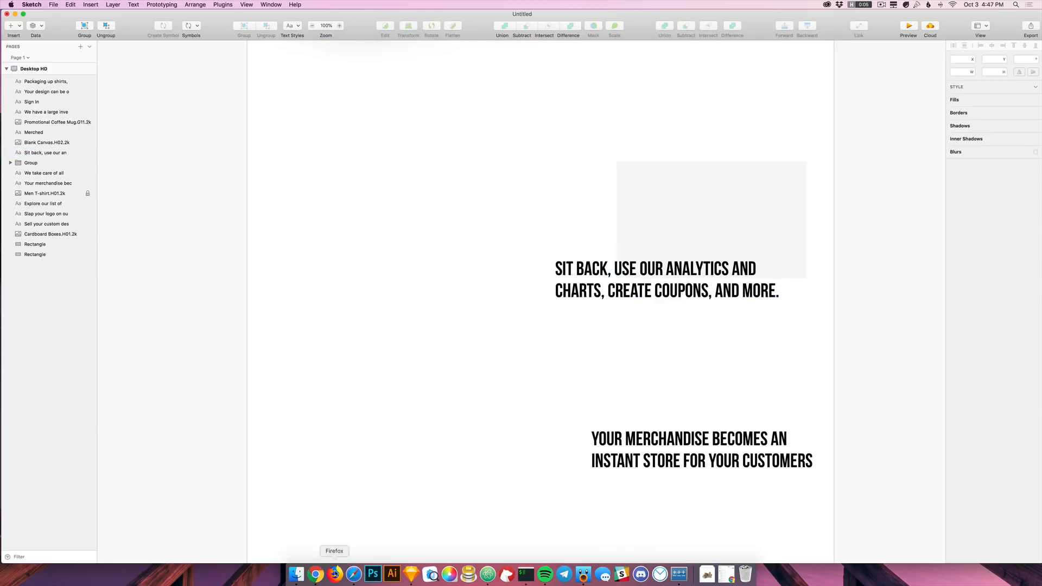
click(315, 574)
click(551, 69)
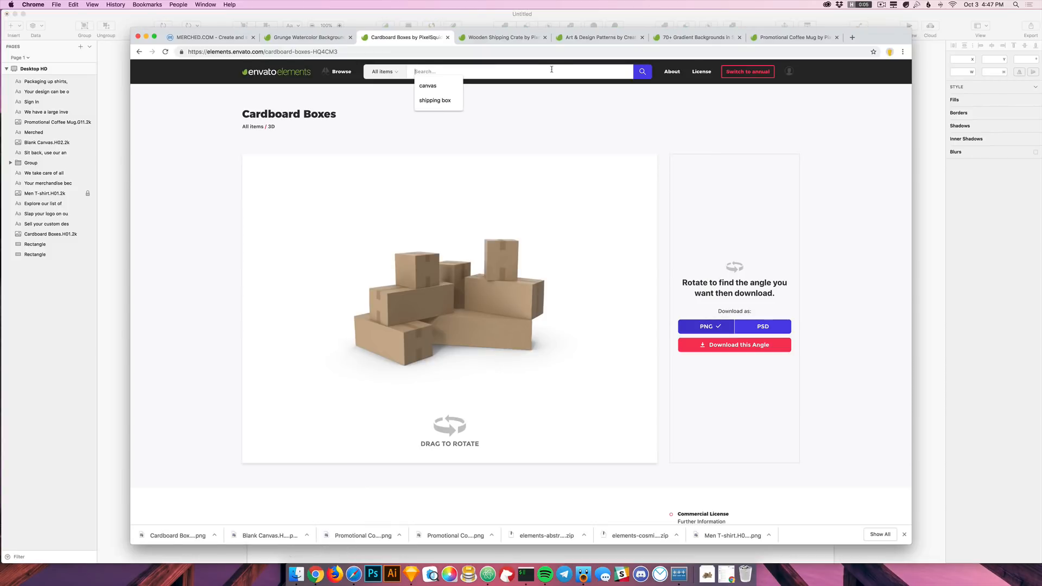
text(charts)
key(Return)
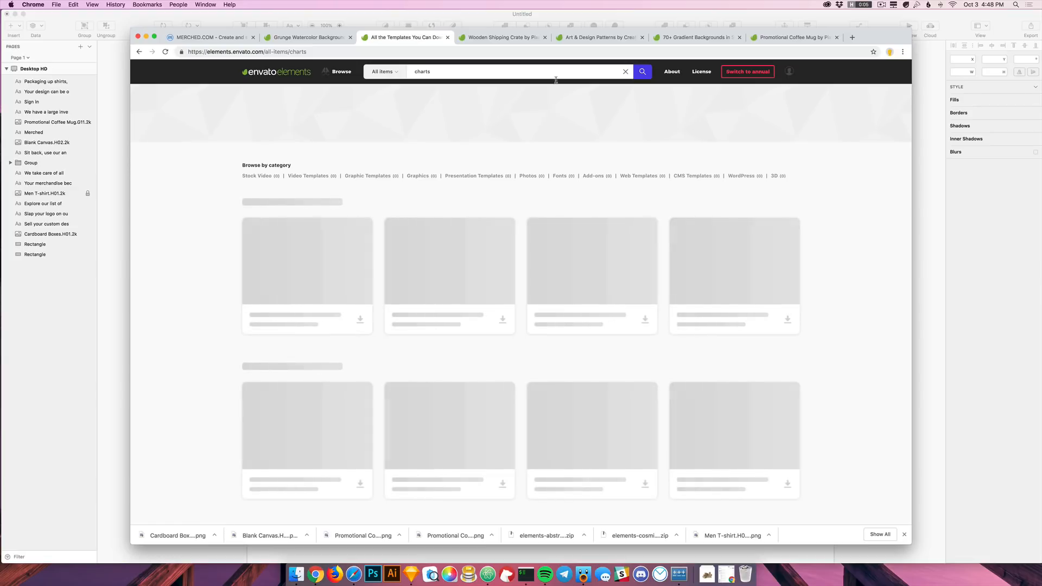
scroll(533, 154, down, 5)
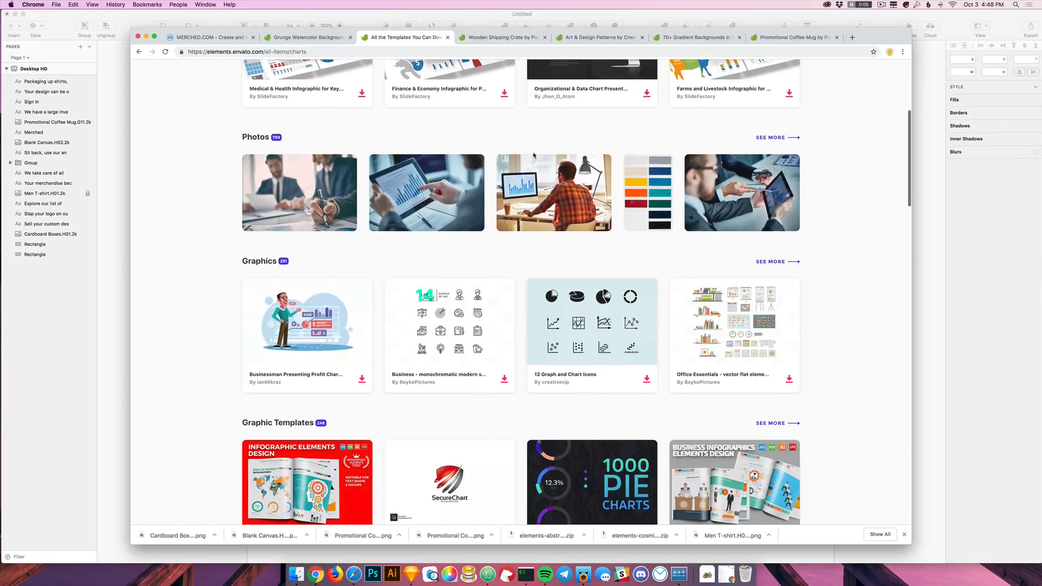
scroll(372, 279, down, 6)
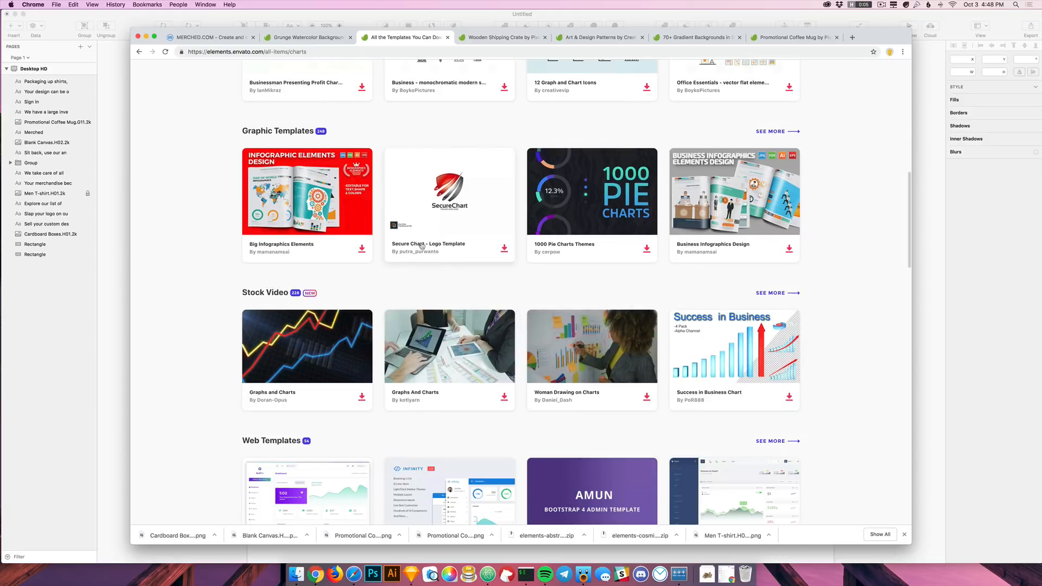
scroll(380, 272, down, 3)
scroll(413, 245, up, 15)
Step: From the Wooden Shipping Crate page, search only the 3D category for "data"
key(ctrl+Tab)
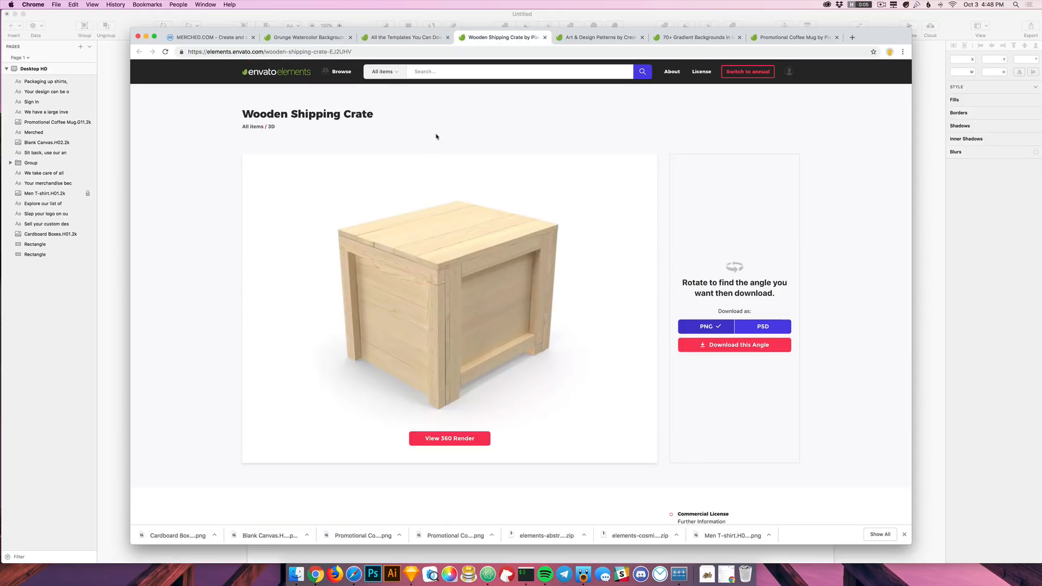
click(385, 72)
click(383, 72)
click(385, 279)
text(data)
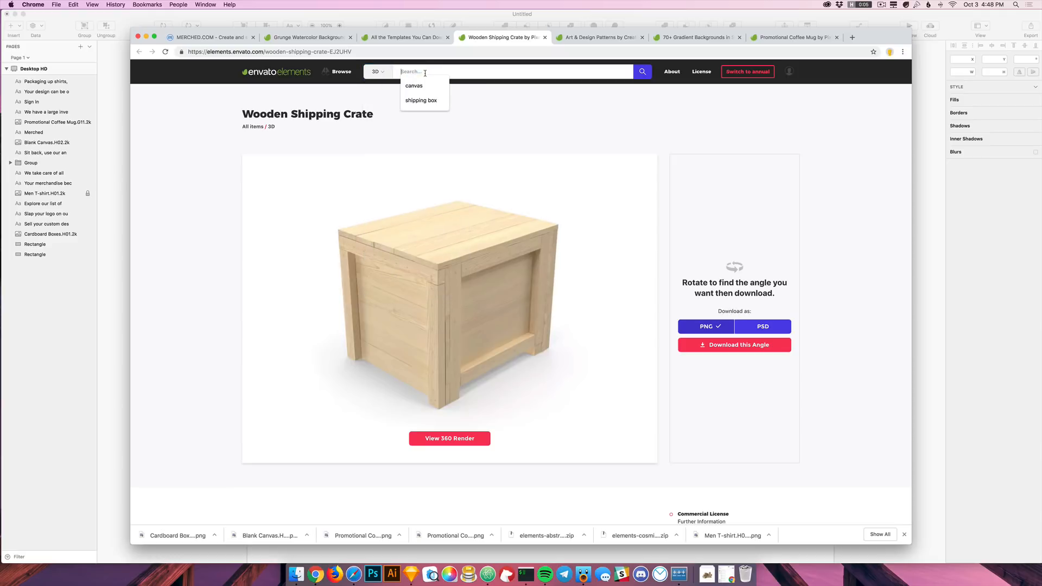
key(Return)
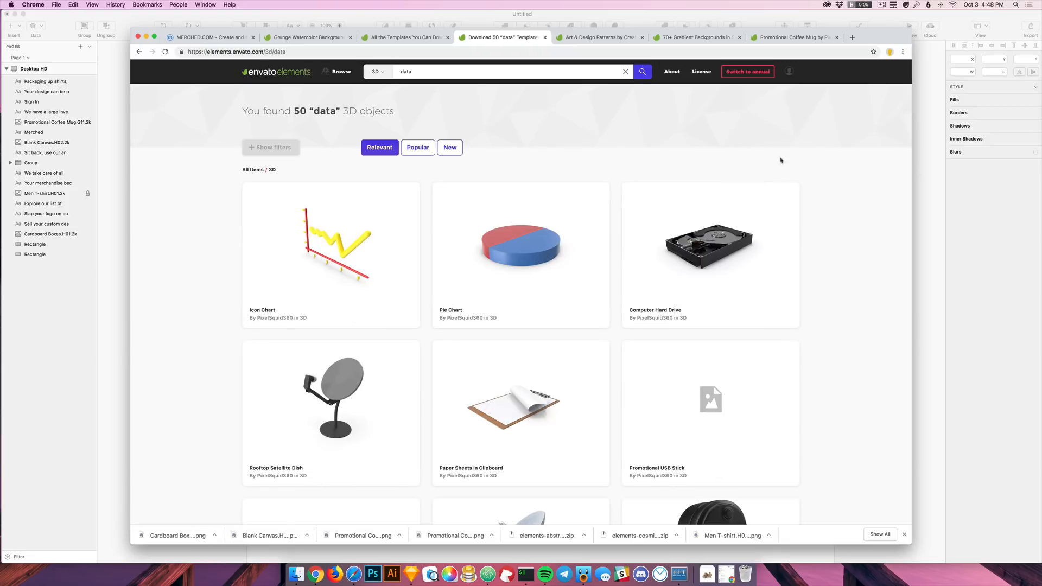
Step: Look through the first page of 3D "data" results and open the upright, mostly red Pie Chart in a separate tab
scroll(817, 271, down, 5)
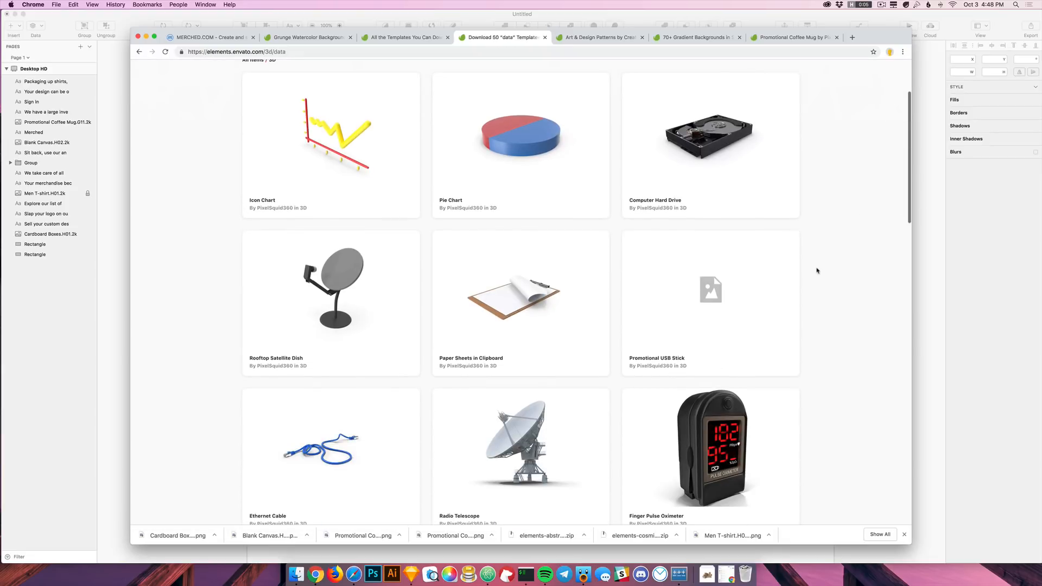
scroll(828, 251, down, 8)
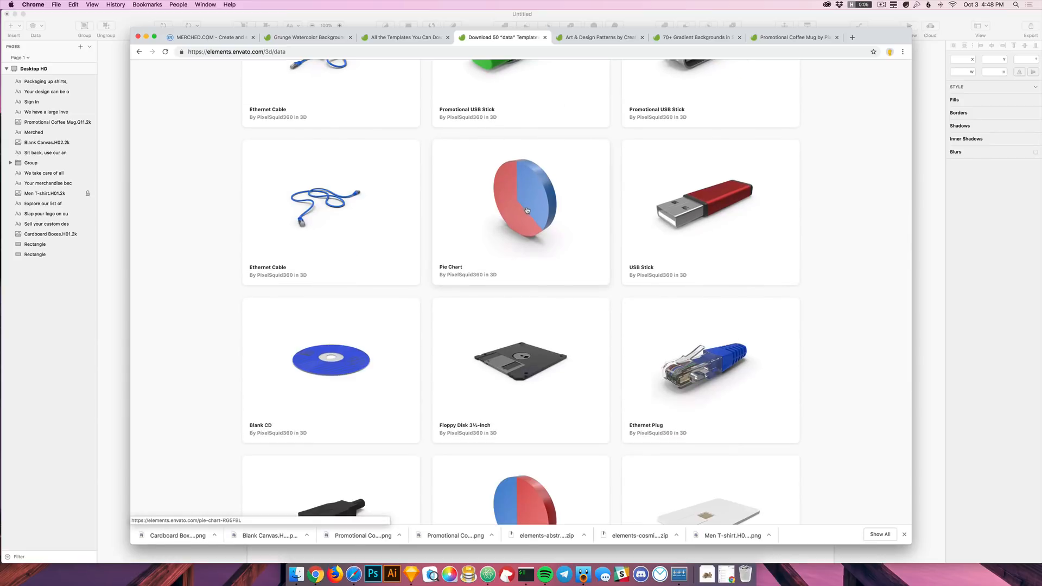
scroll(525, 210, down, 3)
scroll(530, 387, down, 5)
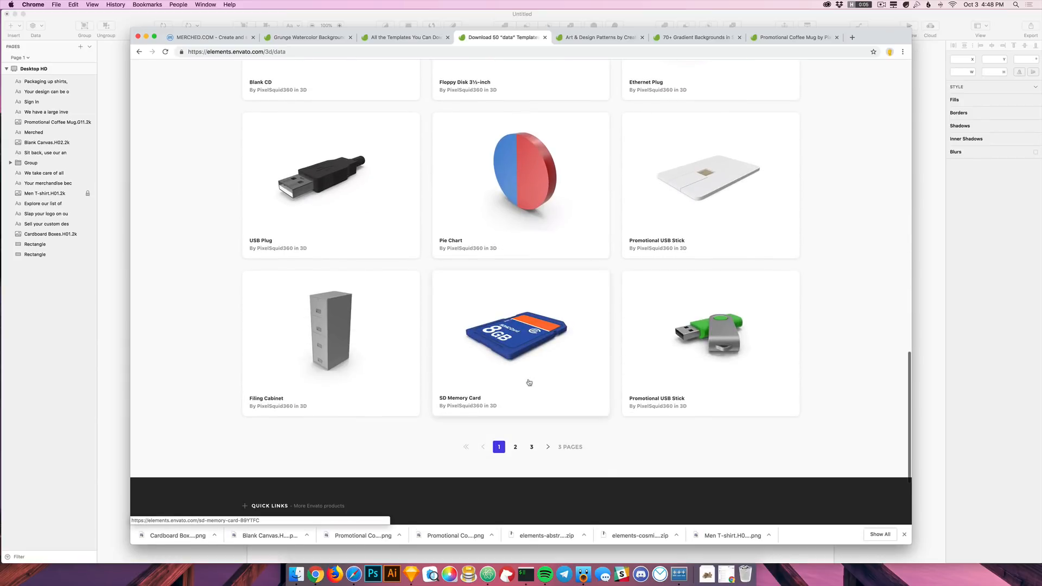
scroll(528, 380, up, 15)
scroll(530, 375, up, 3)
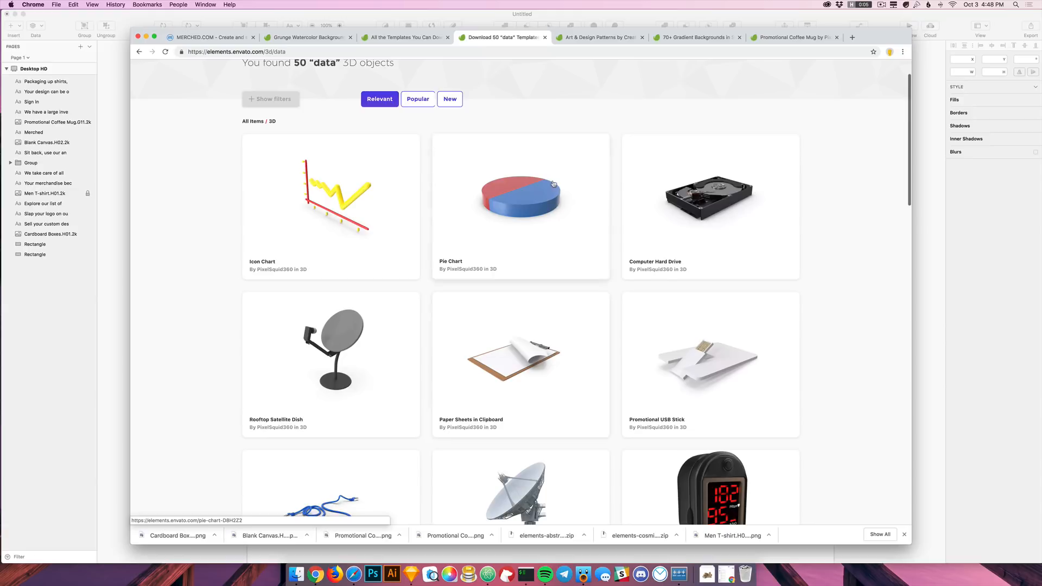
scroll(521, 298, down, 8)
scroll(511, 222, up, 9)
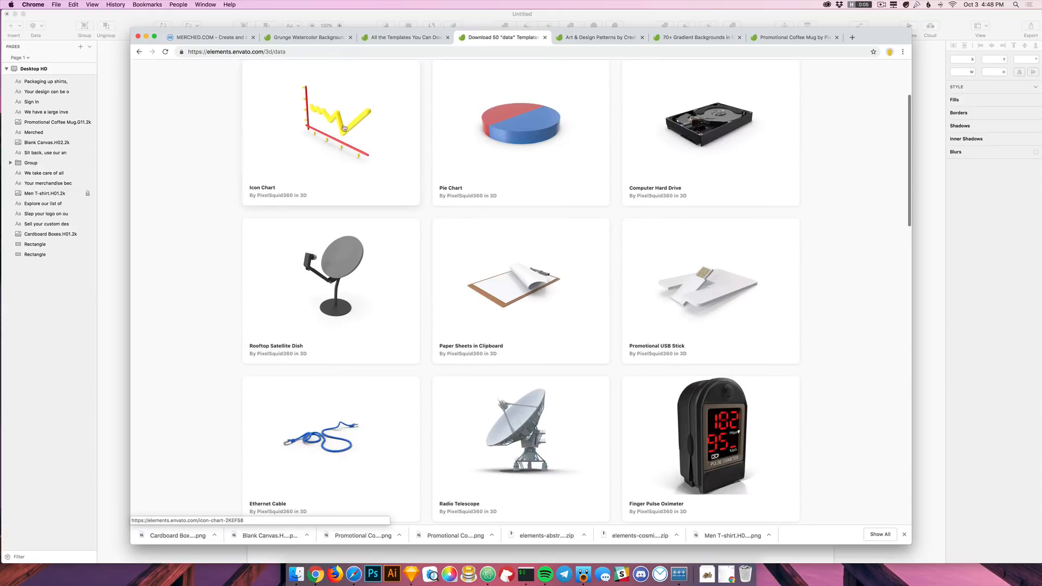
scroll(321, 157, up, 2)
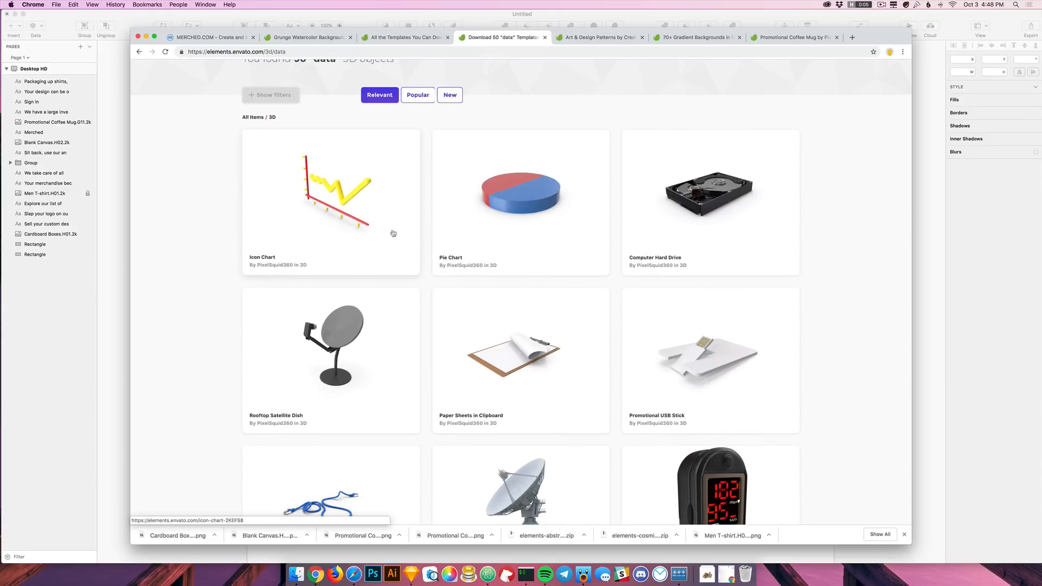
scroll(393, 234, down, 7)
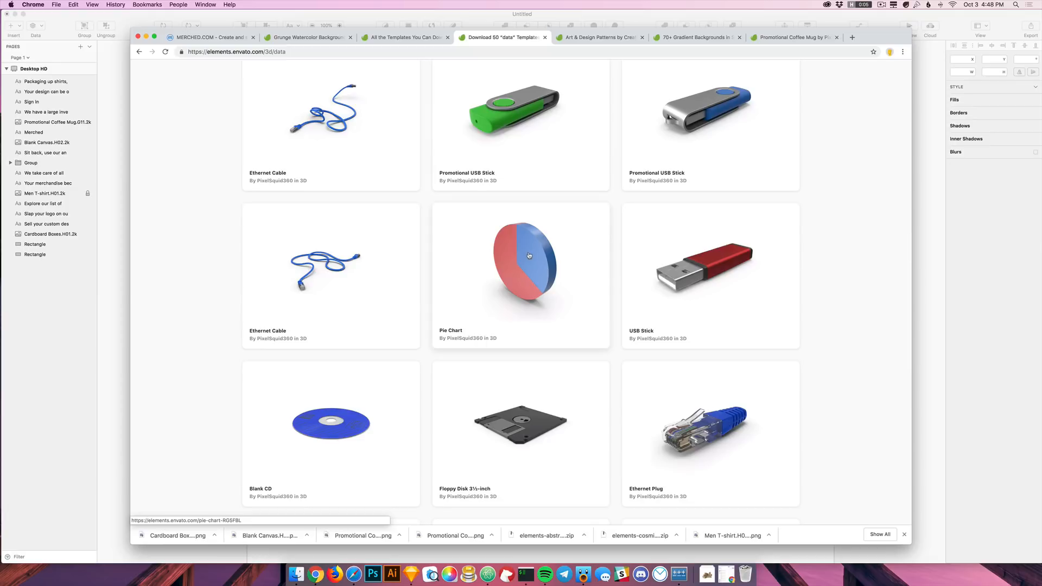
super+click(530, 256)
Step: Browse pages 2 and 3 of the 3D "data" results for more analytics objects
scroll(535, 260, down, 10)
click(517, 307)
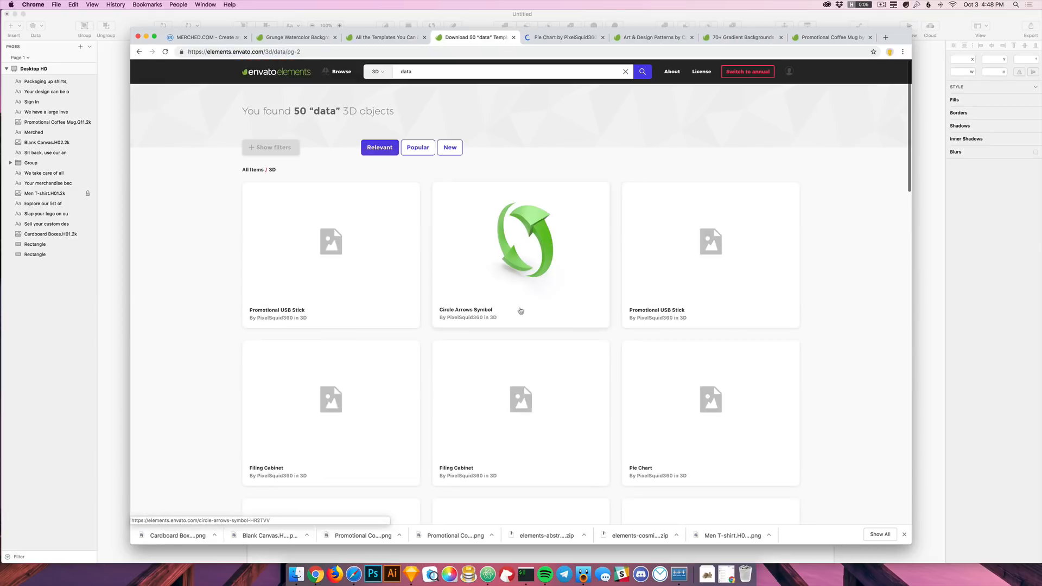
scroll(551, 290, down, 5)
scroll(589, 283, down, 7)
scroll(589, 280, down, 9)
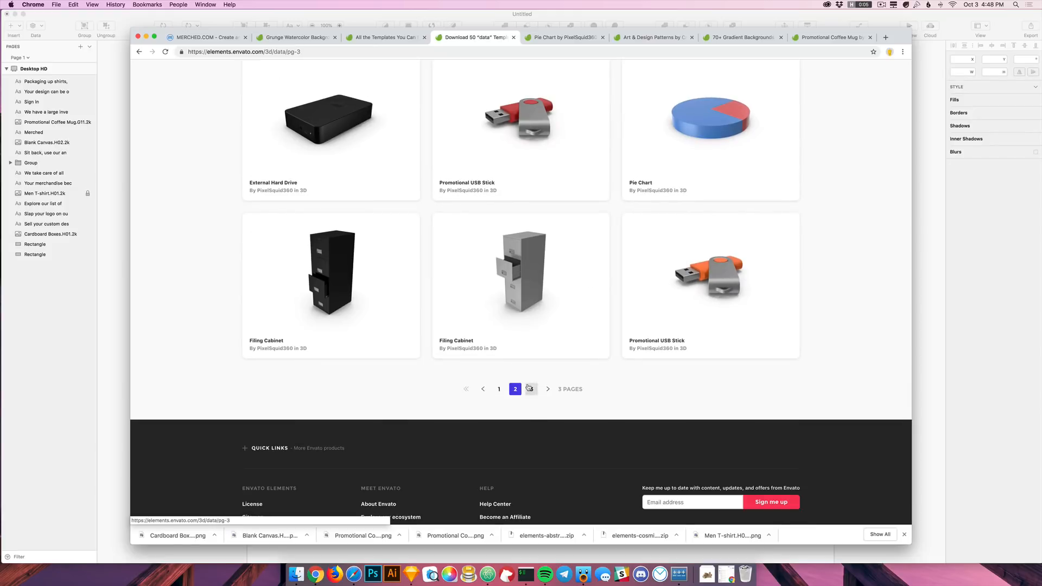
click(529, 388)
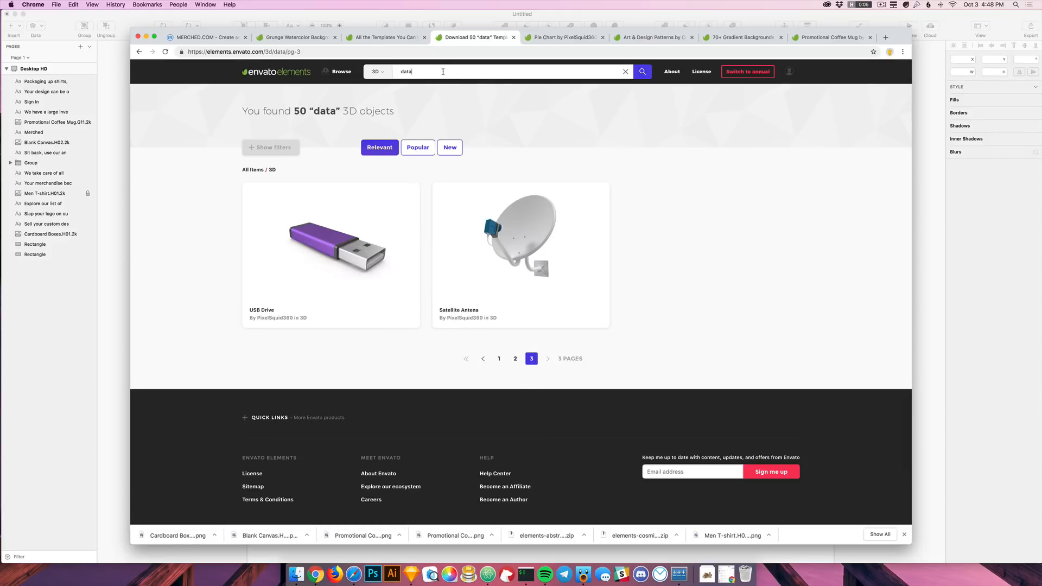
Step: Search the 3D objects for "charts" and look through the results for a suitable chart
text(charts)
key(Return)
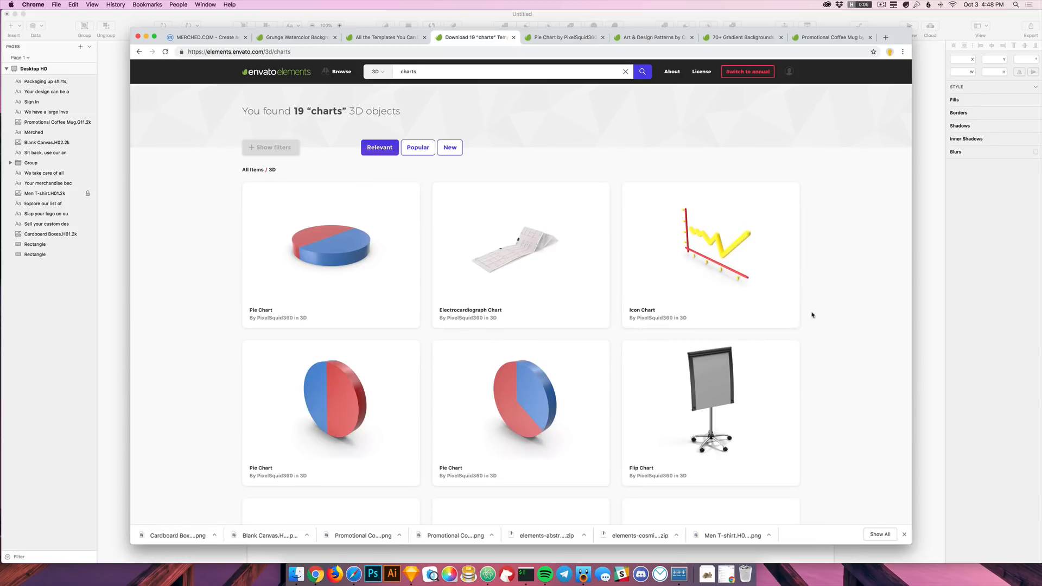
scroll(817, 308, down, 6)
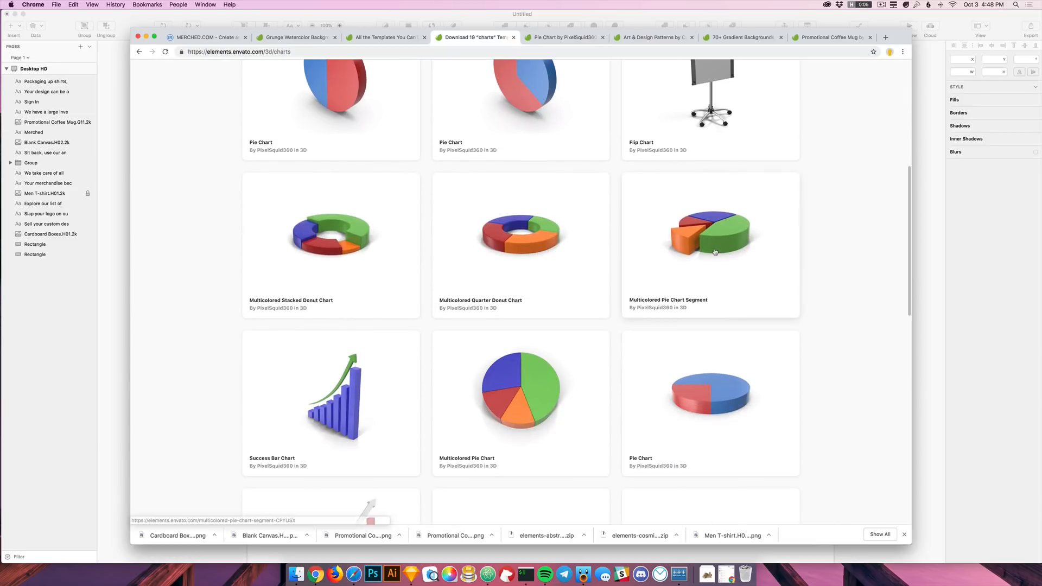
scroll(367, 402, down, 2)
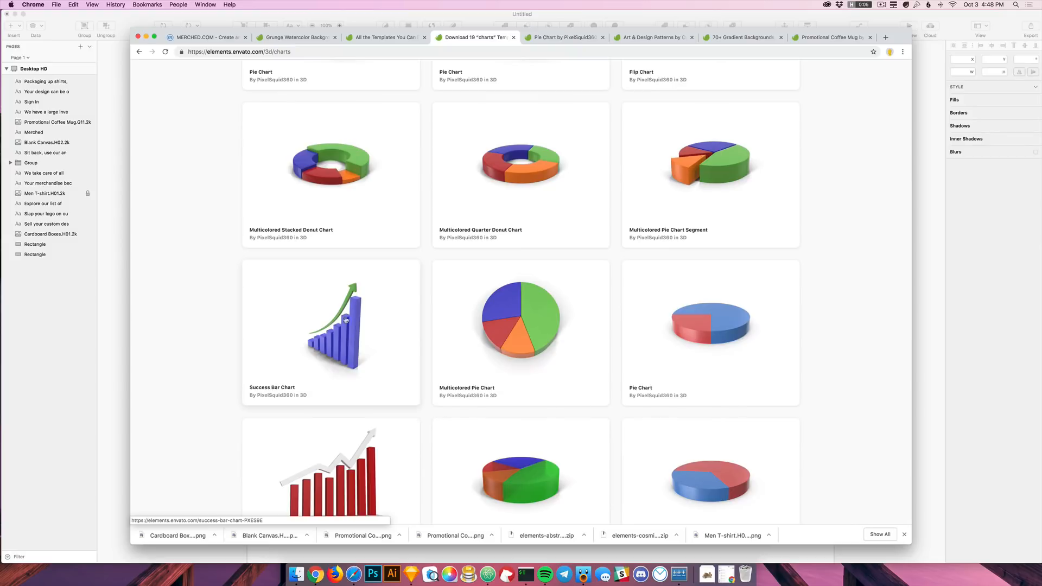
scroll(318, 323, down, 7)
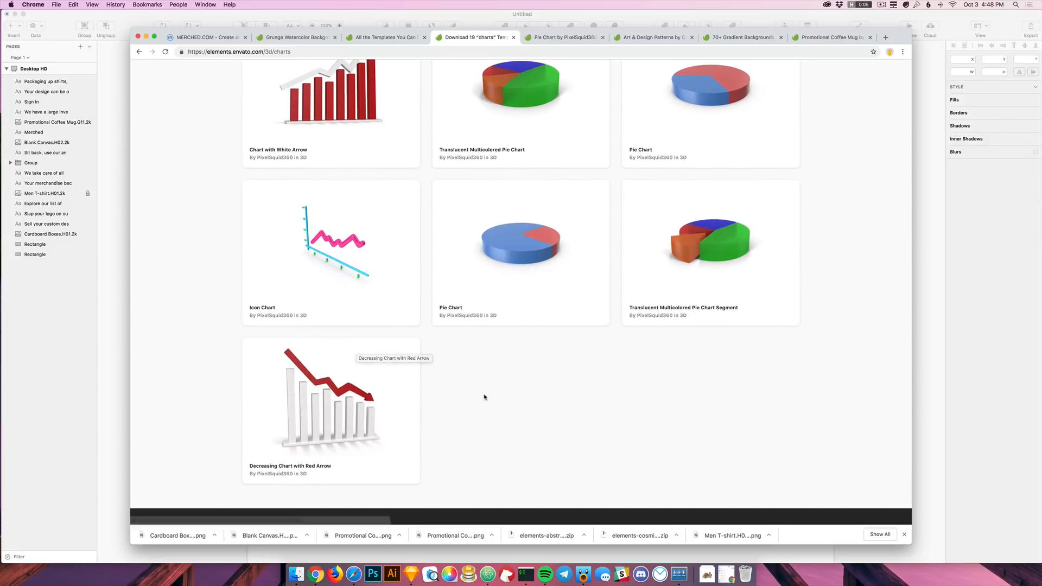
scroll(485, 396, down, 2)
scroll(477, 391, up, 6)
scroll(429, 341, up, 4)
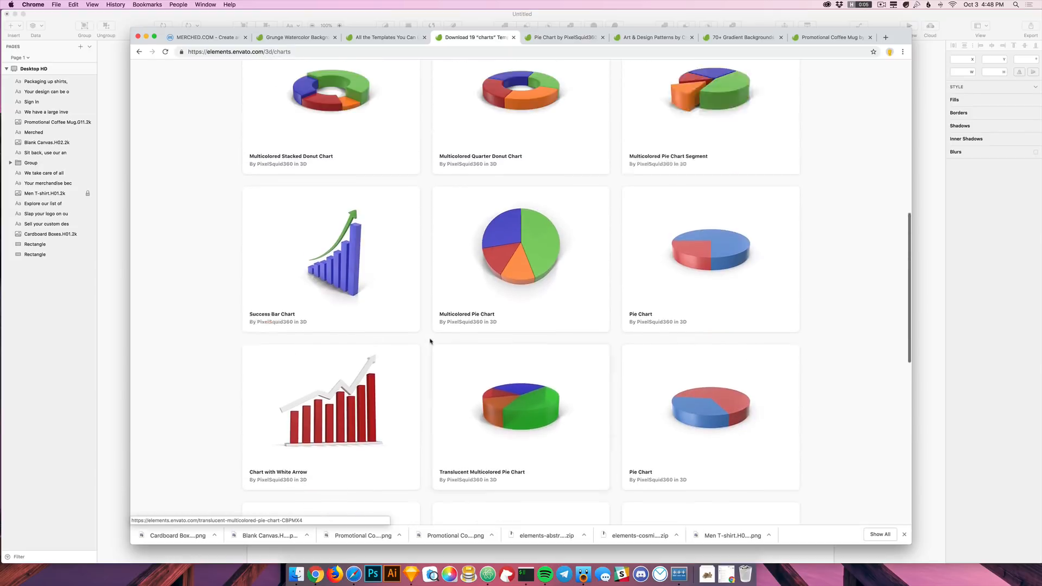
scroll(429, 341, up, 3)
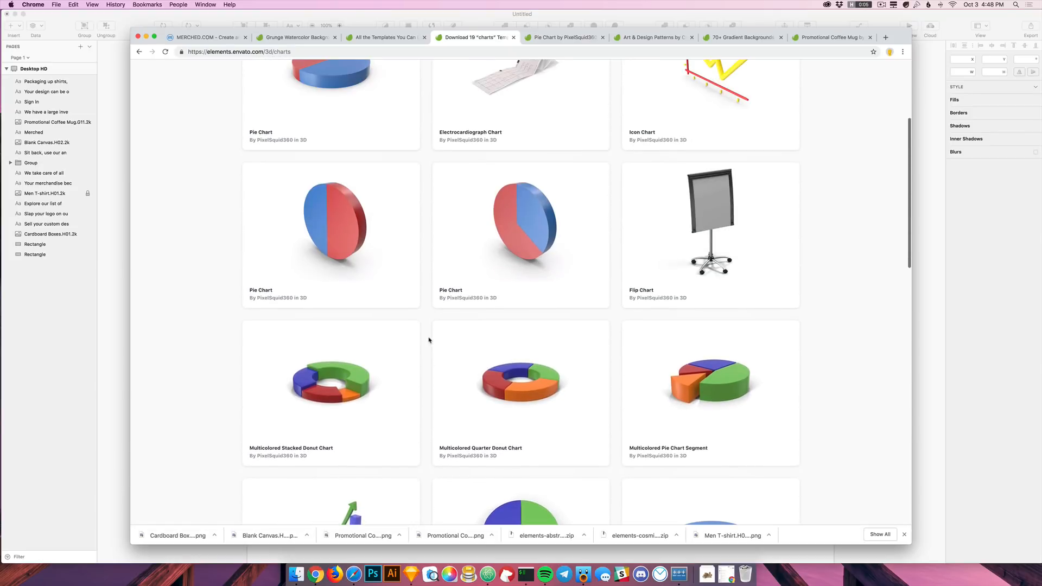
scroll(325, 399, up, 1)
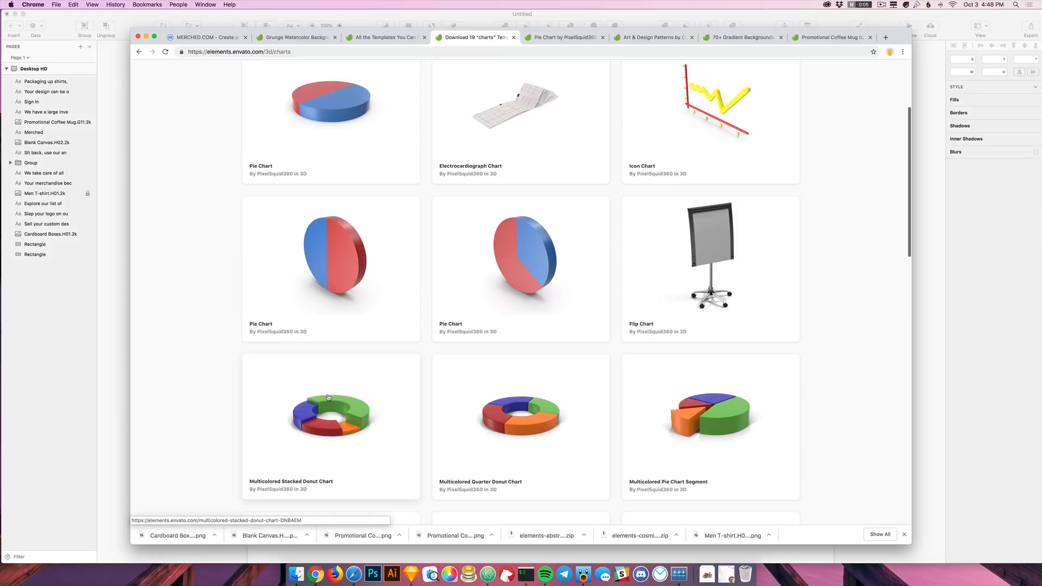
scroll(543, 326, up, 3)
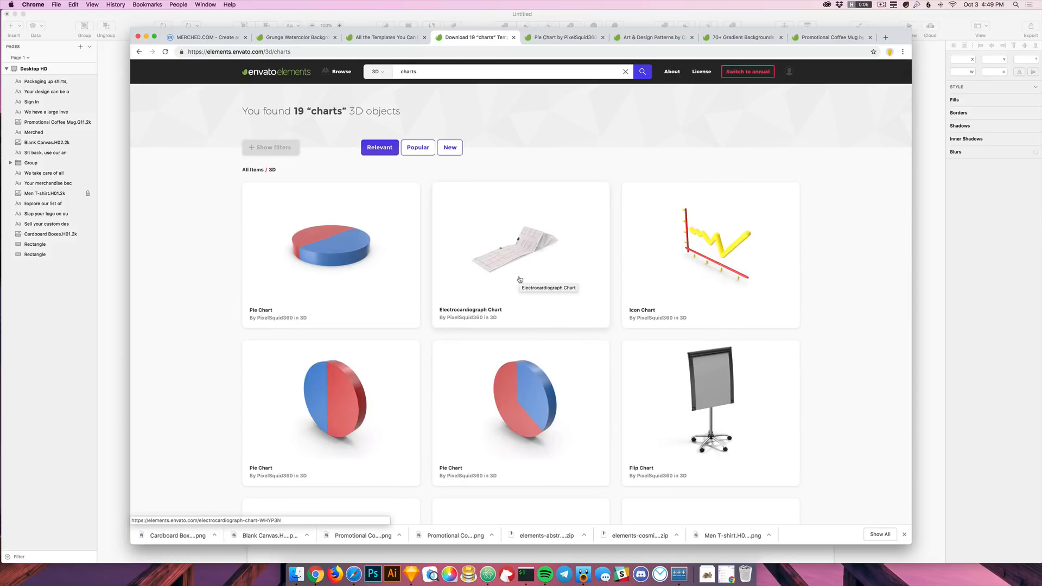
scroll(520, 280, down, 10)
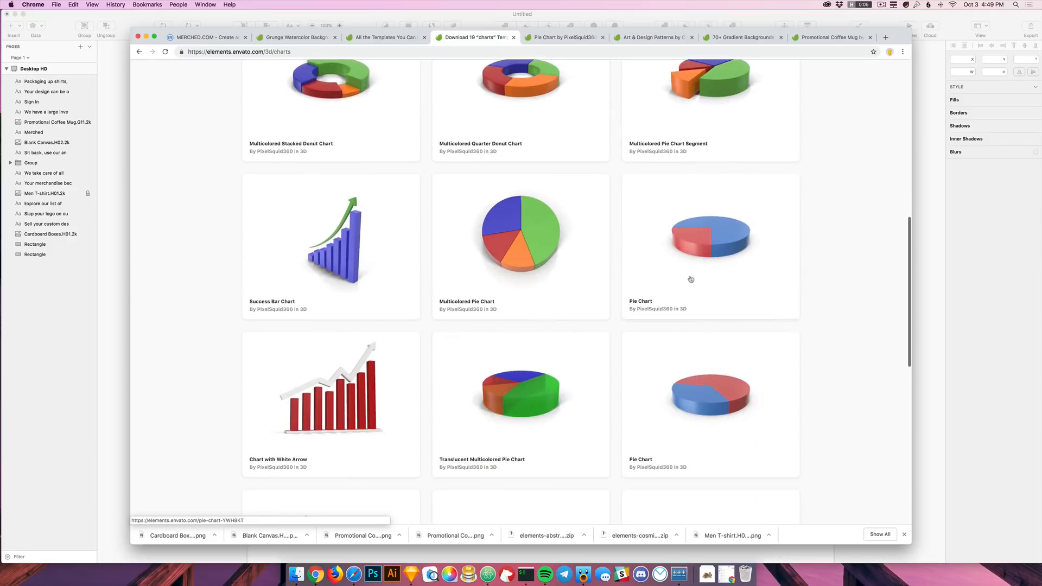
scroll(687, 278, down, 8)
scroll(685, 276, up, 4)
scroll(686, 276, down, 3)
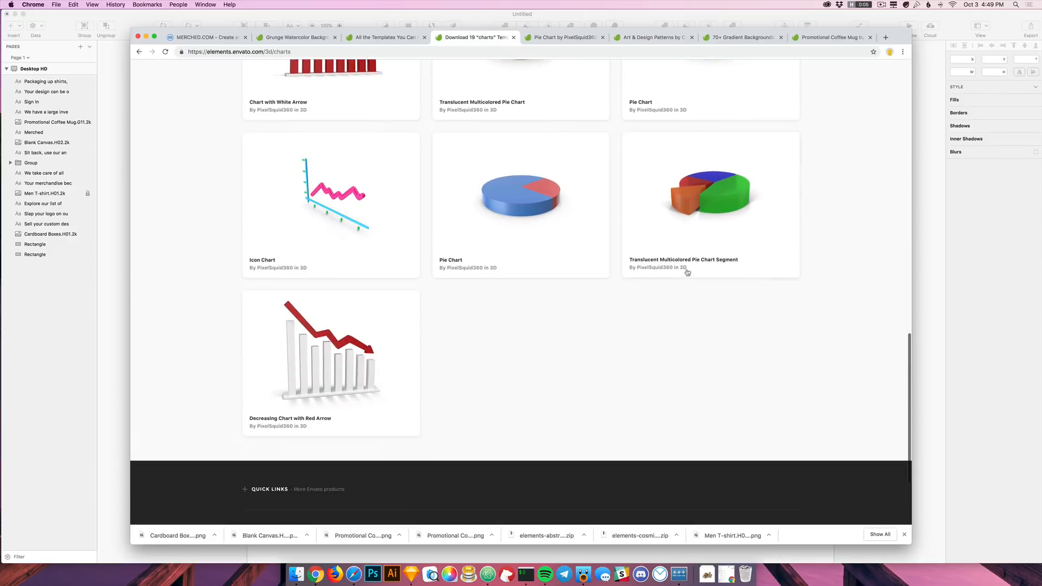
scroll(701, 244, up, 1)
Step: Open Translucent Multicolored Pie Chart Segment, rotate it to a lower viewing angle and download that angle as PNG
click(715, 216)
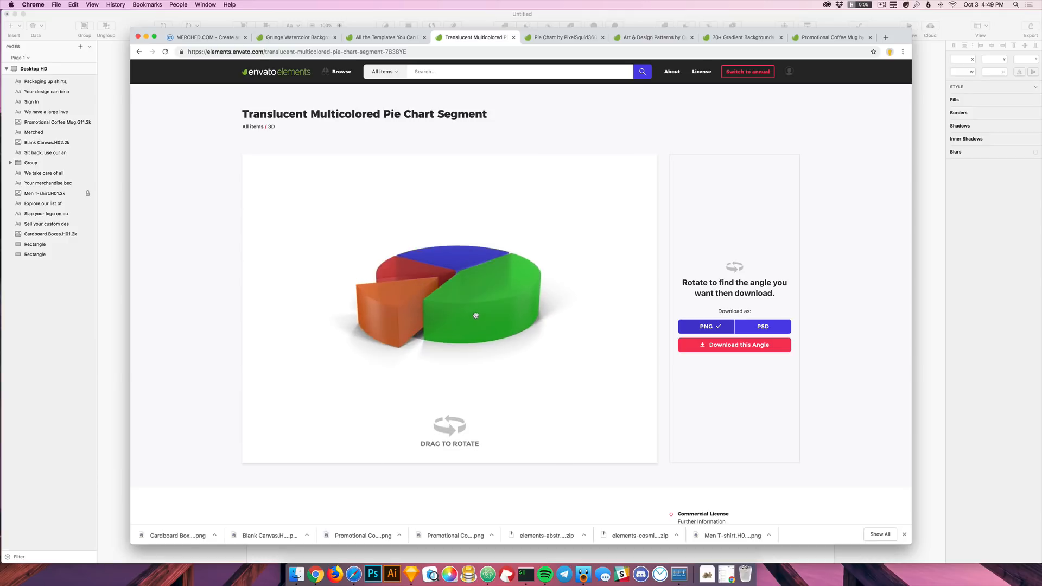
click(735, 344)
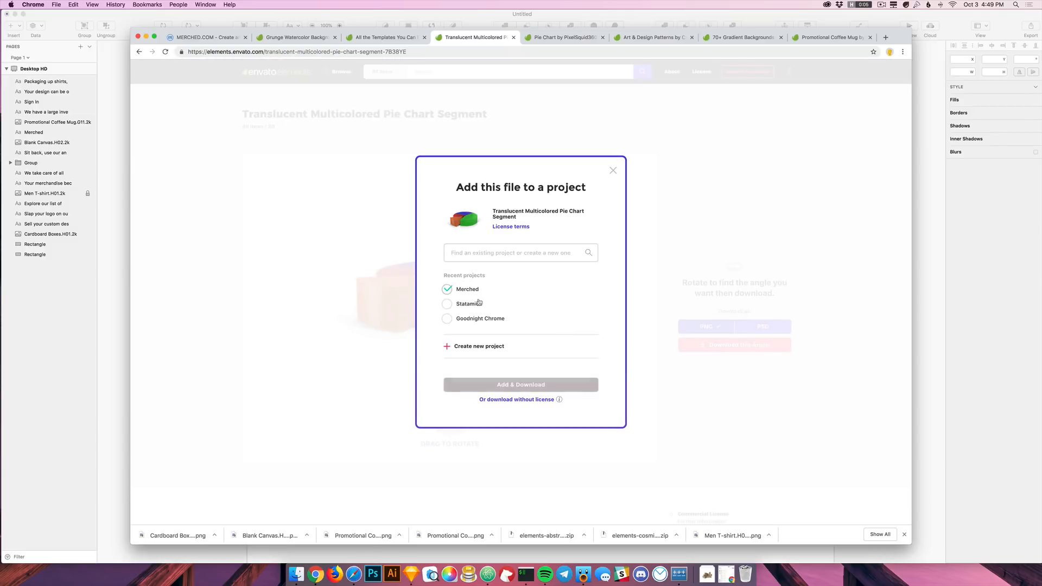
click(553, 402)
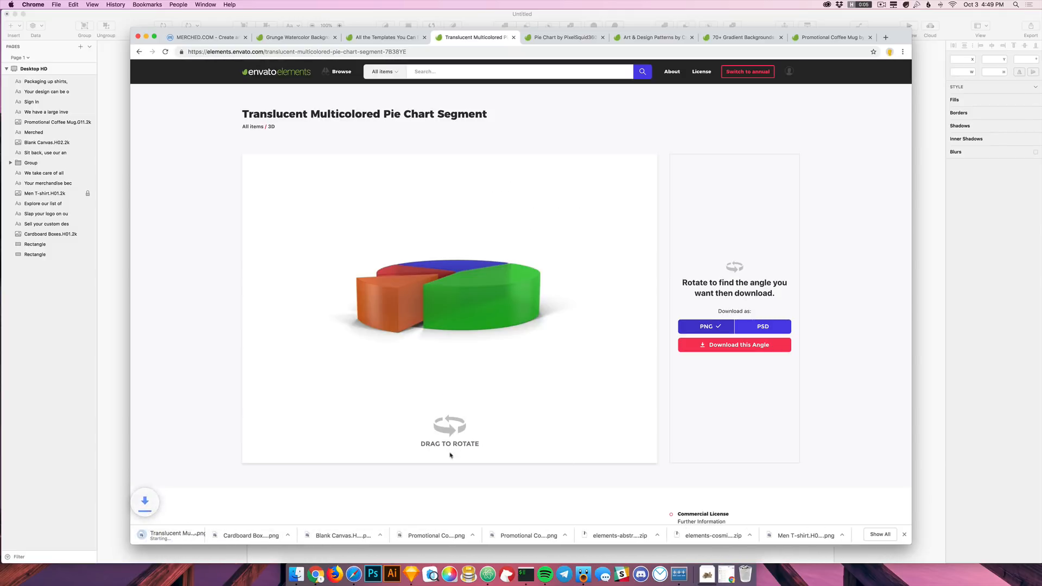
Step: Switch to Sketch, insert the downloaded pie chart PNG on the page and scale it to about 823 px square
key(super+h)
click(717, 574)
drag(717, 543, 467, 269)
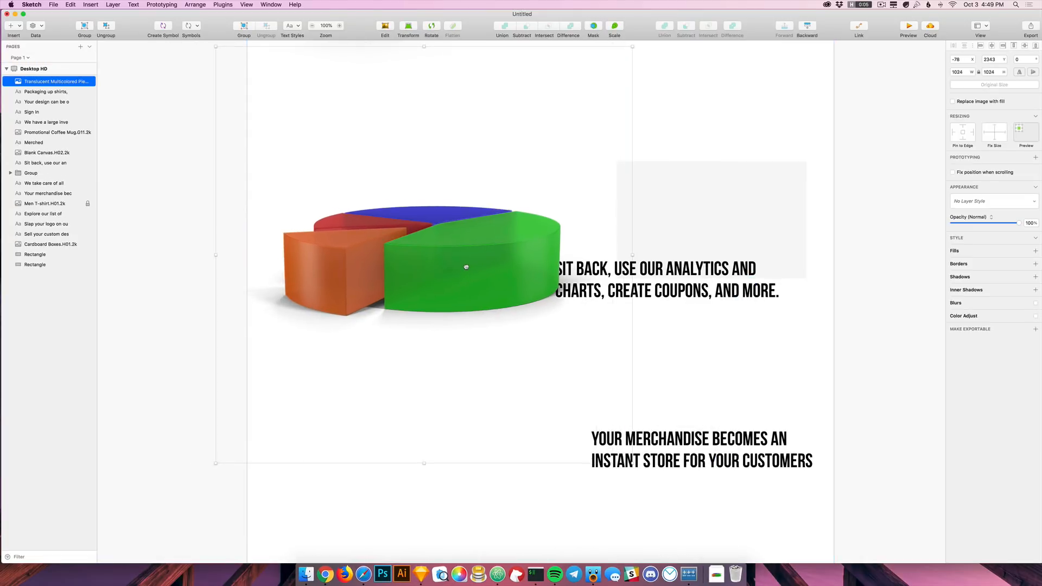
drag(632, 464, 550, 382)
Step: Move the pie chart to the right half, the analytics heading to the left half, and the grey placeholder rectangle further down the page
drag(402, 260, 803, 409)
click(606, 270)
shift+click(713, 180)
drag(712, 179, 433, 170)
key(Escape)
drag(456, 246, 335, 171)
drag(326, 222, 590, 566)
click(493, 390)
Step: Place the analytics heading and pie chart side by side beneath the fulfillment section and shift both slightly down
scroll(492, 392, up, 3)
scroll(490, 391, up, 6)
drag(473, 421, 539, 350)
drag(774, 522, 655, 383)
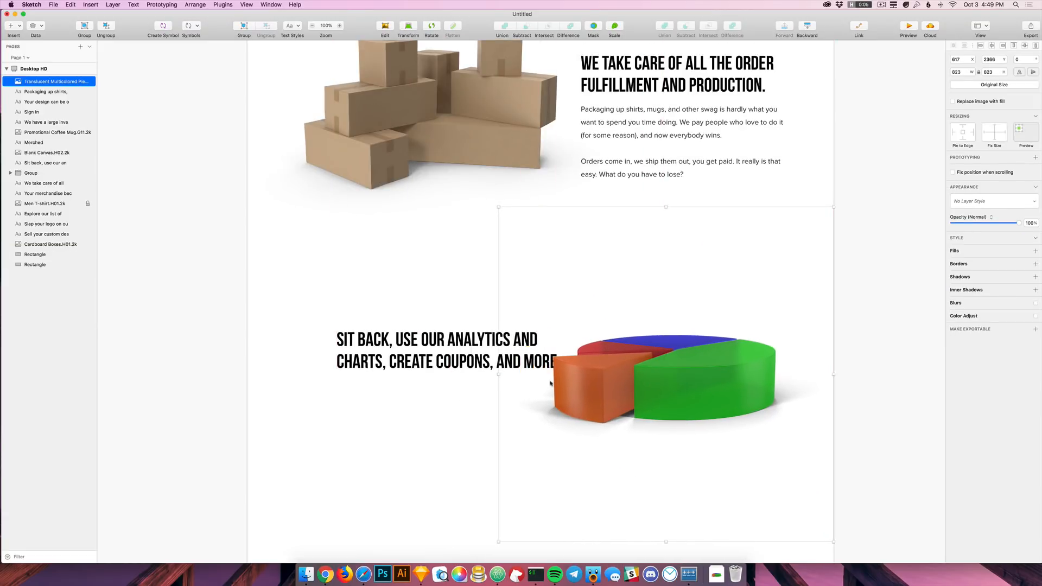
shift+click(464, 361)
drag(640, 278, 640, 325)
click(641, 326)
Step: Shift the "Slap your logo" heading, its paragraph and the product list link together to X 200
scroll(675, 361, up, 10)
scroll(629, 234, down, 8)
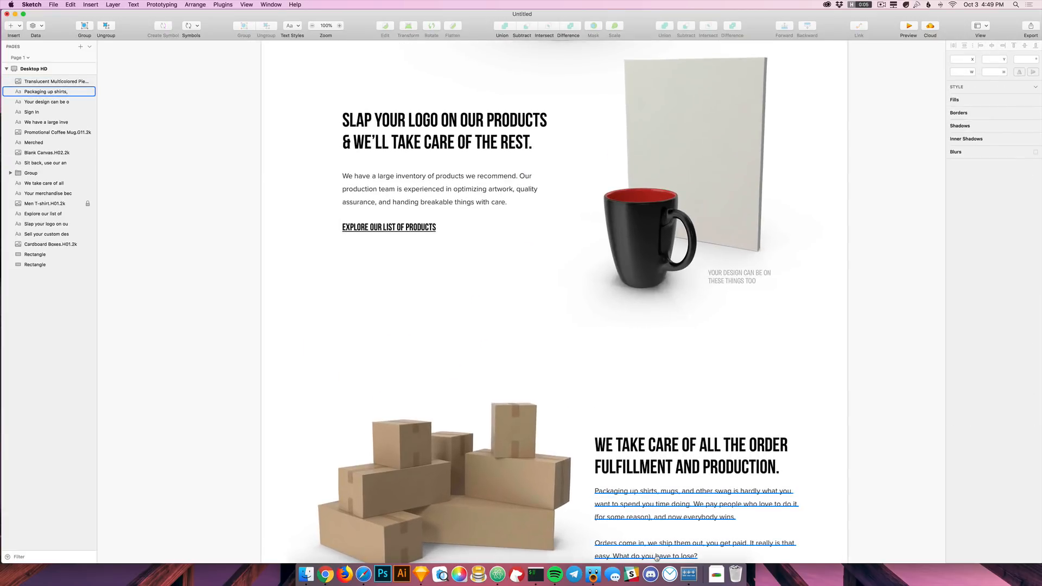
scroll(629, 230, down, 5)
mouse_move(428, 336)
mouse_down()
mouse_move(347, 337)
mouse_move(416, 338)
mouse_up()
scroll(416, 339, up, 15)
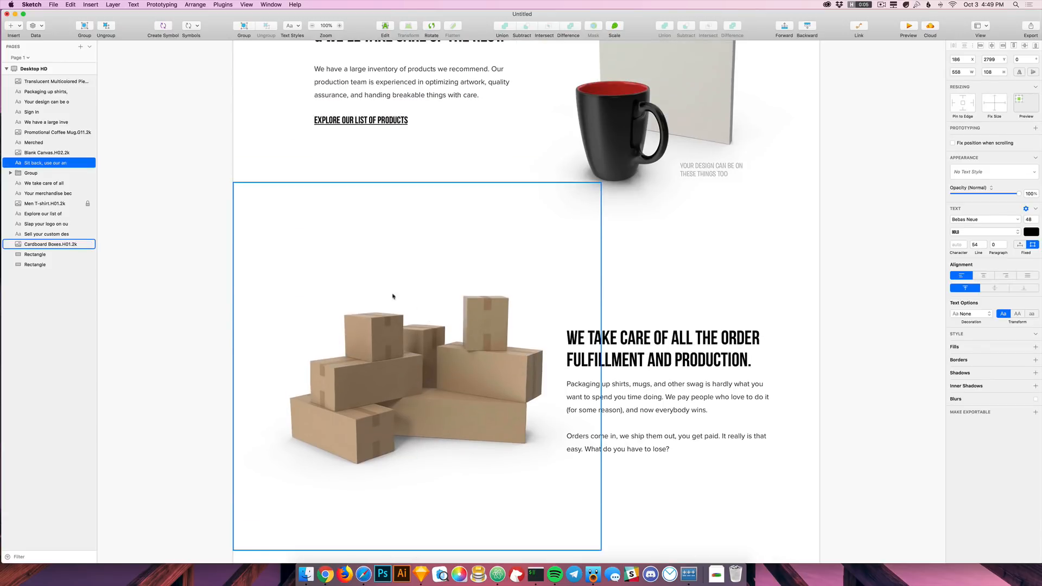
click(331, 100)
key(alt)
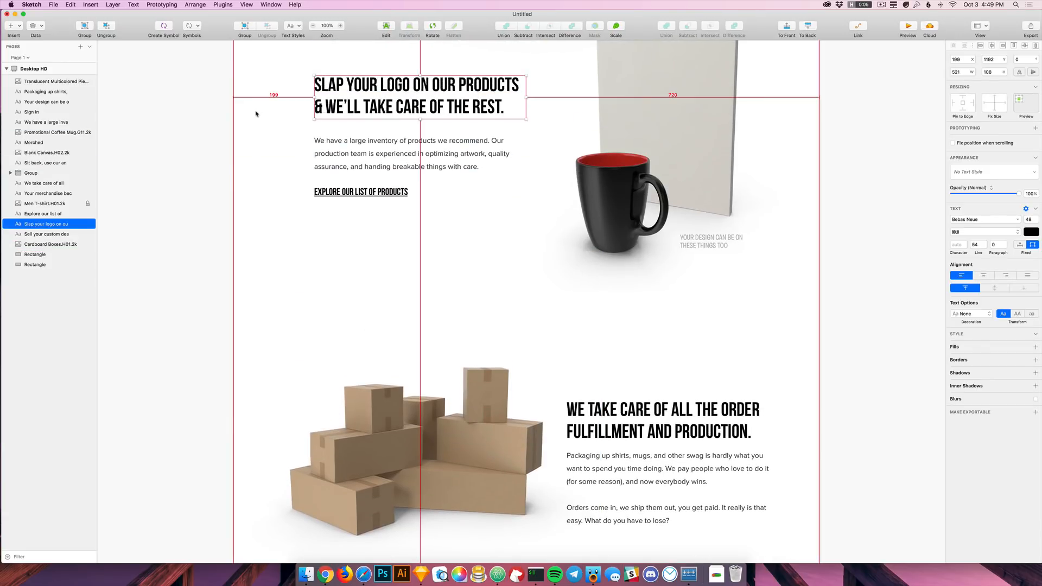
drag(365, 238, 328, 101)
key(Right)
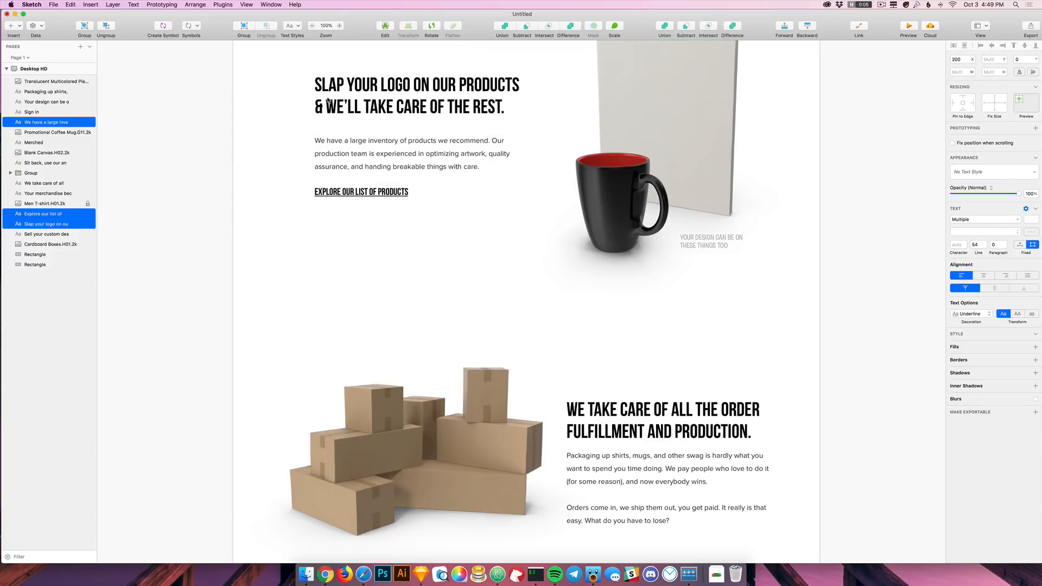
Step: Nudge the "Sit back, use our analytics" heading right to X 200, in line with the products section text
scroll(280, 285, down, 14)
click(380, 356)
key(alt)
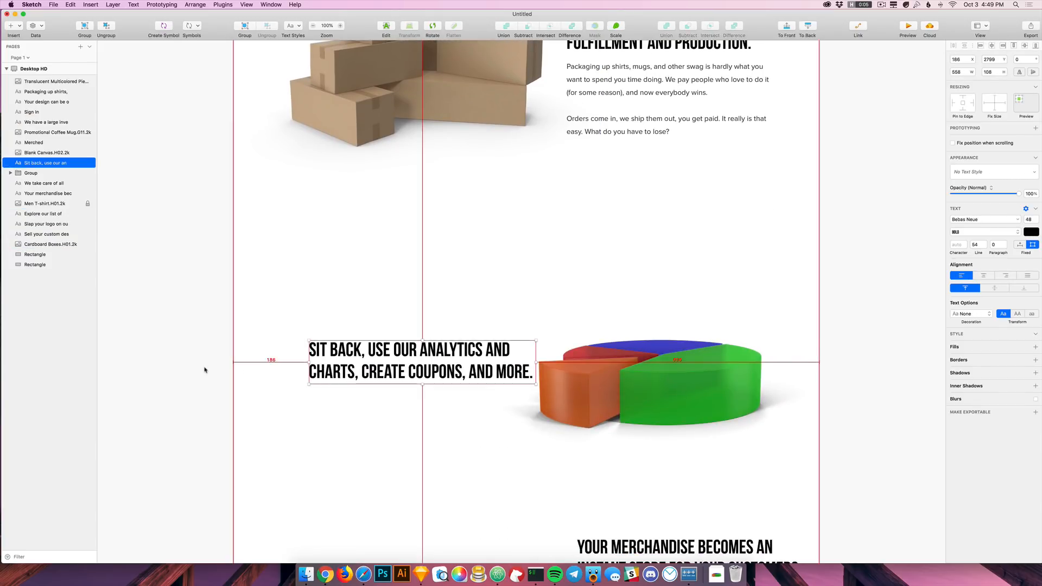
key(Right)
key(Right)
key(Right)
key(Right)
key(Right)
key(Right)
key(Right)
key(Right)
key(Right)
key(Right)
key(Right)
key(Right)
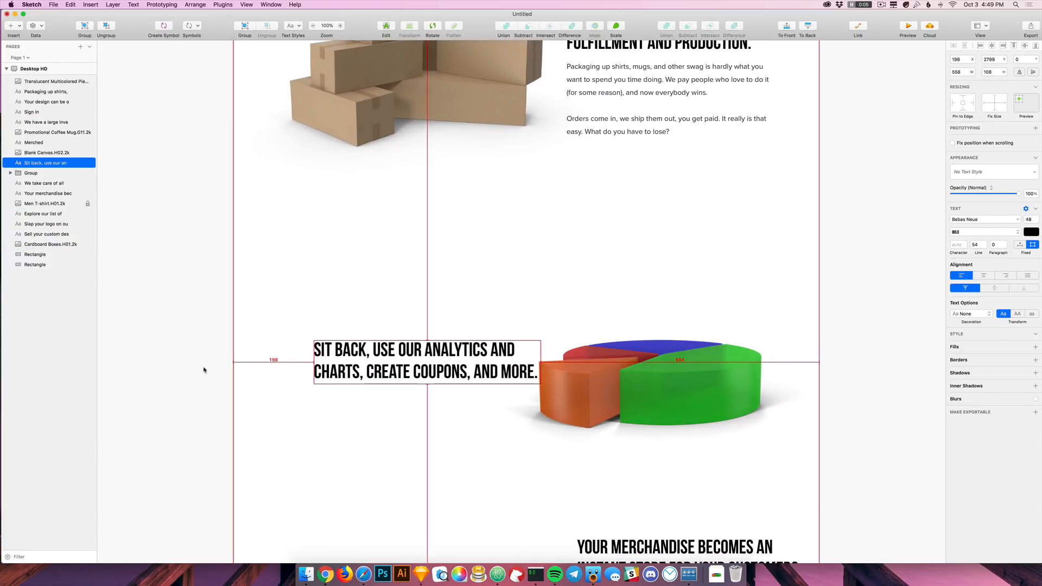
Step: Shrink the pie chart image slightly and reposition it to the right of the analytics heading
drag(718, 404, 737, 400)
scroll(845, 516, down, 2)
drag(839, 489, 798, 455)
click(847, 426)
drag(725, 306, 730, 305)
click(907, 421)
Step: Copy the "We have a large inventory" paragraph and place the copy below the analytics heading at X 200, Y 2944
scroll(826, 379, down, 3)
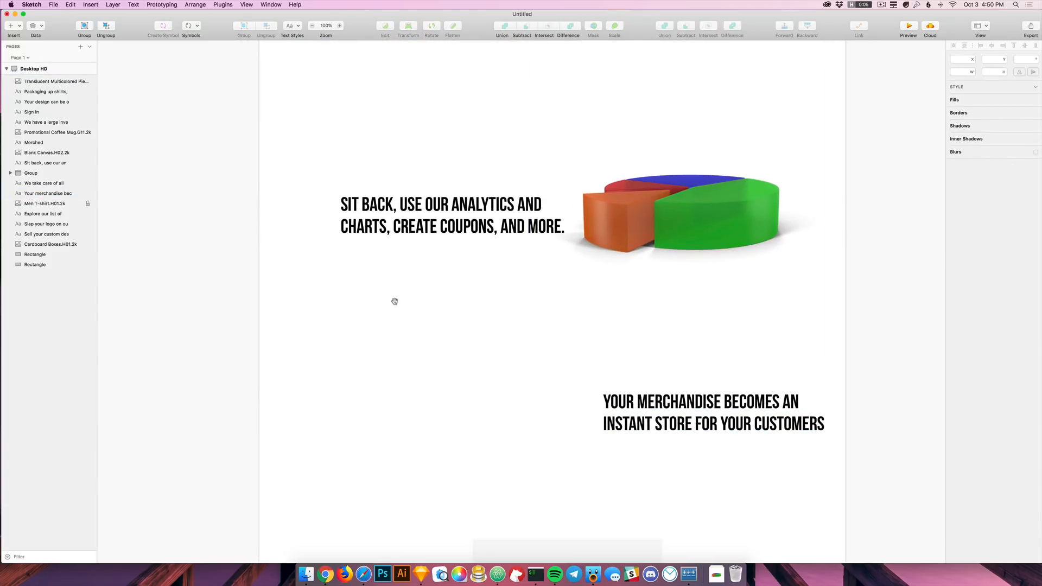
scroll(414, 300, up, 12)
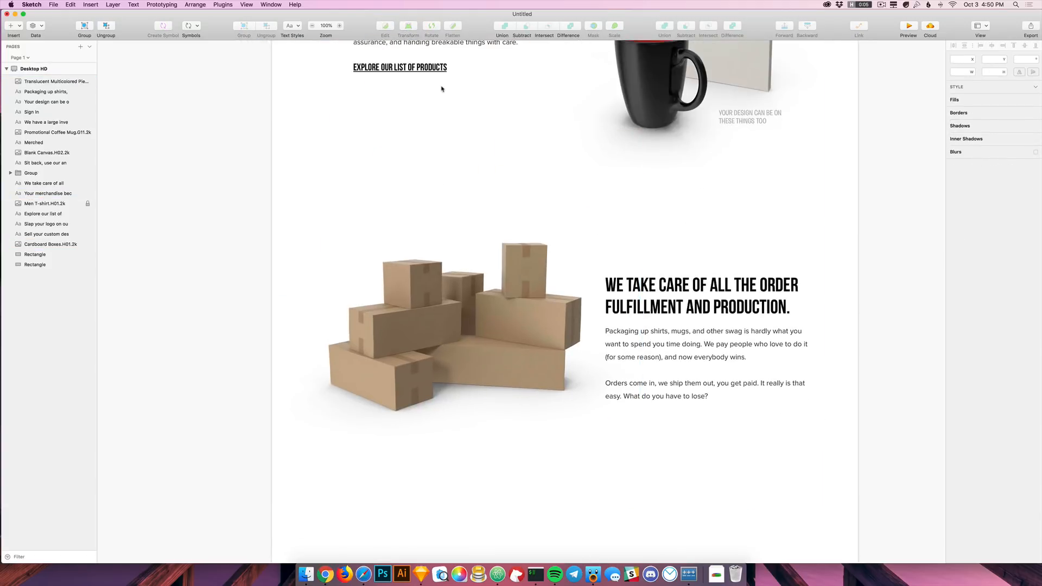
scroll(453, 228, up, 2)
click(487, 109)
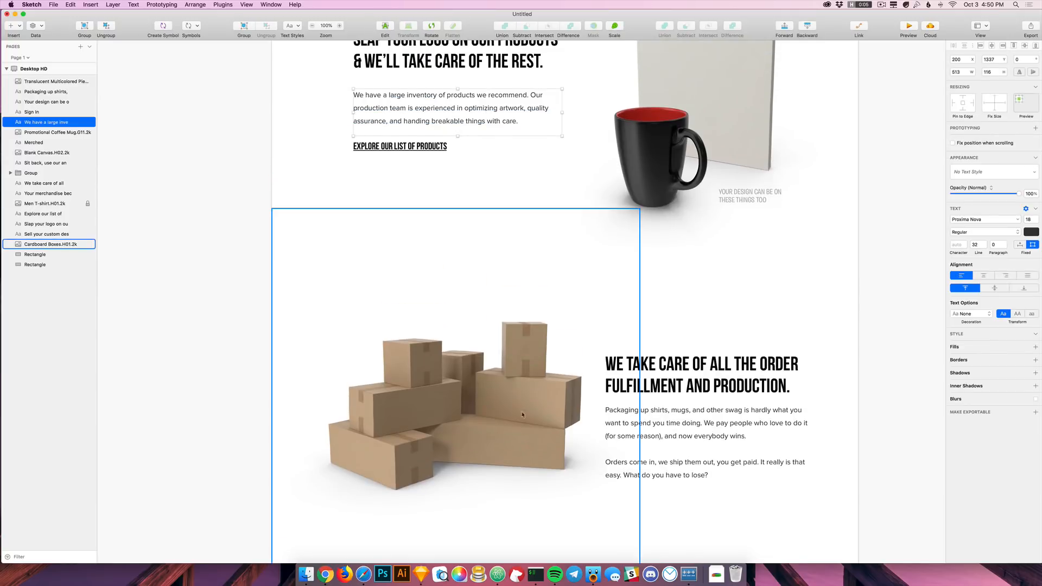
scroll(532, 387, down, 14)
scroll(489, 307, down, 2)
scroll(477, 326, up, 6)
click(435, 374)
key(super+v)
drag(541, 319, 433, 385)
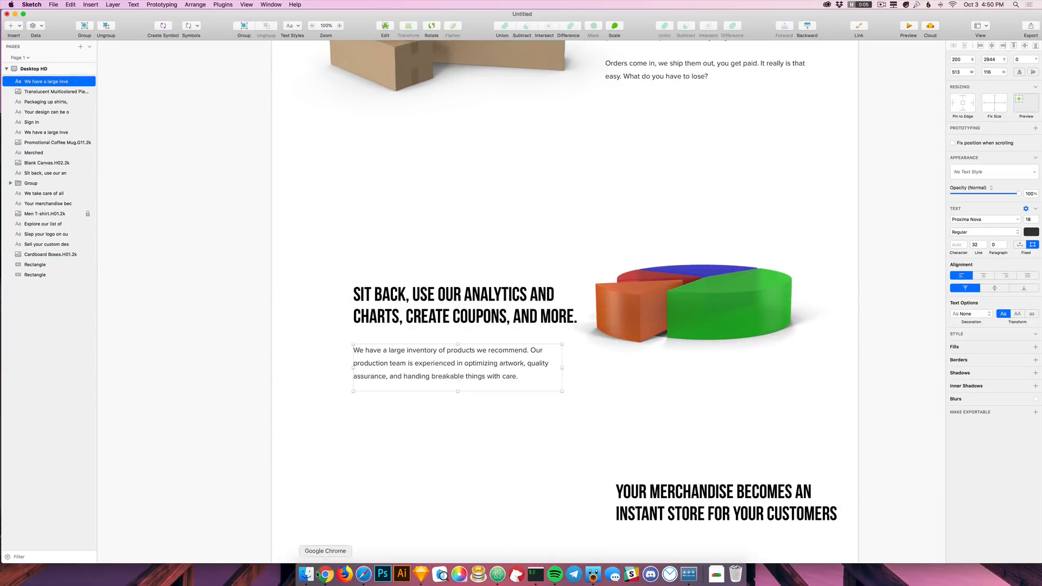
Step: Replace the copied paragraph's text with the Marketing Tools description copied from merched.com in Chrome
click(325, 574)
key(super+1)
scroll(623, 349, down, 3)
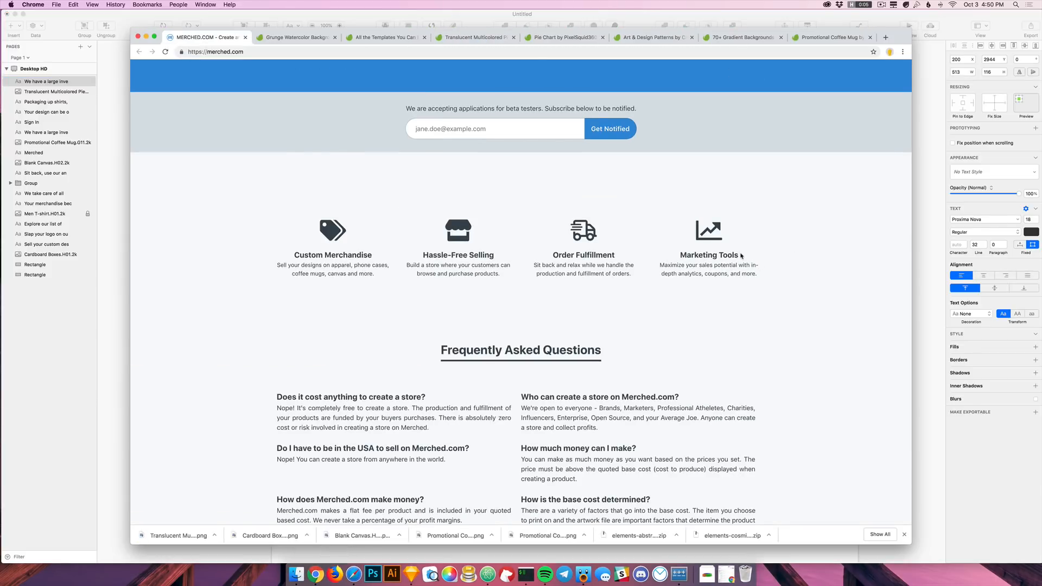
click(655, 273)
drag(711, 273, 759, 276)
key(super+c)
key(super+Tab)
double_click(473, 369)
key(super+a)
key(super+v)
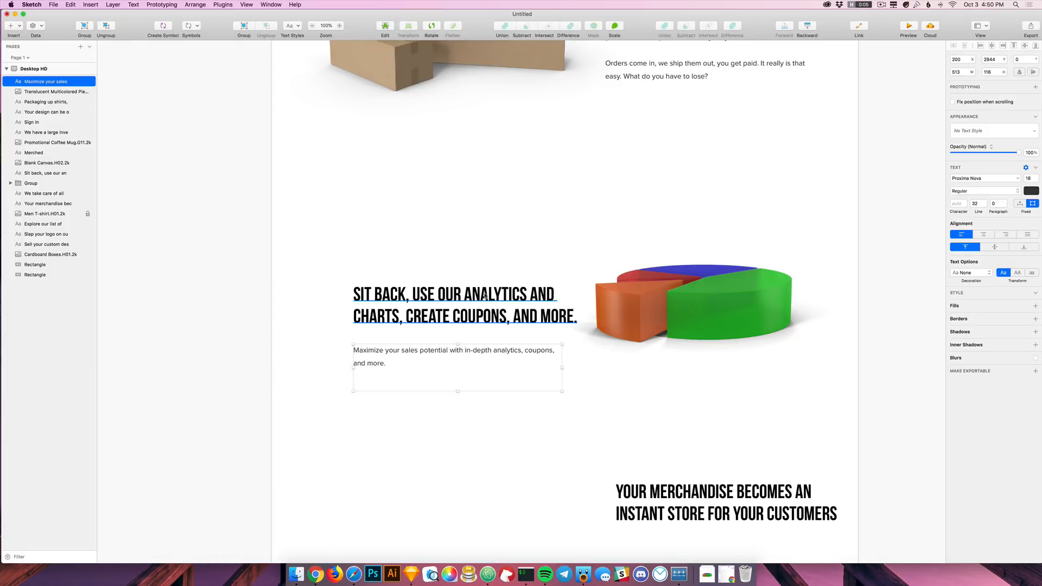
Step: Reword the analytics heading to "Sit back, use our marketing tools to maximize your sales."
double_click(485, 295)
text(marketing tools)
key(super+Tab)
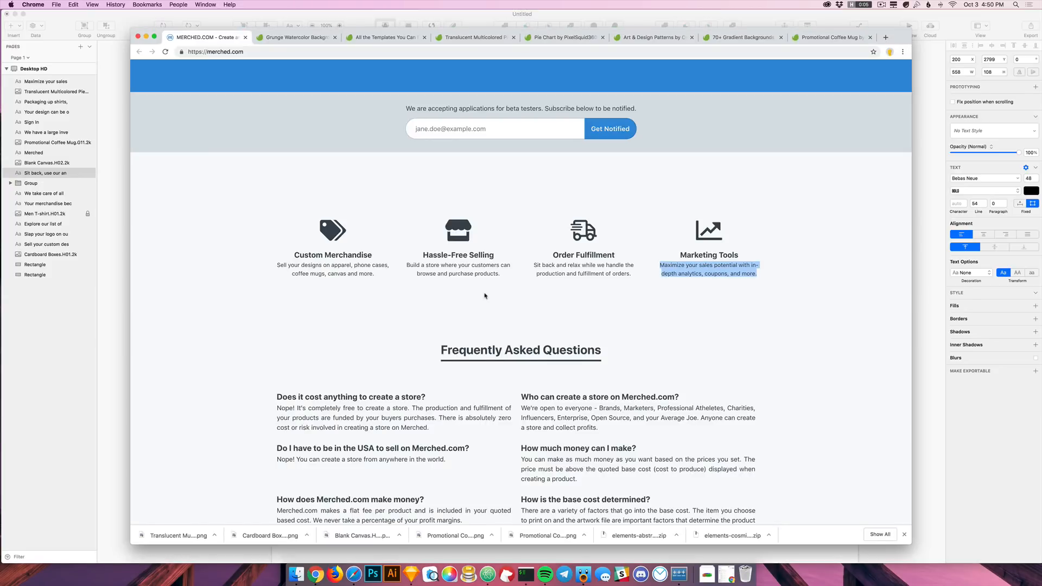
key(super+Tab)
text(to maxi)
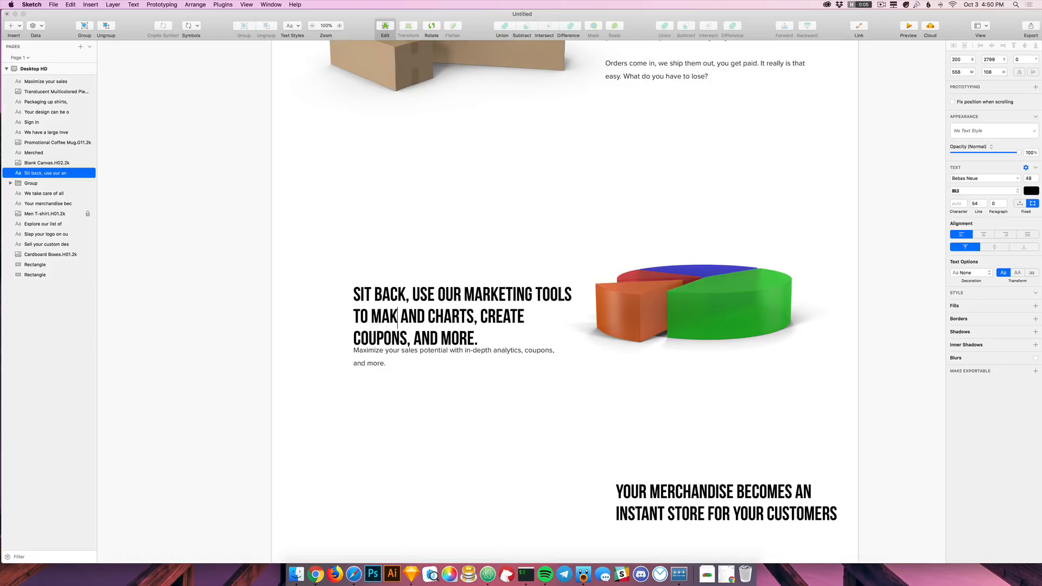
text(mize your sales)
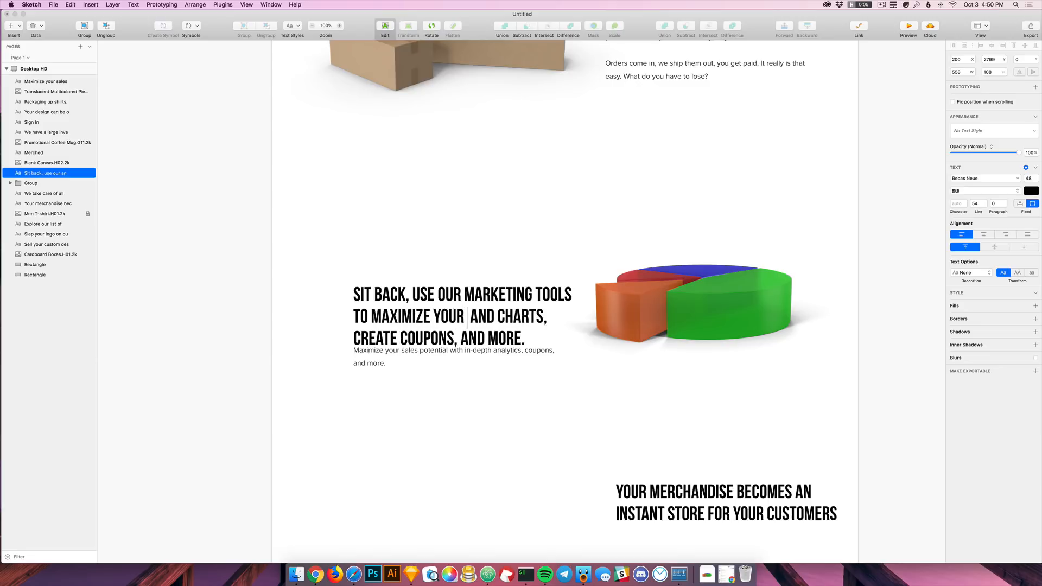
key(shift+super+Down)
key(BackSpace)
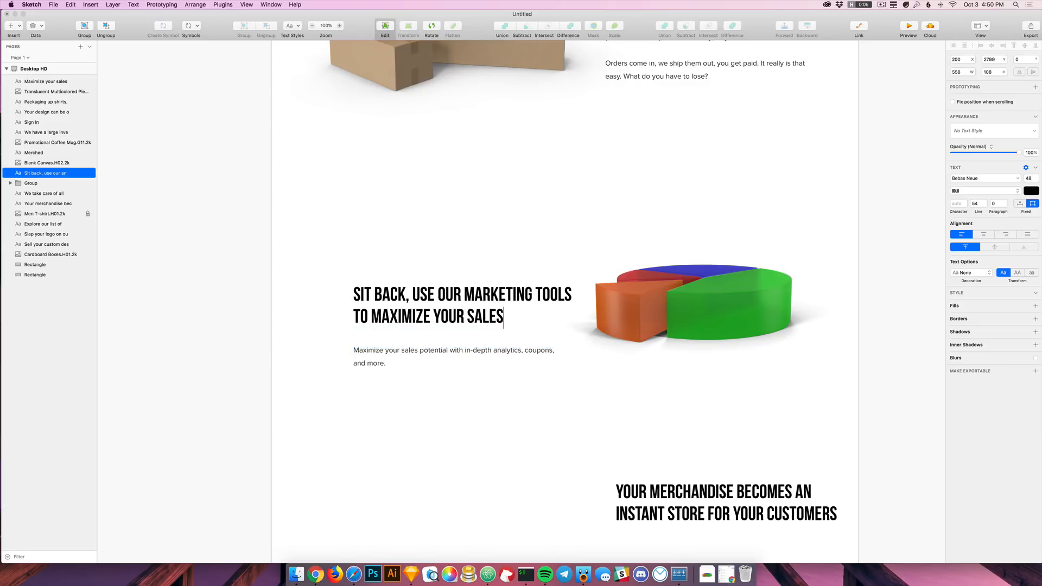
text(.)
key(Escape)
click(505, 387)
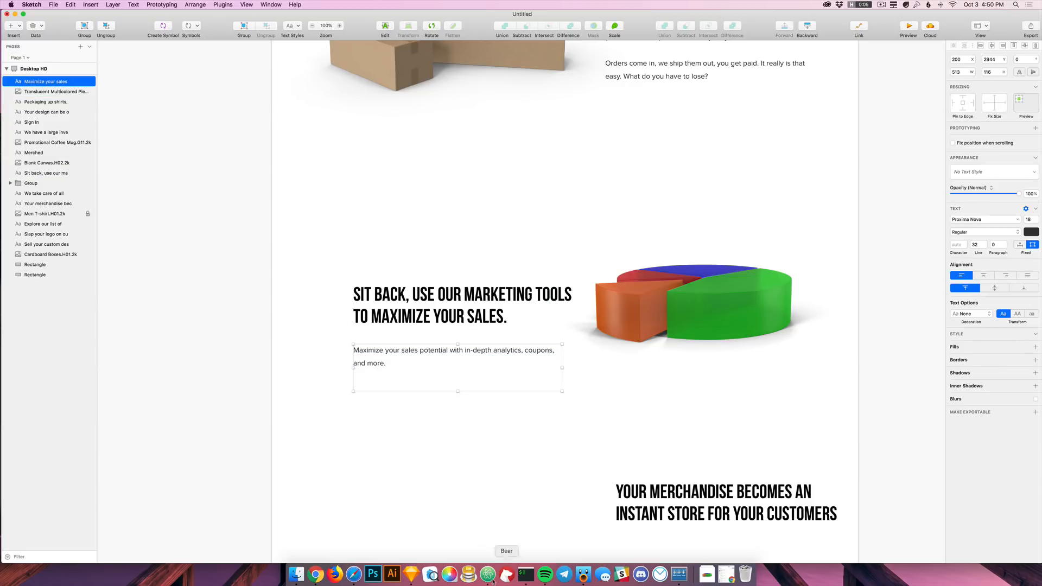
Step: Switch to the Envato Elements page in Chrome and search the 3D items for "coupon"
click(321, 582)
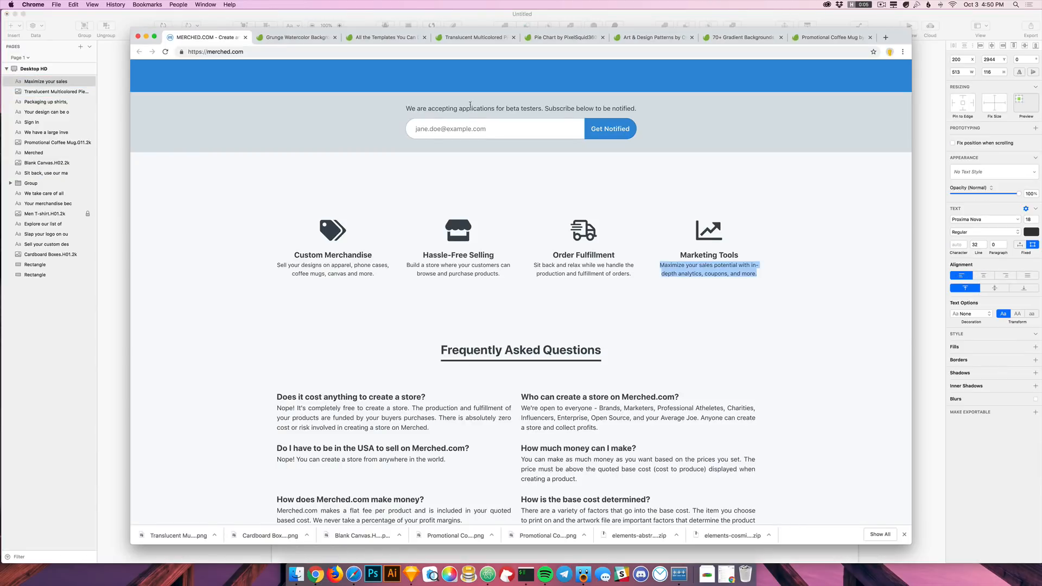
key(ctrl+Tab)
key(ctrl+Tab)
key(ctrl+Tab)
click(488, 76)
text(c)
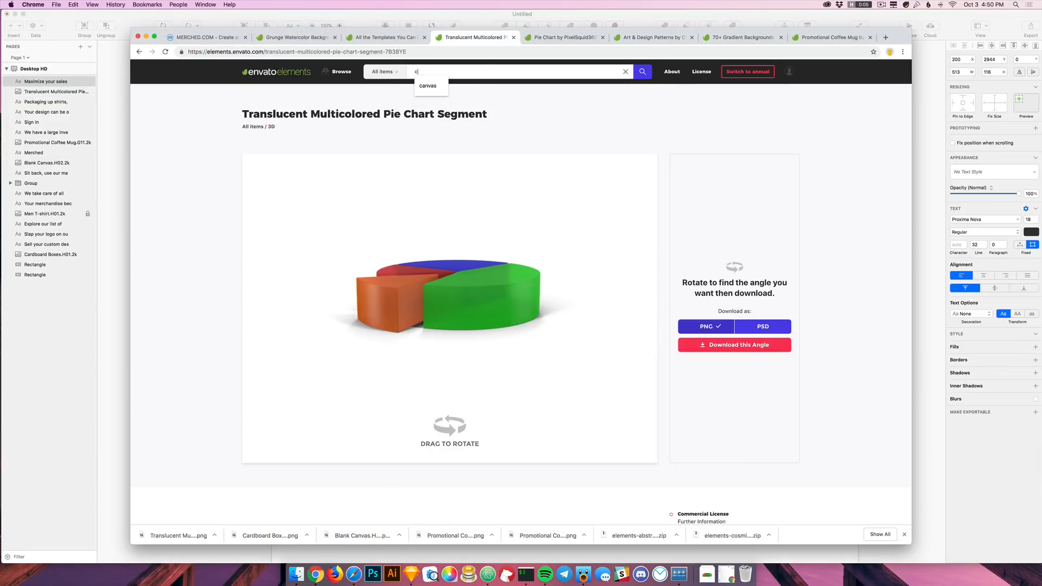
click(383, 71)
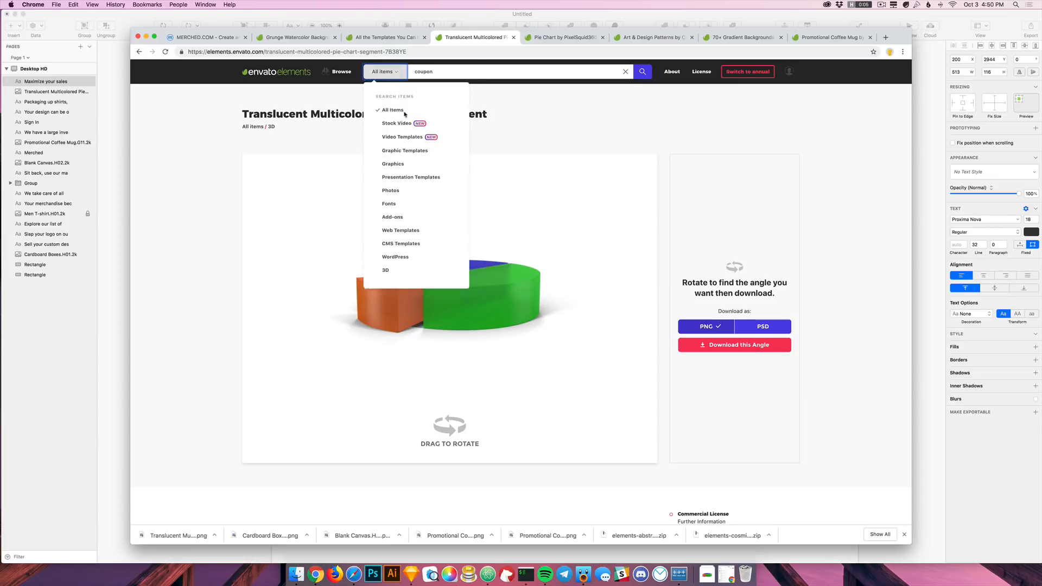
click(387, 278)
key(Return)
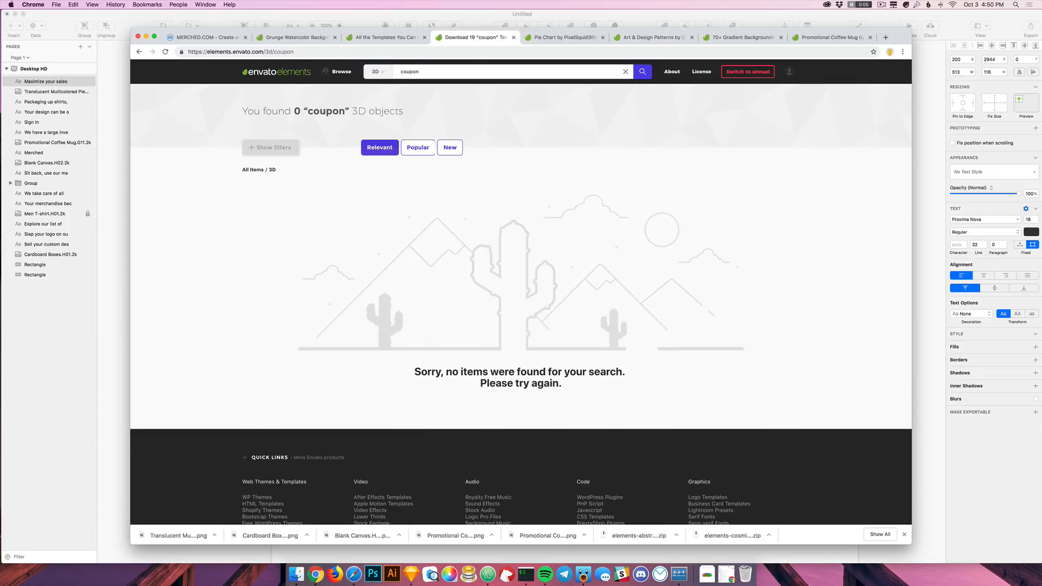
Step: Widen the "coupon" search to all items and look through the results
click(377, 77)
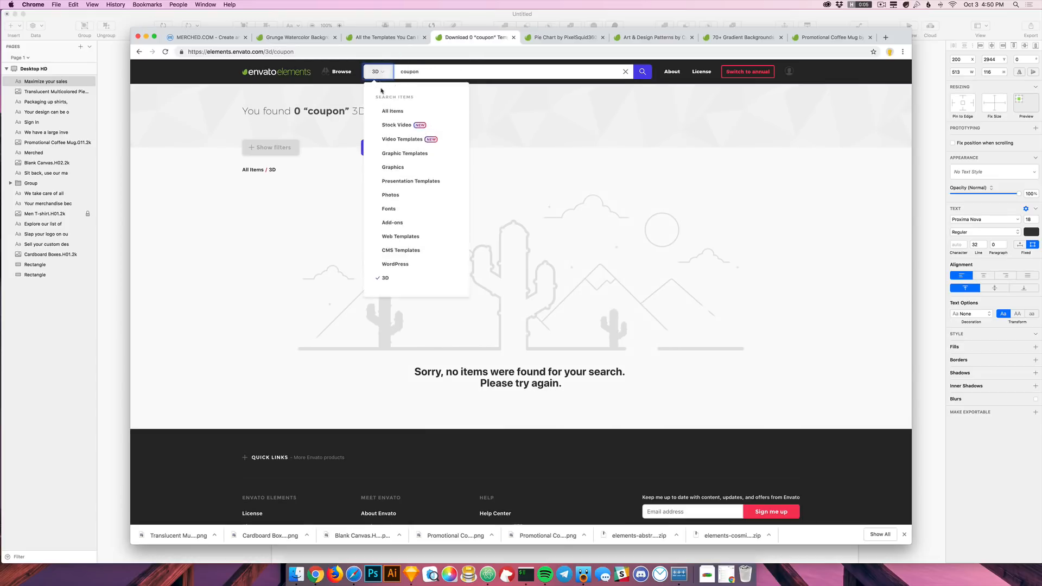
click(642, 72)
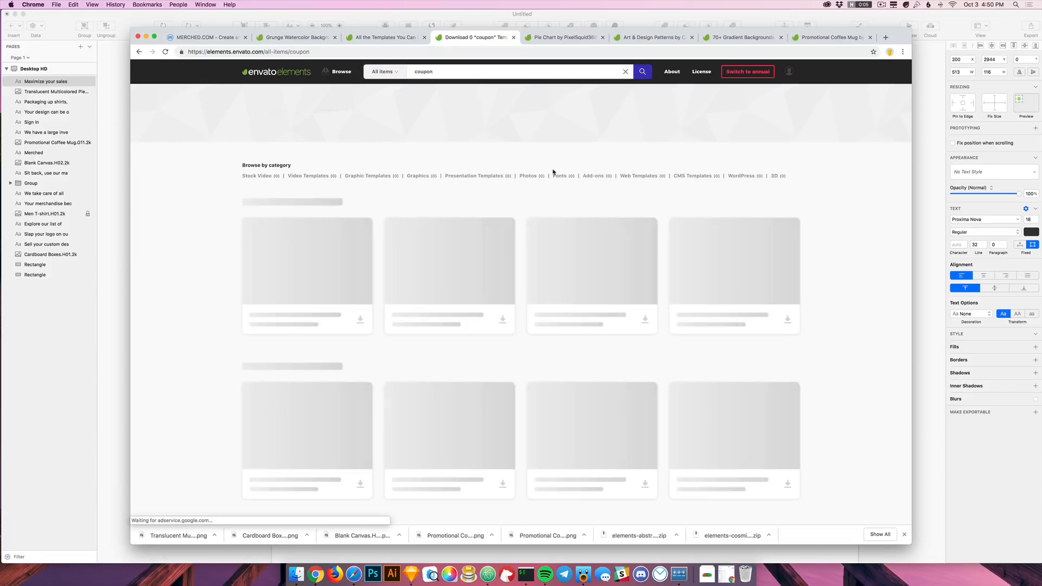
scroll(803, 258, down, 8)
scroll(793, 258, down, 10)
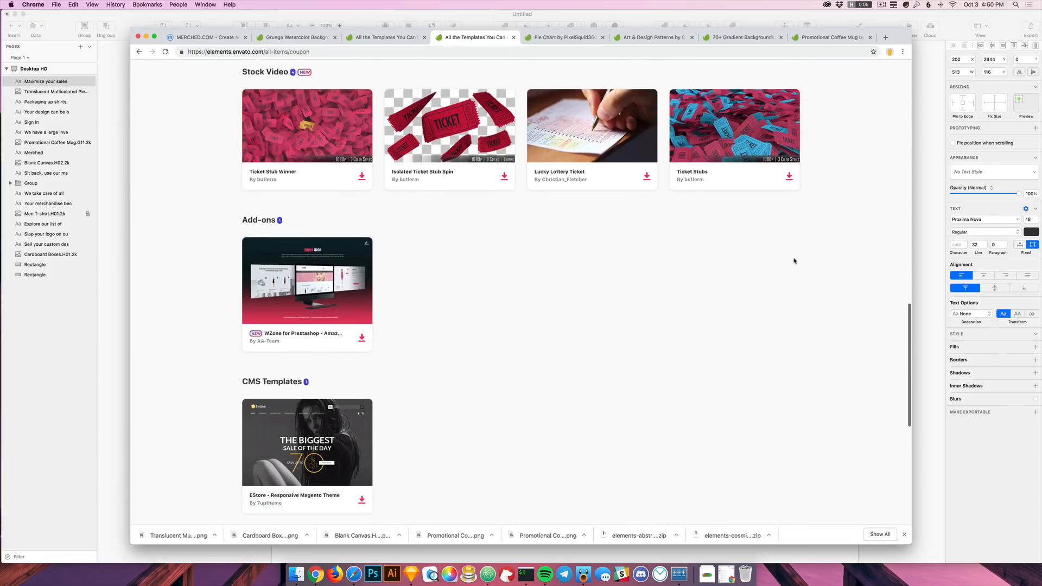
scroll(549, 258, up, 10)
Step: Return to Sketch and replace the start of the marketing paragraph, up to "in-depth", with "Create coupons,"
click(112, 367)
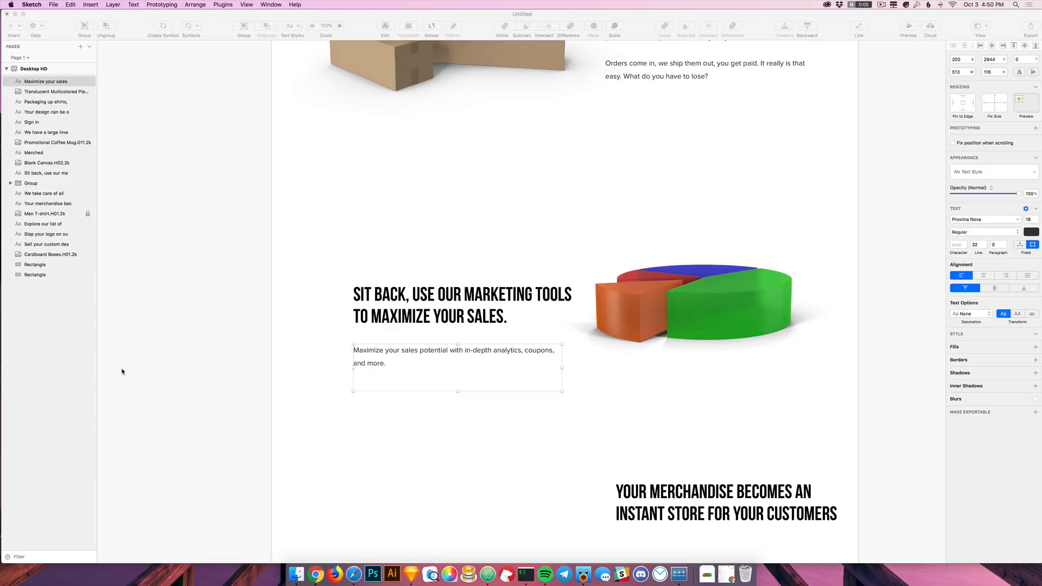
click(479, 358)
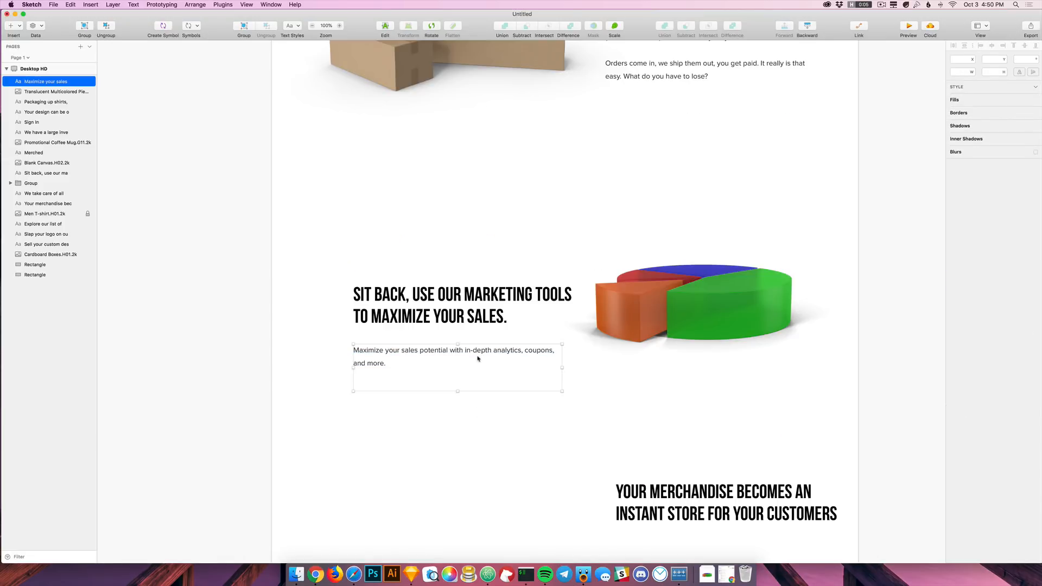
click(315, 574)
key(super+Tab)
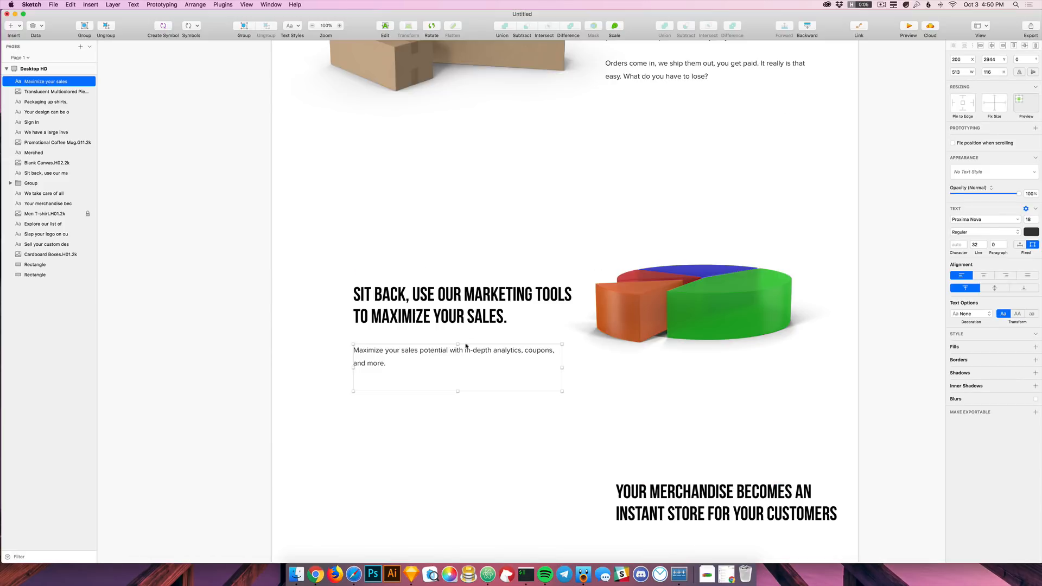
click(471, 315)
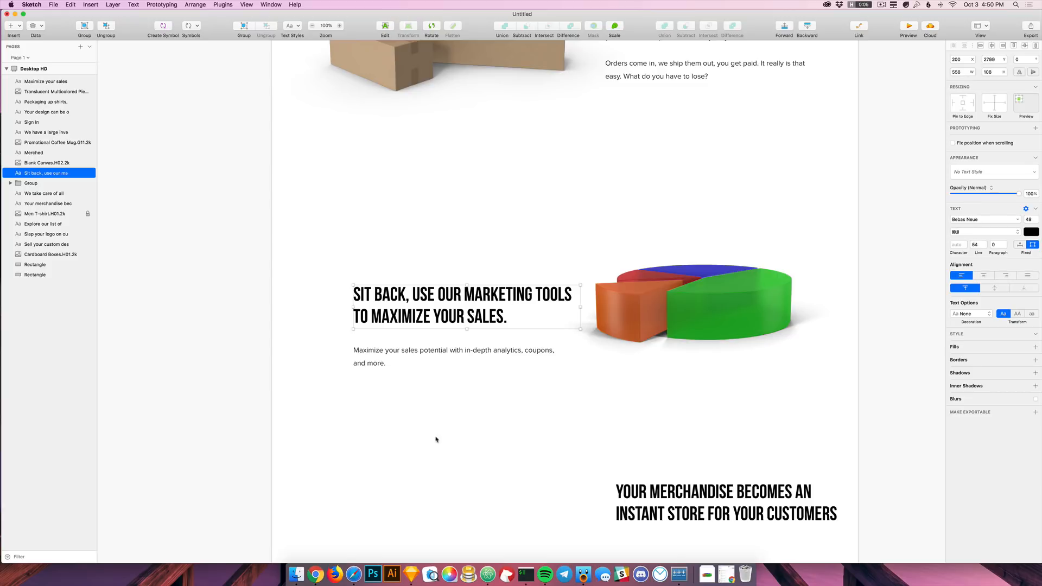
click(444, 356)
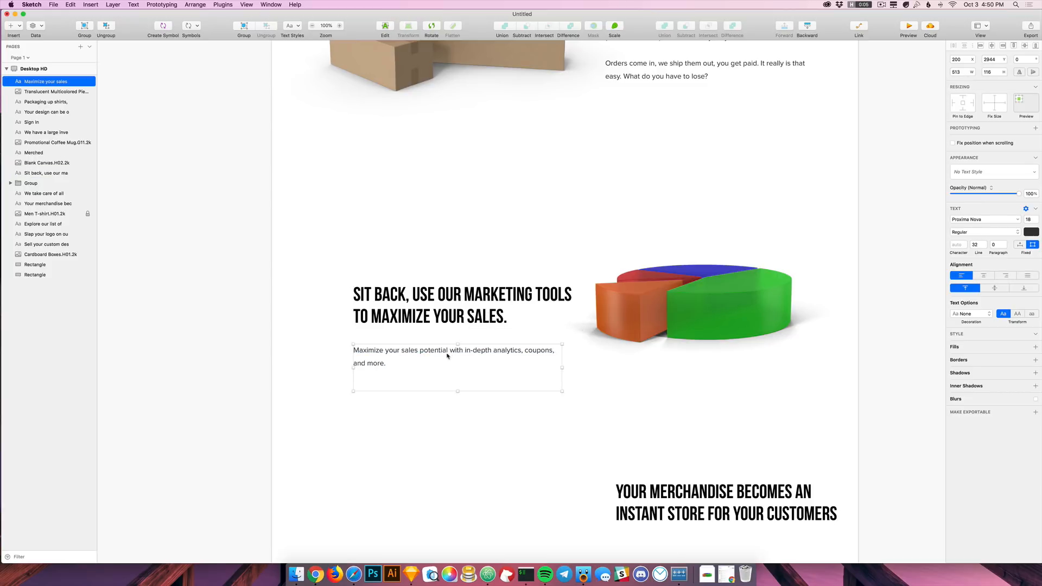
double_click(469, 351)
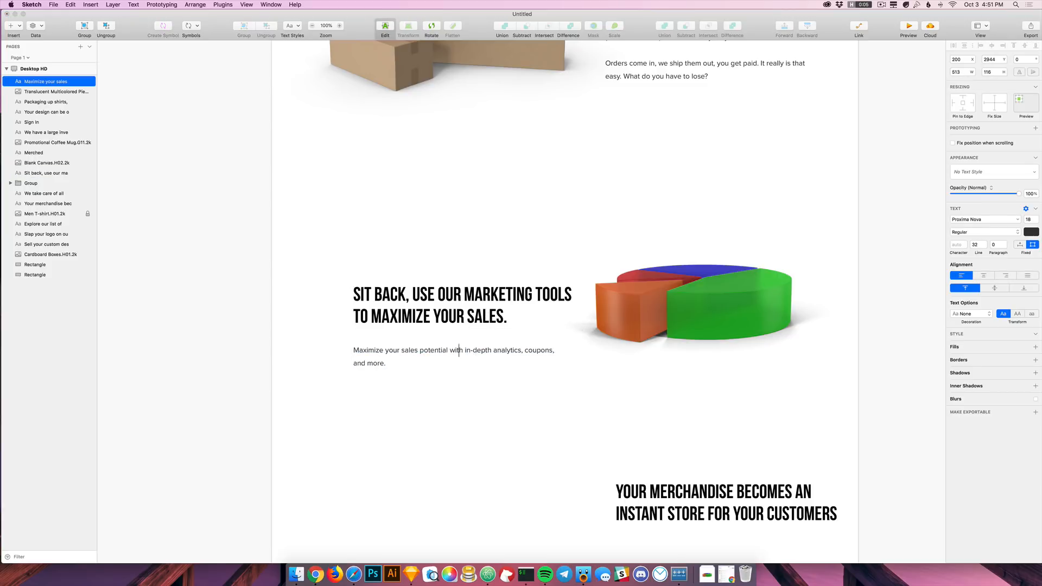
key(super+shift+Left)
text(Create coup[on)
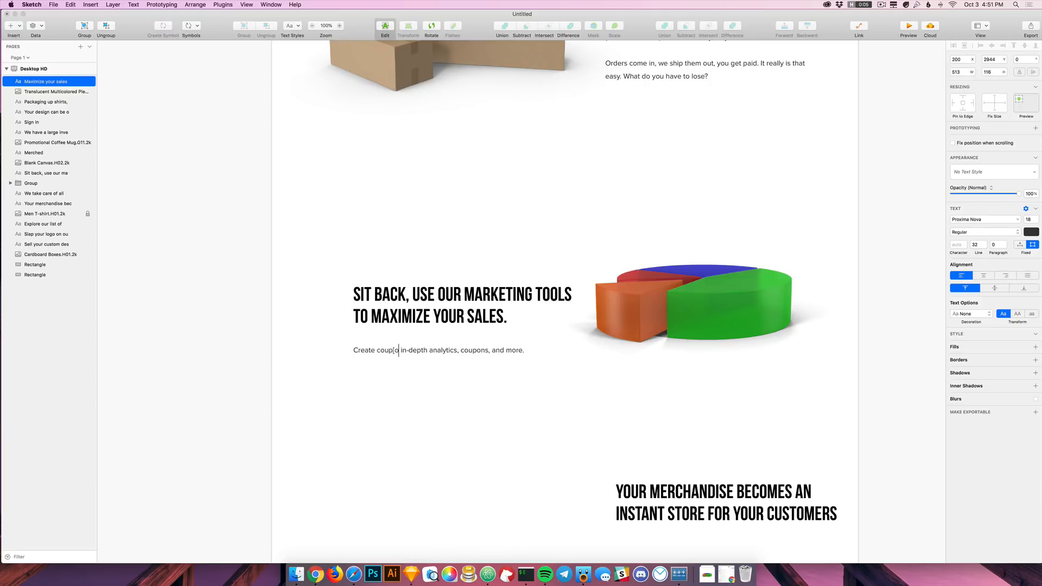
key(BackSpace)
key(BackSpace)
key(BackSpace)
text(ons, )
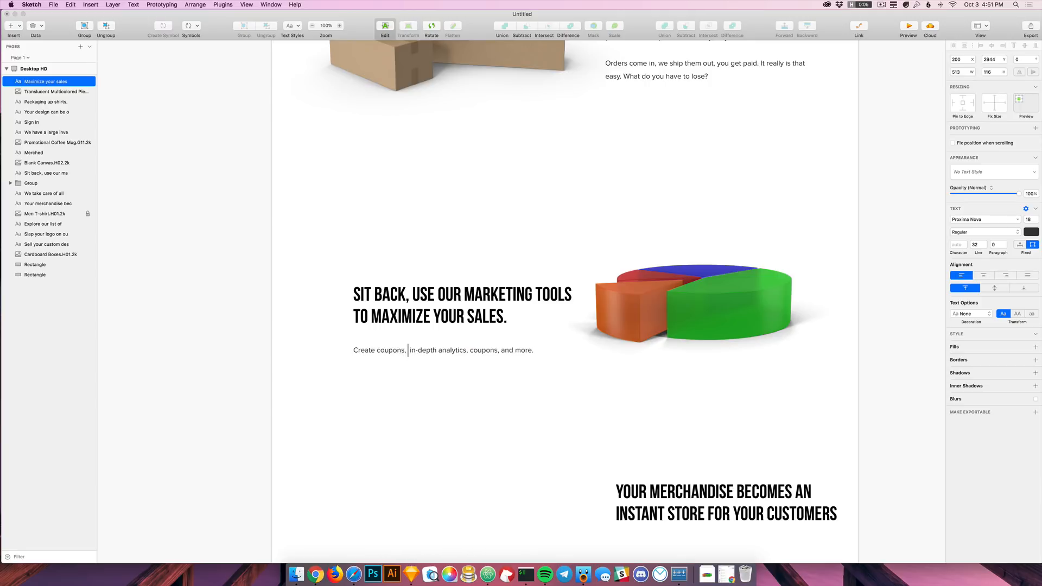
Step: Reword the rest of the marketing paragraph to "dig through in-depth analytics, and watch your store grow."
text(dig through)
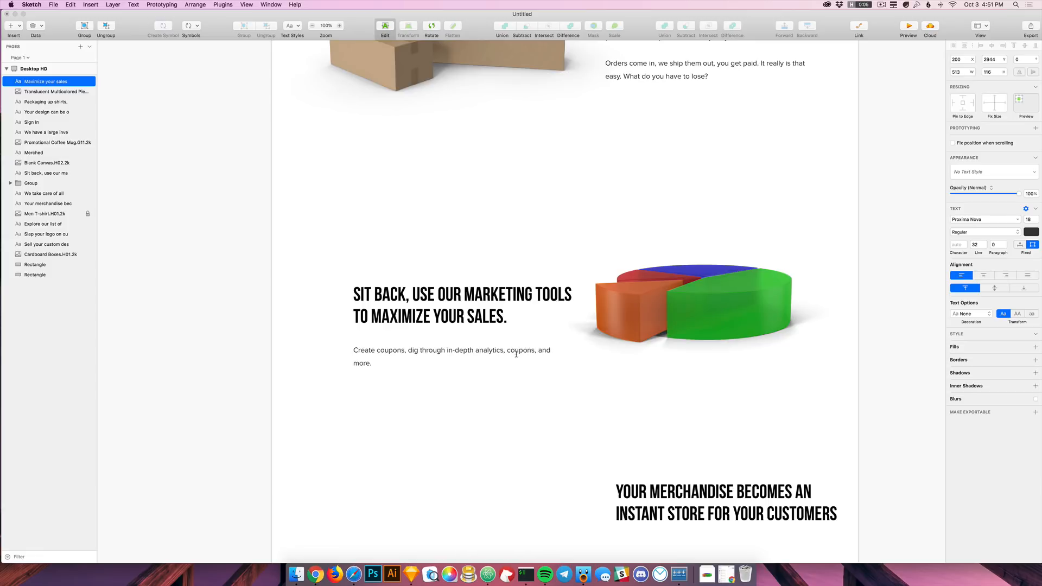
key(BackSpace)
key(BackSpace)
key(BackSpace)
scroll(517, 357, up, 10)
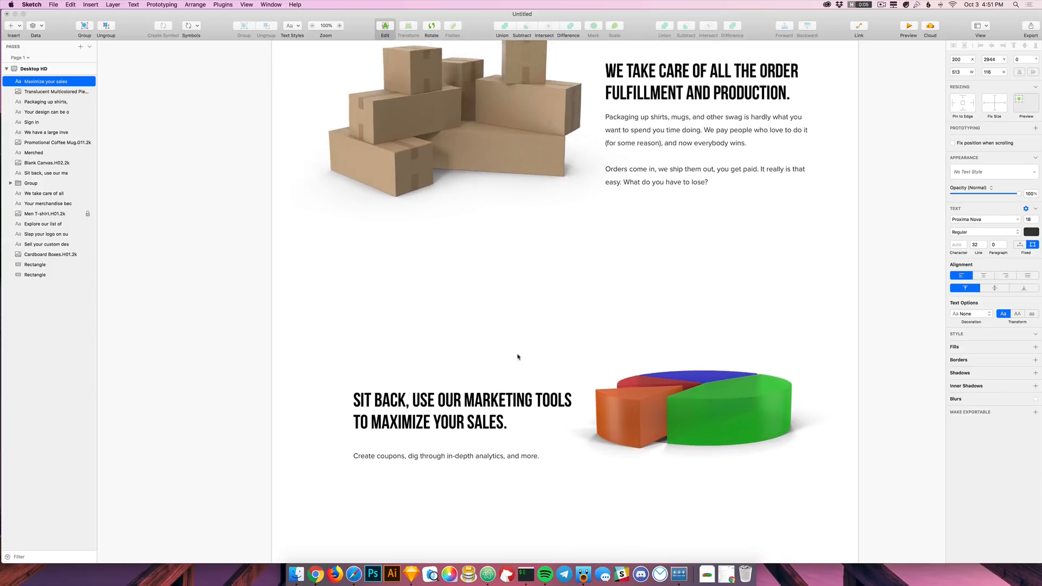
scroll(519, 370, down, 6)
scroll(519, 370, down, 5)
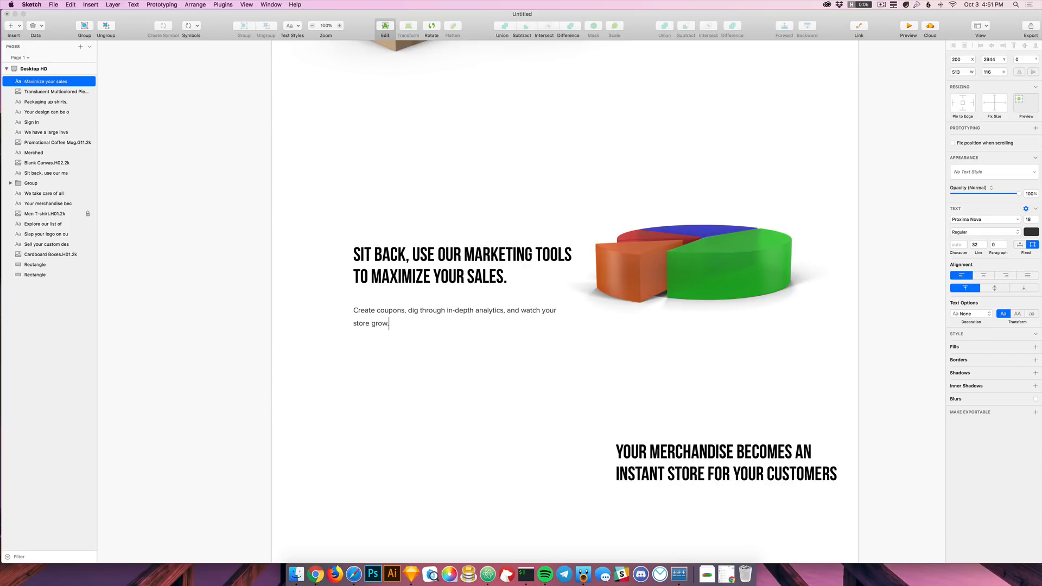
Step: Leave the text editing and review the layout of the order fulfillment and marketing tools sections
click(504, 393)
click(474, 404)
drag(516, 177, 509, 260)
drag(539, 219, 514, 360)
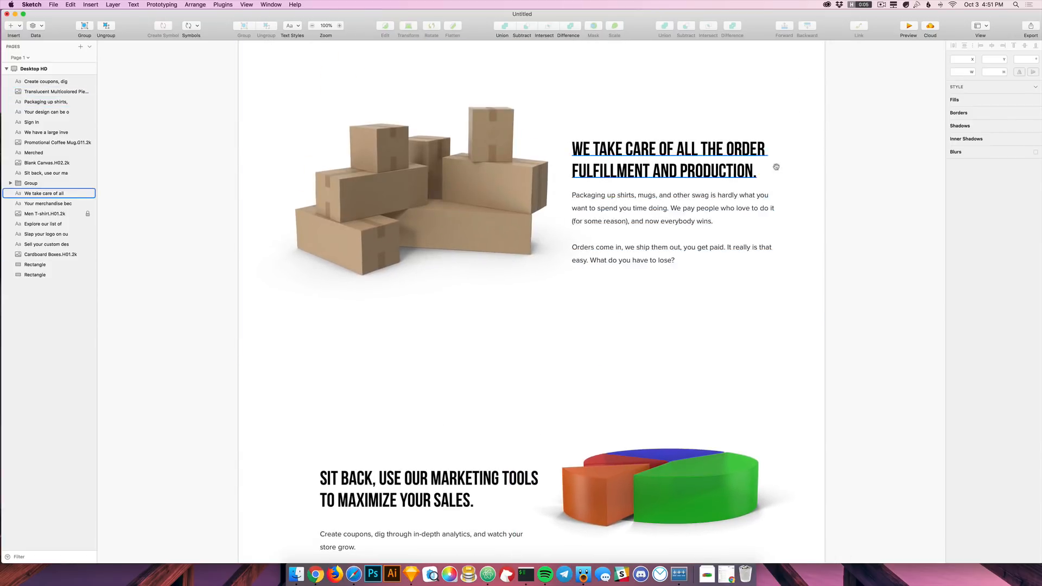
drag(775, 172, 765, 419)
drag(751, 303, 762, 470)
drag(758, 347, 767, 116)
drag(795, 440, 747, 123)
drag(769, 415, 777, 218)
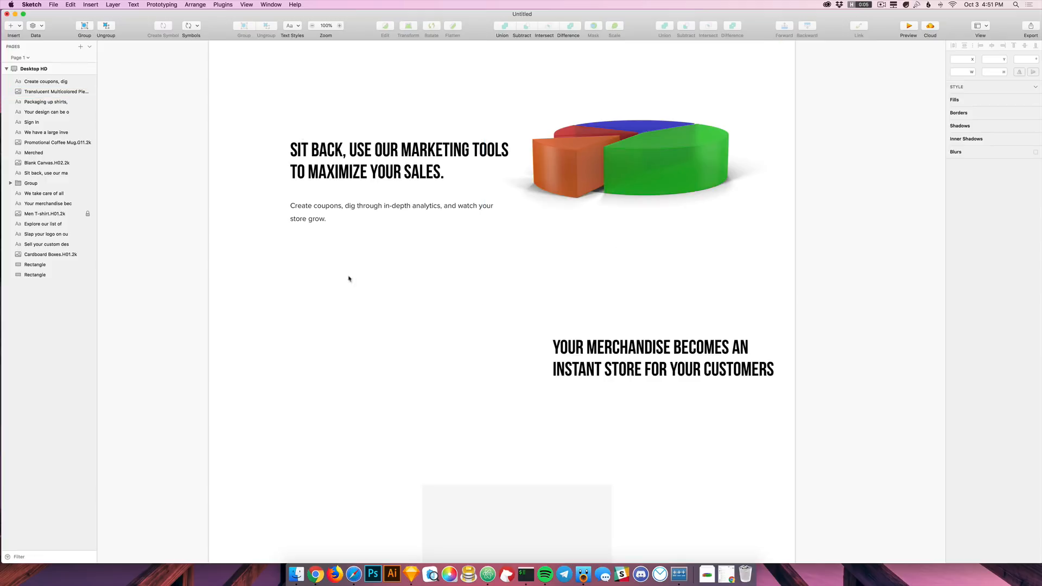
Step: Narrow the marketing paragraph's text box so "watch" wraps to the second line, and select the "Your merchandise becomes an instant store" heading
drag(369, 265, 419, 320)
click(536, 271)
drag(546, 279, 522, 280)
click(470, 415)
scroll(479, 391, up, 3)
click(399, 324)
click(533, 438)
scroll(561, 288, down, 8)
drag(738, 338, 727, 303)
click(723, 224)
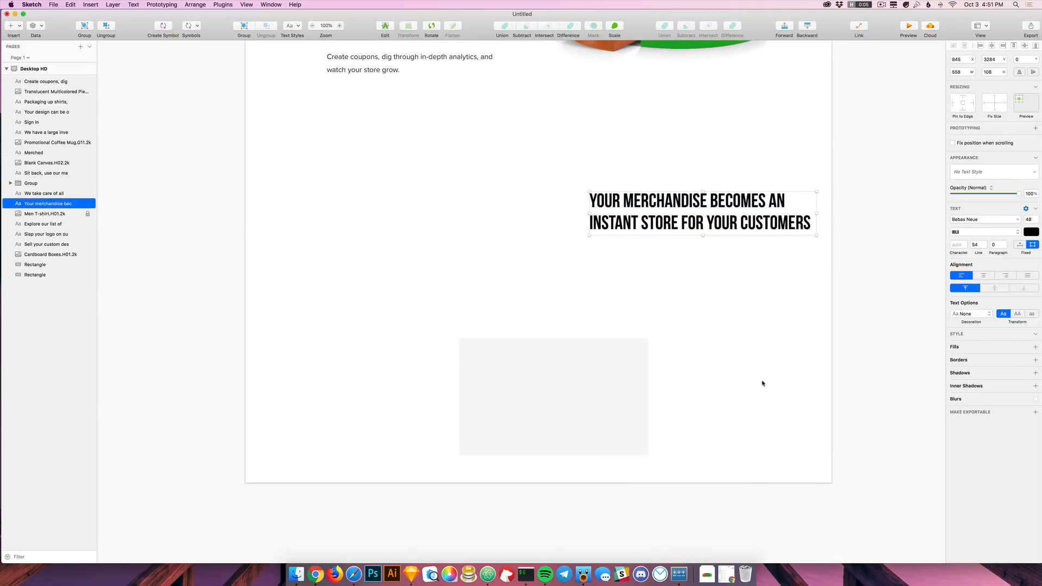
Step: Switch to Chrome and search the Envato Elements 3D items for "store"
click(316, 575)
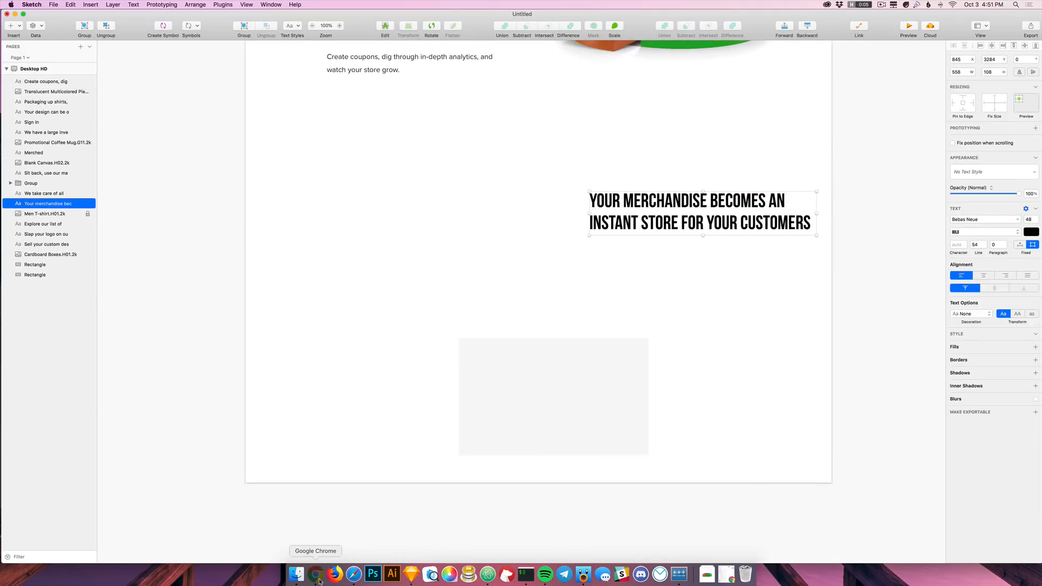
scroll(447, 163, up, 10)
click(452, 71)
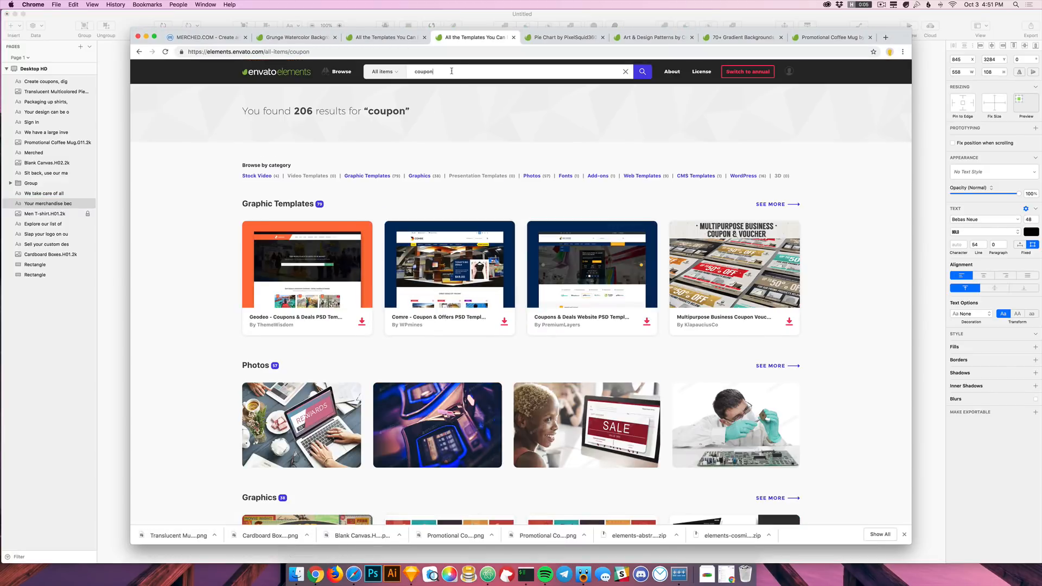
text(store)
key(Return)
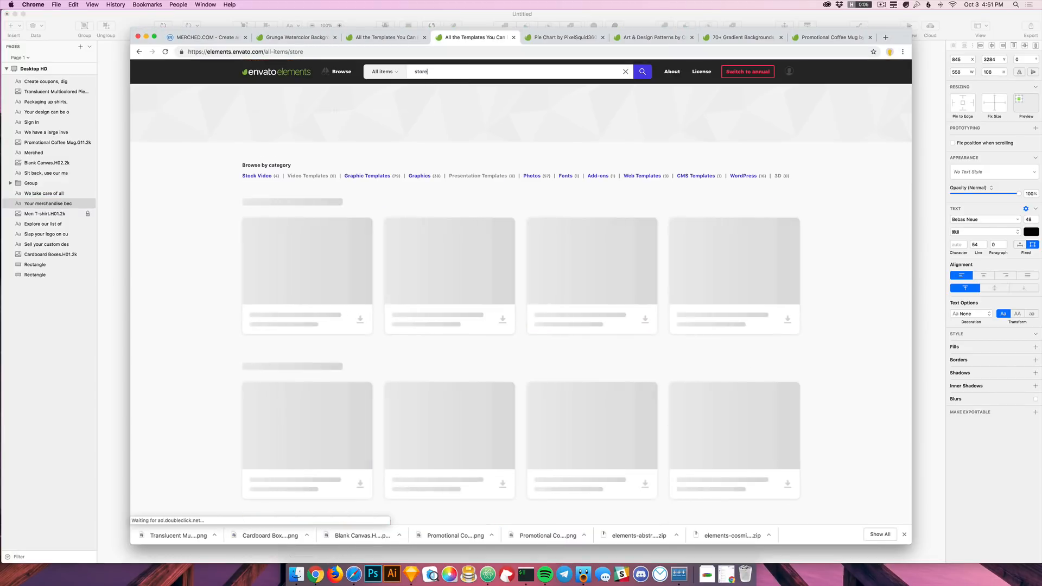
click(386, 74)
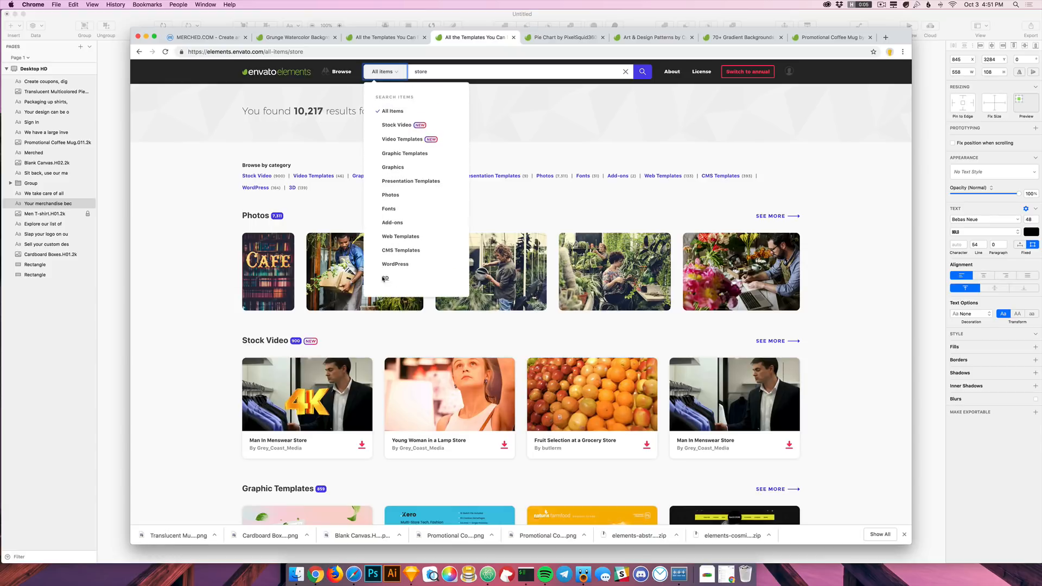
click(381, 279)
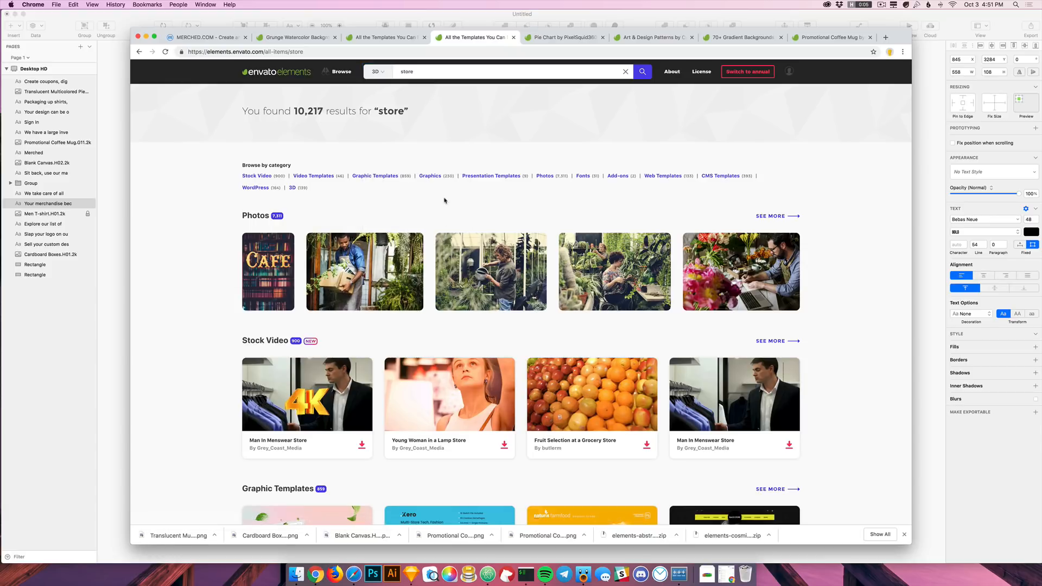
click(638, 71)
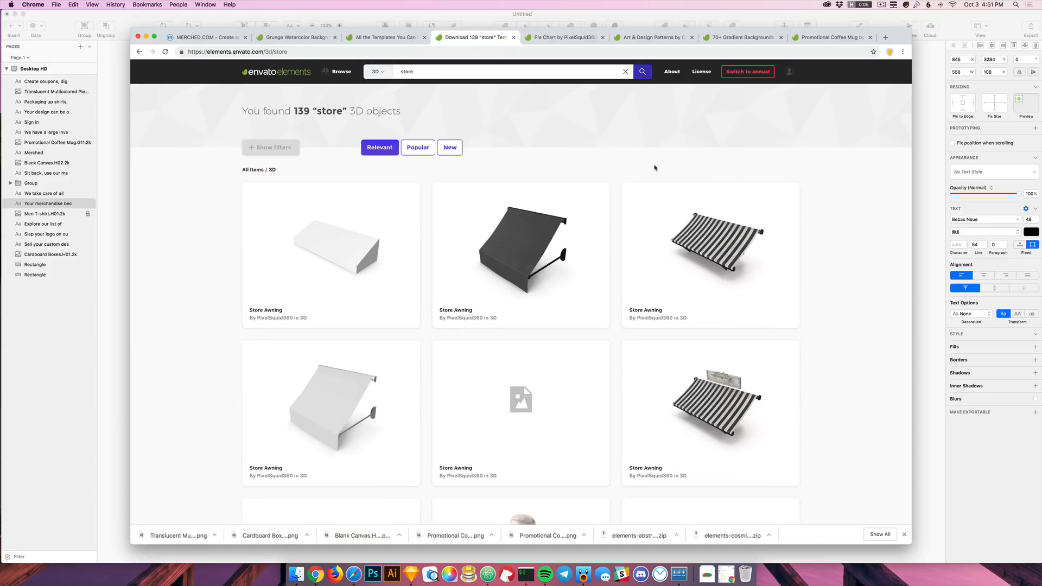
Step: Look through the first two pages of 3D "store" results for an image suiting the instant store section
scroll(863, 342, down, 5)
scroll(838, 347, down, 8)
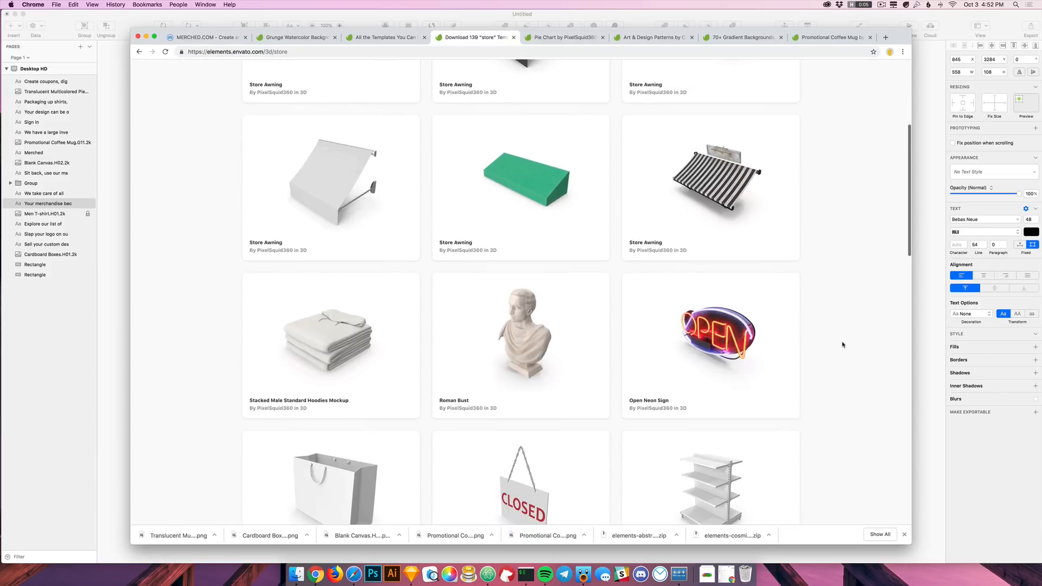
scroll(837, 338, down, 7)
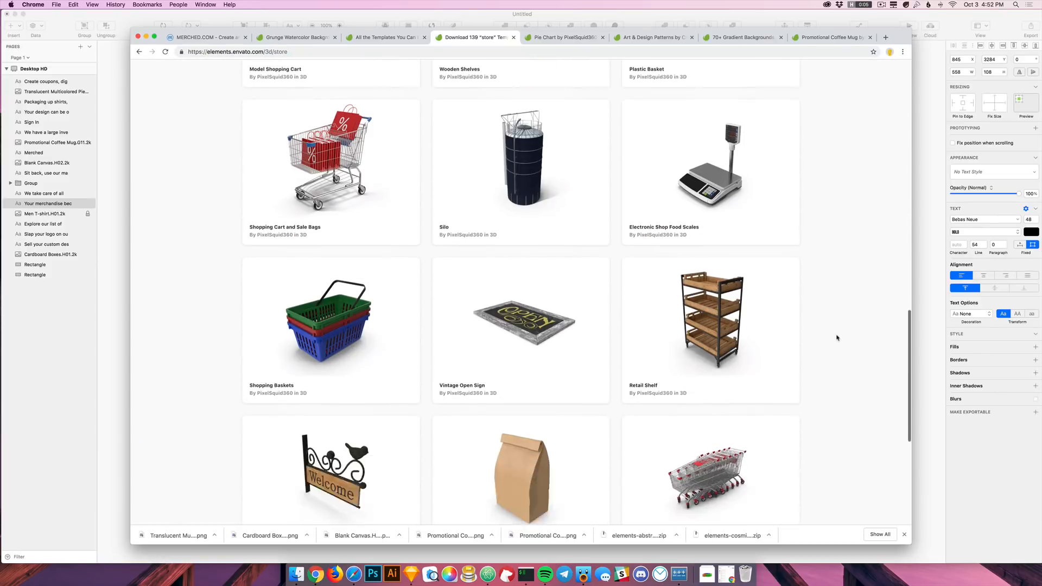
scroll(836, 338, down, 4)
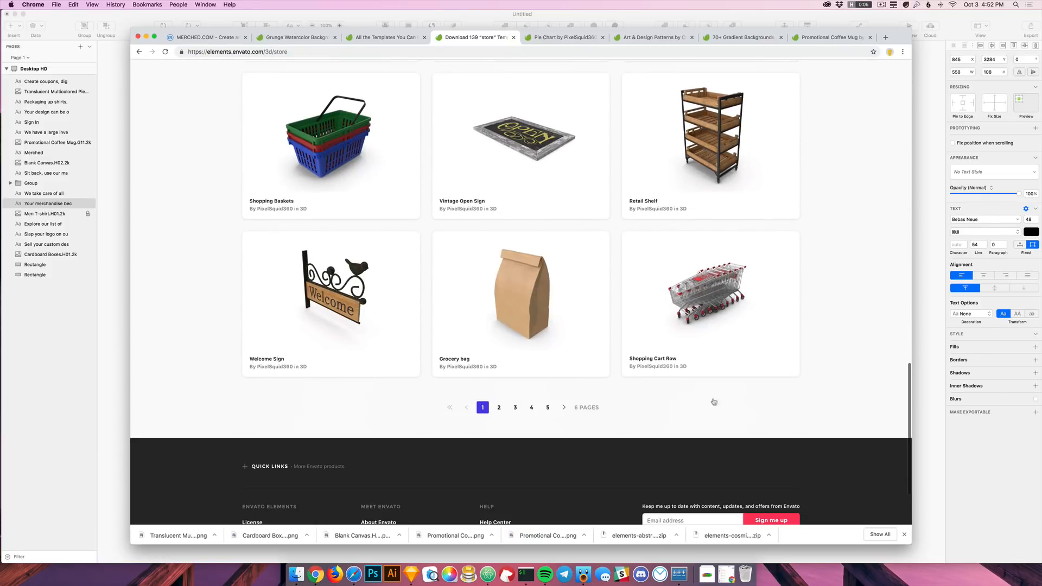
click(497, 411)
scroll(819, 375, down, 14)
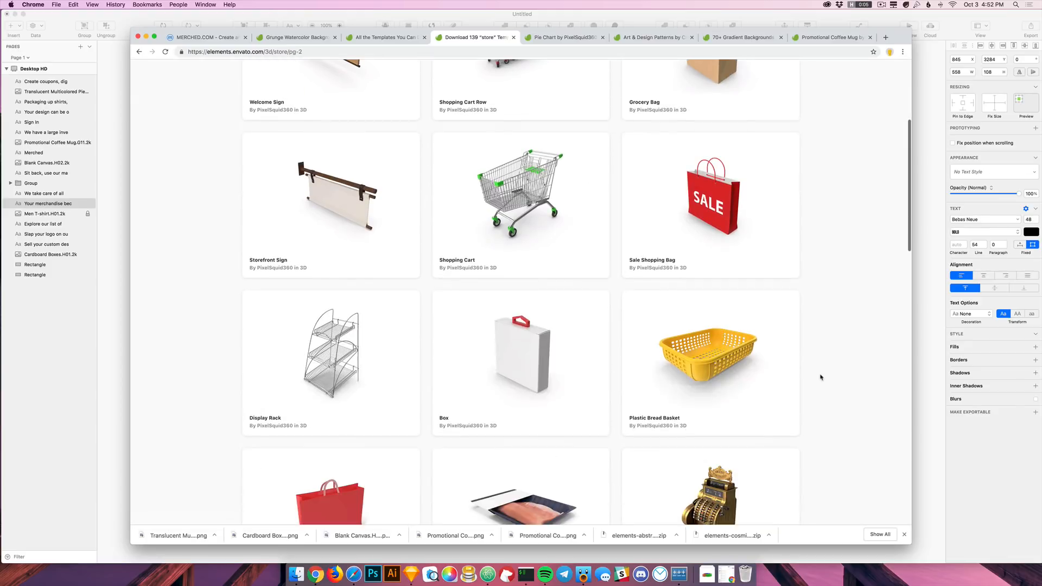
scroll(825, 381, down, 5)
Step: Search Envato Elements for "store front" among the 3D items and again across all items
scroll(828, 376, up, 18)
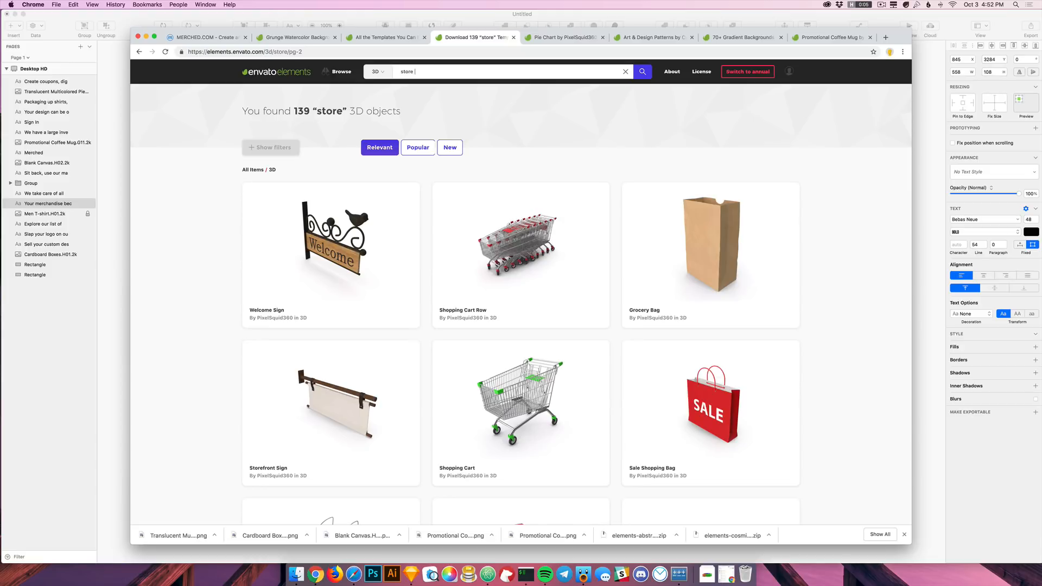
key(Return)
scroll(795, 293, down, 10)
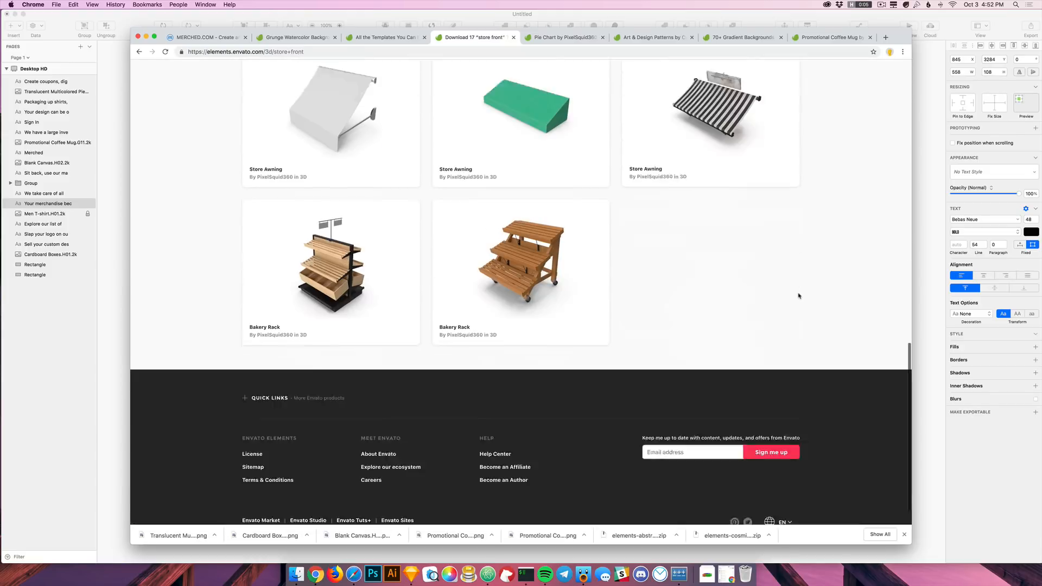
scroll(793, 291, up, 10)
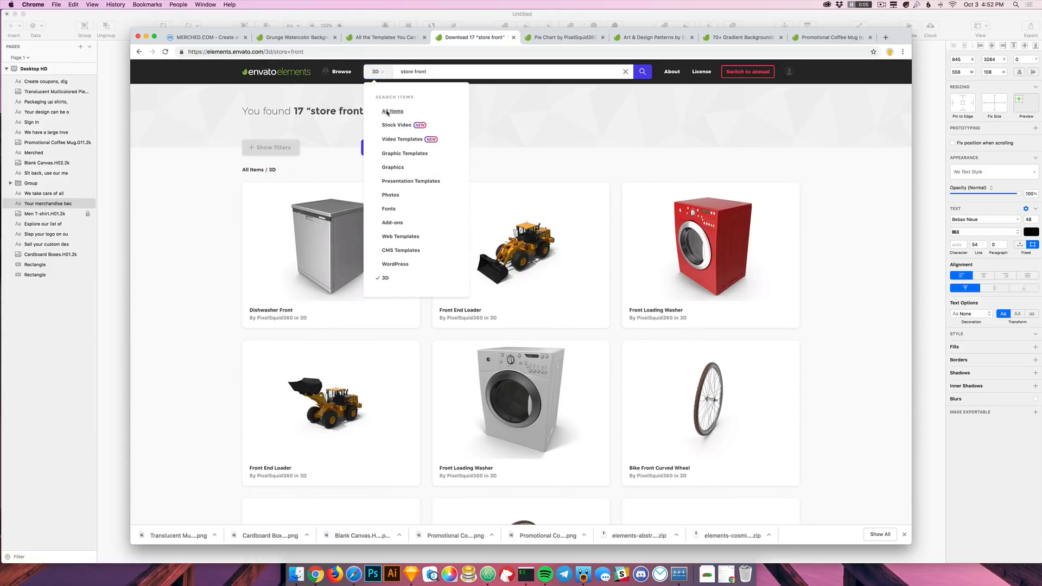
click(644, 71)
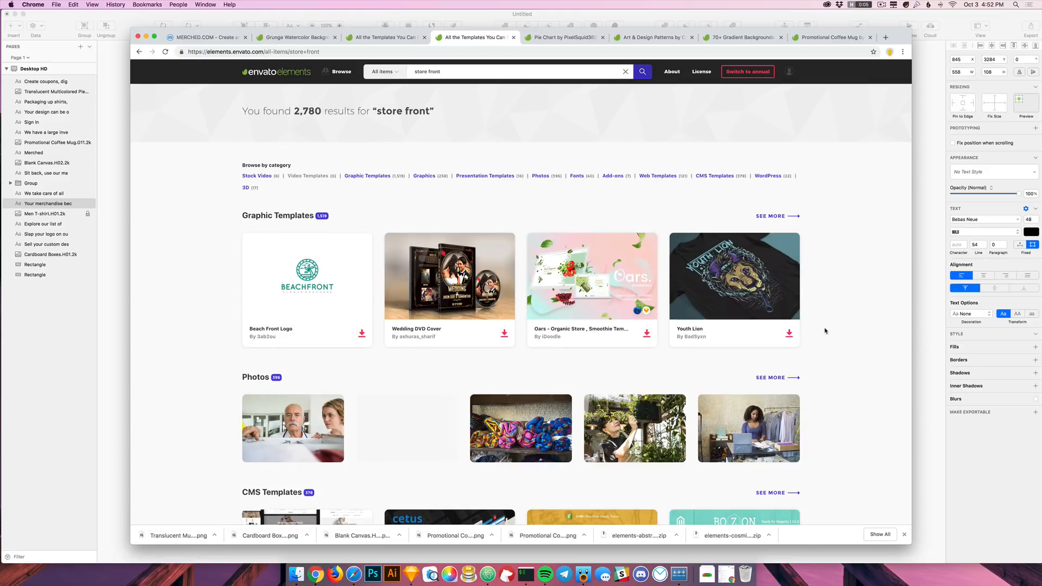
Step: Look through the all-items "store front" results across the categories for an image suiting the instant store section
scroll(825, 330, down, 3)
scroll(825, 331, down, 2)
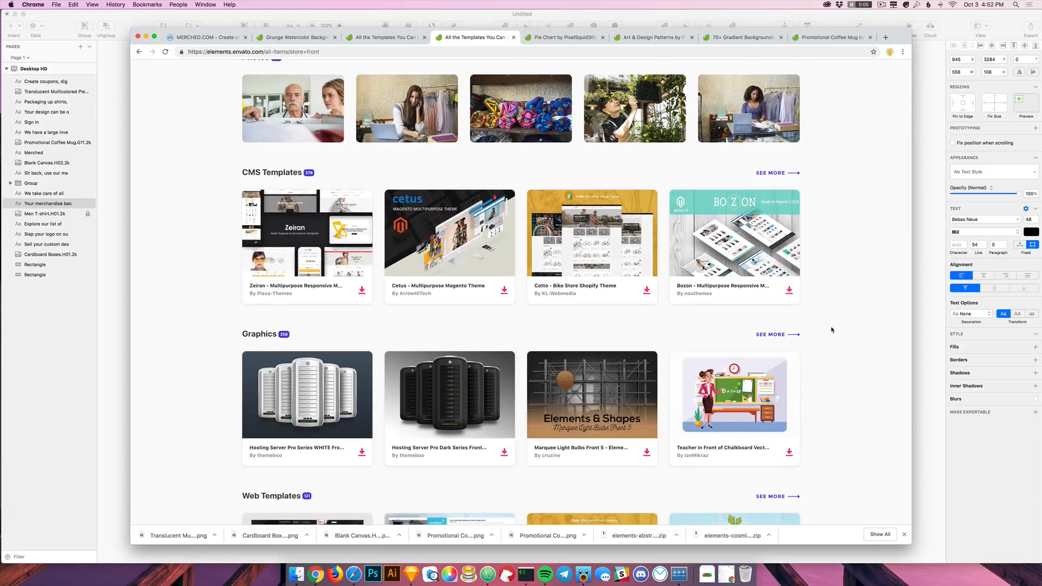
scroll(833, 328, down, 11)
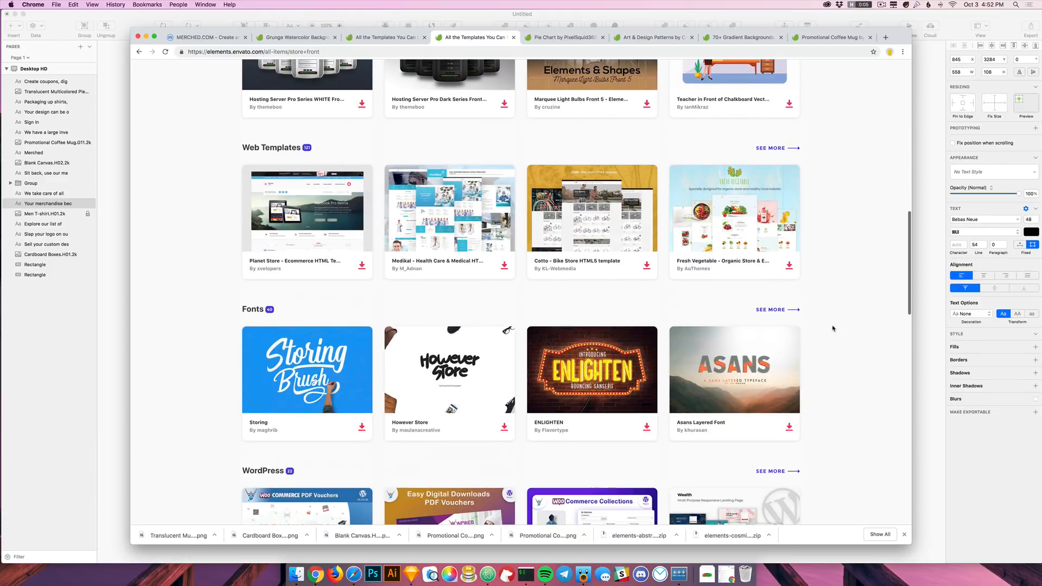
scroll(833, 328, down, 3)
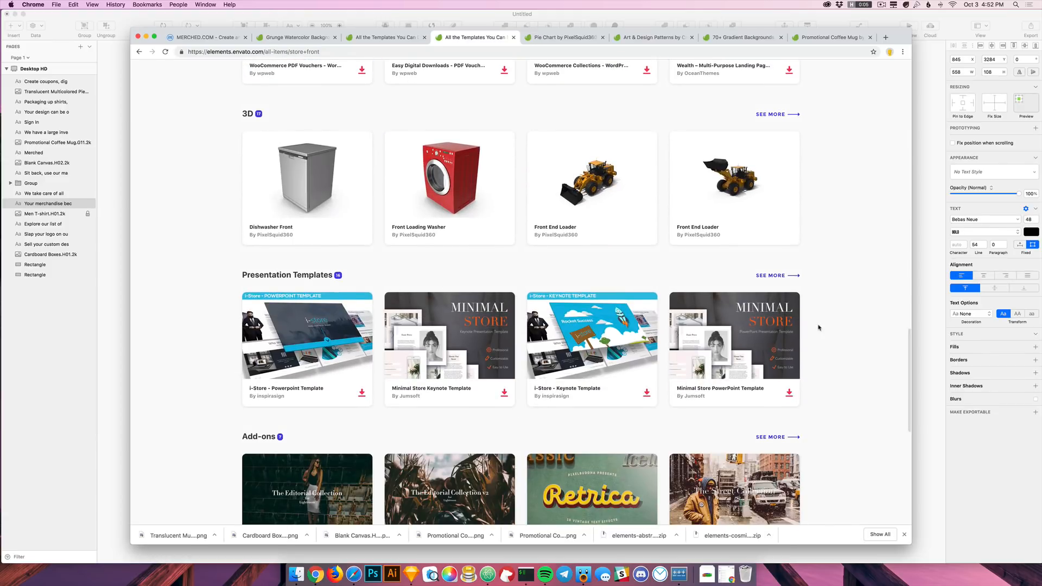
scroll(826, 328, down, 8)
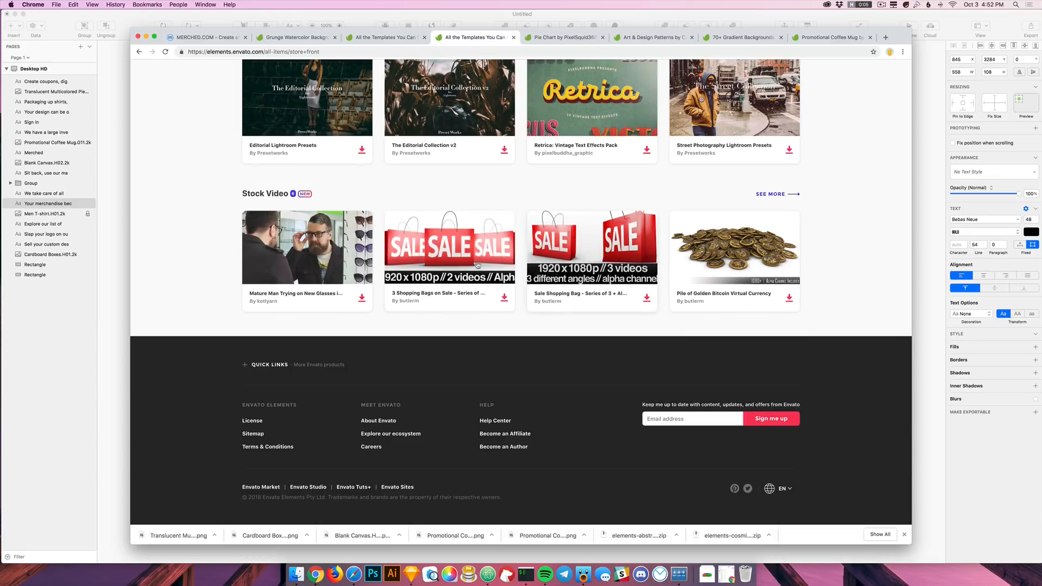
scroll(783, 246, up, 1)
scroll(783, 245, up, 20)
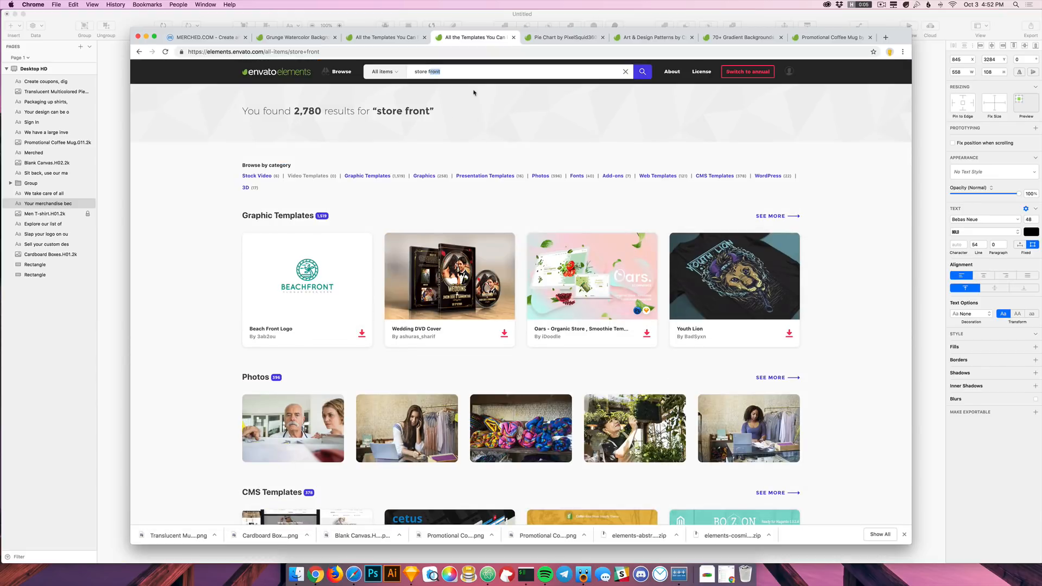
Step: Search Envato Elements for "shop" across all items and look through the result categories down to 3D and fonts
text(p)
key(Return)
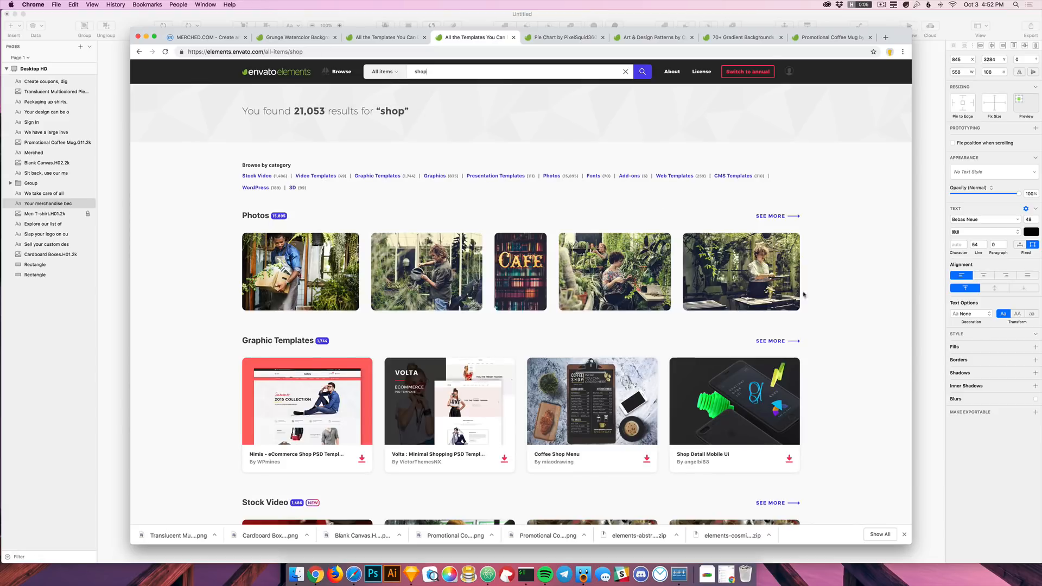
scroll(798, 369, down, 3)
scroll(803, 364, down, 7)
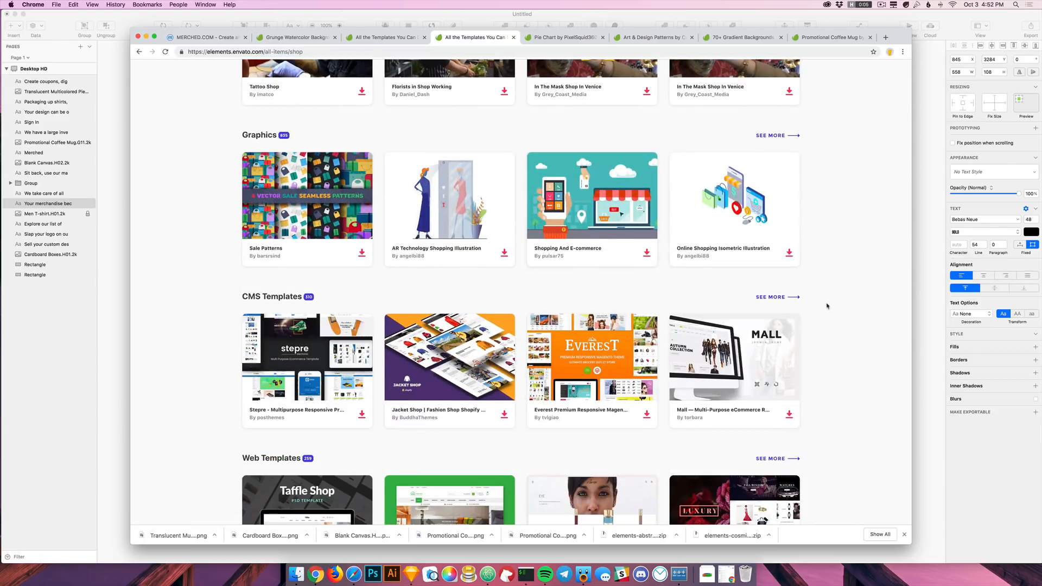
scroll(826, 309, down, 2)
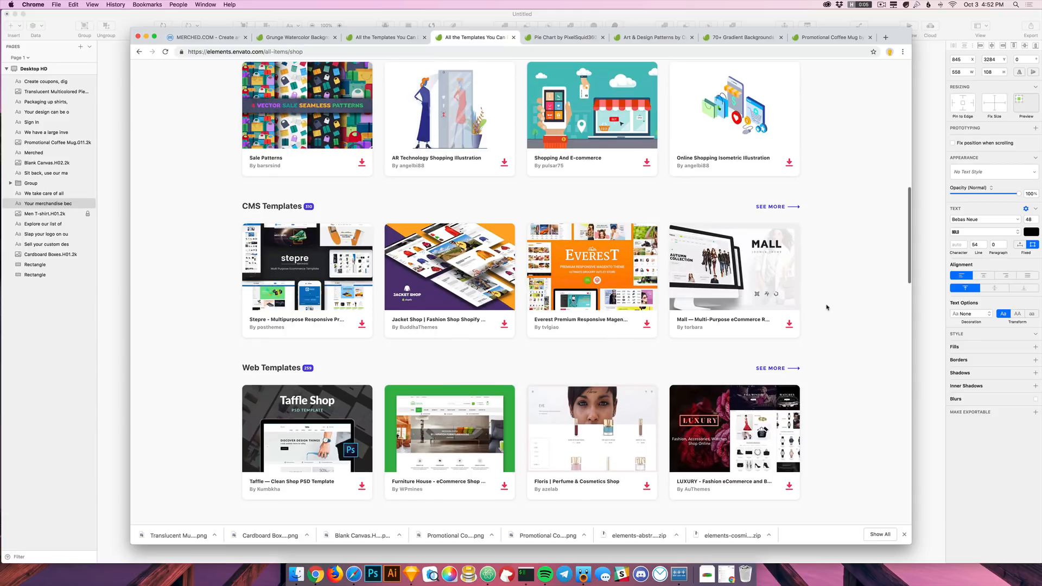
scroll(826, 305, down, 5)
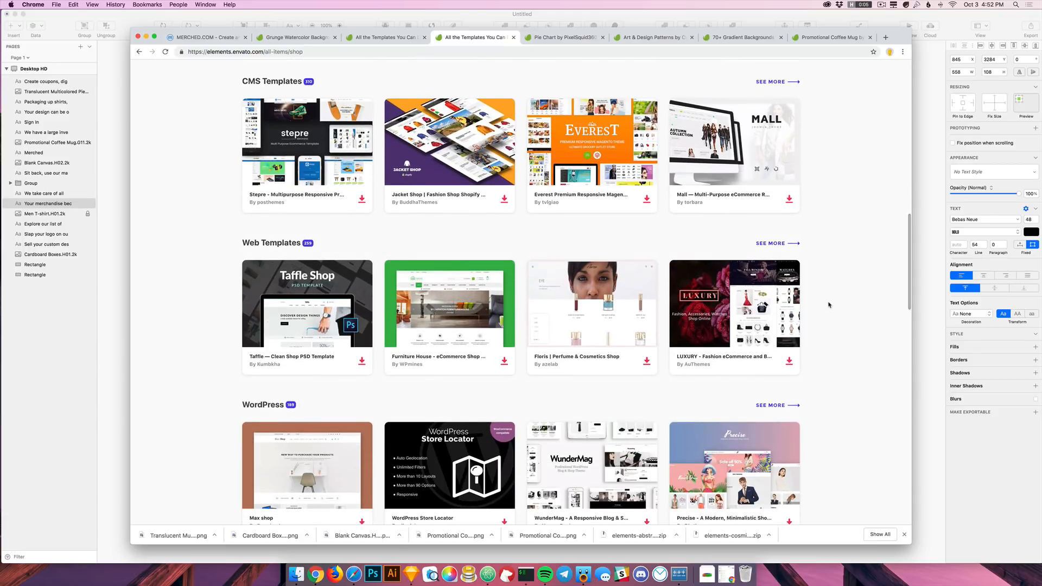
scroll(829, 305, up, 1)
scroll(828, 301, down, 10)
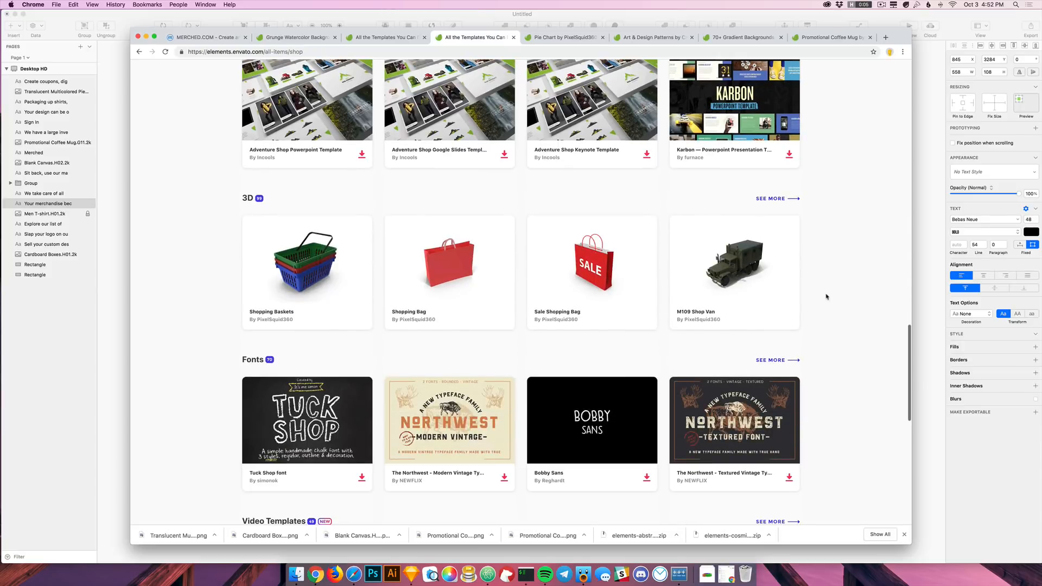
click(779, 361)
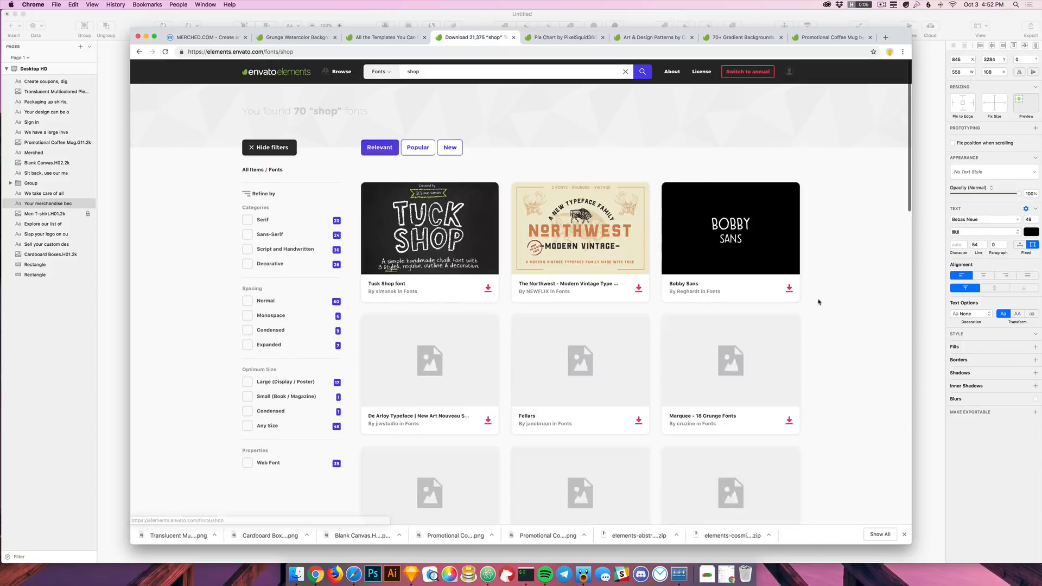
scroll(819, 302, down, 15)
scroll(819, 304, up, 15)
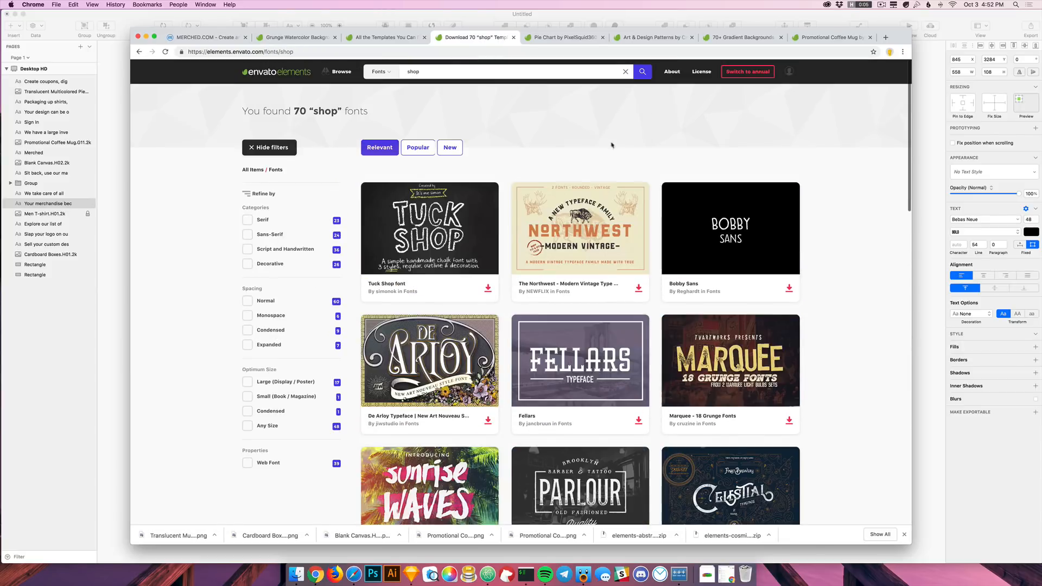
click(138, 50)
Step: Examine the rest of the all-items "shop" results, including video templates, add-ons and web templates, for a store image
scroll(526, 300, down, 8)
scroll(526, 301, down, 3)
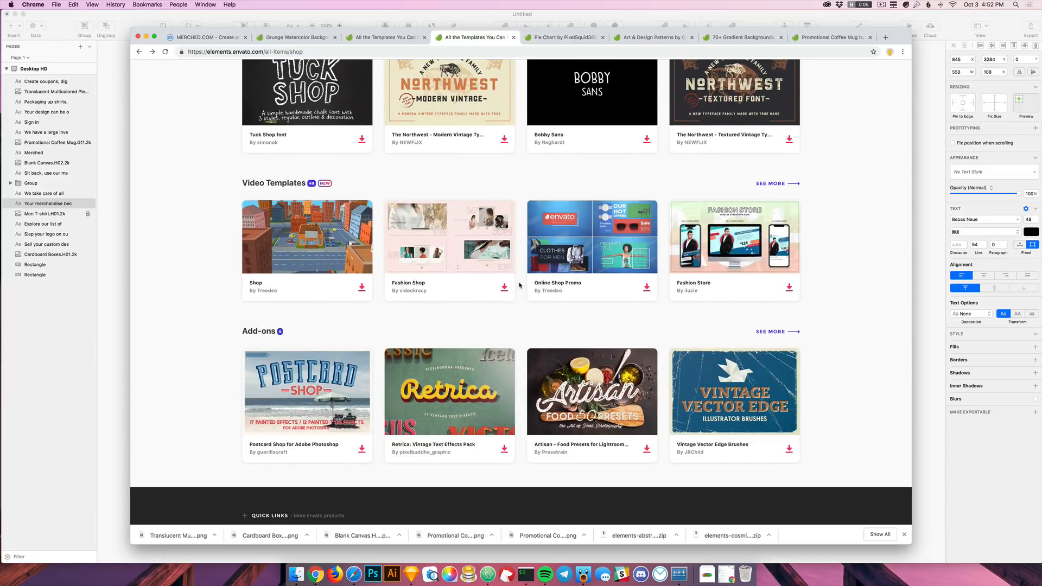
scroll(519, 285, up, 15)
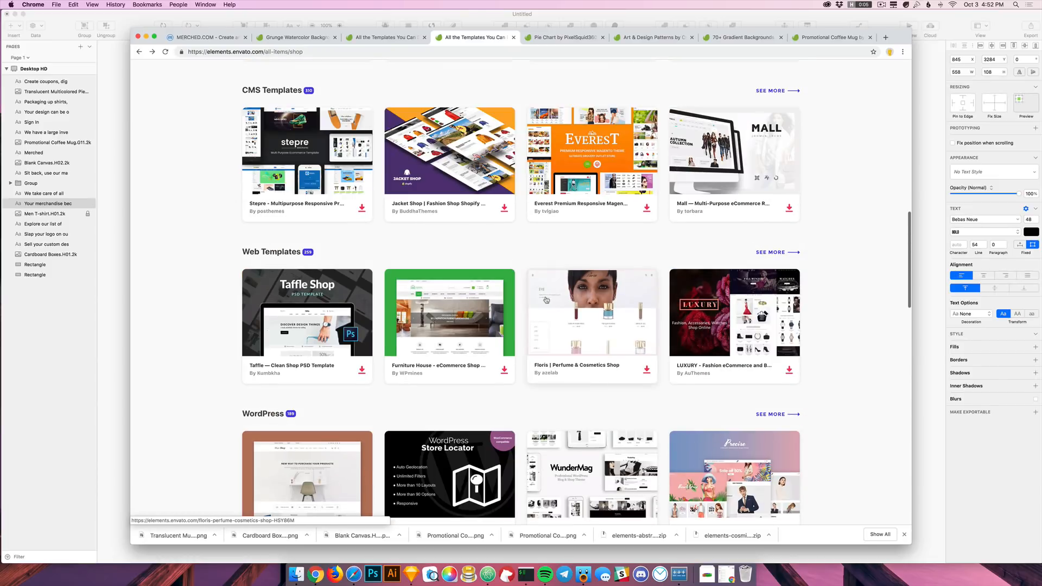
scroll(580, 434, down, 2)
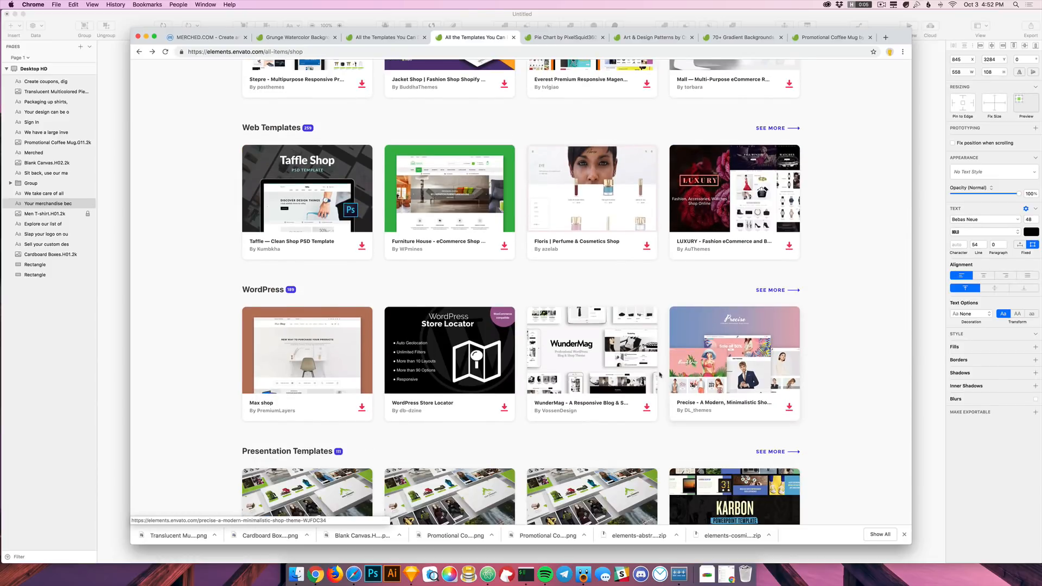
scroll(323, 330, up, 20)
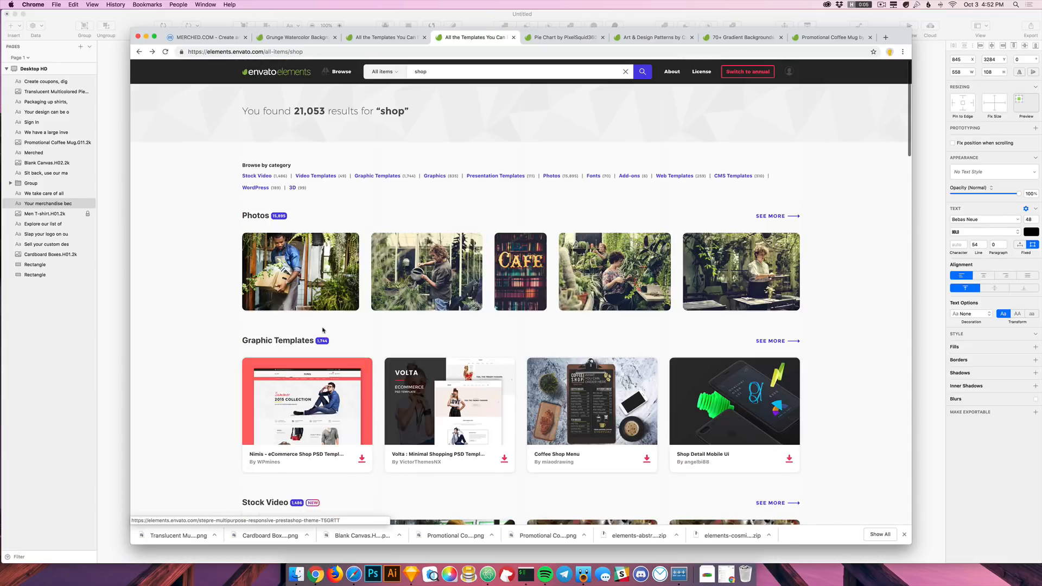
Step: Search all items for "composer store" and look through the results, including the 3D items
click(473, 70)
text(composer store)
key(Return)
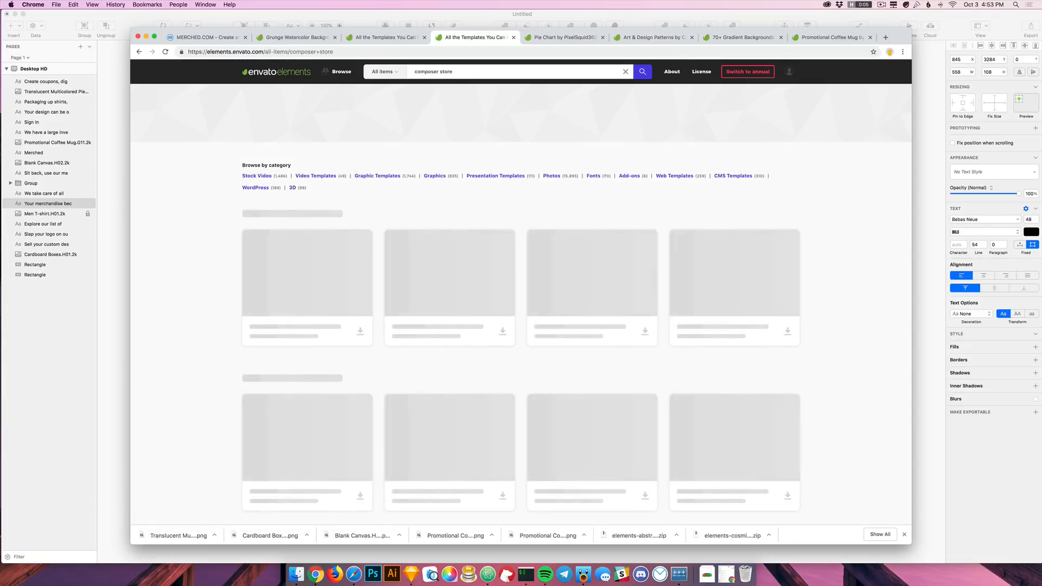
scroll(502, 273, down, 1)
scroll(503, 274, down, 16)
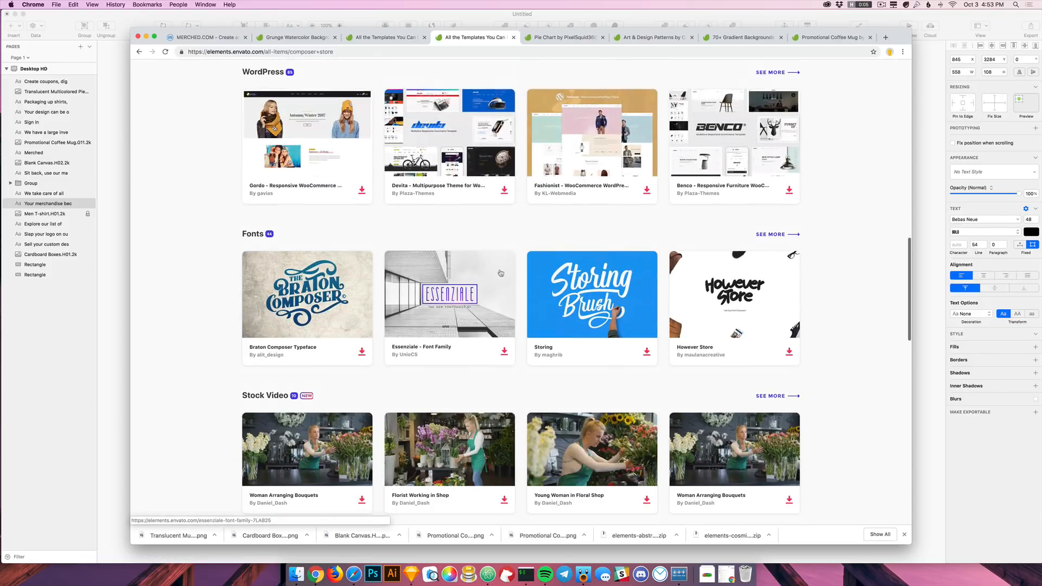
scroll(504, 273, down, 4)
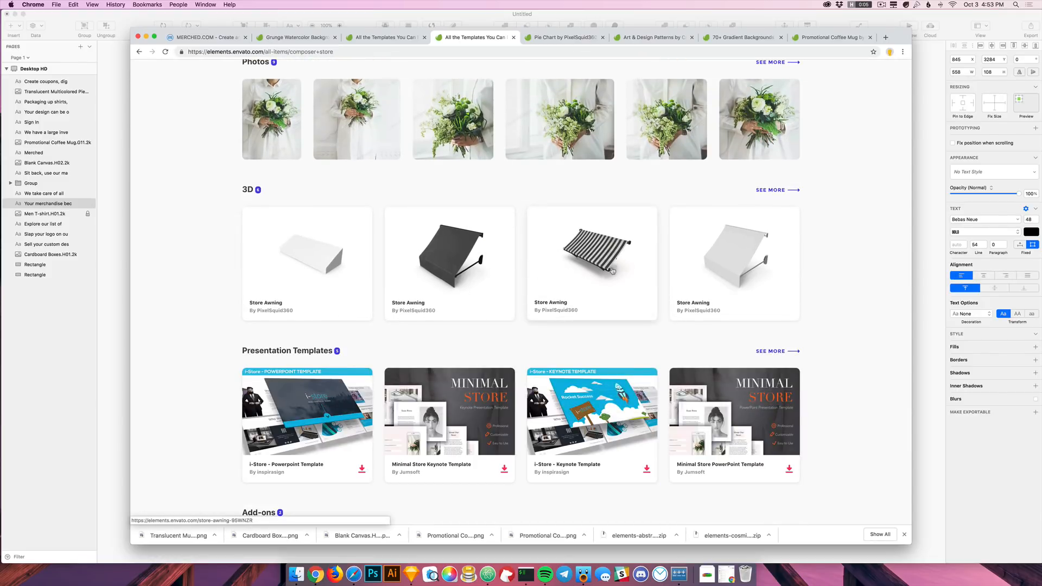
scroll(293, 278, down, 4)
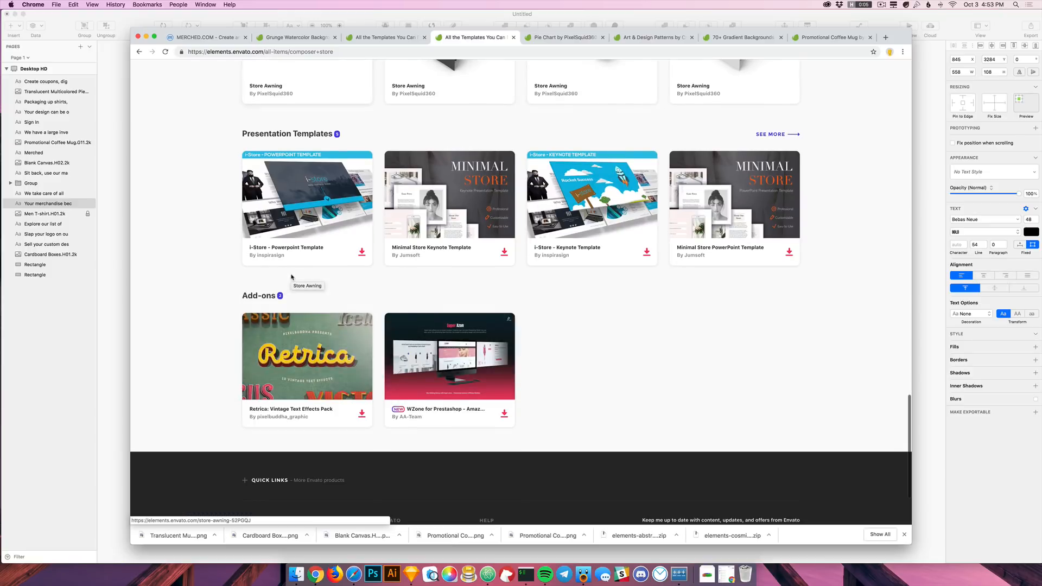
scroll(686, 276, up, 20)
Step: Search all items for "ecommerce" and look through every result category for a store image
key(super+a)
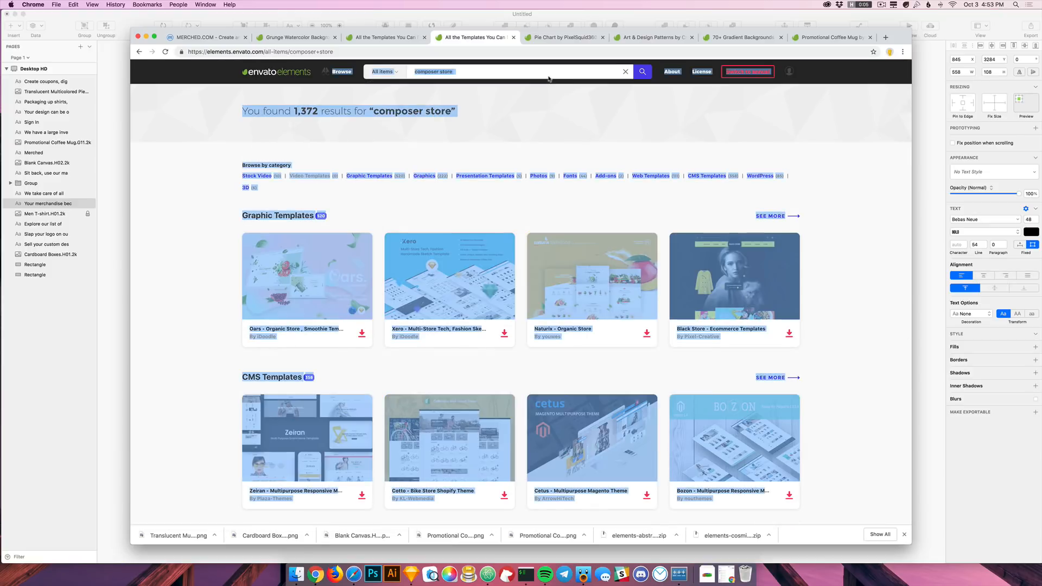
click(520, 73)
key(super+a)
text(ecommerce)
key(Return)
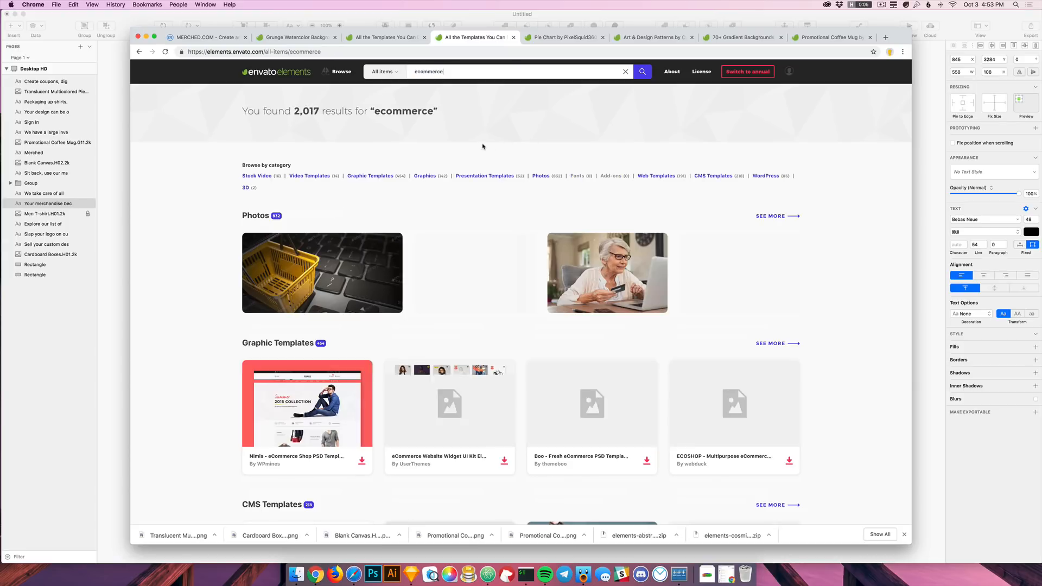
scroll(484, 138, down, 7)
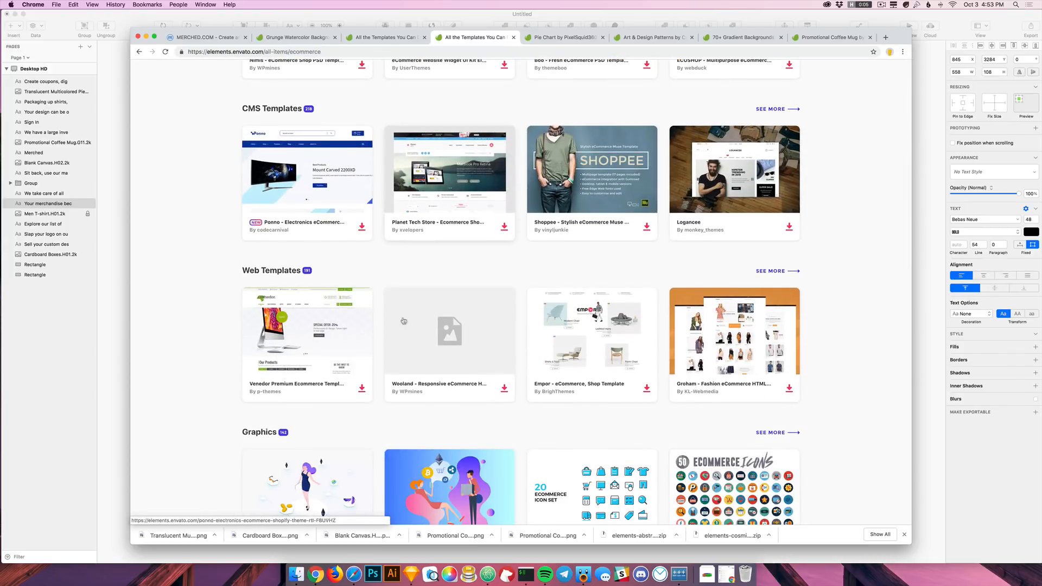
scroll(205, 325, down, 2)
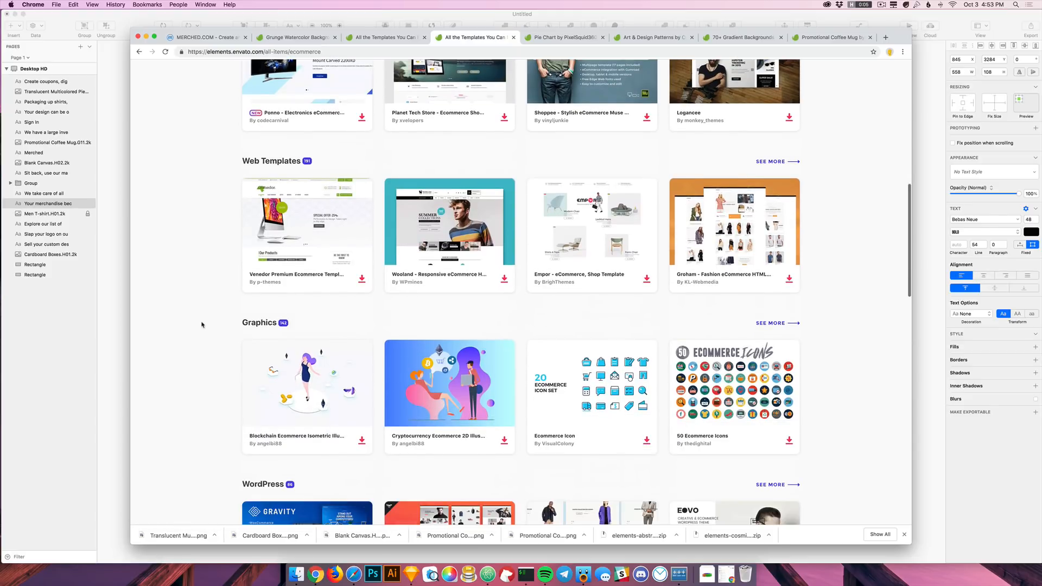
scroll(201, 324, down, 5)
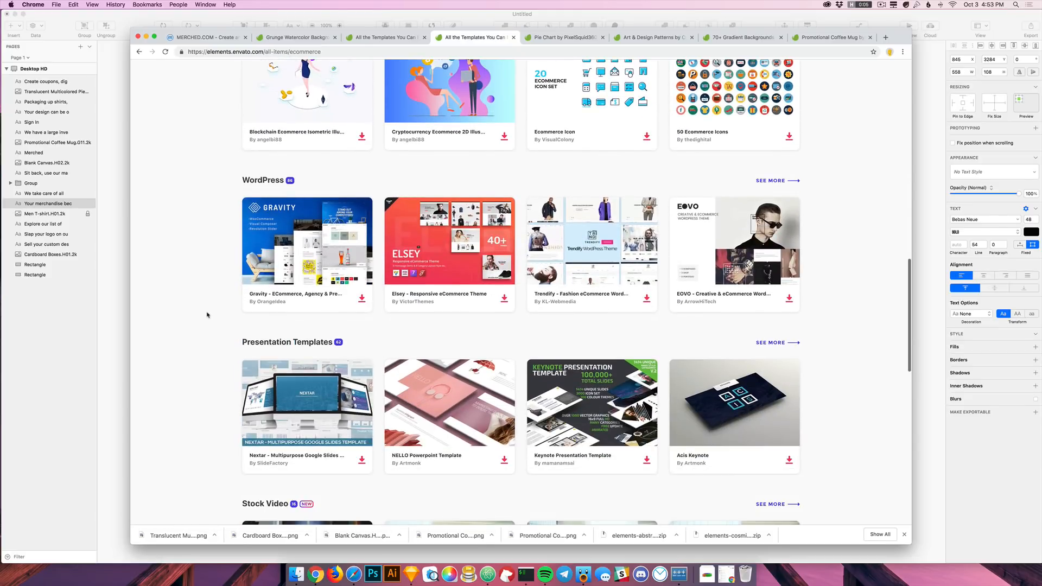
scroll(205, 315, down, 9)
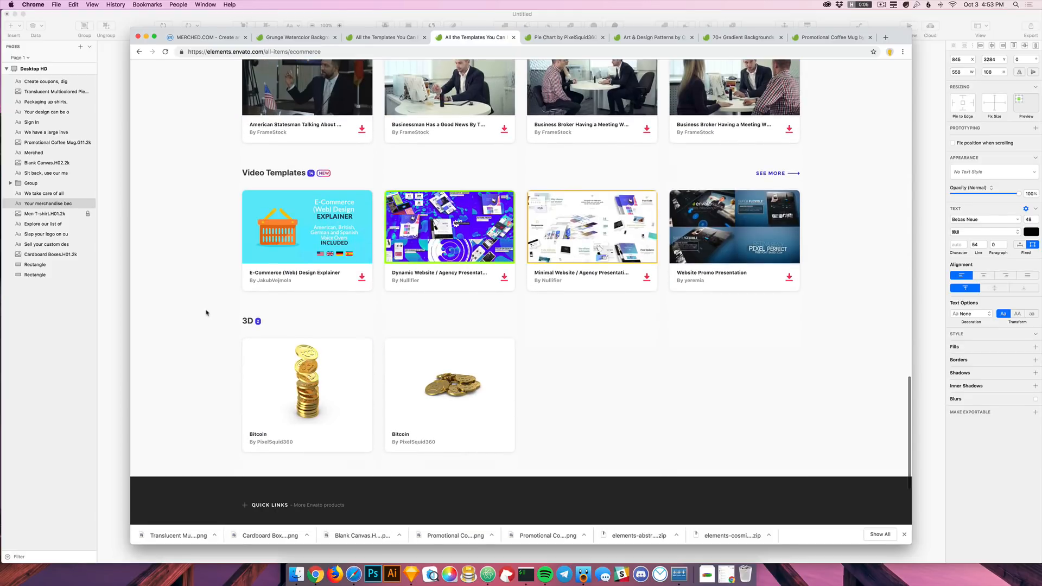
Step: Restrict the "ecommerce" search to Graphics and look over the matching graphics
scroll(205, 313, up, 15)
click(385, 71)
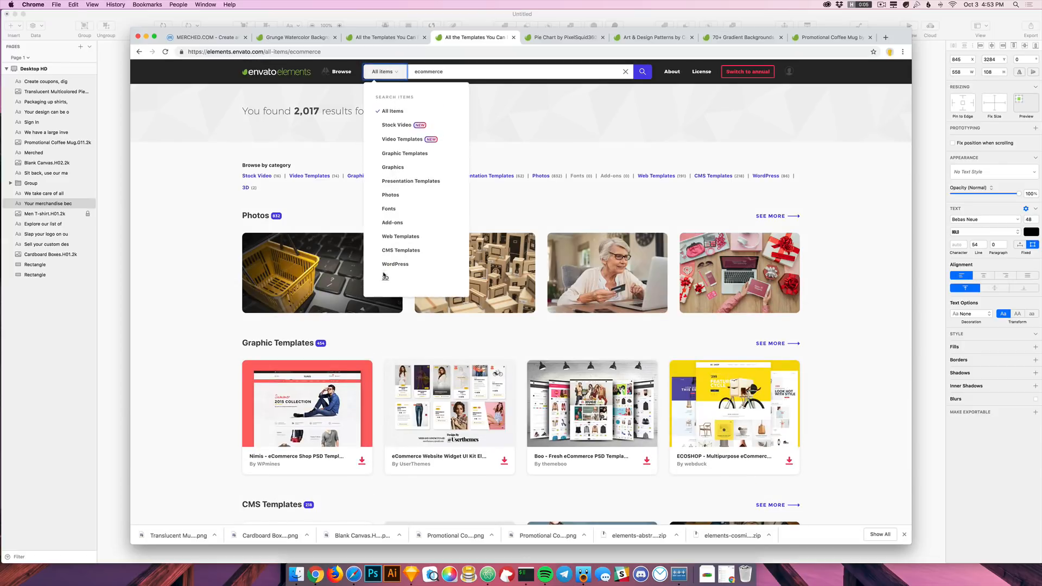
click(392, 167)
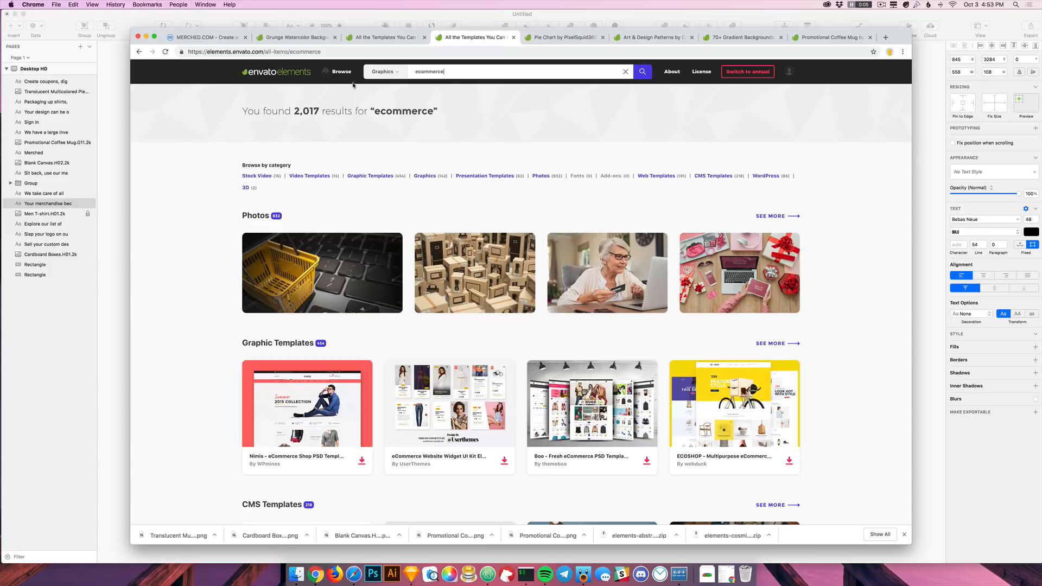
click(643, 71)
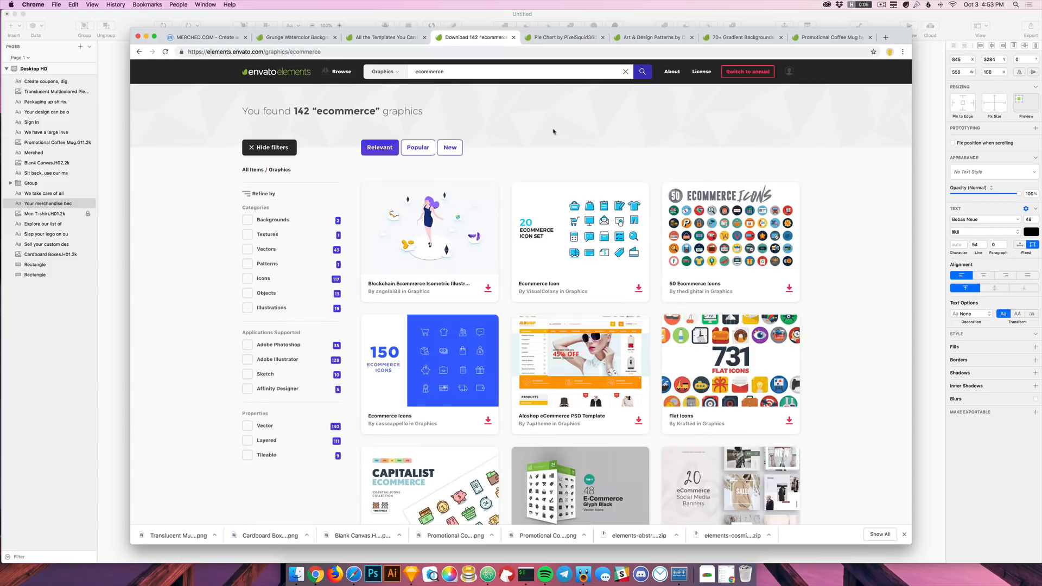
scroll(488, 109, down, 5)
scroll(477, 105, up, 5)
Step: Switch the "ecommerce" search to Photos and look through the first page of photos
click(385, 71)
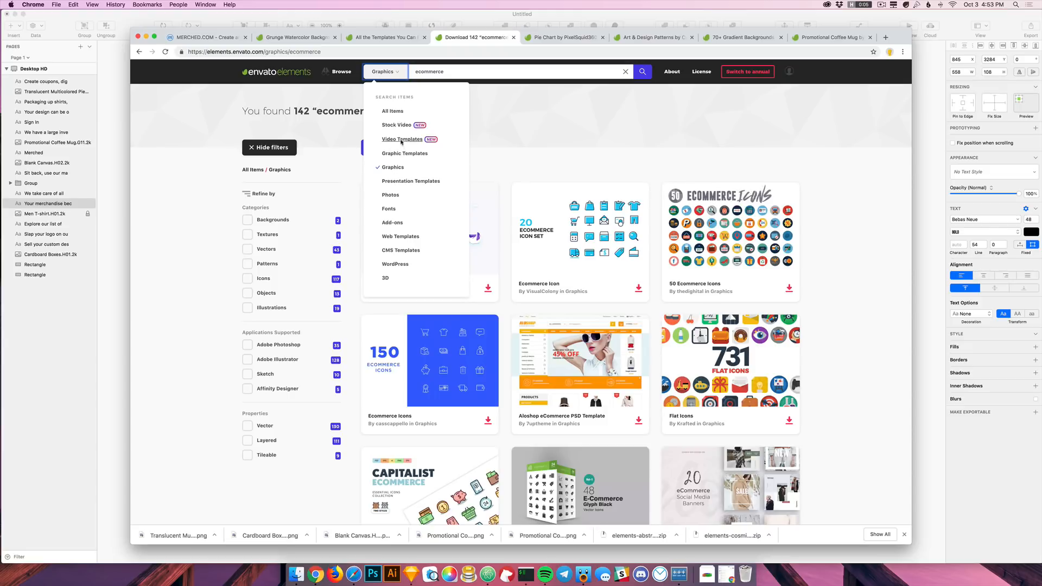
click(391, 195)
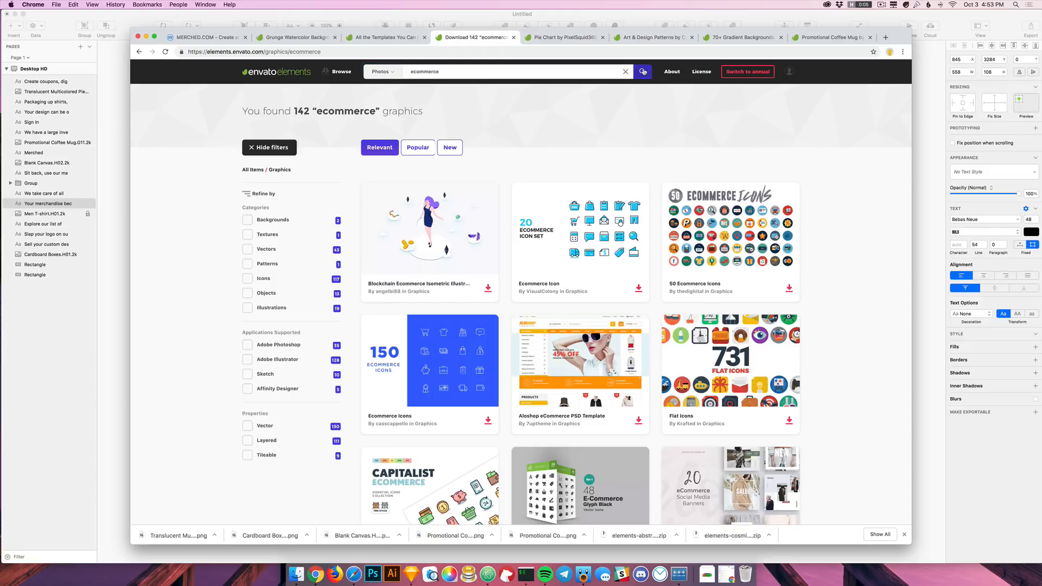
scroll(843, 310, down, 7)
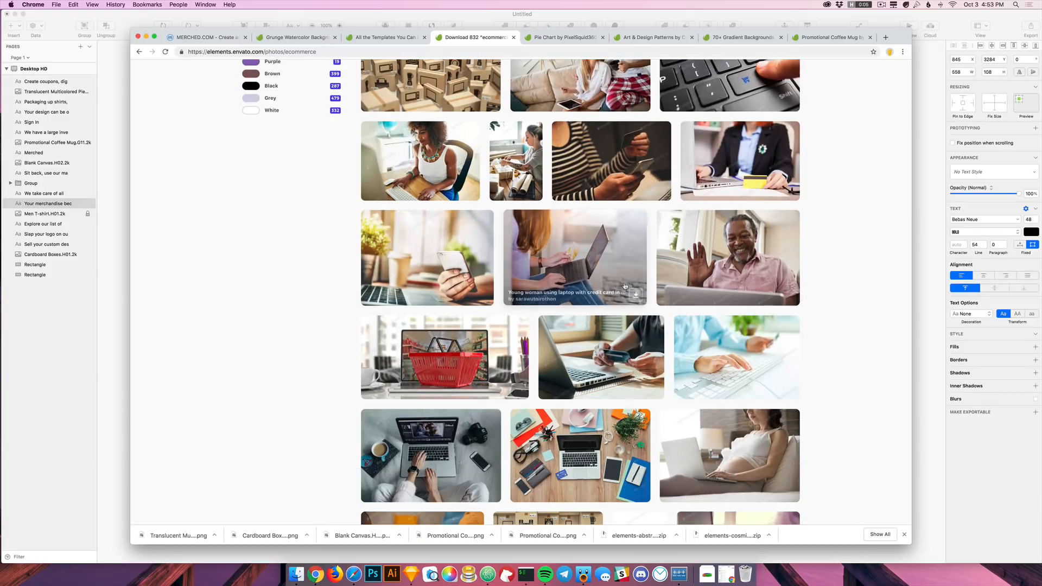
scroll(315, 310, up, 7)
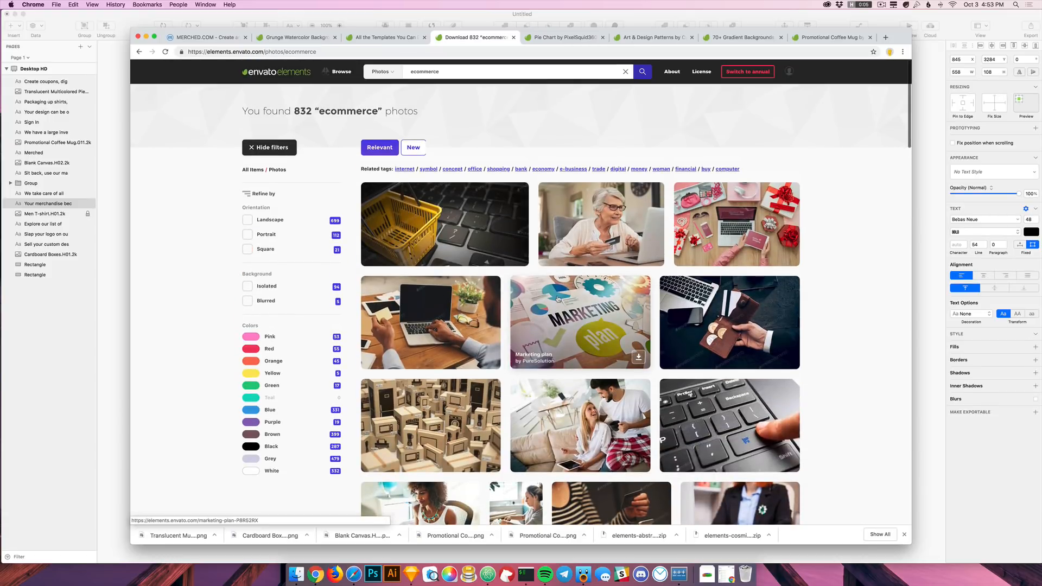
scroll(705, 304, down, 10)
scroll(769, 308, down, 20)
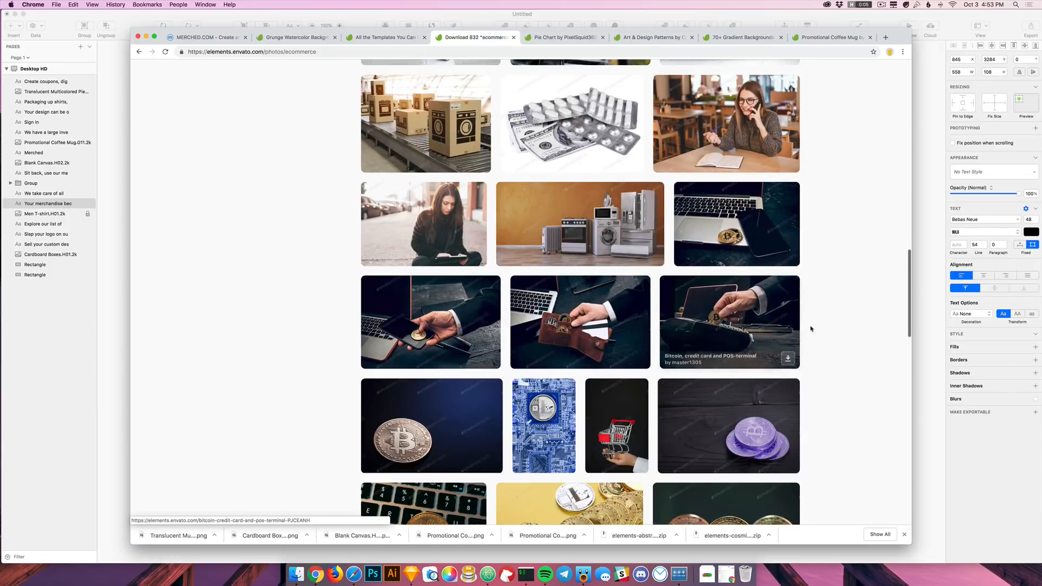
scroll(809, 328, up, 3)
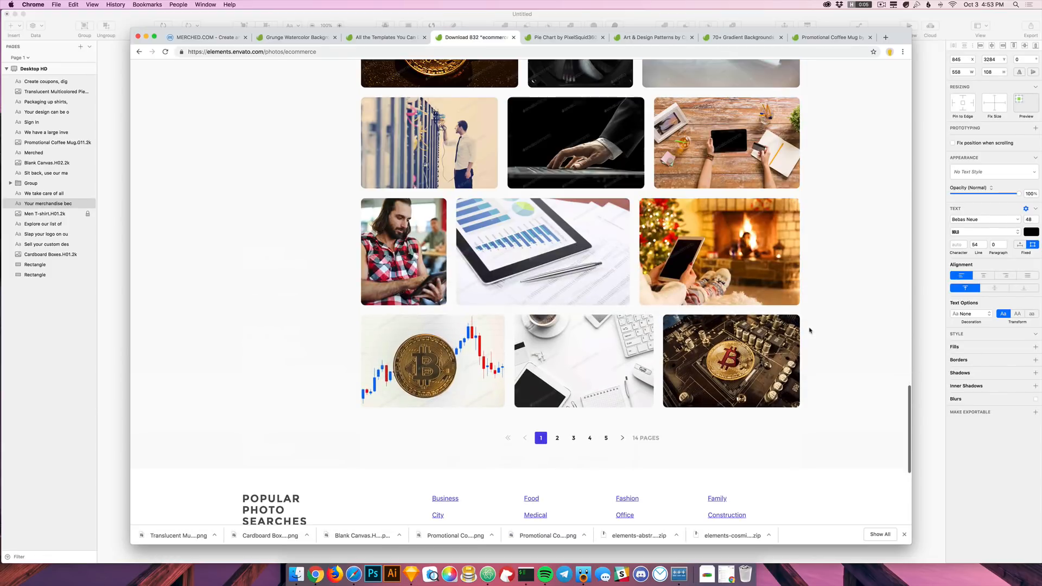
Step: Search the photos for "imac" and look over the matches
scroll(813, 316, up, 6)
scroll(813, 315, up, 15)
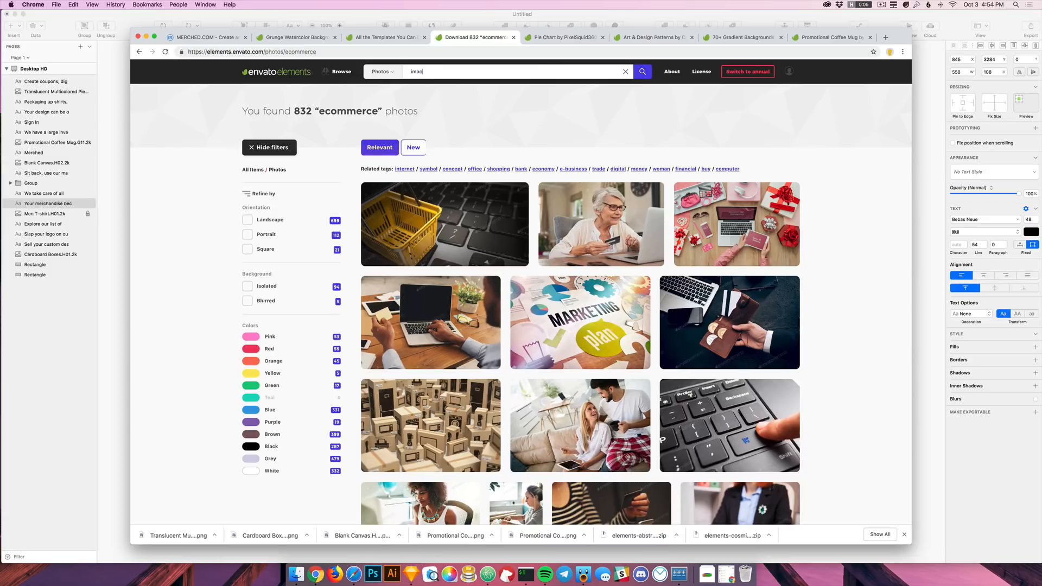
key(Return)
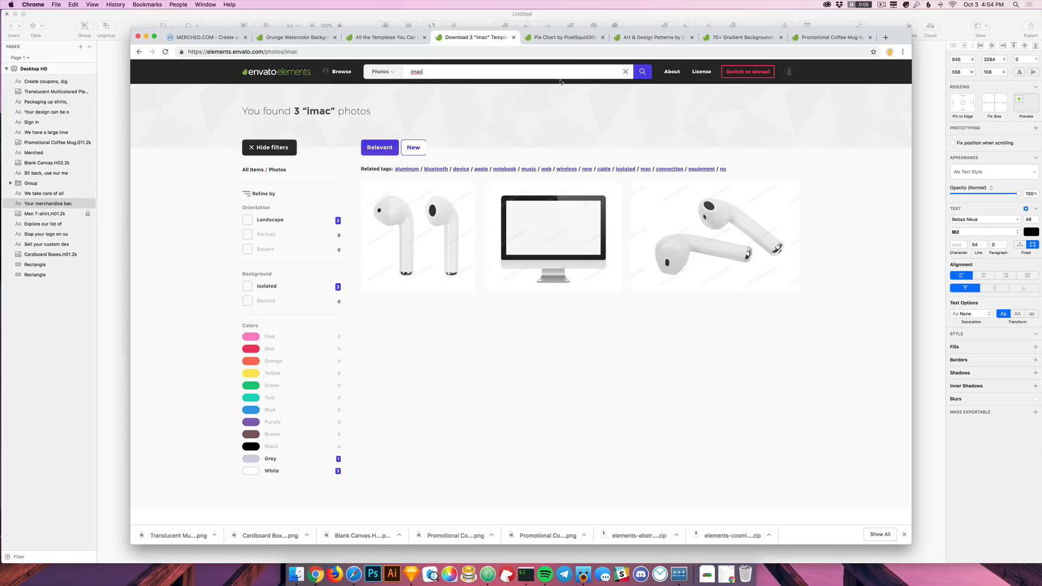
Step: Widen the search to all items, search for "desk" and look through every result category
click(383, 72)
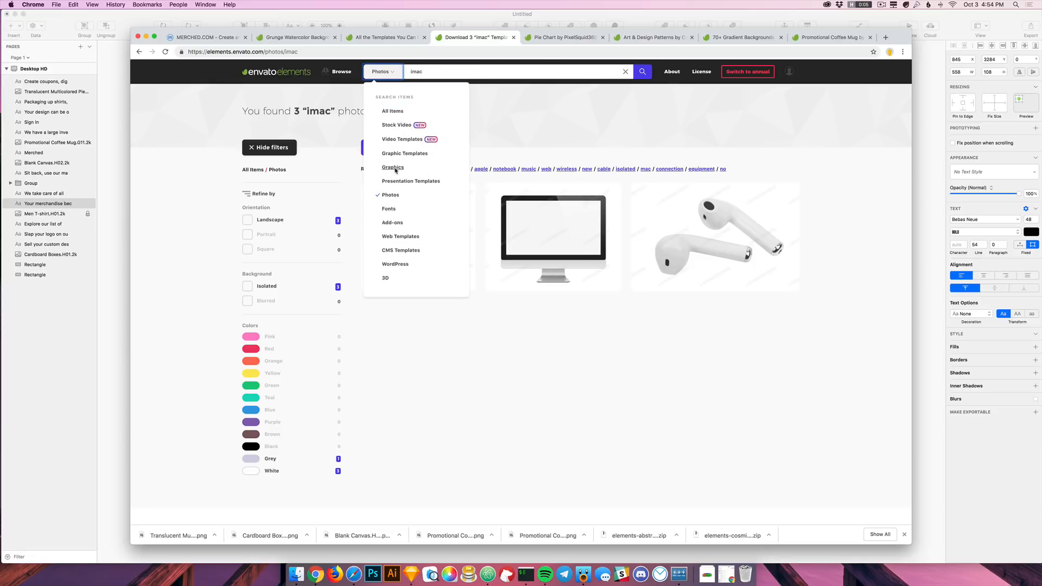
click(392, 112)
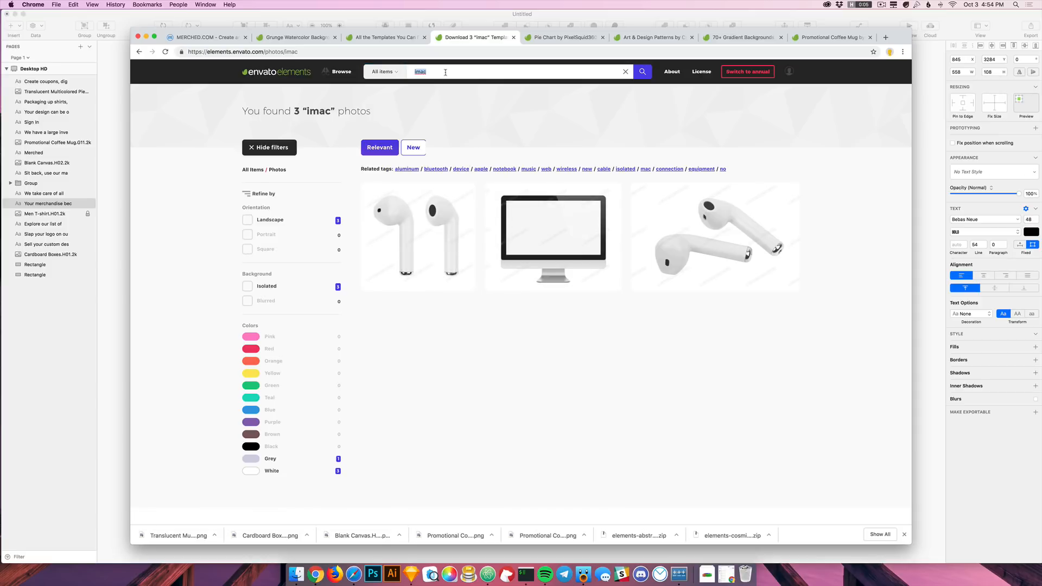
key(Return)
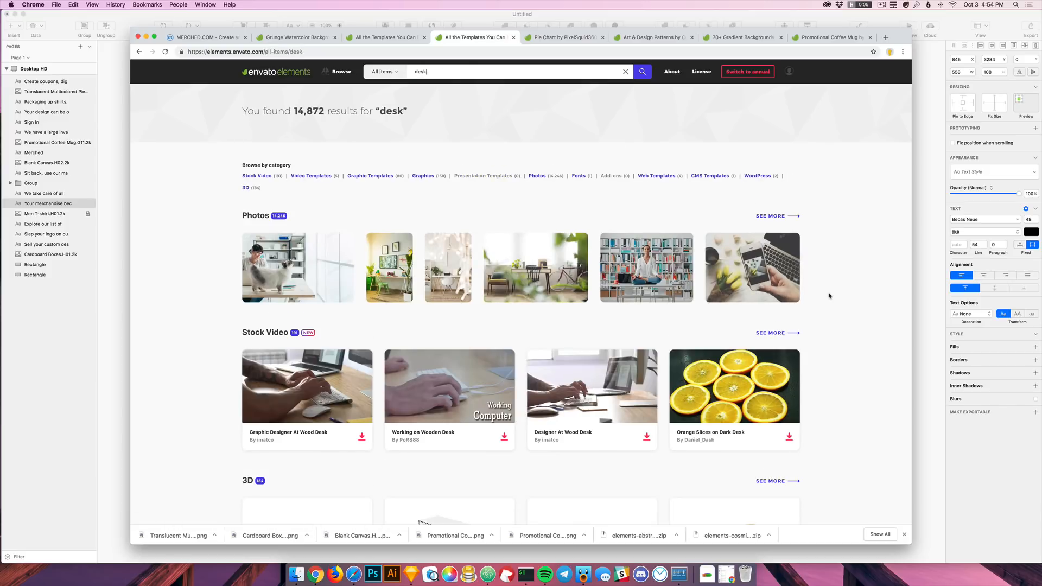
scroll(829, 295, down, 15)
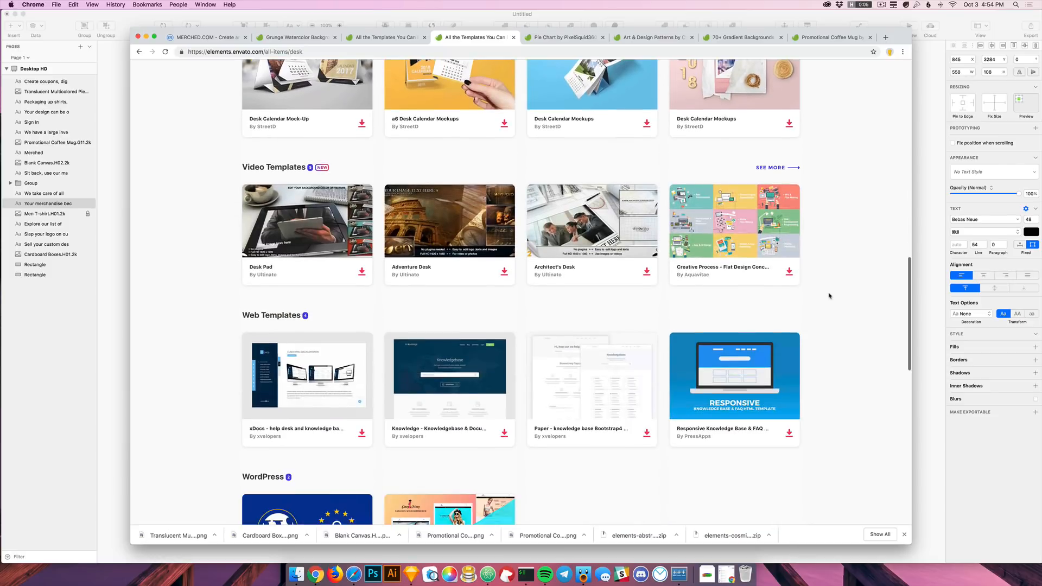
scroll(829, 295, down, 3)
scroll(635, 363, down, 7)
scroll(450, 351, up, 12)
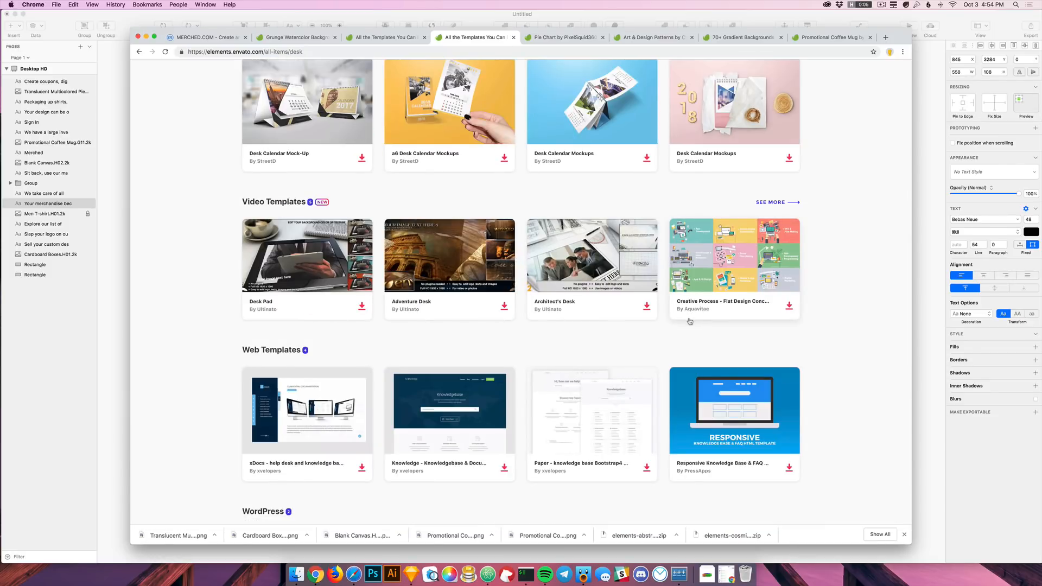
scroll(701, 334, up, 15)
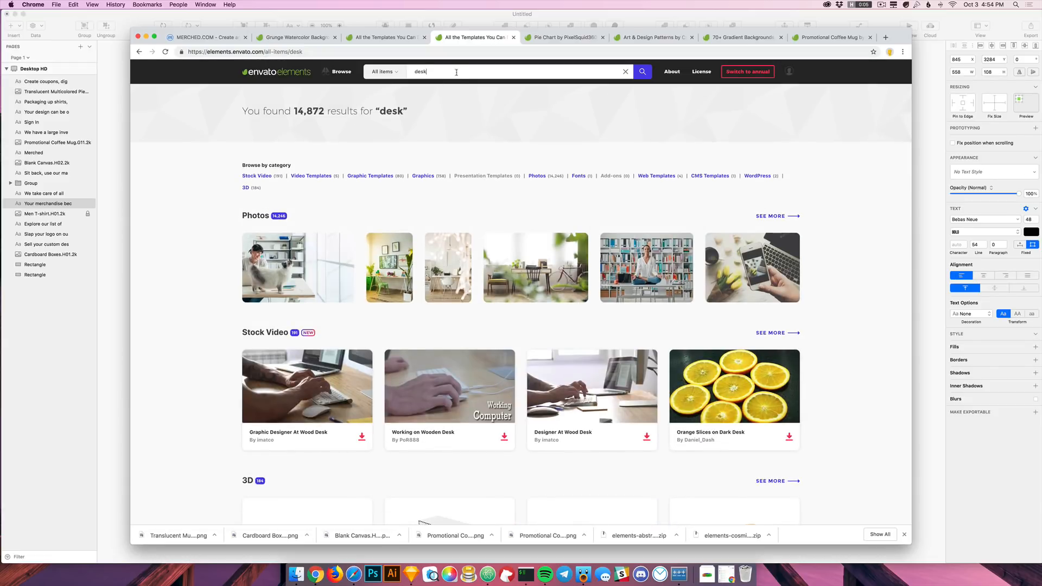
Step: Refine the all-items search to "desk plants" and look through the result categories down to the fonts
text(nts)
key(Return)
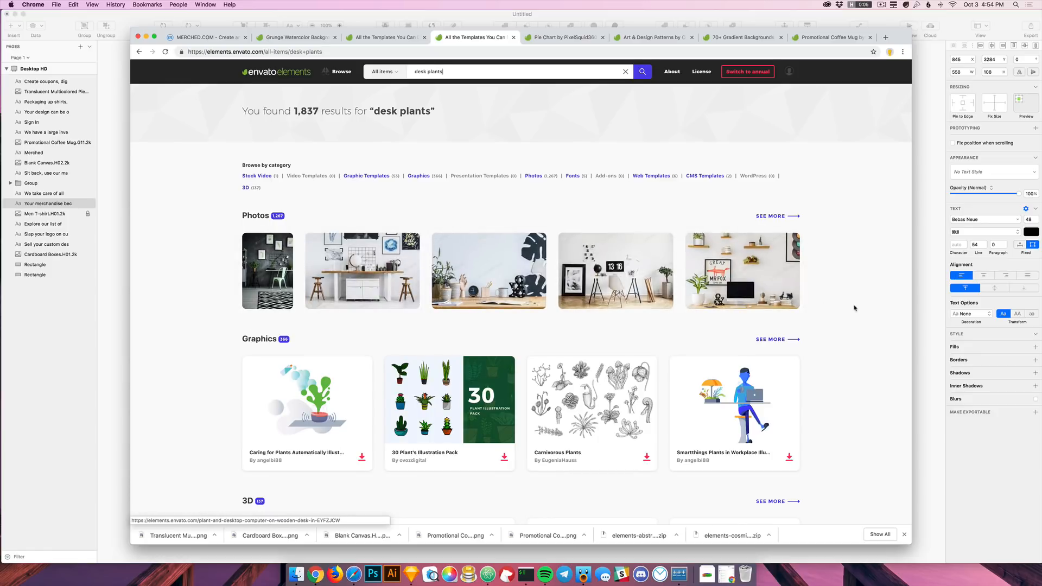
scroll(855, 308, down, 5)
scroll(855, 307, down, 7)
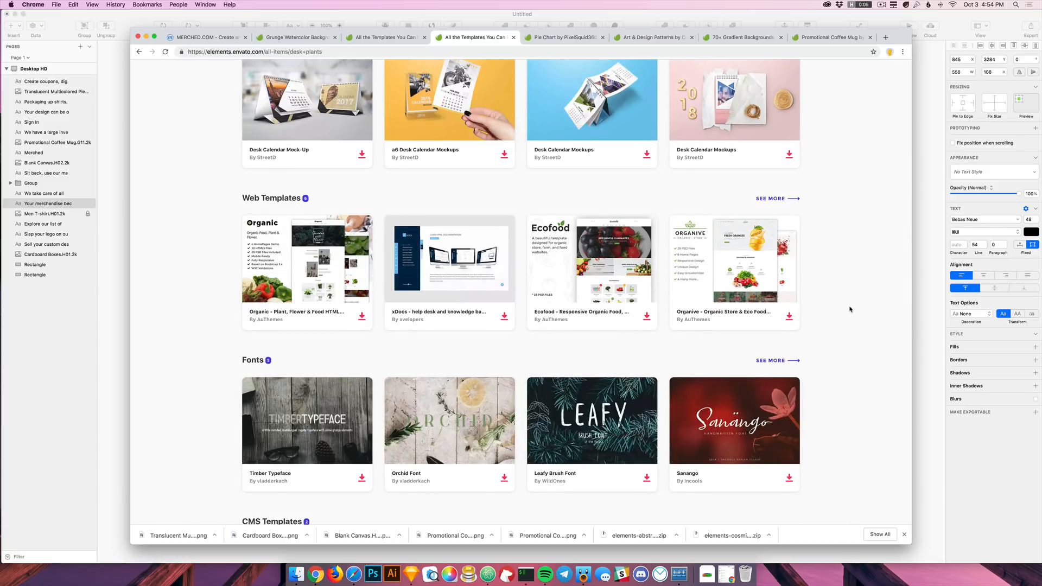
scroll(850, 309, down, 5)
scroll(850, 310, up, 5)
scroll(850, 310, up, 1)
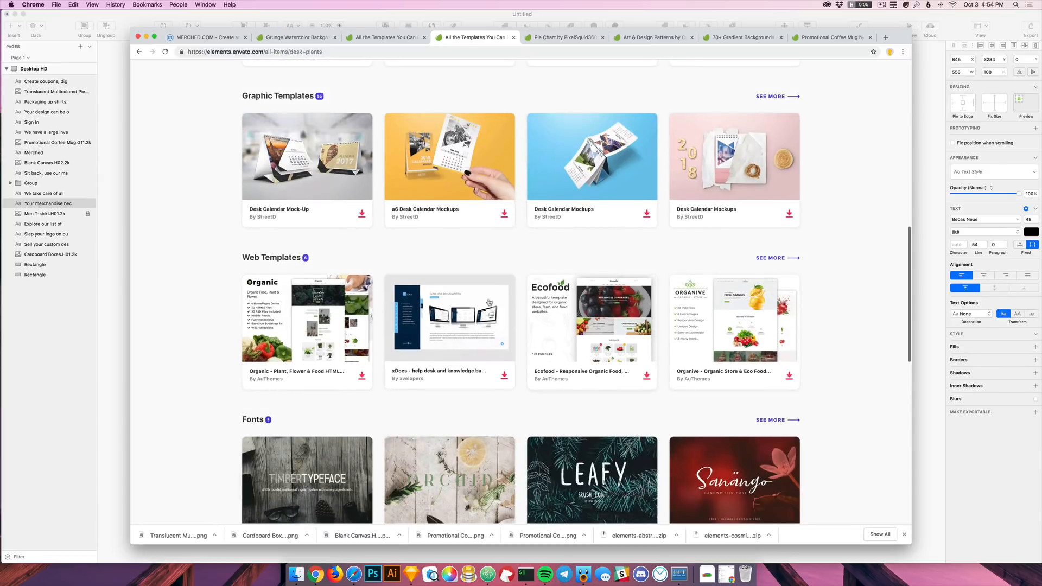
Step: Open the xDocs help desk and knowledge base web template and examine its enlarged preview image
click(438, 296)
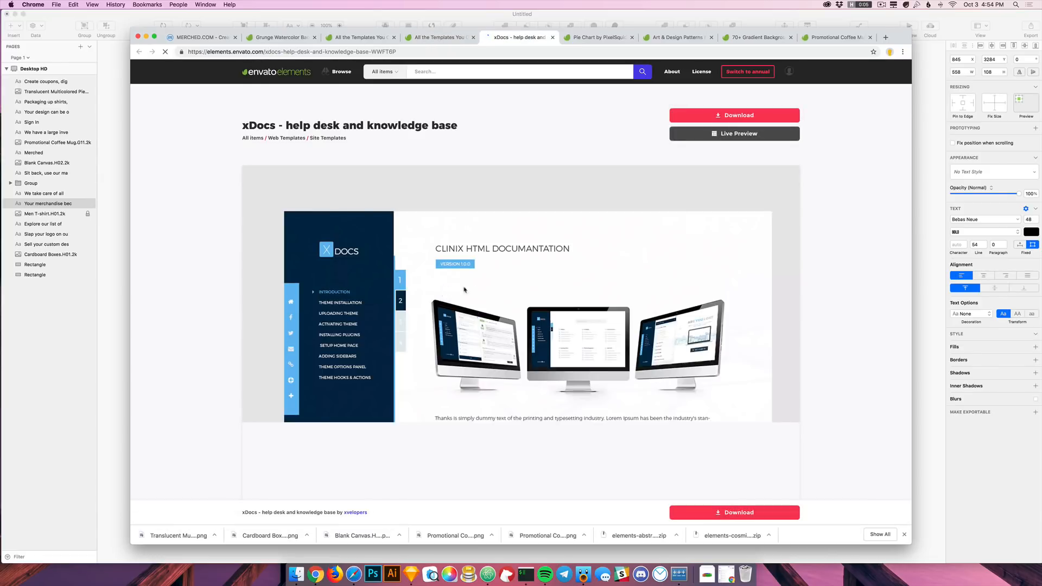
scroll(438, 296, down, 3)
click(580, 336)
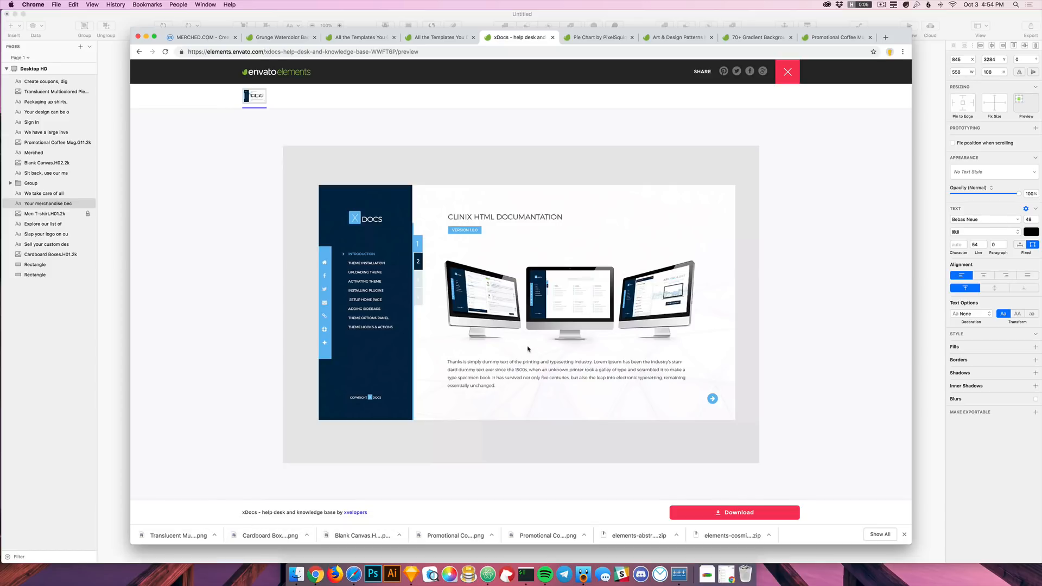
click(138, 52)
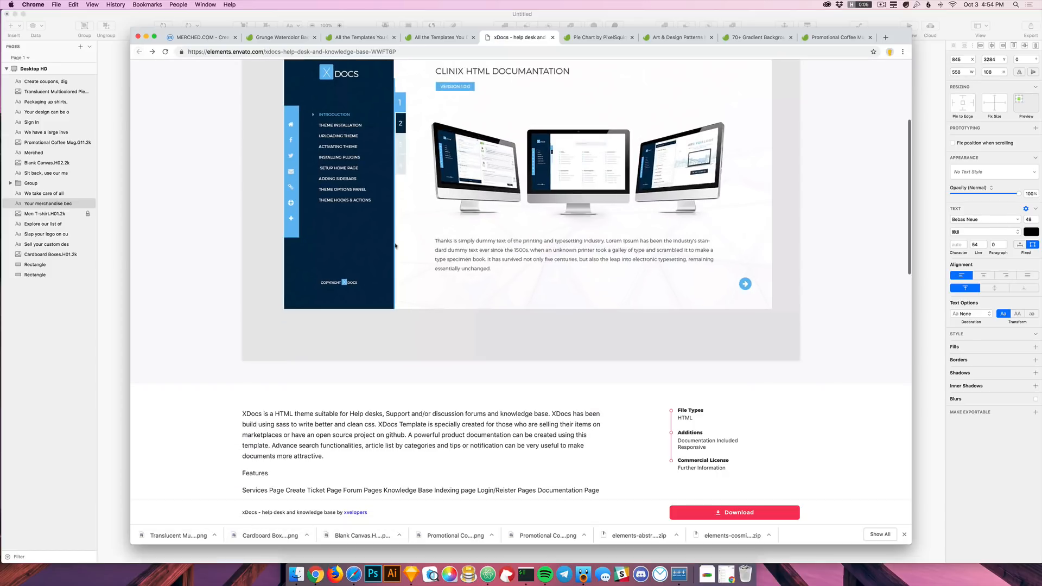
scroll(542, 146, up, 3)
Step: Close the four leftover item tabs and the xDocs page, returning to the "desk plants" results
key(ctrl+Tab)
key(ctrl+shift+Tab)
key(ctrl+Tab)
key(ctrl+Tab)
key(ctrl+Tab)
key(ctrl+Tab)
key(super+w)
key(super+w)
key(super+w)
key(super+w)
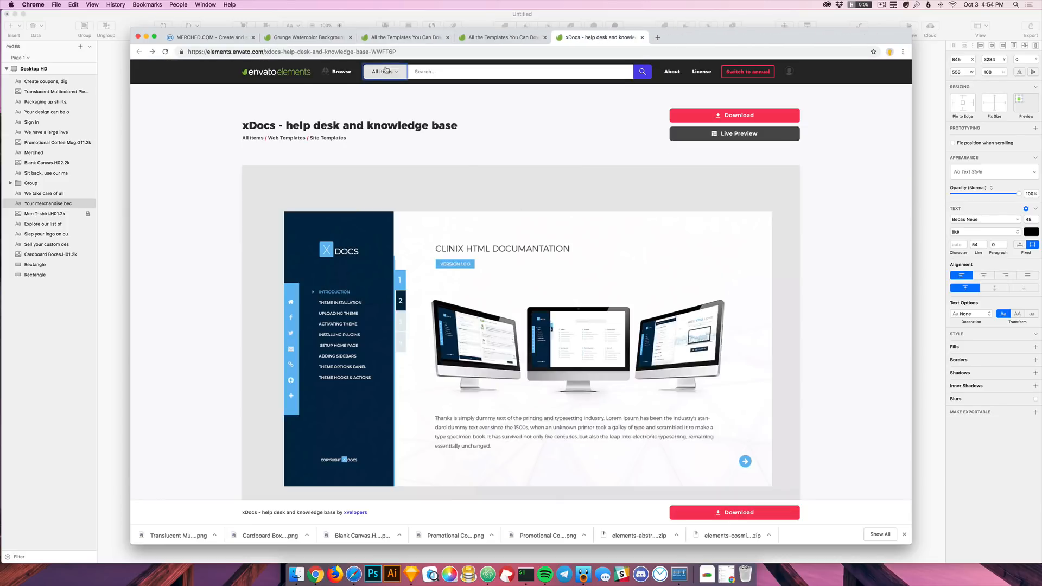
click(385, 73)
click(381, 105)
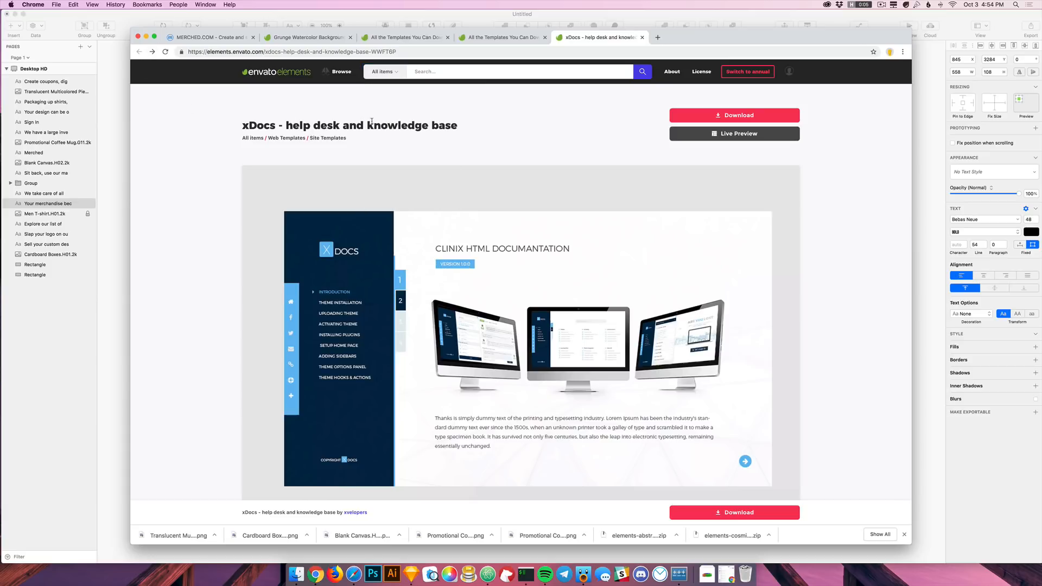
key(super+w)
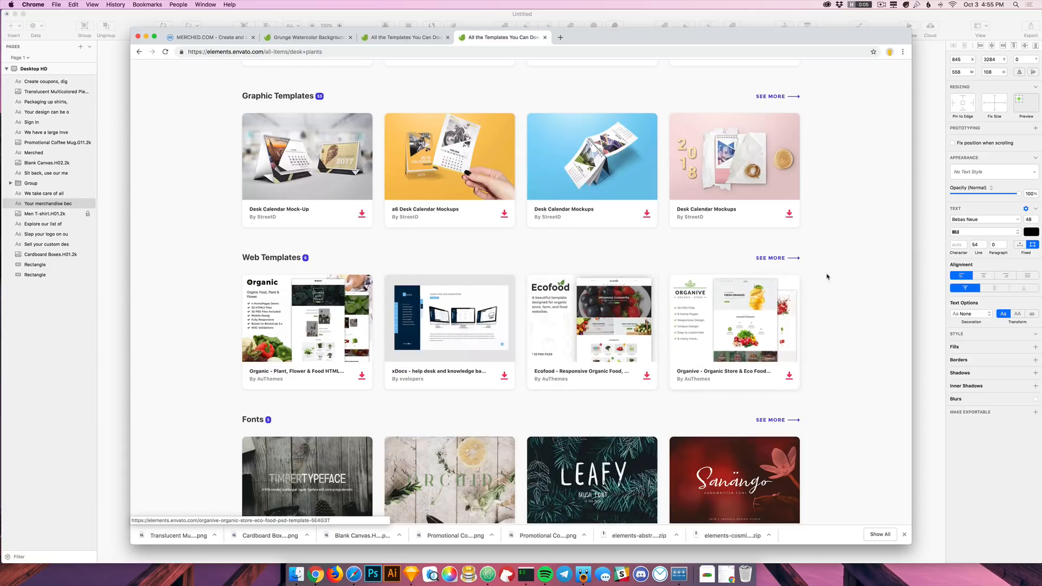
Step: Restrict the "desk plants" search to Graphic Templates and look through the first page of templates for a desk mockup
click(792, 97)
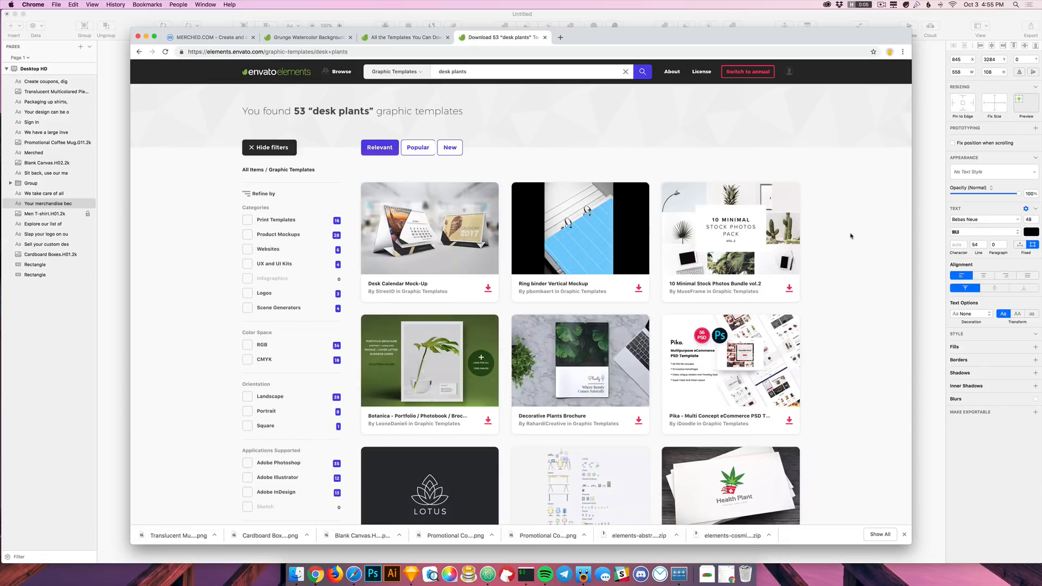
scroll(851, 237, down, 5)
scroll(851, 236, down, 5)
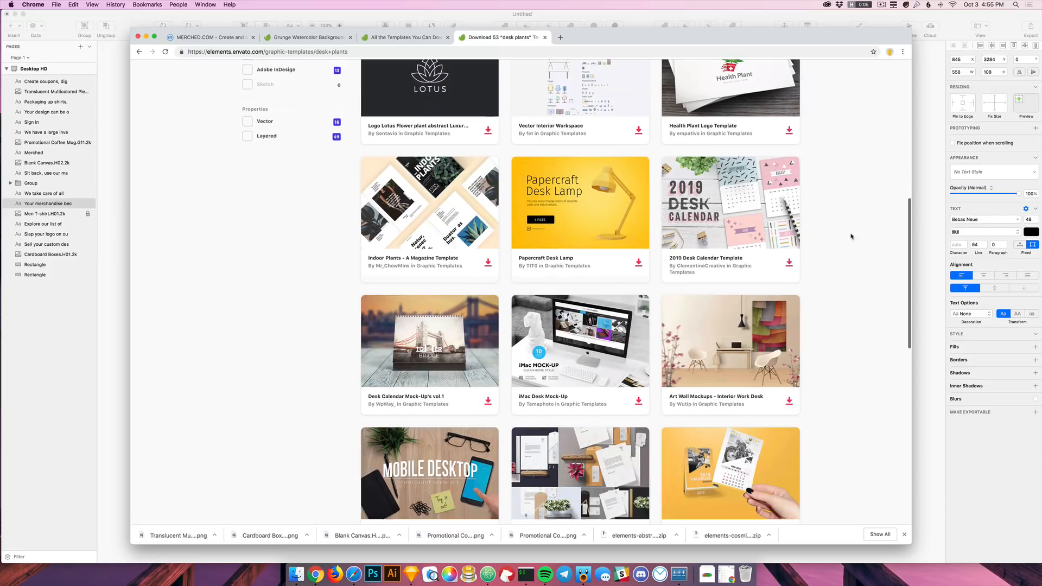
scroll(570, 245, down, 2)
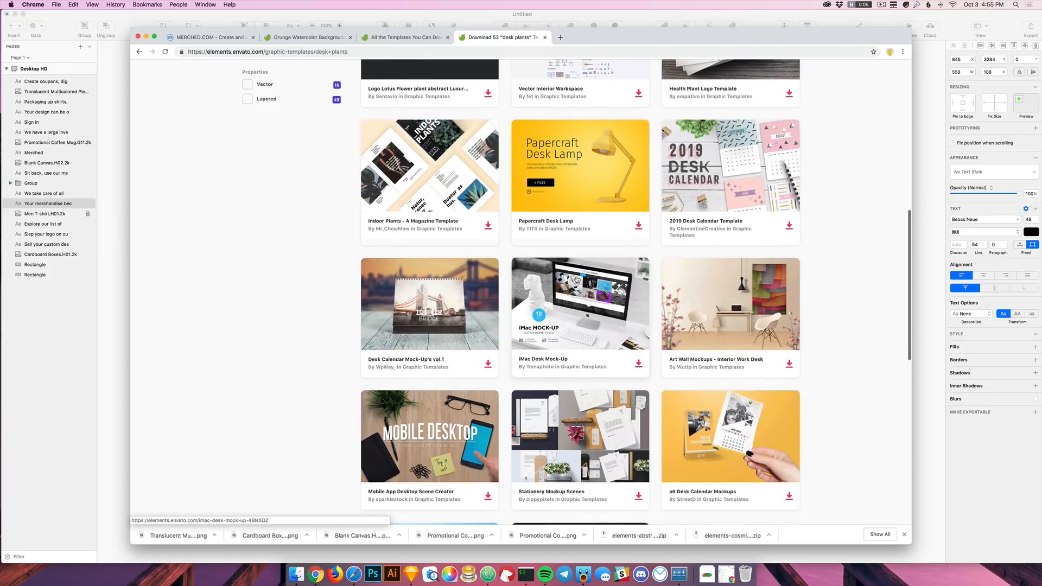
scroll(593, 315, down, 1)
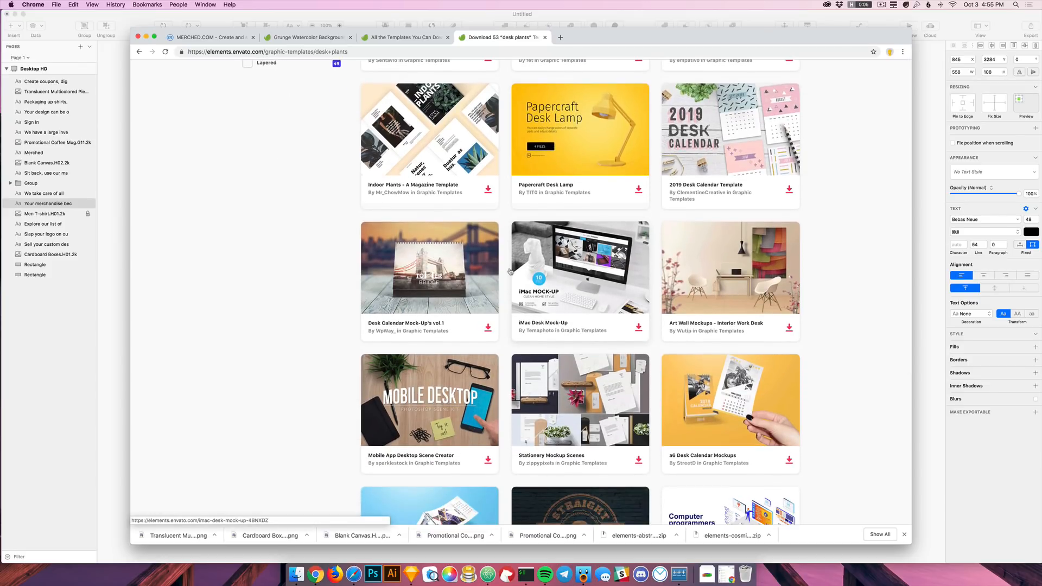
scroll(454, 271, down, 3)
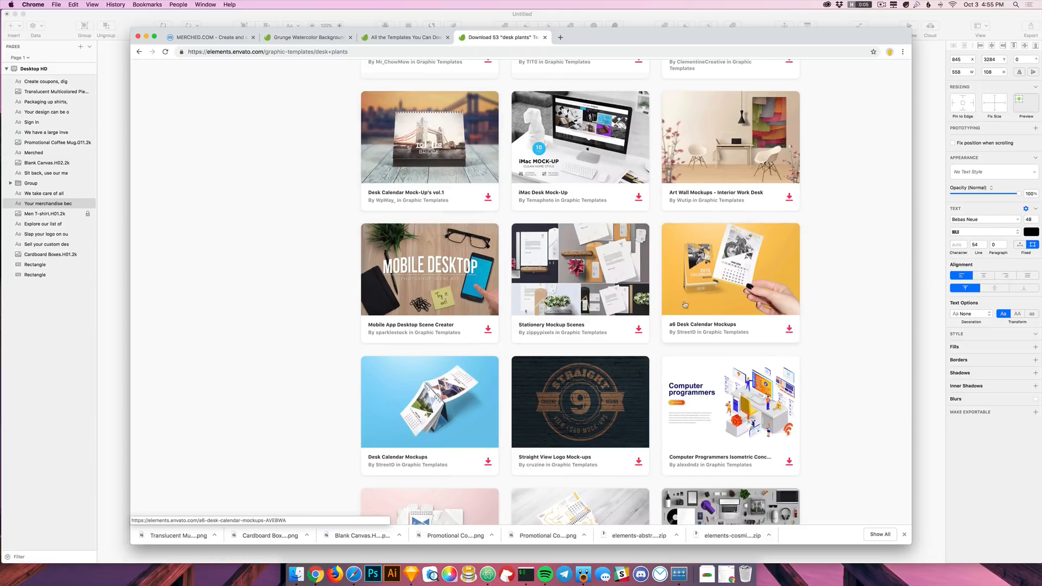
scroll(789, 297, down, 2)
scroll(789, 297, down, 2)
scroll(706, 337, down, 4)
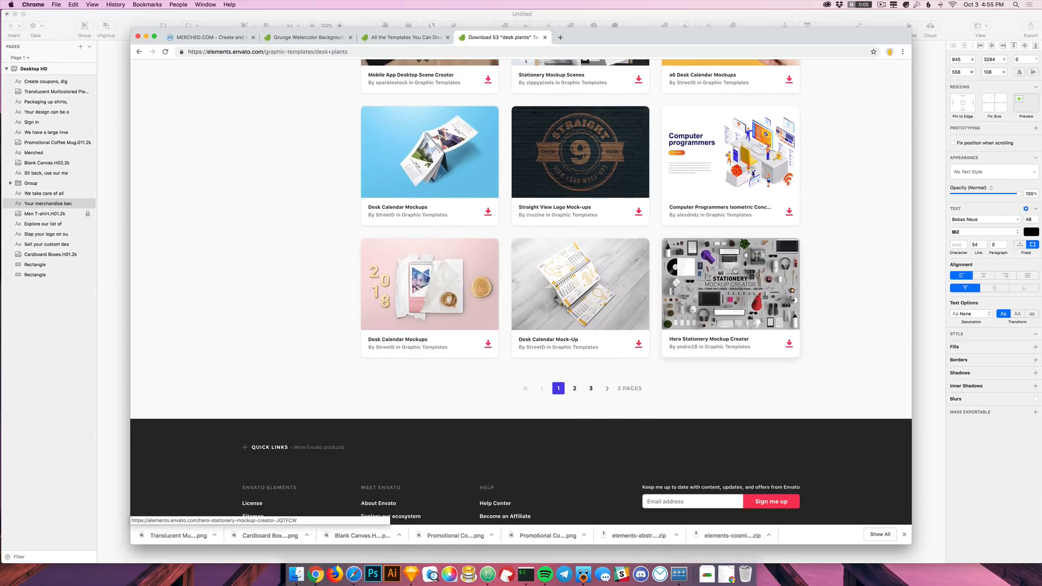
Step: Look through pages 2 and 3 of the "desk plants" graphic templates, opening Hero Stationery Mockup Creator and Display Mockup Creator in separate tabs
click(575, 389)
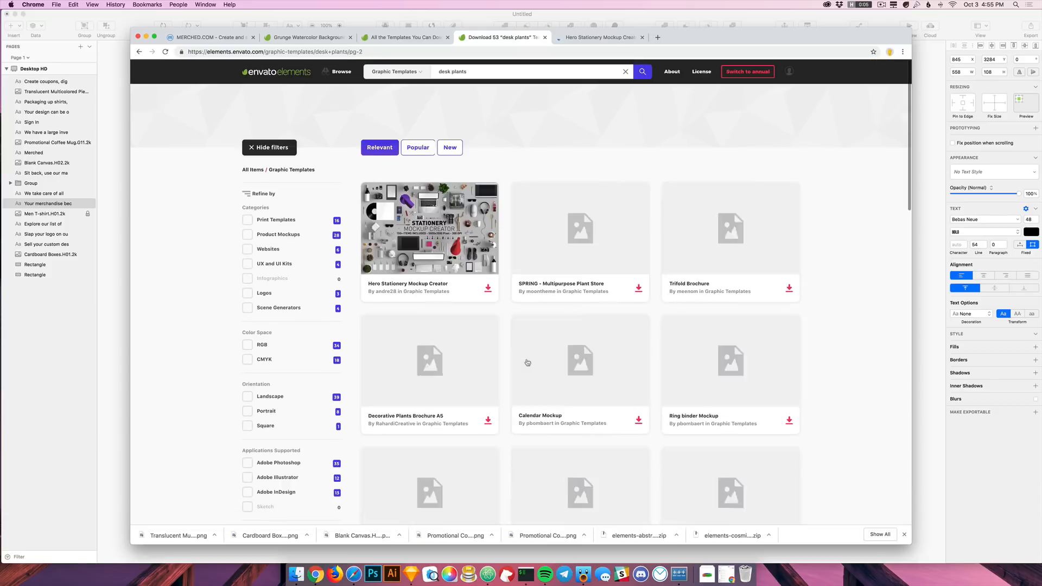
scroll(834, 322, down, 10)
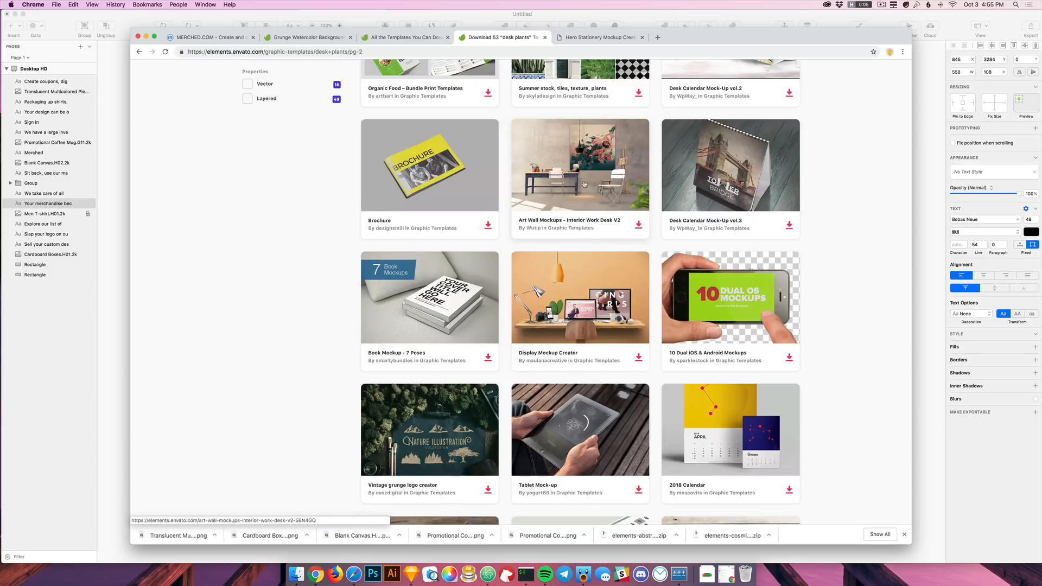
scroll(586, 184, down, 1)
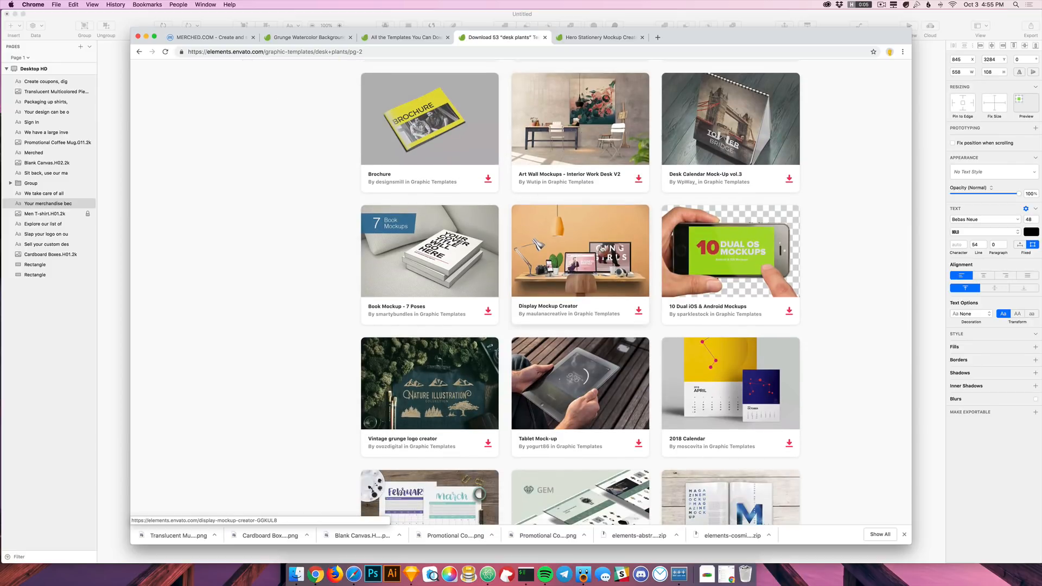
scroll(304, 296, down, 8)
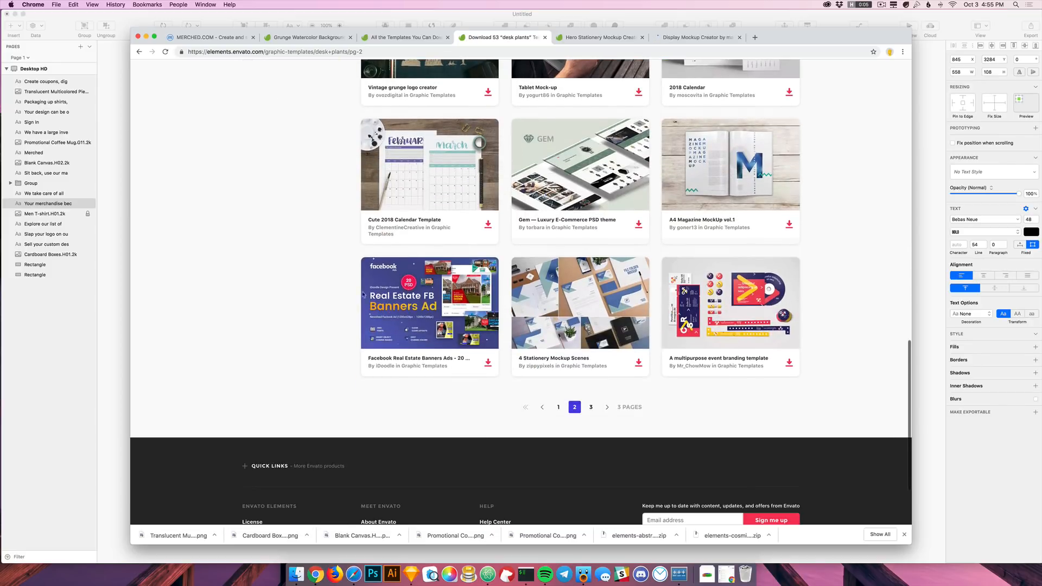
click(590, 396)
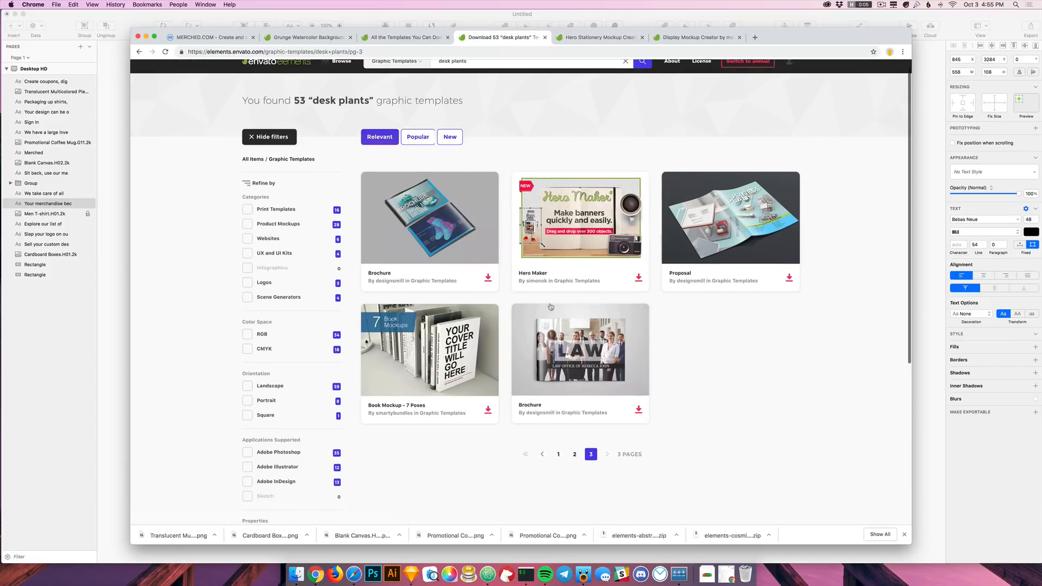
Step: Download the Display Mockup Creator item from its product page
key(ctrl+Tab)
key(ctrl+Tab)
click(738, 122)
click(468, 290)
click(530, 385)
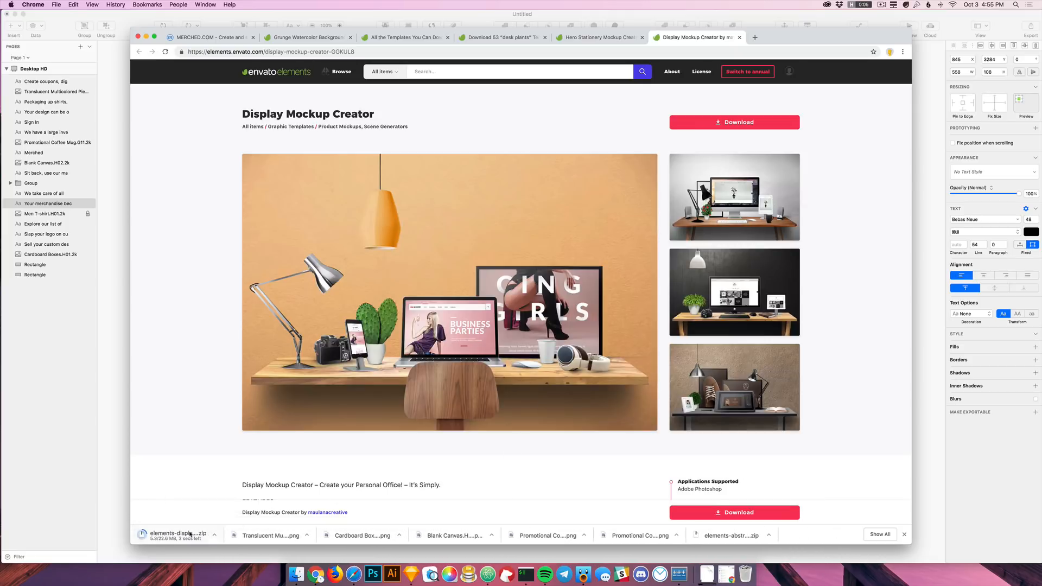
Step: Unpack the downloaded archive, open DisplayMockupCreator.psd in Photoshop and close the Finder windows
click(157, 535)
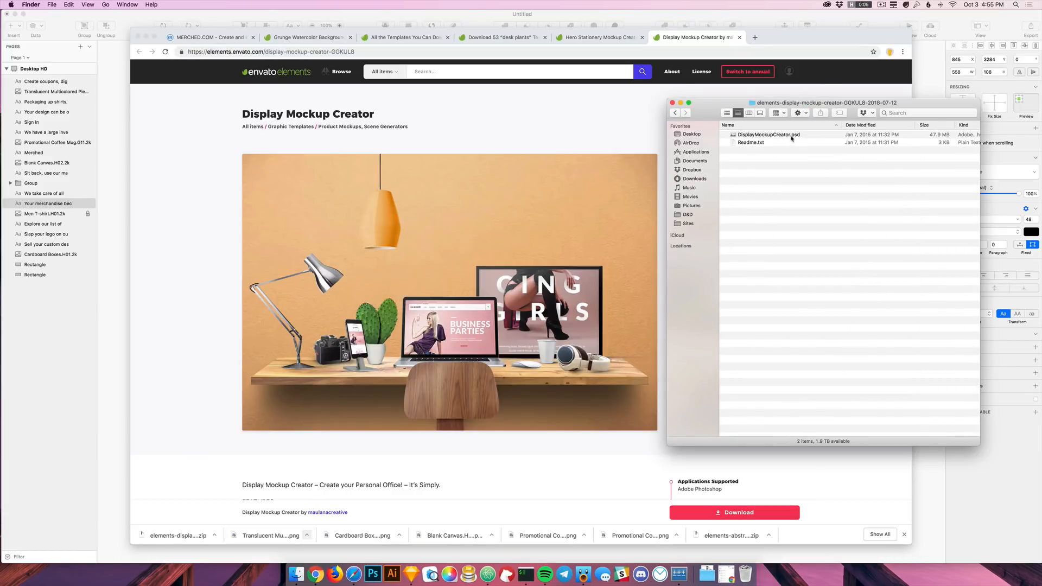
double_click(791, 136)
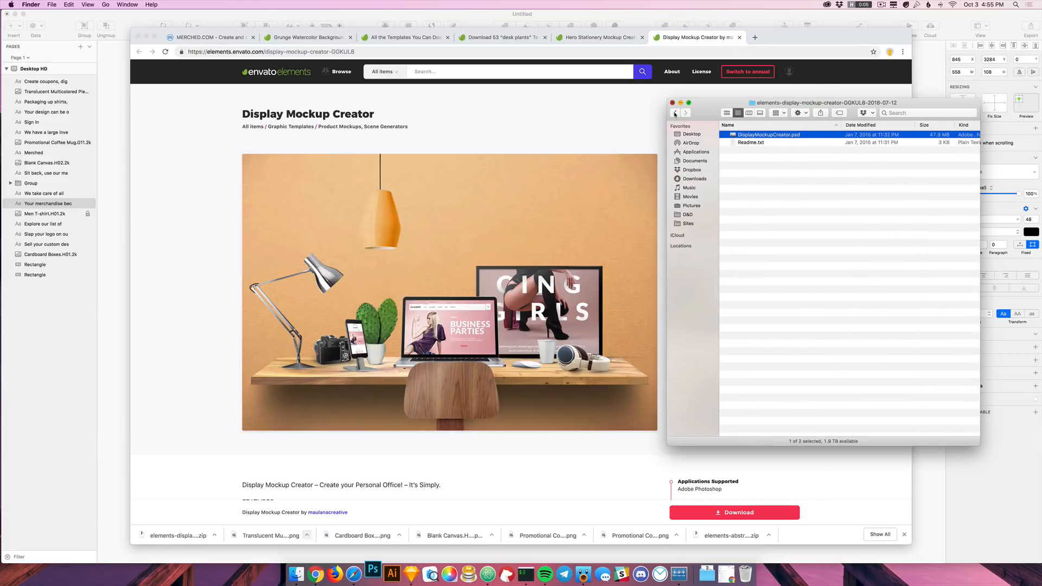
click(673, 103)
click(755, 303)
key(super+w)
click(701, 382)
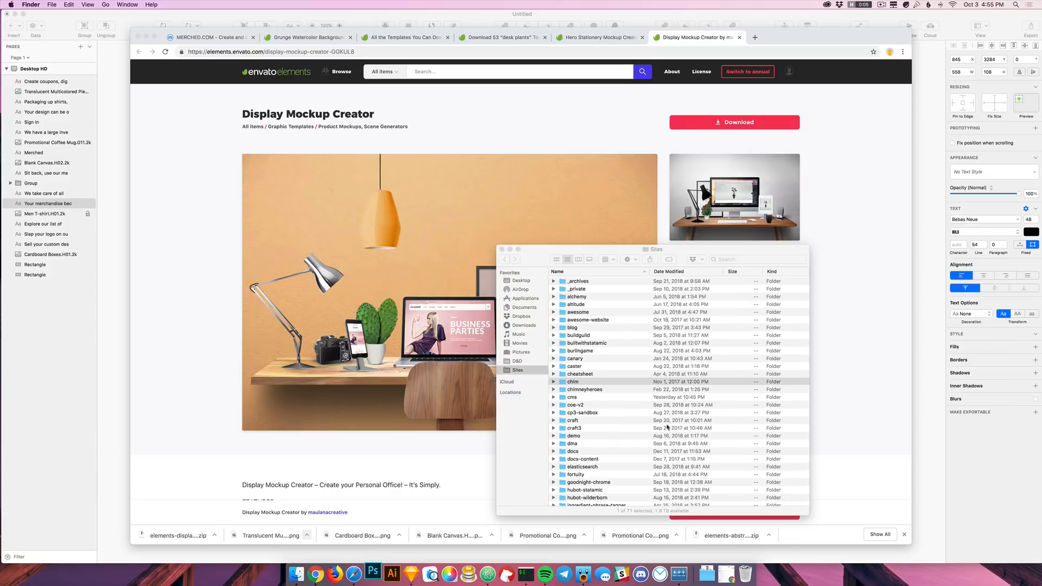
key(super+w)
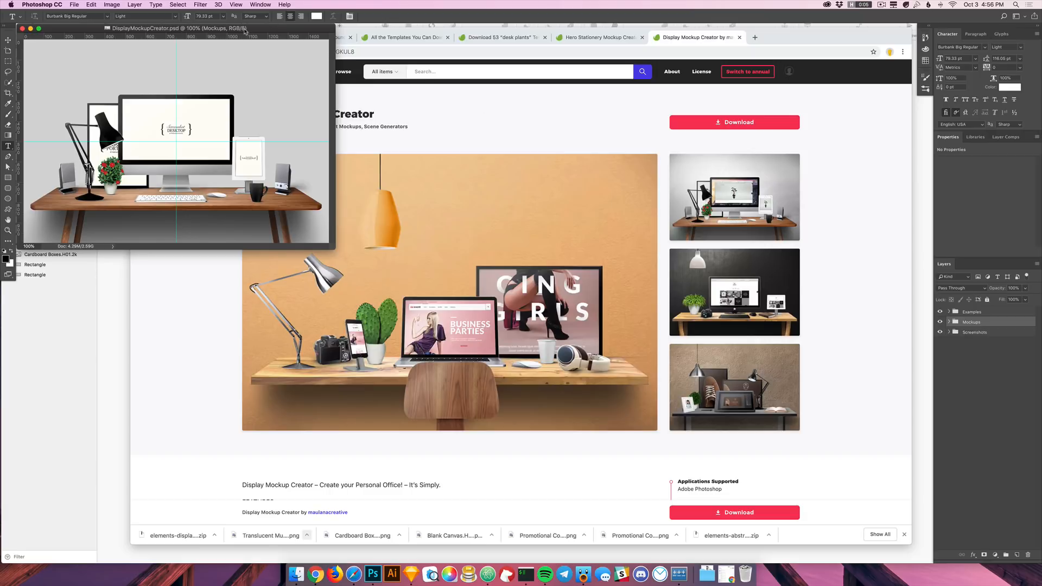
Step: Move and enlarge the DisplayMockupCreator.psd document window, and hide the Screenshots layer group
drag(292, 32, 561, 112)
drag(602, 328, 771, 436)
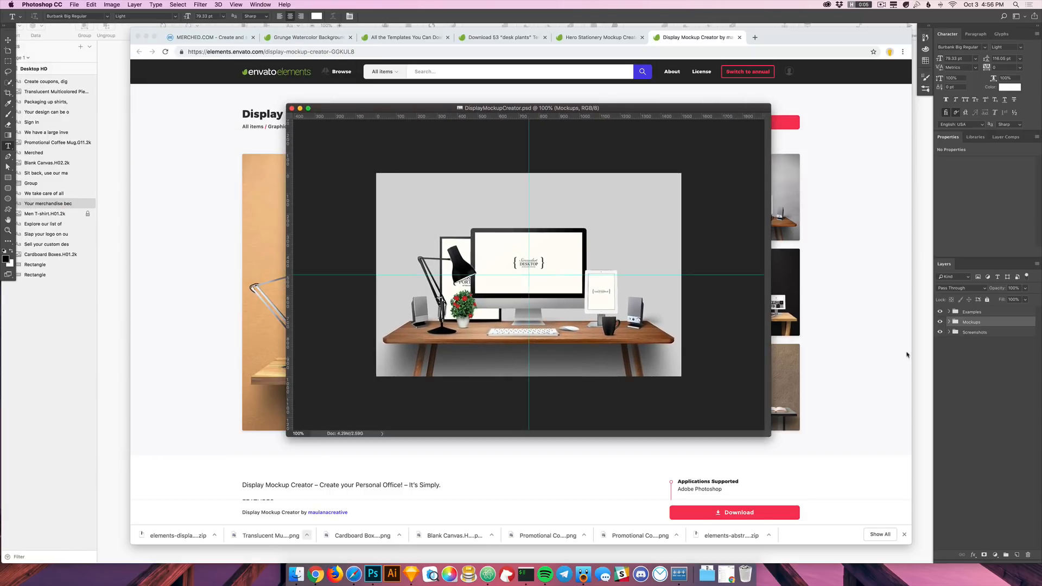
click(940, 332)
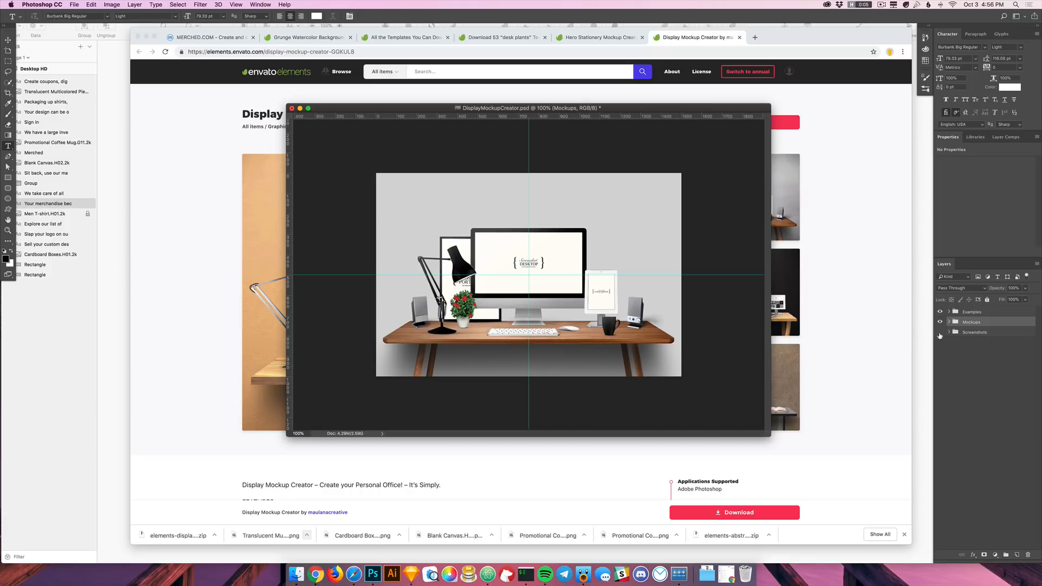
Step: Toggle the Examples, Mockups and Screenshots layer groups and look through the contents of Mockups and Screenshots
click(940, 322)
click(940, 312)
click(940, 312)
drag(941, 313, 940, 334)
click(941, 322)
click(940, 313)
click(940, 323)
click(949, 332)
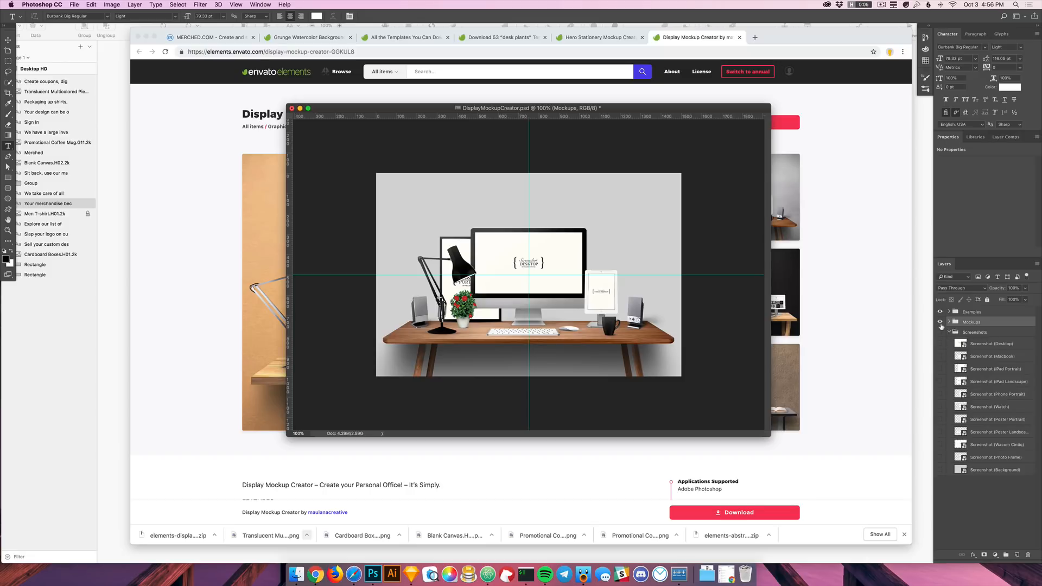
click(949, 322)
scroll(975, 431, up, 2)
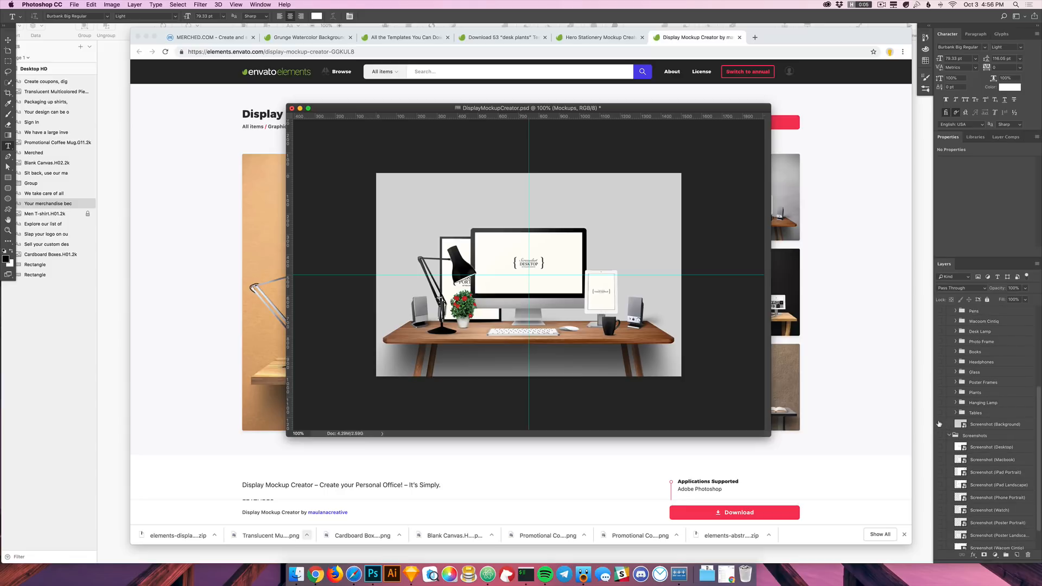
scroll(988, 422, up, 9)
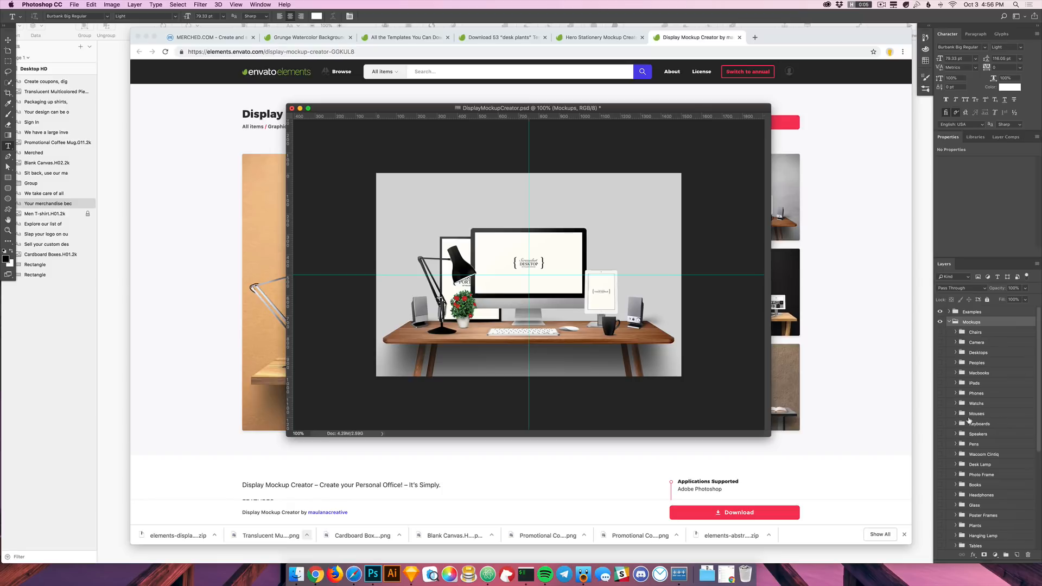
Step: Check the Examples group by toggling its visibility, and collapse and hide the Mockups layer group
click(942, 312)
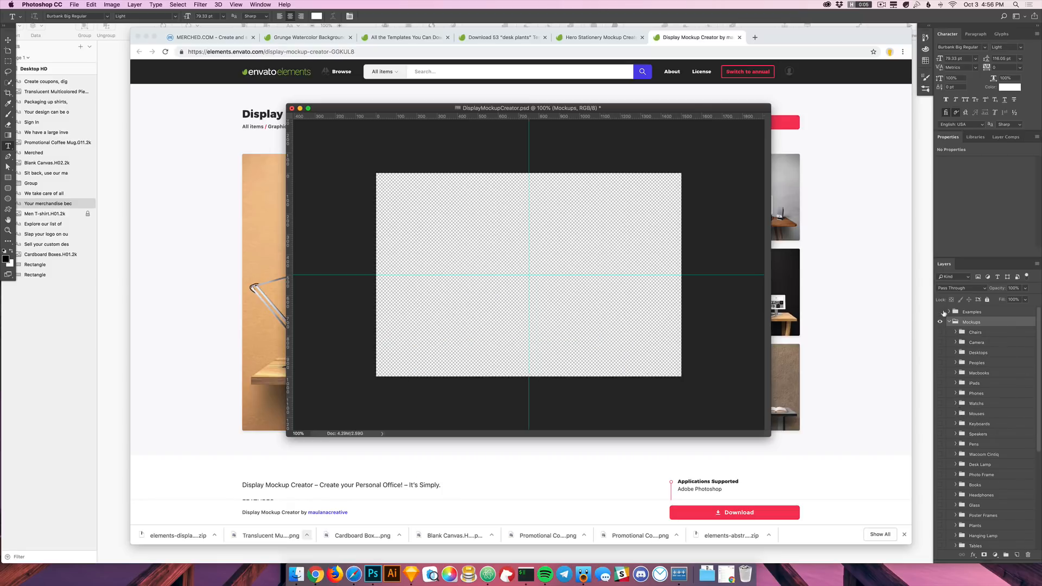
click(942, 312)
click(949, 322)
click(941, 322)
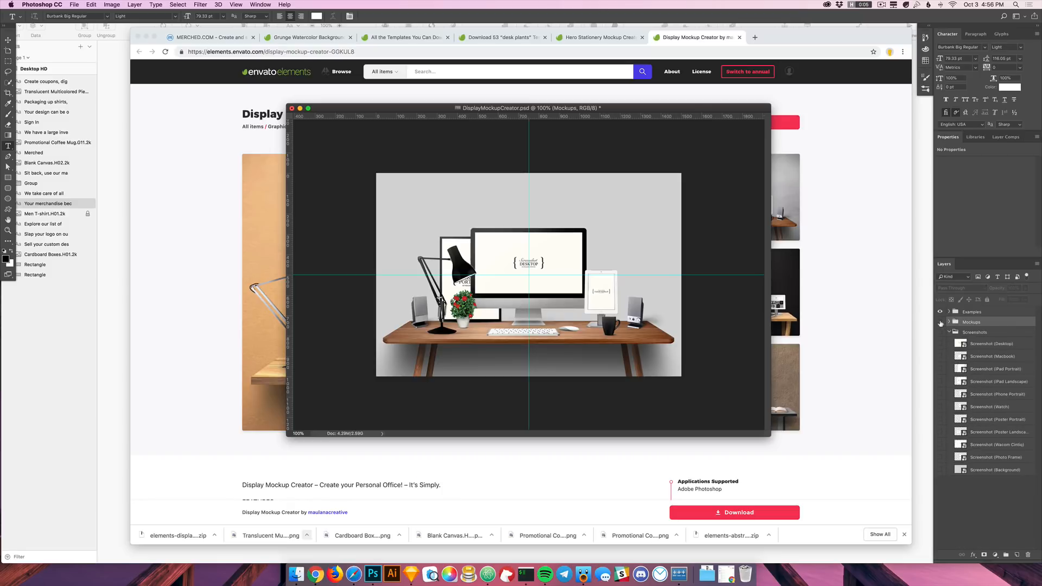
Step: Expand the Examples group and preview its desk scenes 1 to 11 one at a time
click(950, 313)
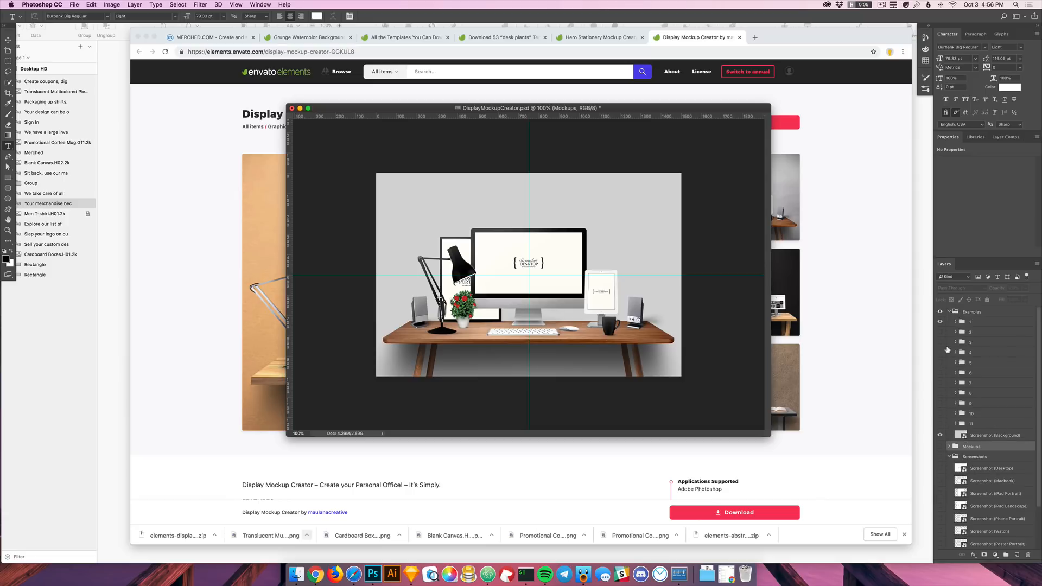
click(941, 322)
click(941, 332)
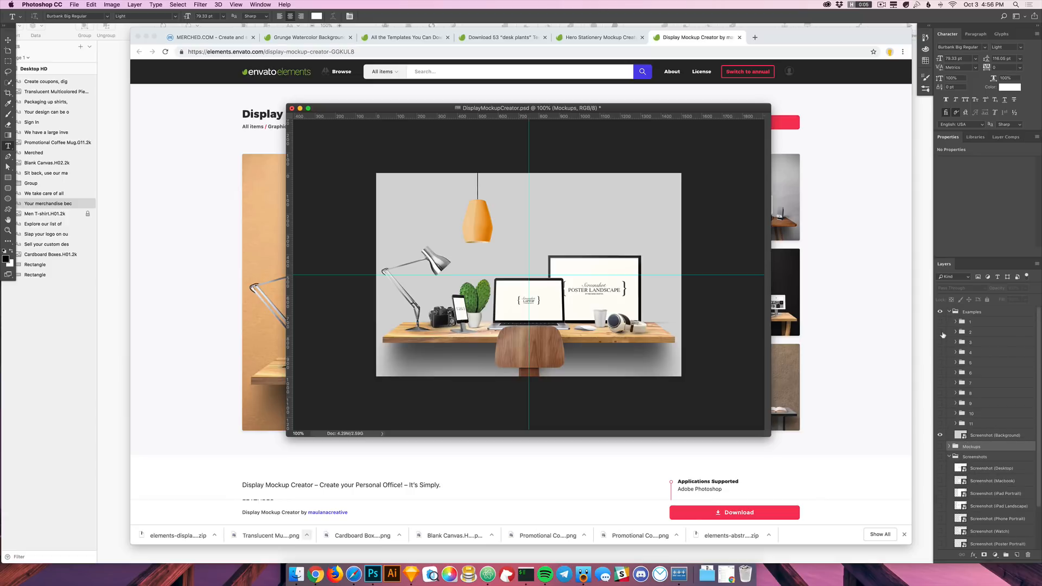
click(941, 333)
click(941, 342)
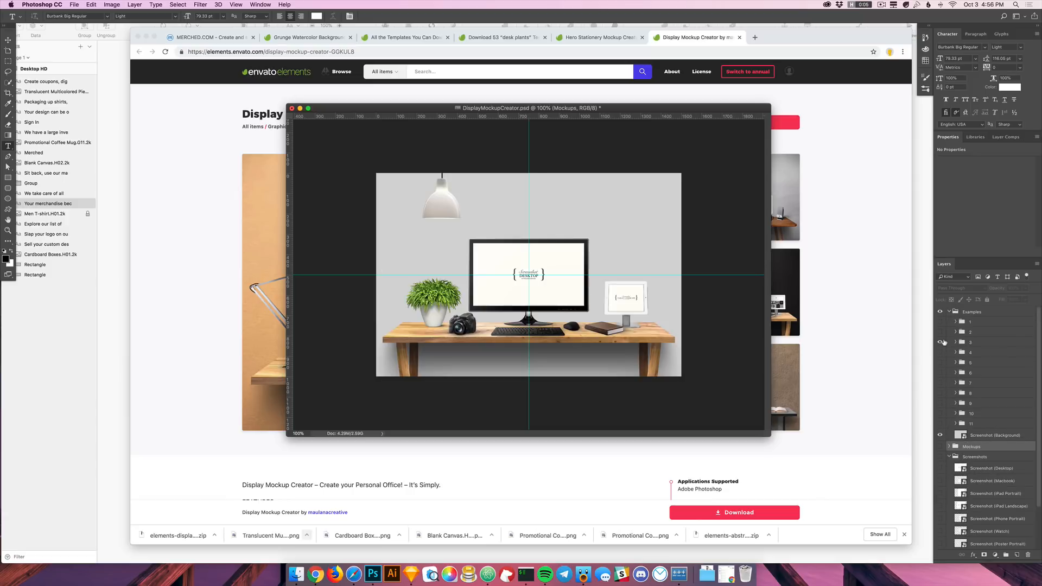
click(942, 342)
click(942, 353)
click(942, 353)
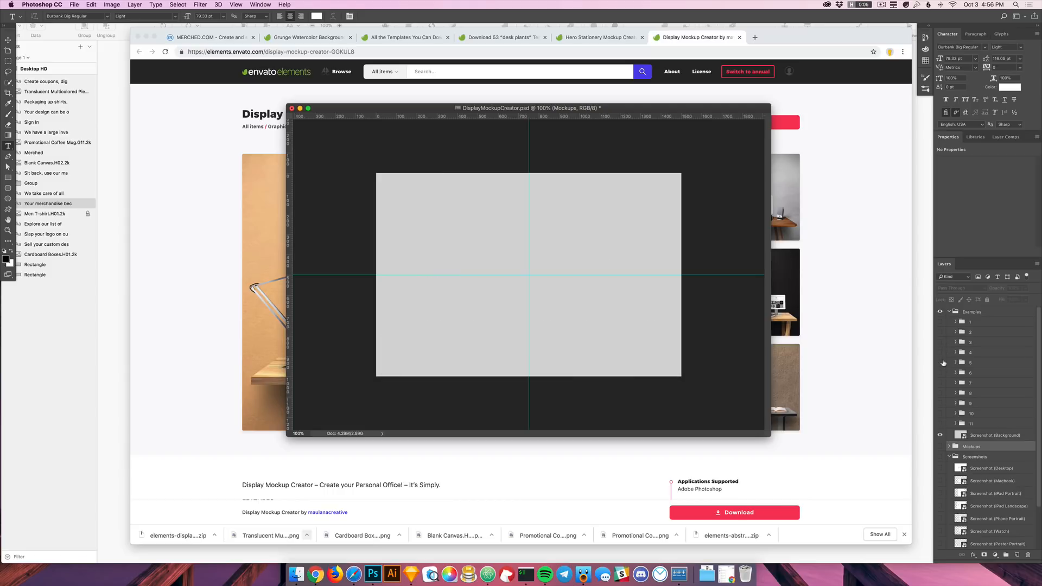
click(942, 363)
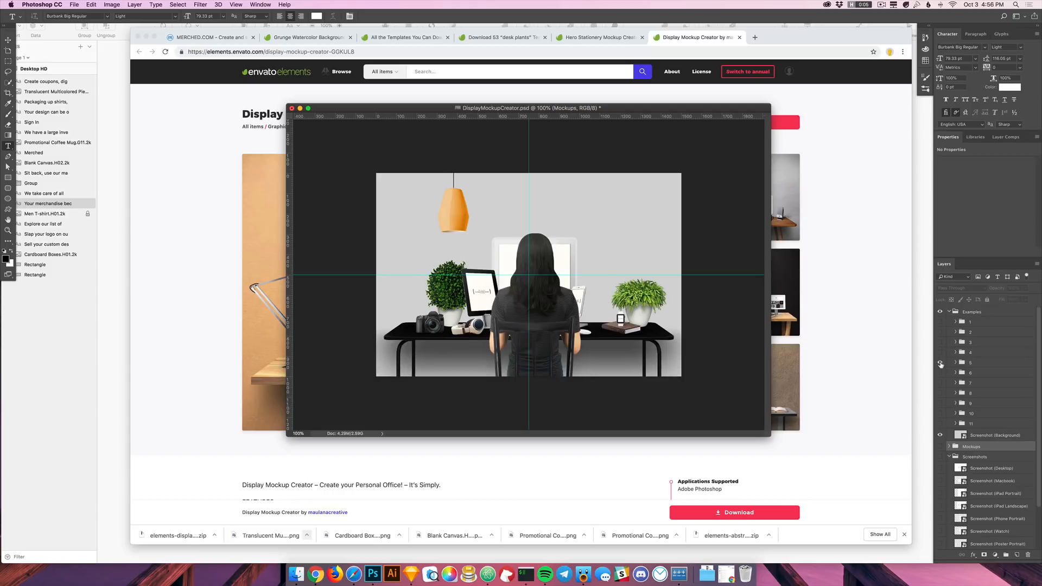
click(941, 363)
click(942, 372)
click(941, 373)
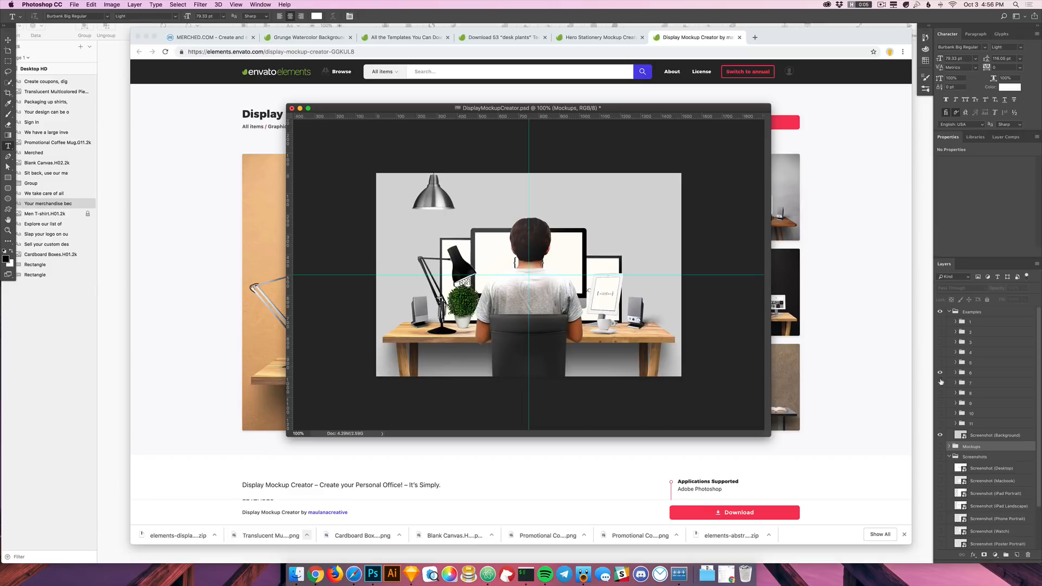
click(941, 383)
click(941, 383)
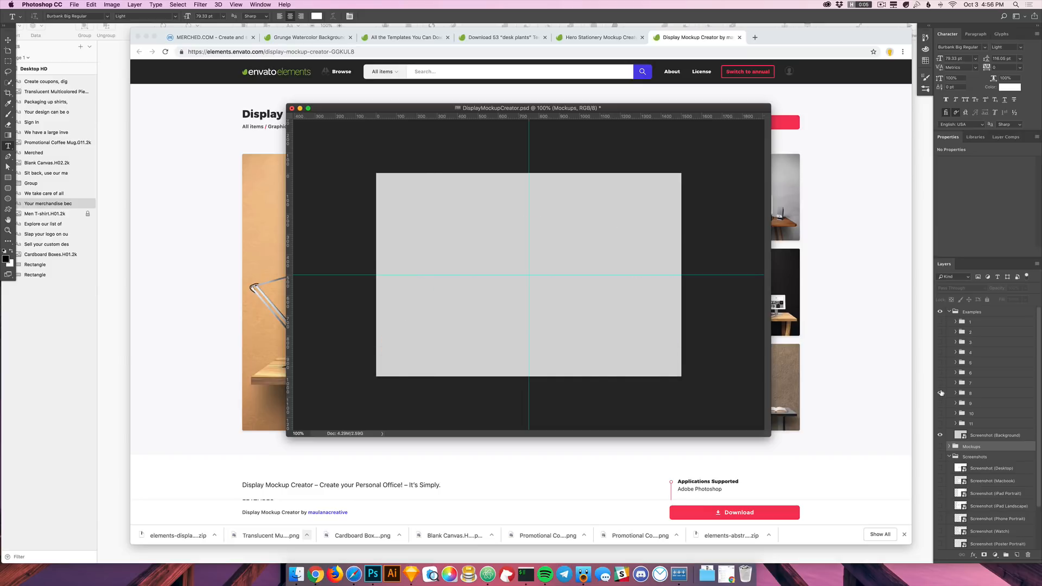
click(942, 393)
click(942, 393)
click(942, 404)
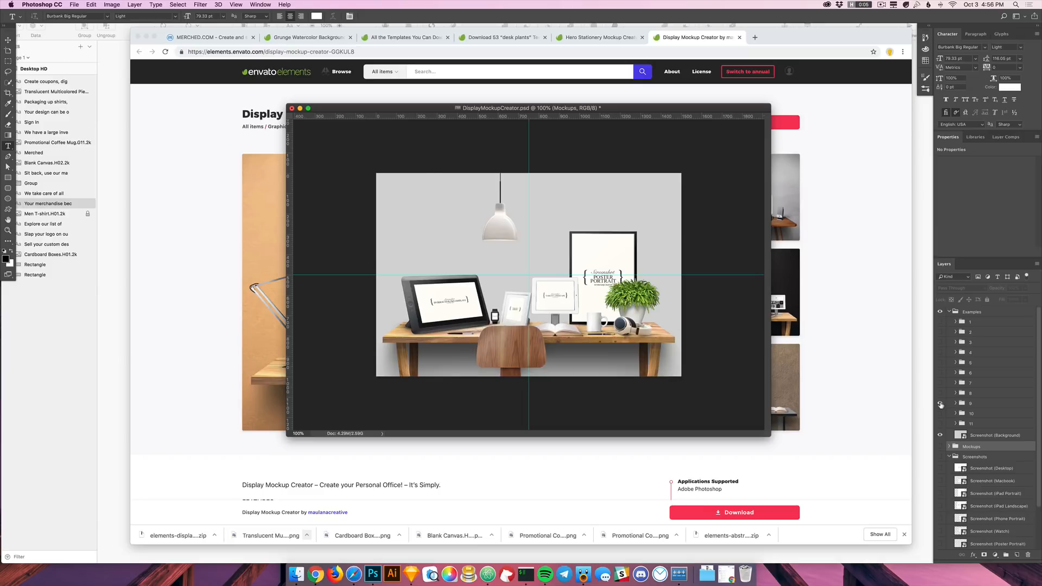
click(941, 403)
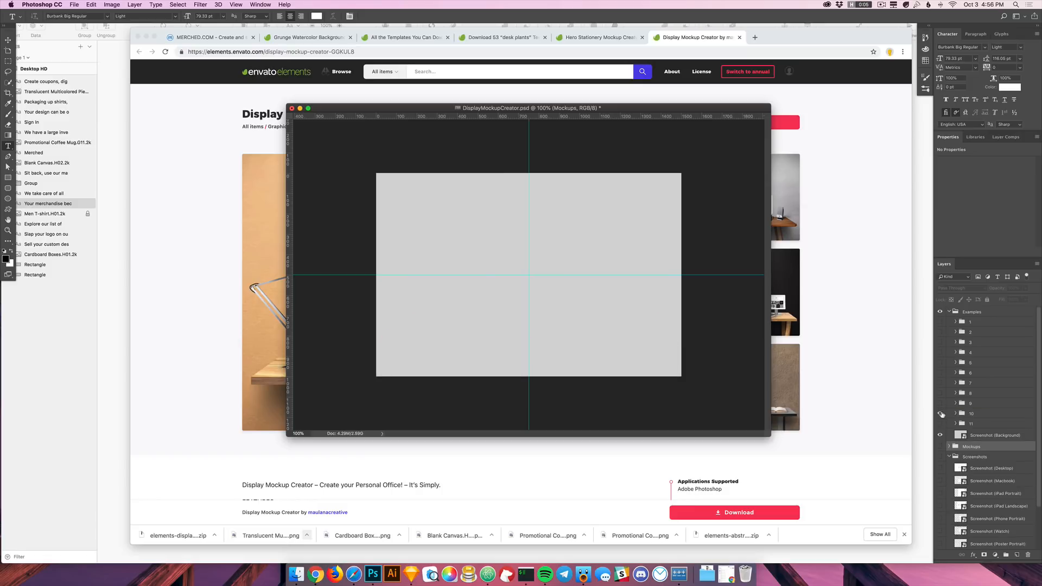
click(941, 413)
click(942, 414)
click(940, 424)
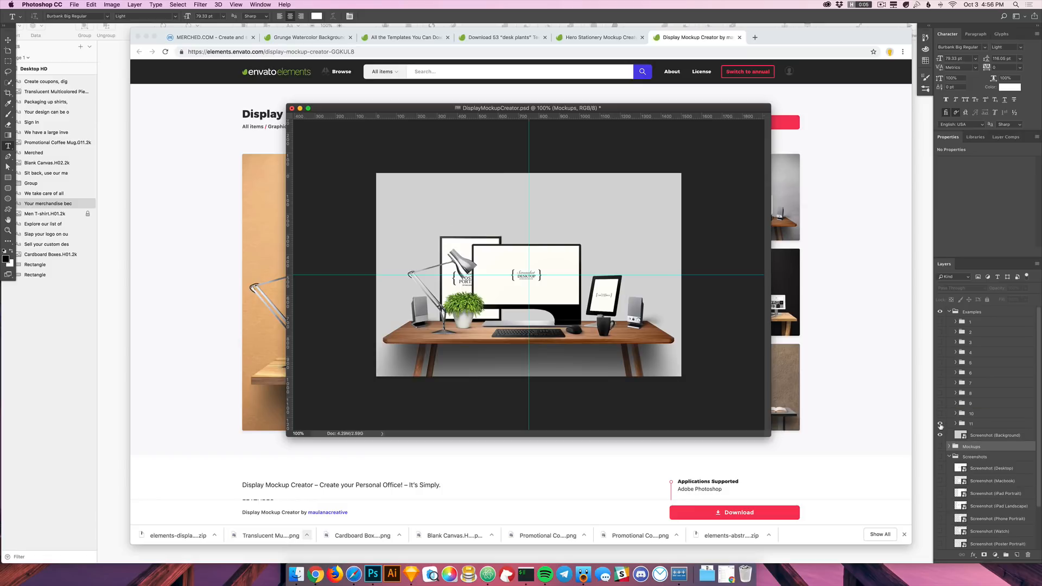
click(941, 424)
Step: Compare example scenes 5, 4, 3 and 2 again, and leave only desk scene 1 visible
click(942, 363)
click(942, 363)
click(941, 353)
click(941, 353)
click(940, 343)
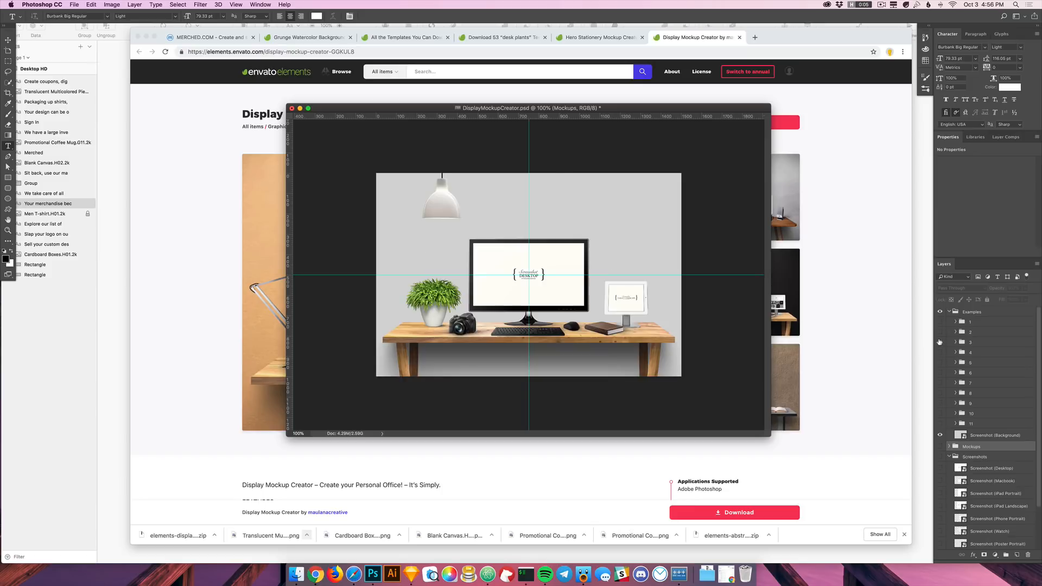
click(940, 343)
click(940, 332)
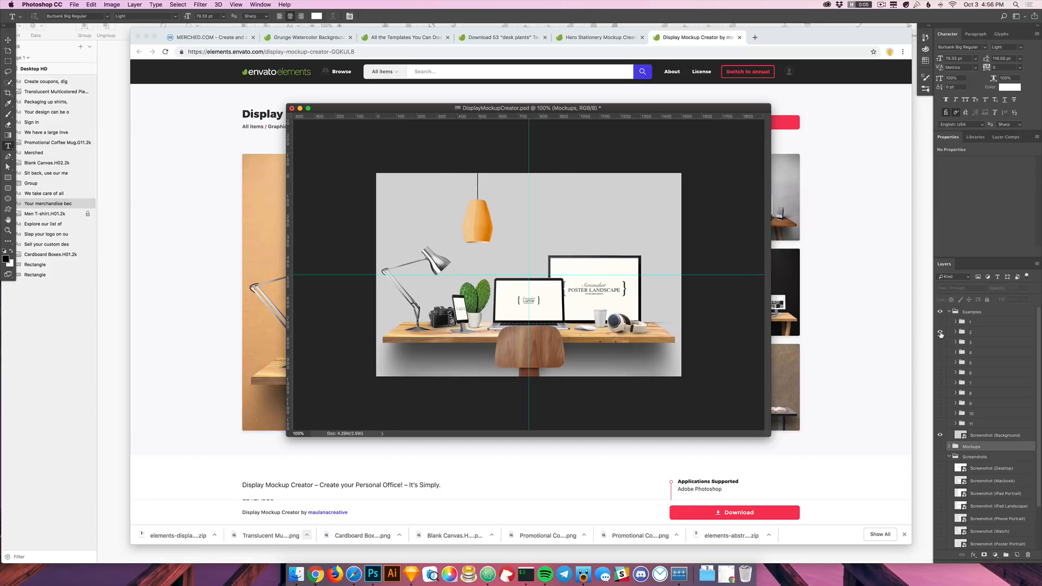
click(941, 333)
click(941, 322)
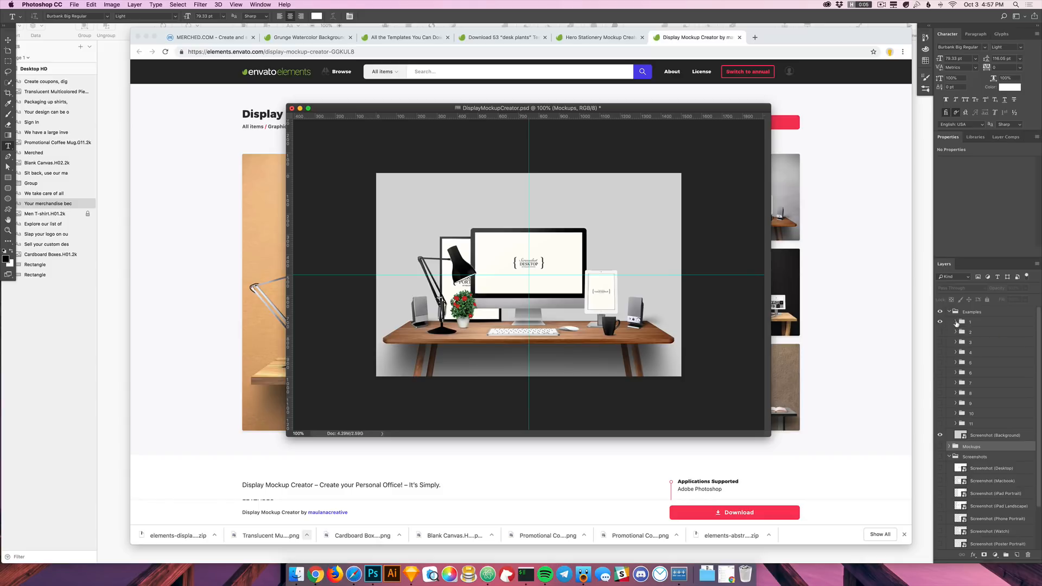
Step: Check the background layer inside example 1 and hide the Examples group's own Screenshot (Background) layer to make the backdrop transparent
click(955, 322)
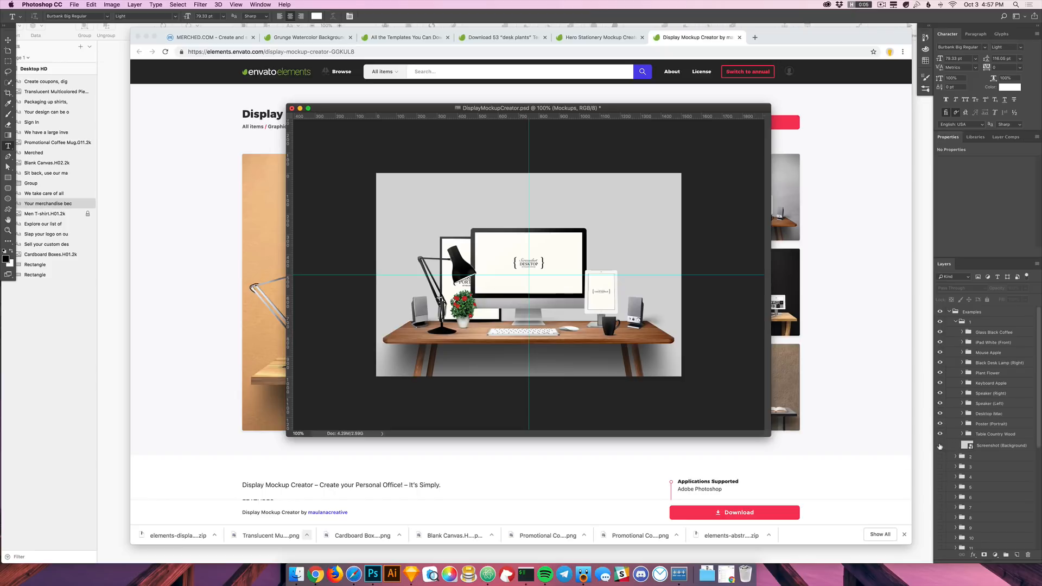
click(994, 446)
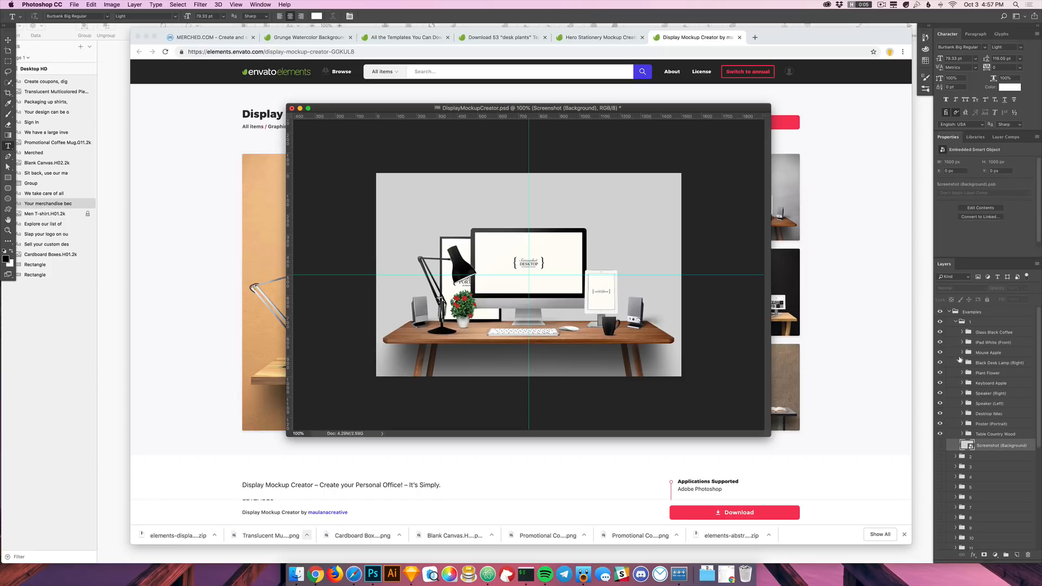
scroll(980, 425, down, 3)
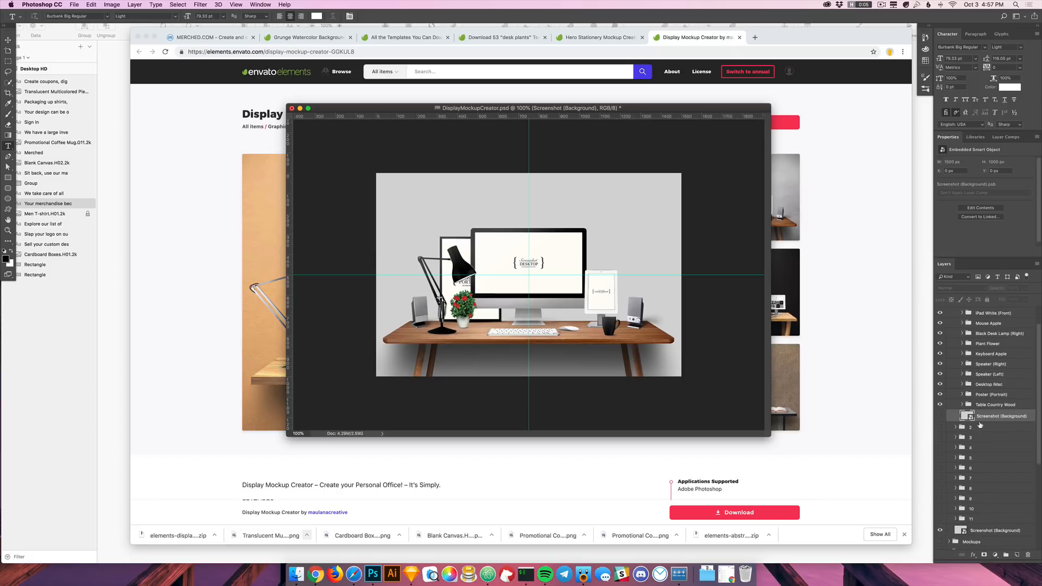
click(940, 416)
click(943, 417)
click(942, 417)
click(943, 417)
scroll(943, 419, down, 10)
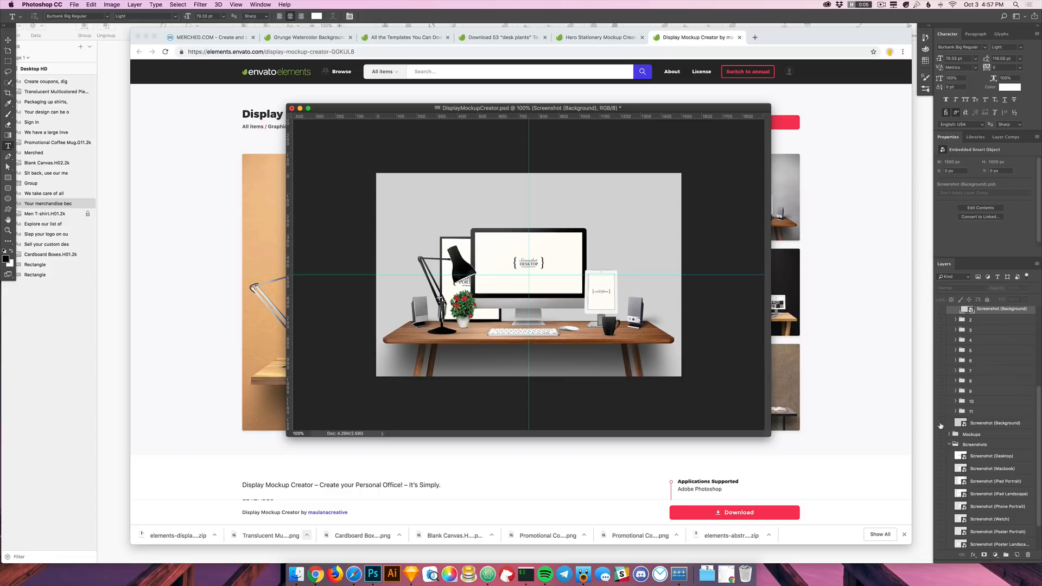
click(941, 424)
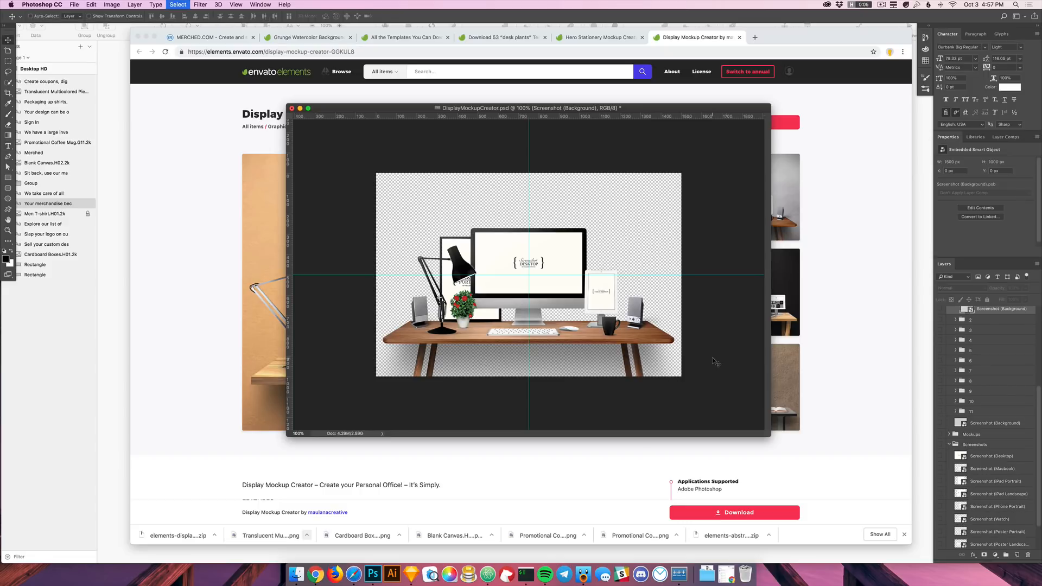
Step: Switch to Sketch and paste the copied desk mockup in front of the grey placeholder rectangle
click(411, 574)
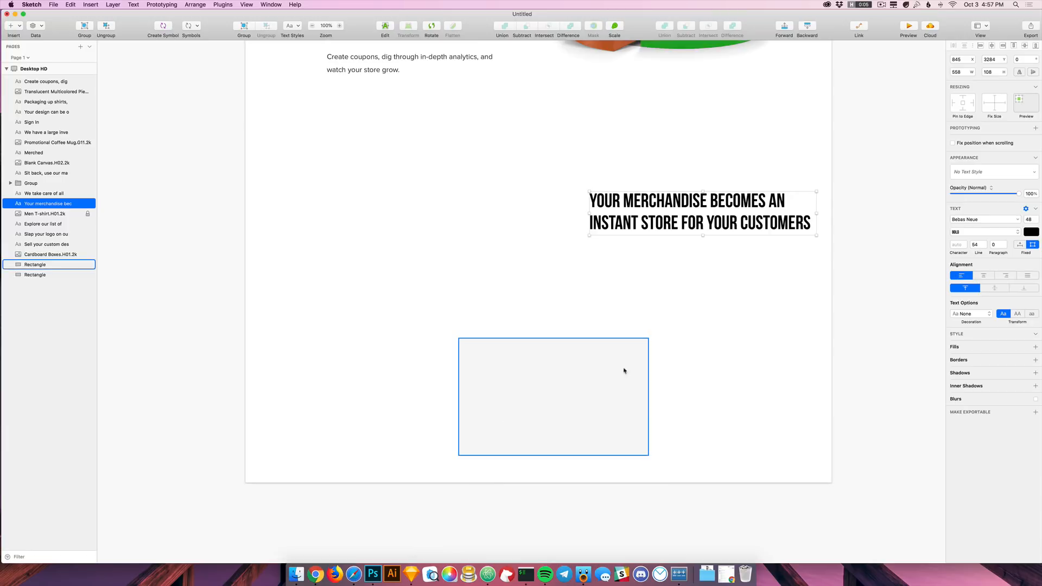
click(579, 393)
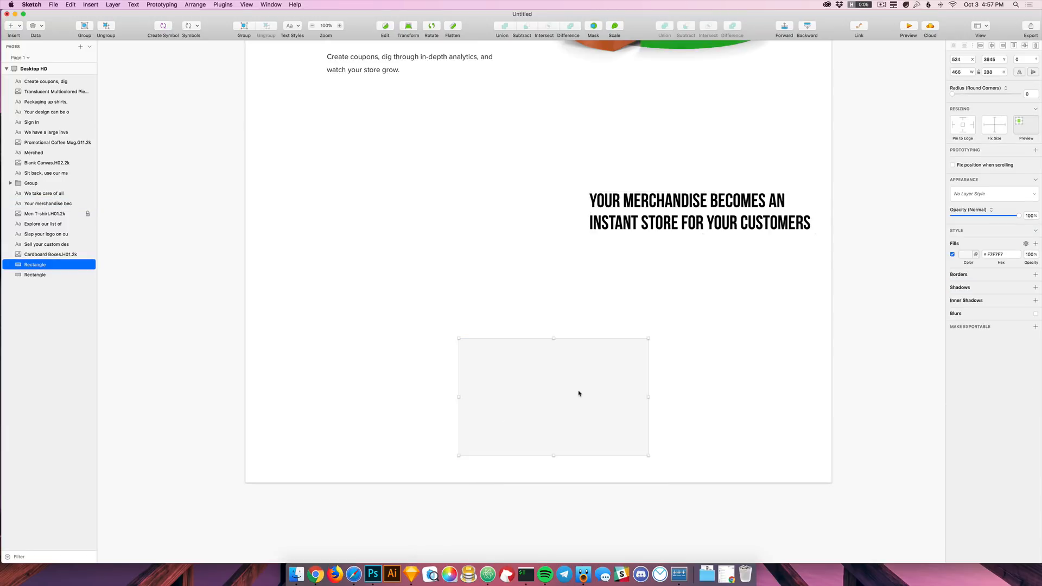
key(super+v)
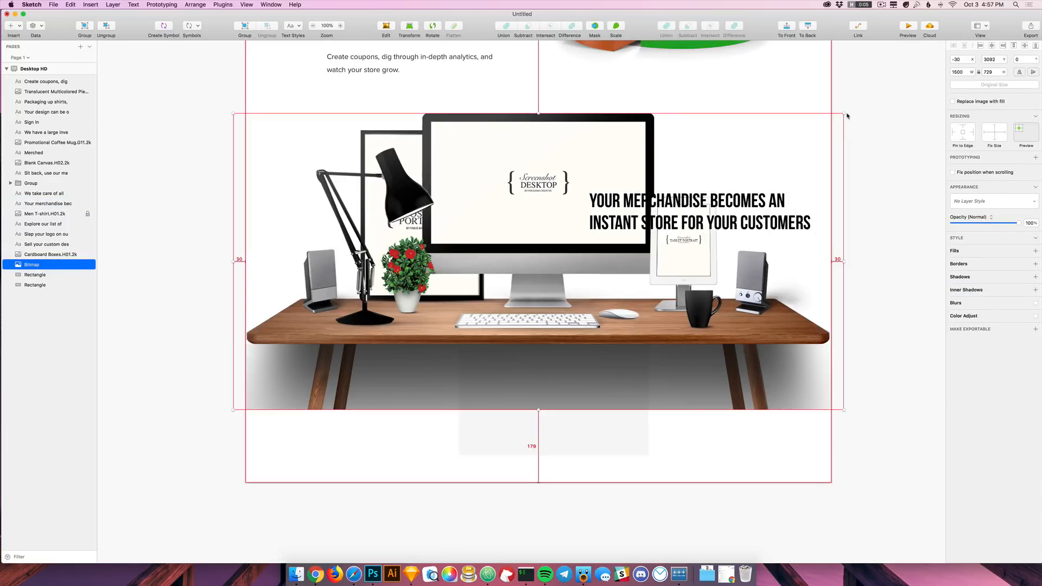
Step: Shrink the desk image to about 1058 × 516 near the artboard's lower edge, and move the grey rectangle beside the instant store headline
drag(843, 114, 754, 184)
drag(536, 199, 542, 461)
click(577, 391)
drag(578, 391, 505, 138)
drag(559, 441, 566, 318)
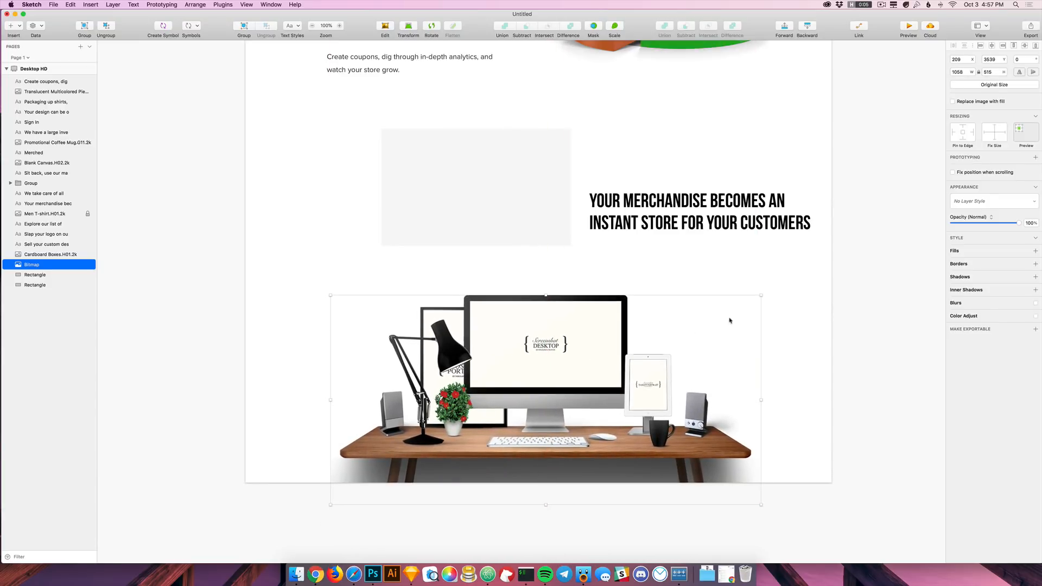
Step: Enlarge the desk image to about 1242 × 605 and place it at about X 135, Y 3492, overhanging the artboard's lower edge
drag(760, 297, 792, 266)
drag(604, 366, 605, 372)
scroll(658, 421, down, 1)
drag(585, 408, 594, 401)
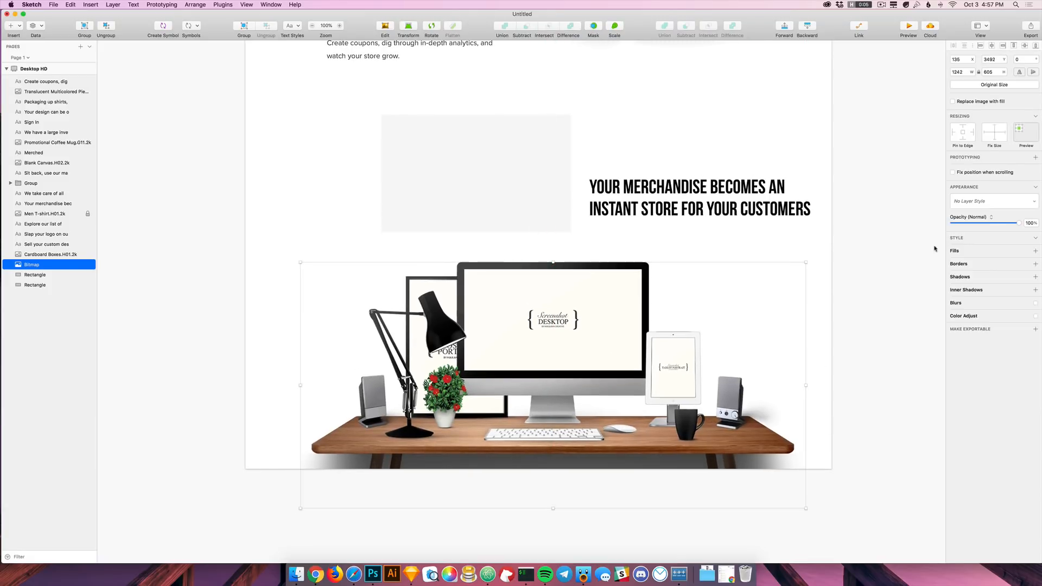
Step: Move the instant store headline above the desk monitor and delete the grey placeholder rectangle
scroll(845, 272, up, 5)
drag(700, 277, 587, 292)
drag(480, 217, 586, 236)
key(BackSpace)
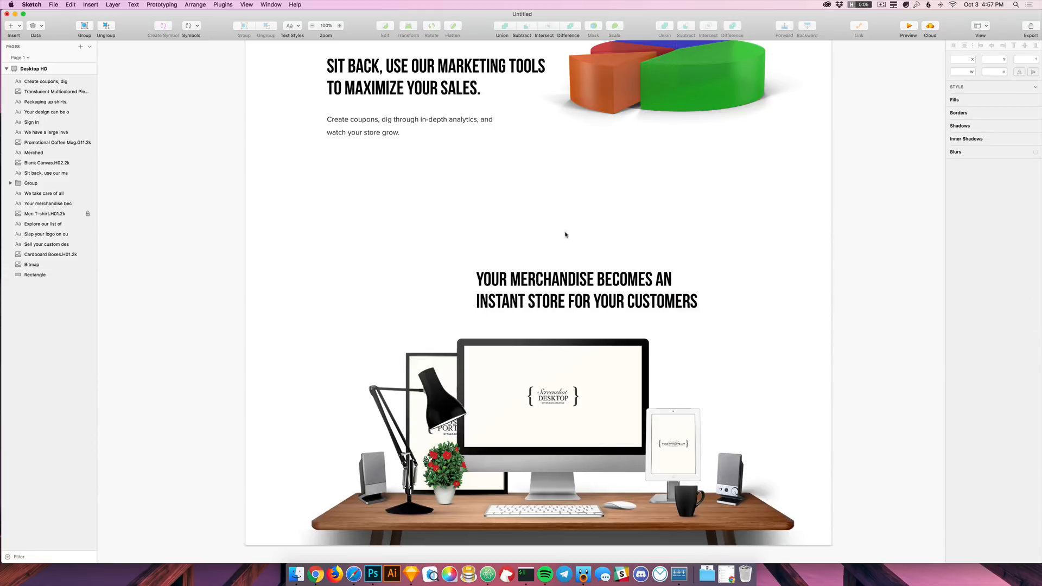
Step: Center-align the instant store headline text and move it to about X 464, Y 3321 above the monitor
click(566, 275)
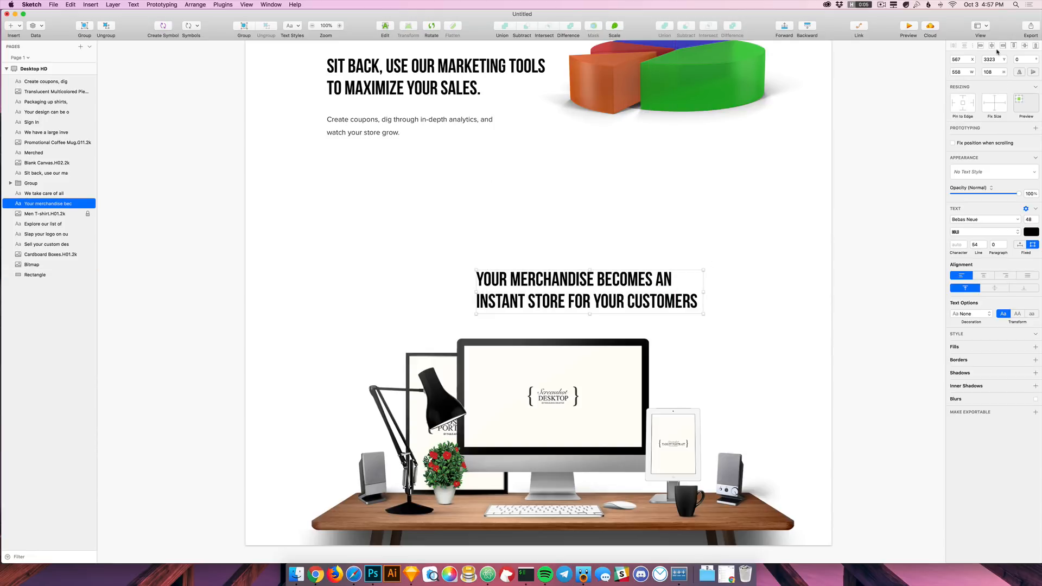
click(983, 275)
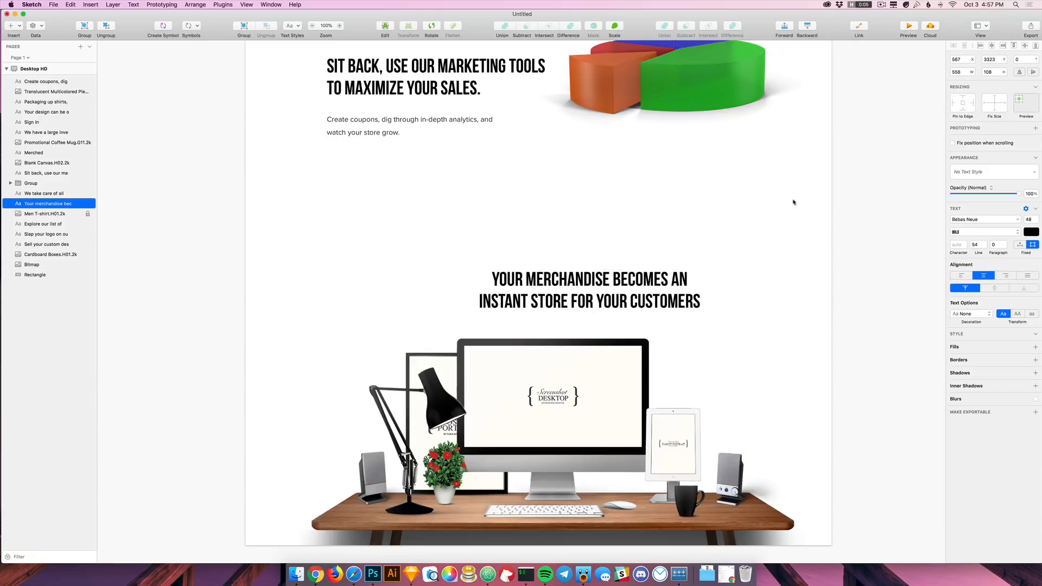
drag(598, 297, 543, 294)
scroll(706, 445, down, 5)
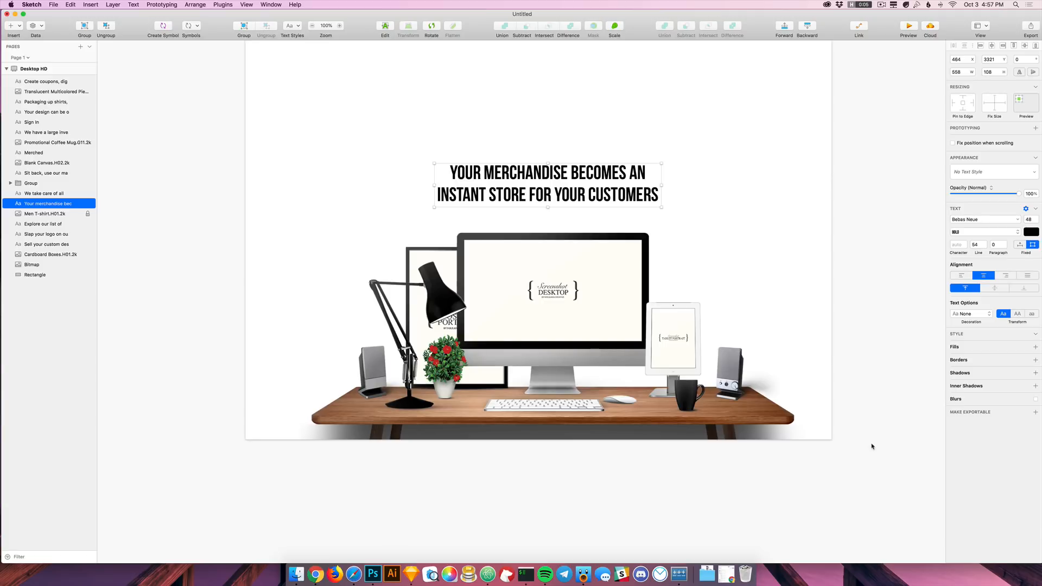
Step: Switch to Photoshop and hide the Shadow layer in the Table Country Wood group of the desk mockup
click(685, 384)
key(super+Tab)
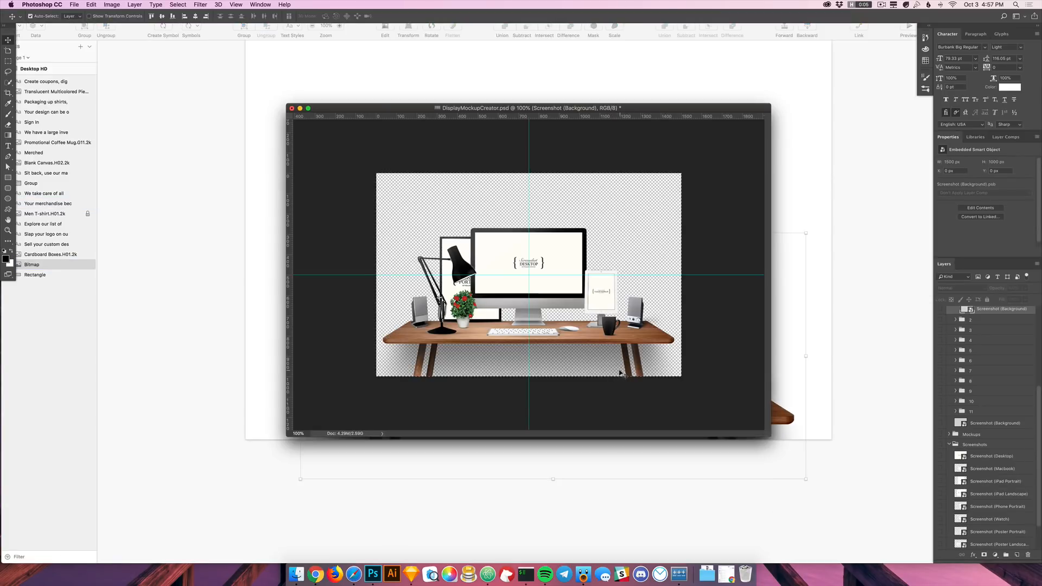
scroll(971, 434, up, 5)
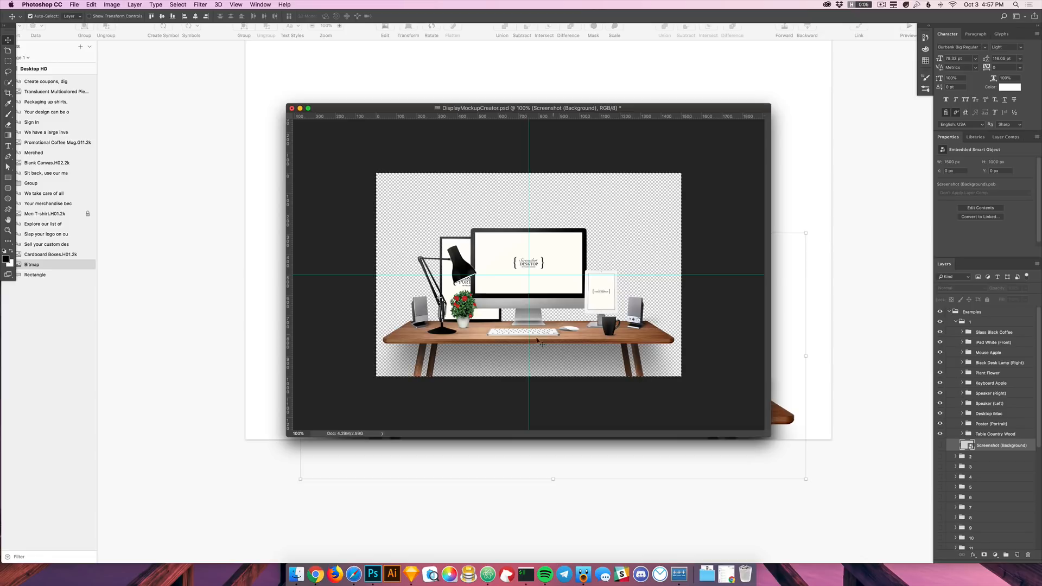
click(686, 412)
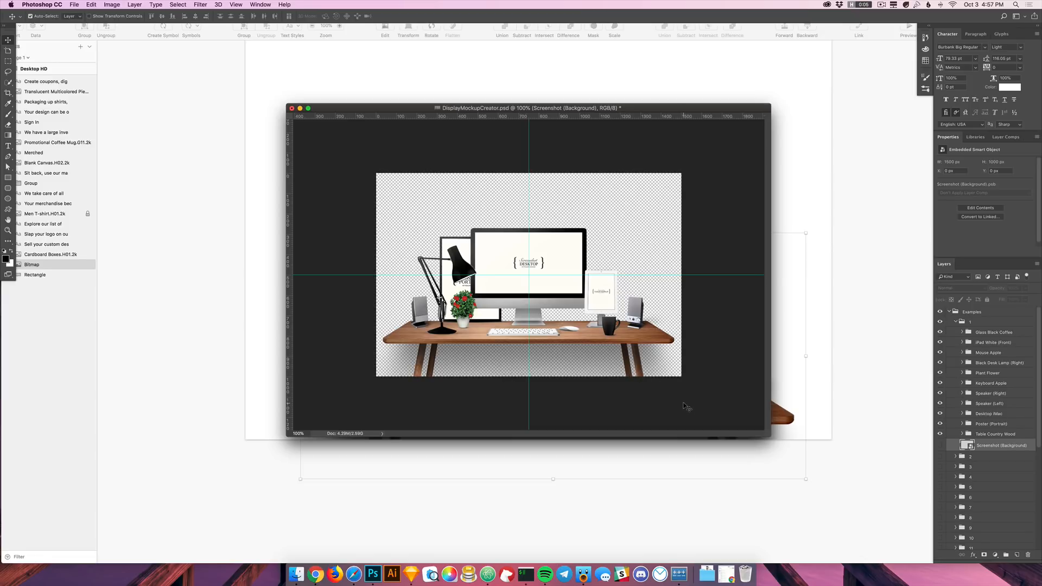
click(570, 360)
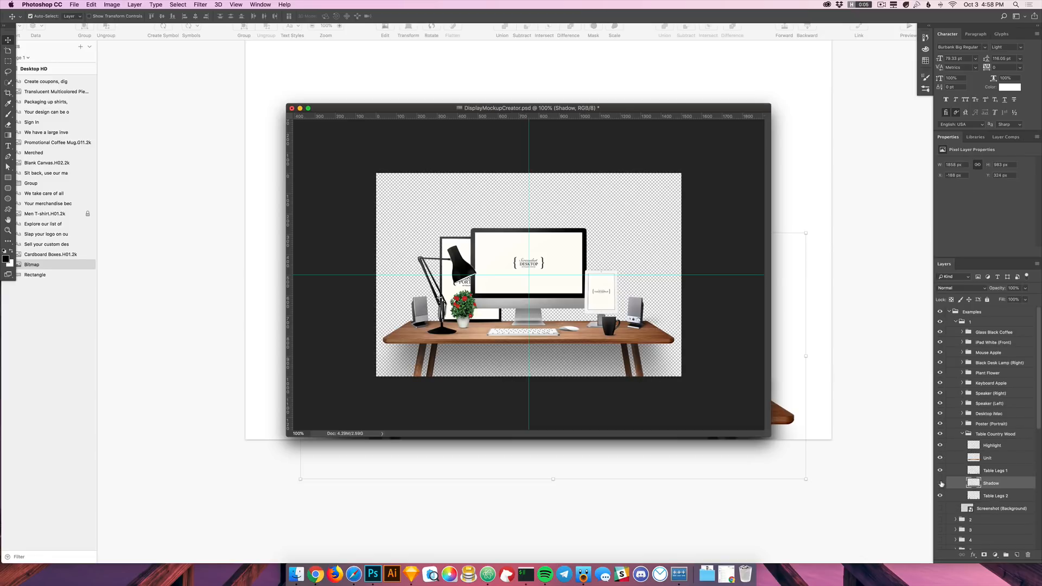
click(942, 483)
Step: Switch back to Sketch and replace the desk image with the pasted shadowless version at about X 8, Y 3455
click(812, 415)
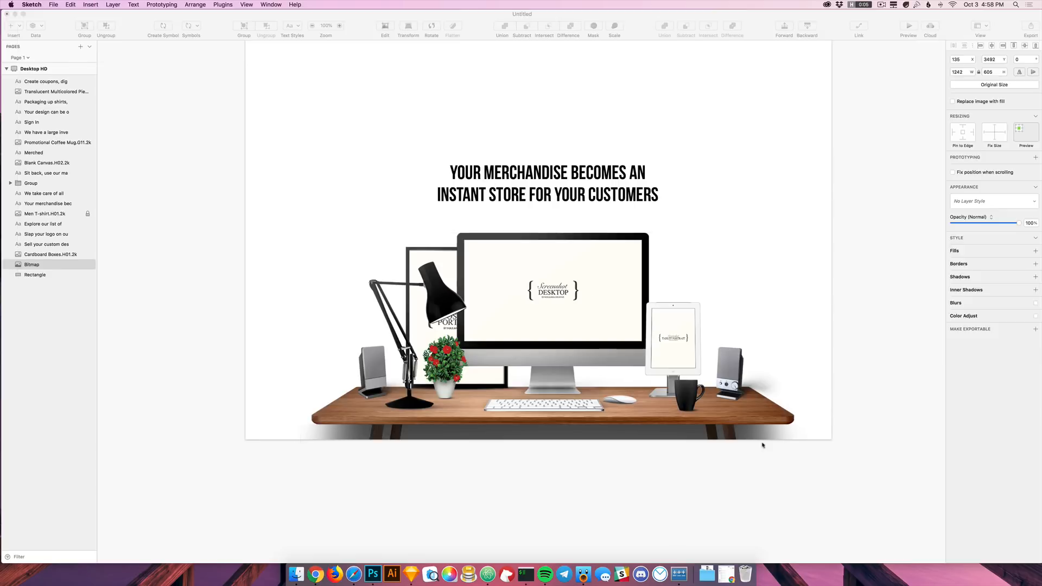
key(BackSpace)
key(super+v)
drag(591, 302, 593, 427)
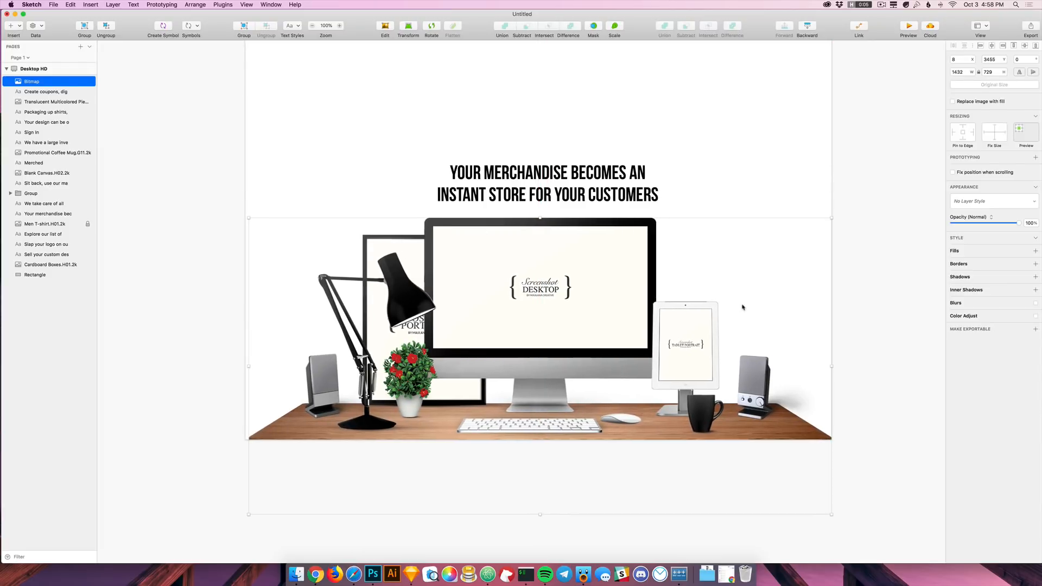
Step: Scale the new desk image down slightly to fit within the artboard, and shift the instant store headline and the image up
drag(832, 219, 807, 231)
drag(687, 306, 700, 309)
scroll(621, 168, up, 2)
drag(570, 213, 570, 193)
click(663, 209)
drag(626, 331, 627, 322)
click(788, 189)
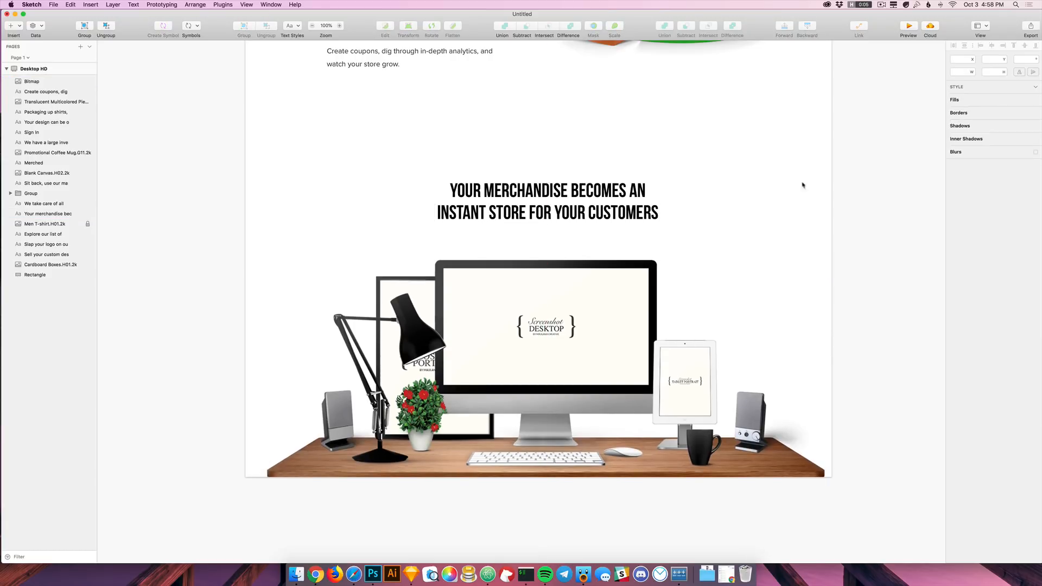
Step: Set the Desktop HD artboard's height to 5000
click(33, 69)
click(985, 92)
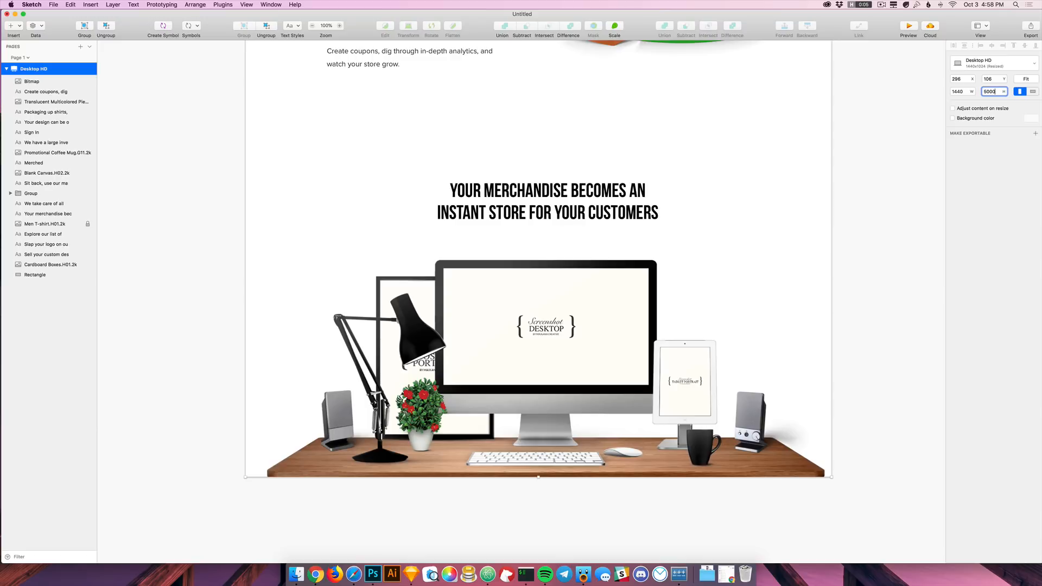
text(5000)
key(Return)
scroll(927, 176, down, 5)
click(858, 356)
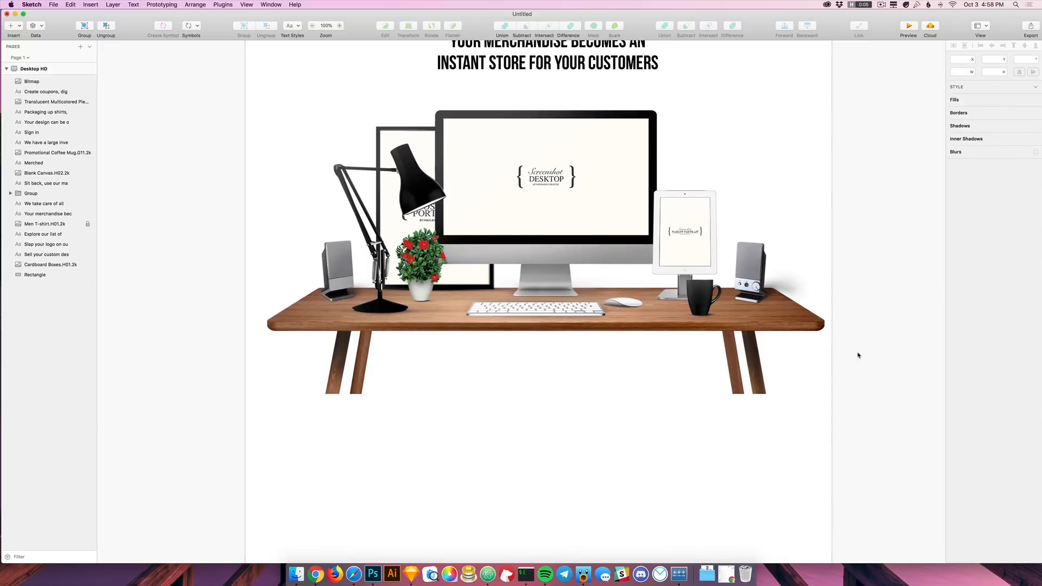
Step: Draw a footer rectangle about 1527 × 231 across the desk's legs at about X -87, Y 4052
scroll(488, 407, down, 2)
key(r)
drag(209, 307, 829, 398)
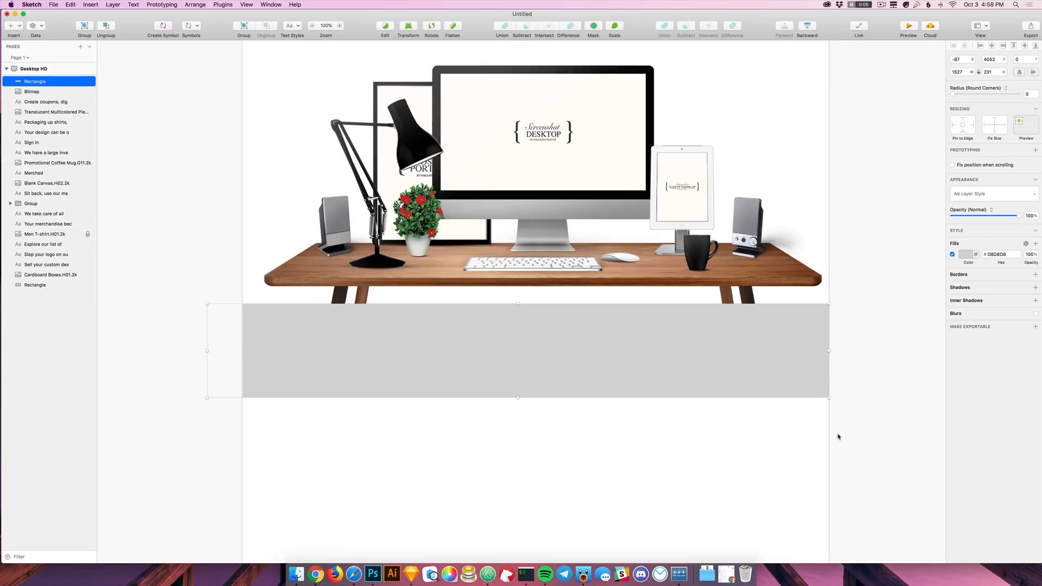
Step: Sample the dark teal 14292C from the hero background into the hero rectangle's solid fill and save it as a document color
click(965, 258)
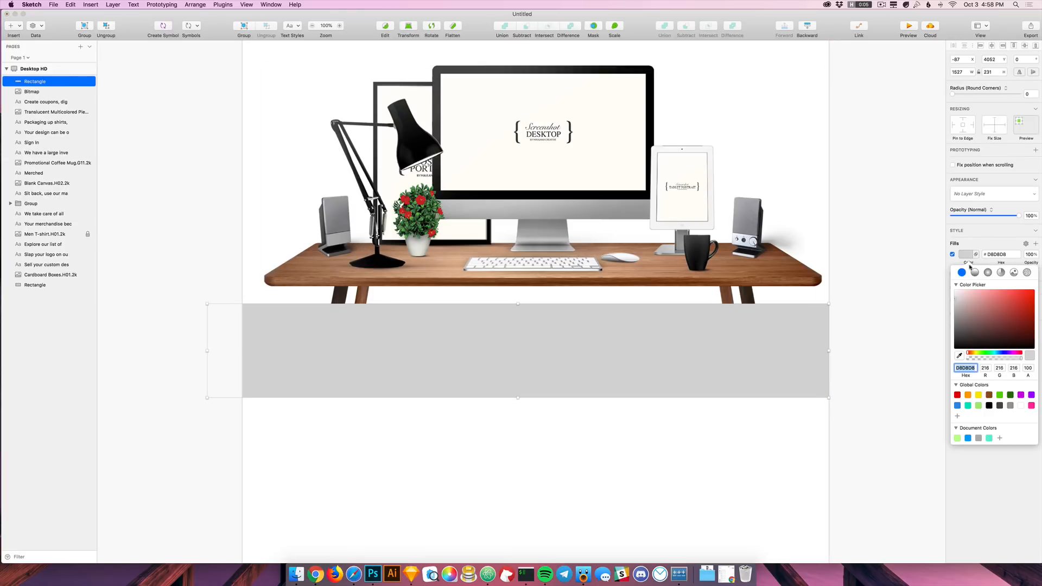
scroll(811, 312, up, 20)
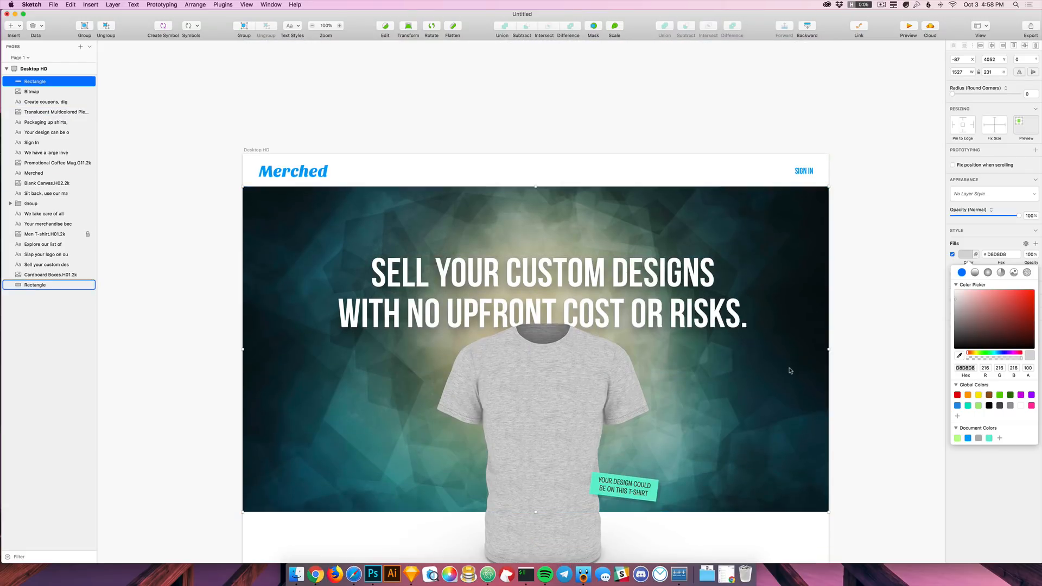
click(814, 228)
key(ctrl+c)
click(811, 210)
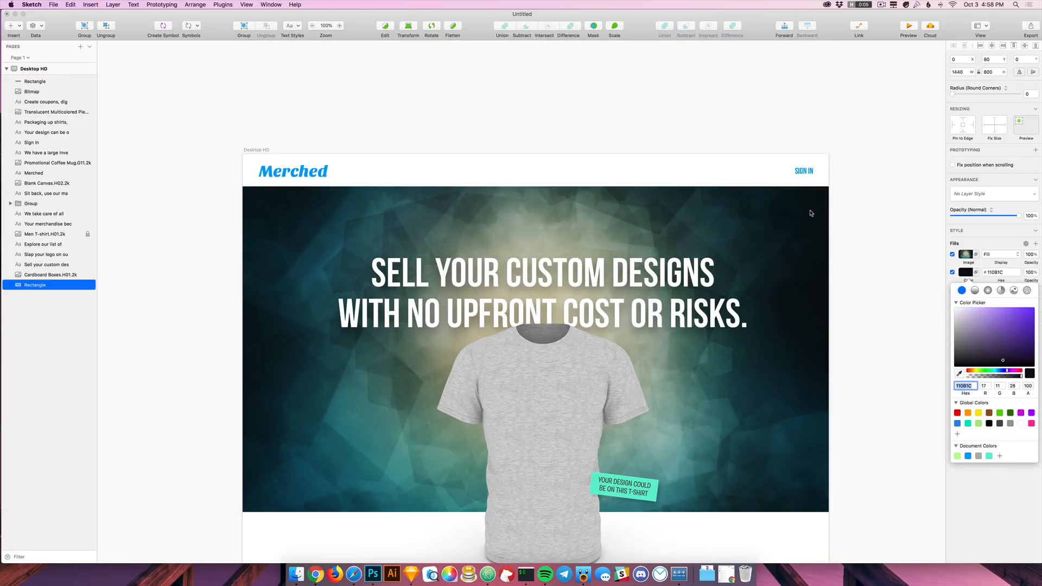
key(ctrl+c)
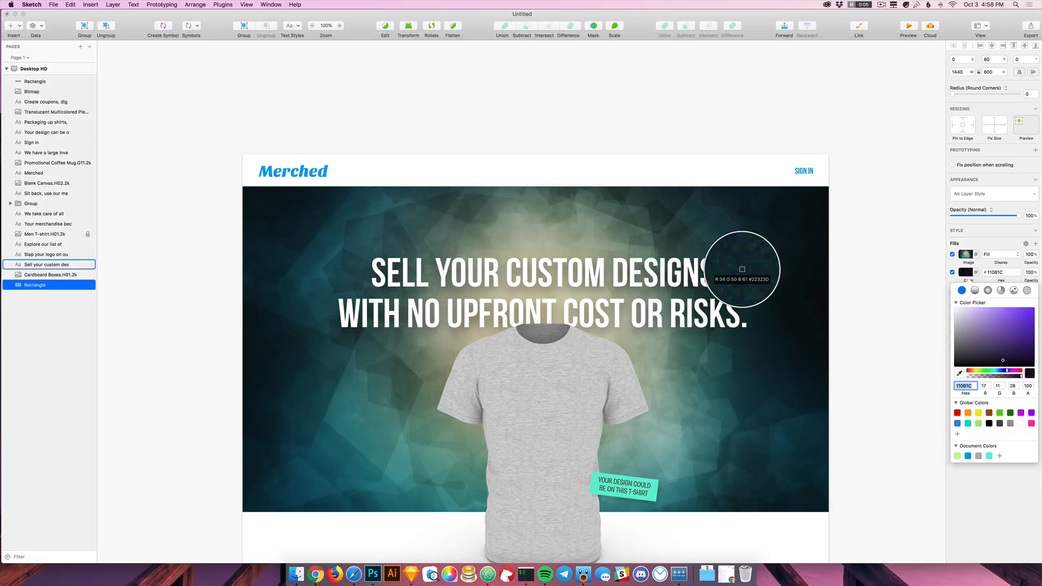
click(743, 272)
key(ctrl+c)
click(748, 281)
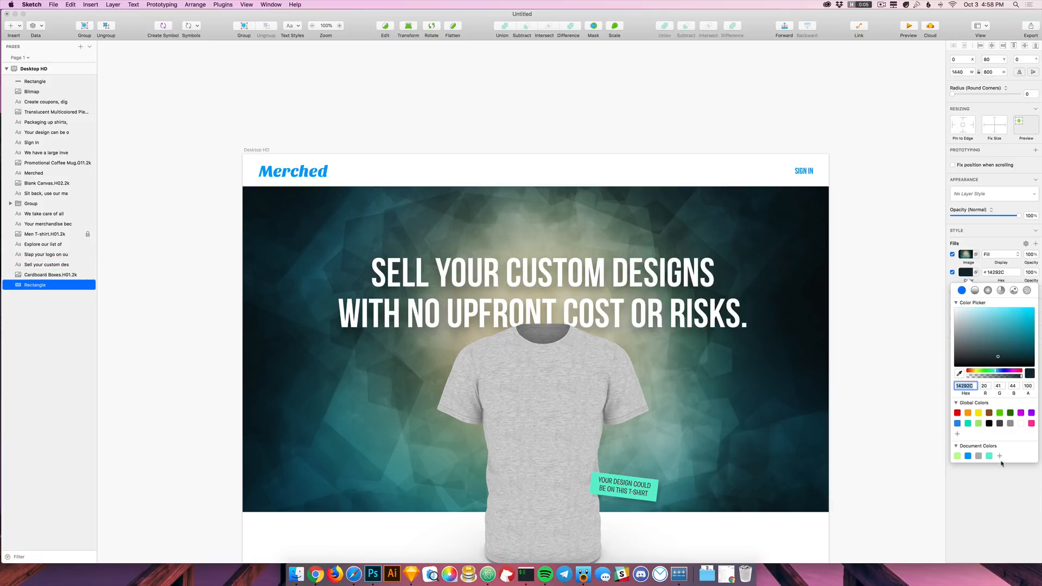
click(877, 511)
Step: Apply the saved dark document color to the footer rectangle and desaturate its fill to 272A2A
scroll(803, 421, down, 20)
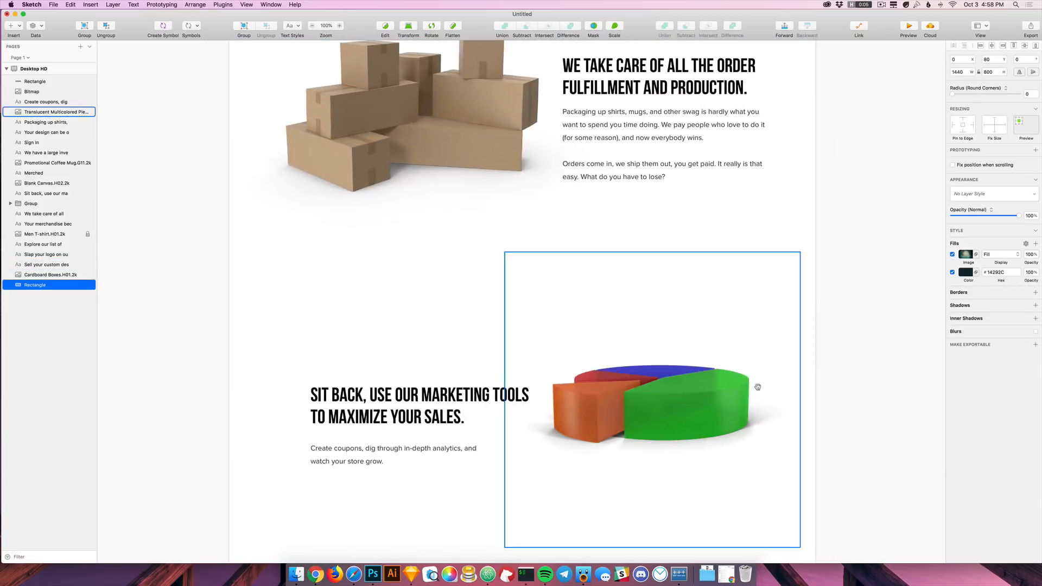
scroll(757, 290, down, 10)
click(775, 386)
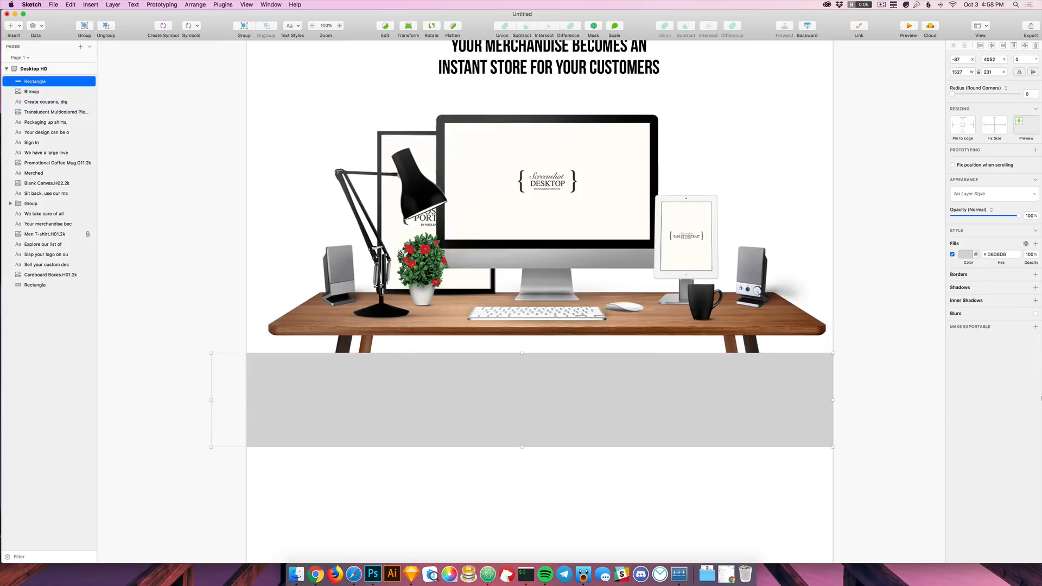
click(966, 255)
click(1000, 438)
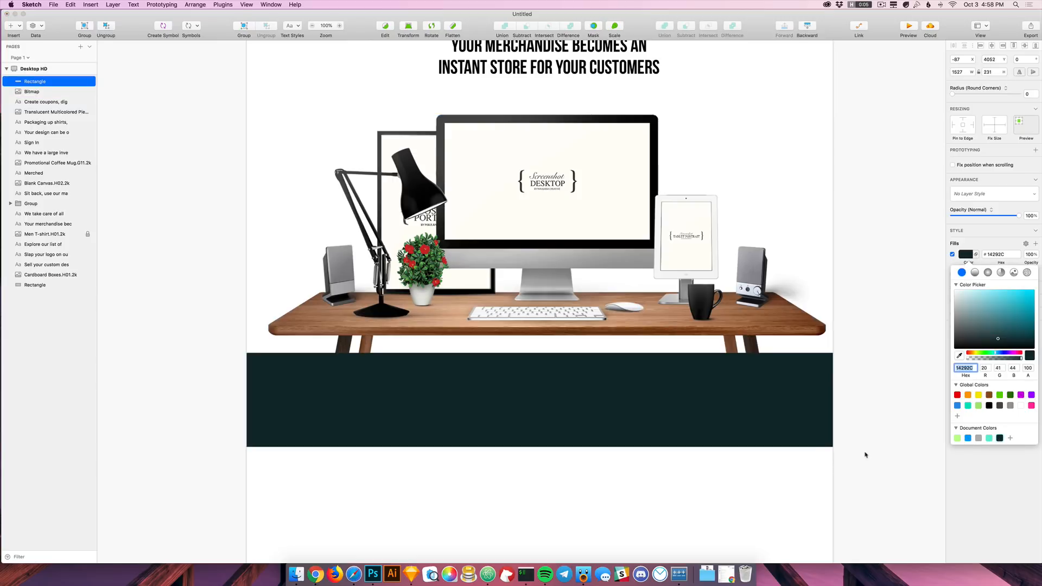
drag(996, 336, 961, 341)
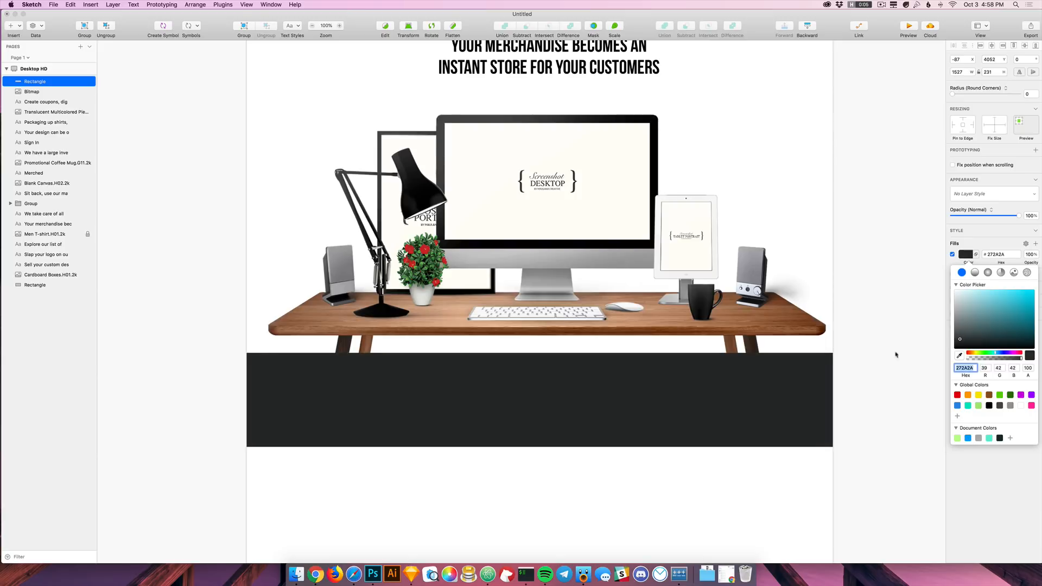
Step: Resize the footer rectangle to about 1440 × 381 so it starts at X 0 and spans the artboard's width
scroll(819, 391, down, 5)
drag(526, 357, 523, 410)
drag(211, 337, 248, 338)
click(881, 345)
scroll(874, 359, up, 1)
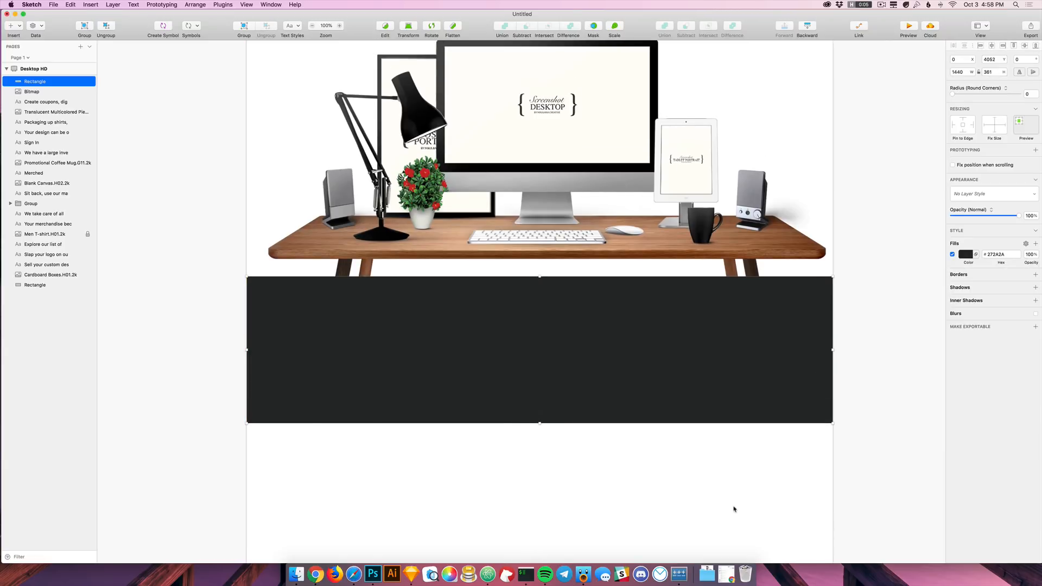
Step: Shorten the footer rectangle to about 328 high and reduce the artboard's height to 4379 to end at the footer
drag(539, 423, 537, 193)
key(Escape)
click(45, 69)
scroll(528, 383, down, 5)
scroll(529, 384, down, 4)
scroll(605, 405, up, 4)
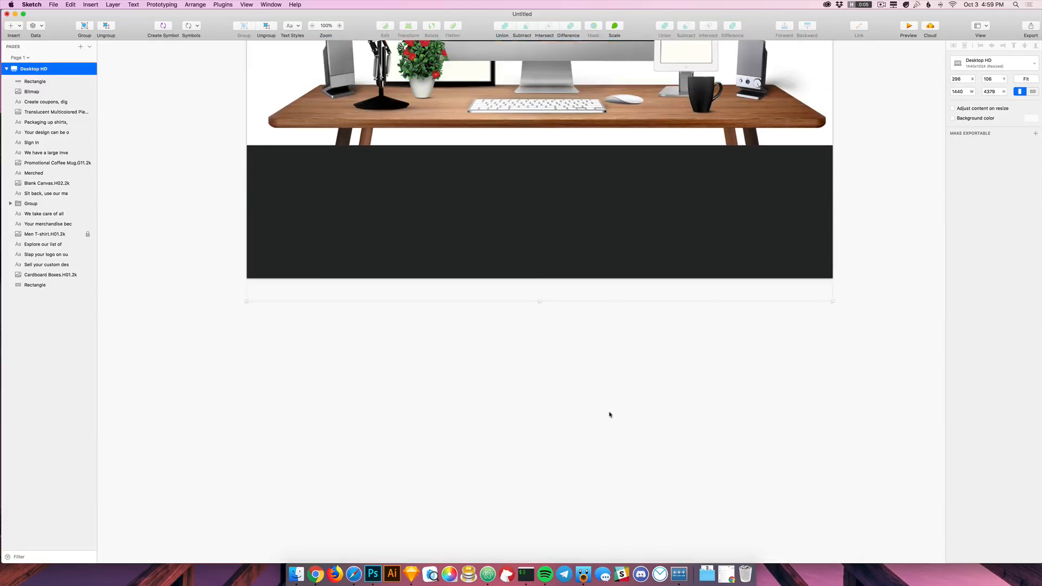
click(636, 437)
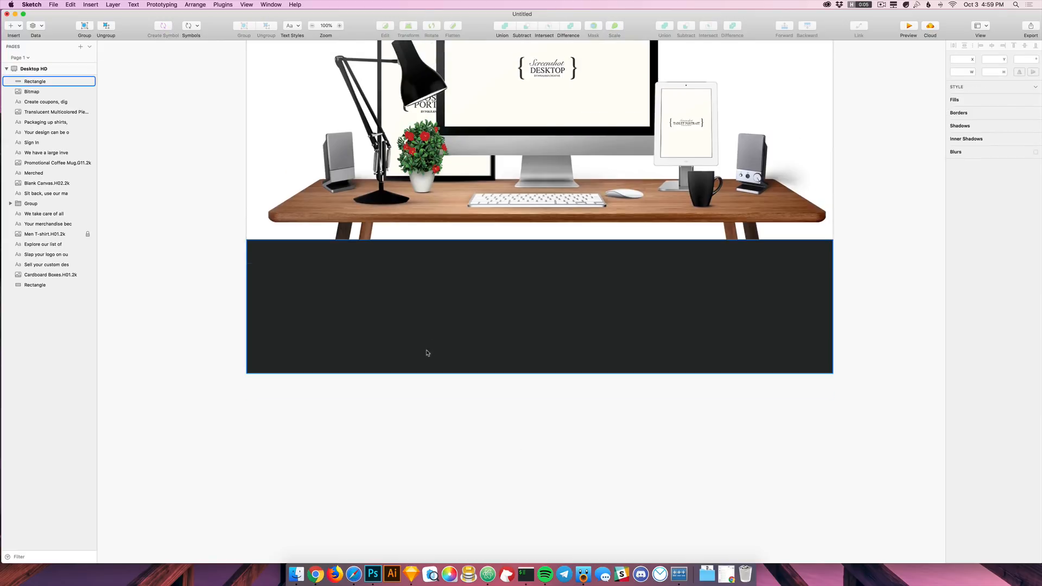
Step: Copy the Merched logo text from the page header
scroll(442, 327, up, 10)
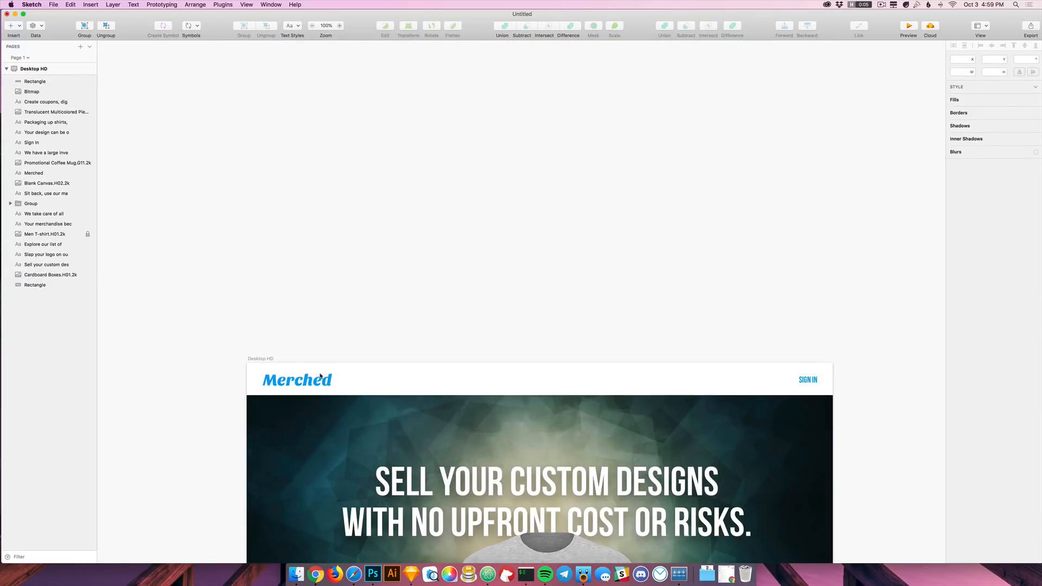
click(320, 376)
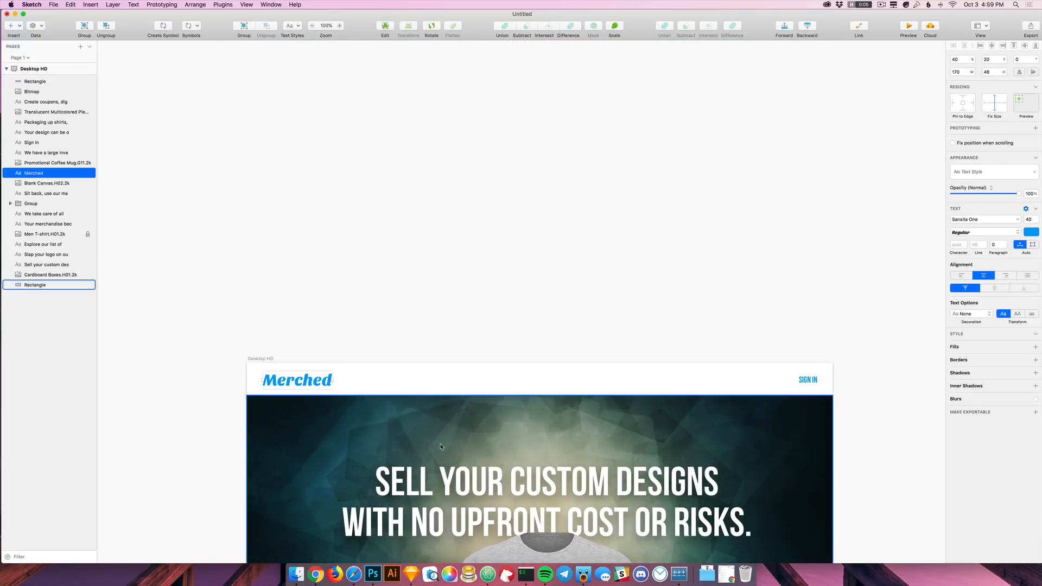
Step: Move the marketing tools headline, paragraph and pie chart together slightly up, away from the instant store headline
scroll(507, 384, down, 15)
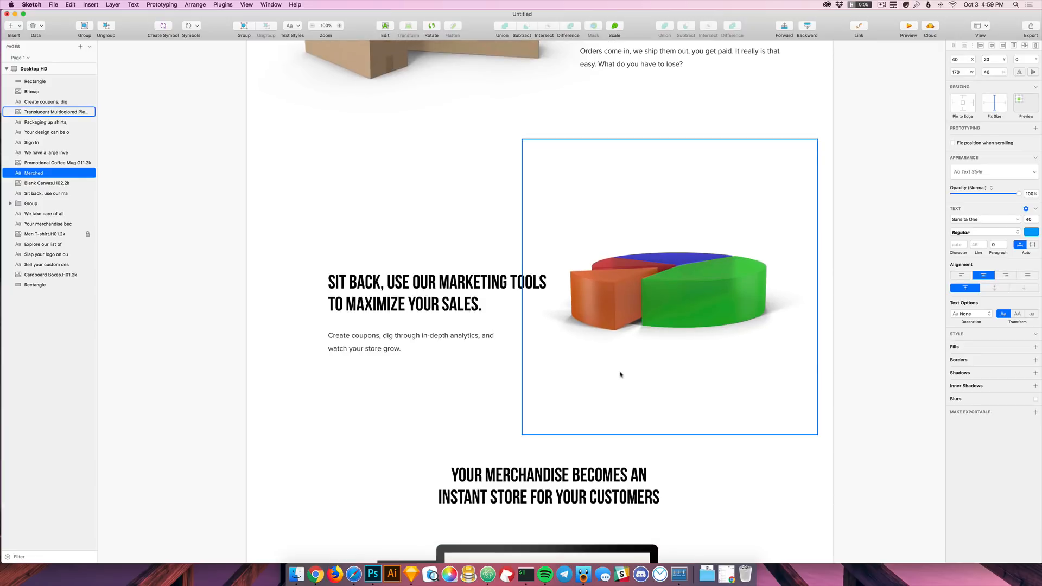
drag(226, 222, 722, 374)
scroll(713, 307, down, 6)
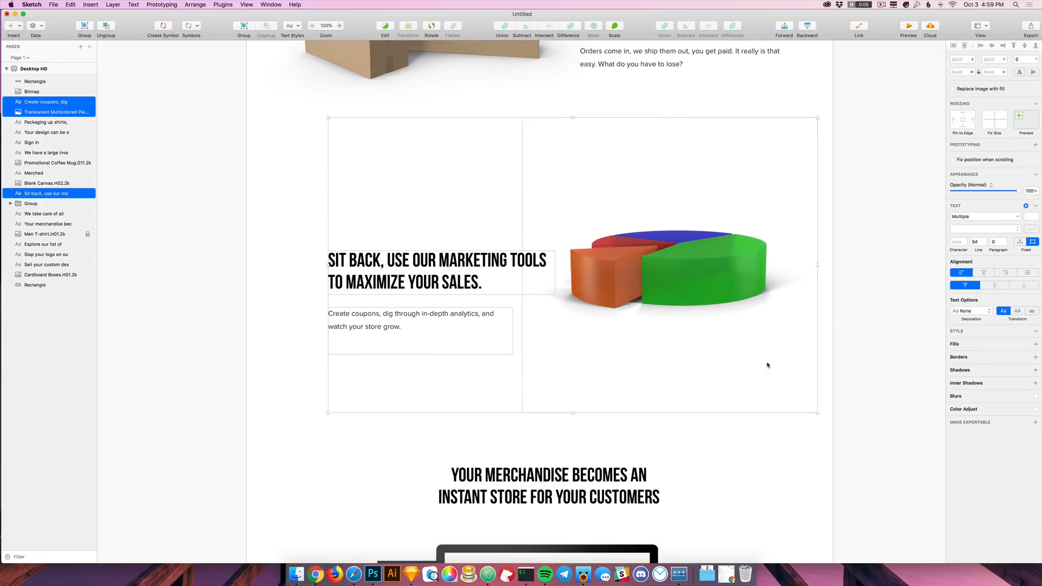
click(513, 354)
click(809, 296)
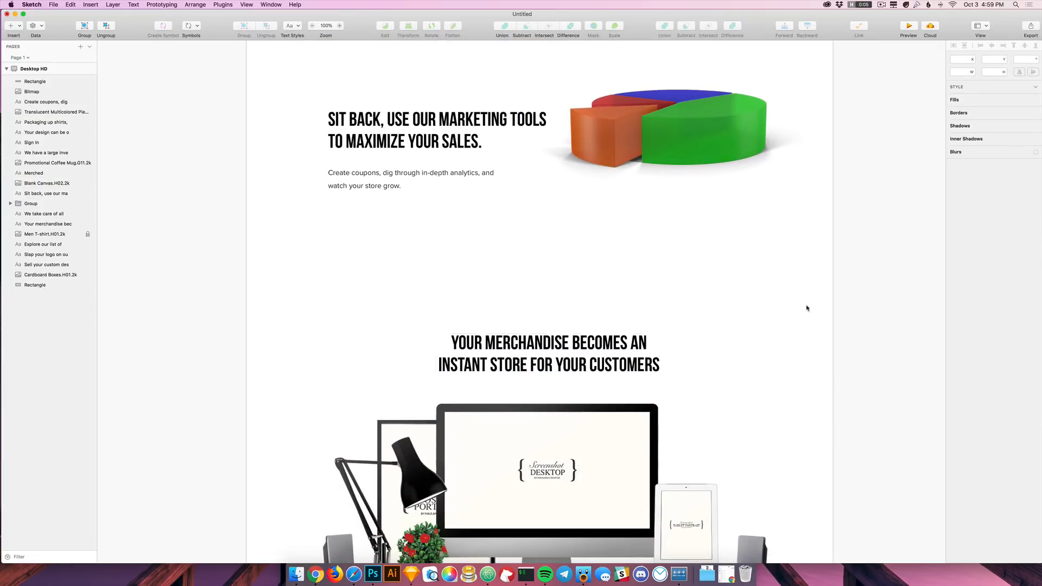
Step: Paste the Merched logo and place it near the dark footer's left edge at about X 64, Y 4188
scroll(784, 268, down, 10)
click(554, 372)
key(super+v)
drag(508, 227, 308, 335)
click(367, 437)
click(307, 336)
Step: Set the footer logo's text color to fff and move it down to about Y 4195
click(1032, 232)
text(fff)
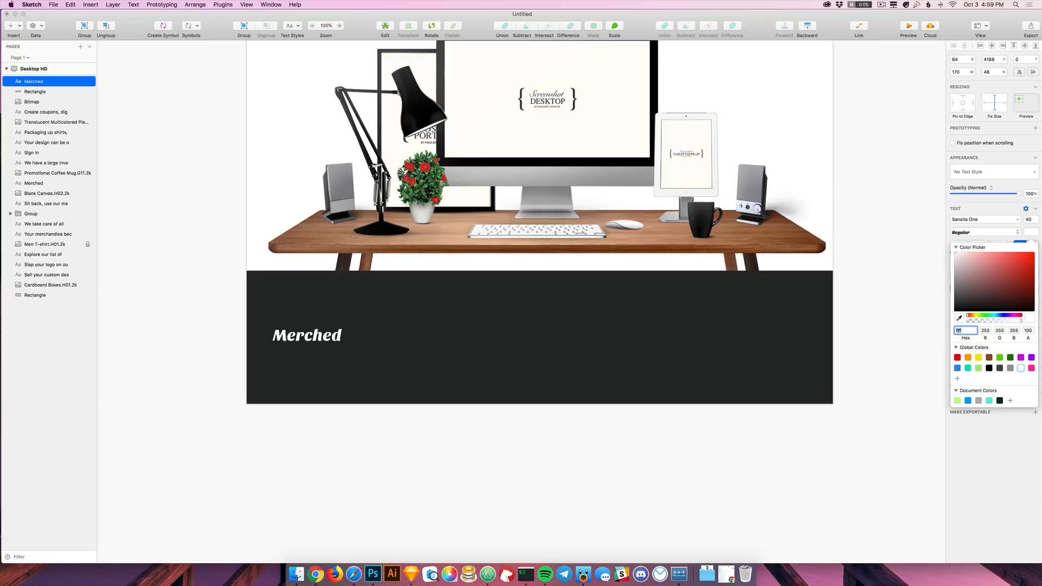
click(605, 465)
mouse_move(313, 340)
mouse_down()
mouse_move(474, 338)
mouse_move(314, 341)
mouse_up()
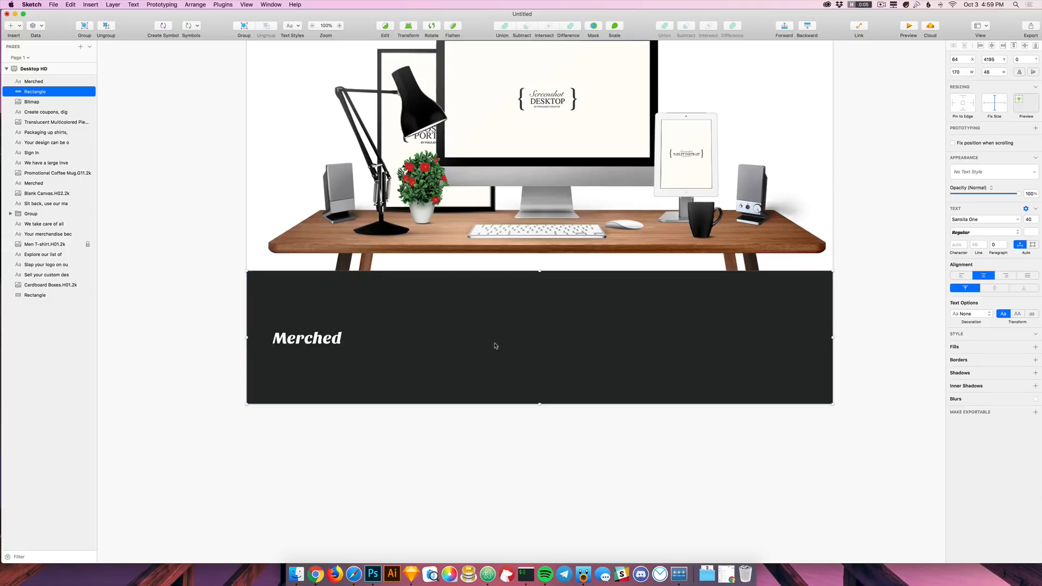
Step: Draw a rectangle about 577 × 77 in the footer's right half, filled with fff and with a corner radius of 8
key(r)
drag(530, 317, 765, 347)
click(967, 255)
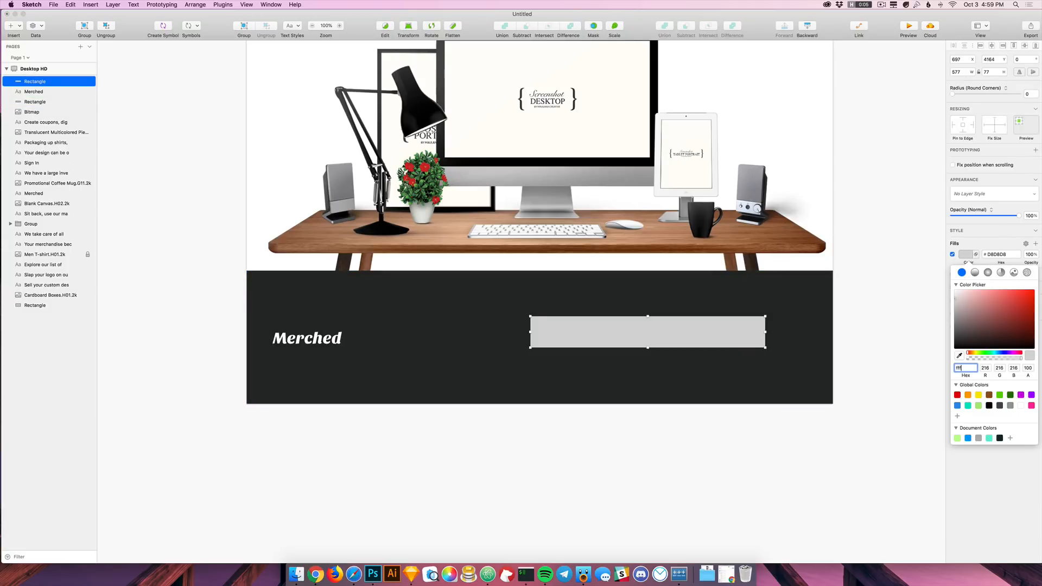
text(fff)
key(Return)
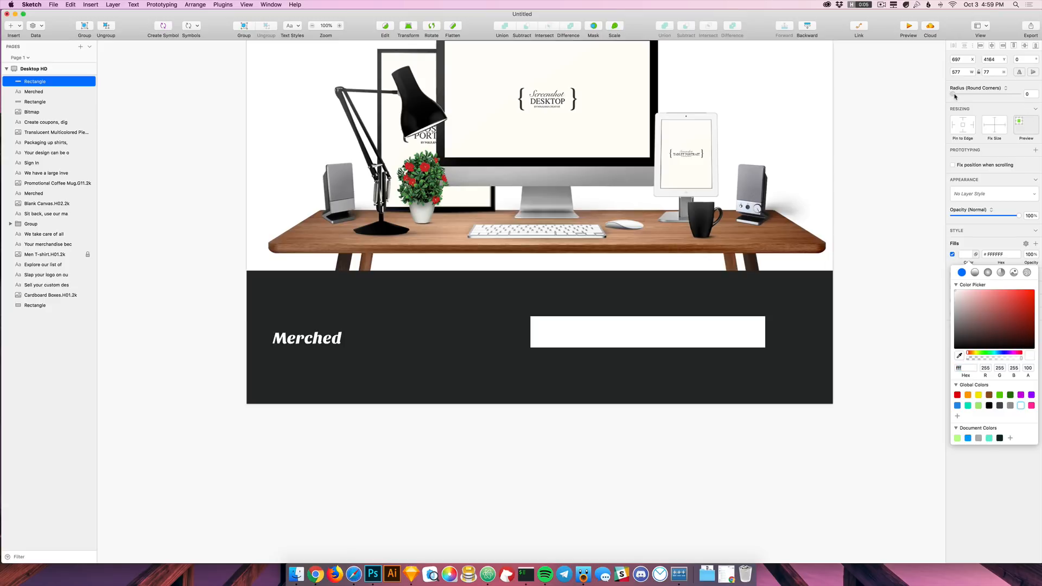
click(902, 149)
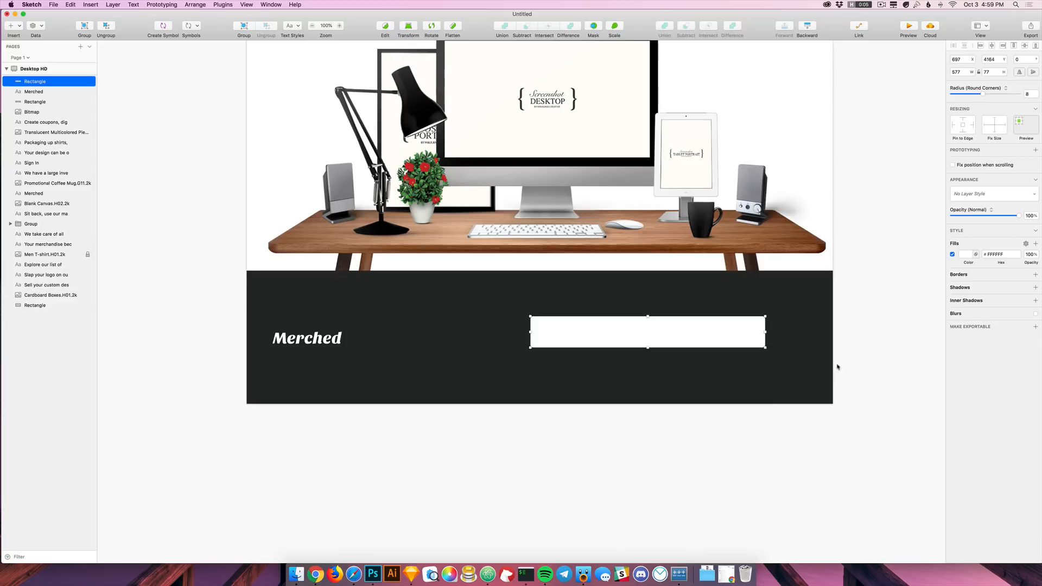
Step: Reduce the white rectangle's height to about 61, move it to about X 794, Y 4190, and nudge the footer logo right
drag(648, 321, 704, 340)
drag(319, 340, 325, 341)
click(458, 466)
click(625, 346)
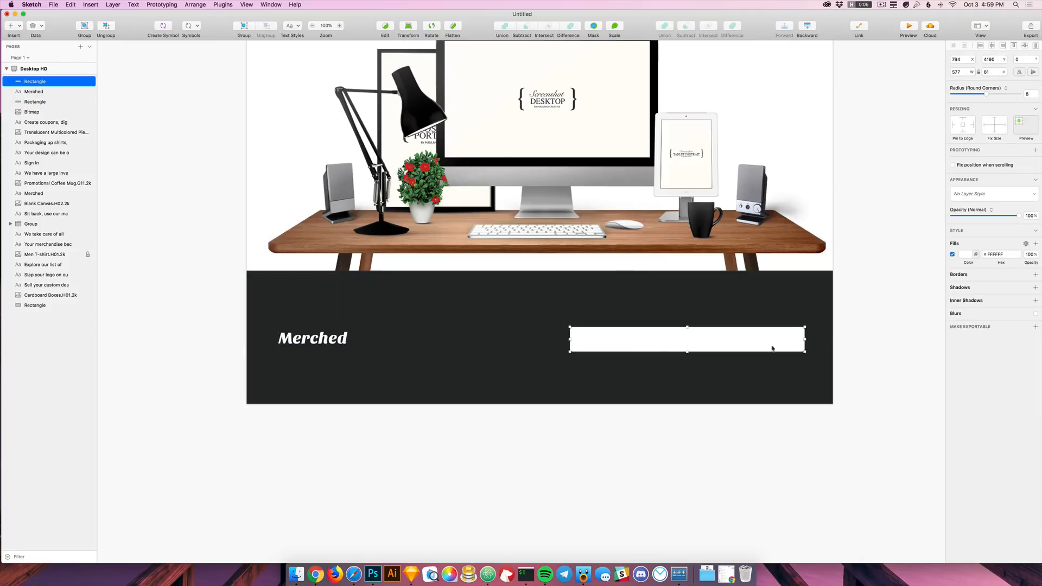
Step: Set the white footer rectangle's corner radius to 0 and add an inner shadow with X 0, Y 1, Blur 0 and Spread 0
click(711, 309)
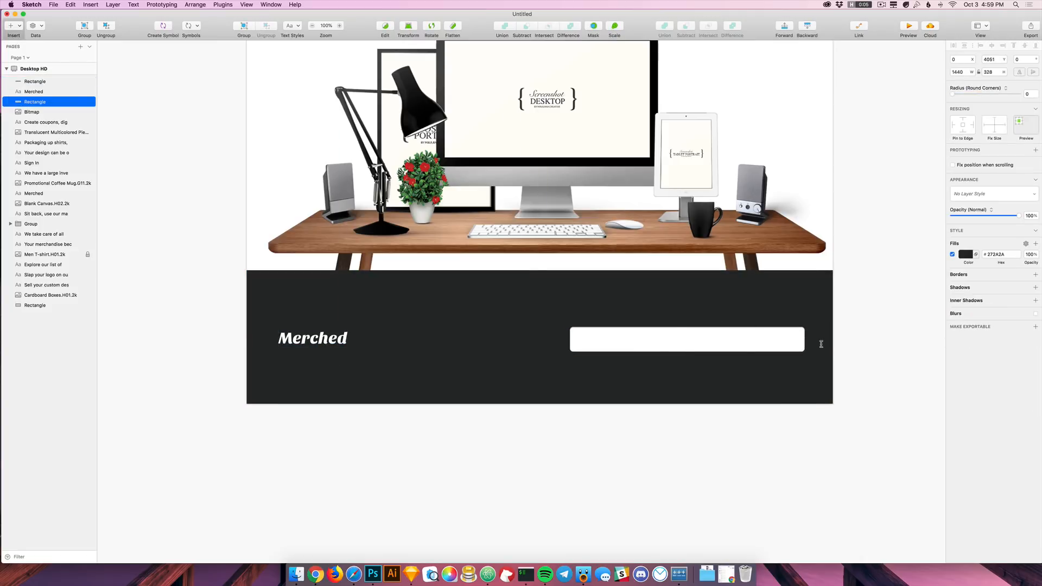
click(729, 351)
click(938, 330)
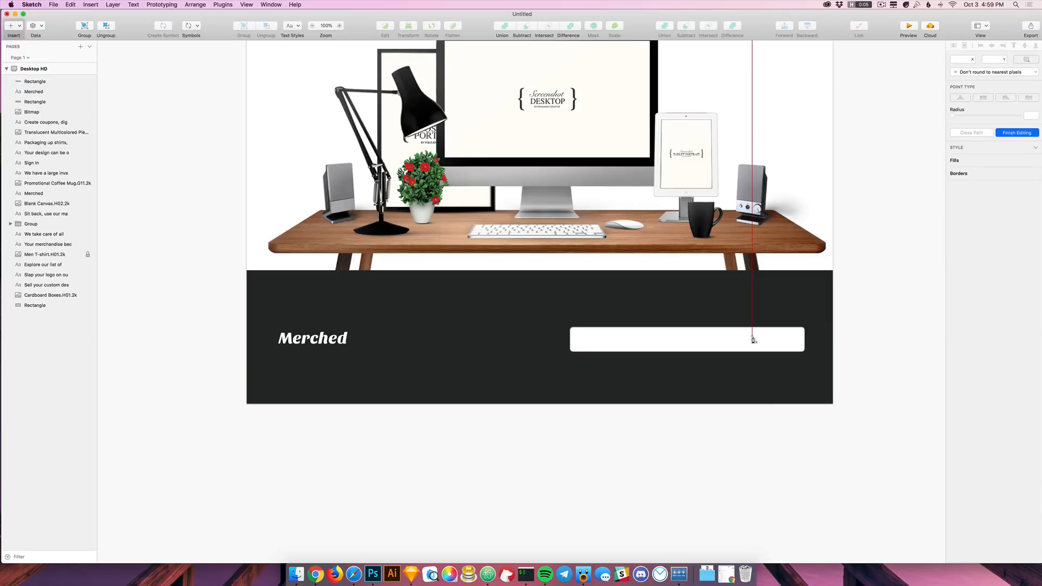
click(753, 339)
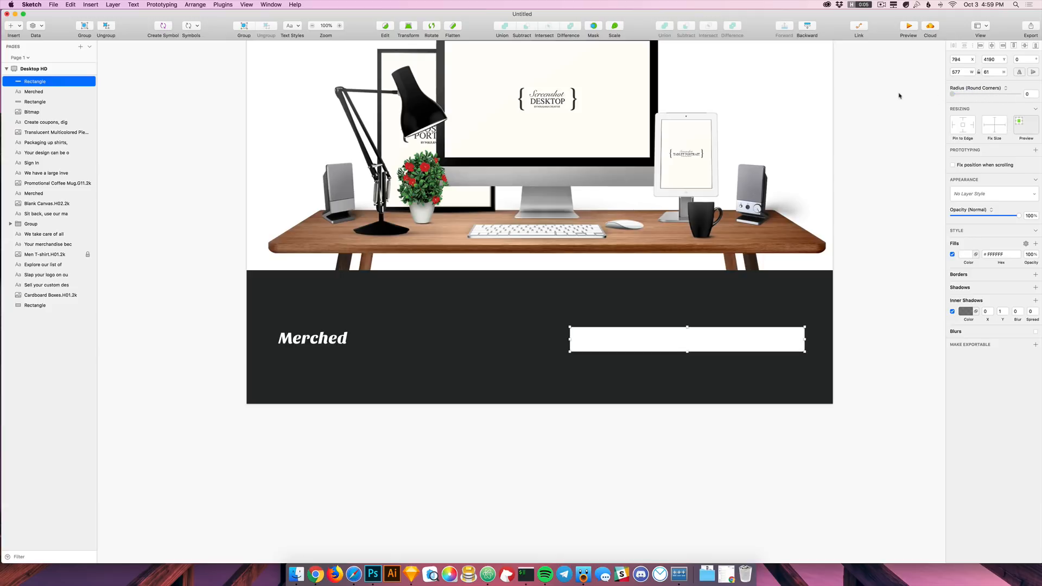
Step: Add a text layer reading "Sign up" just above the white footer rectangle
click(838, 458)
click(571, 313)
text(Sign up)
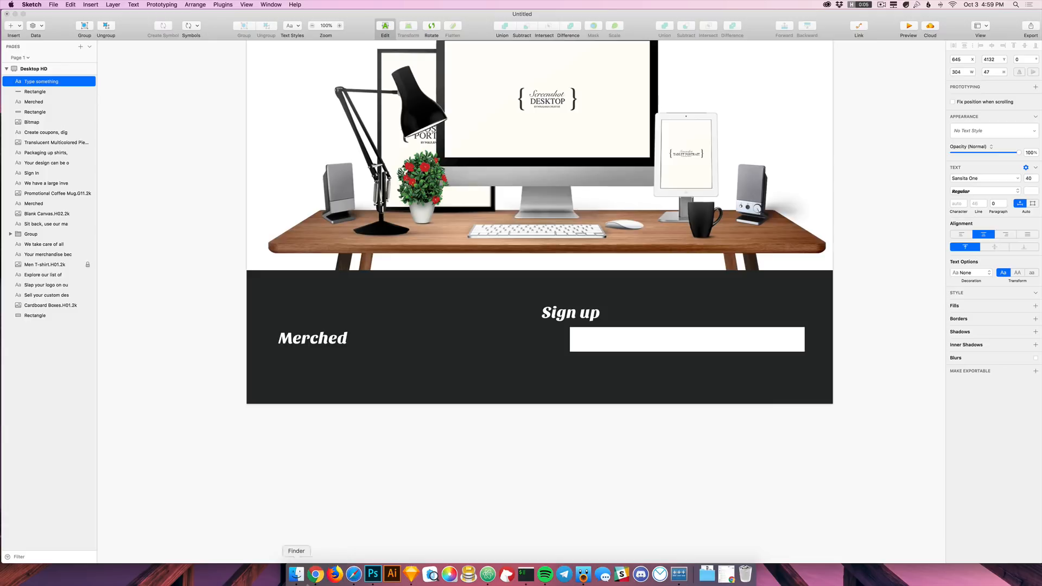
Step: Switch to Chrome and copy the sentence "We are accepting applications for beta testers." from the merched.com page
click(316, 575)
key(super+1)
scroll(484, 374, up, 2)
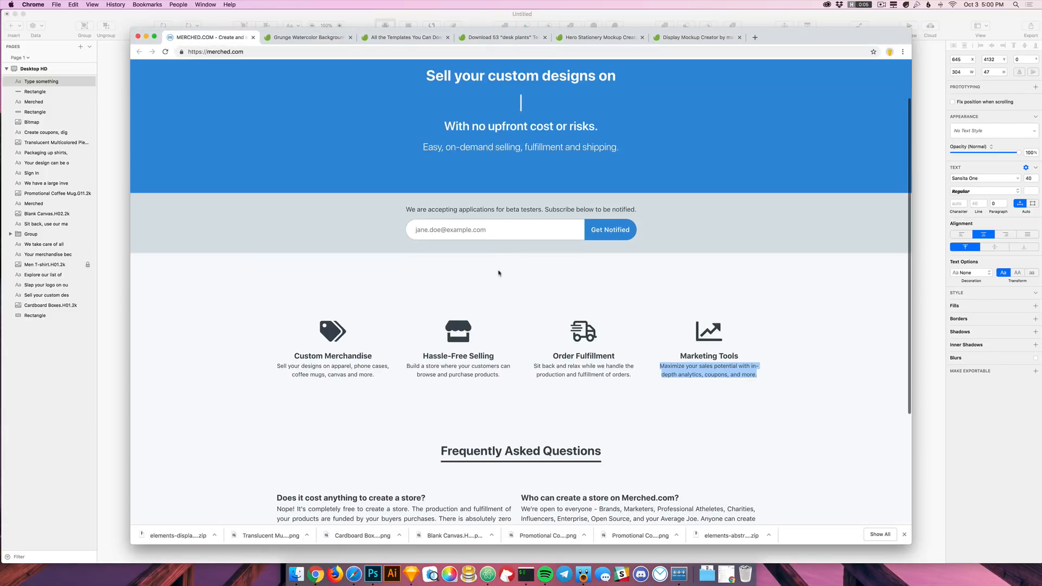
mouse_move(406, 210)
mouse_down()
mouse_move(637, 213)
mouse_move(542, 212)
mouse_up()
key(super+c)
Step: Back in Sketch, replace the "Sign up" text with the copied sentence and set it to Bebas Neue at size 32
key(super+Tab)
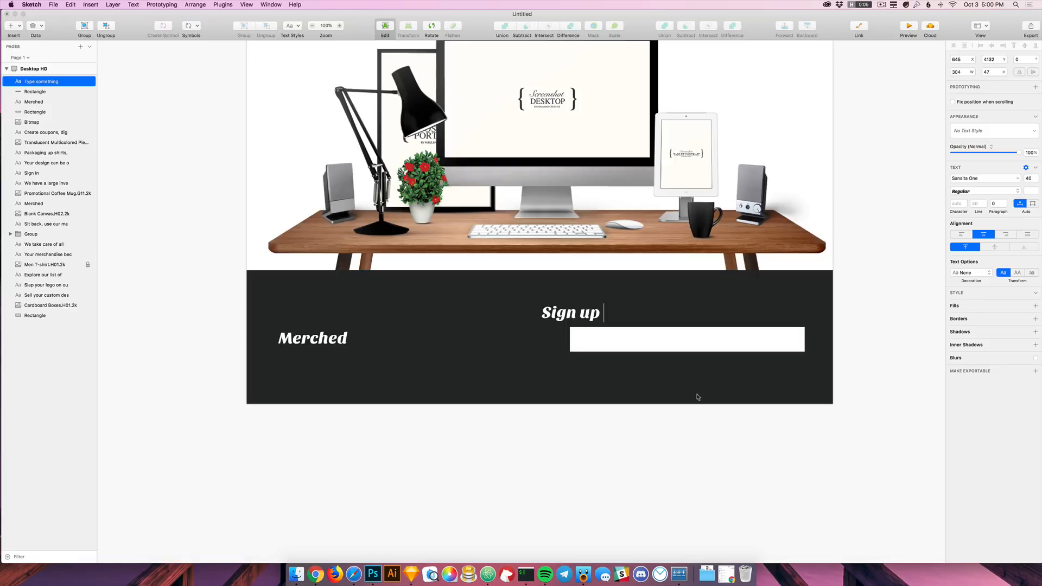
drag(577, 314, 632, 323)
key(super+v)
key(Escape)
click(985, 179)
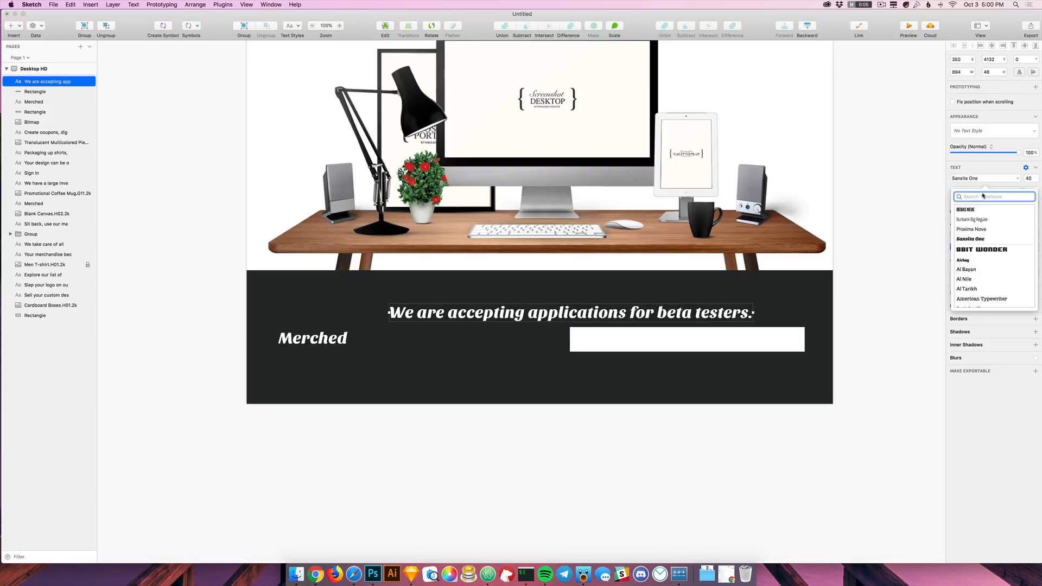
click(986, 362)
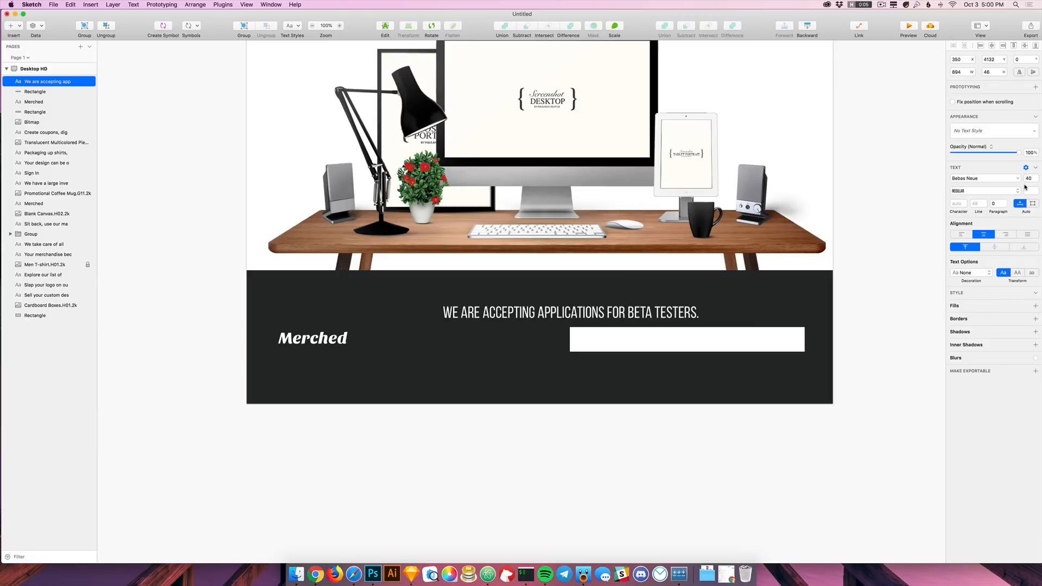
text(32)
key(Return)
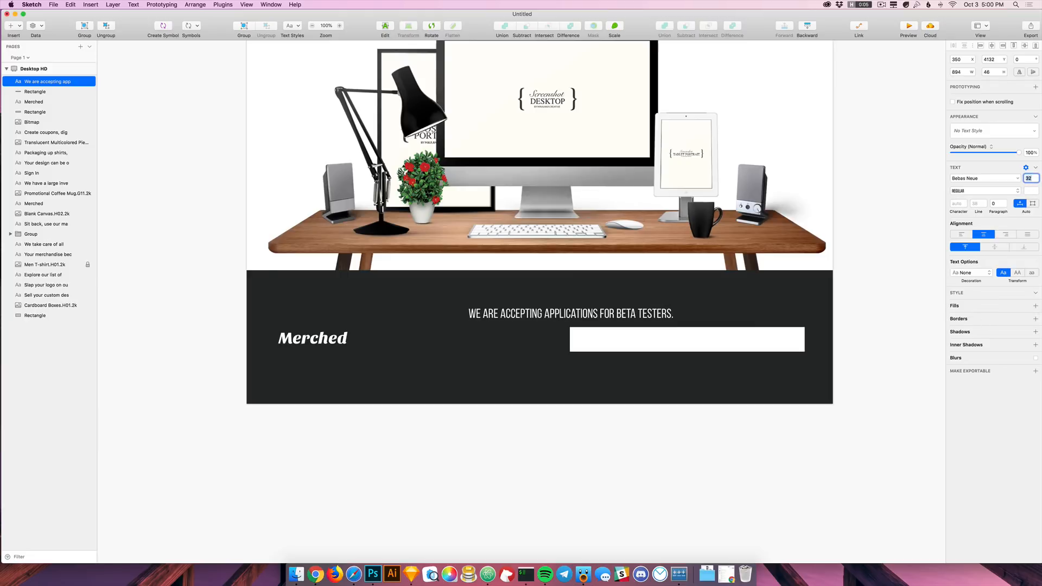
Step: Move the white rectangle to the footer's center and place the beta testers line above it at about X 491, Y 4135
click(617, 498)
drag(530, 312, 567, 309)
drag(603, 338, 456, 338)
drag(601, 306, 547, 309)
Step: Replace the words "We are" with "Currently" in the beta testers line
double_click(479, 314)
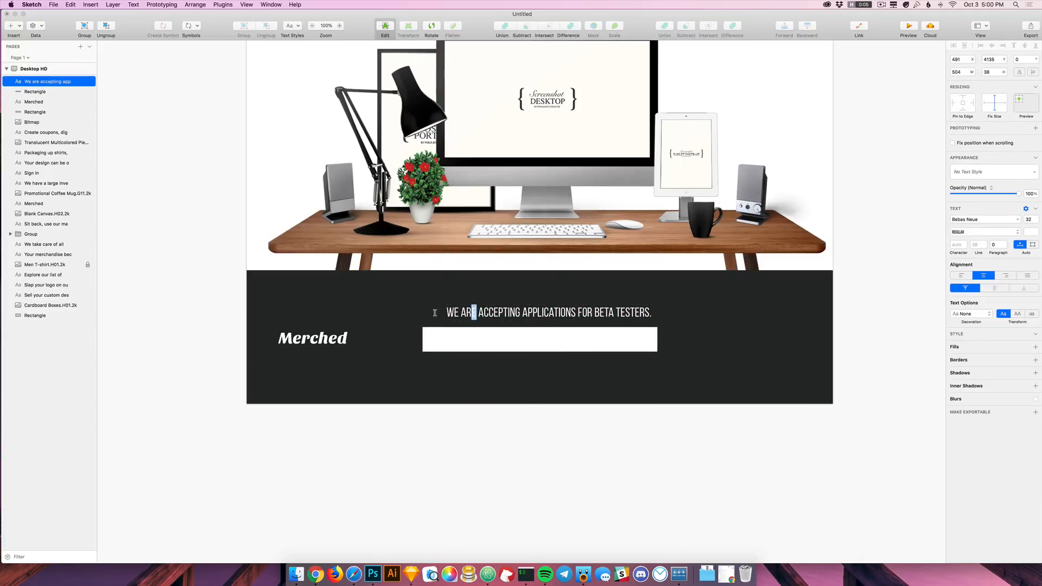
text(Currently)
key(Escape)
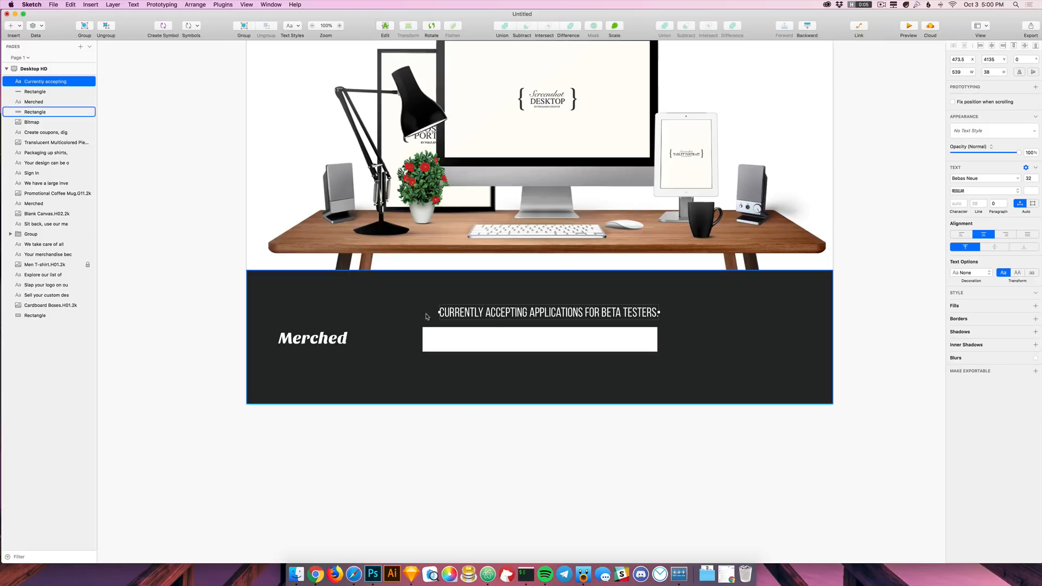
Step: Duplicate the beta testers line into the white field at about X 451, Y 4203 and color the copy with the footer's dark gray
drag(582, 313, 577, 351)
key(ctrl+c)
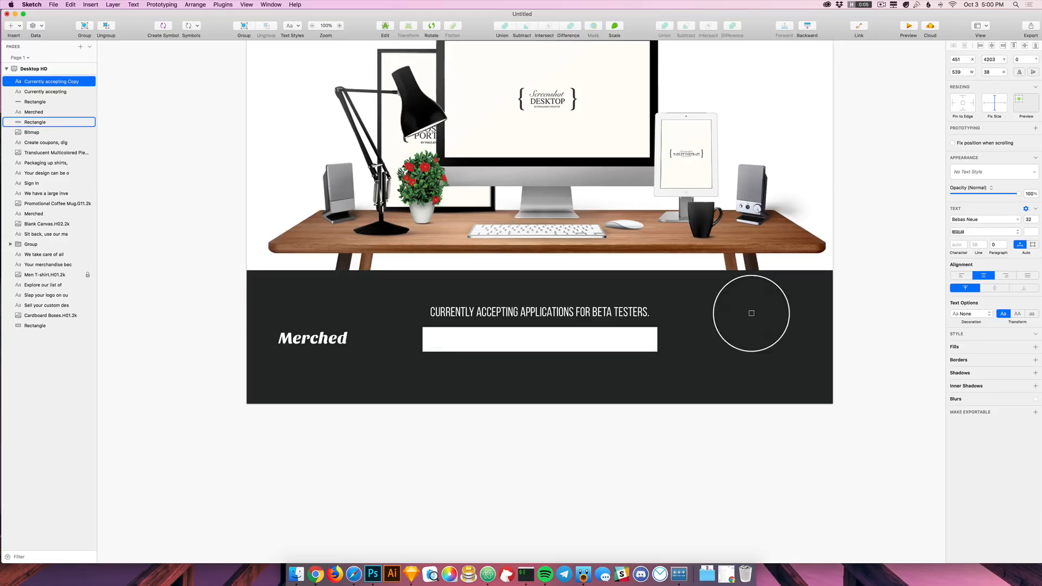
click(777, 310)
click(546, 414)
click(567, 343)
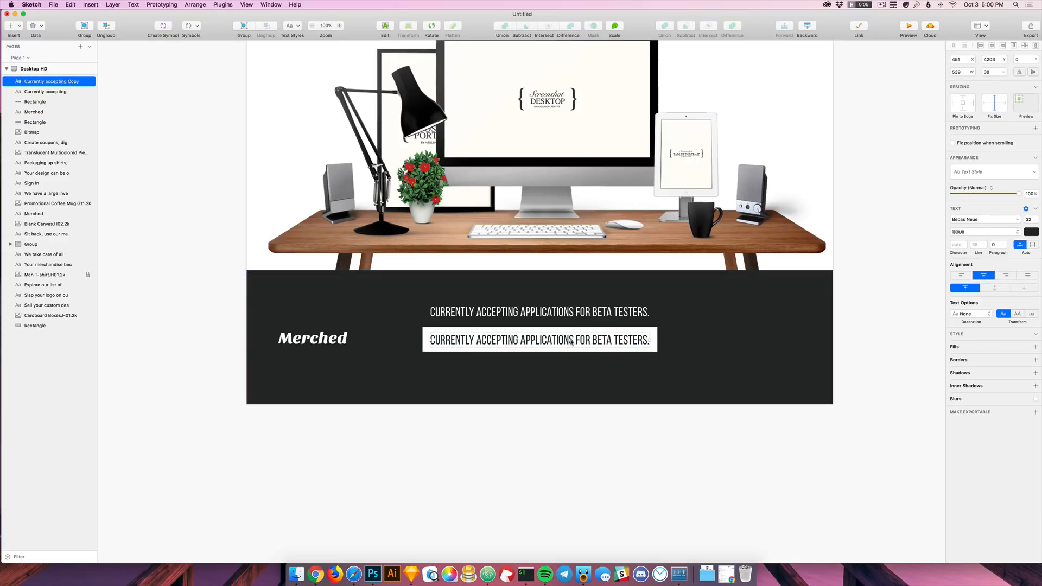
Step: Change the text inside the white field to "Your Email Goes Here" and glance at the merched.com signup form for reference
double_click(571, 342)
text(YOUR EMAIL HERE)
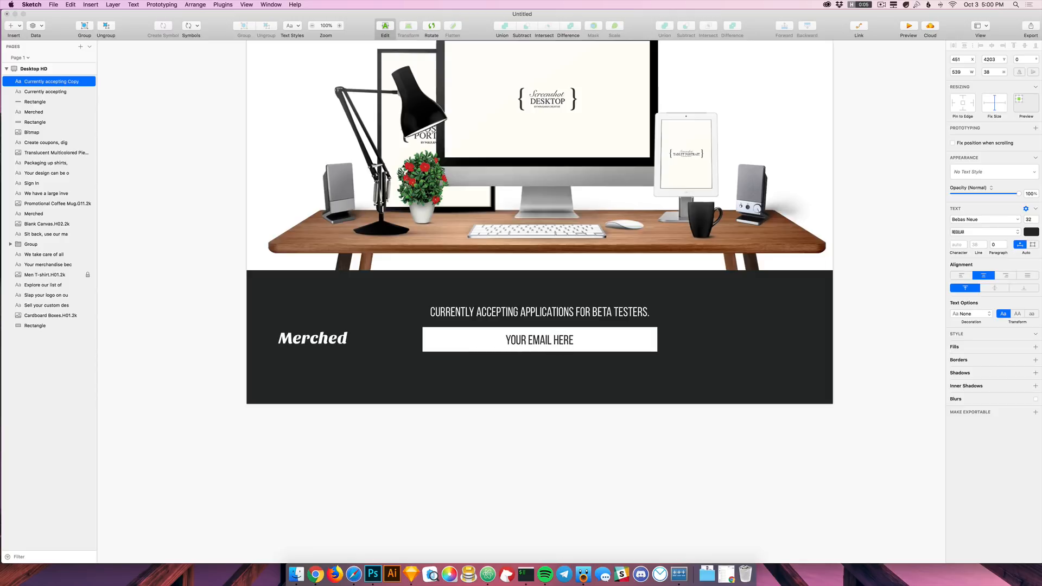
text(oes)
key(Escape)
key(super+Tab)
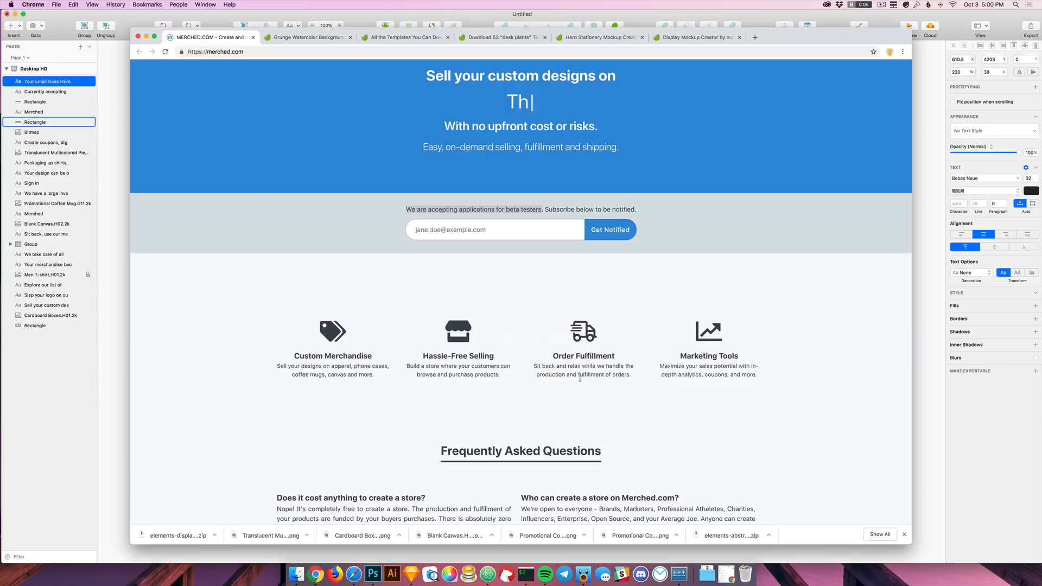
key(super+Tab)
click(708, 471)
Step: Reduce the beta testers line to font size 23 and position it above the field at about X 528, Y 4143
click(567, 313)
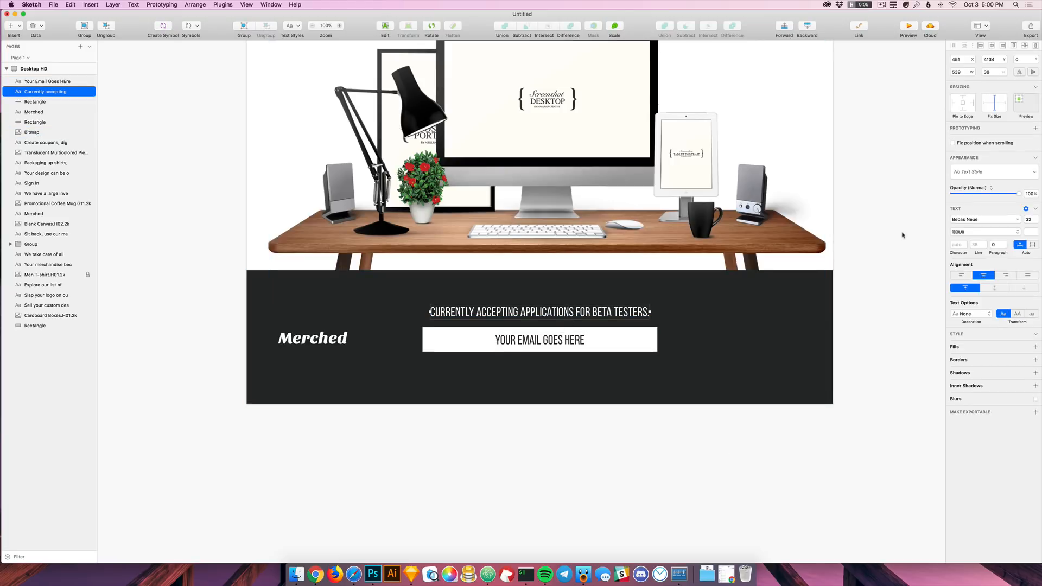
click(1036, 221)
click(1037, 222)
click(1036, 221)
click(1036, 222)
click(1036, 221)
click(1037, 222)
double_click(1036, 221)
click(1036, 221)
drag(552, 313, 549, 343)
click(562, 346)
click(656, 428)
Step: Duplicate the white field to its right and narrow the copy to about 297 wide at X 1060
click(686, 349)
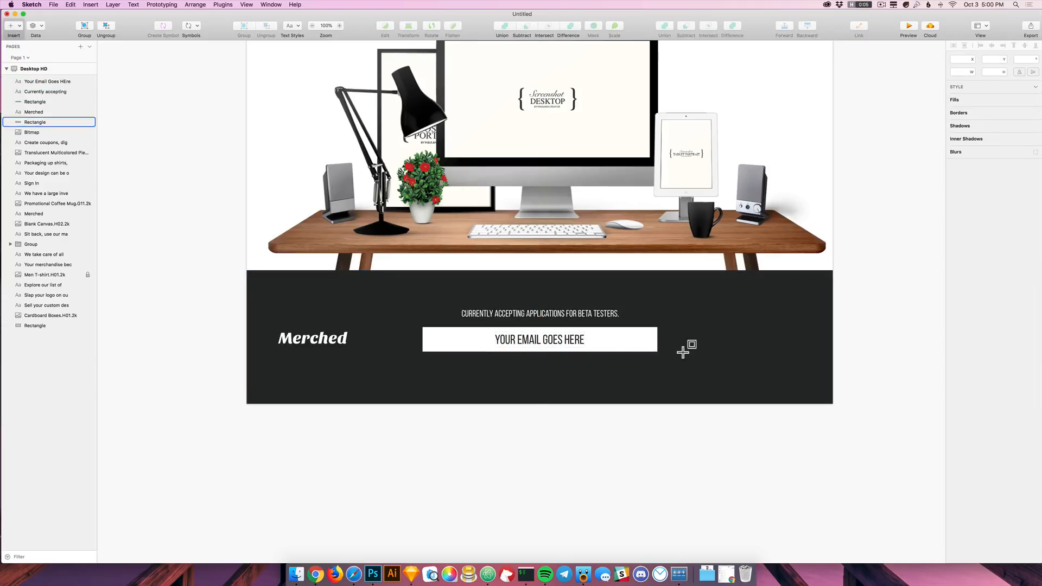
click(650, 341)
drag(650, 341, 793, 341)
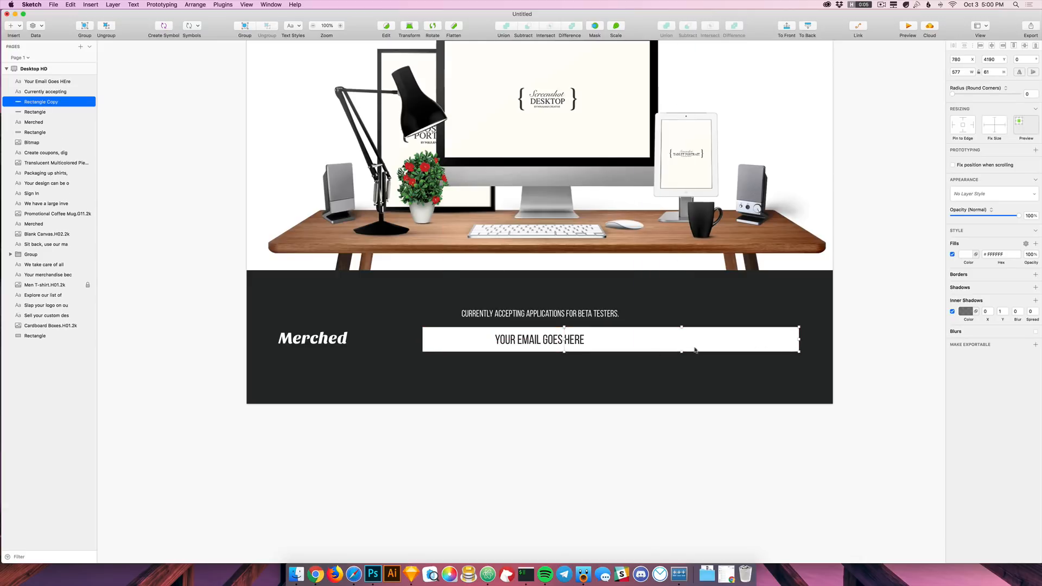
drag(564, 340, 679, 339)
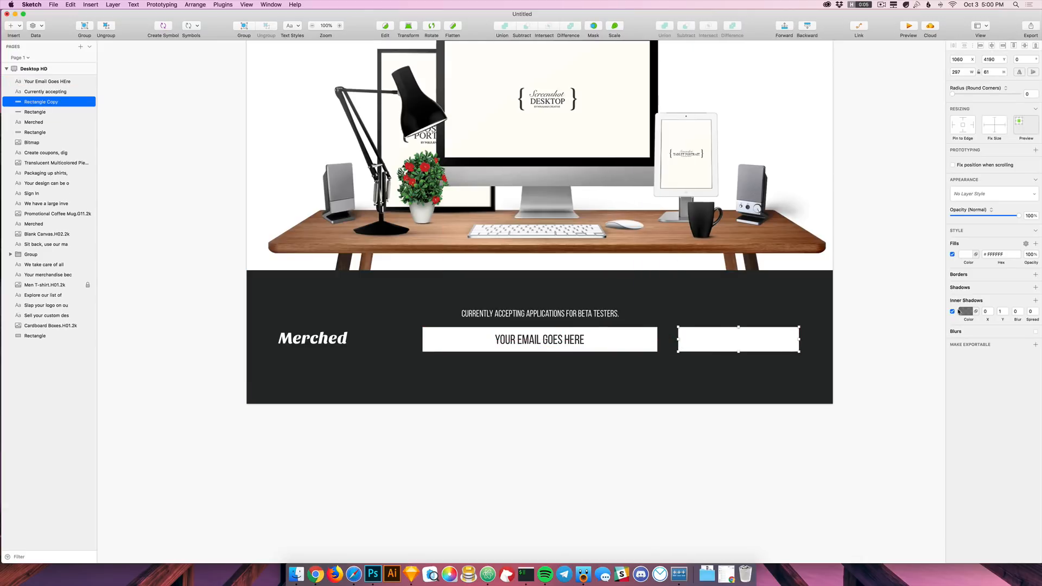
Step: Fill the copied rectangle with 8DEFD1, shrink its width to about 88 and move it to about X 1032 beside the field
click(961, 257)
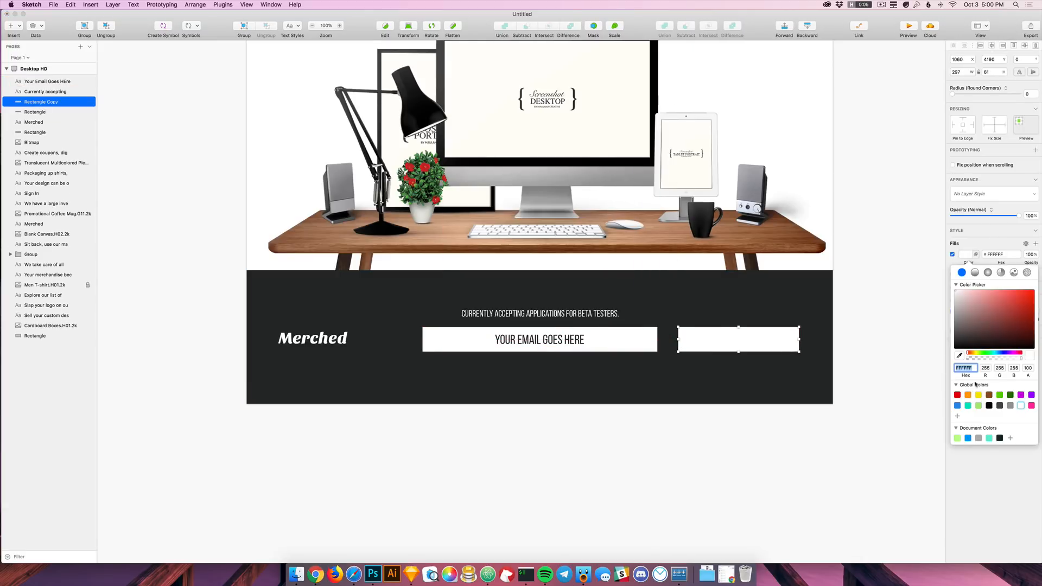
click(989, 439)
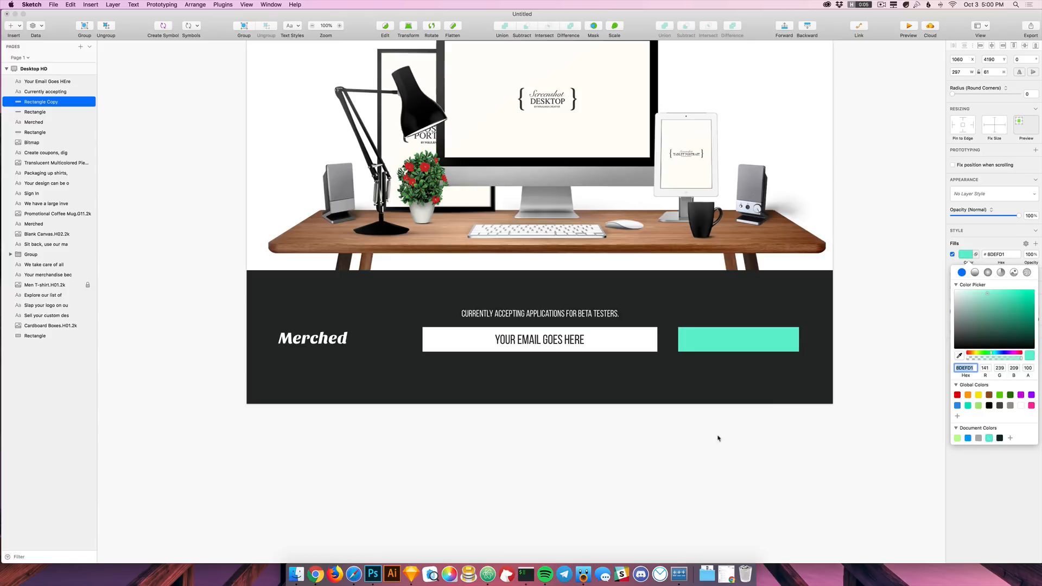
click(740, 344)
drag(798, 339, 691, 341)
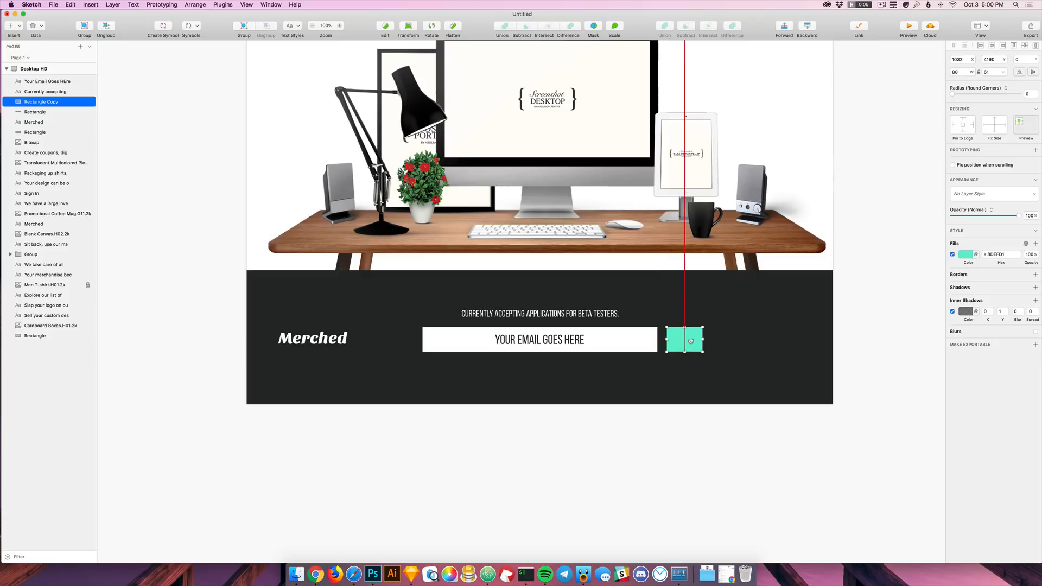
Step: Add a "Get Notified" text label on the mint rectangle at about X 1032, Y 4209
key(t)
click(683, 346)
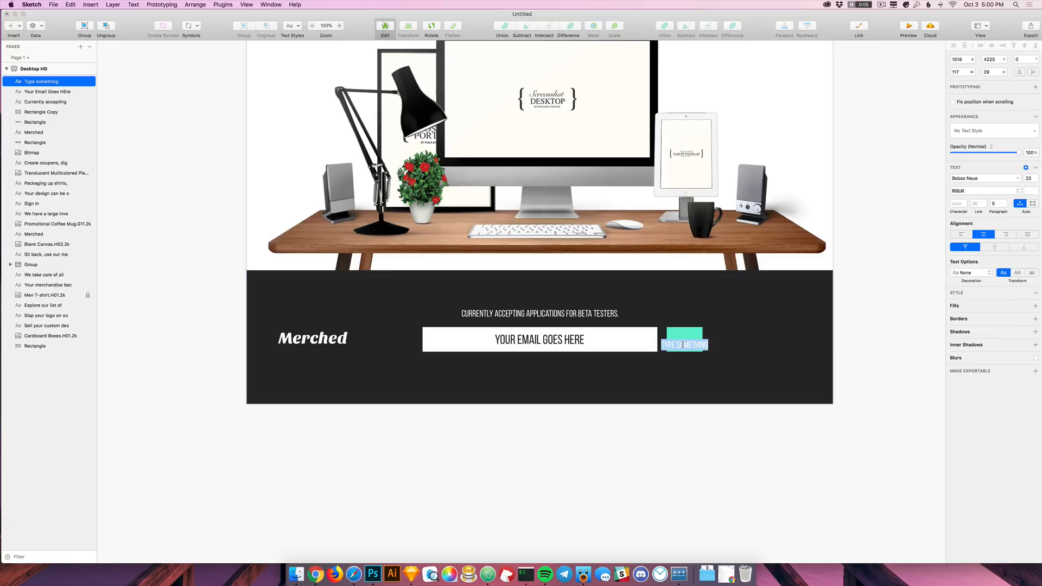
text(Get Notified)
key(Escape)
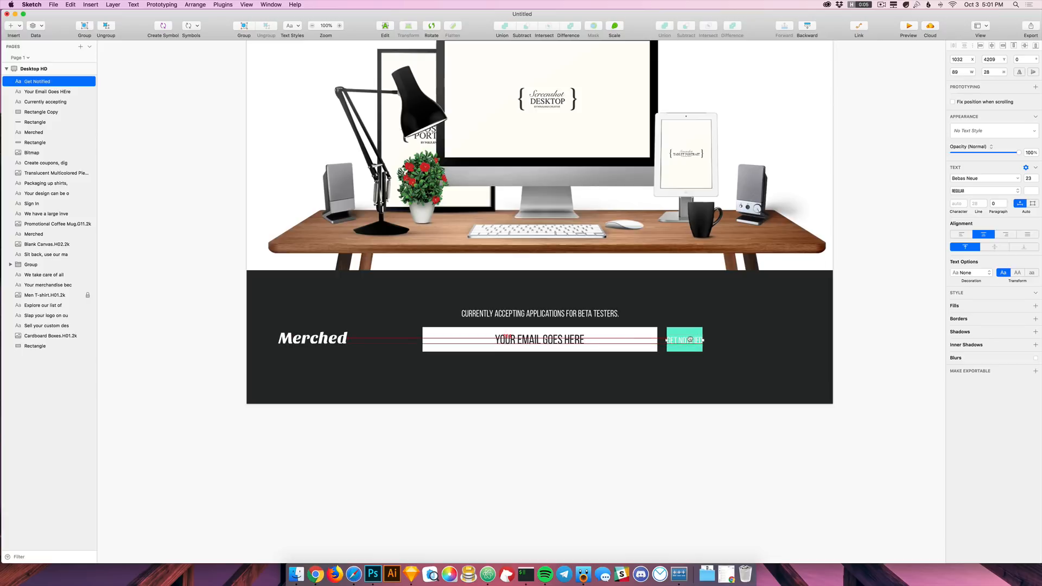
Step: Widen the mint rectangle beyond its label and center the "Get Notified" text on it at about X 1057
click(699, 332)
drag(703, 339, 723, 340)
click(701, 341)
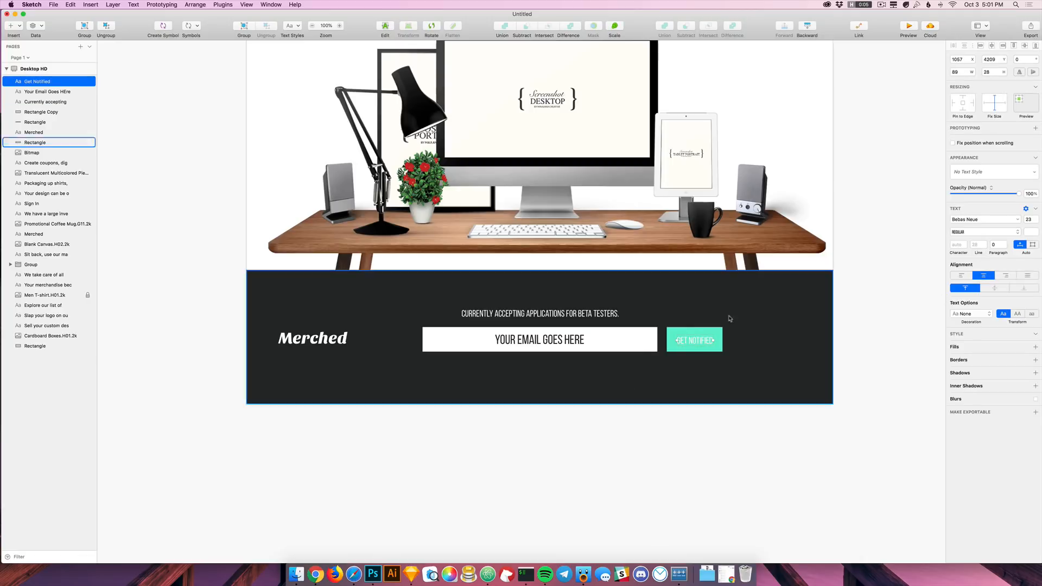
Step: Color the "Get Notified" label with the dark gray sampled from the footer background
click(1031, 232)
click(805, 365)
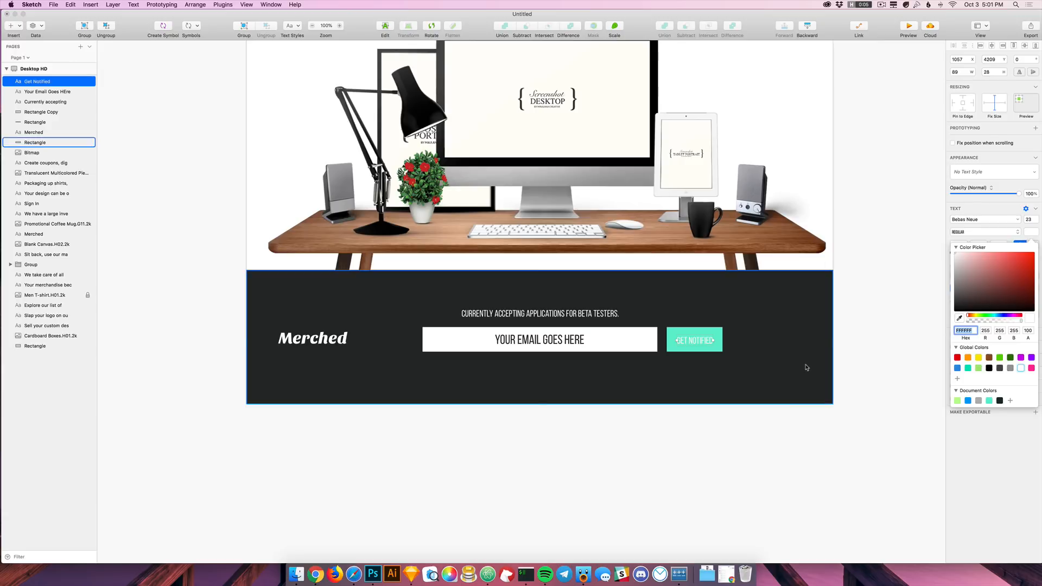
click(705, 344)
key(ctrl+c)
click(795, 349)
click(714, 480)
Step: Move the mint button together with its label up against the email field's right edge
click(684, 341)
shift+click(675, 338)
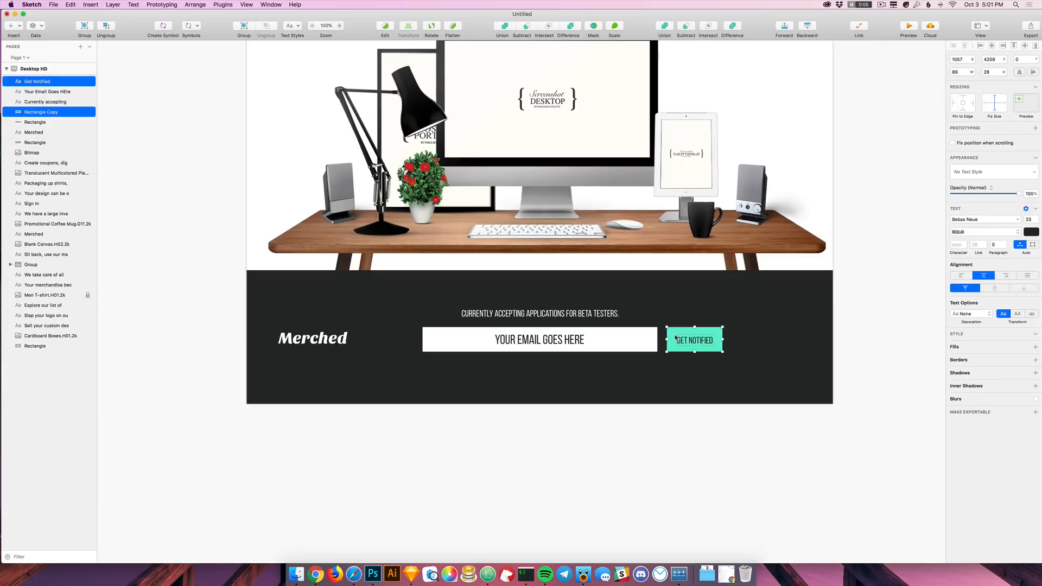
drag(679, 336, 675, 337)
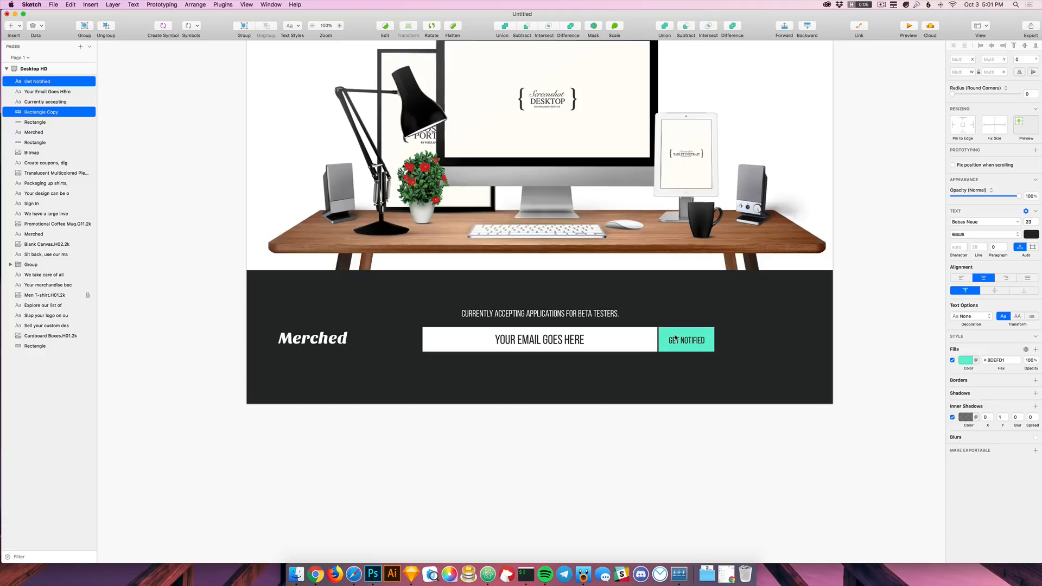
click(620, 402)
click(571, 467)
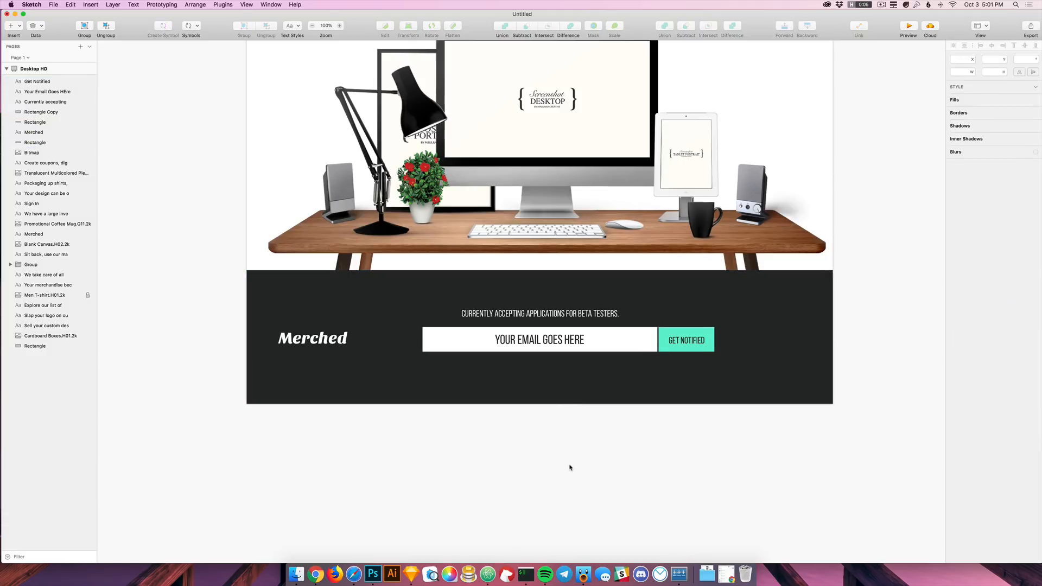
Step: Group the email field, its placeholder text, the mint button and its label, and center the group horizontally on the artboard
click(329, 337)
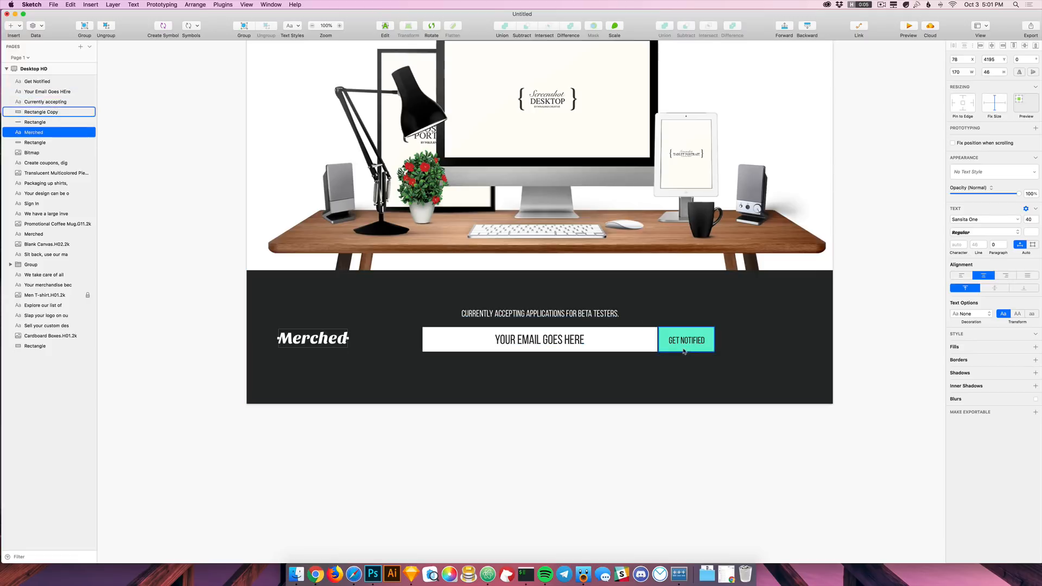
key(Escape)
click(540, 346)
shift+click(618, 345)
shift+click(691, 342)
shift+click(690, 333)
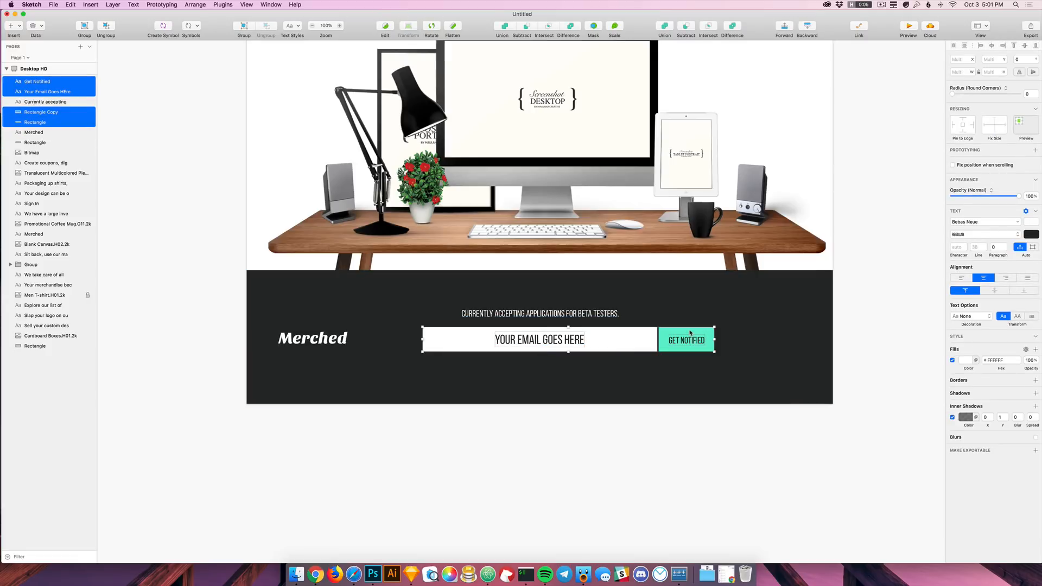
key(super+g)
click(992, 46)
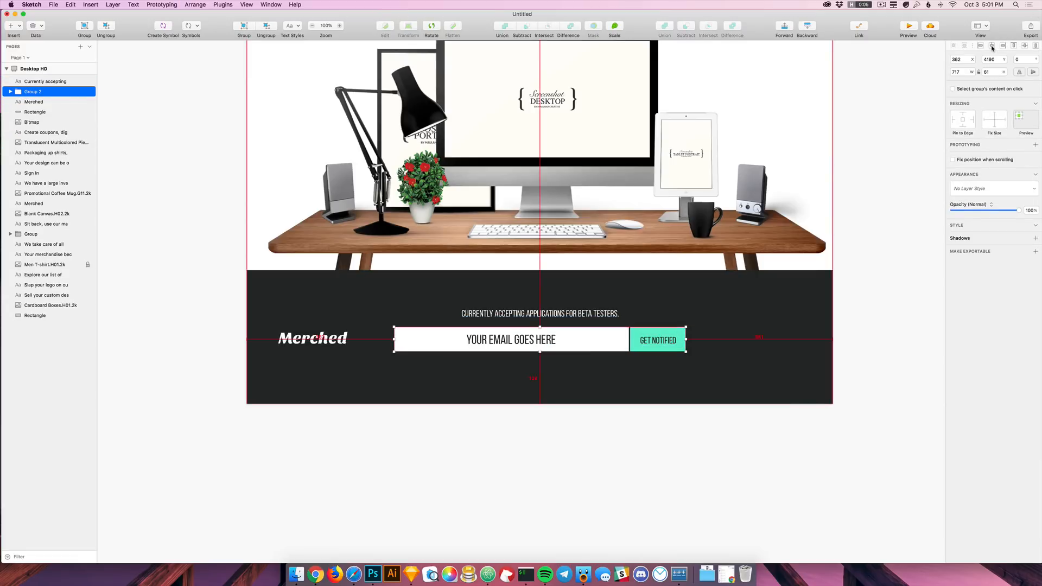
click(623, 505)
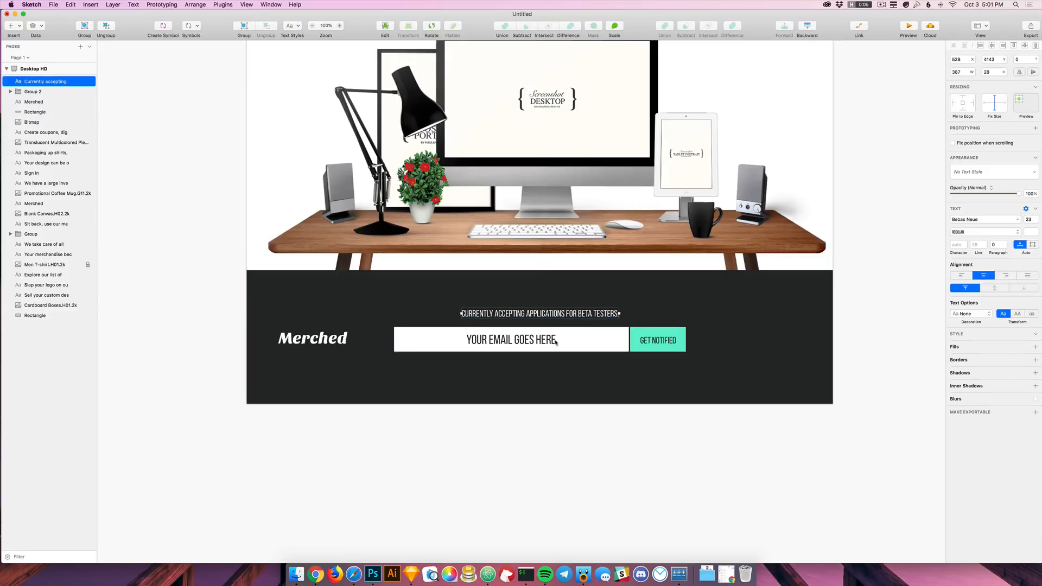
Step: Duplicate the beta testers line below the footer's Merched logo and change its text to "Copyright 2018"
click(314, 340)
drag(557, 314, 375, 370)
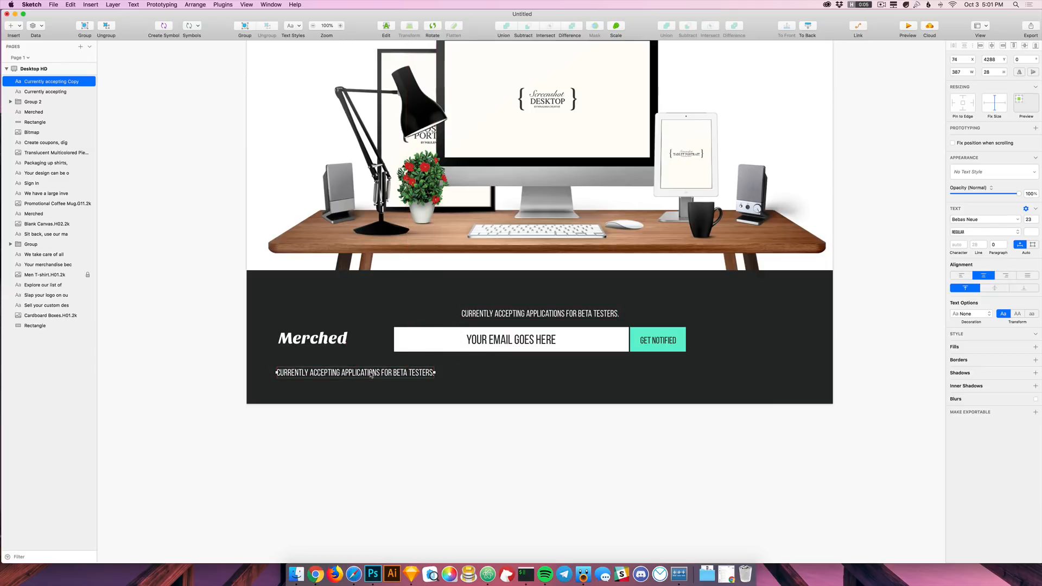
double_click(370, 373)
text(copy)
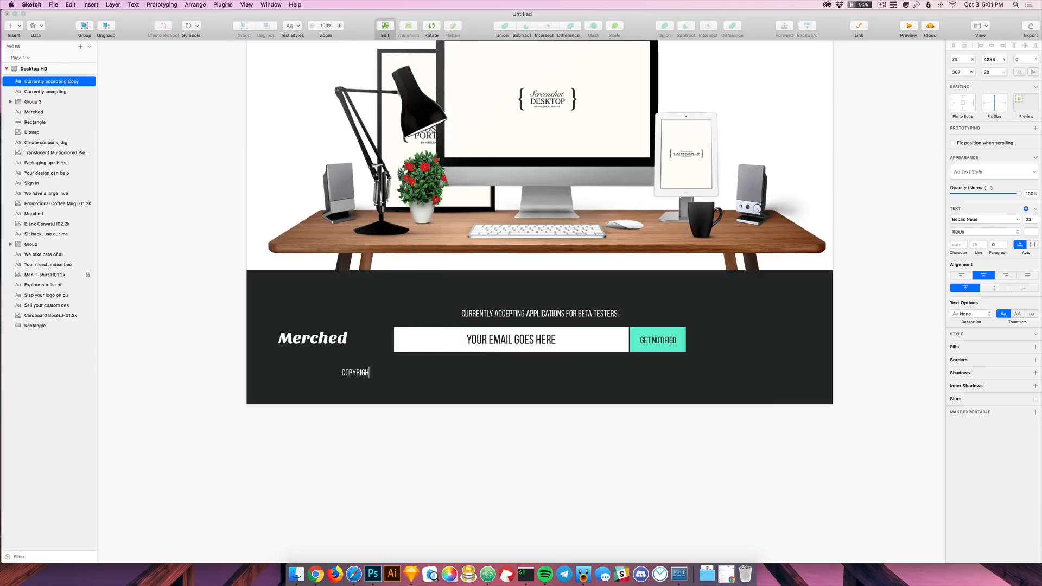
key(Escape)
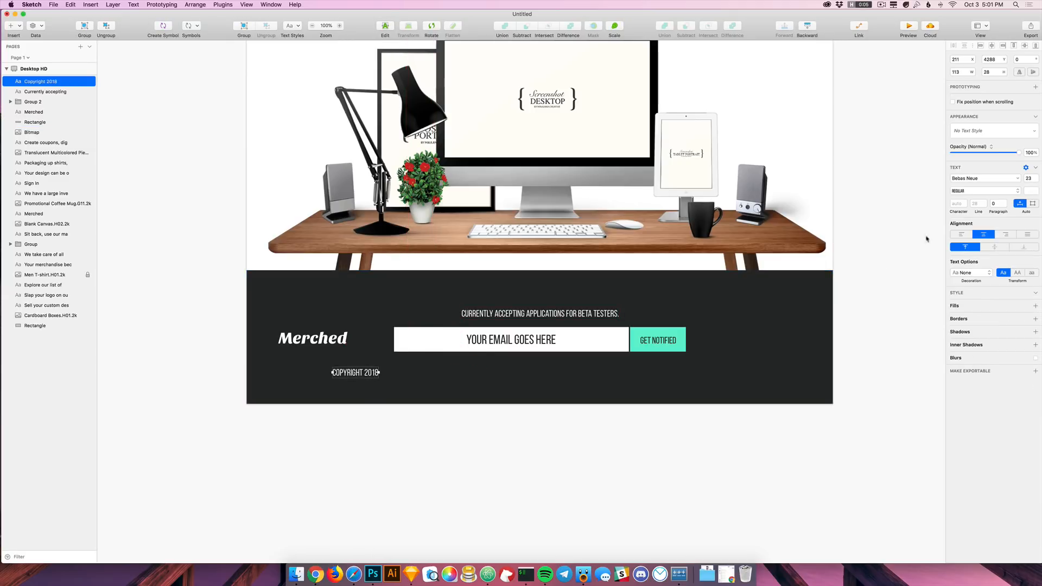
Step: Reduce the copyright text's opacity to 50% and place it directly beneath the footer's Merched logo
click(970, 234)
key(5)
drag(365, 373, 299, 381)
click(350, 423)
Step: Review the spacing of the page's sections from the hero header to the marketing tools section
scroll(656, 424, up, 2)
key(Escape)
scroll(593, 343, up, 15)
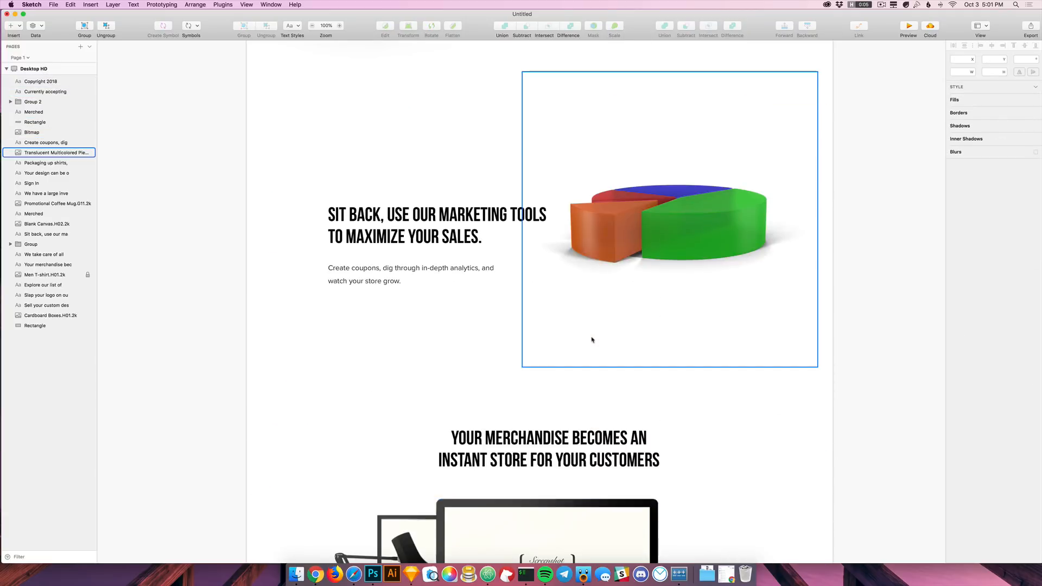
scroll(595, 342, down, 6)
scroll(828, 379, up, 8)
scroll(828, 379, up, 12)
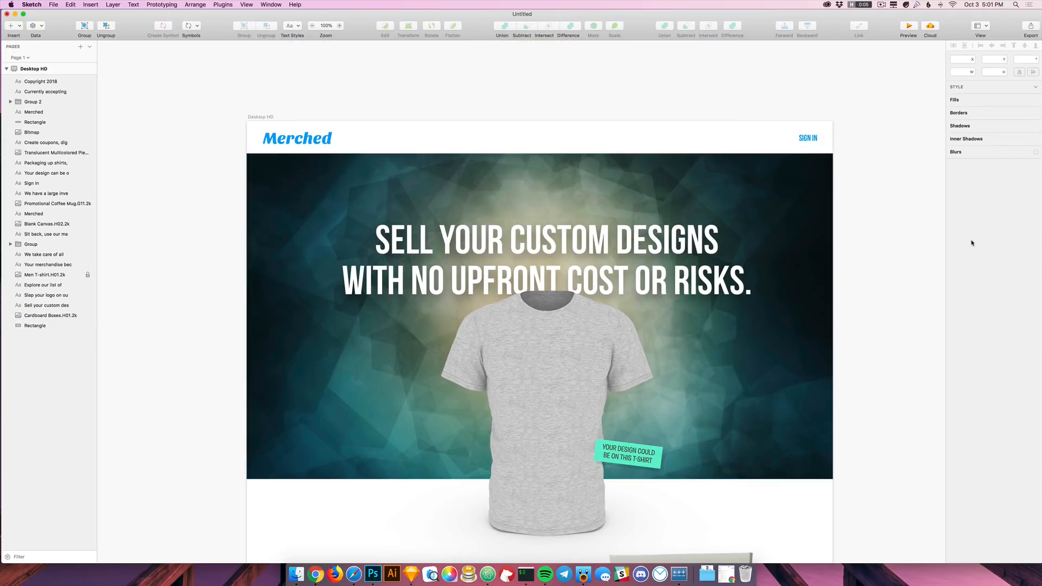
scroll(912, 276, down, 2)
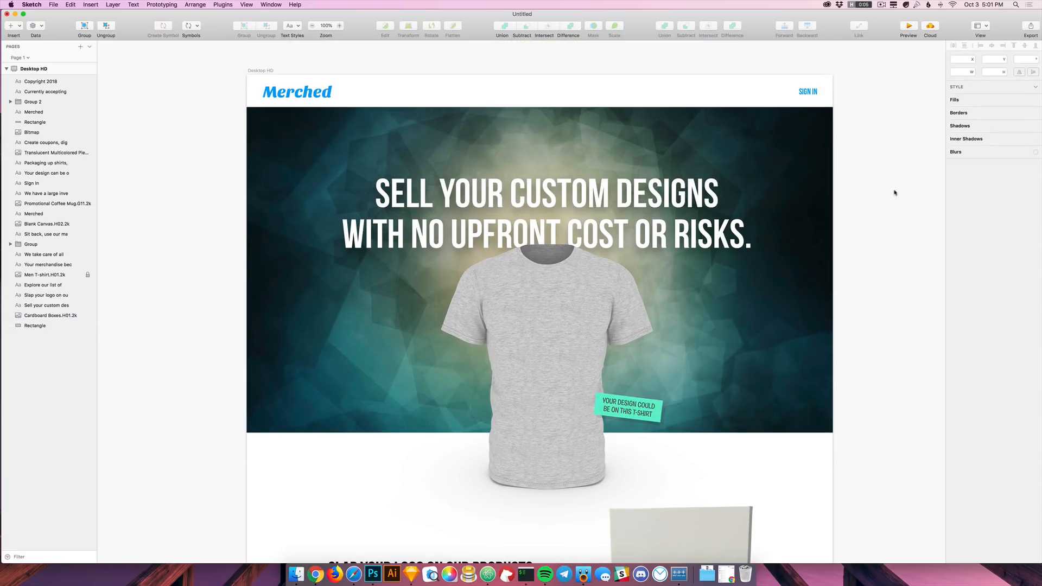
scroll(872, 307, down, 7)
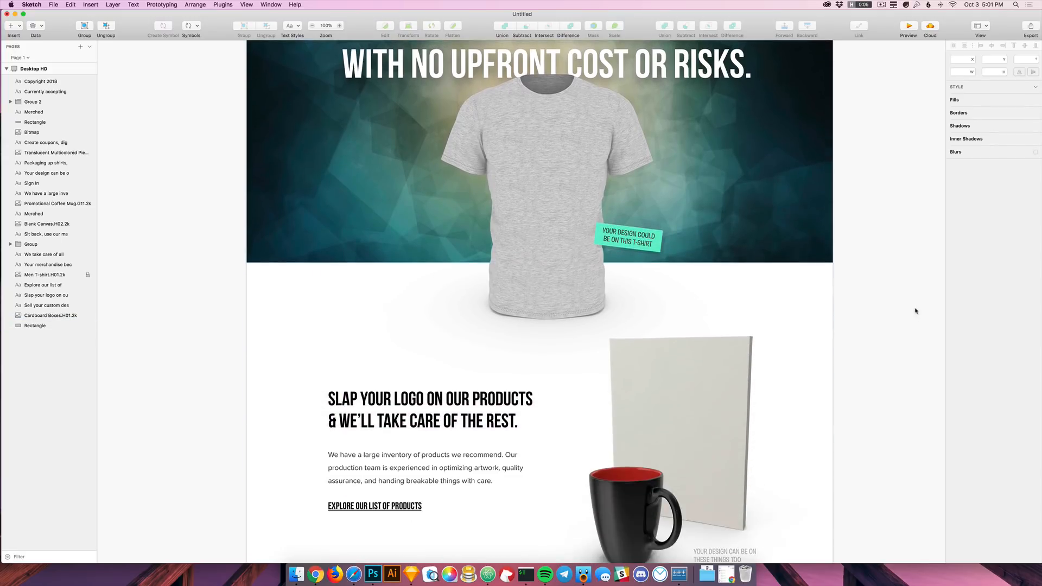
scroll(916, 311, down, 10)
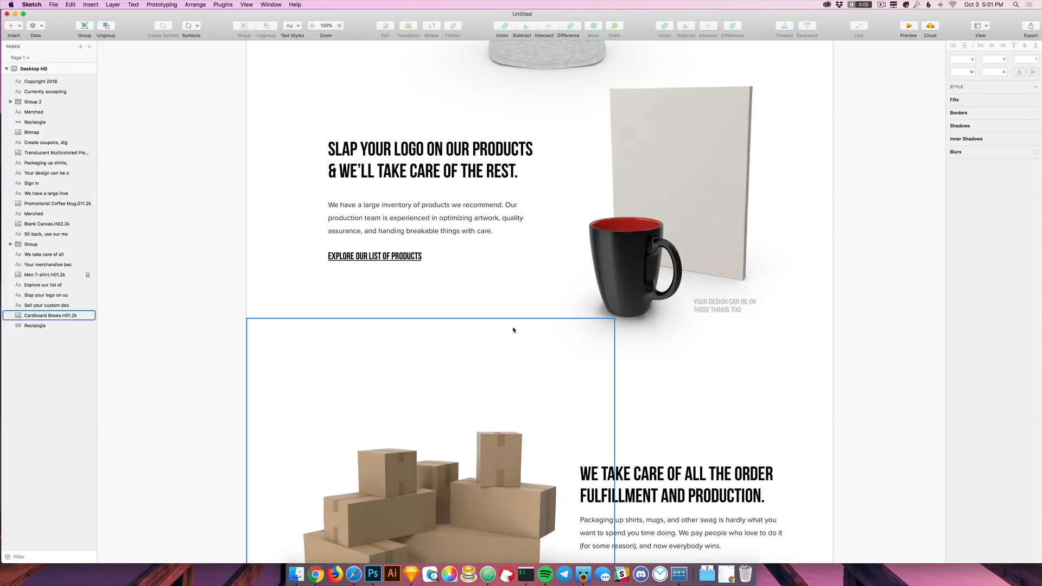
scroll(842, 355, down, 5)
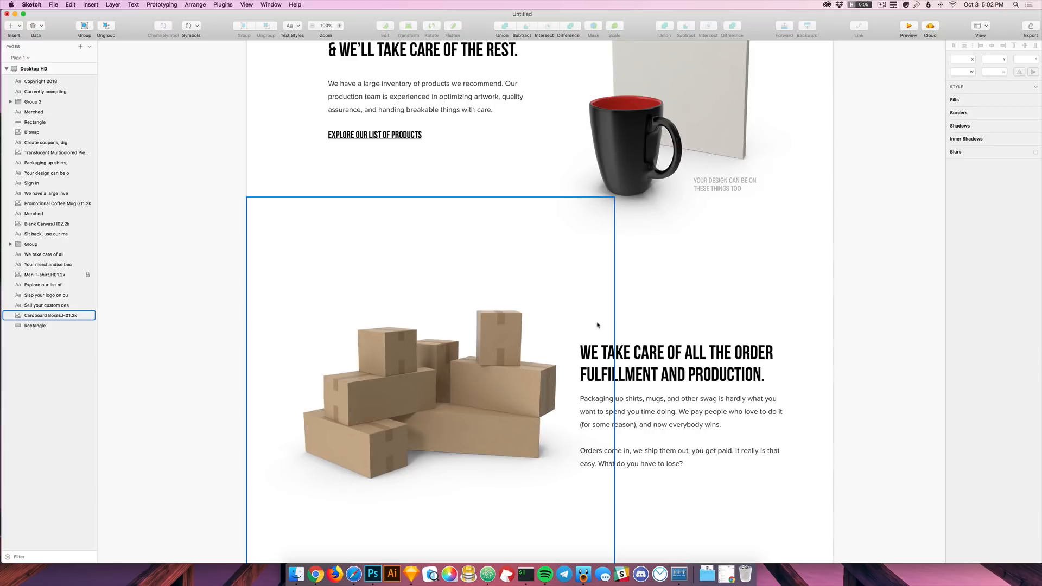
scroll(749, 310, down, 12)
scroll(508, 406, down, 2)
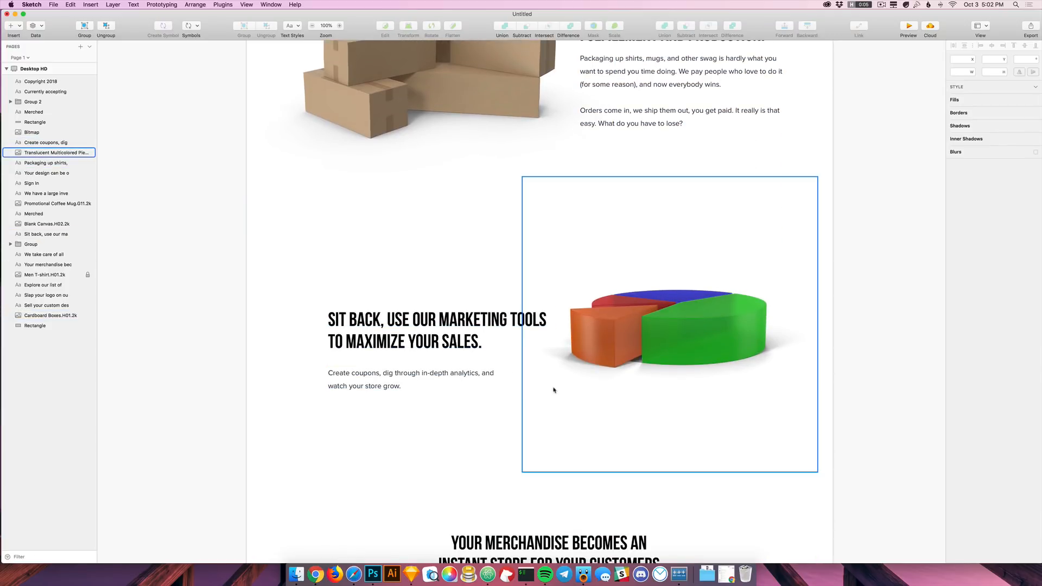
Step: Move the marketing tools heading, its paragraph and the pie chart image up together, closer to the cardboard boxes section
drag(288, 296, 646, 419)
scroll(695, 309, down, 2)
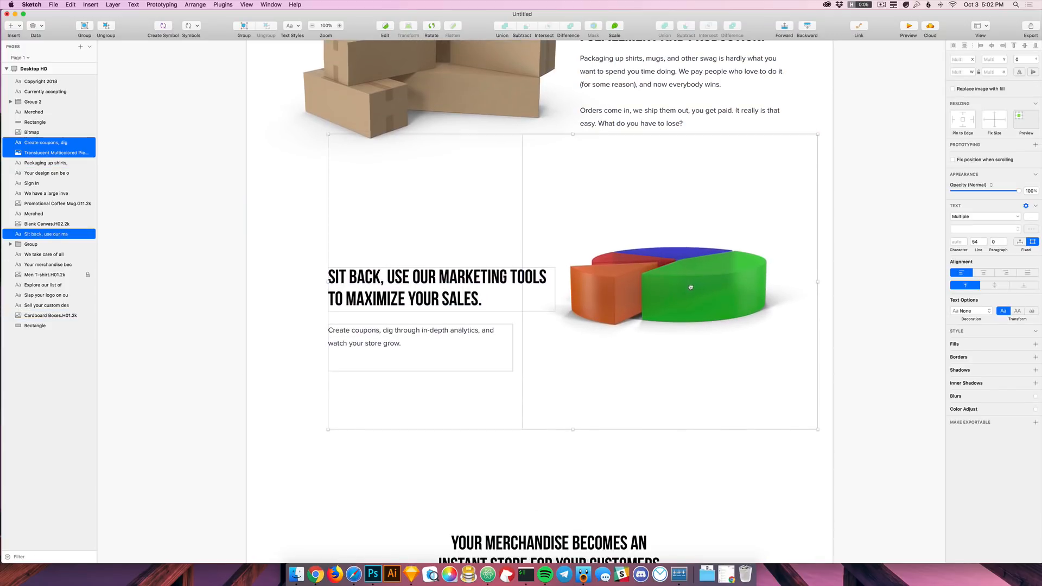
click(837, 407)
scroll(836, 463, down, 9)
scroll(868, 466, down, 8)
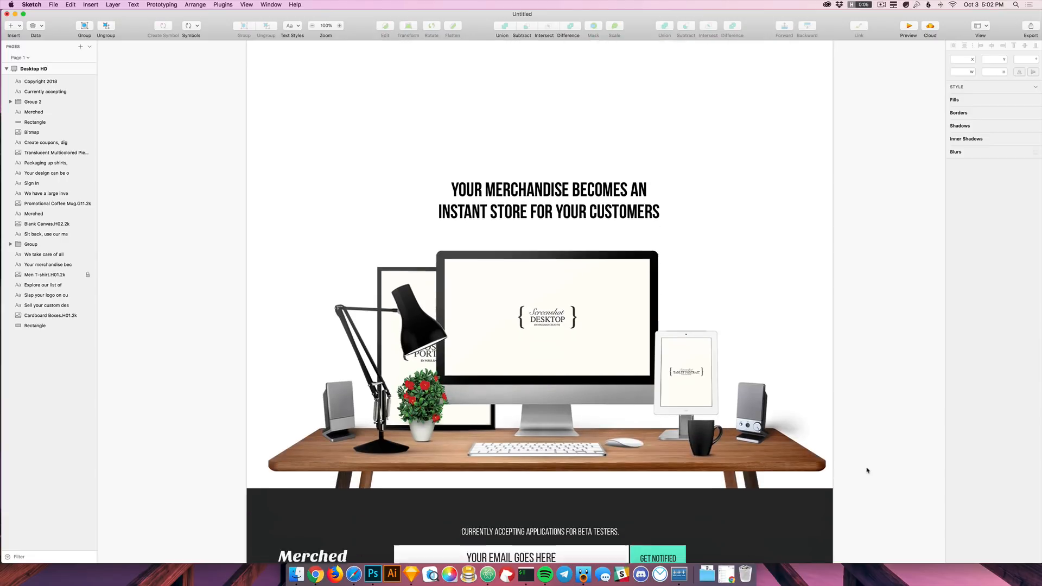
Step: Move the "Your merchandise becomes an instant store" heading, the desk image and all footer elements up together beneath the marketing tools section
drag(846, 476, 174, 94)
scroll(588, 183, up, 4)
drag(588, 184, 588, 139)
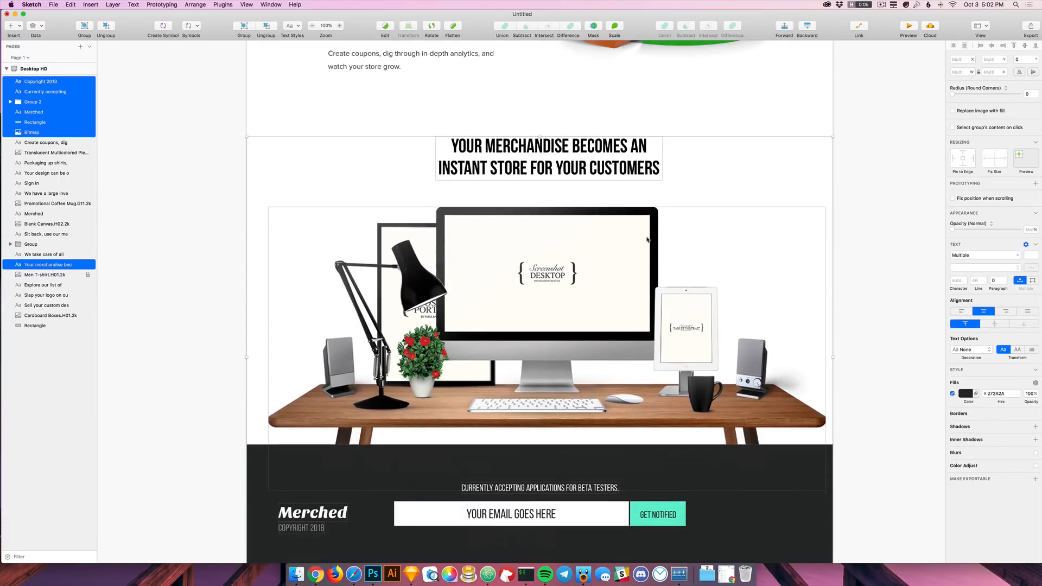
click(893, 479)
Step: Shorten the Desktop HD artboard from its lower edge to remove the empty space and trim the dark footer
click(33, 69)
scroll(581, 376, down, 10)
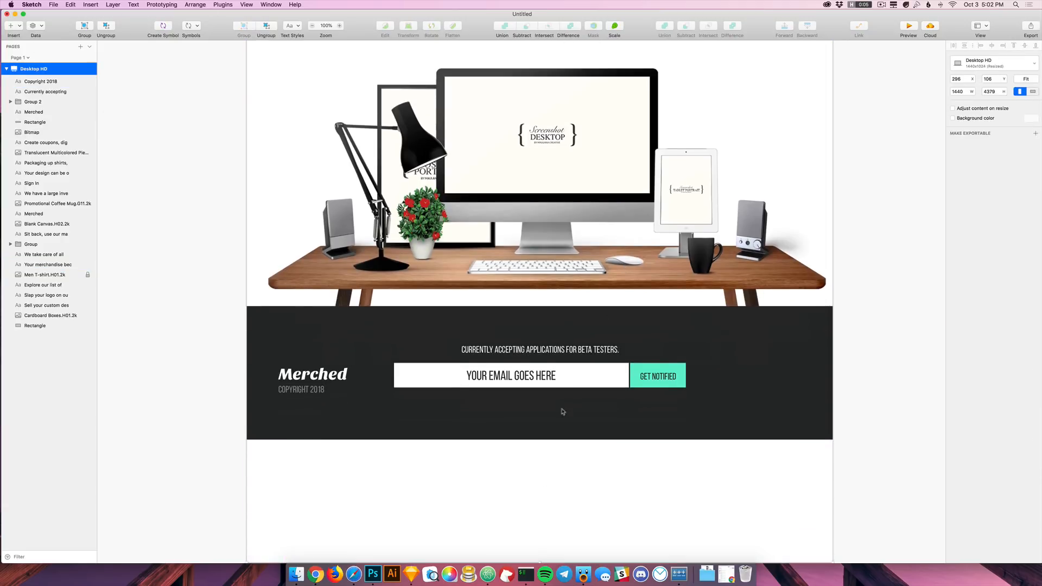
drag(533, 458, 514, 307)
Step: Nudge the beta signup line with its email form, and the logo with its copyright text, slightly up within the trimmed footer
drag(629, 261, 589, 235)
click(305, 267)
shift+click(304, 283)
drag(304, 283, 304, 274)
click(840, 310)
Step: Scale the desk mockup image down proportionally around its center to 1186 × 603
scroll(835, 258, up, 1)
scroll(834, 259, up, 10)
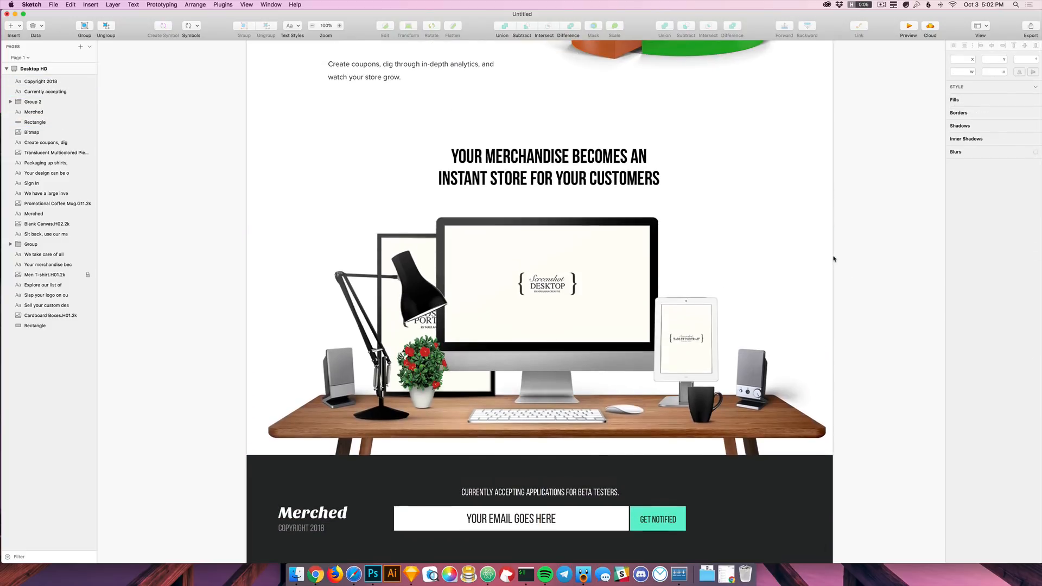
scroll(494, 322, down, 2)
click(532, 325)
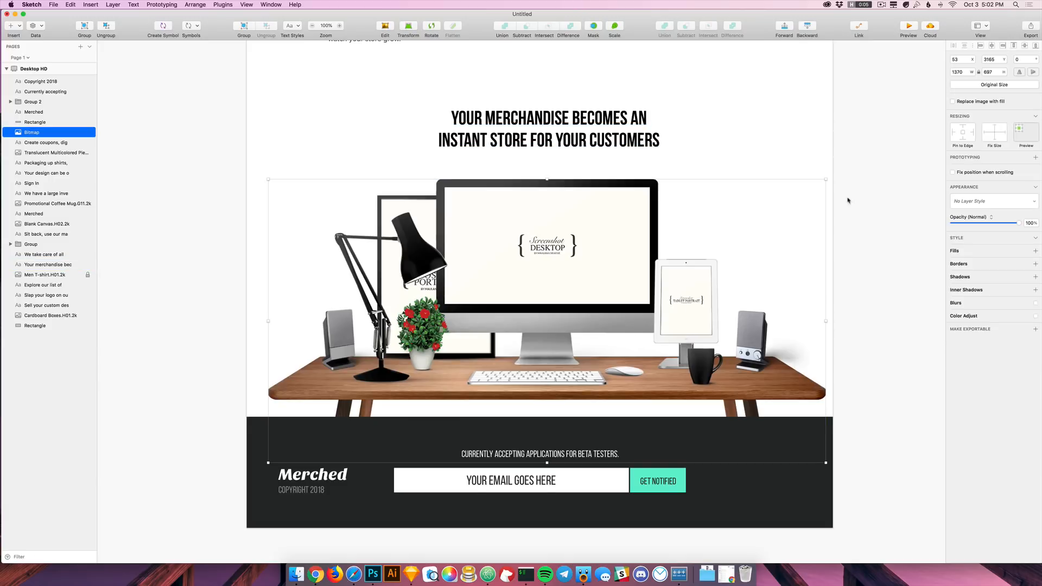
drag(828, 177, 793, 202)
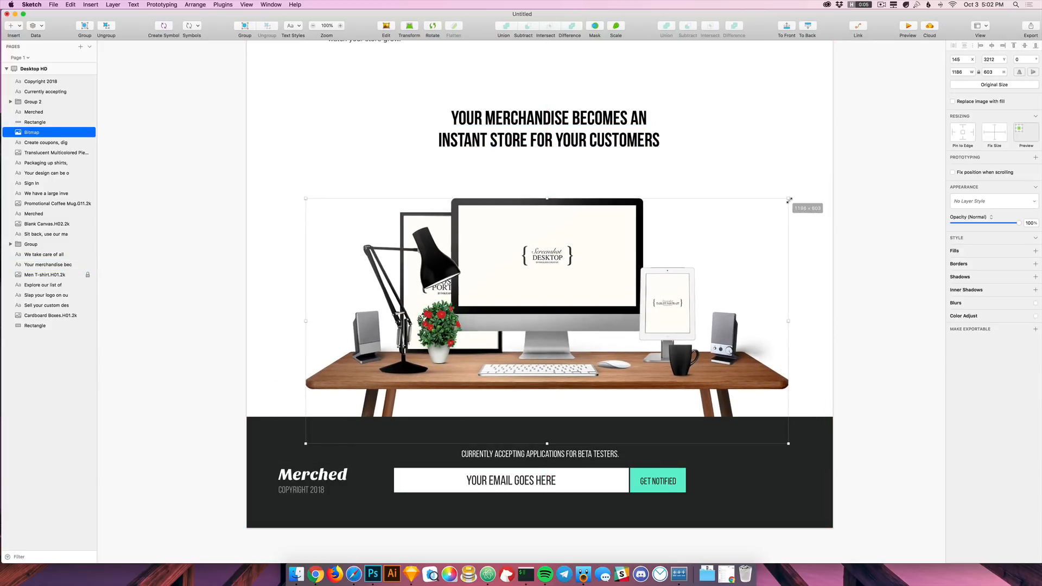
click(868, 284)
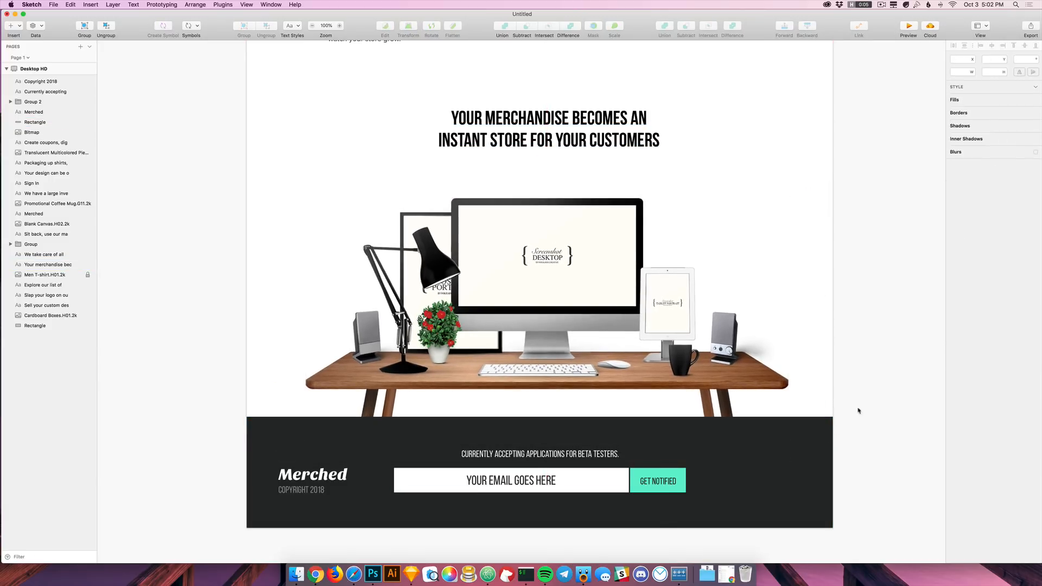
Step: Review the merchandise heading above the desk image and the hero header with its T-shirt at the start of the page
scroll(628, 274, up, 3)
click(624, 234)
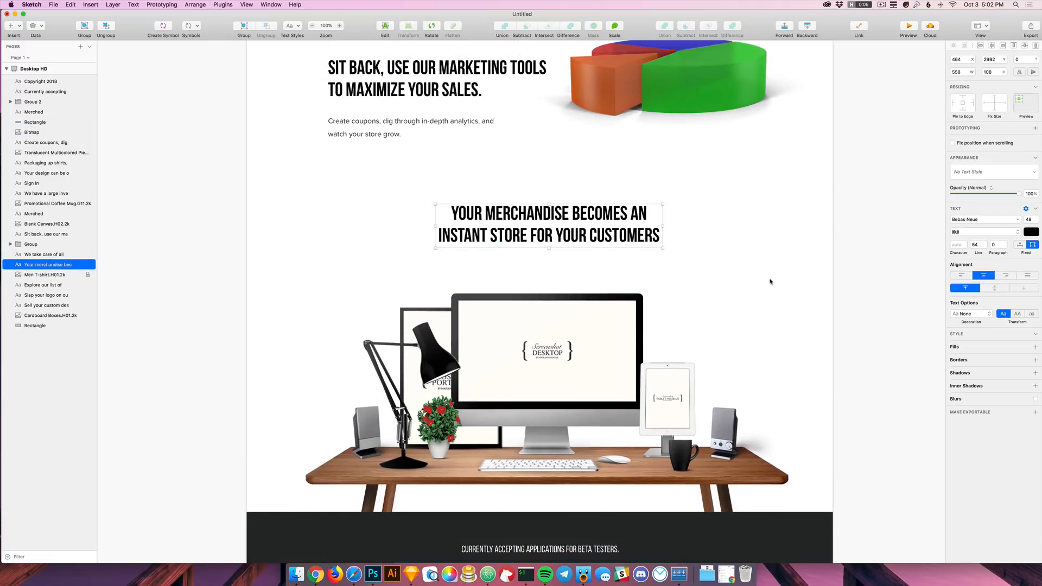
scroll(760, 285, up, 12)
scroll(753, 288, up, 15)
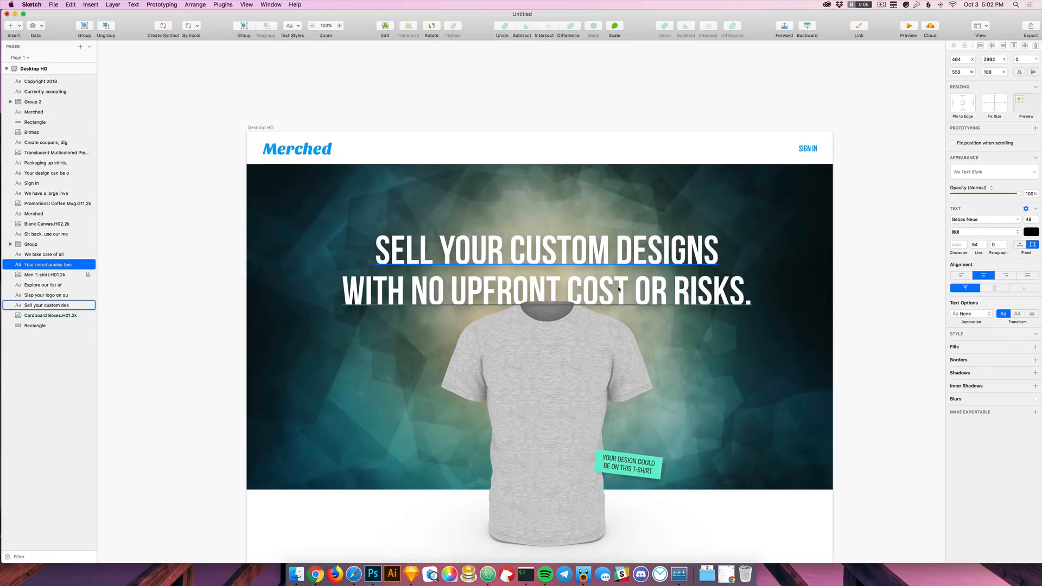
click(836, 380)
drag(834, 388, 814, 267)
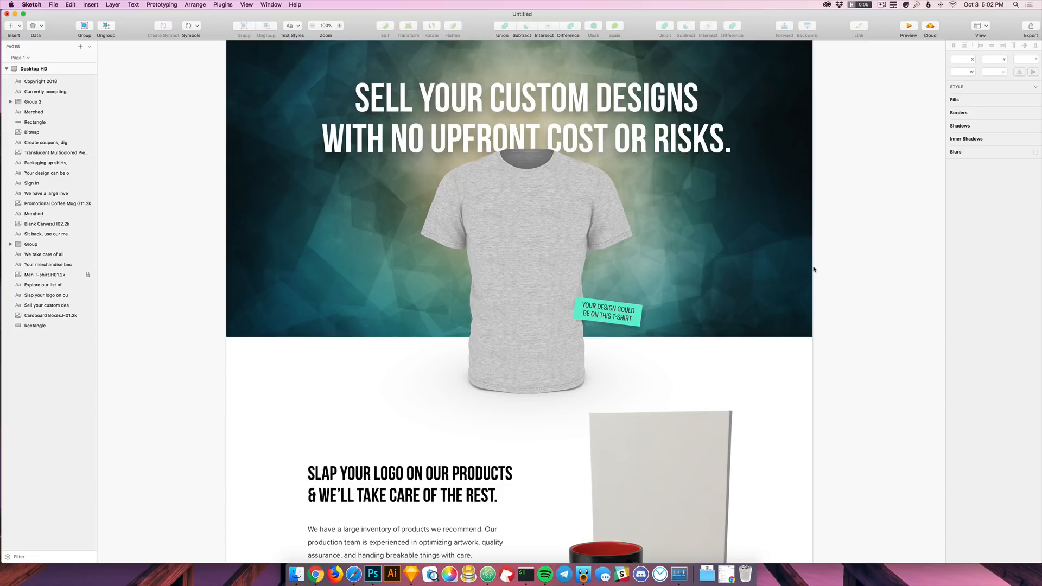
scroll(815, 269, up, 5)
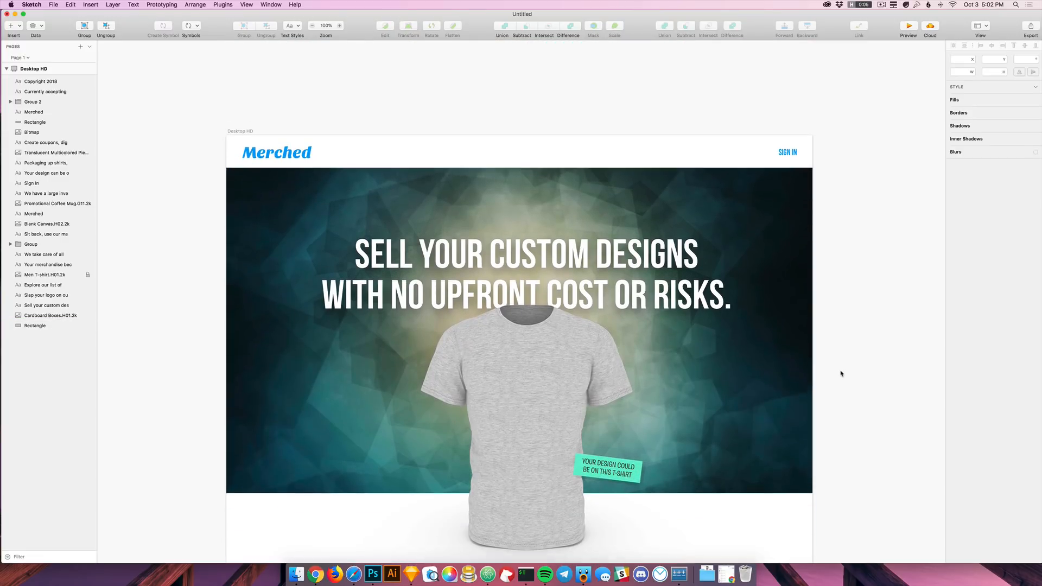
scroll(841, 371, down, 4)
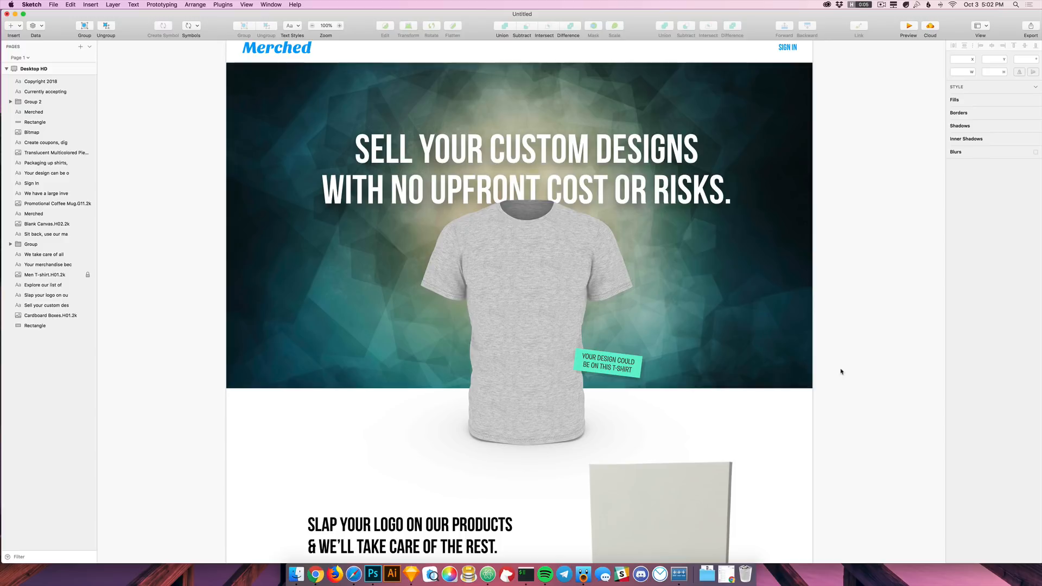
Step: Switch to Chrome to compare the design with the existing merched.com homepage, and return to Sketch
click(316, 574)
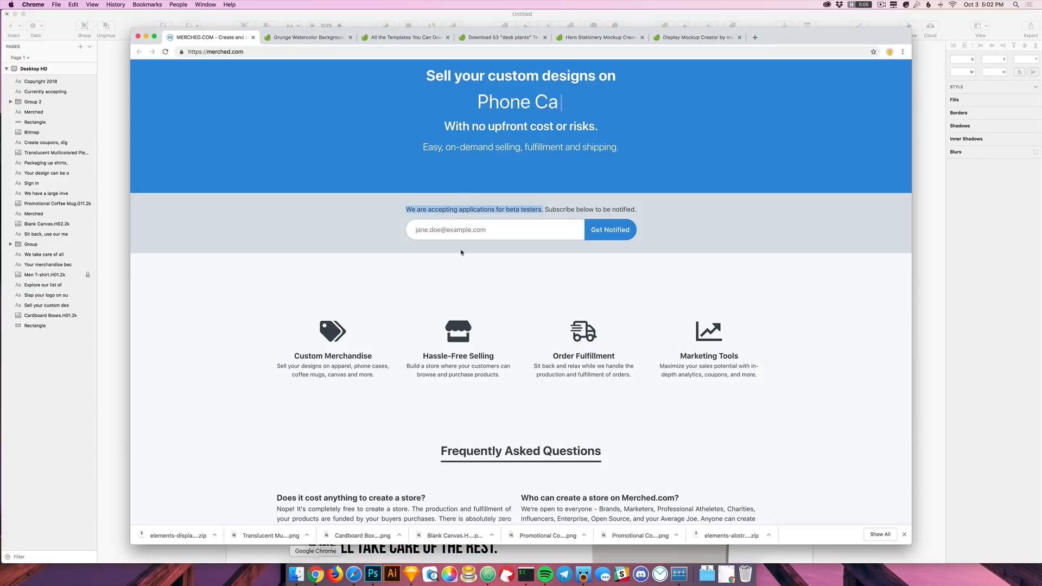
click(404, 366)
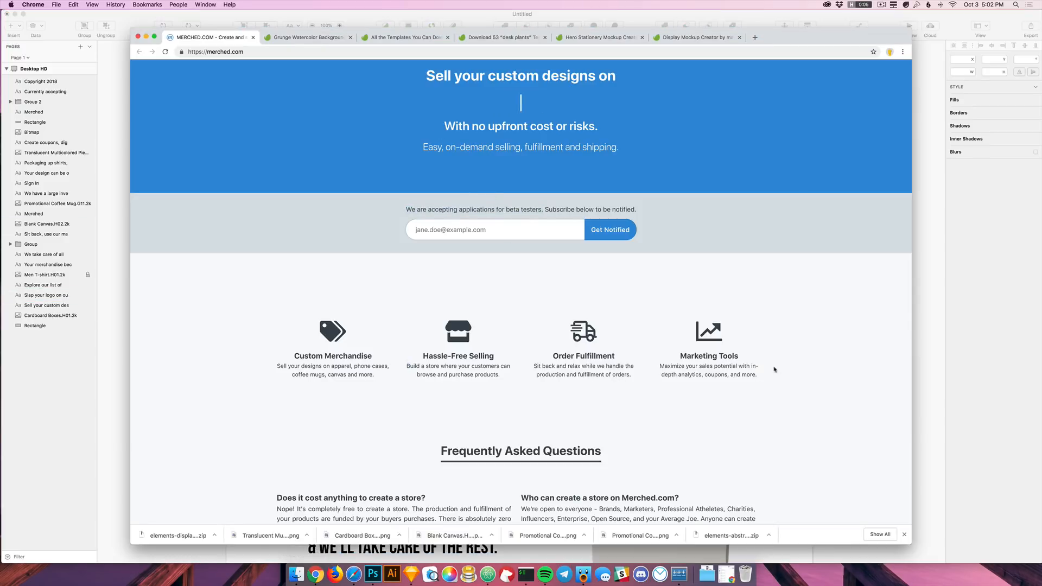
click(923, 365)
Step: Look through the finished landing page from the product section down to the footer and back up to the hero
scroll(817, 392, down, 10)
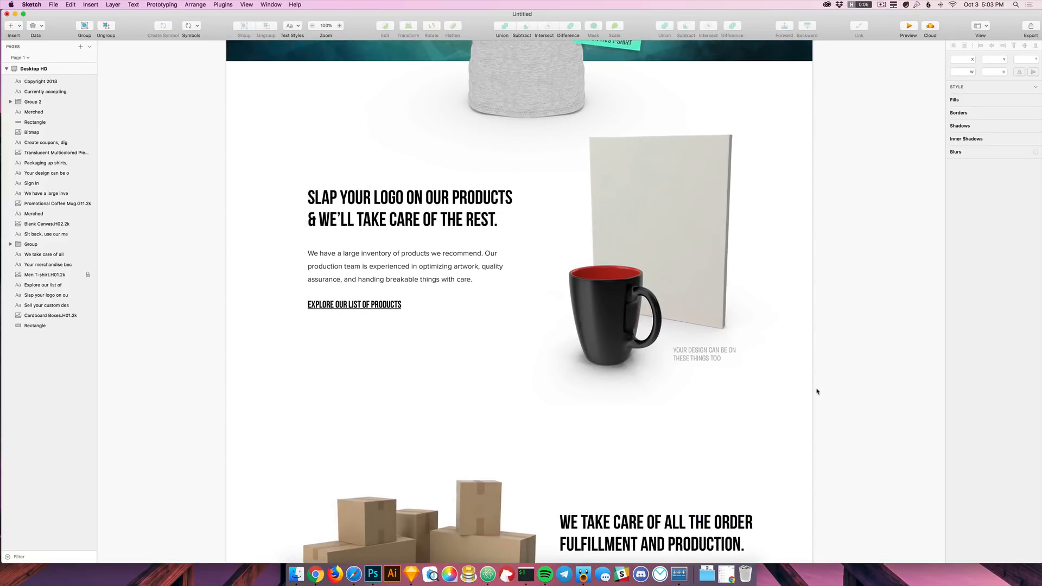
scroll(551, 359, down, 10)
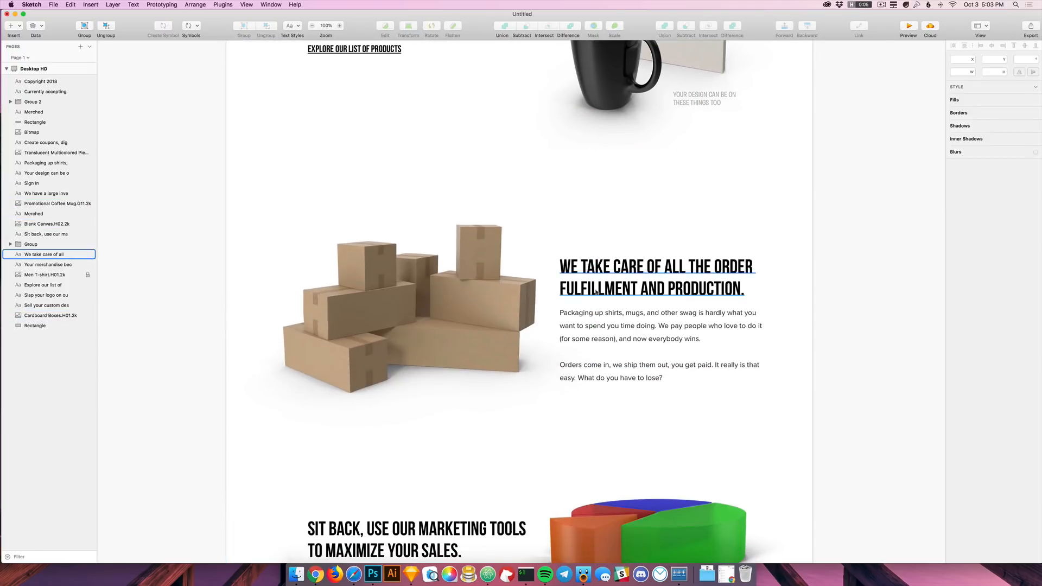
scroll(842, 293, down, 10)
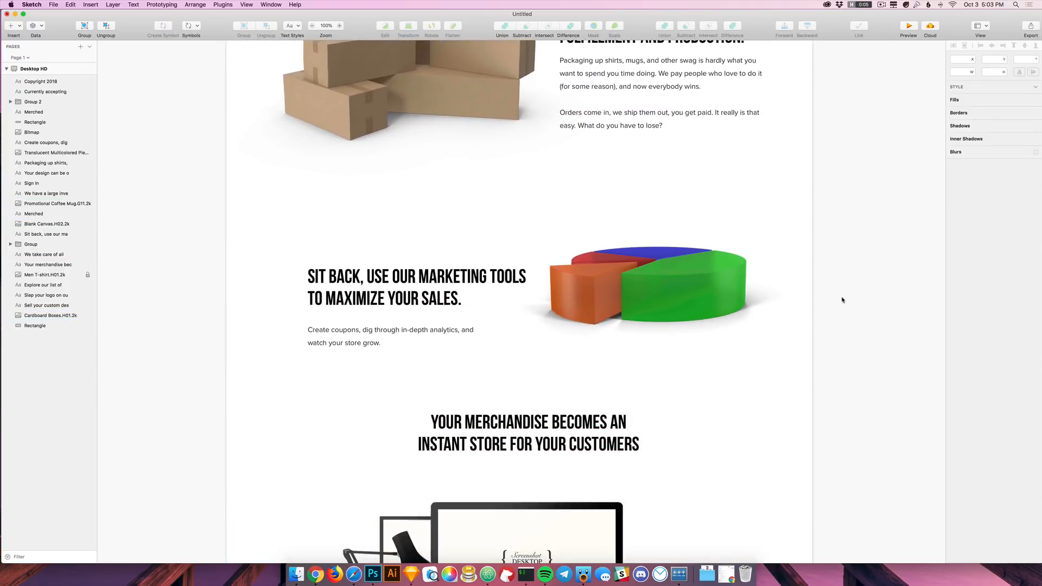
scroll(843, 297, down, 12)
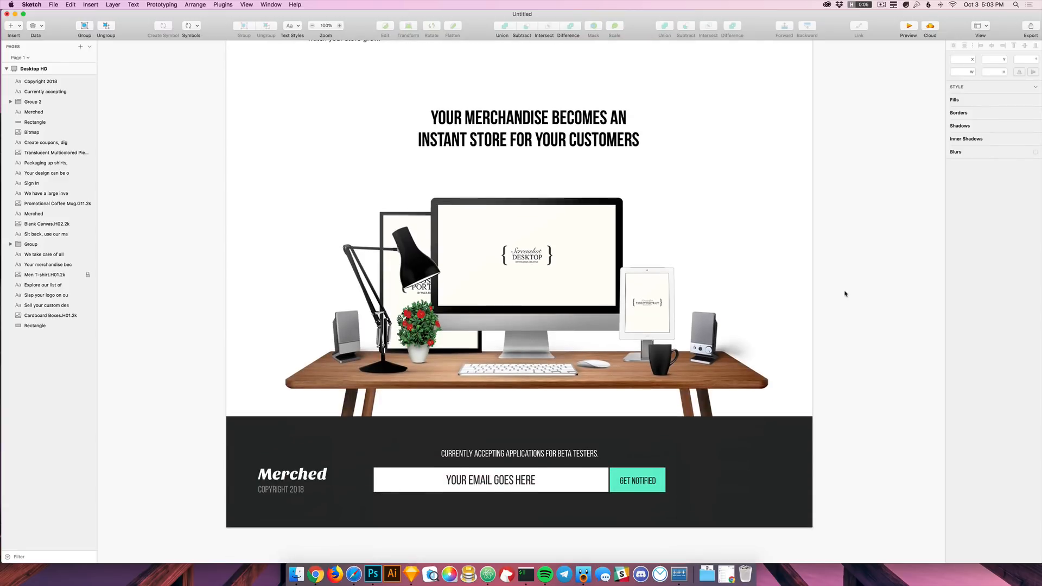
scroll(844, 295, up, 20)
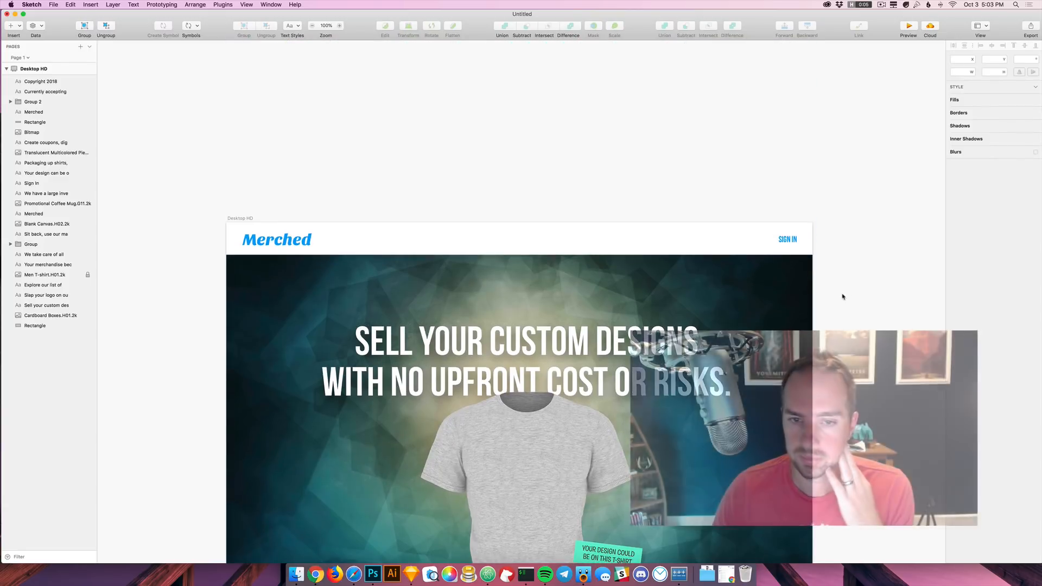
scroll(844, 297, down, 2)
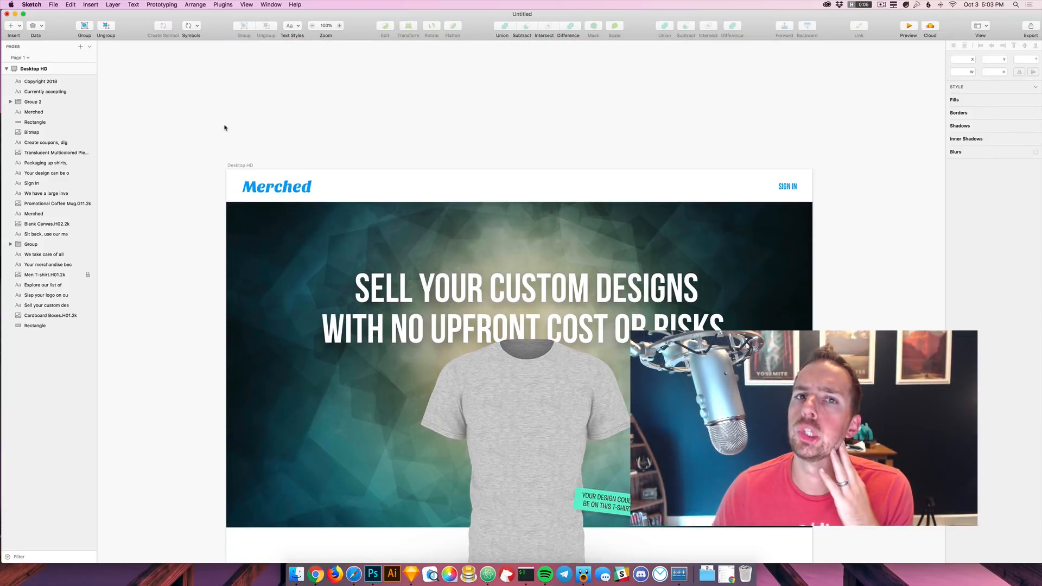
scroll(192, 145, down, 1)
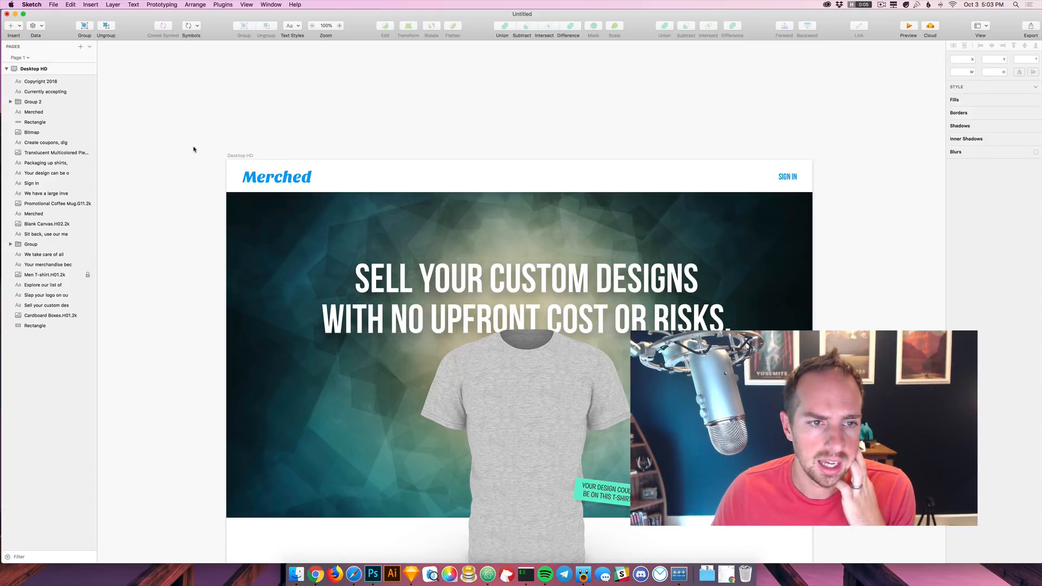
scroll(197, 190, down, 2)
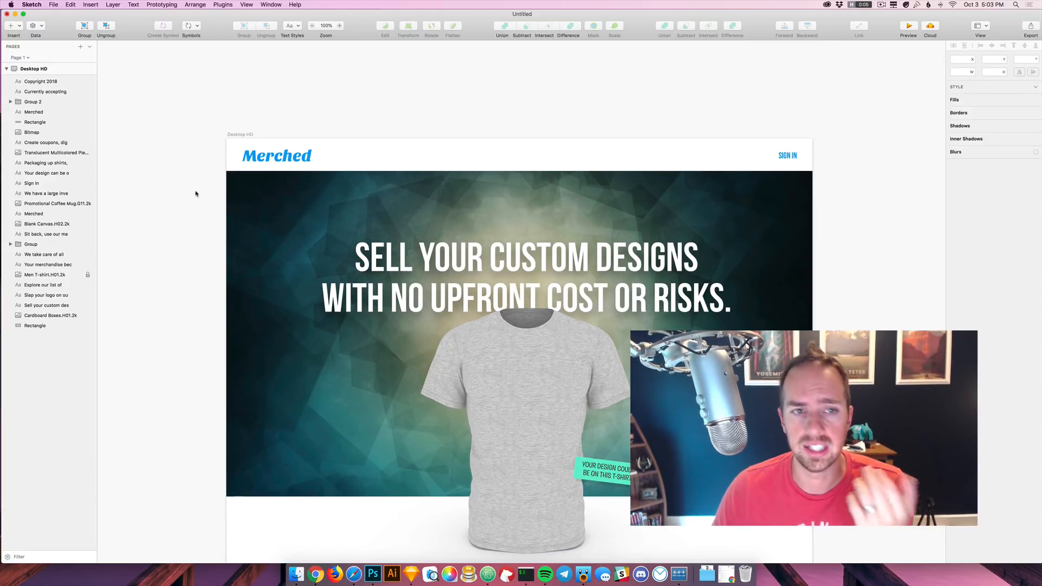